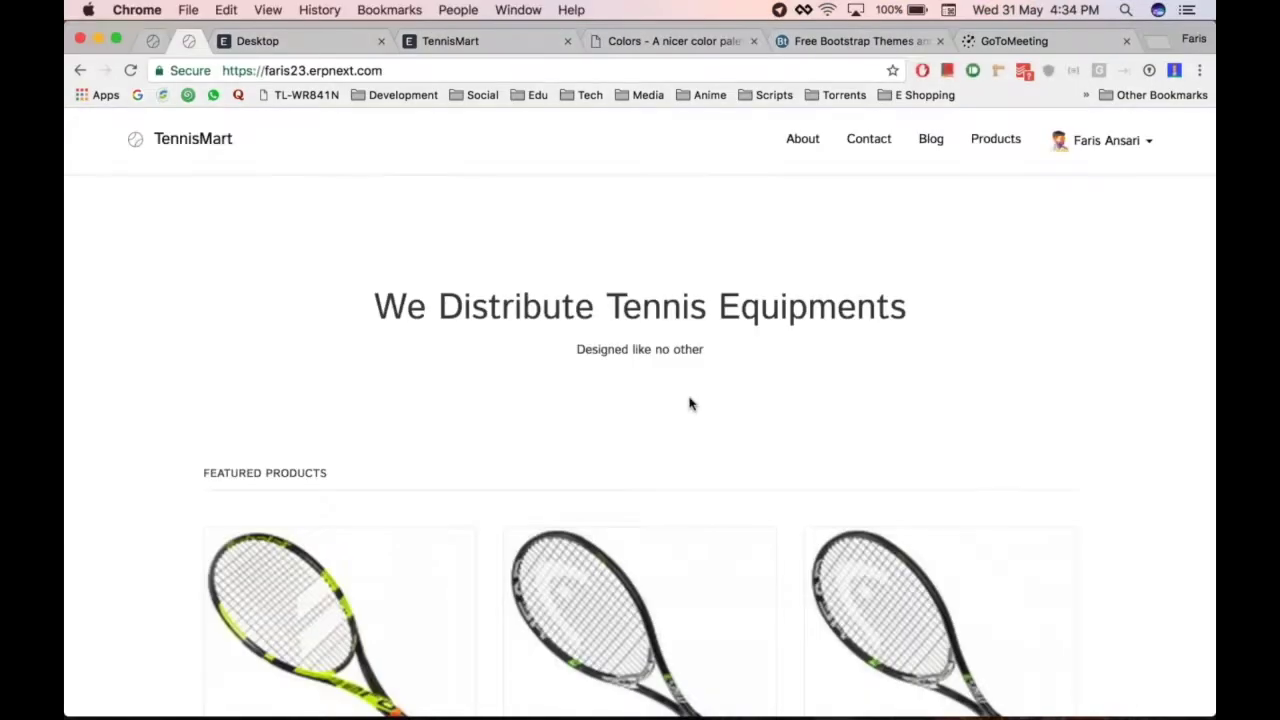
# Scroll through the reference TennisMart page from hero to footer, then return to the local desk's Stock module
pyautogui.scroll(-10, 1132, 318)
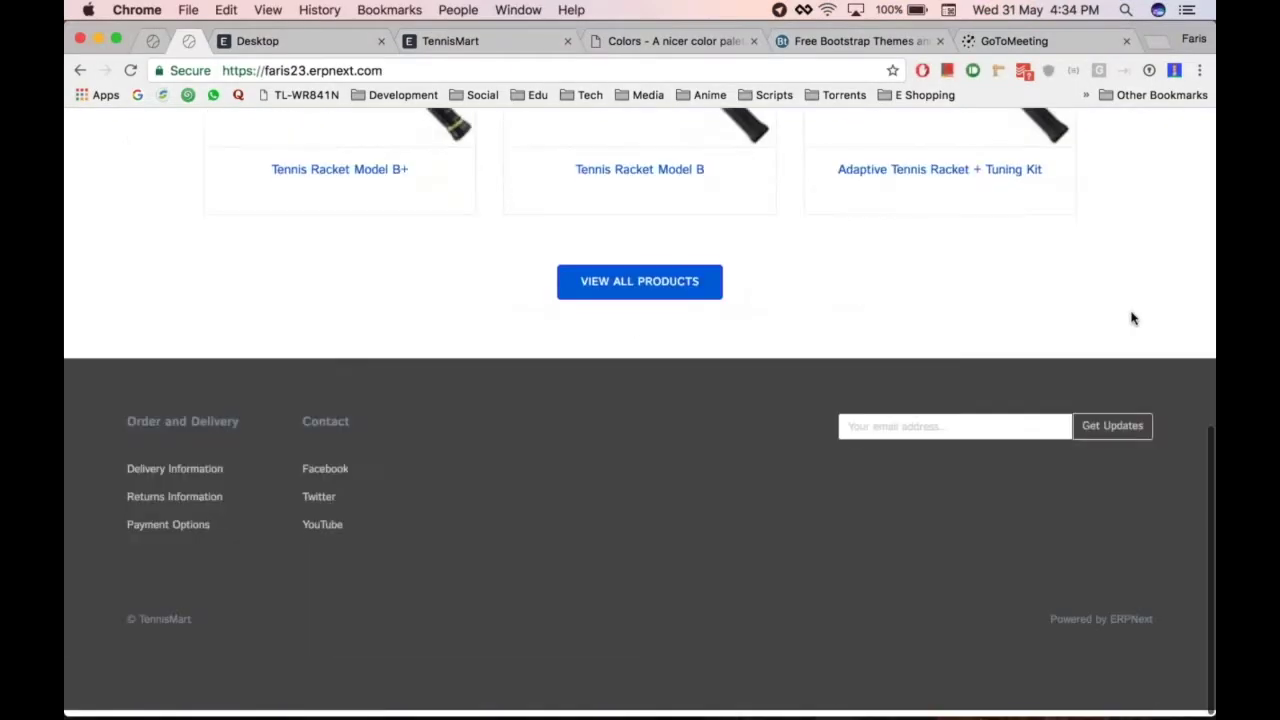
pyautogui.scroll(10, 1132, 318)
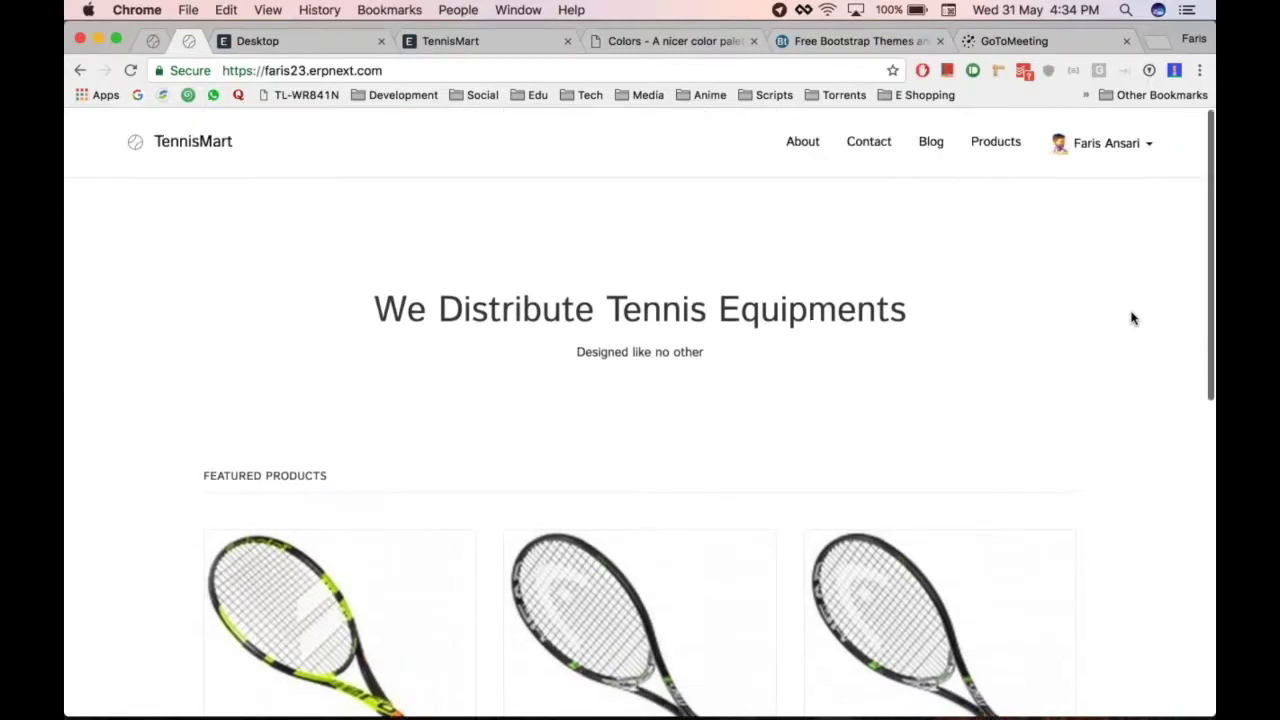
pyautogui.scroll(-10, 1132, 318)
pyautogui.scroll(10, 1132, 318)
pyautogui.scroll(-1, 1132, 318)
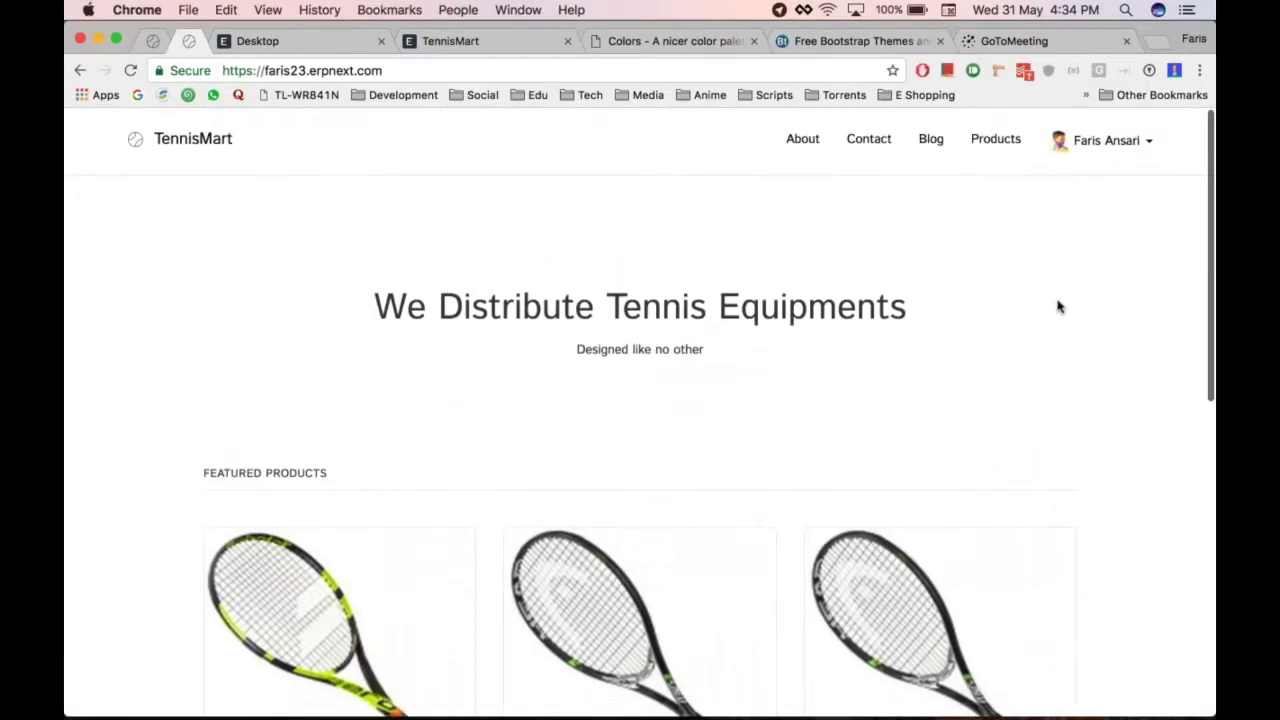
pyautogui.scroll(-10, 1059, 307)
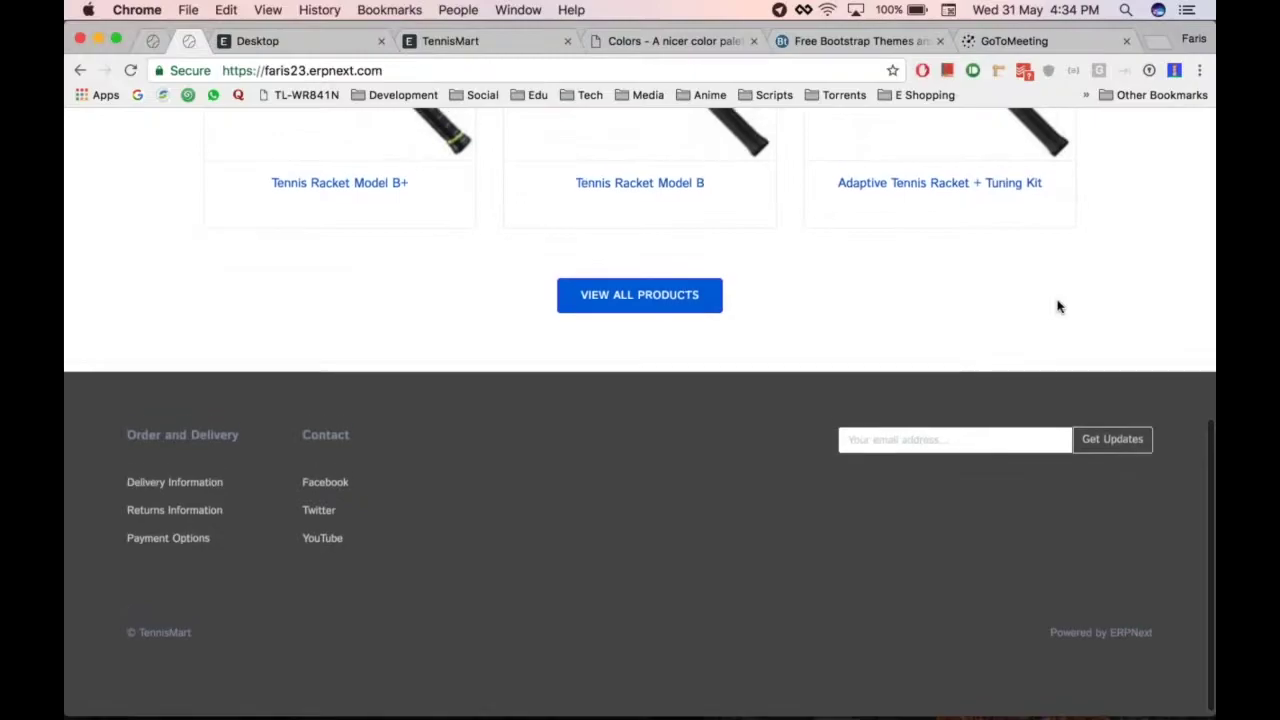
pyautogui.scroll(2, 1059, 307)
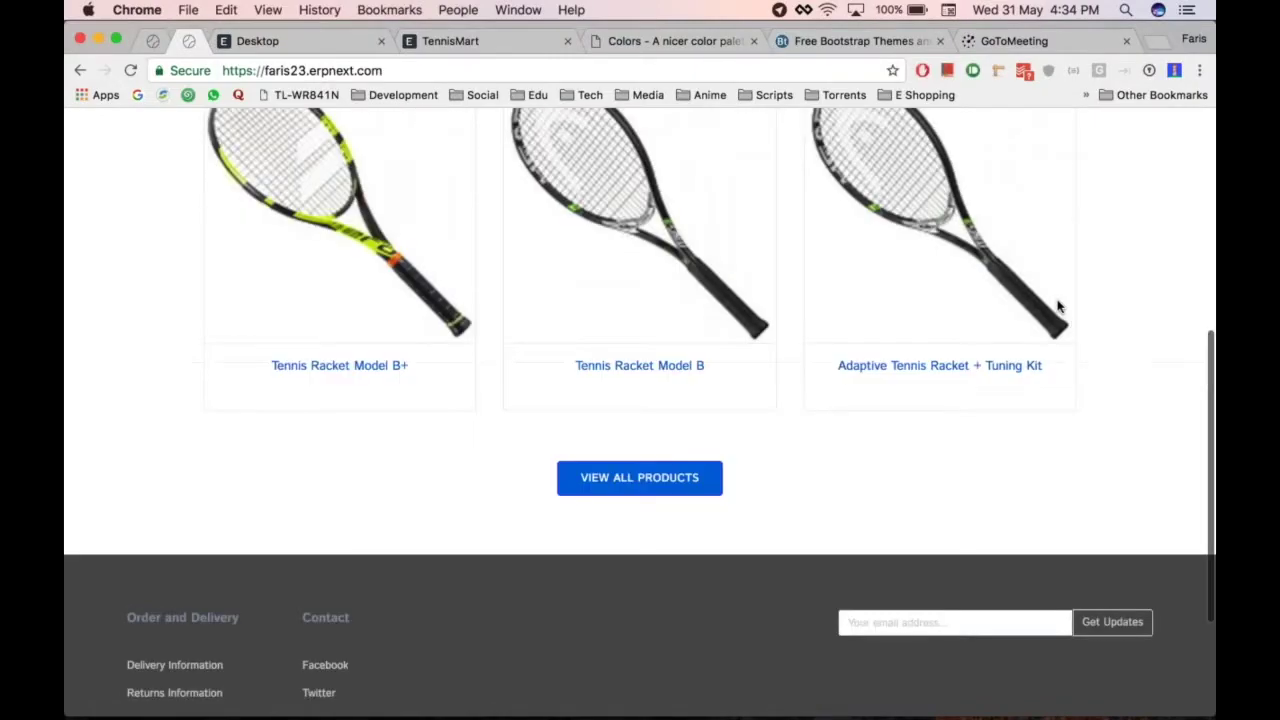
pyautogui.scroll(5, 1059, 307)
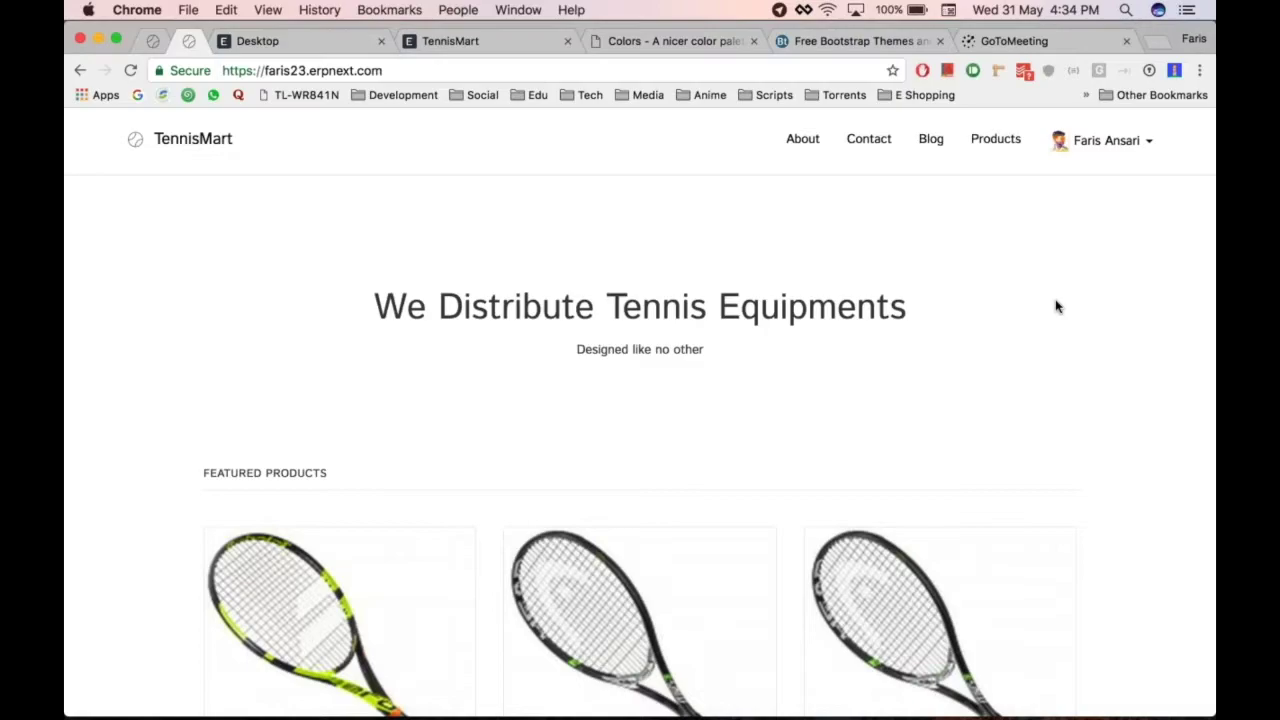
pyautogui.scroll(-5, 1097, 303)
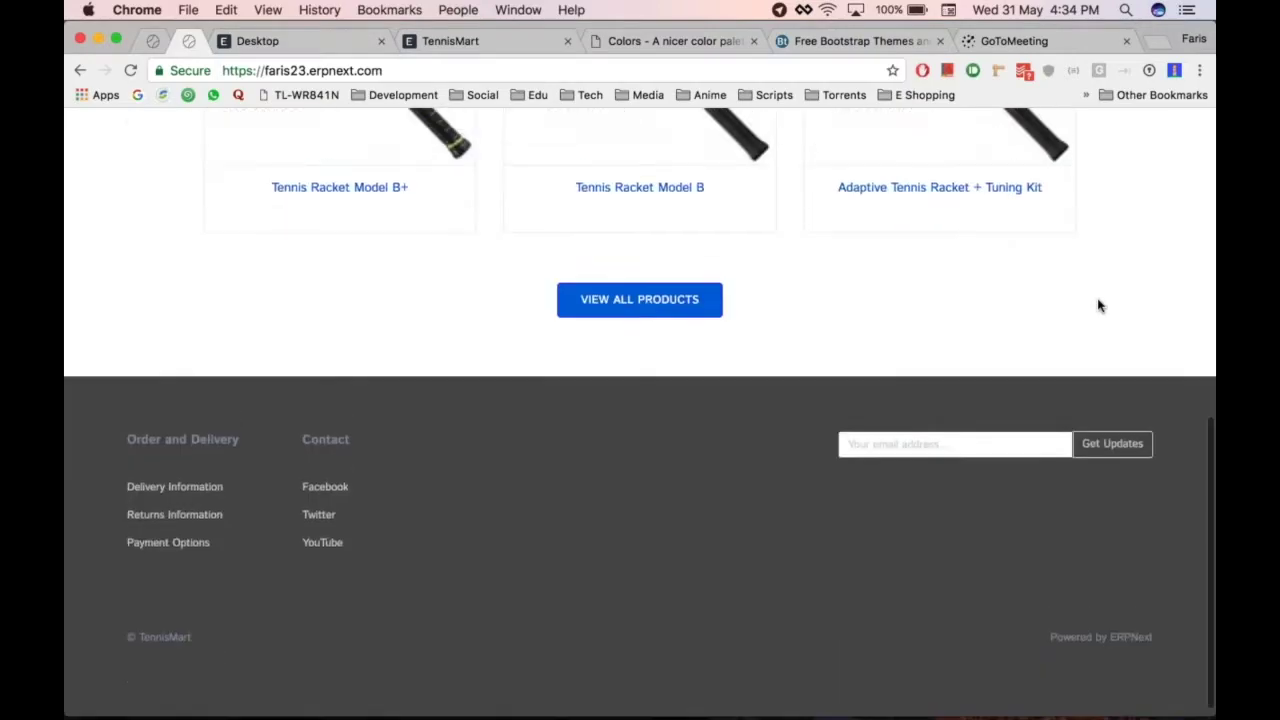
pyautogui.scroll(5, 1099, 305)
pyautogui.hotkey('ctrl', 'shift', 'Tab')
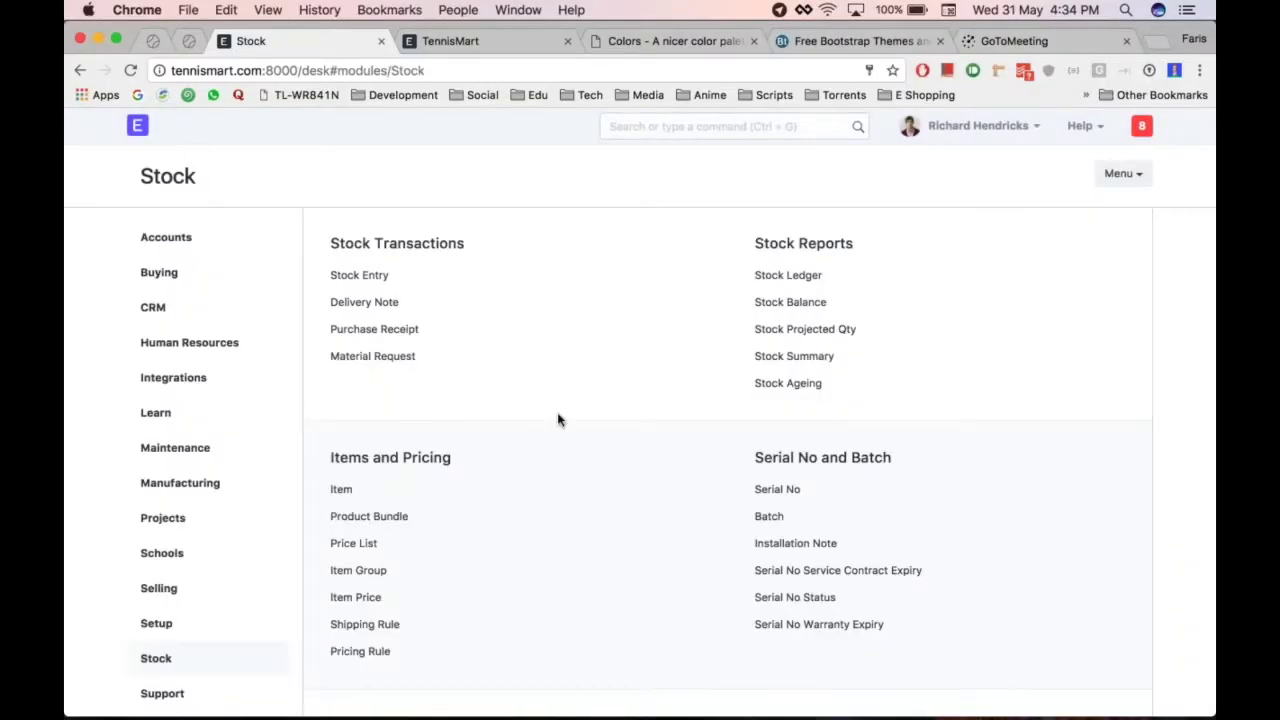
# Look over the unstyled local TennisMart homepage
pyautogui.click(451, 41)
pyautogui.scroll(-10, 765, 431)
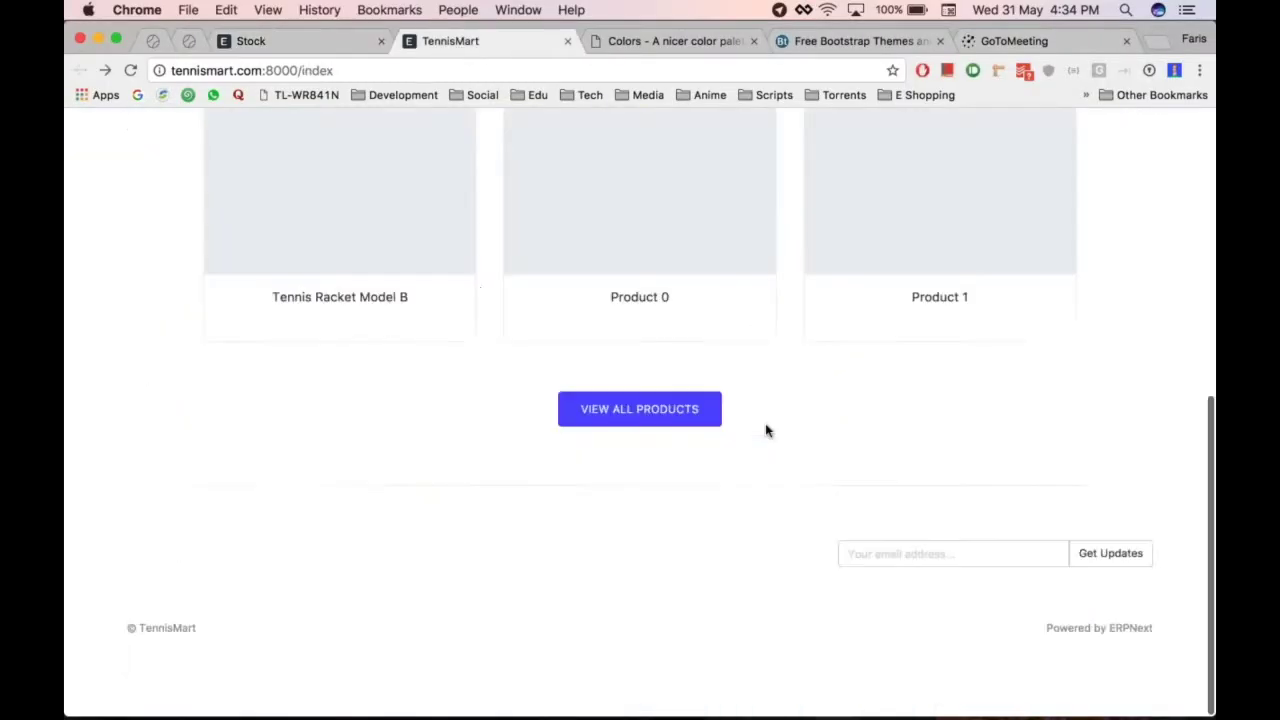
pyautogui.scroll(10, 765, 431)
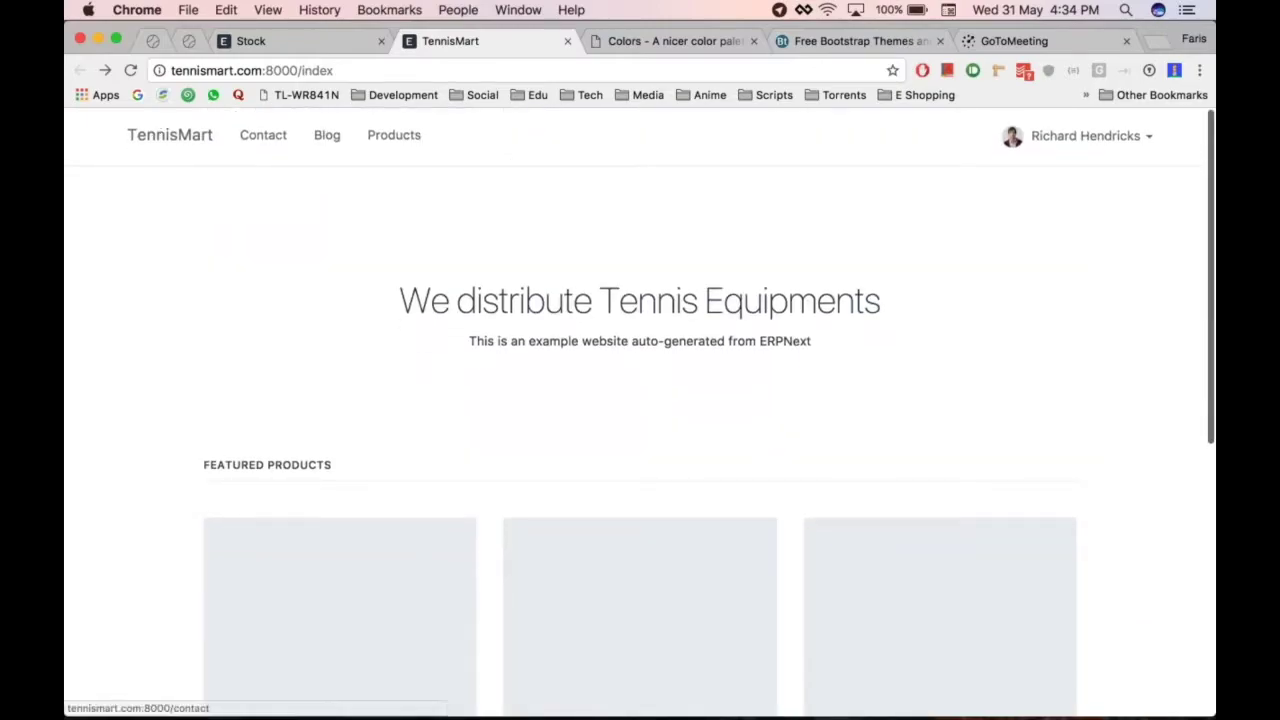
pyautogui.scroll(-10, 157, 127)
pyautogui.scroll(10, 596, 310)
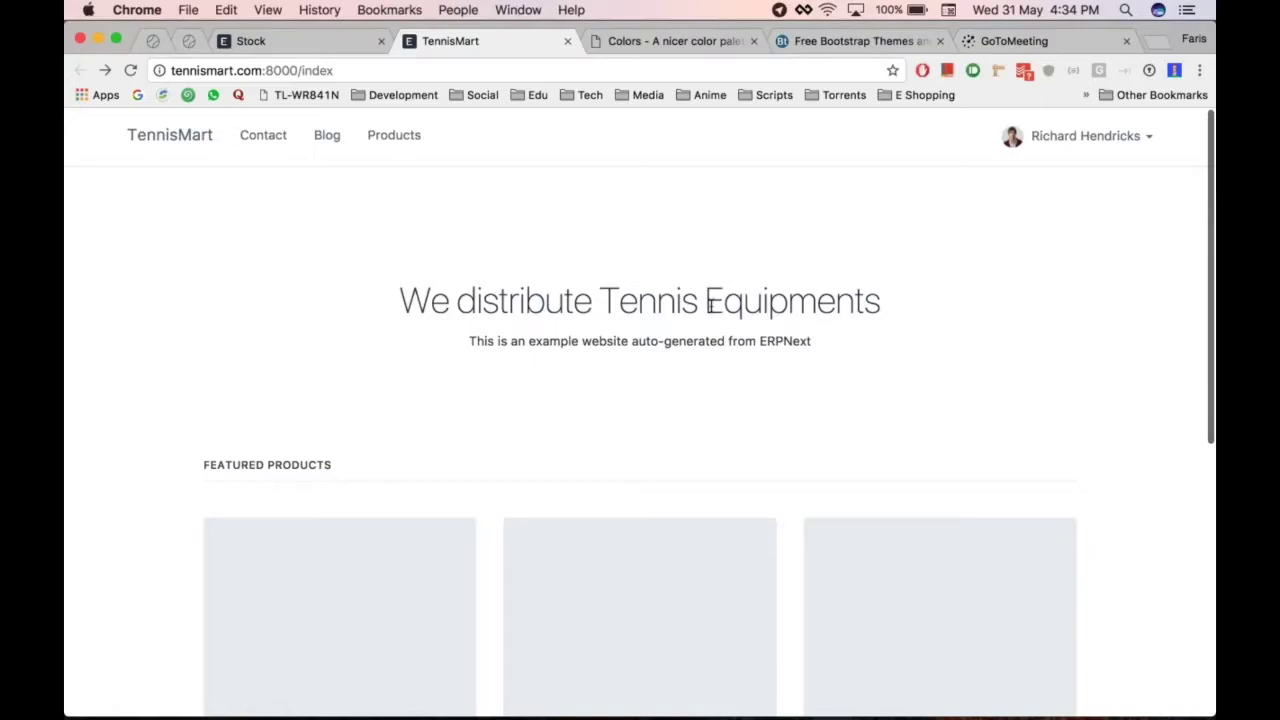
# Back in the desk, open Website Settings from the Website module
pyautogui.hotkey('ctrl', 'shift', 'Tab')
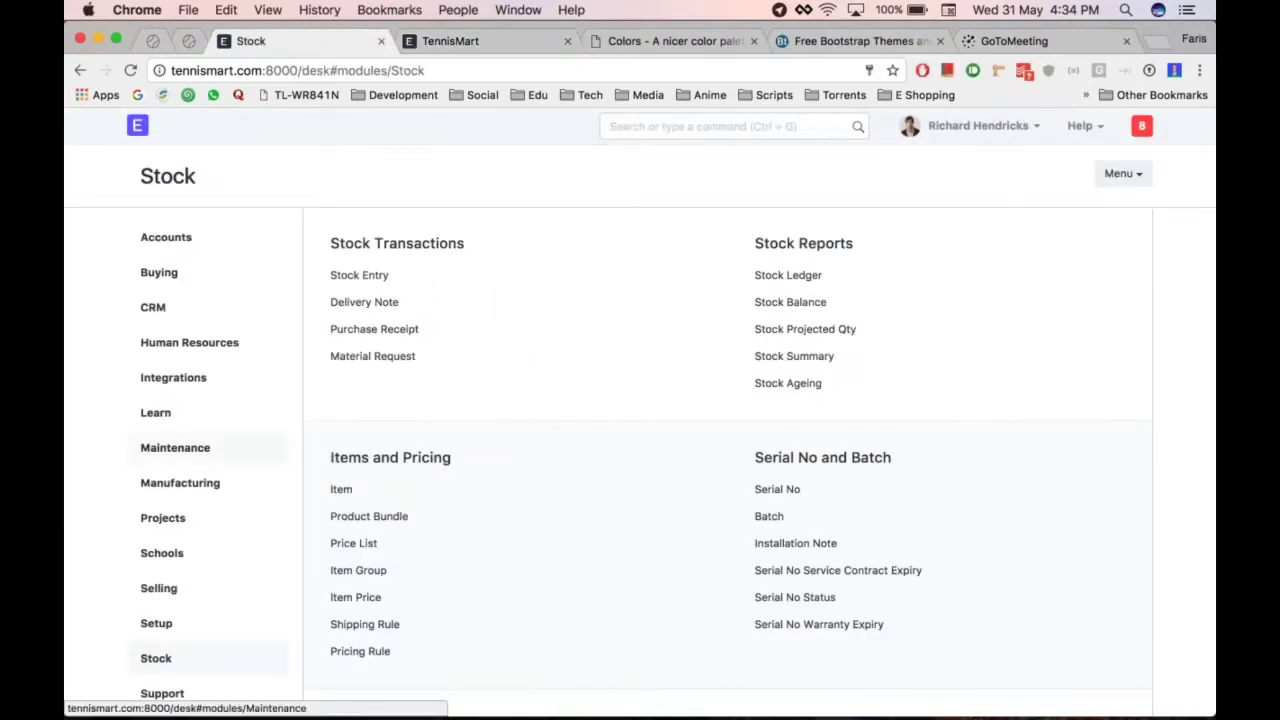
pyautogui.scroll(-15, 175, 447)
pyautogui.scroll(5, 191, 306)
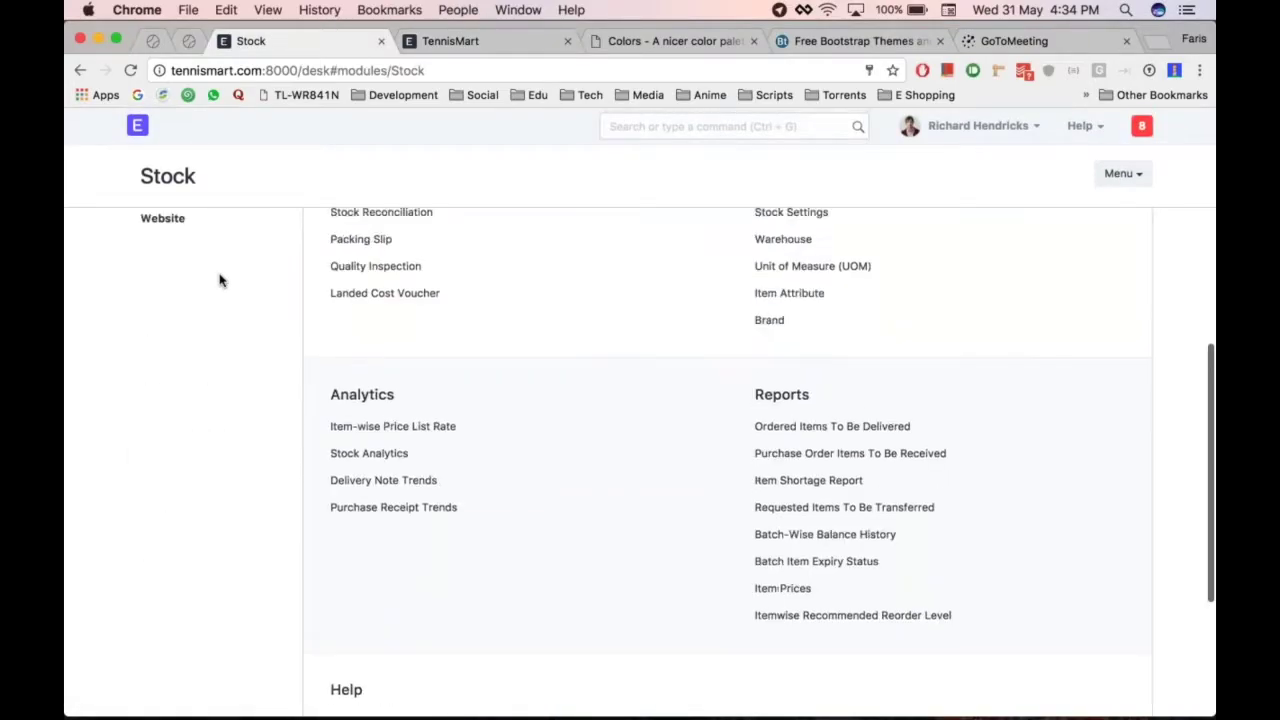
pyautogui.scroll(2, 220, 280)
pyautogui.click(160, 363)
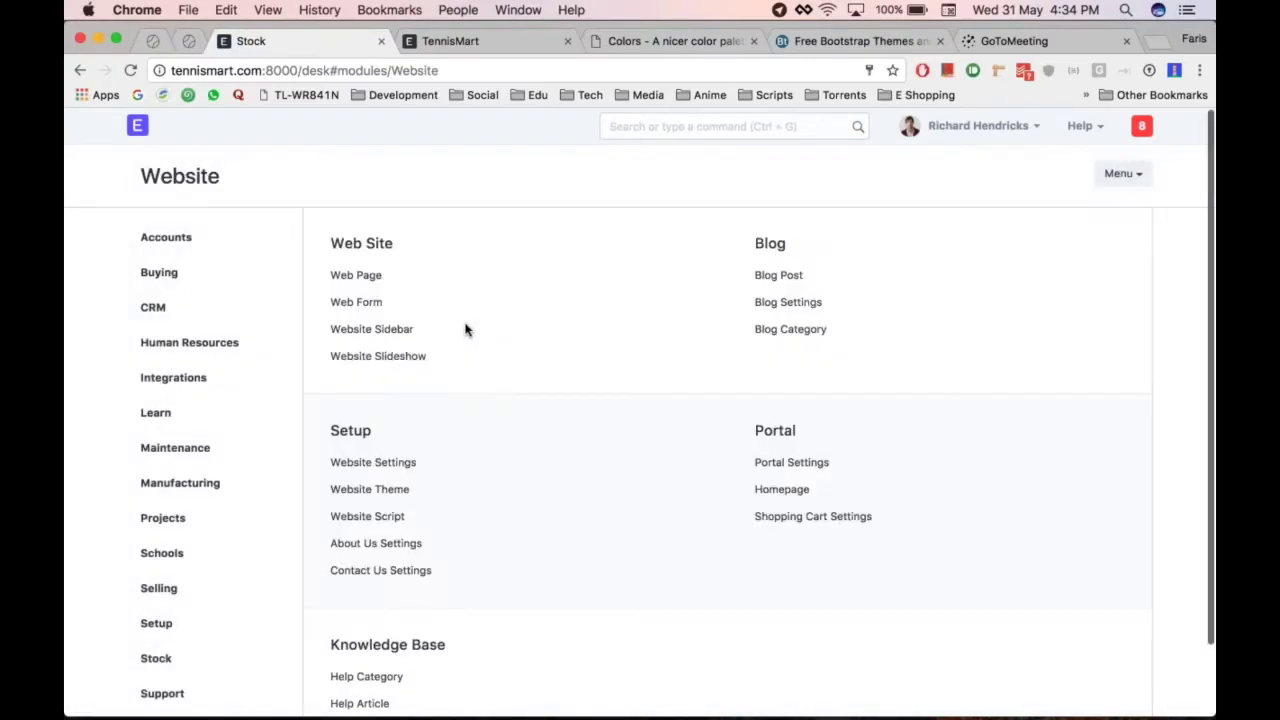
pyautogui.scroll(-1, 506, 437)
pyautogui.scroll(-2, 450, 436)
pyautogui.click(400, 428)
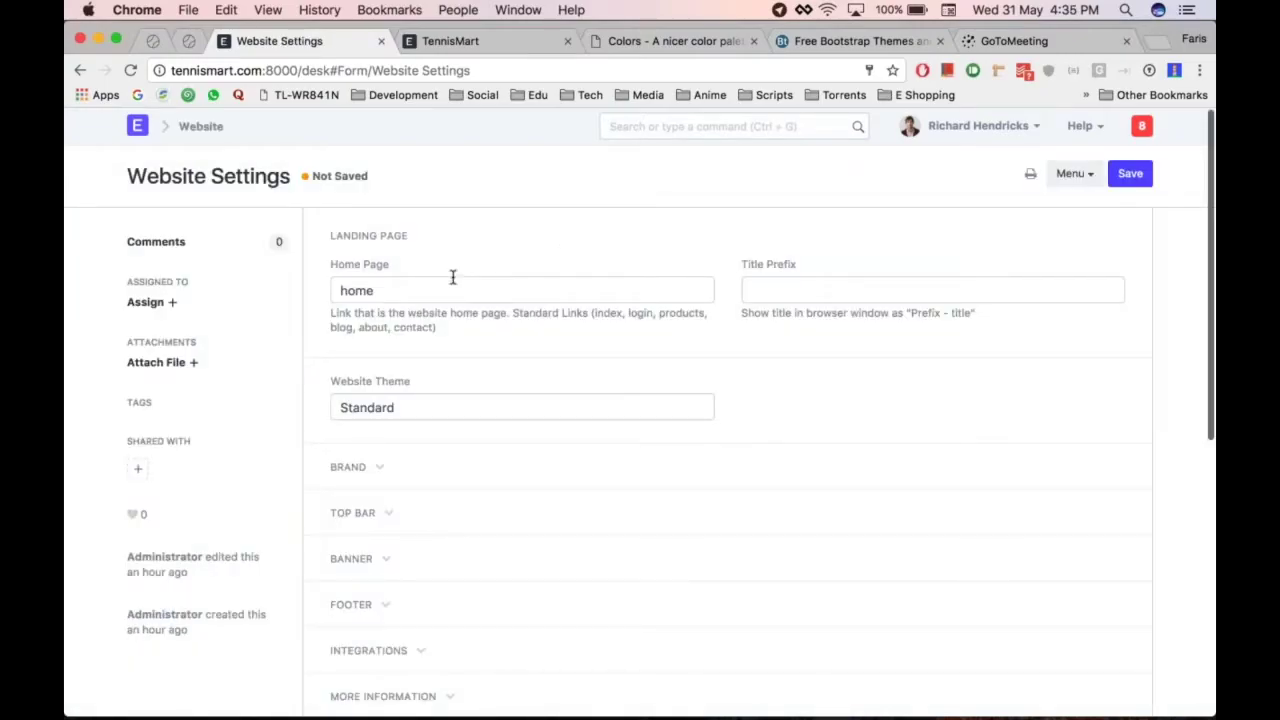
pyautogui.hotkey('ctrl', 'Tab')
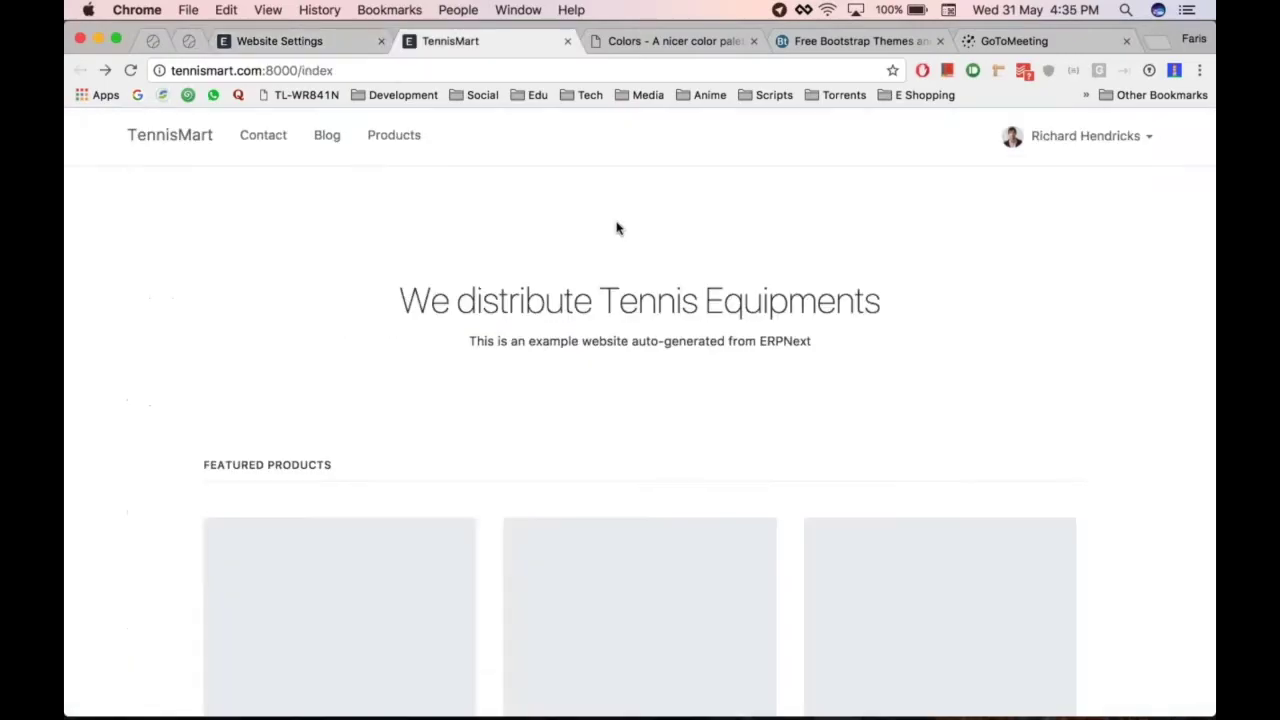
pyautogui.hotkey('ctrl', 'shift', 'Tab')
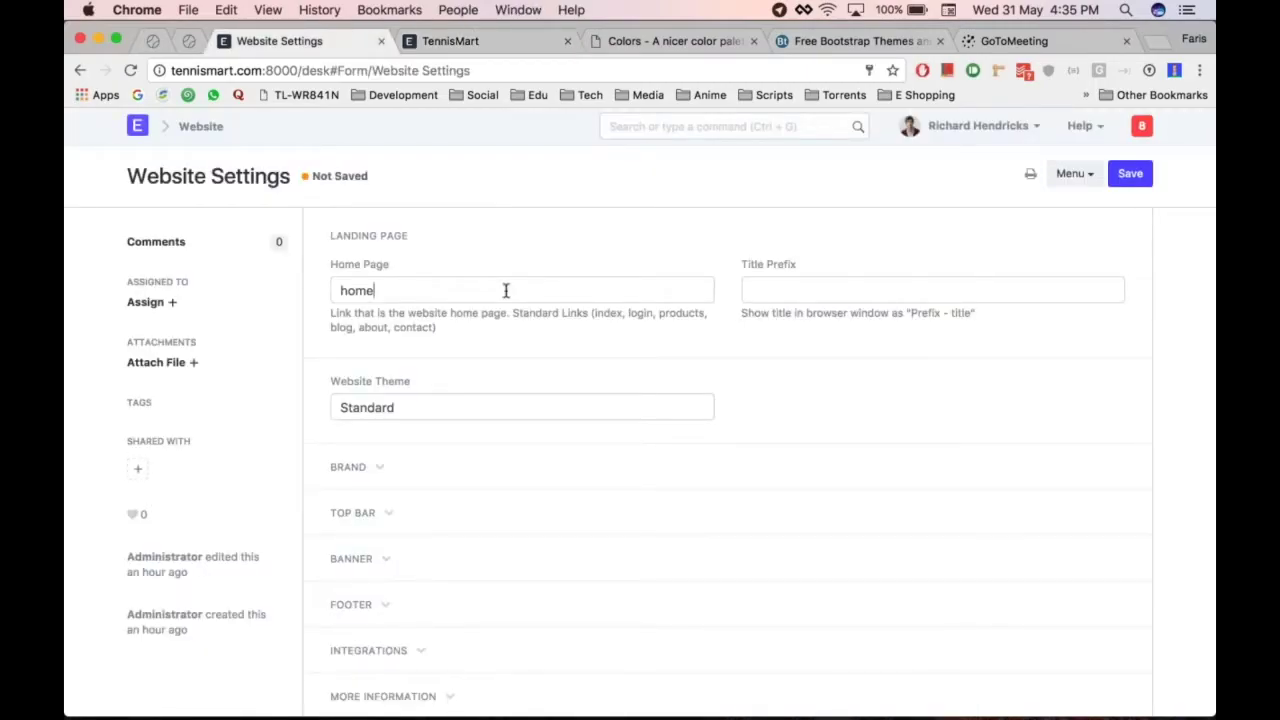
pyautogui.press('super+a')
pyautogui.press('BackSpace')
pyautogui.hotkey('ctrl', 'Tab')
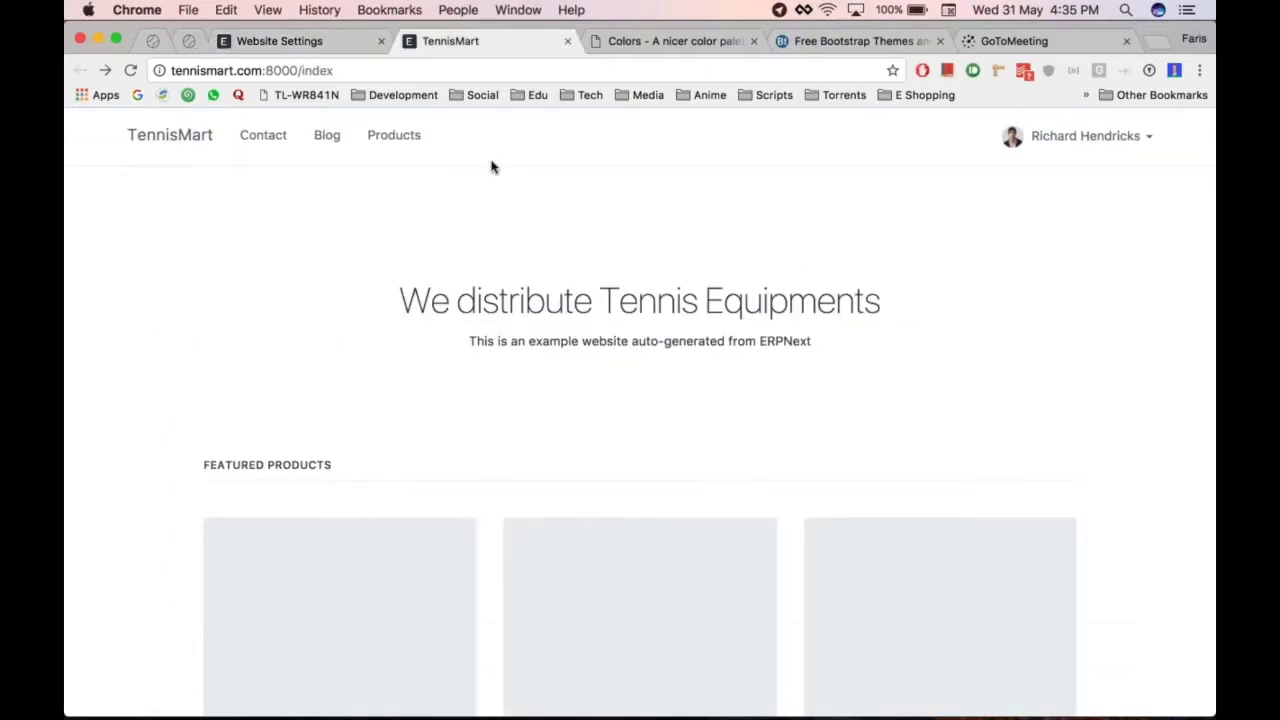
pyautogui.hotkey('ctrl', 'shift', 'Tab')
pyautogui.write('home')
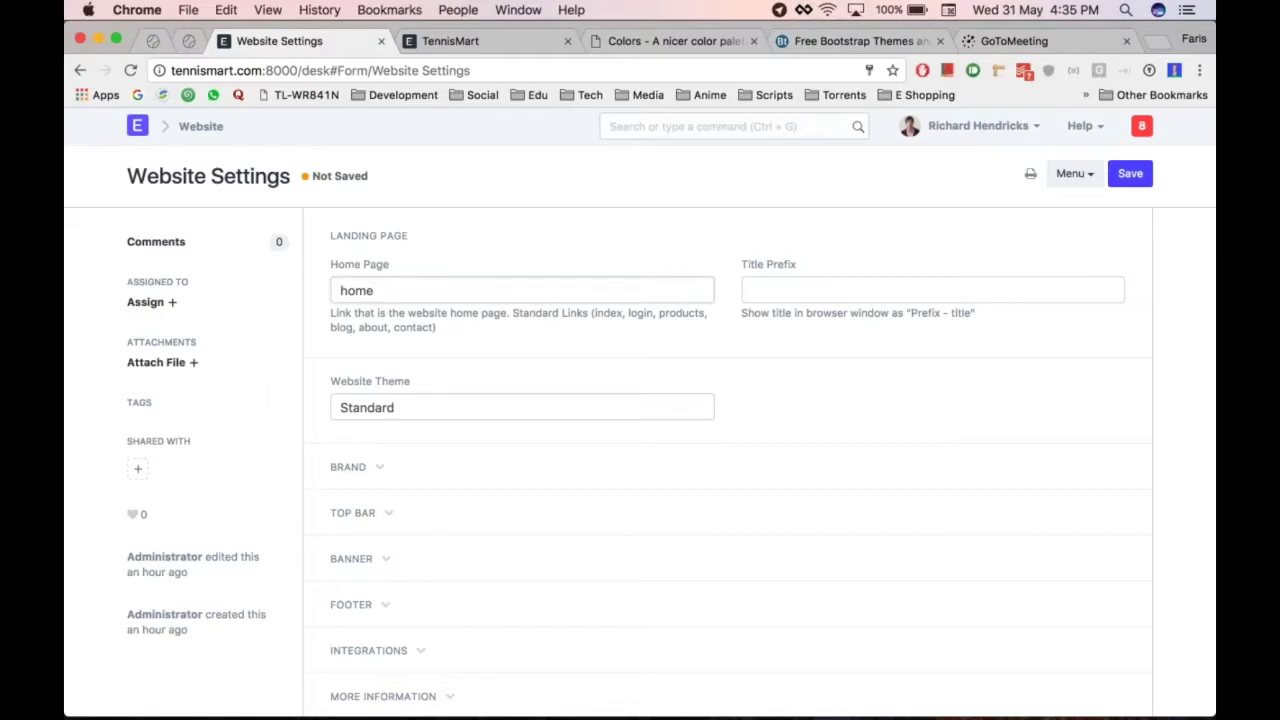
pyautogui.press('super+alt+Right')
pyautogui.press('super+alt+Left')
pyautogui.scroll(-1, 578, 389)
# Expand the Brand section and start attaching a Brand Image from the computer
pyautogui.scroll(-3, 578, 389)
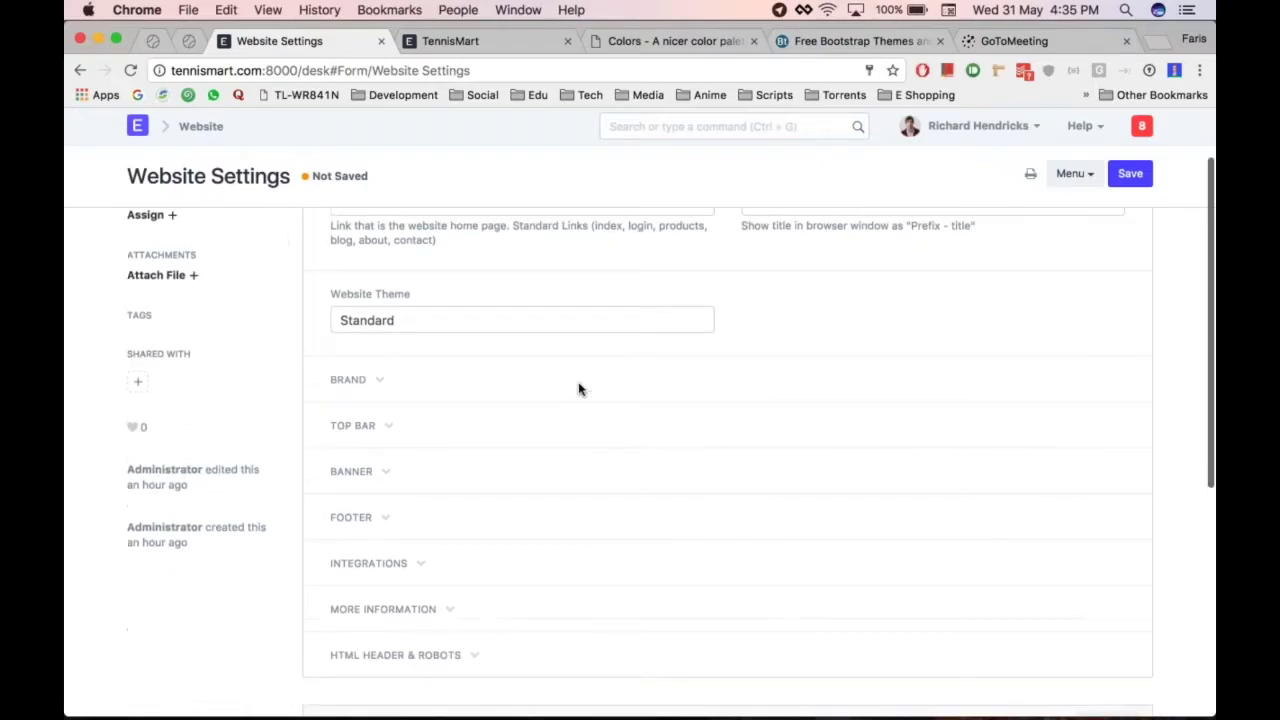
pyautogui.click(383, 375)
pyautogui.scroll(-3, 383, 375)
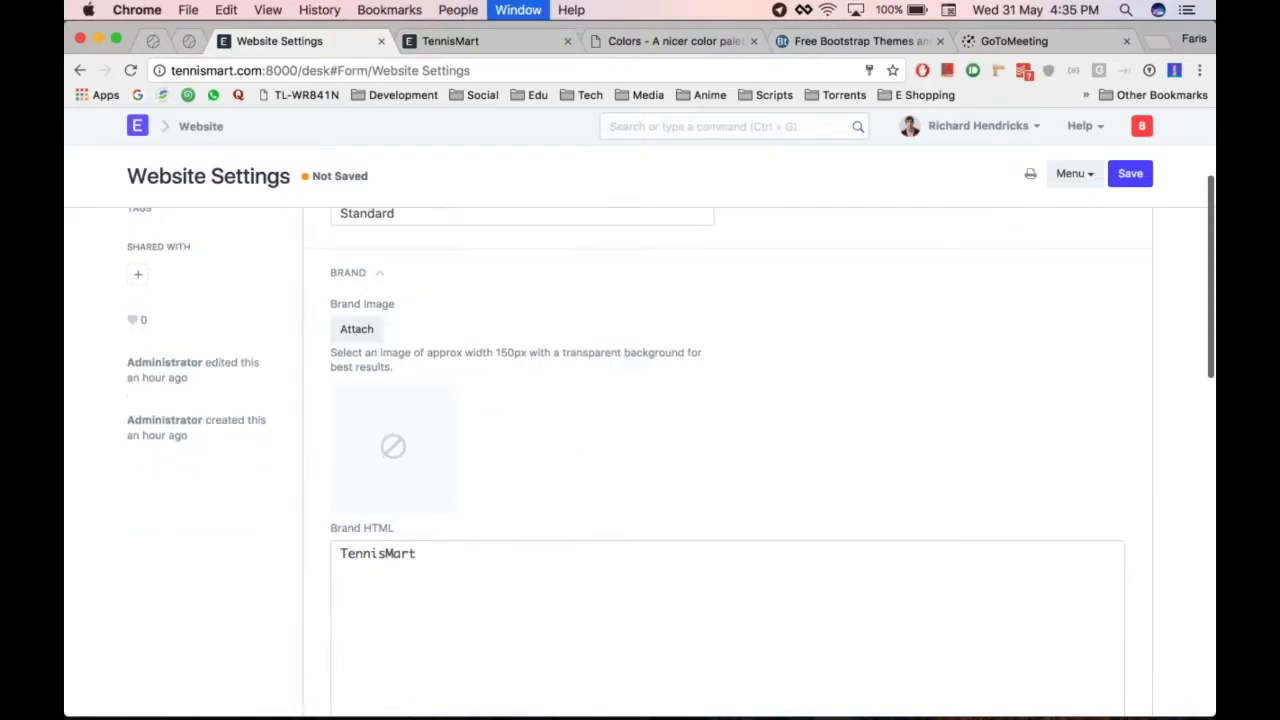
pyautogui.click(357, 330)
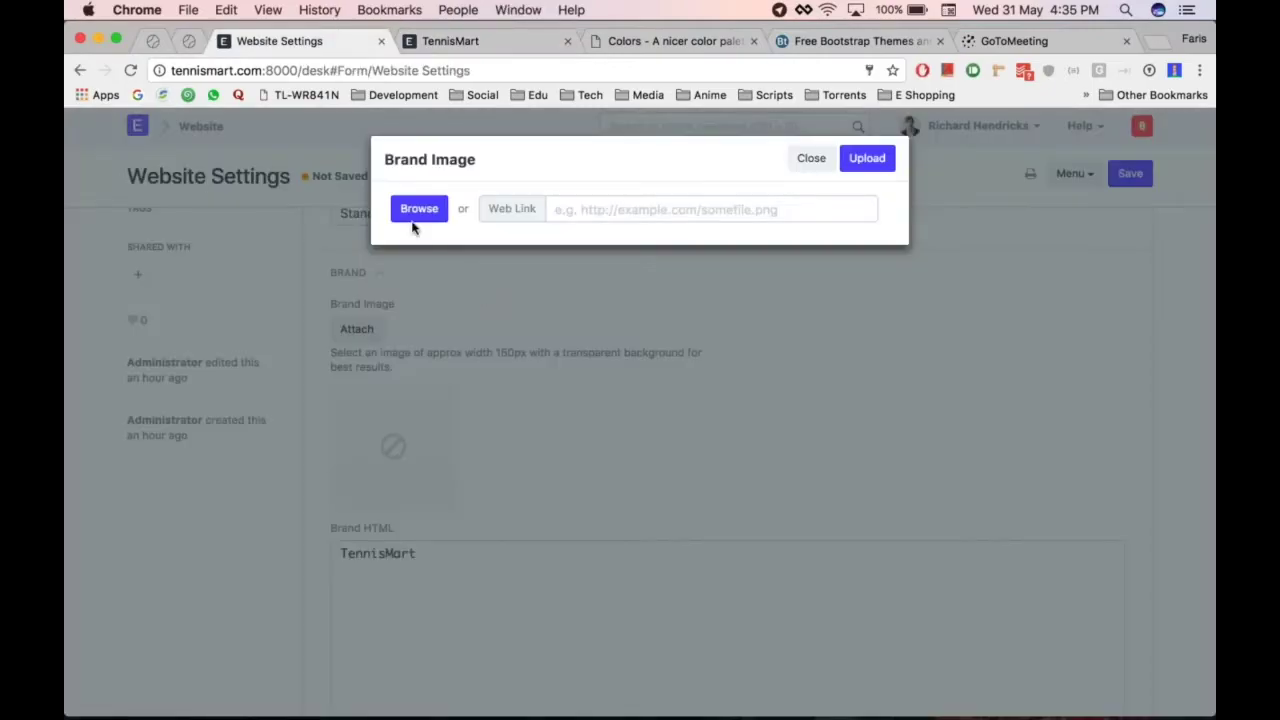
pyautogui.click(416, 213)
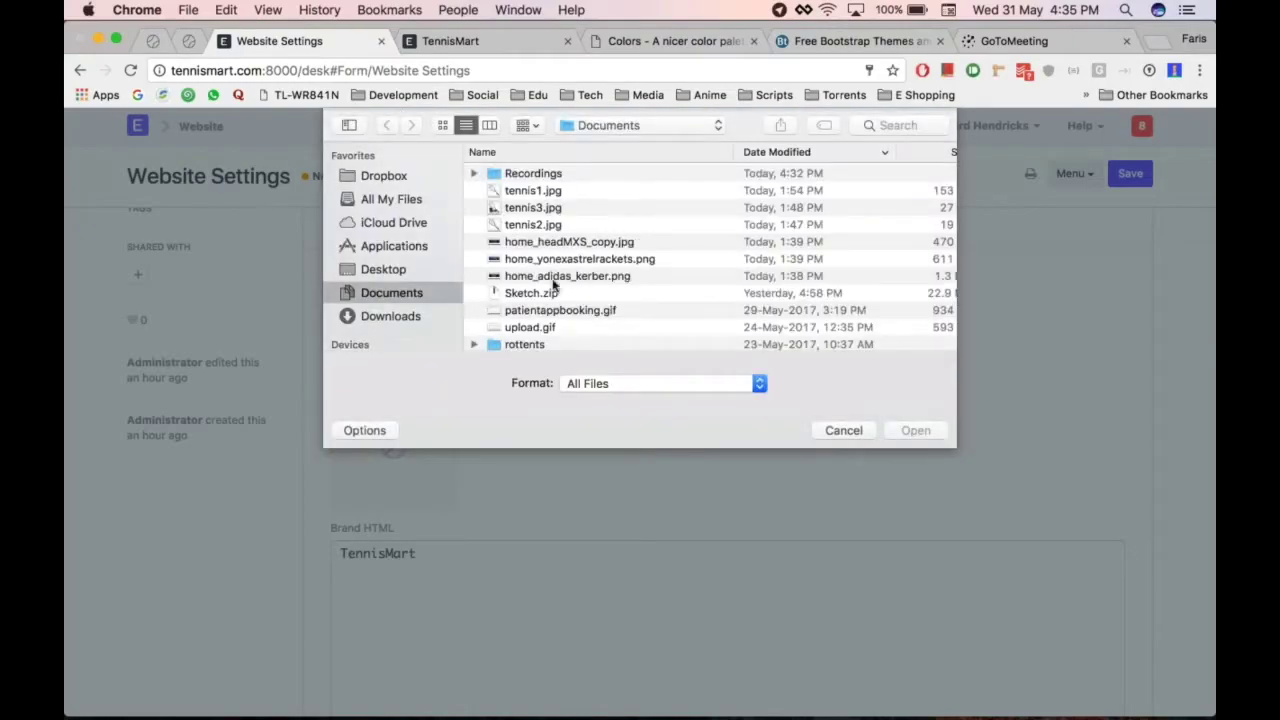
# Pick noun_748615_cc.png from Downloads and upload it as the brand image
pyautogui.scroll(2, 540, 275)
pyautogui.click(560, 273)
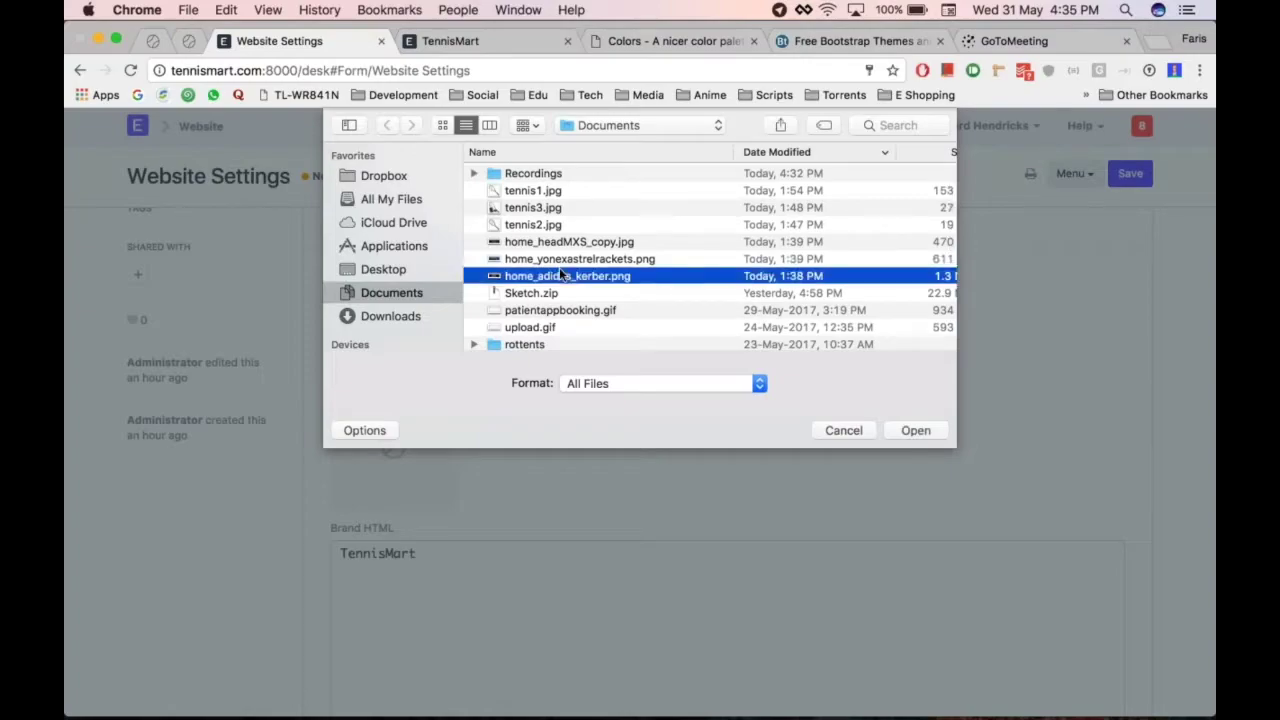
pyautogui.scroll(-3, 560, 270)
pyautogui.scroll(3, 559, 267)
pyautogui.click(381, 315)
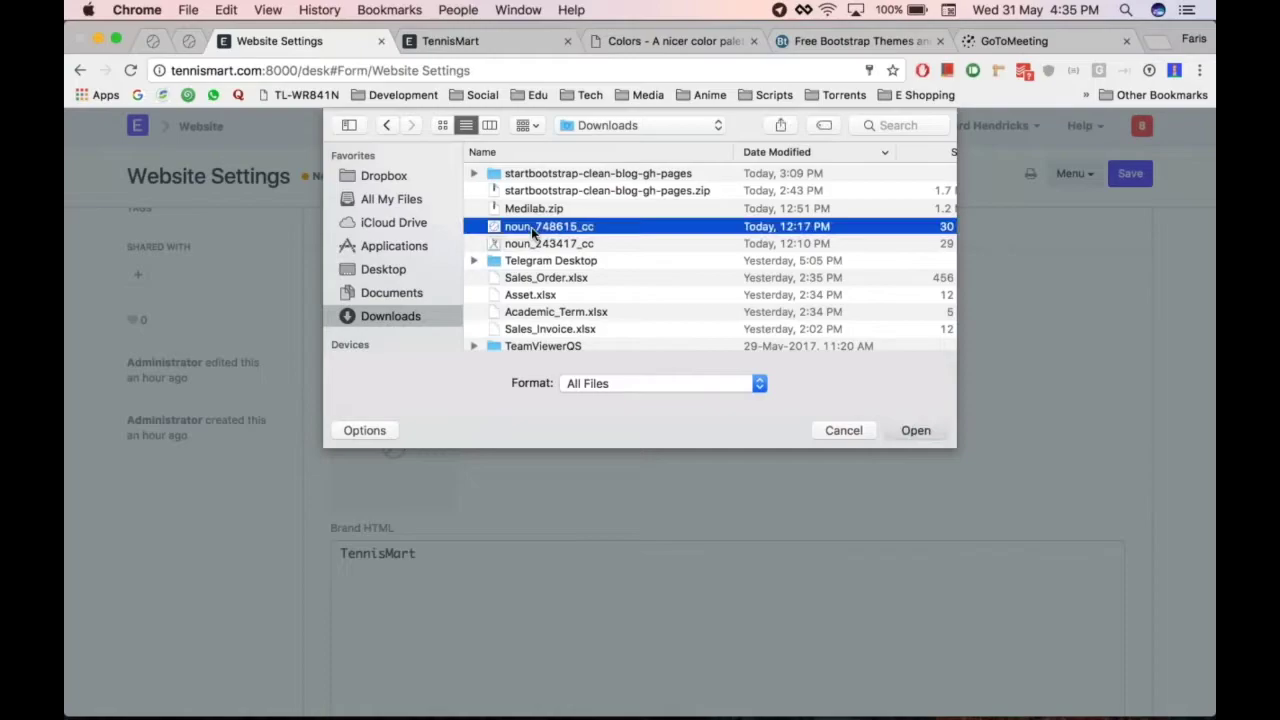
pyautogui.doubleClick(533, 228)
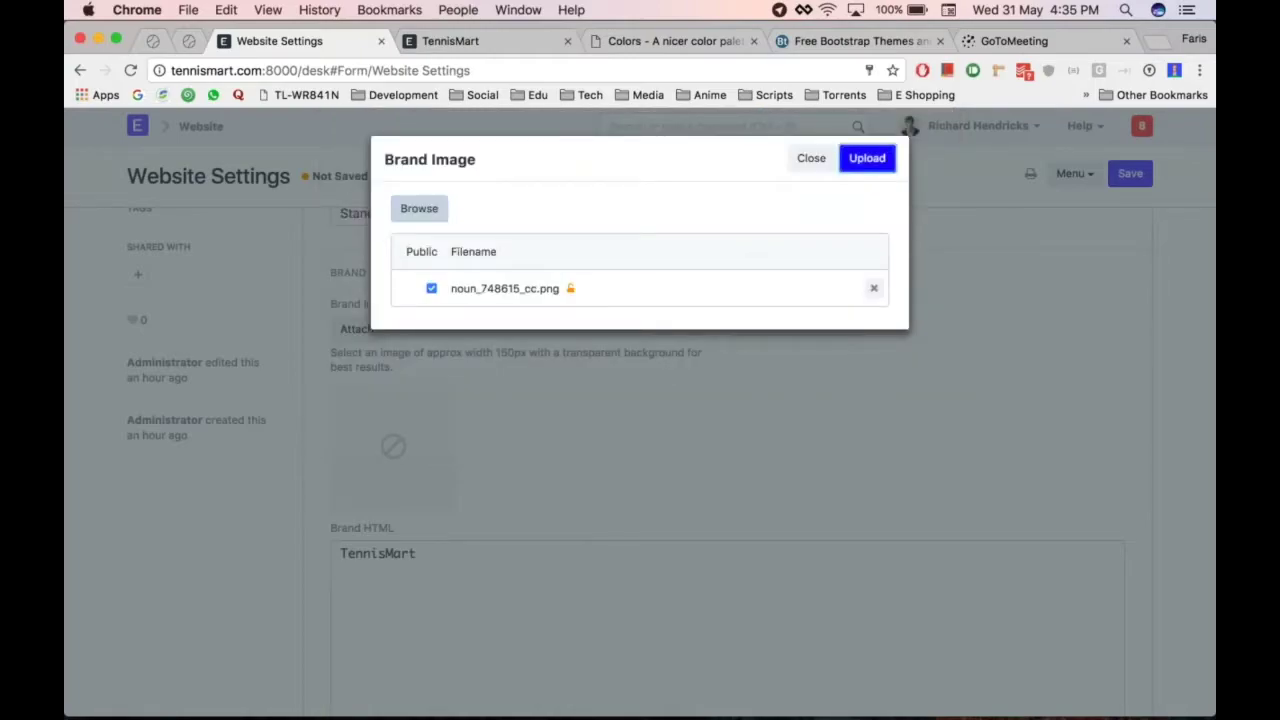
pyautogui.click(867, 158)
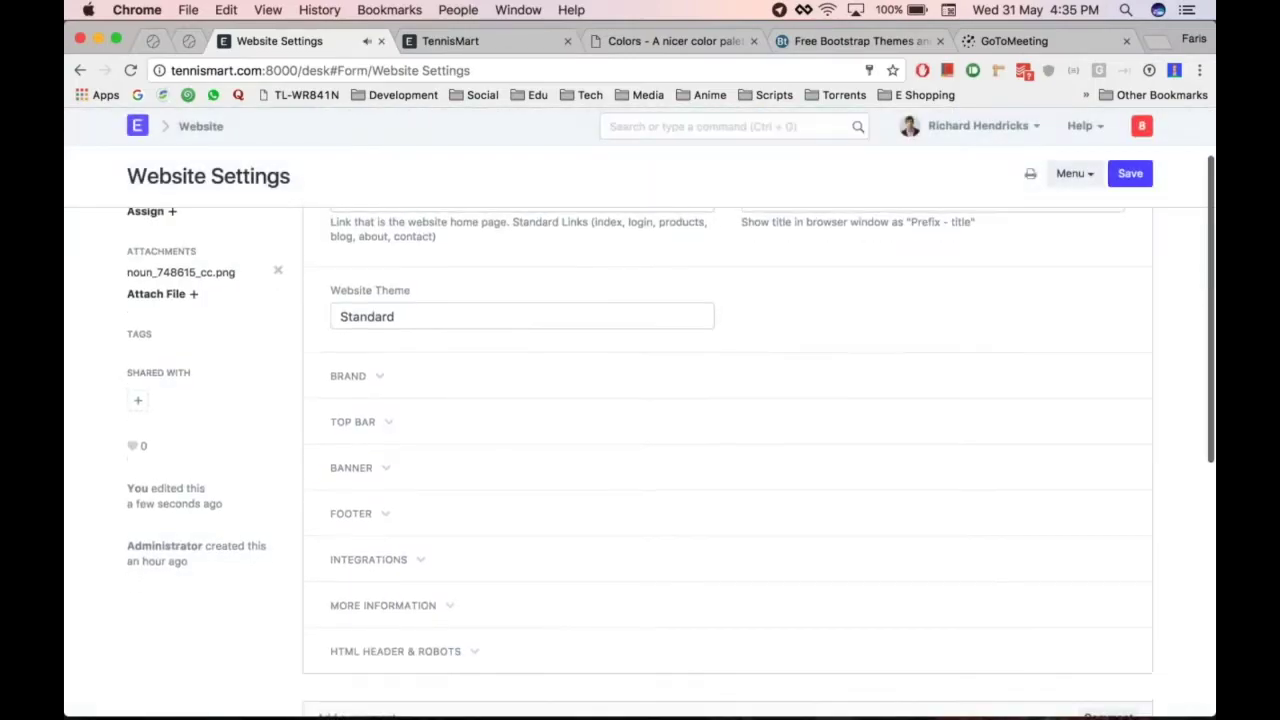
# Compare the brand area with the reference site and generate Brand HTML from the brand image
pyautogui.click(386, 429)
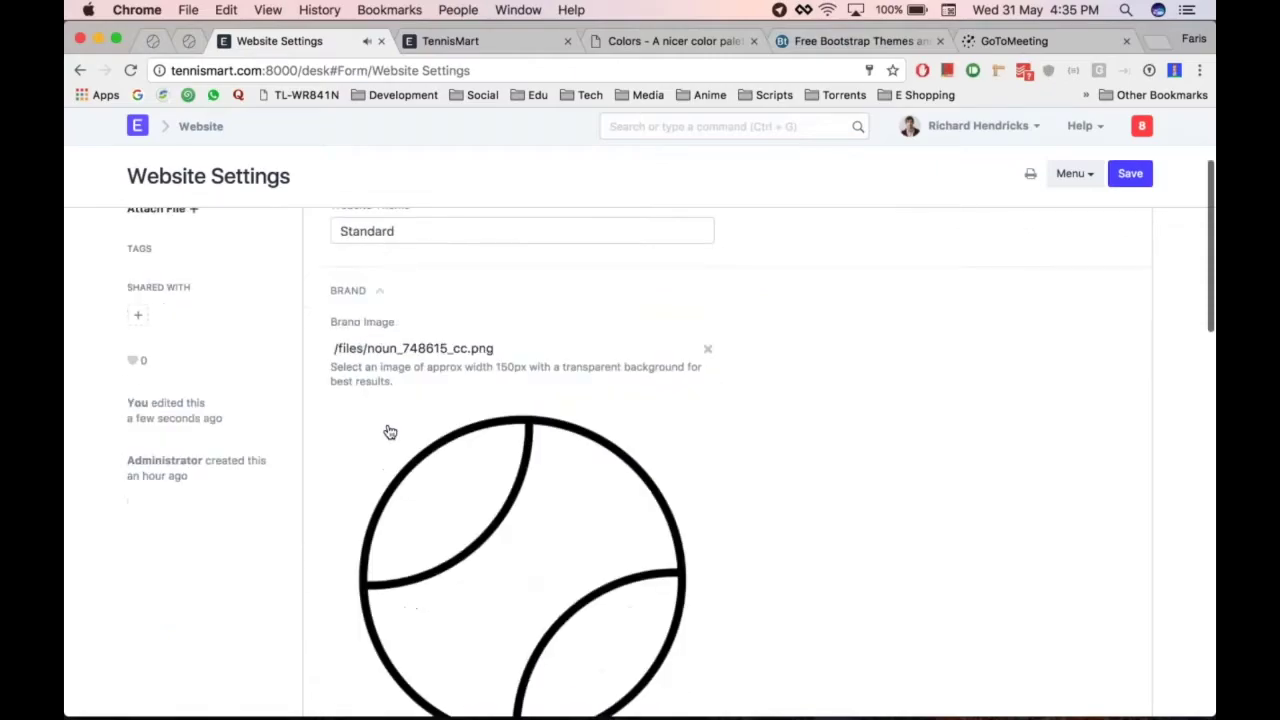
pyautogui.scroll(3, 640, 363)
pyautogui.scroll(-5, 620, 361)
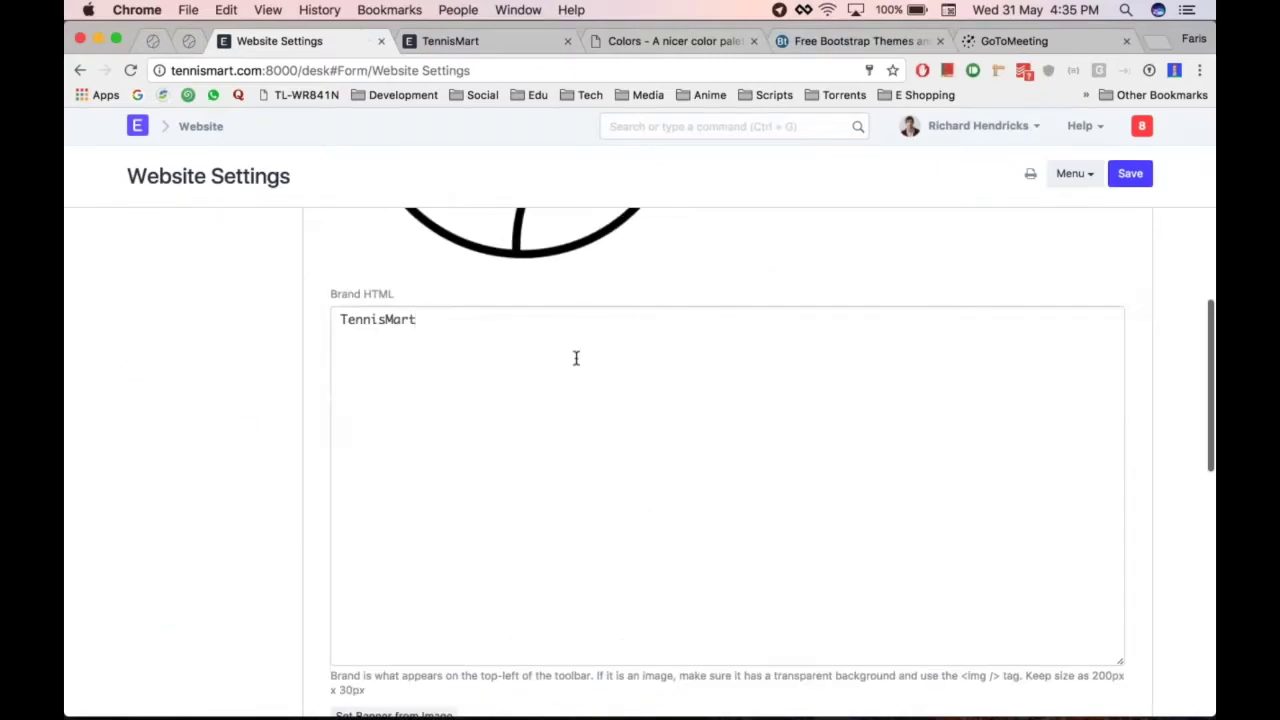
pyautogui.scroll(-1, 560, 300)
pyautogui.press('super+alt+Right')
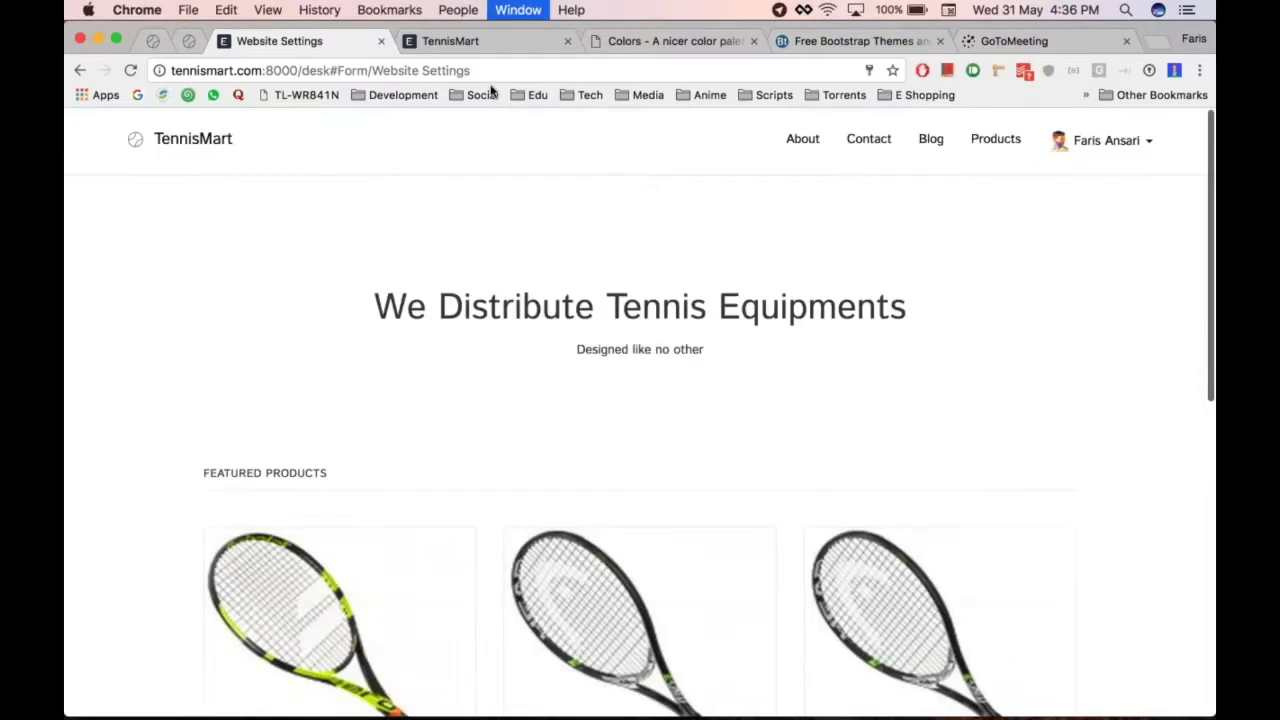
pyautogui.press('super+alt+Left')
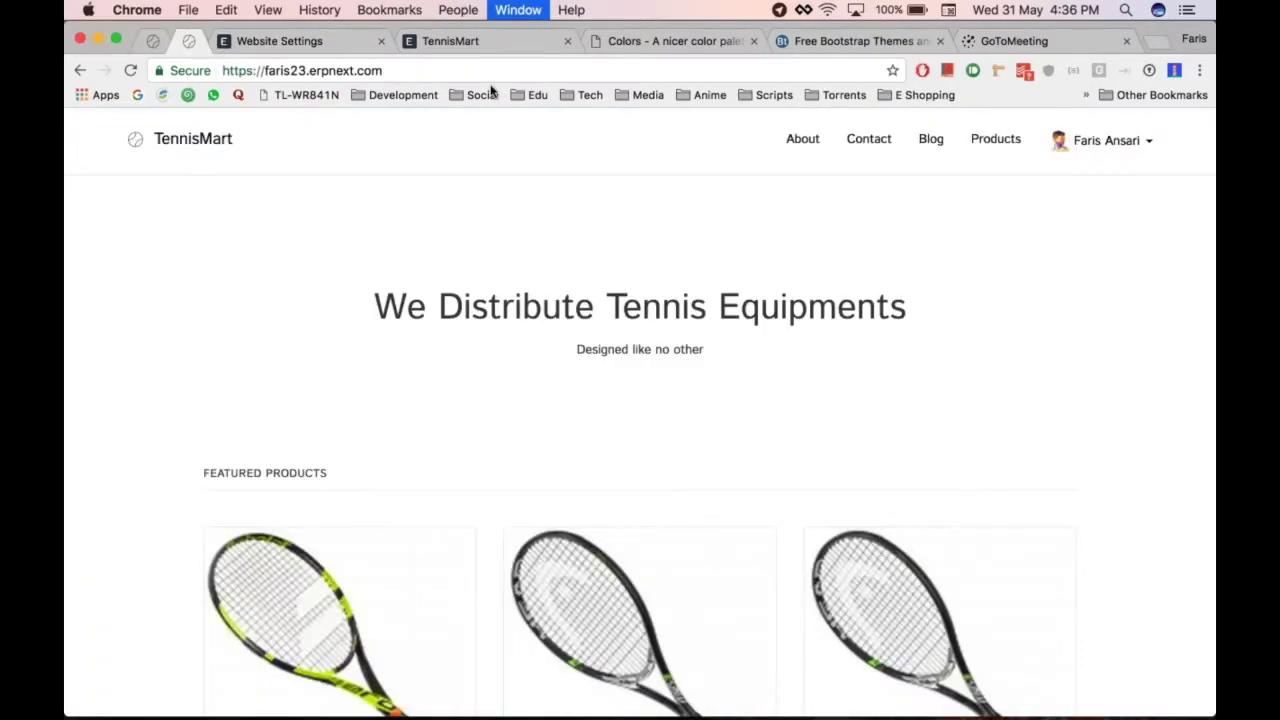
pyautogui.press('super+alt+Right')
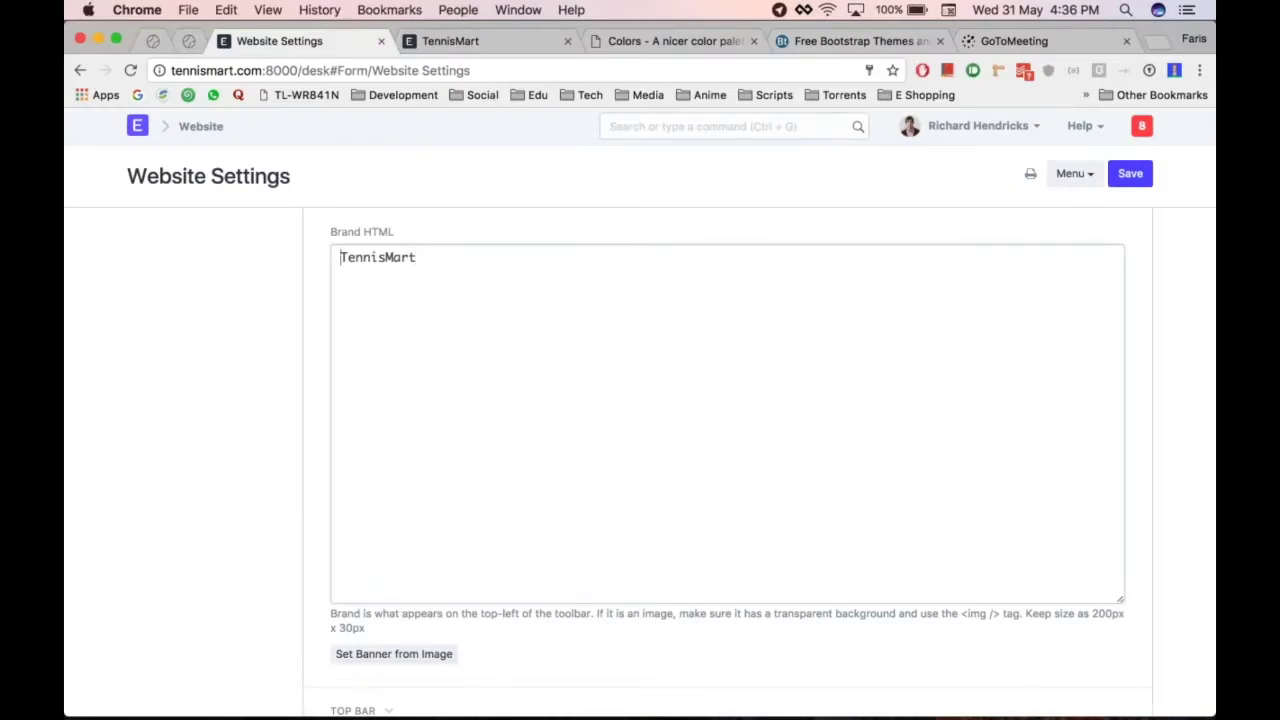
pyautogui.click(412, 668)
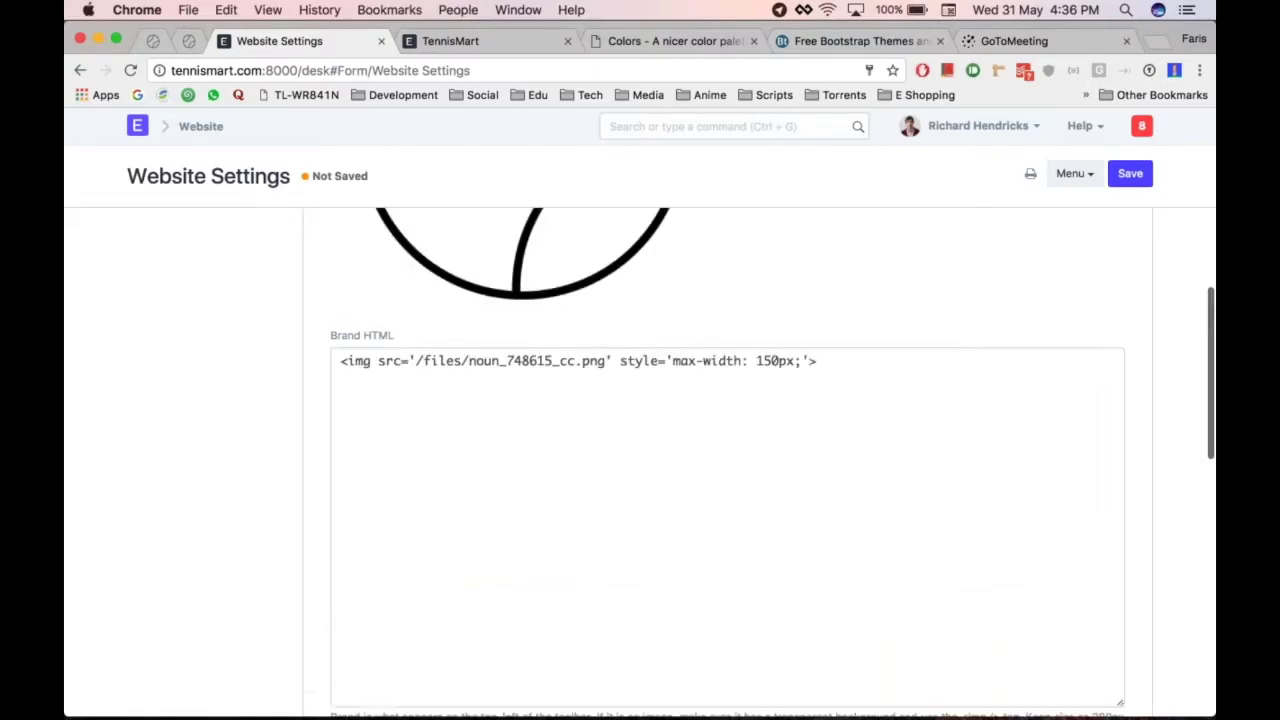
# Change the logo style in Brand HTML from max-width: 150px to height: 30px
pyautogui.click(731, 360)
pyautogui.hotkey('shift', 'Right')
pyautogui.hotkey('shift', 'Right')
pyautogui.hotkey('shift', 'Right')
pyautogui.hotkey('shift', 'Right')
pyautogui.hotkey('shift', 'Right')
pyautogui.hotkey('shift', 'Right')
pyautogui.hotkey('shift', 'Right')
pyautogui.hotkey('shift', 'Right')
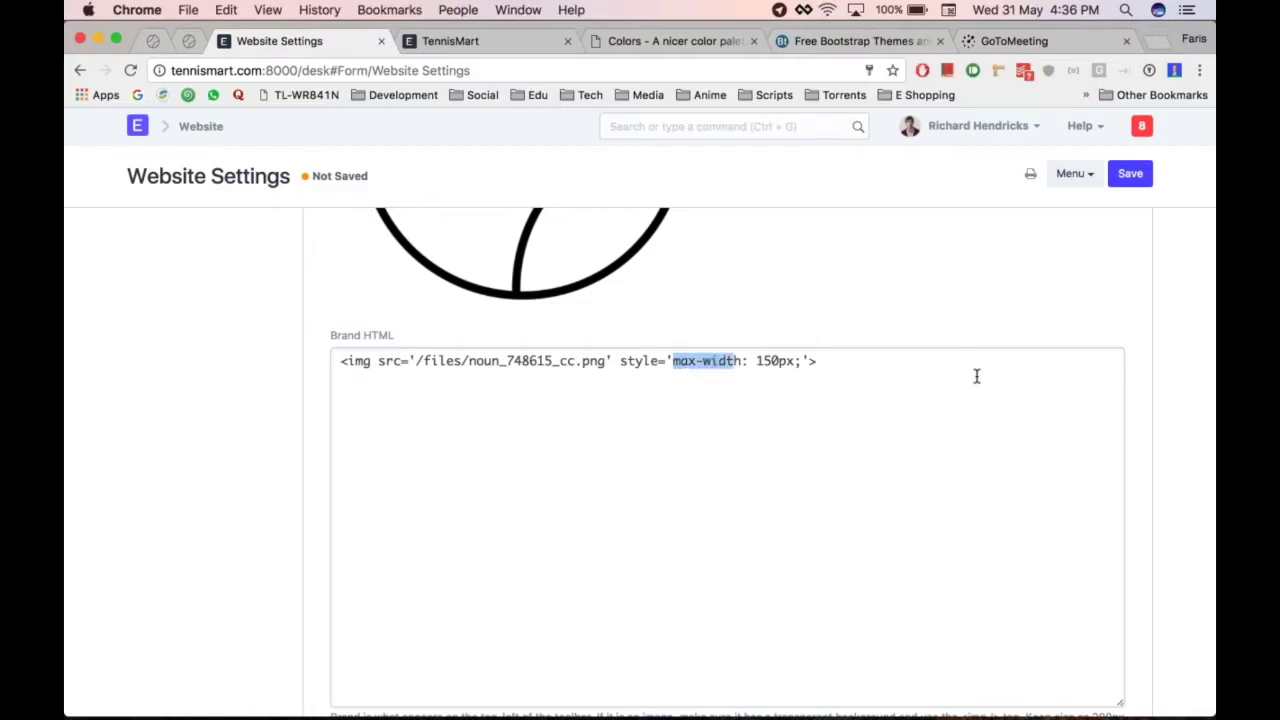
pyautogui.press('Left')
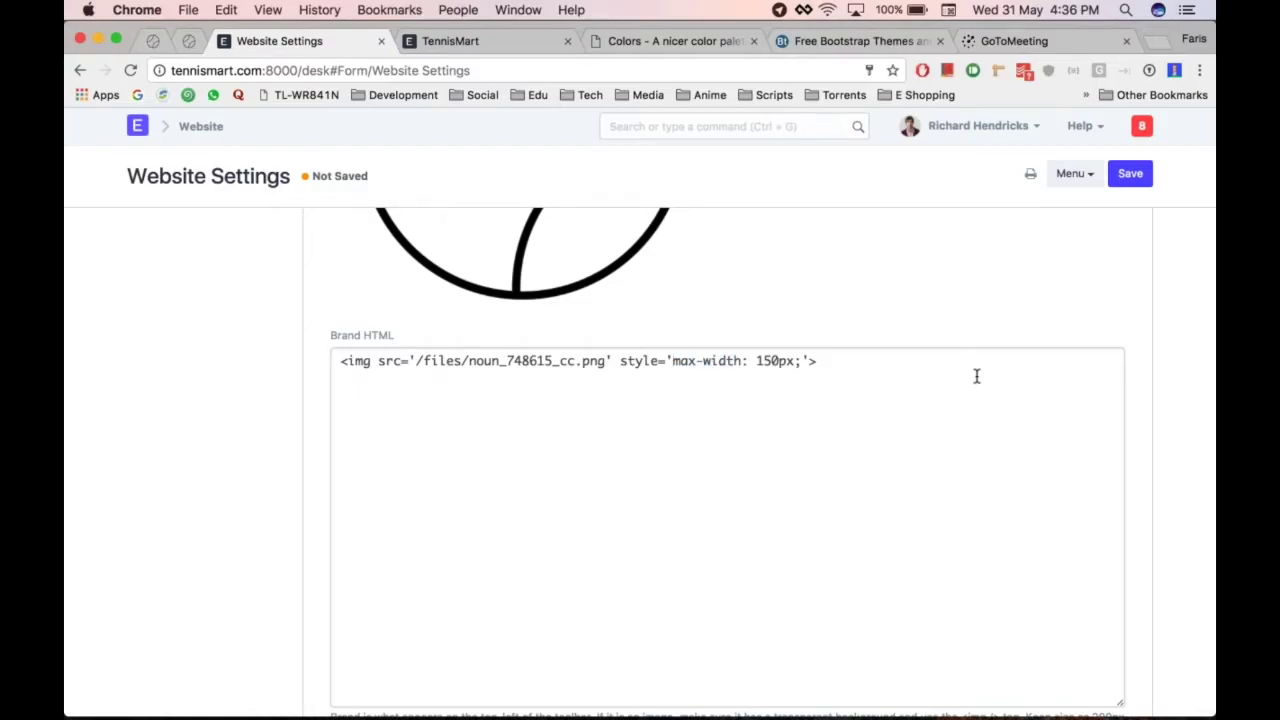
pyautogui.hotkey('shift', 'Right')
pyautogui.hotkey('shift', 'Right')
pyautogui.hotkey('shift', 'Right')
pyautogui.hotkey('shift', 'Right')
pyautogui.hotkey('shift', 'Right')
pyautogui.hotkey('shift', 'Right')
pyautogui.hotkey('shift', 'Right')
pyautogui.hotkey('shift', 'Right')
pyautogui.write('hi')
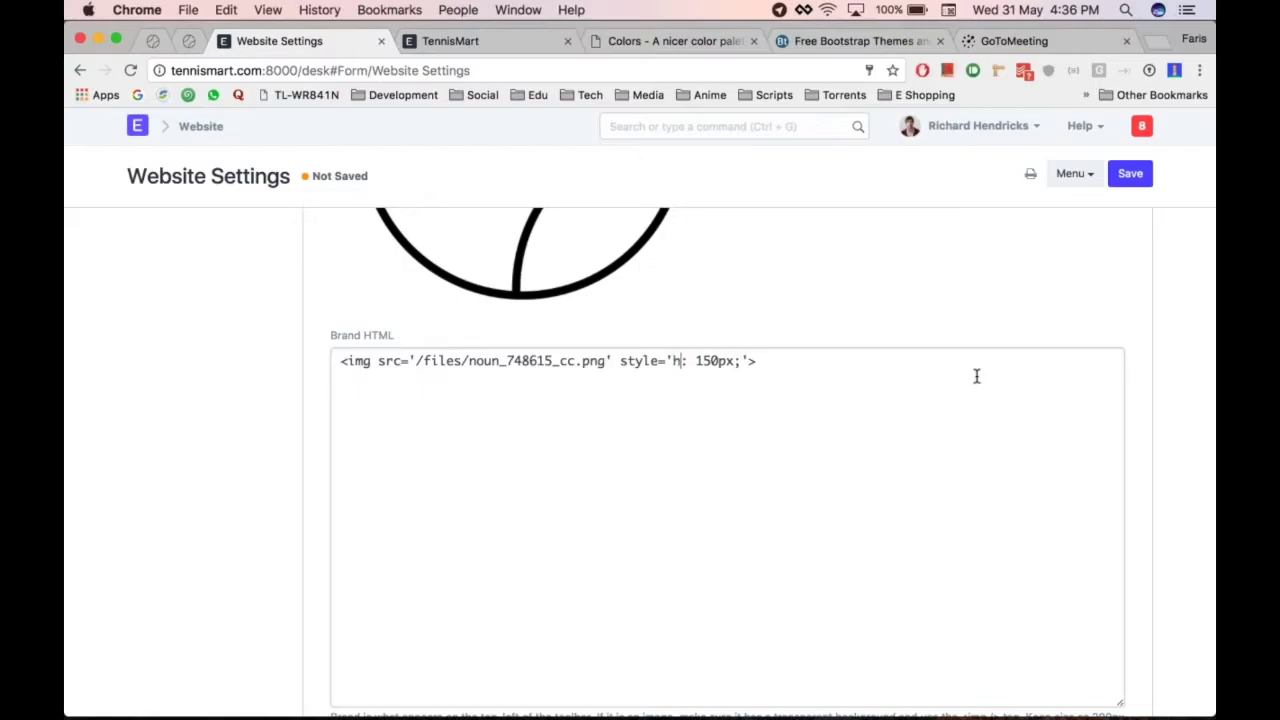
pyautogui.press('BackSpace')
pyautogui.write('eight')
pyautogui.press('Delete')
pyautogui.press('BackSpace')
pyautogui.write('3')
# Add the text TennisMart after the logo image and save the website settings
pyautogui.click(1008, 527)
pyautogui.write('Ten')
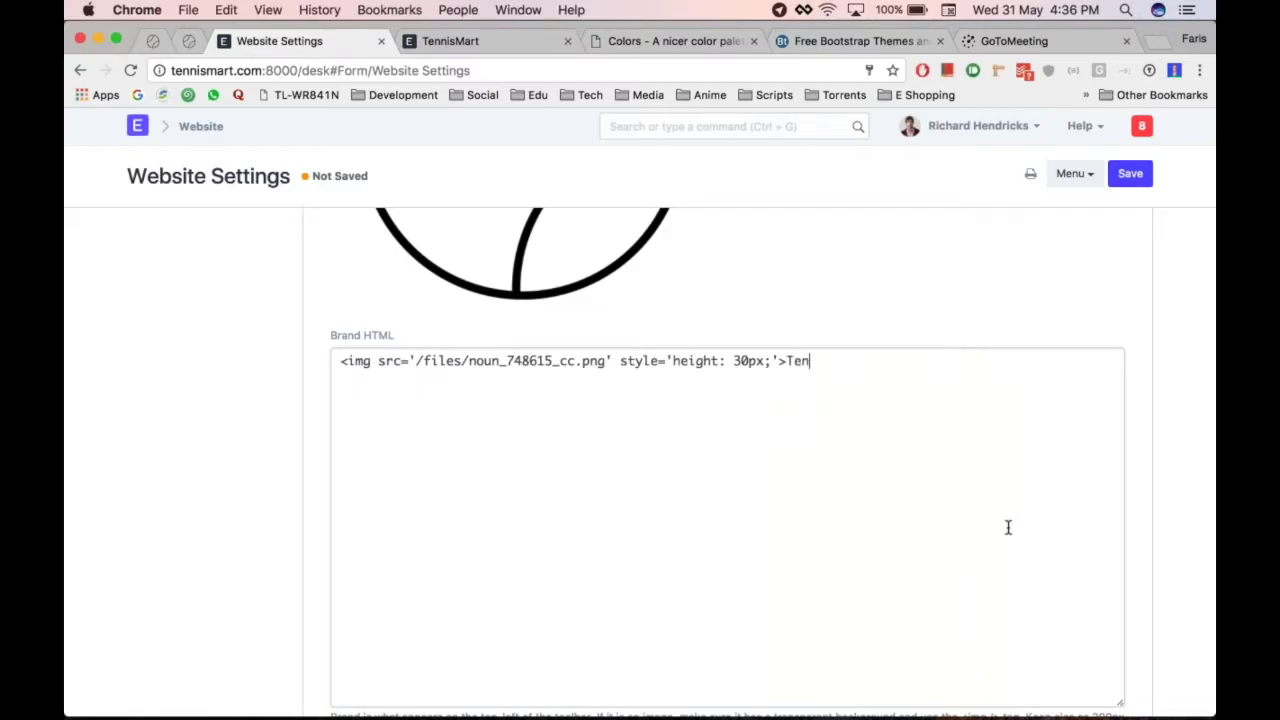
pyautogui.write('nisMart')
pyautogui.press('super+s')
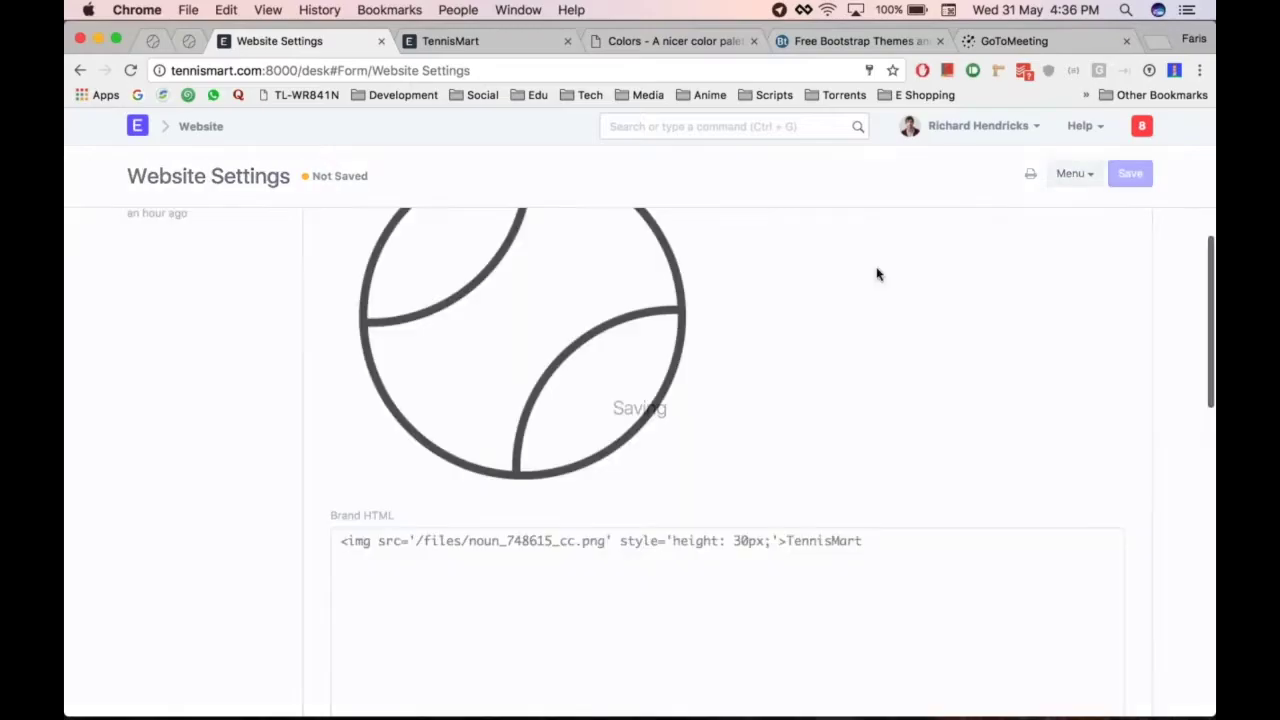
# Reload the TennisMart site to see the tennis-ball logo with its name, then reopen the Brand section
pyautogui.hotkey('ctrl', 'Tab')
pyautogui.press('super+r')
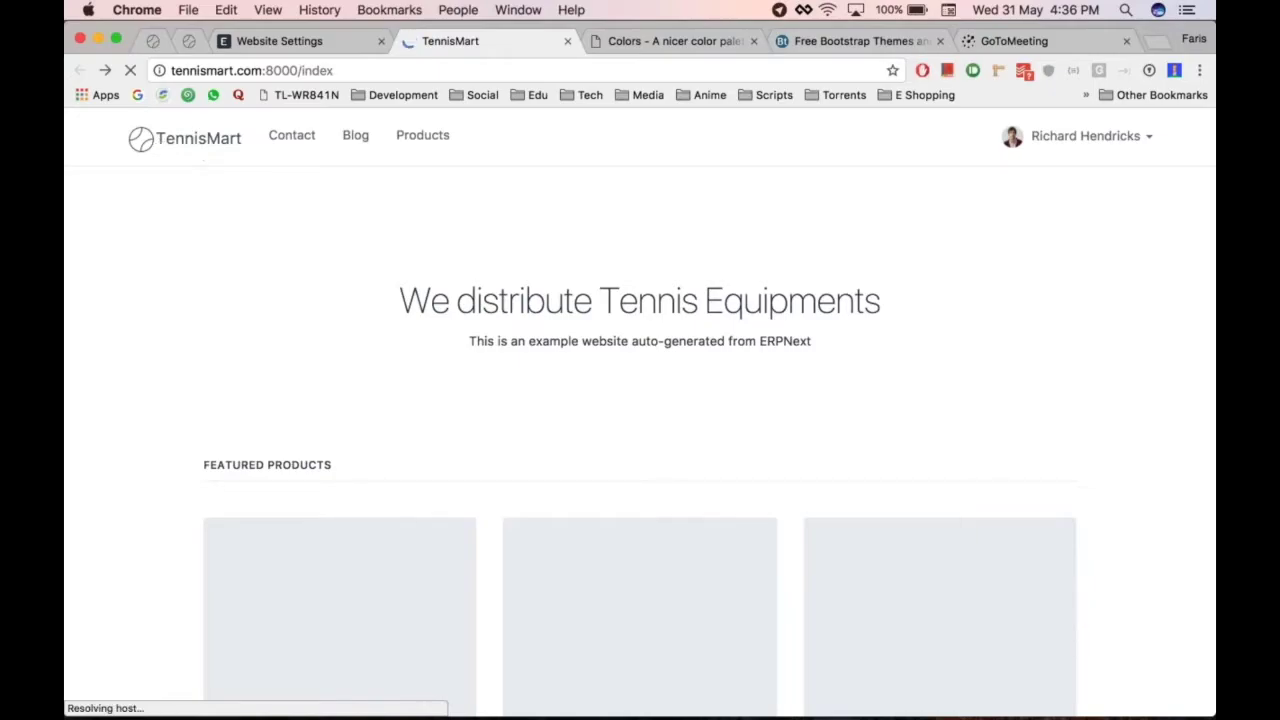
pyautogui.hotkey('ctrl', 'shift', 'Tab')
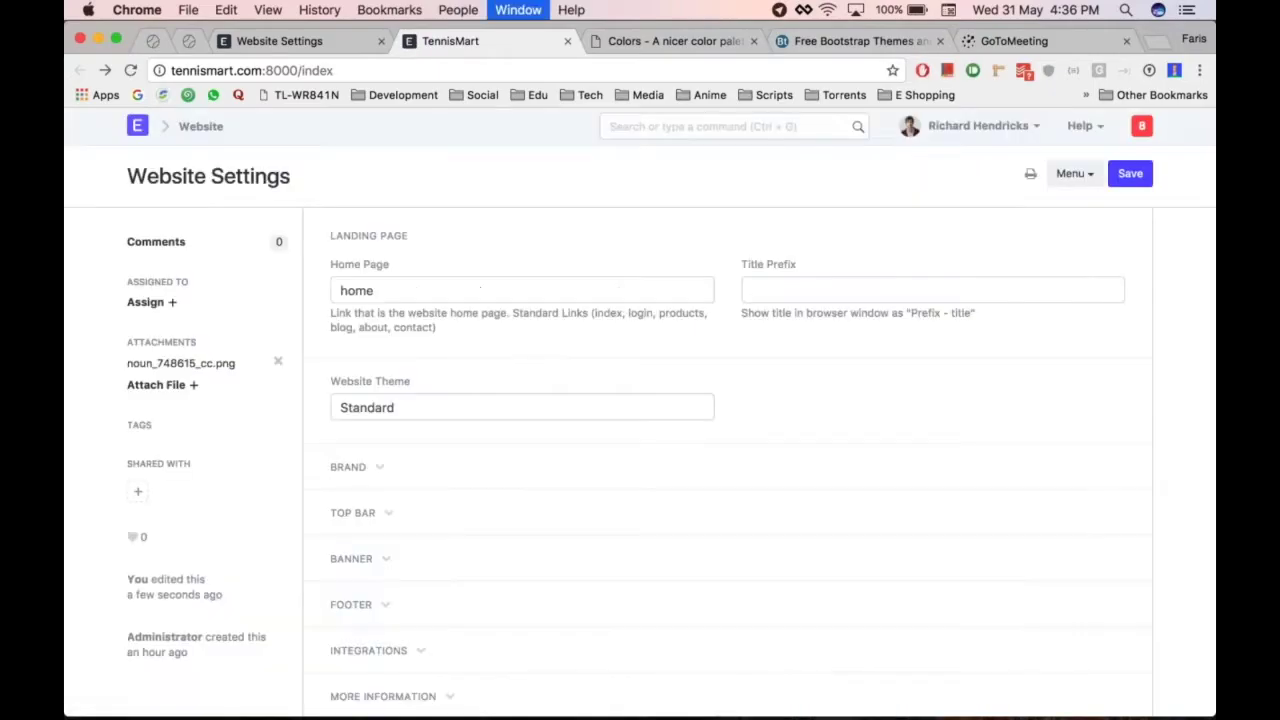
pyautogui.scroll(-1, 529, 409)
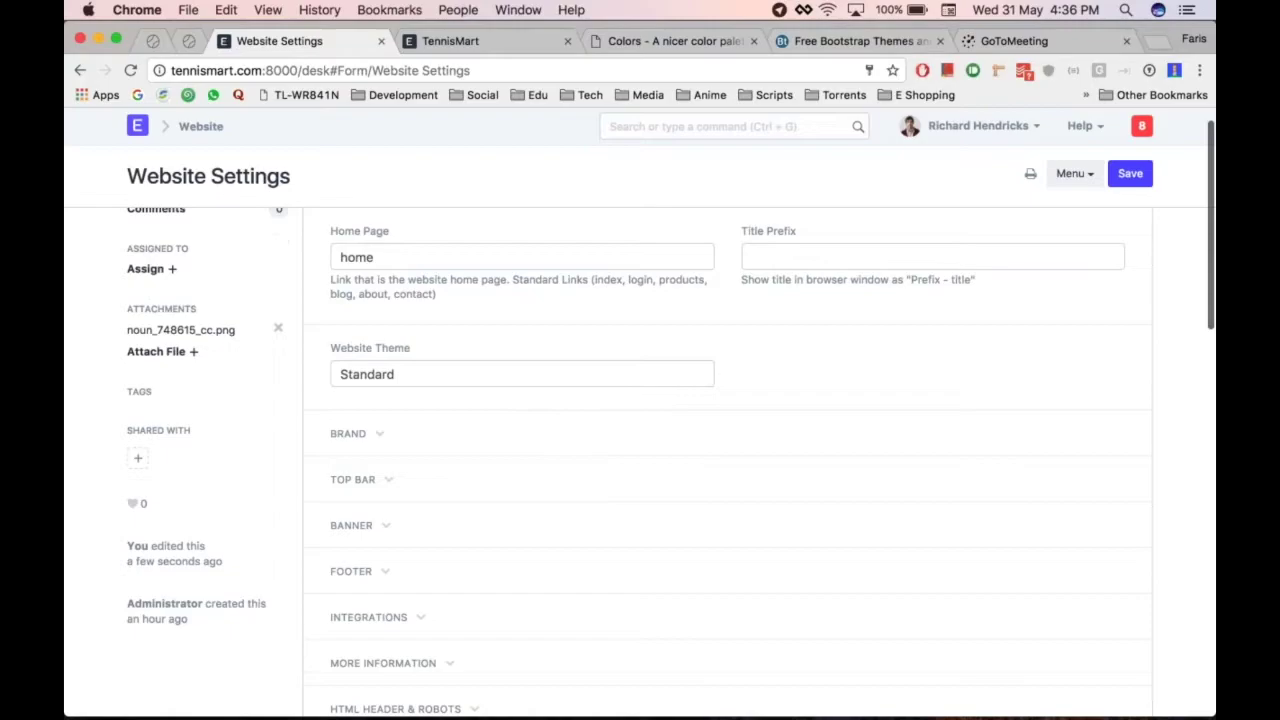
pyautogui.click(414, 430)
pyautogui.scroll(-10, 414, 430)
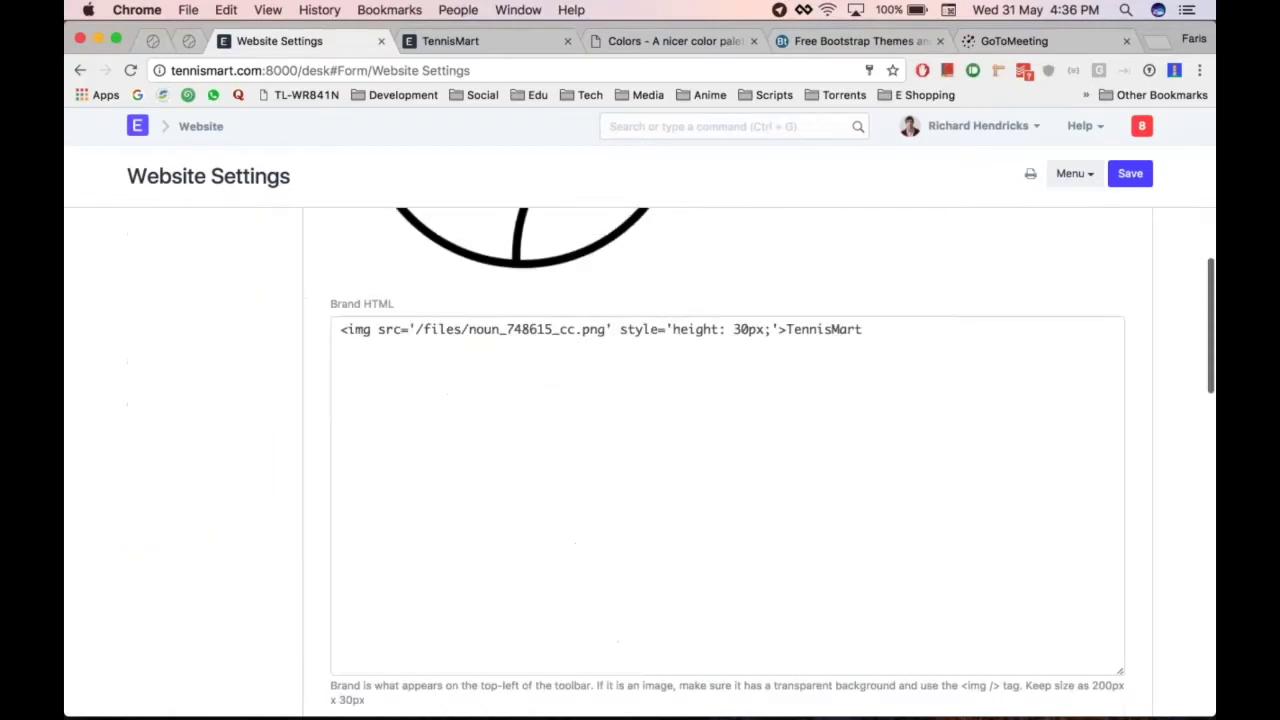
pyautogui.scroll(-5, 497, 403)
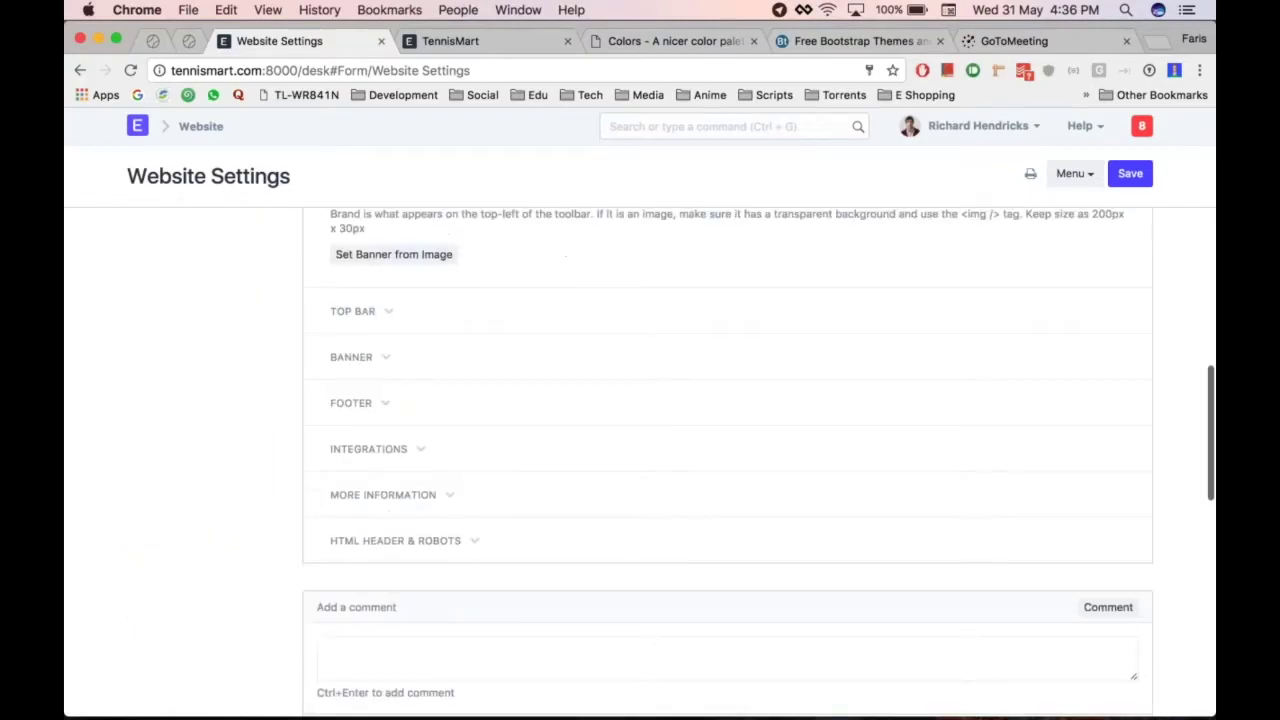
# Expand Top Bar to review the Contact, Blog and Products links against the live site
pyautogui.click(389, 316)
pyautogui.scroll(-1, 529, 314)
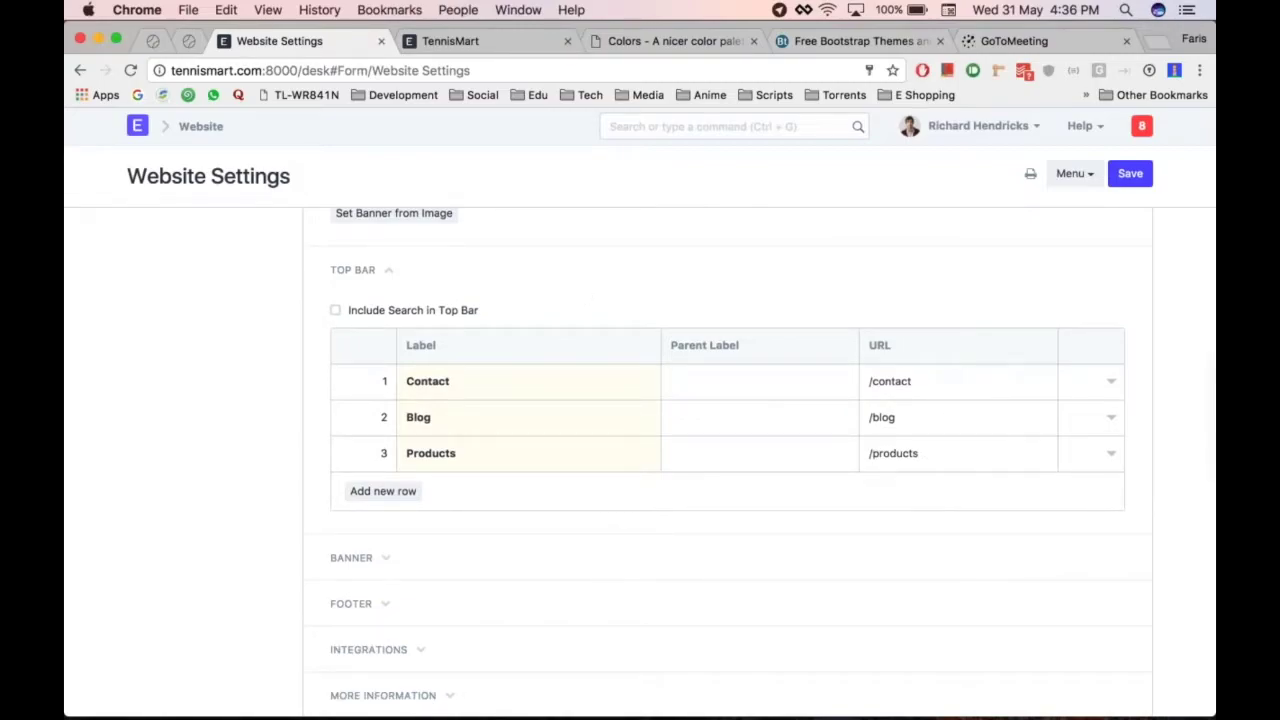
pyautogui.hotkey('ctrl', 'Tab')
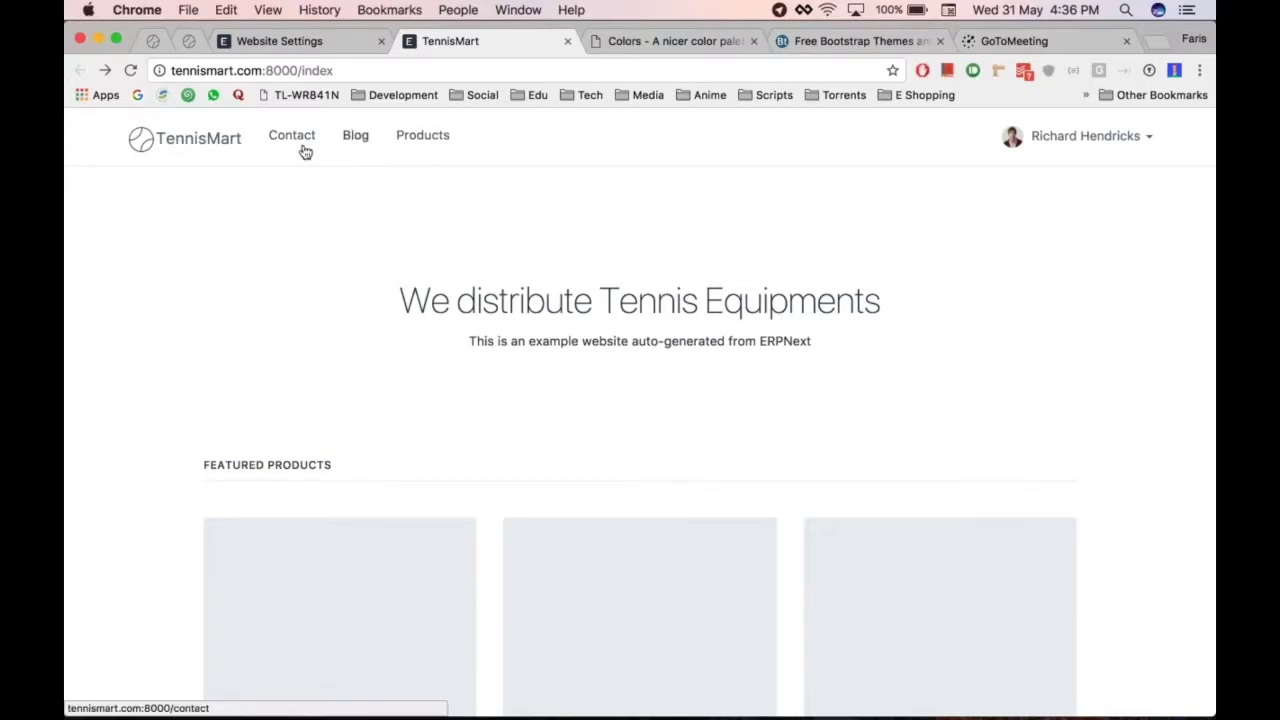
pyautogui.press('super+alt+Left')
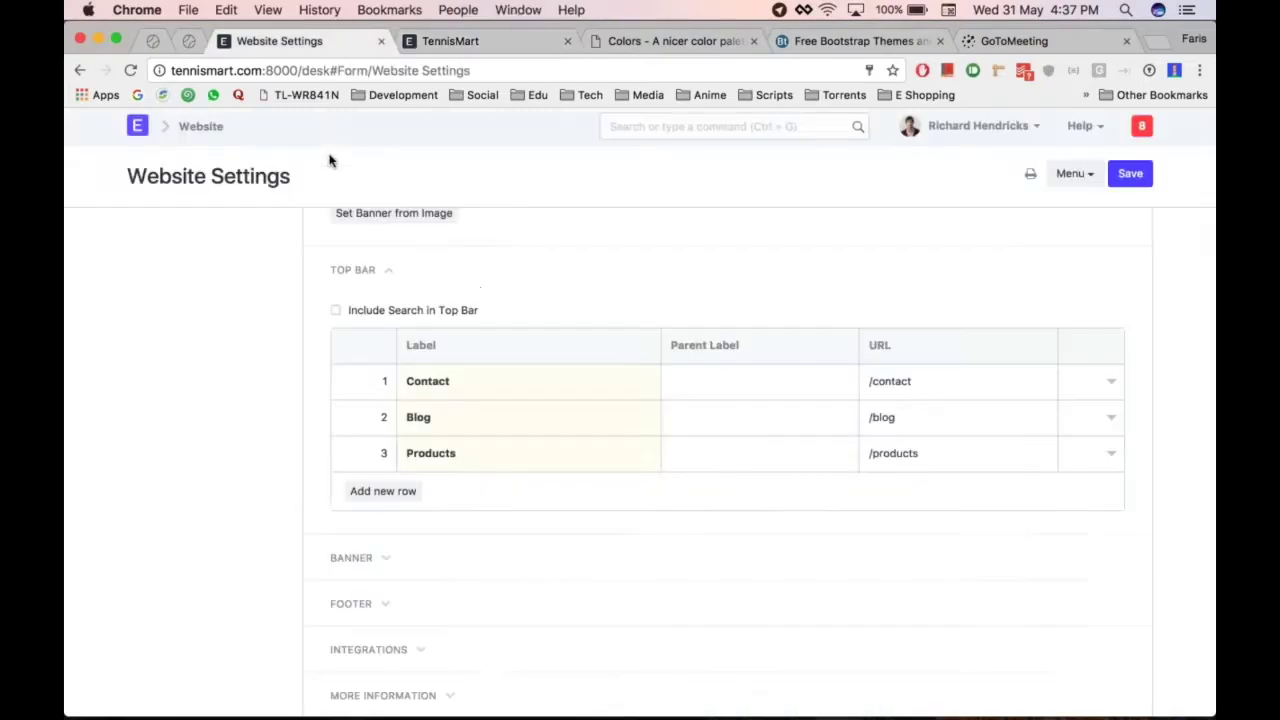
pyautogui.click(1112, 384)
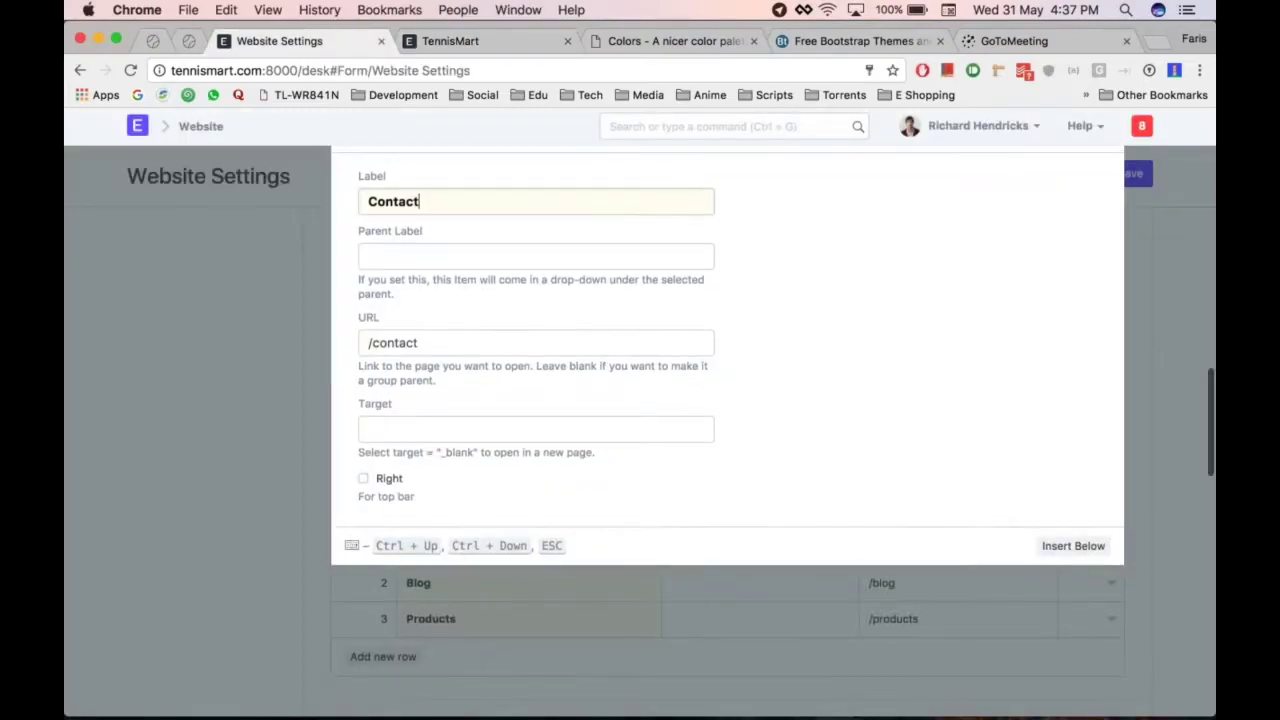
pyautogui.click(320, 534)
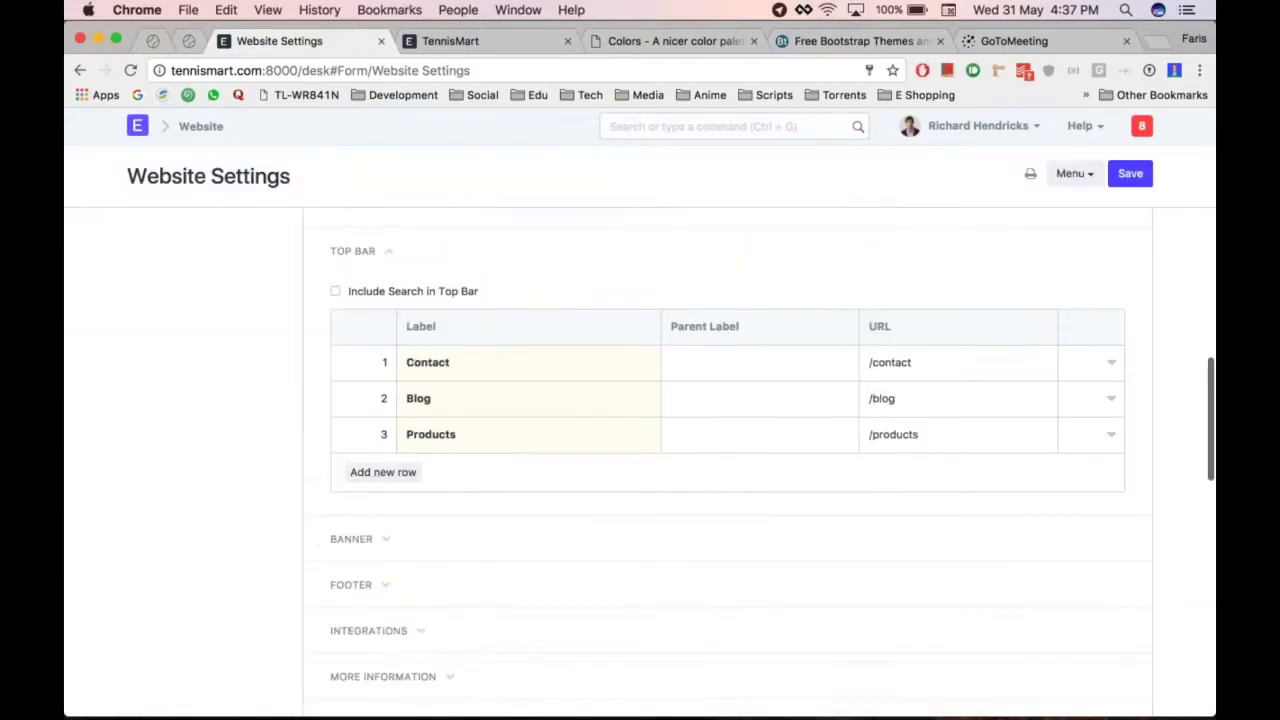
pyautogui.press('super+alt+Right')
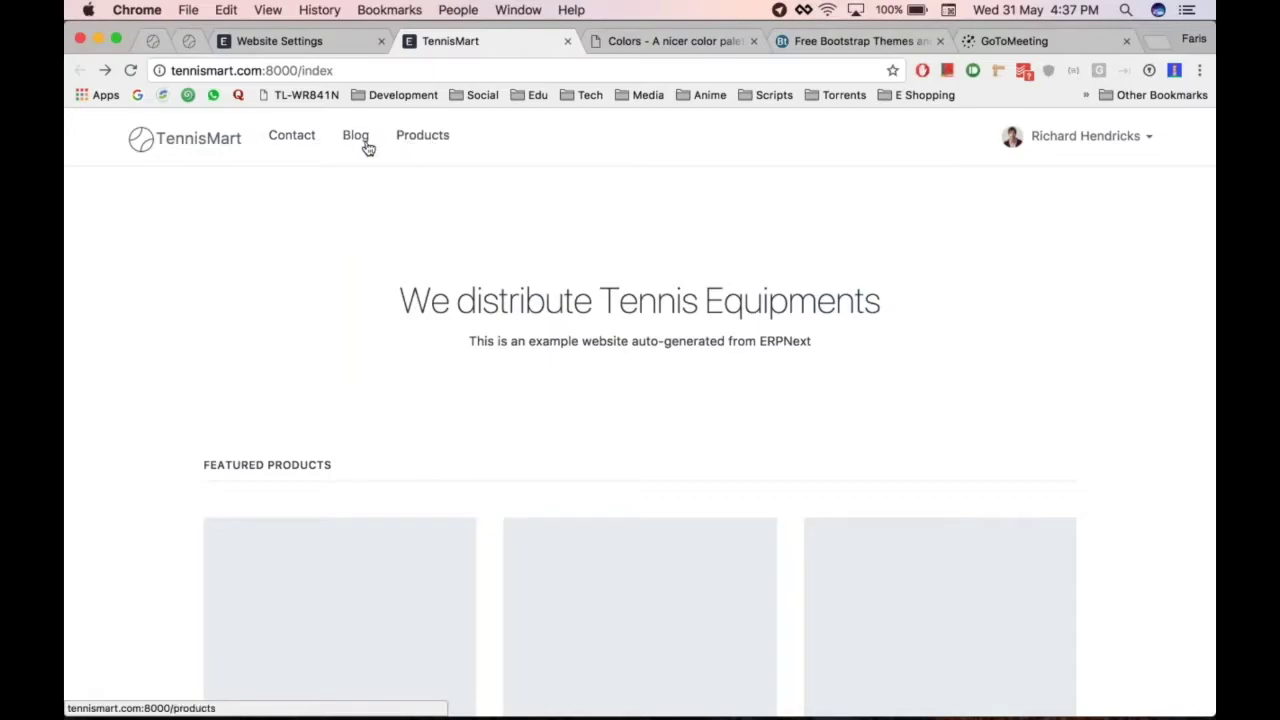
pyautogui.press('super+alt+Left')
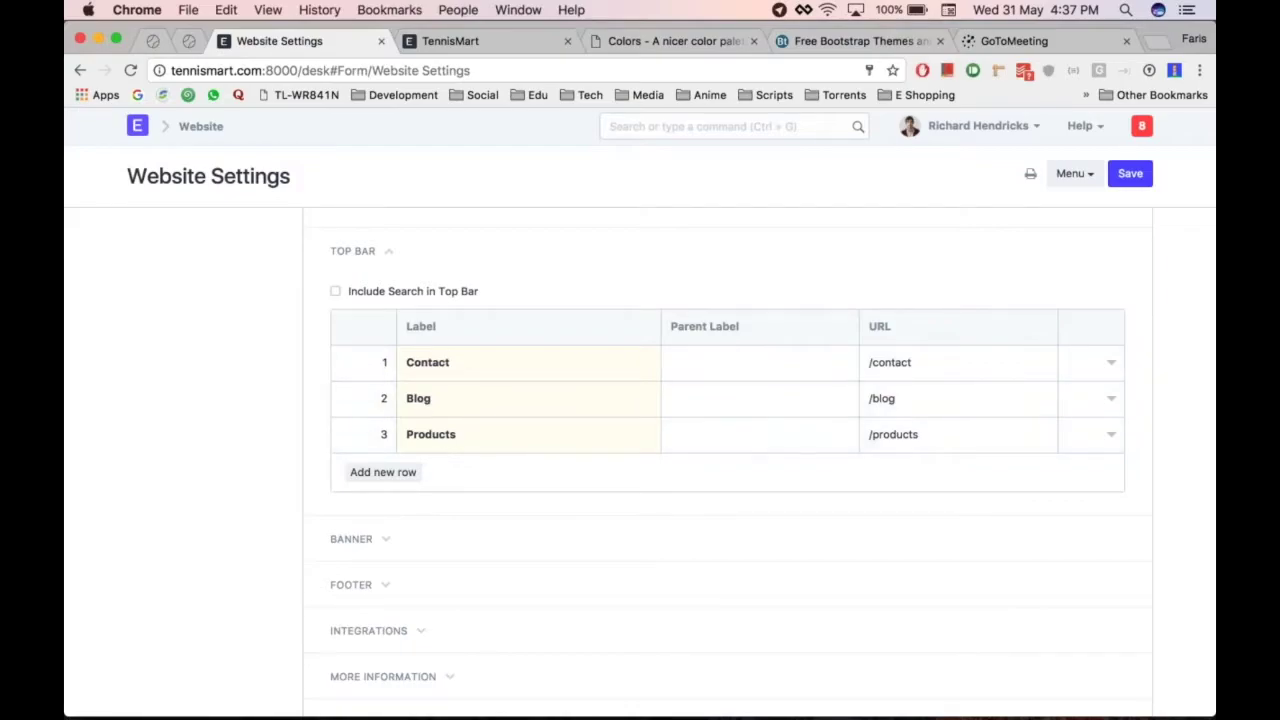
# Tick Right on the Contact, Blog and Products top bar rows
pyautogui.click(1111, 362)
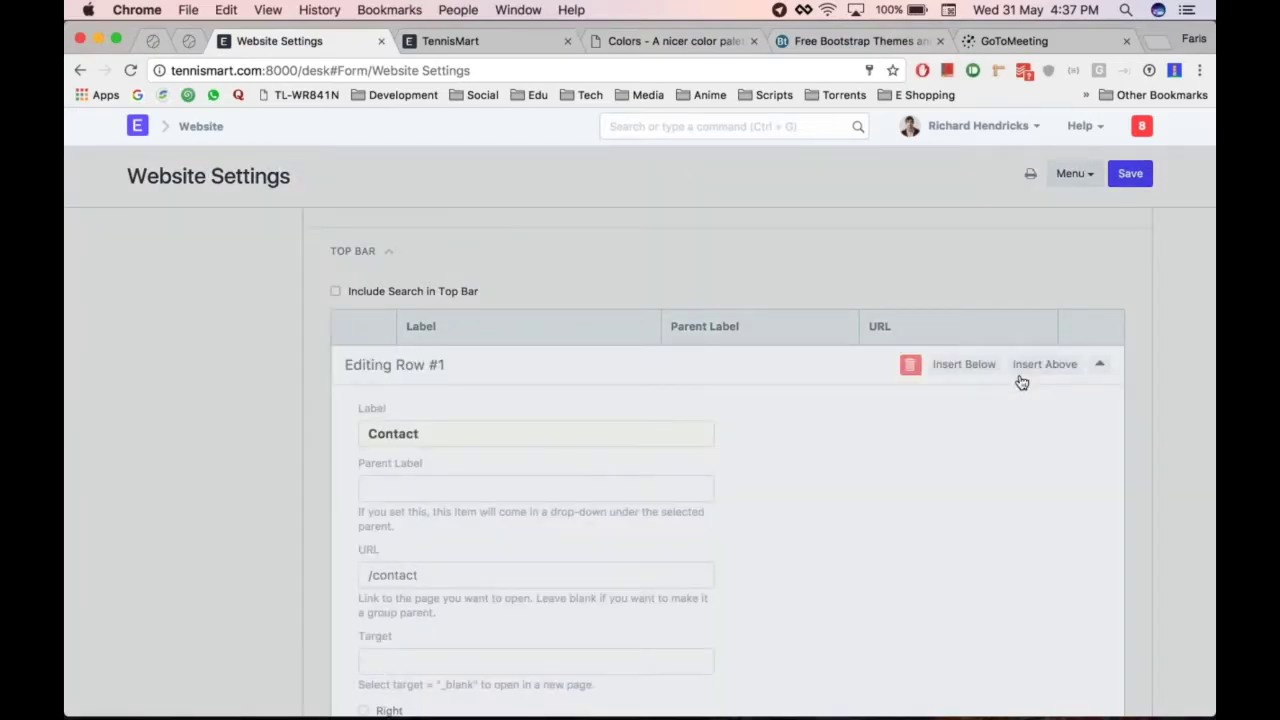
pyautogui.scroll(-5, 378, 284)
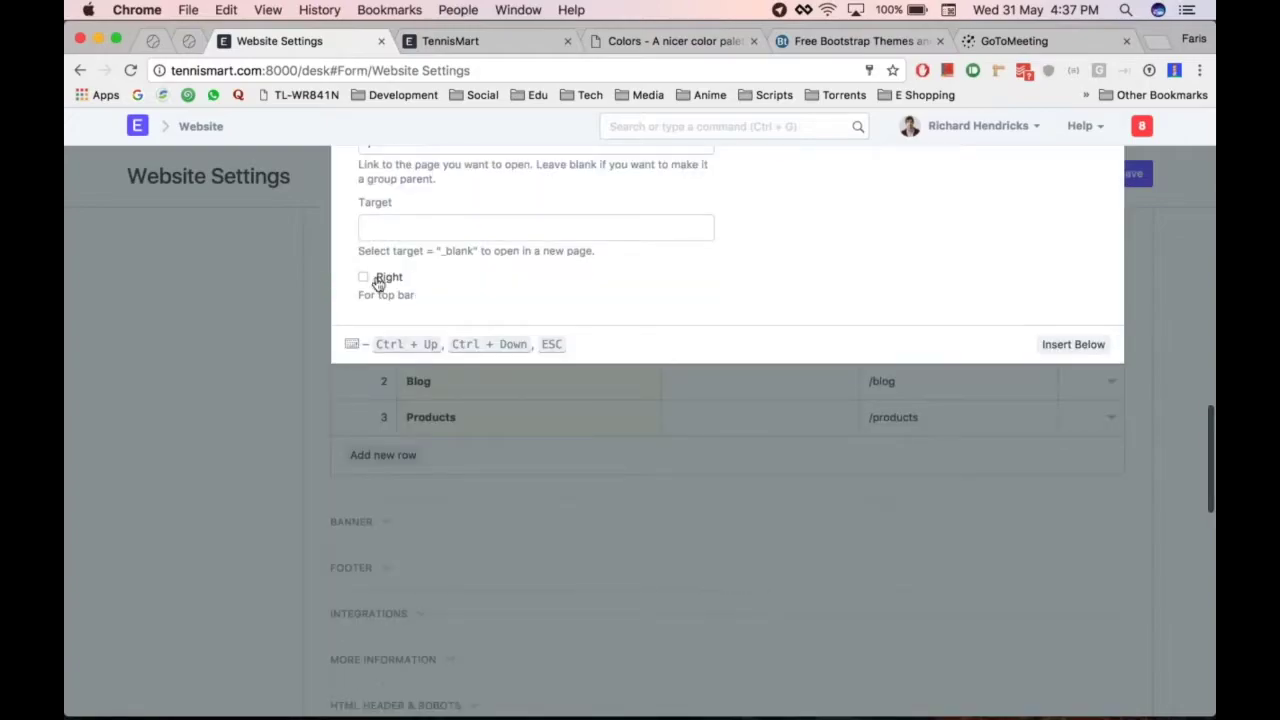
pyautogui.click(378, 280)
pyautogui.click(1024, 378)
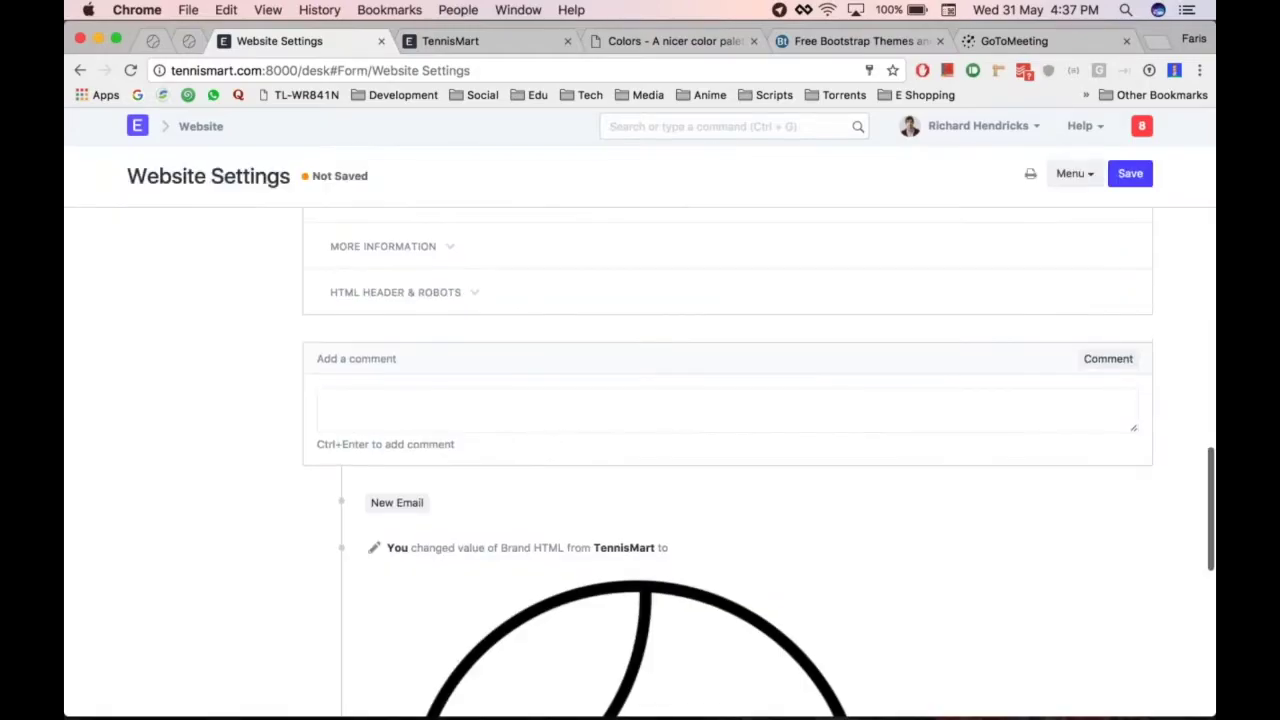
pyautogui.scroll(5, 728, 450)
pyautogui.click(1111, 422)
pyautogui.scroll(-4, 892, 441)
pyautogui.click(364, 400)
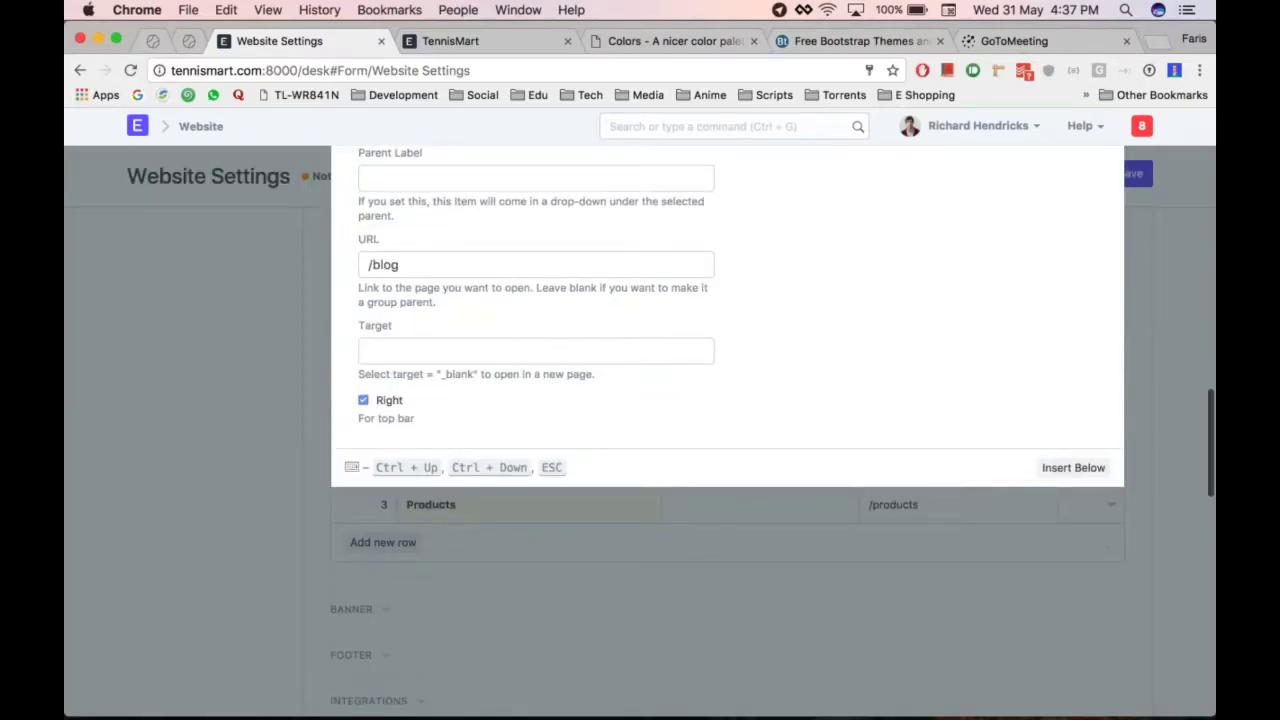
pyautogui.click(1147, 361)
pyautogui.scroll(5, 1148, 366)
pyautogui.click(1111, 478)
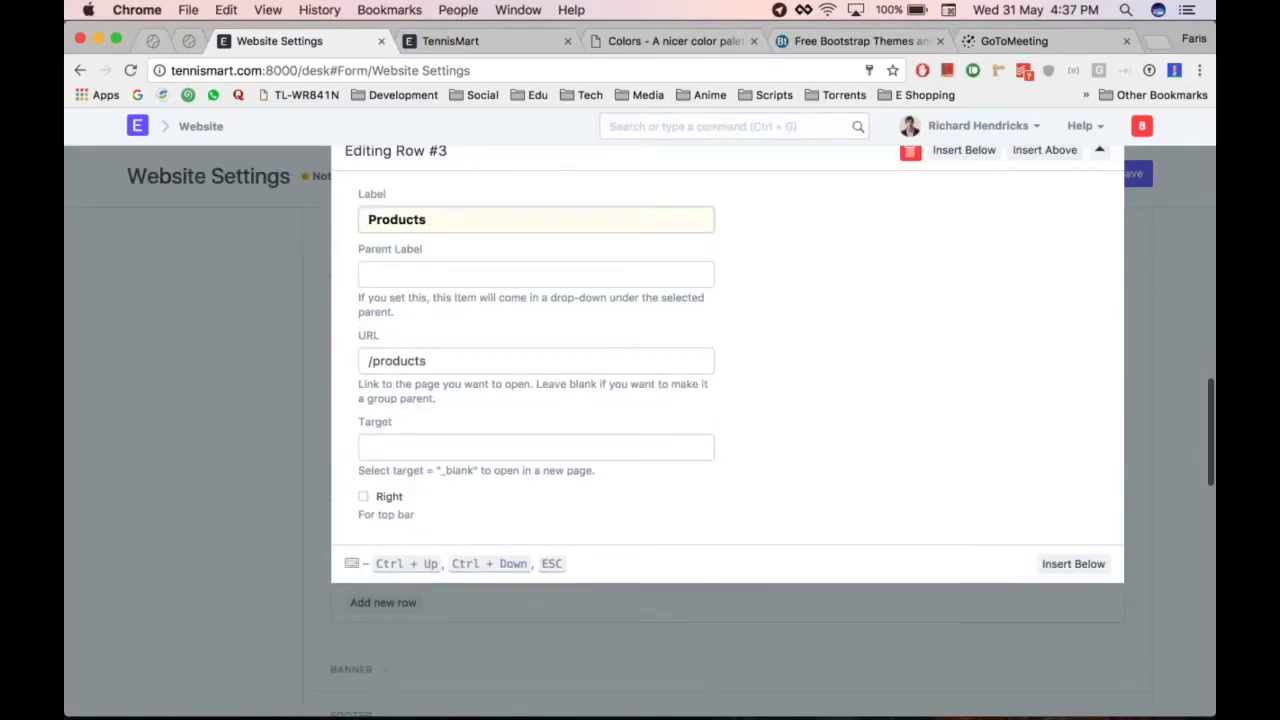
pyautogui.click(257, 463)
pyautogui.scroll(4, 655, 383)
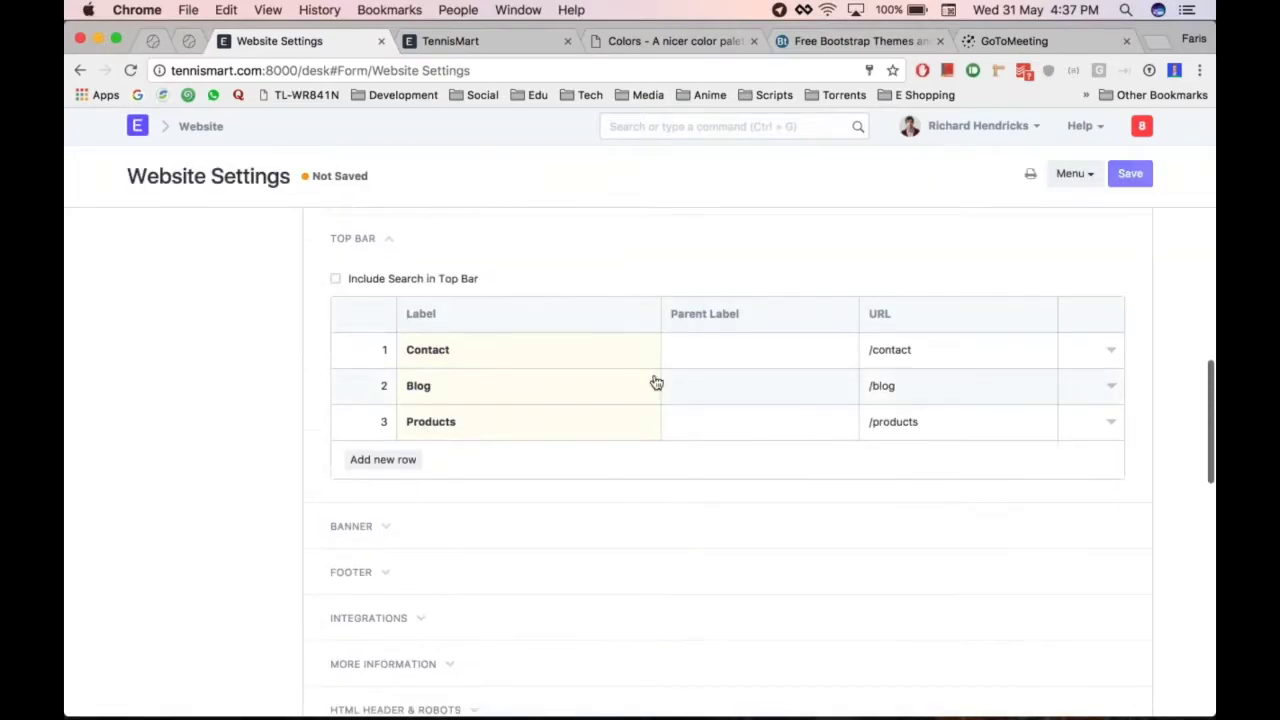
# Save the settings and reload TennisMart to confirm the links sit on the right
pyautogui.hotkey('ctrl', 's')
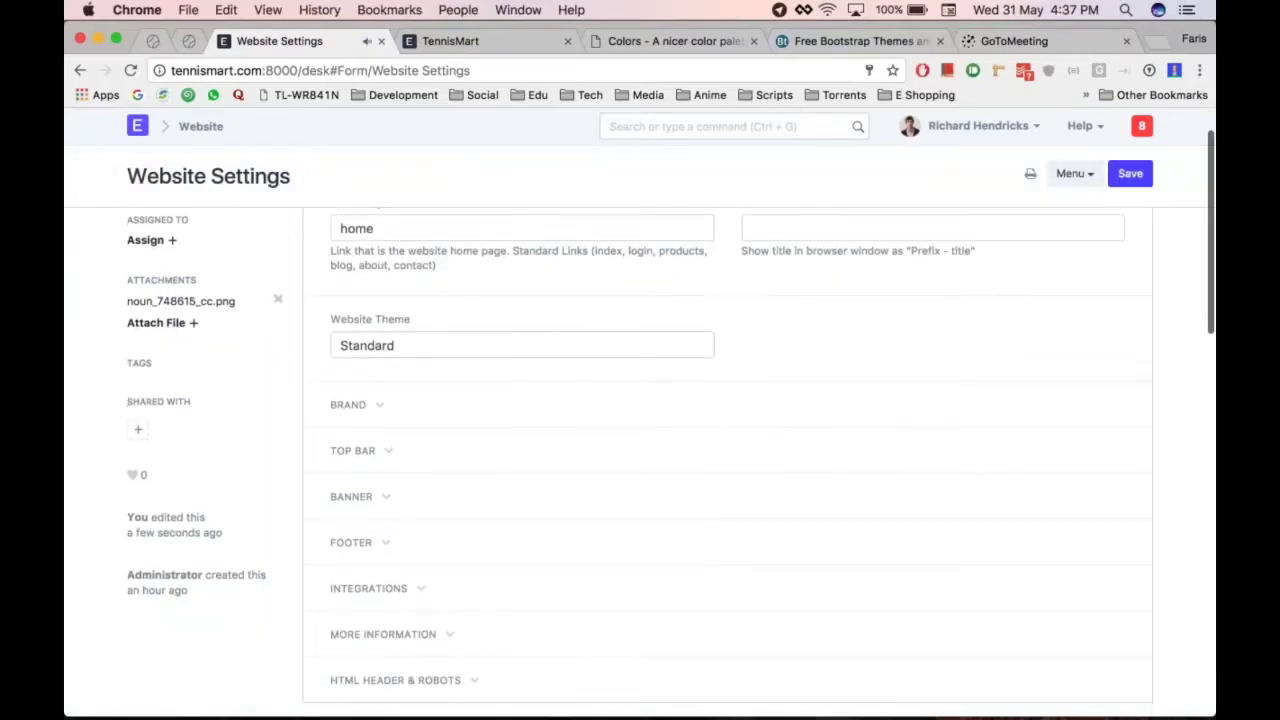
pyautogui.press('super+alt+Right')
pyautogui.press('super+r')
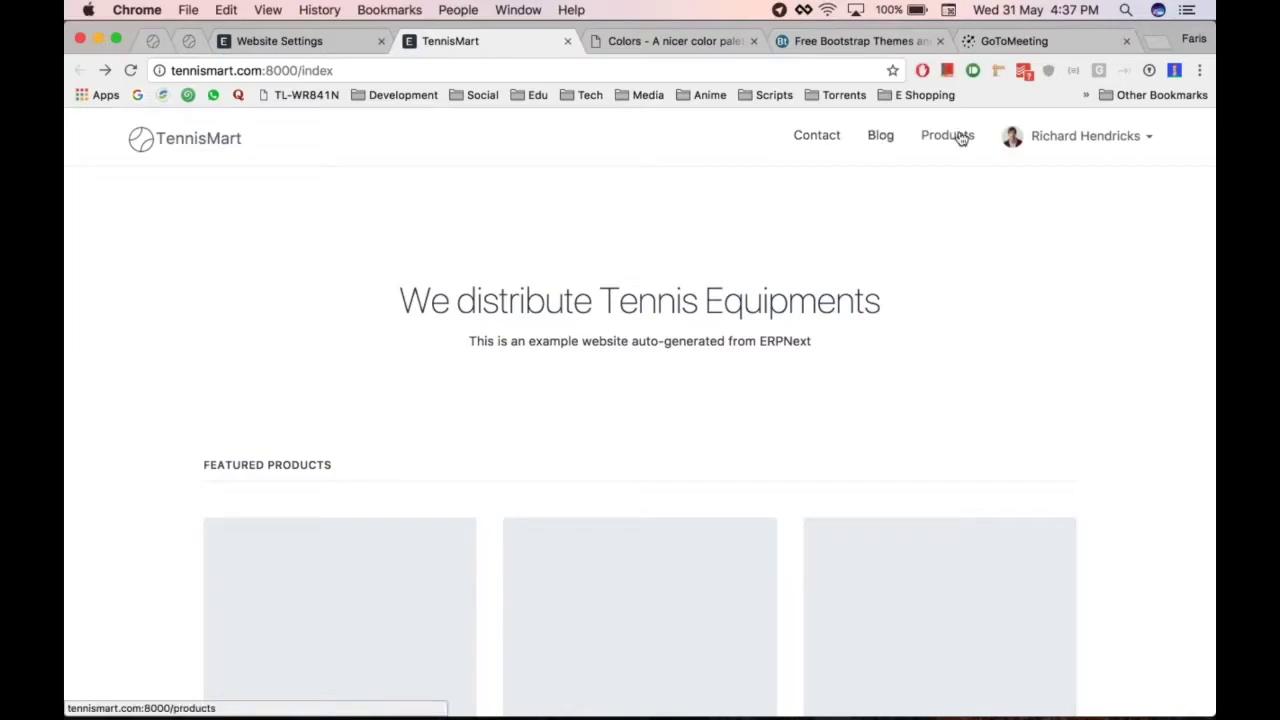
pyautogui.press('super+alt+Left')
pyautogui.press('super+alt+Right')
pyautogui.press('super+alt+Left')
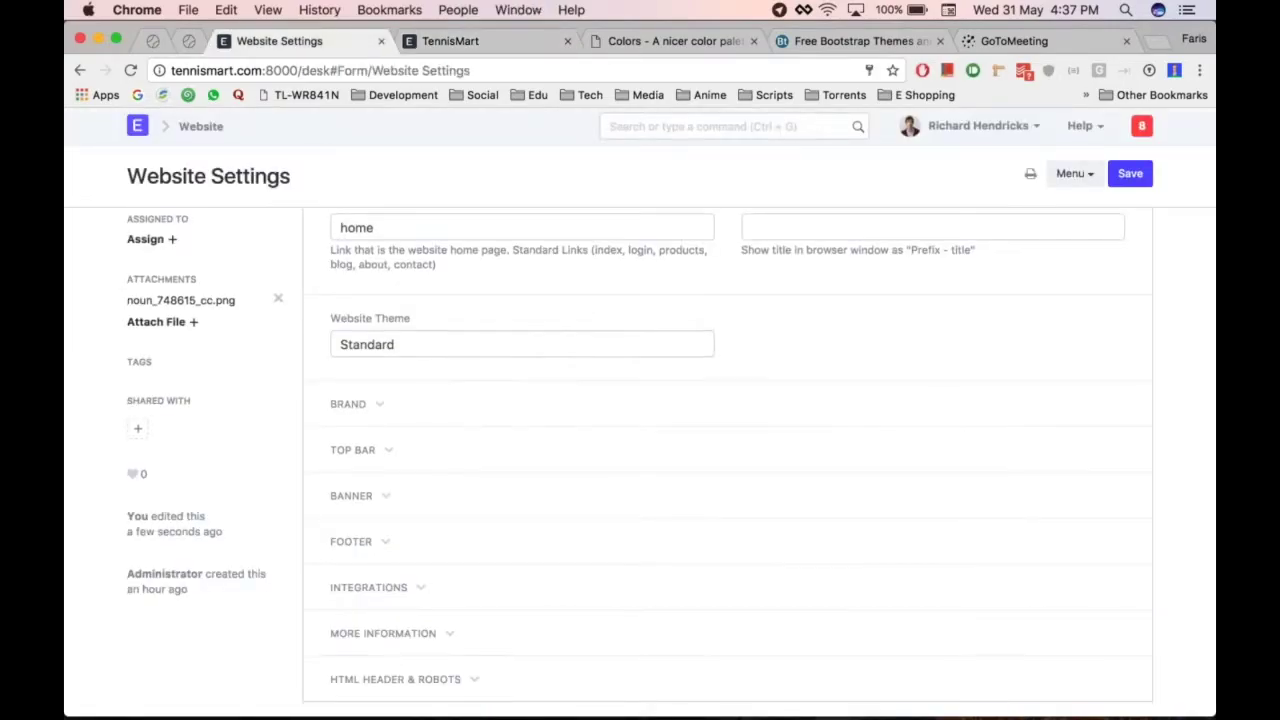
# Add an About top bar link to /about and move it to the top of the list
pyautogui.click(436, 423)
pyautogui.scroll(-2, 436, 423)
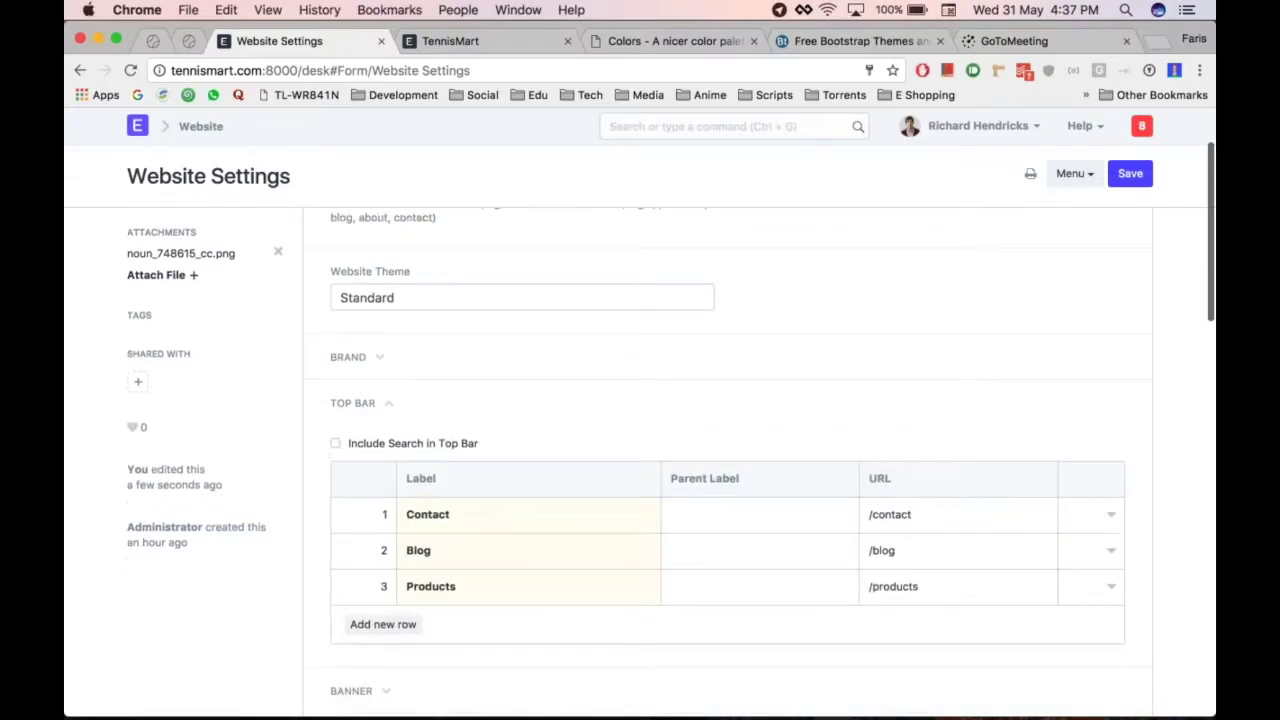
pyautogui.click(375, 570)
pyautogui.write('About')
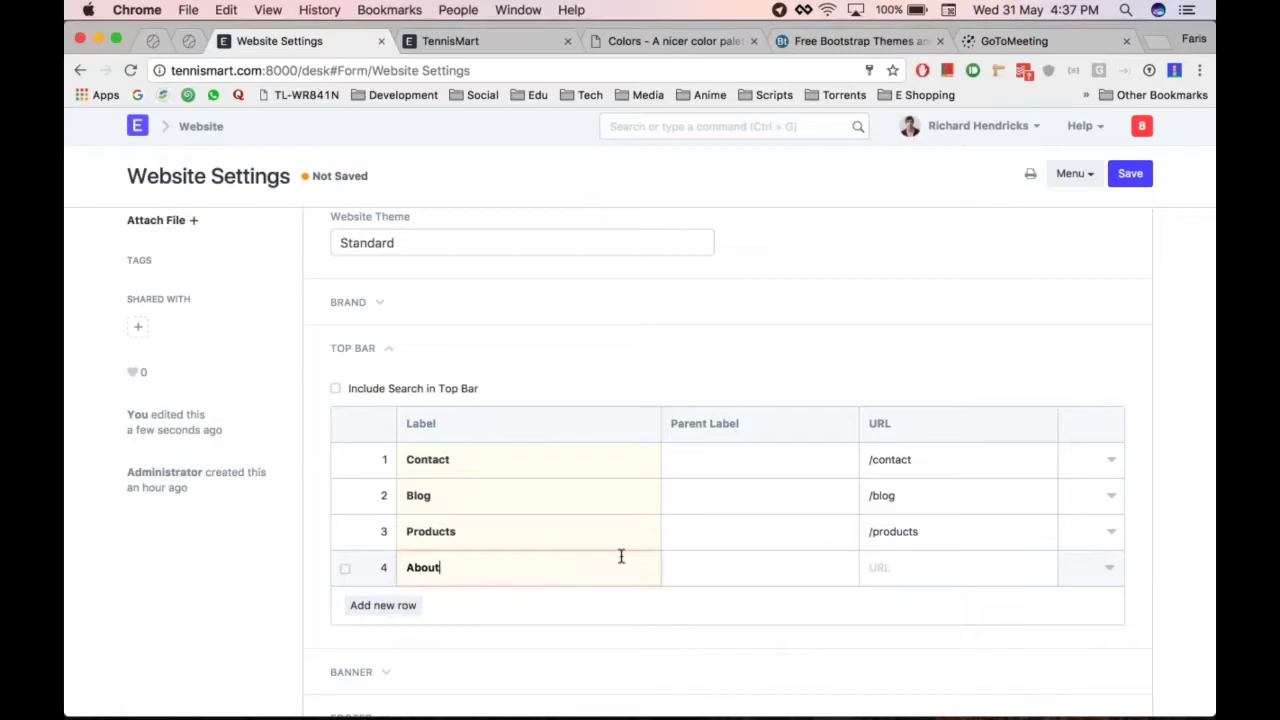
pyautogui.click(903, 568)
pyautogui.write('/about')
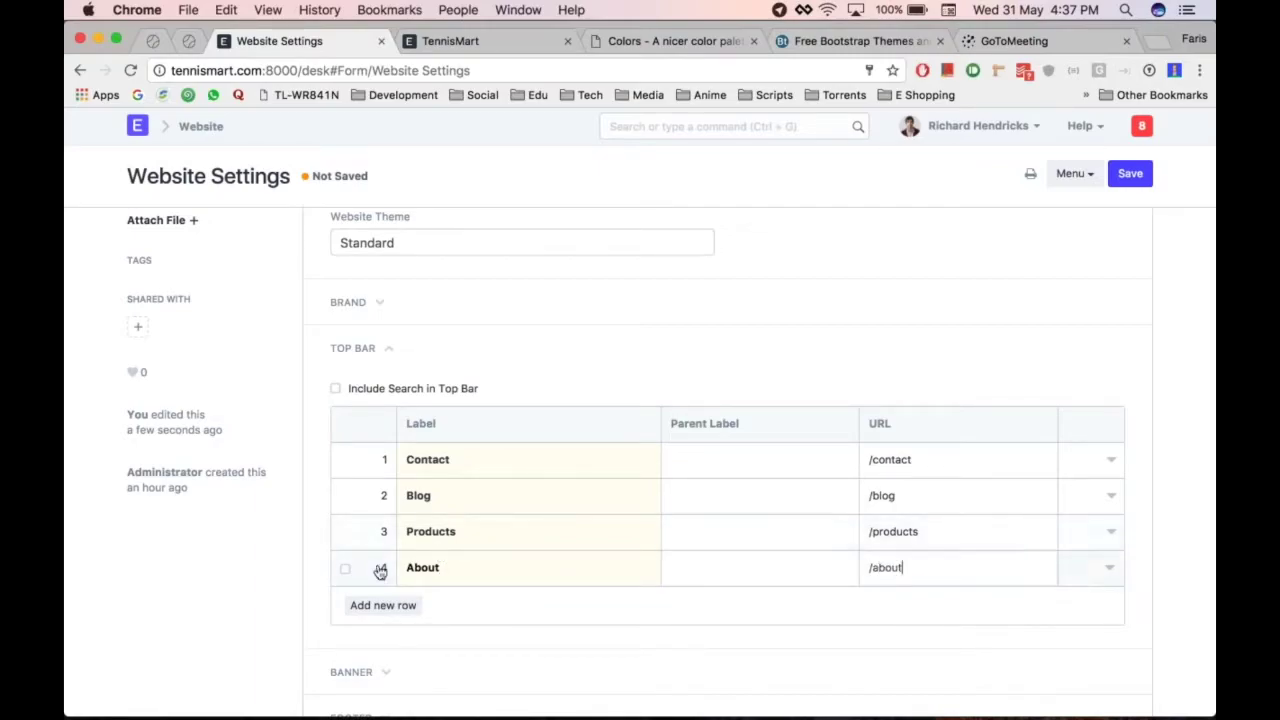
pyautogui.moveTo(380, 569); pyautogui.dragTo(380, 463)
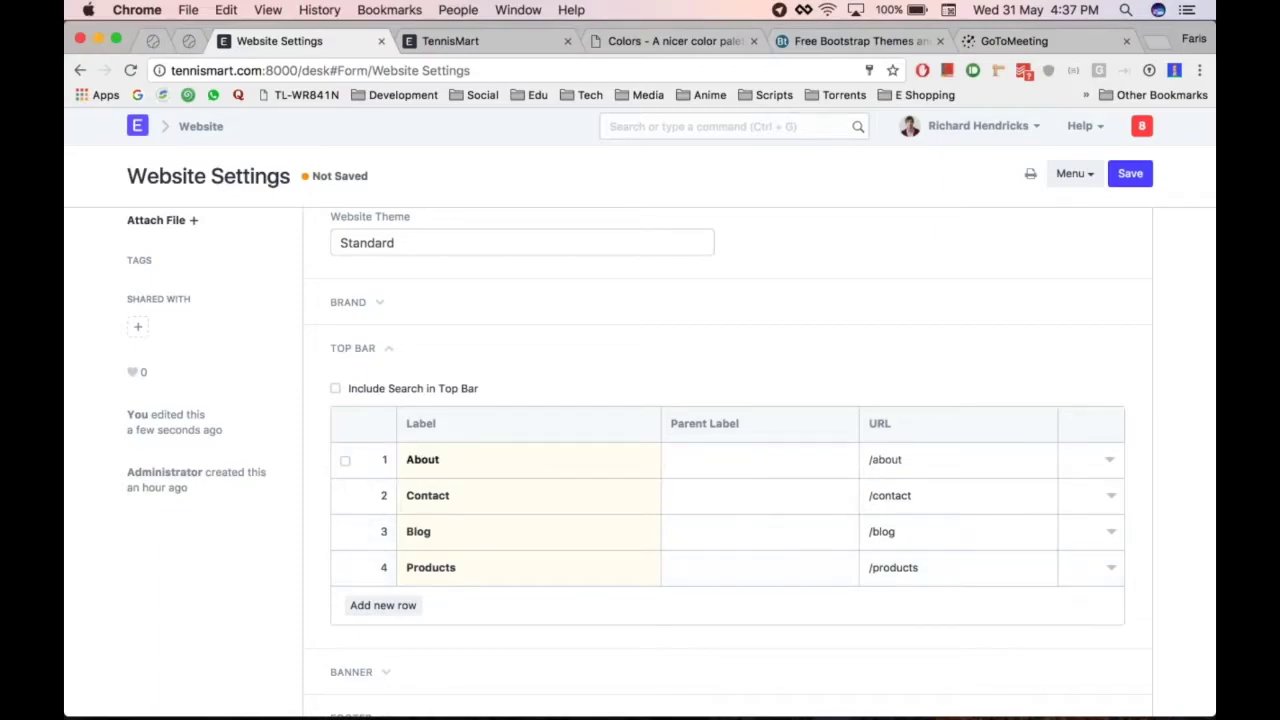
# Save the settings and reload TennisMart to see About leading the menu
pyautogui.click(1109, 460)
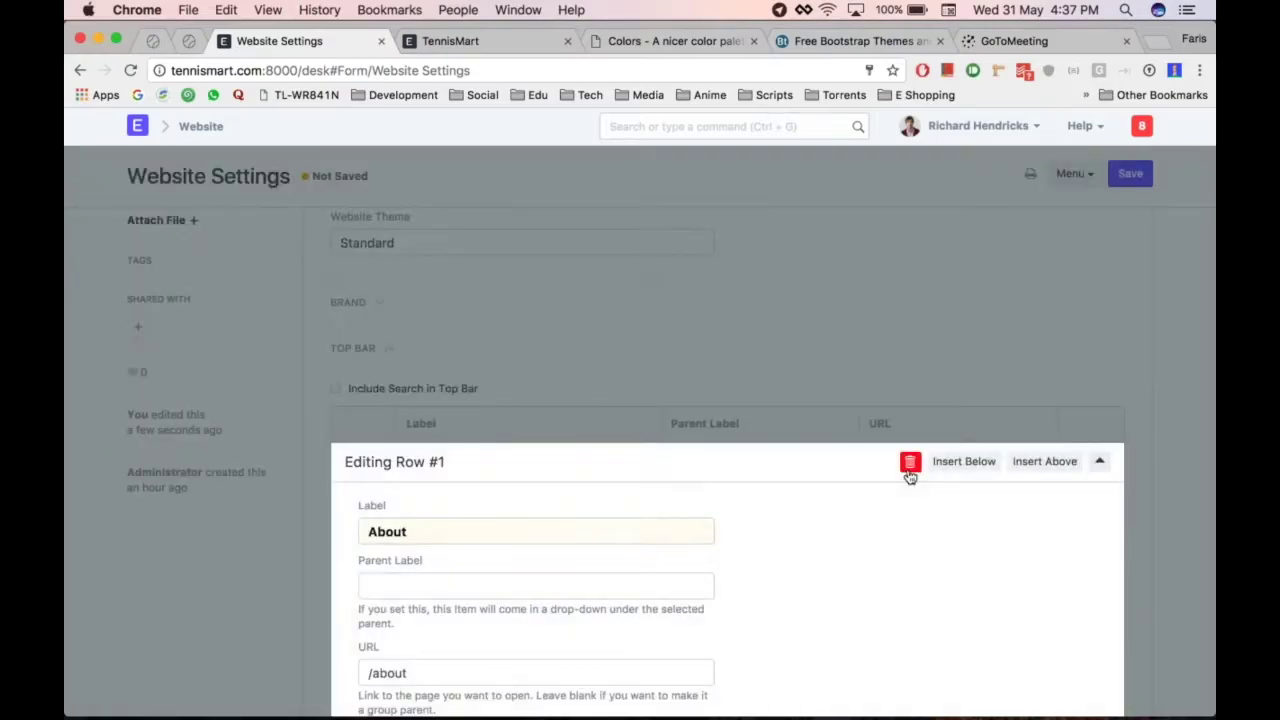
pyautogui.click(282, 534)
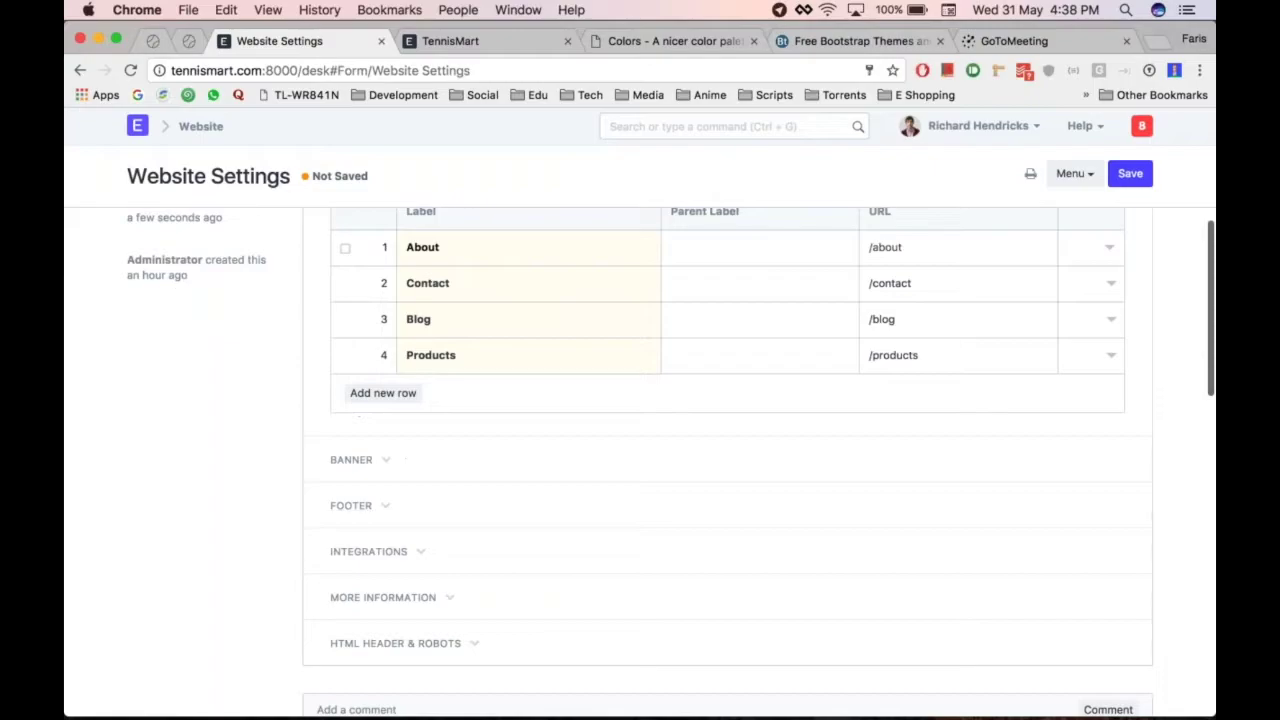
pyautogui.hotkey('ctrl', 's')
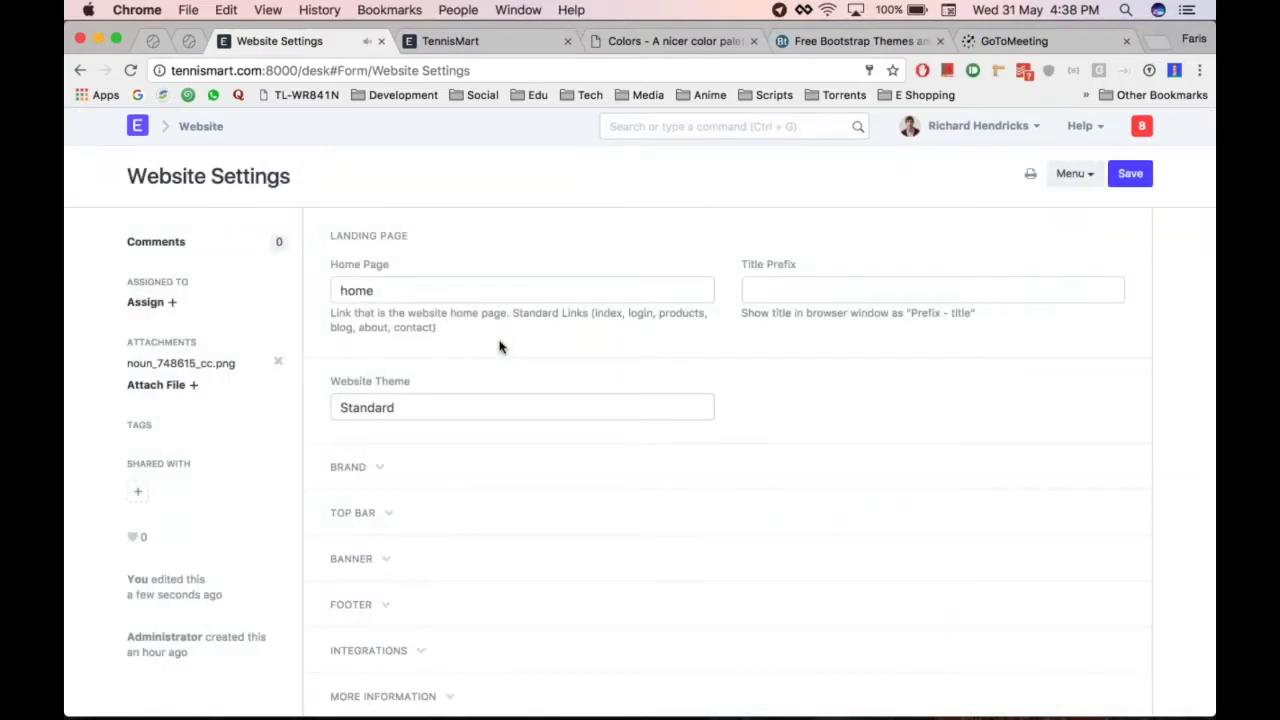
pyautogui.hotkey('ctrl', 'Tab')
pyautogui.press('super+r')
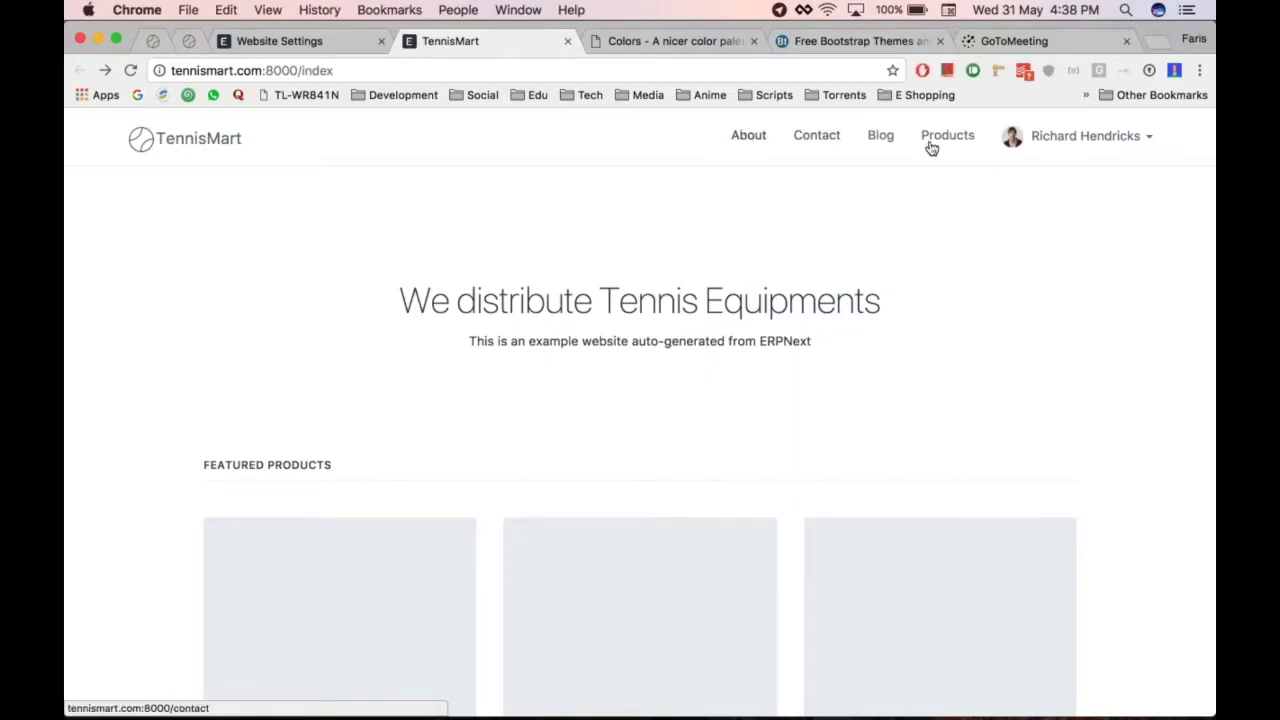
pyautogui.press('super+alt+Left')
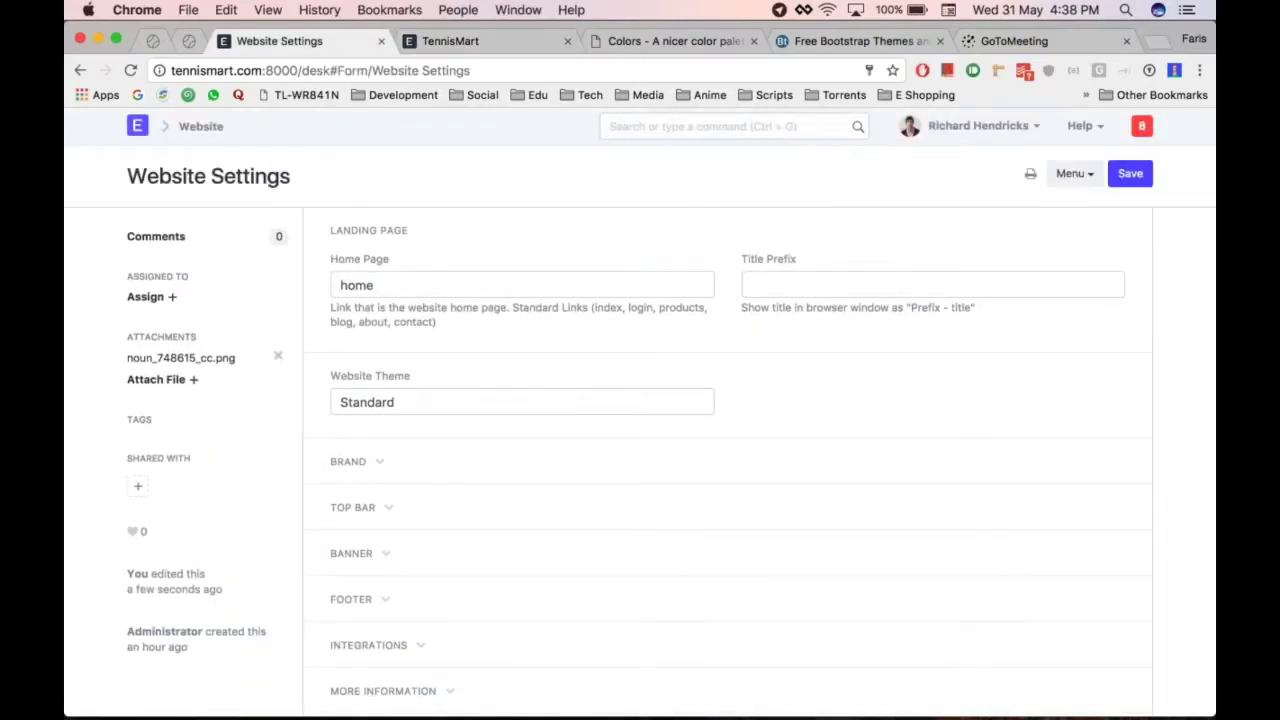
# Expand the Banner section and focus the Banner HTML box, glancing at the site
pyautogui.click(355, 553)
pyautogui.scroll(-3, 436, 433)
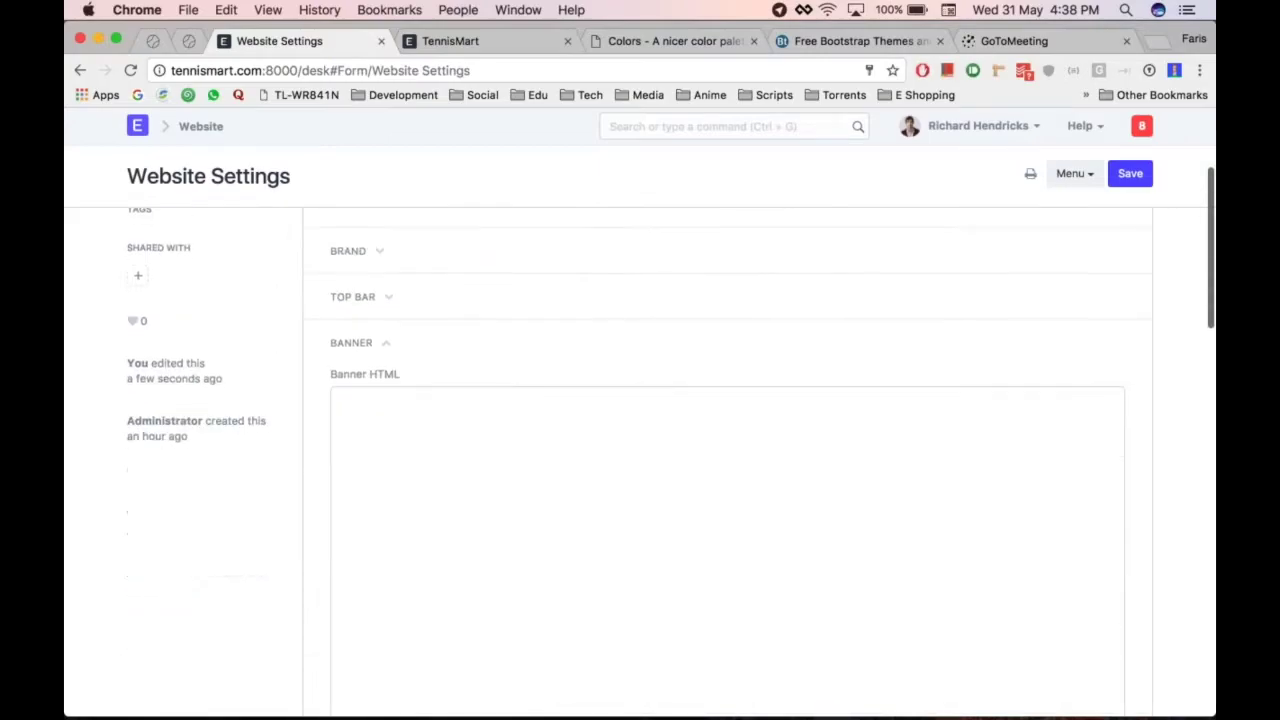
pyautogui.click(436, 433)
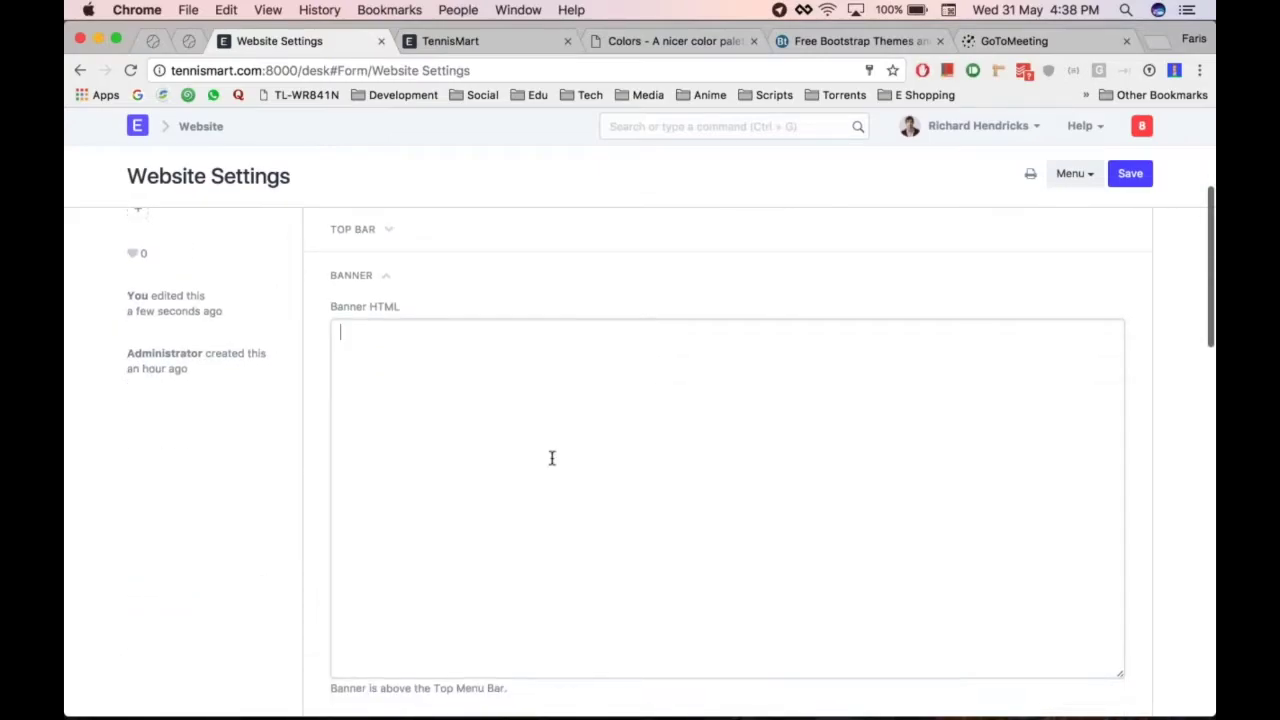
pyautogui.press('super+alt+Right')
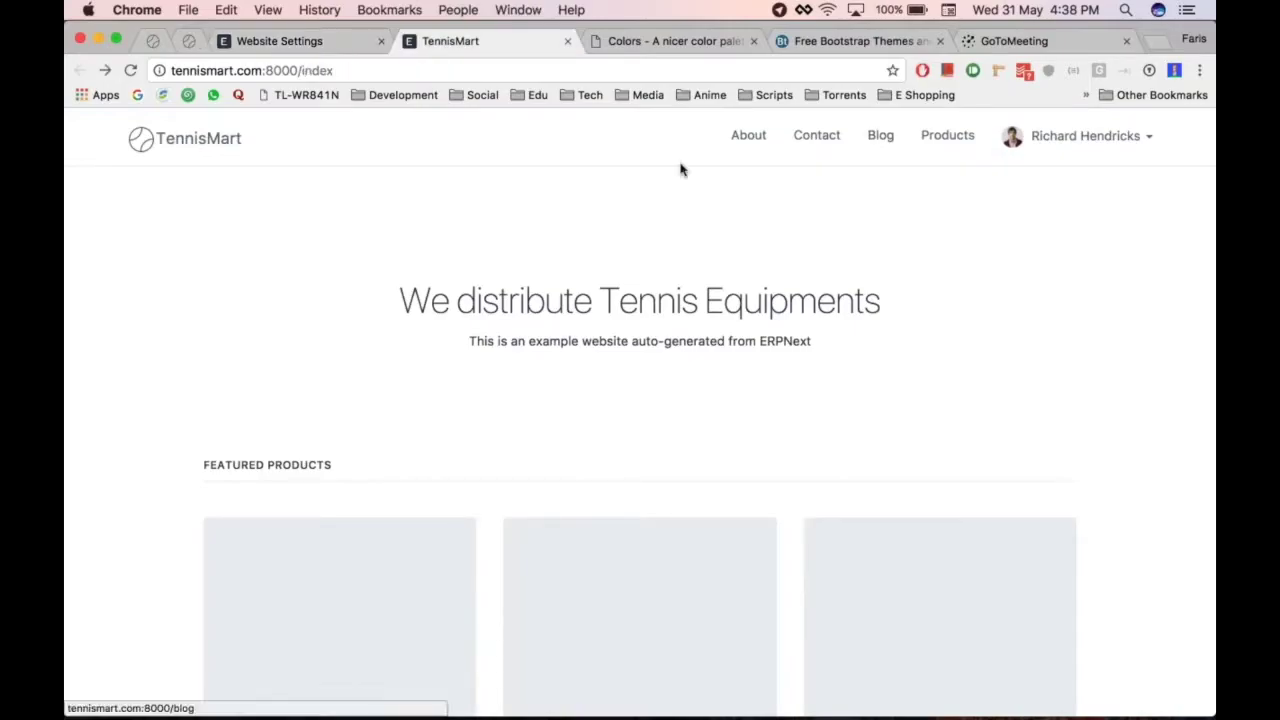
pyautogui.press('super+alt+Left')
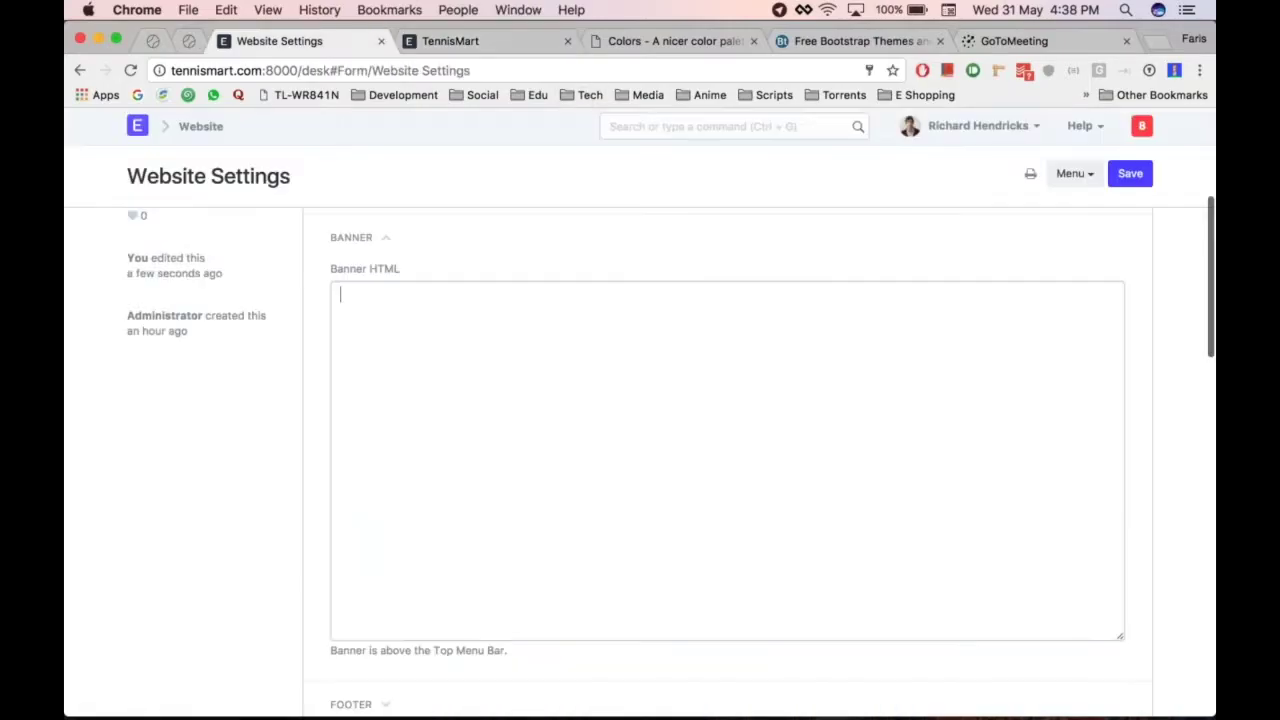
# Enter a 'Contact Us' banner with a phone number, save, and reload TennisMart to see it
pyautogui.write('Cont')
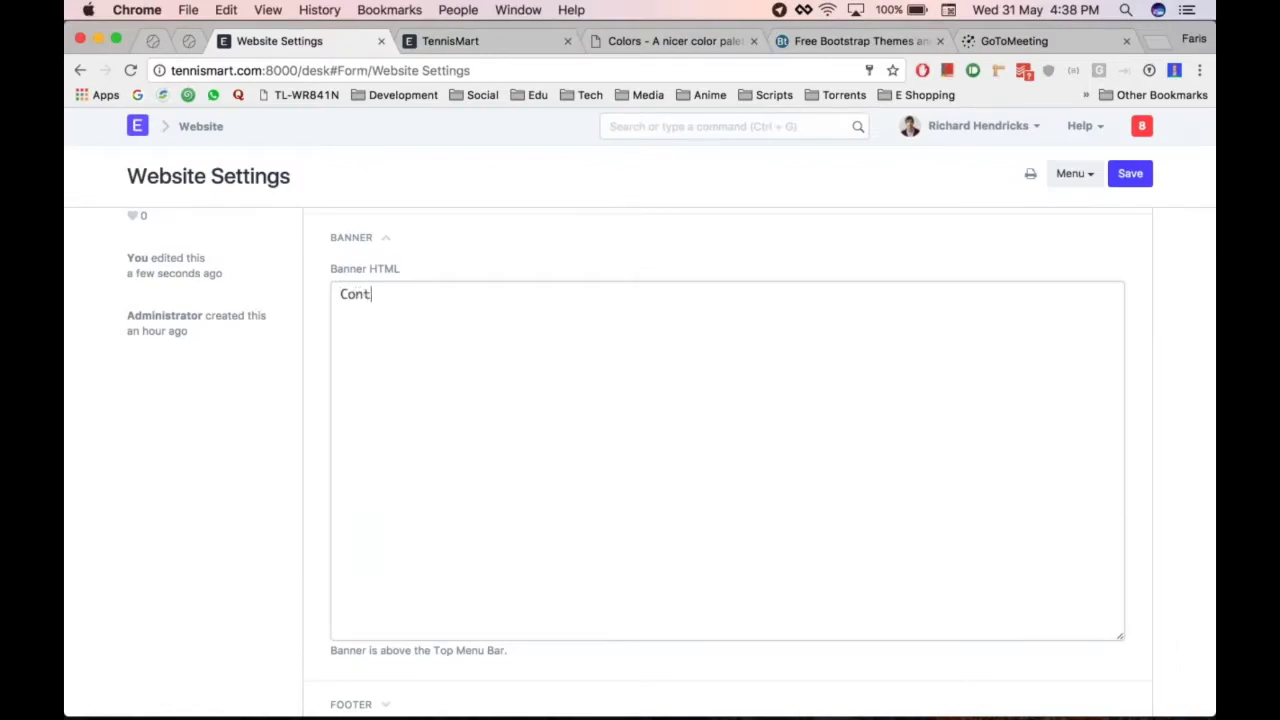
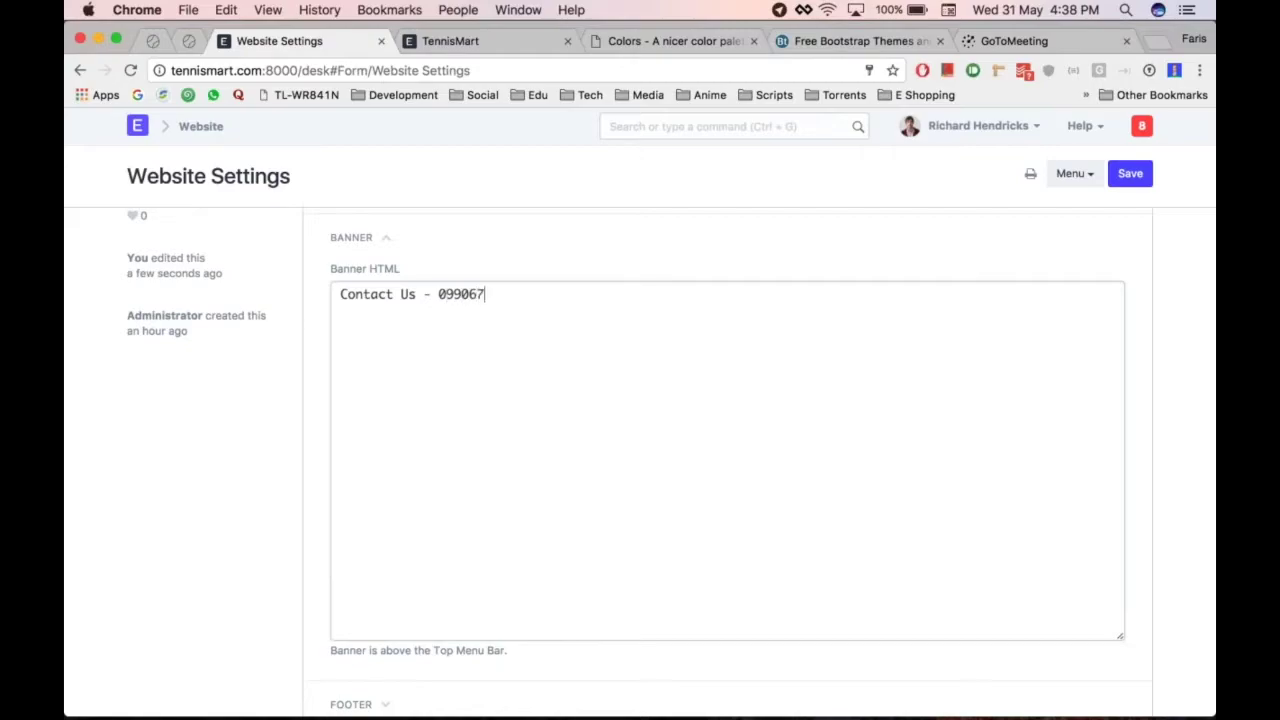
pyautogui.hotkey('ctrl', 's')
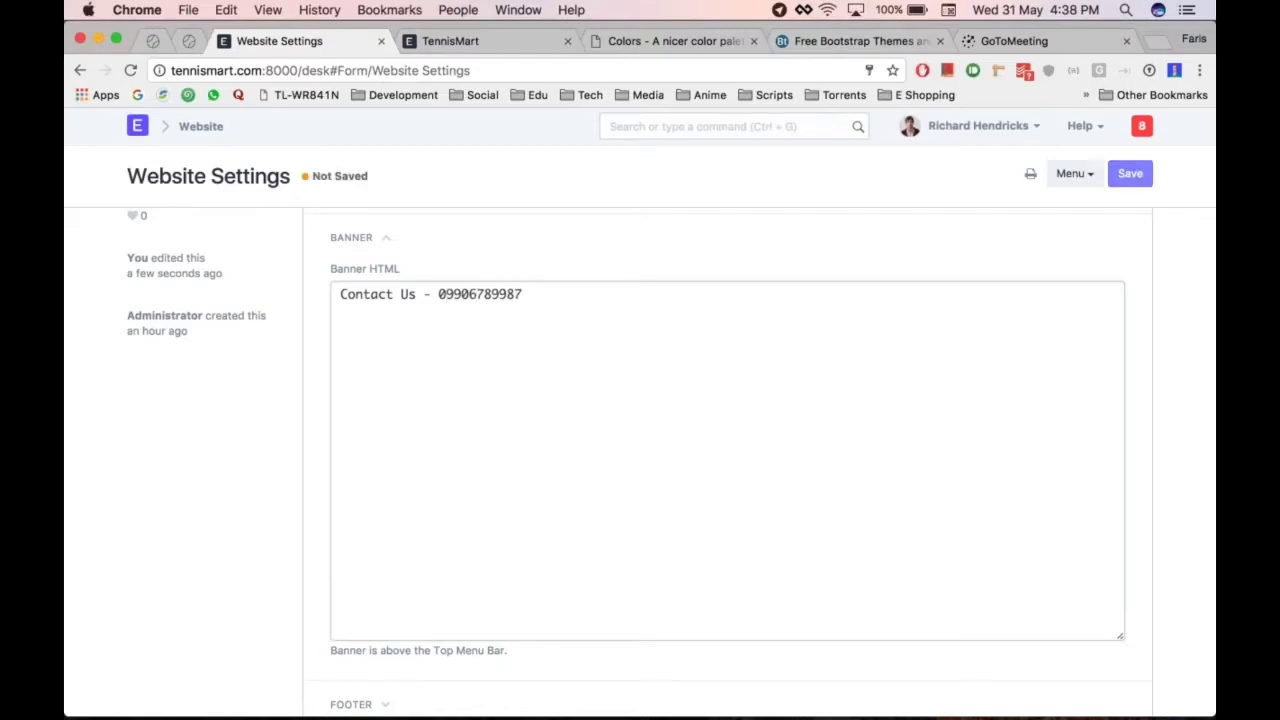
pyautogui.hotkey('ctrl', 'Tab')
pyautogui.press('super+r')
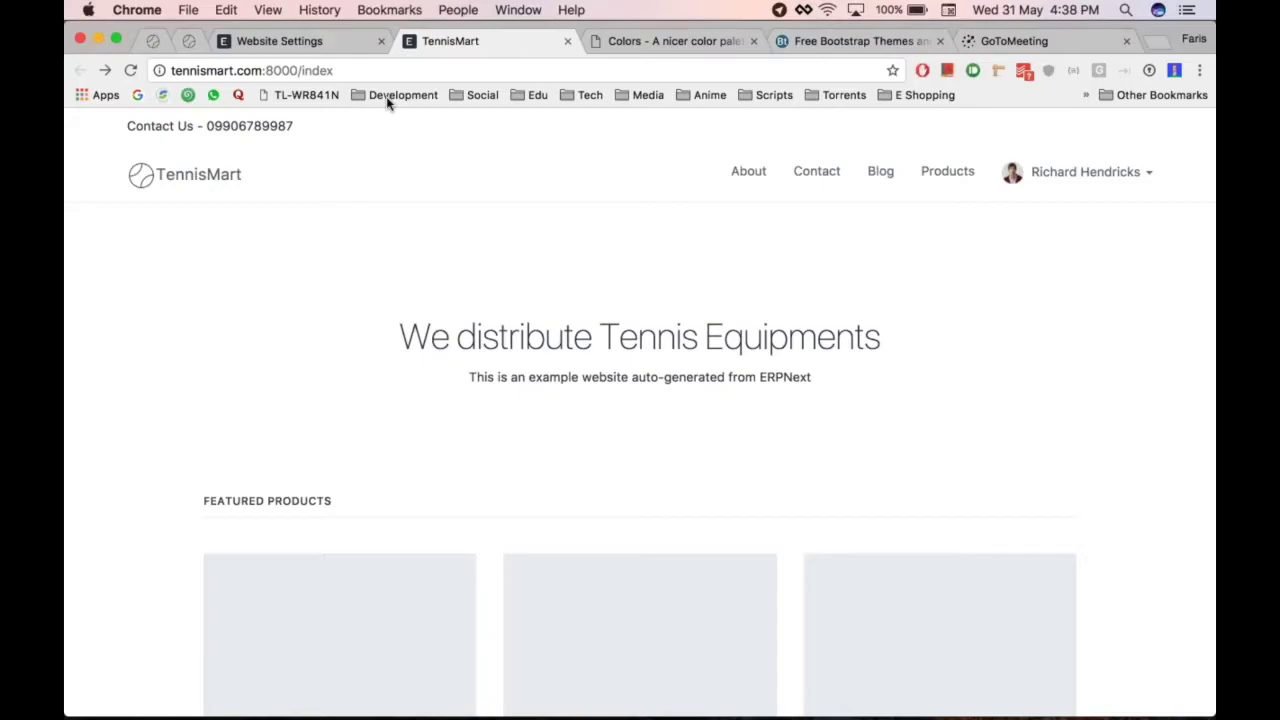
pyautogui.hotkey('ctrl', 'shift', 'Tab')
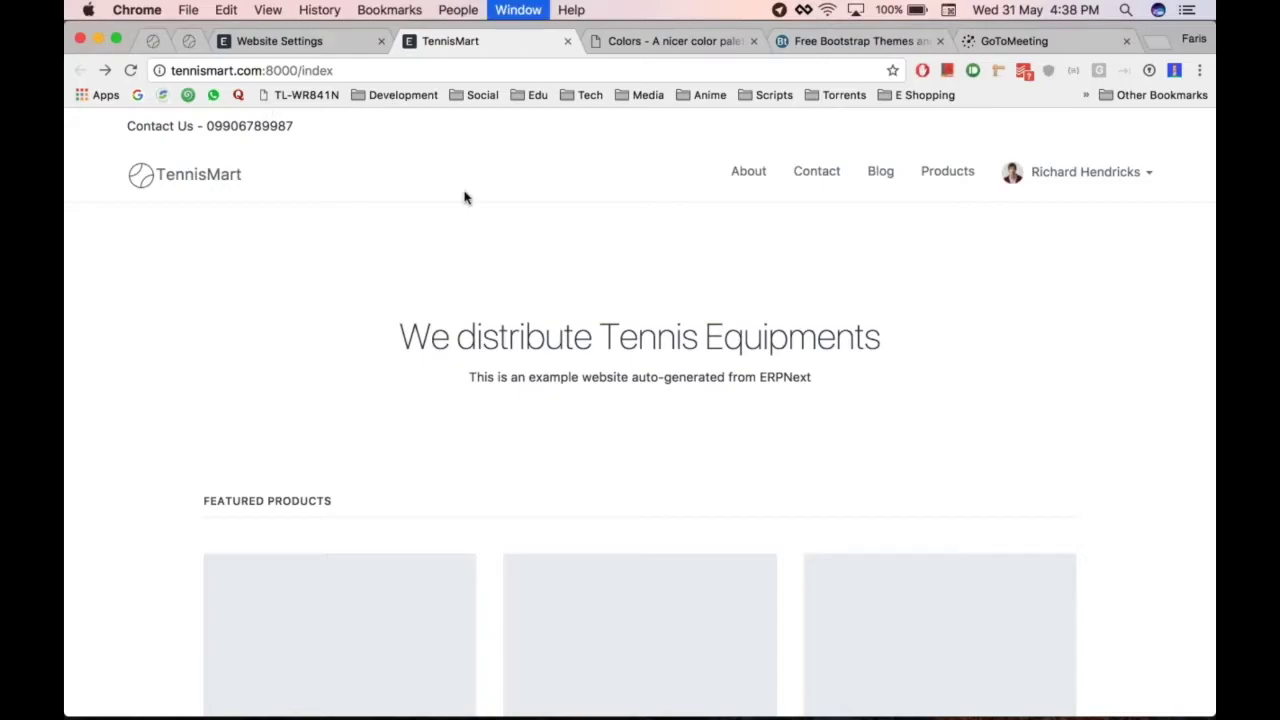
pyautogui.click(420, 534)
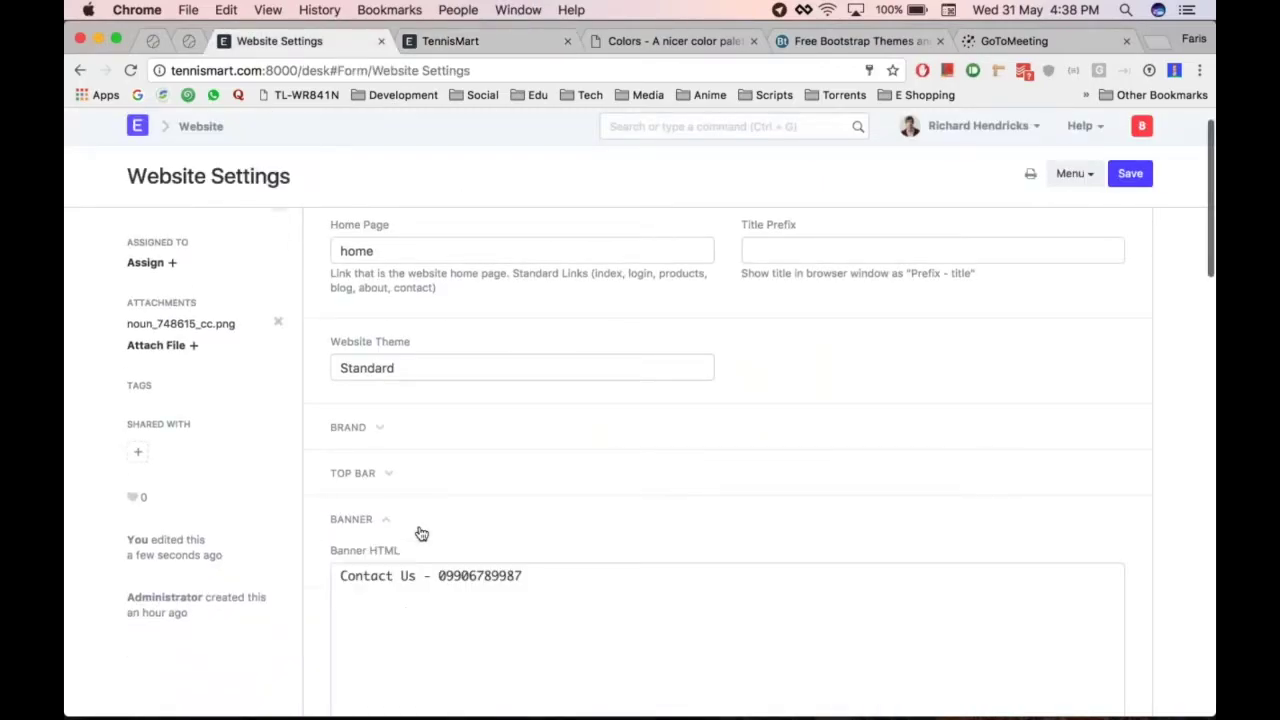
pyautogui.scroll(-2, 628, 506)
# Delete all the Banner HTML text and collapse the Banner section
pyautogui.click(628, 506)
pyautogui.press('super+a')
pyautogui.press('BackSpace')
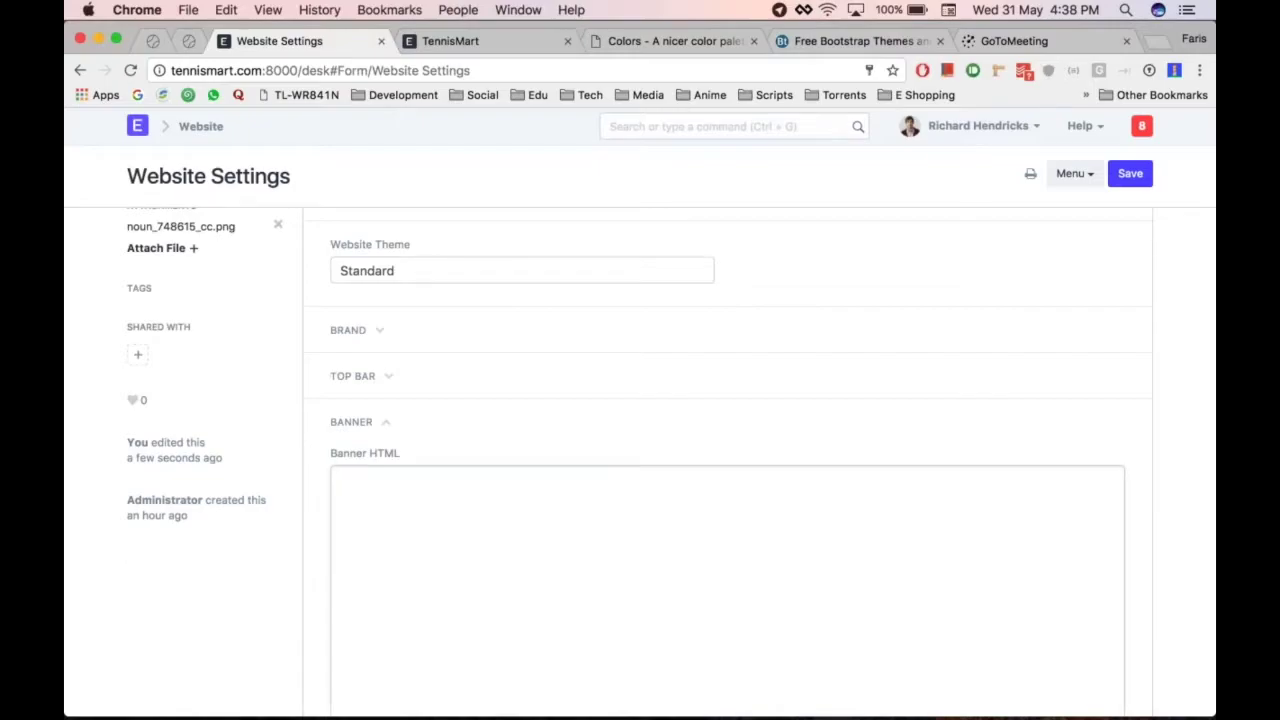
pyautogui.click(400, 422)
pyautogui.scroll(-1, 408, 423)
# Expand the Footer section and add an empty first row to the footer links table
pyautogui.click(400, 423)
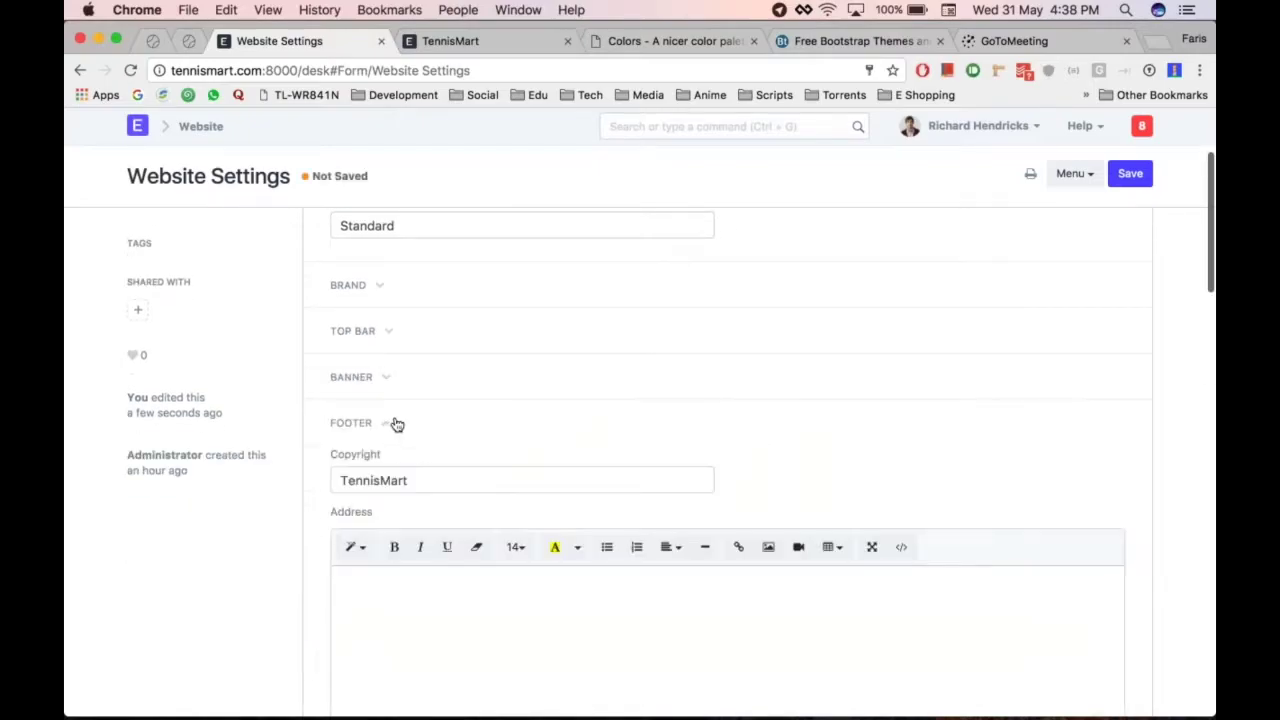
pyautogui.scroll(-5, 397, 425)
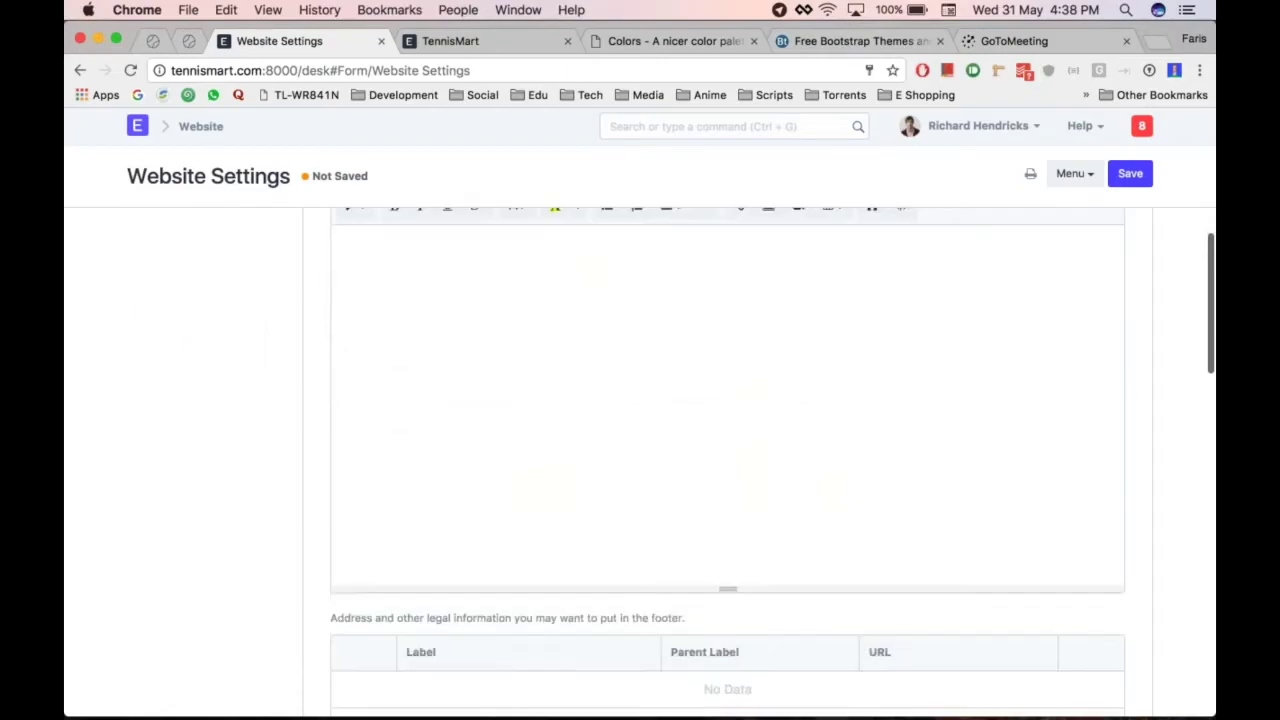
pyautogui.scroll(-4, 491, 409)
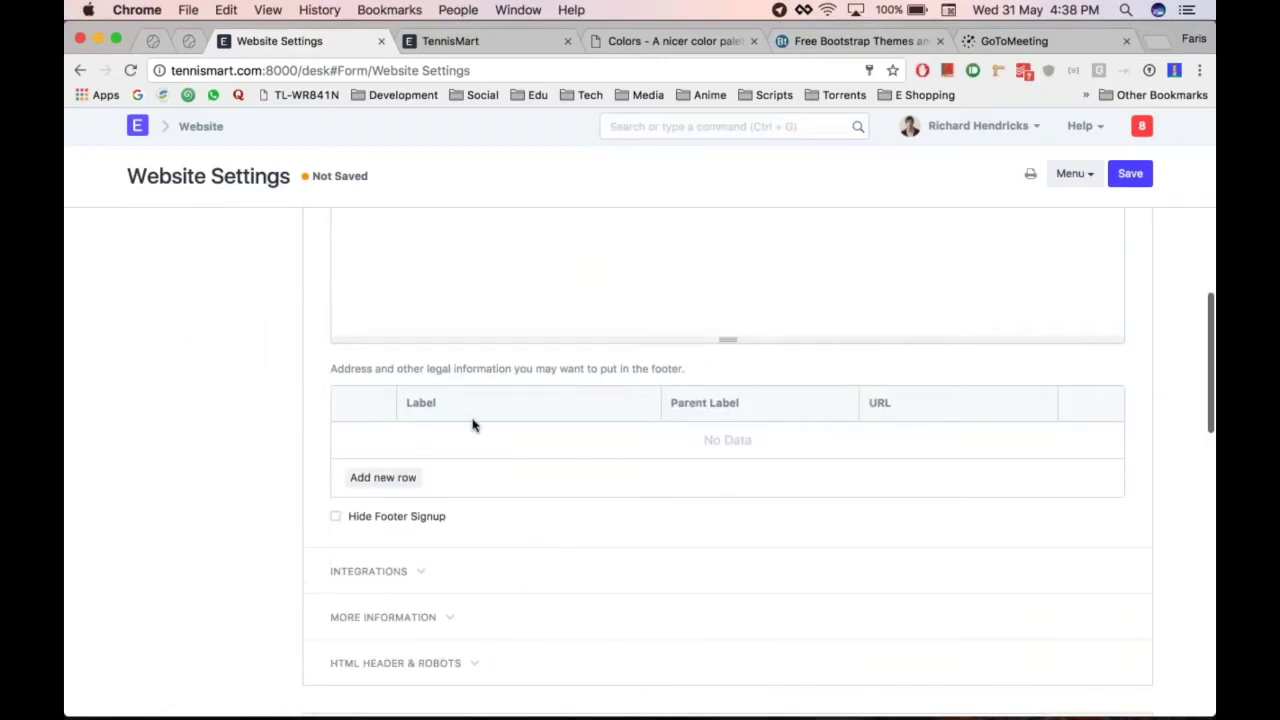
pyautogui.scroll(-1, 473, 425)
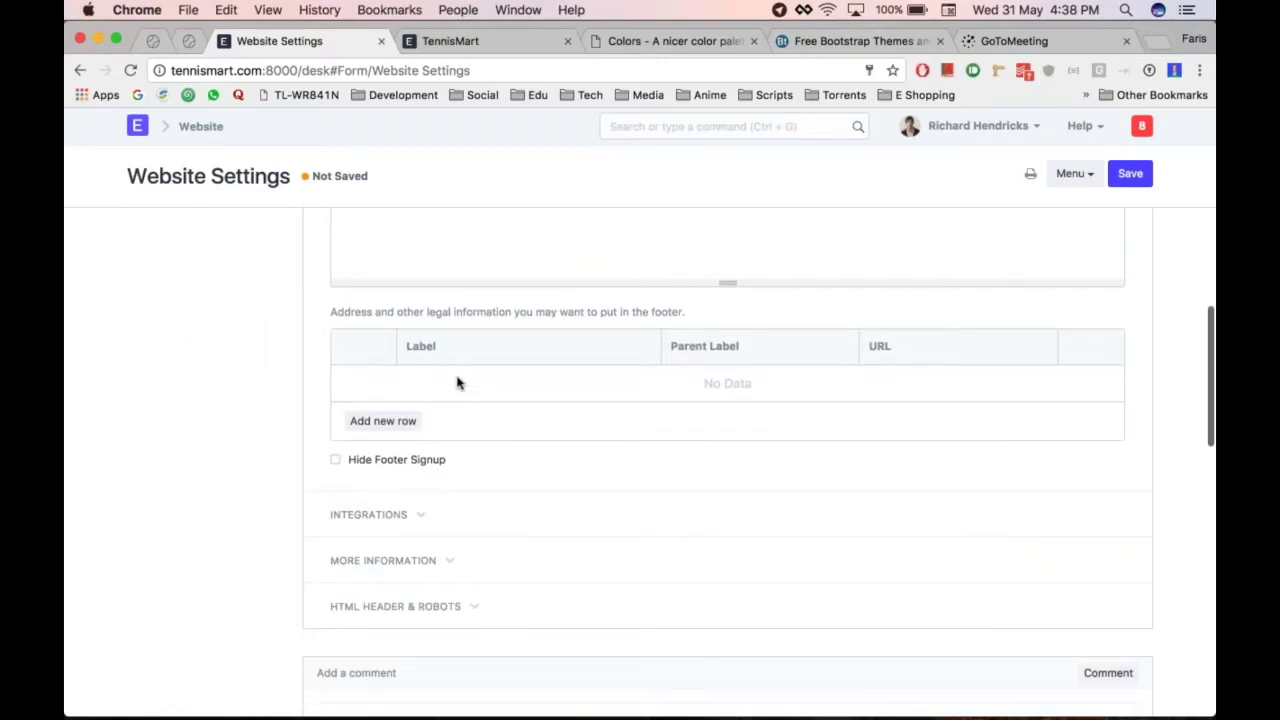
pyautogui.scroll(1, 470, 378)
pyautogui.scroll(-2, 440, 435)
pyautogui.click(412, 410)
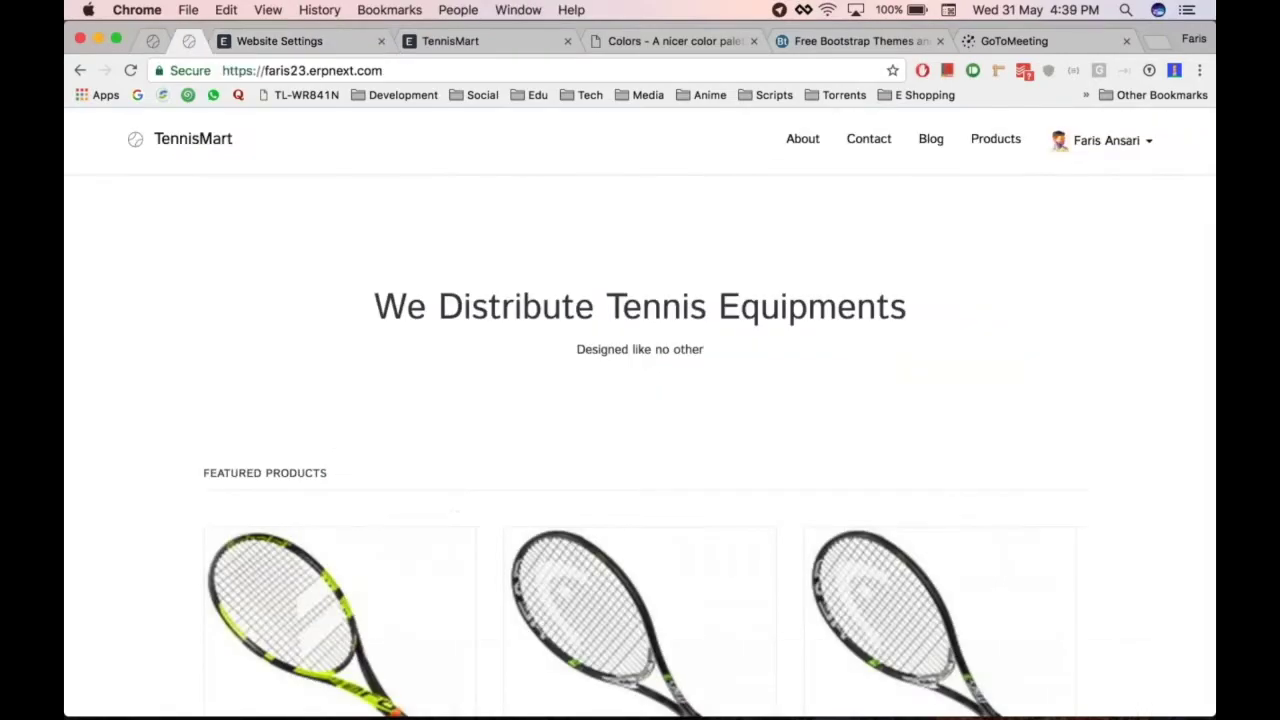
pyautogui.scroll(-15, 640, 400)
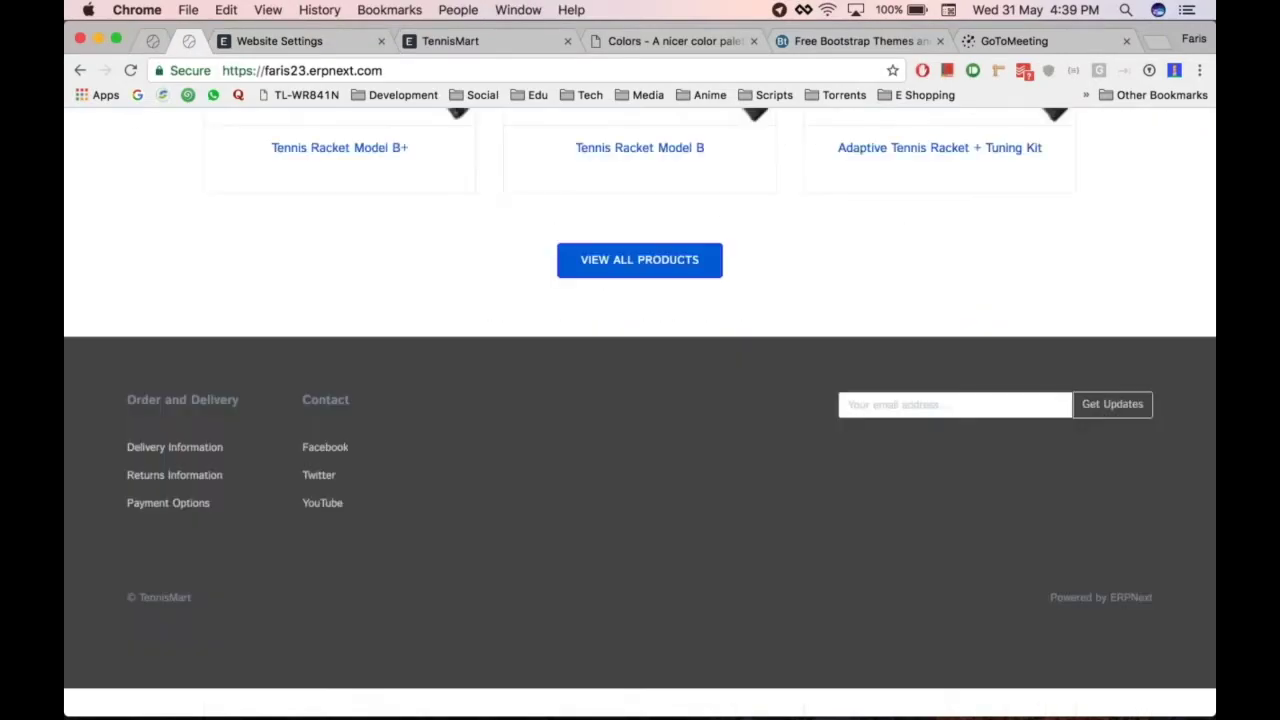
# Add footer link rows labelled Order and Delivery and Delivery Information
pyautogui.hotkey('ctrl', 'Tab')
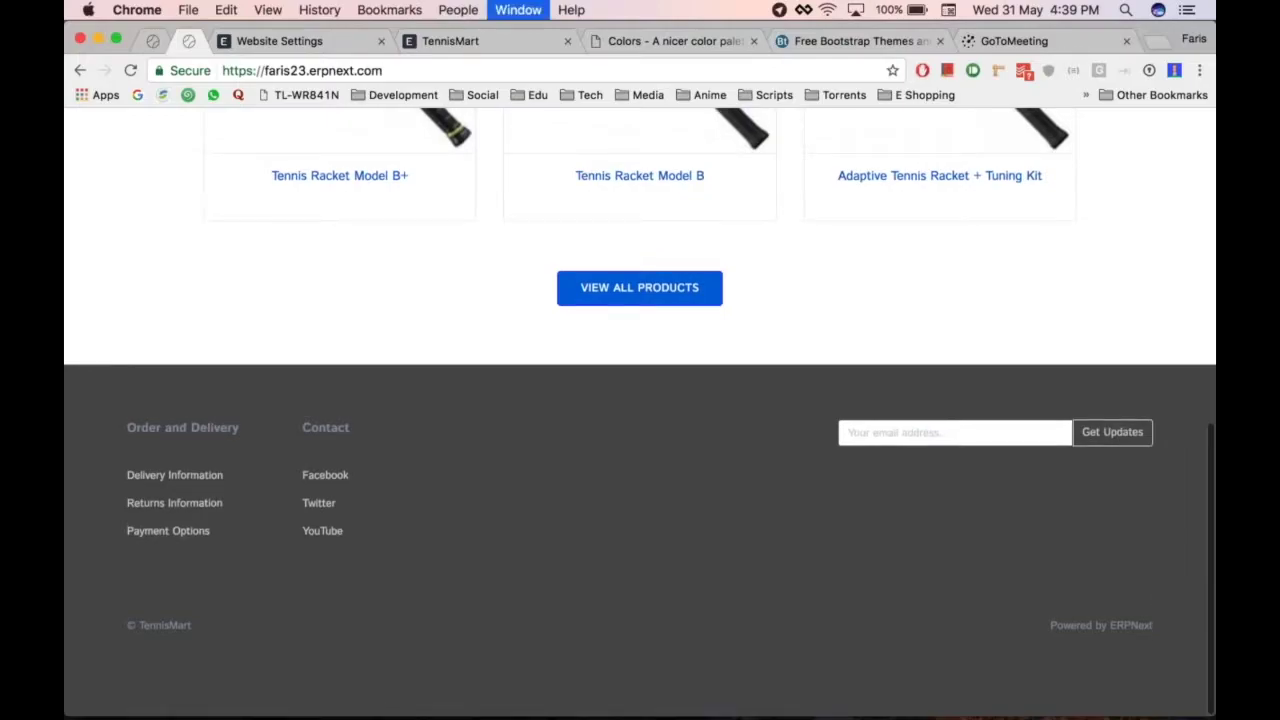
pyautogui.hotkey('ctrl', 'shift', 'Tab')
pyautogui.write('Order and')
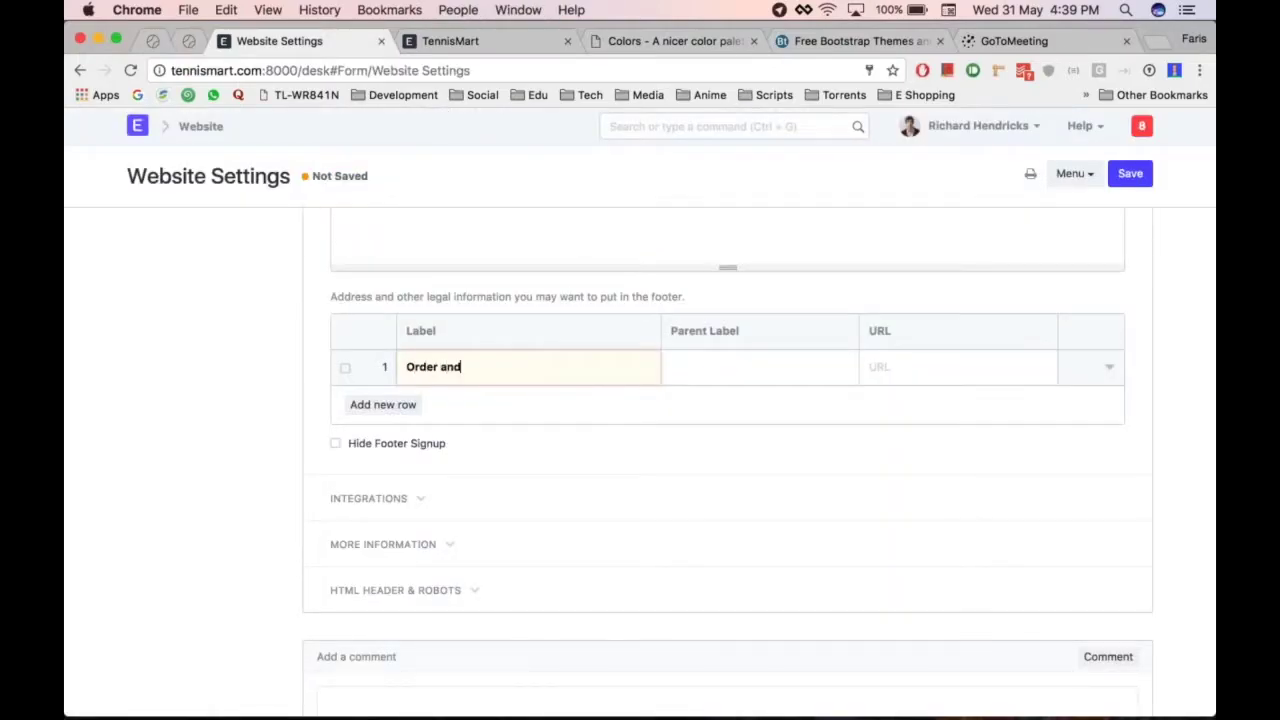
pyautogui.write(' Delivery')
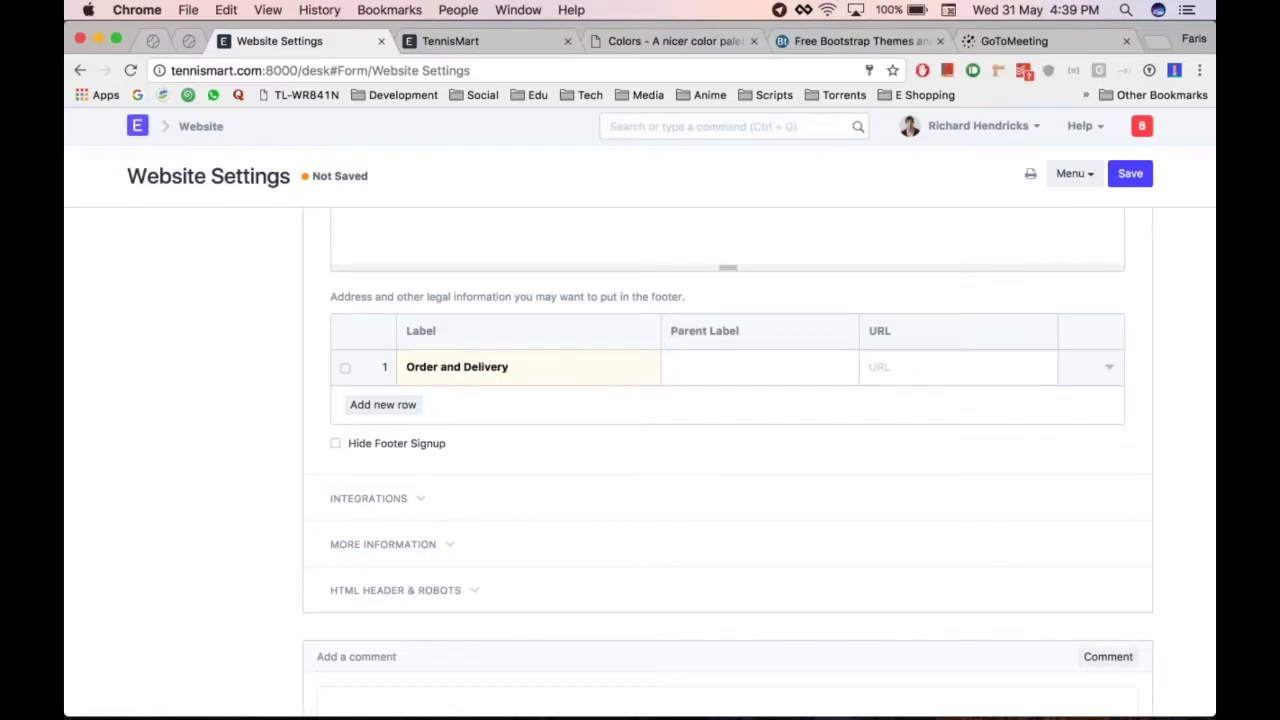
pyautogui.press('Return')
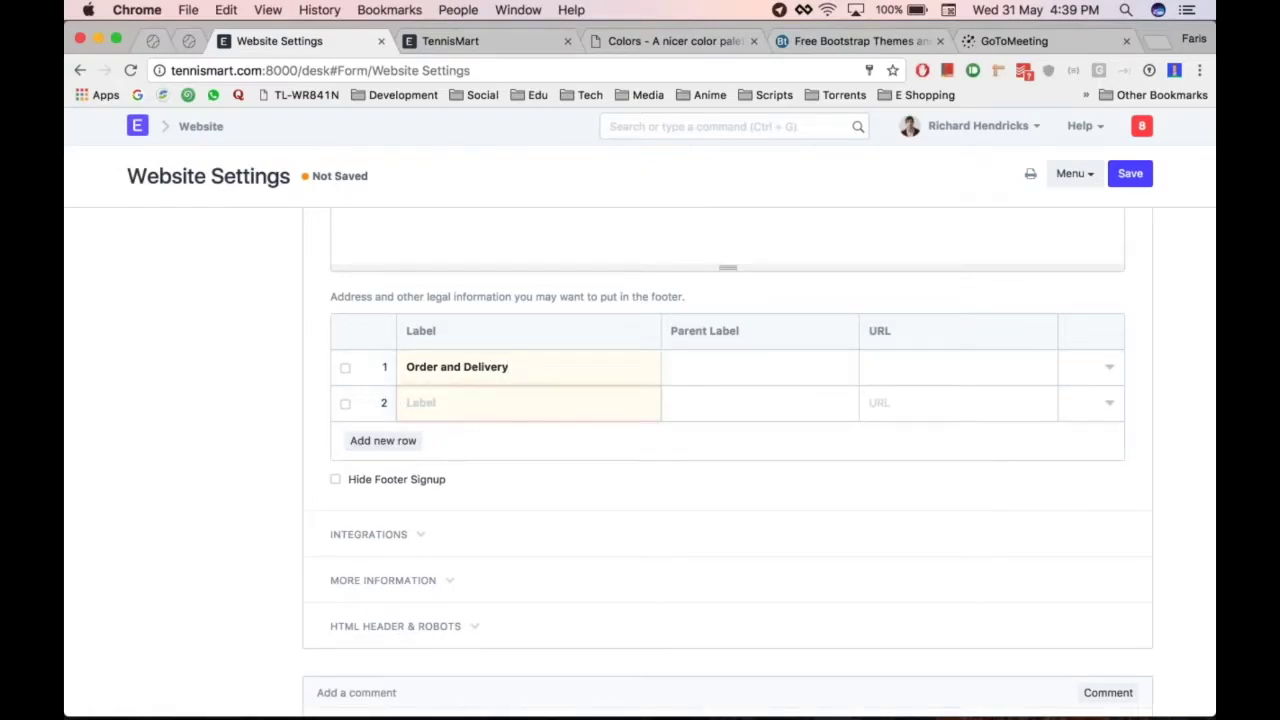
pyautogui.hotkey('ctrl', 'Tab')
pyautogui.press('super+grave')
pyautogui.write('Delivery Information')
# Add two more footer rows labelled Return Information and Payment Options
pyautogui.press('Tab')
pyautogui.press('Return')
pyautogui.write('Return')
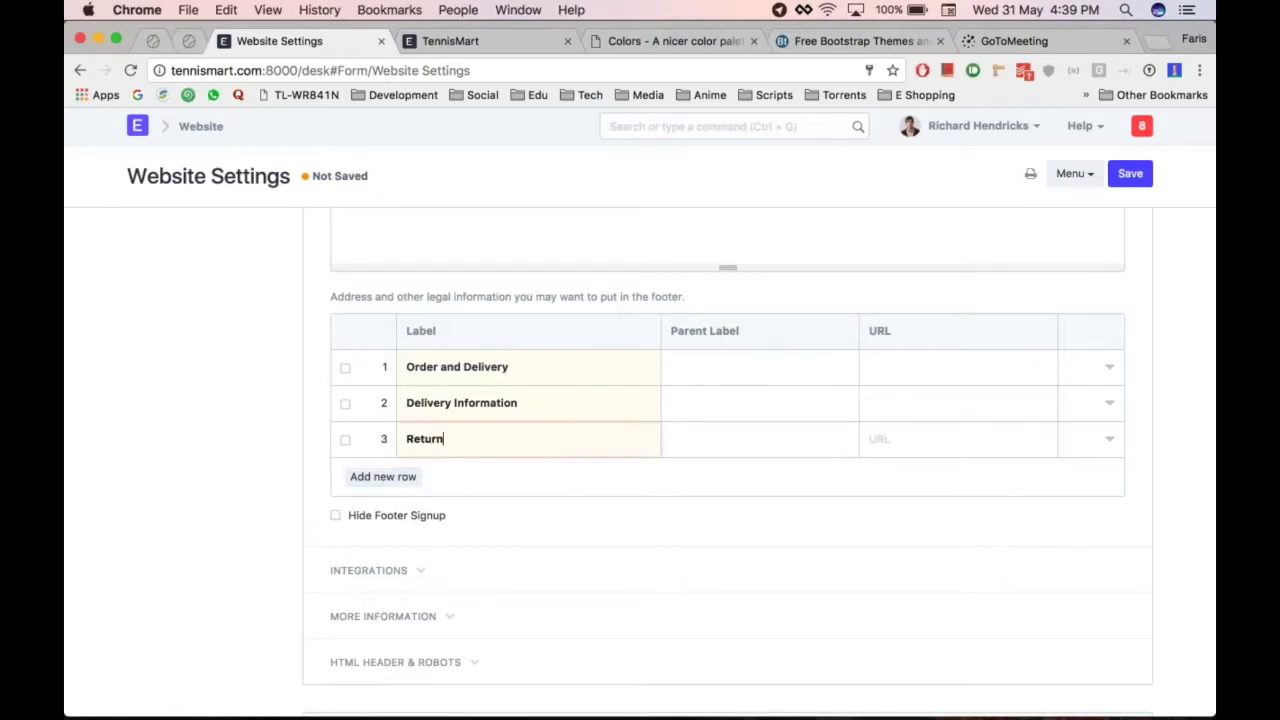
pyautogui.write(' Information')
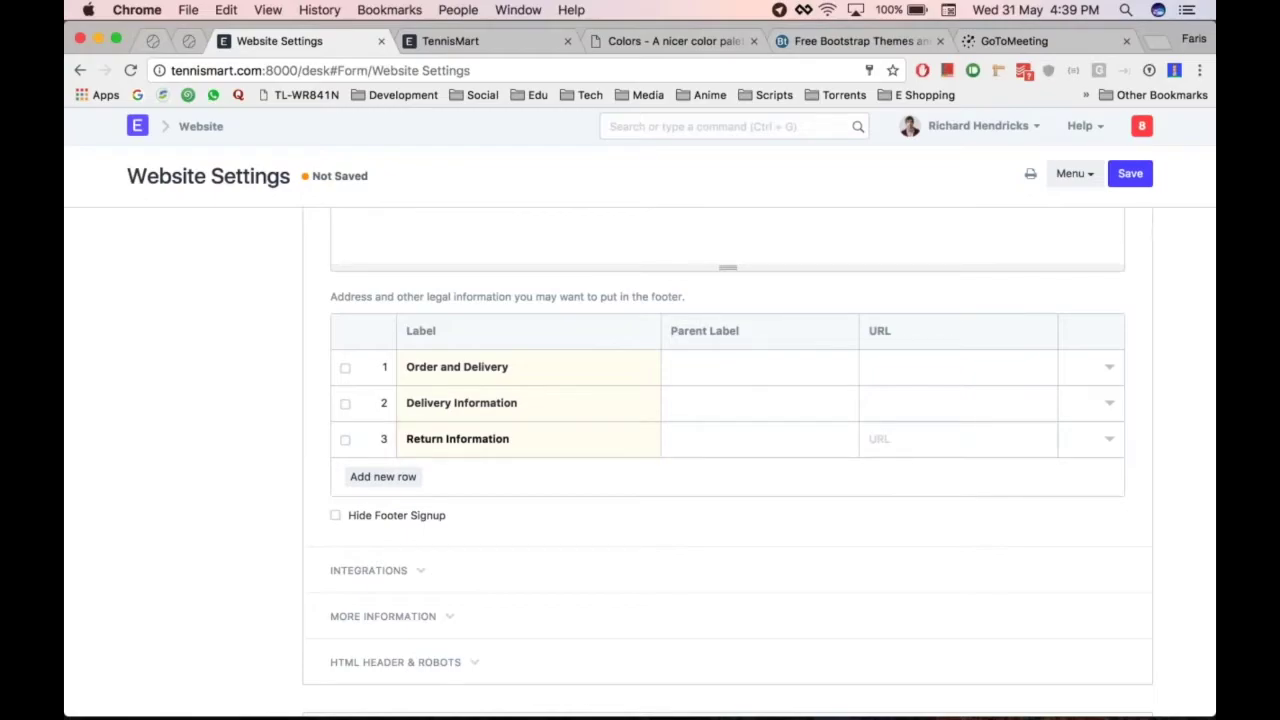
pyautogui.press('Tab')
pyautogui.press('Return')
pyautogui.write('Payment Options')
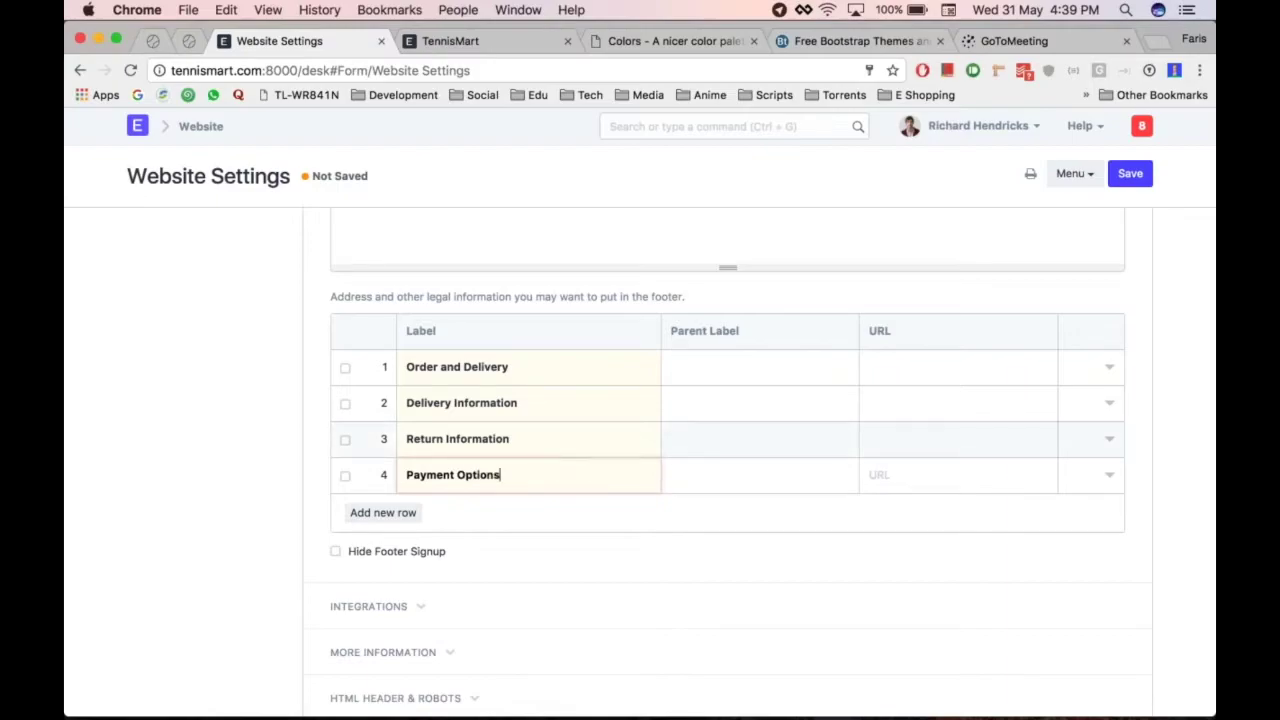
pyautogui.click(550, 404)
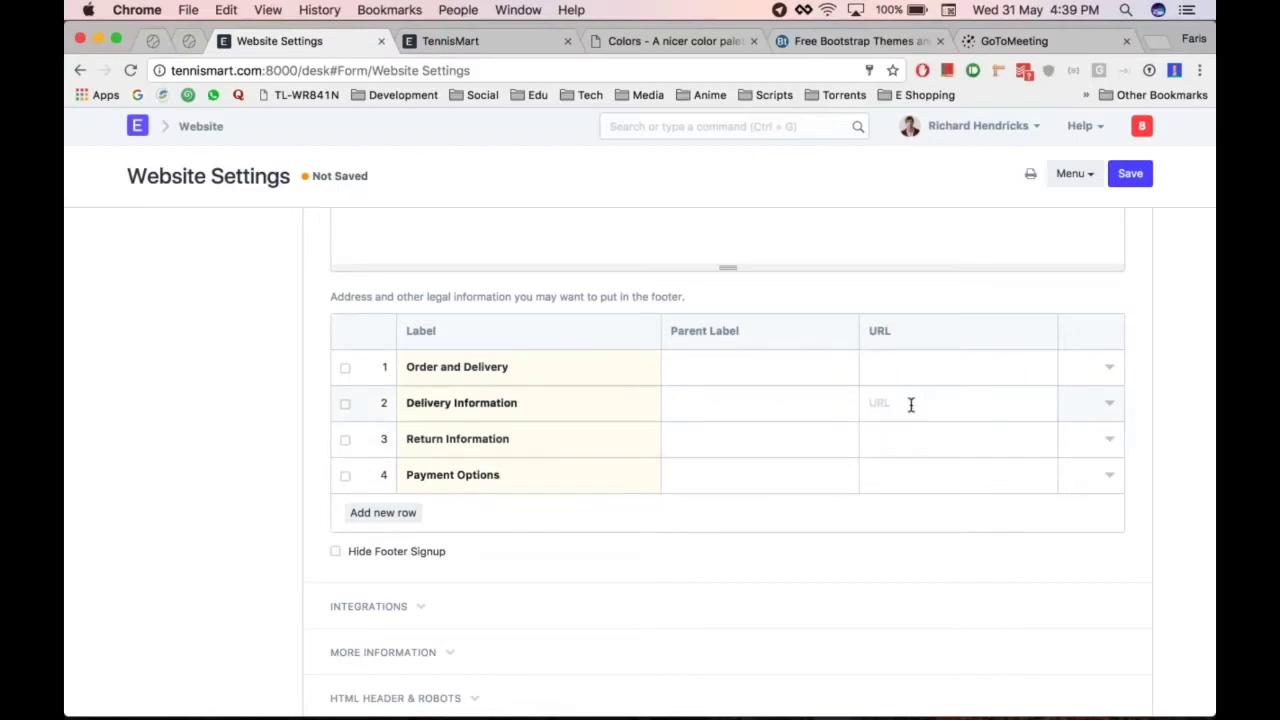
# Give rows 2–4 the URLs /delivery-info, /return-info and /payment-options
pyautogui.write('/')
pyautogui.write('delivery-inf')
pyautogui.press('super+a')
pyautogui.press('super+c')
pyautogui.press('Down')
pyautogui.press('super+v')
pyautogui.press('BackSpace')
pyautogui.press('BackSpace')
pyautogui.press('BackSpace')
pyautogui.press('BackSpace')
pyautogui.press('BackSpace')
pyautogui.press('BackSpace')
pyautogui.press('BackSpace')
pyautogui.press('BackSpace')
pyautogui.press('BackSpace')
pyautogui.press('BackSpace')
pyautogui.press('BackSpace')
pyautogui.press('BackSpace')
pyautogui.press('BackSpace')
pyautogui.write('return-info')
pyautogui.press('Down')
pyautogui.write('/payment-options')
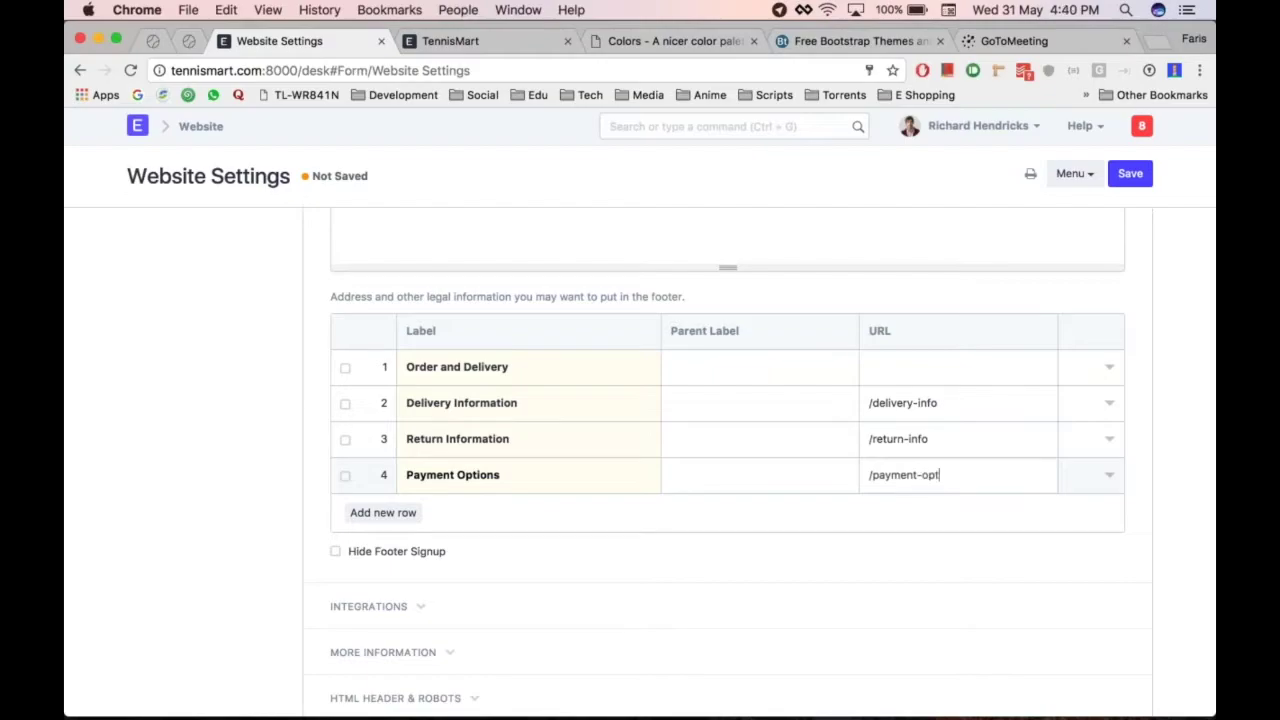
# Set all three rows' Parent Label to Order and Delivery, then compare with the reference footer
pyautogui.click(749, 414)
pyautogui.click(740, 418)
pyautogui.click(737, 432)
pyautogui.click(710, 455)
pyautogui.click(710, 476)
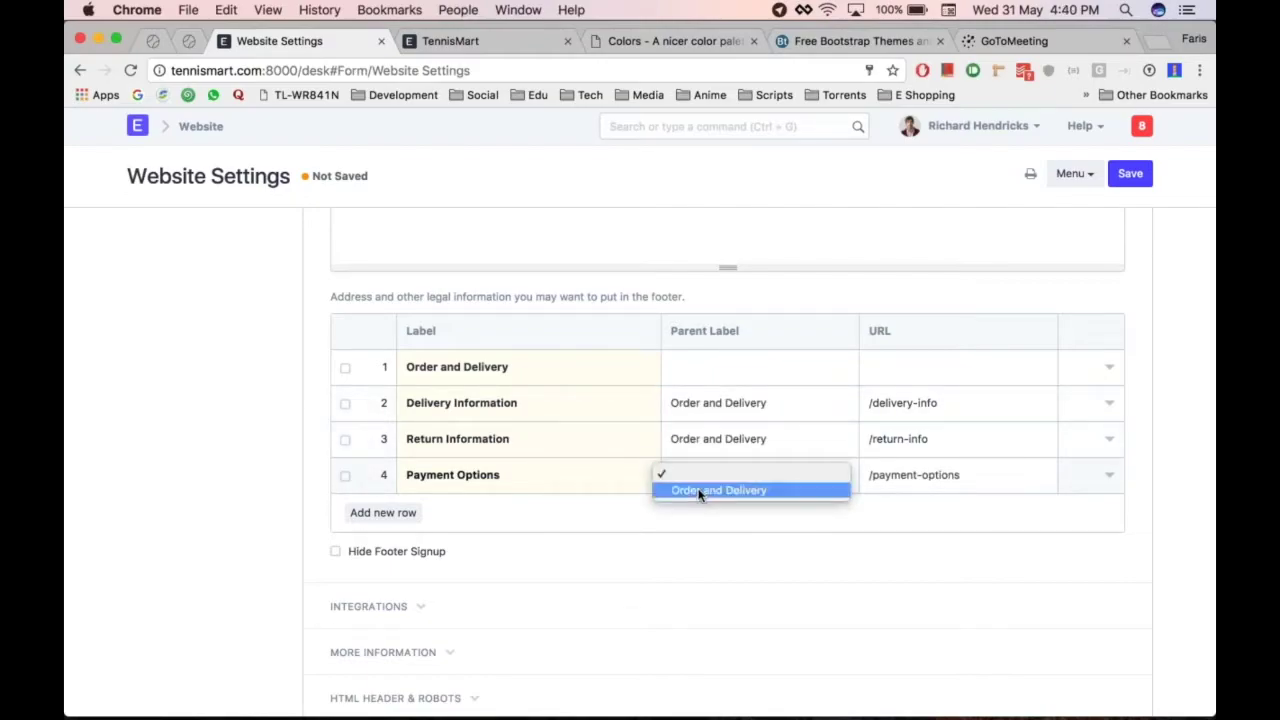
pyautogui.click(705, 489)
pyautogui.press('super+alt+Right')
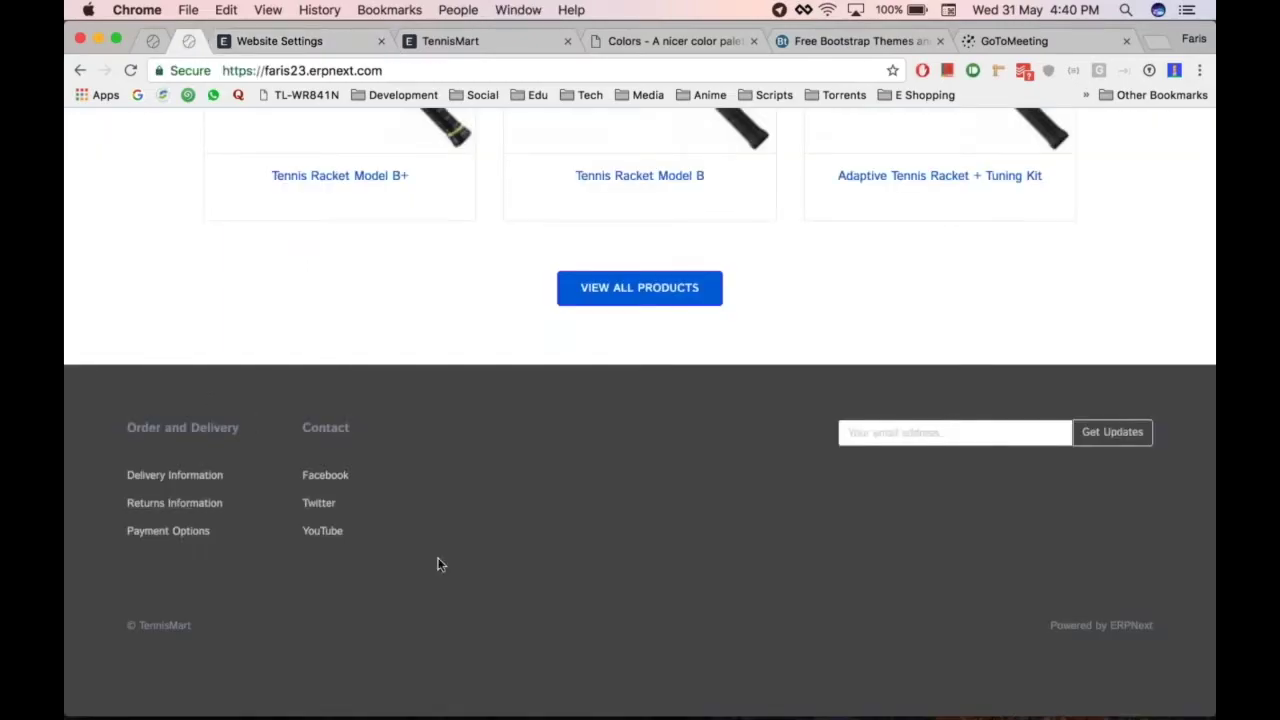
pyautogui.press('super+alt+Left')
# Add footer rows labelled Contact and Facebook
pyautogui.click(383, 512)
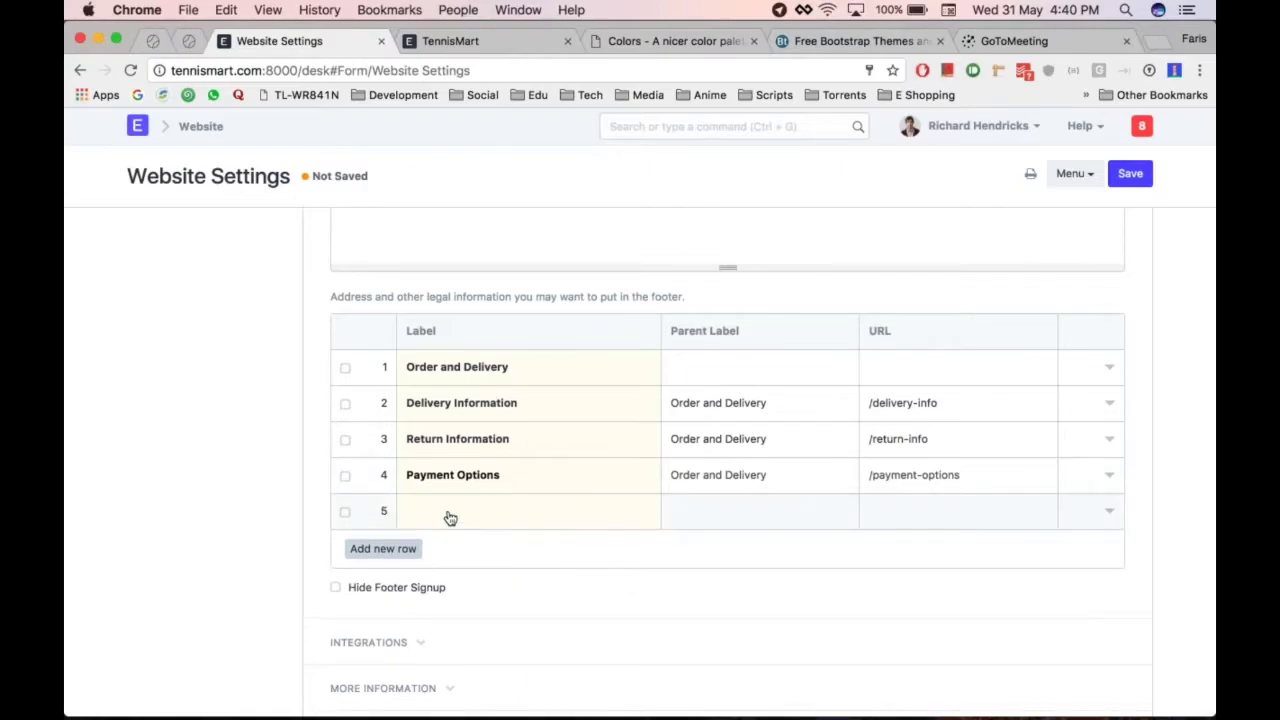
pyautogui.write('Contact')
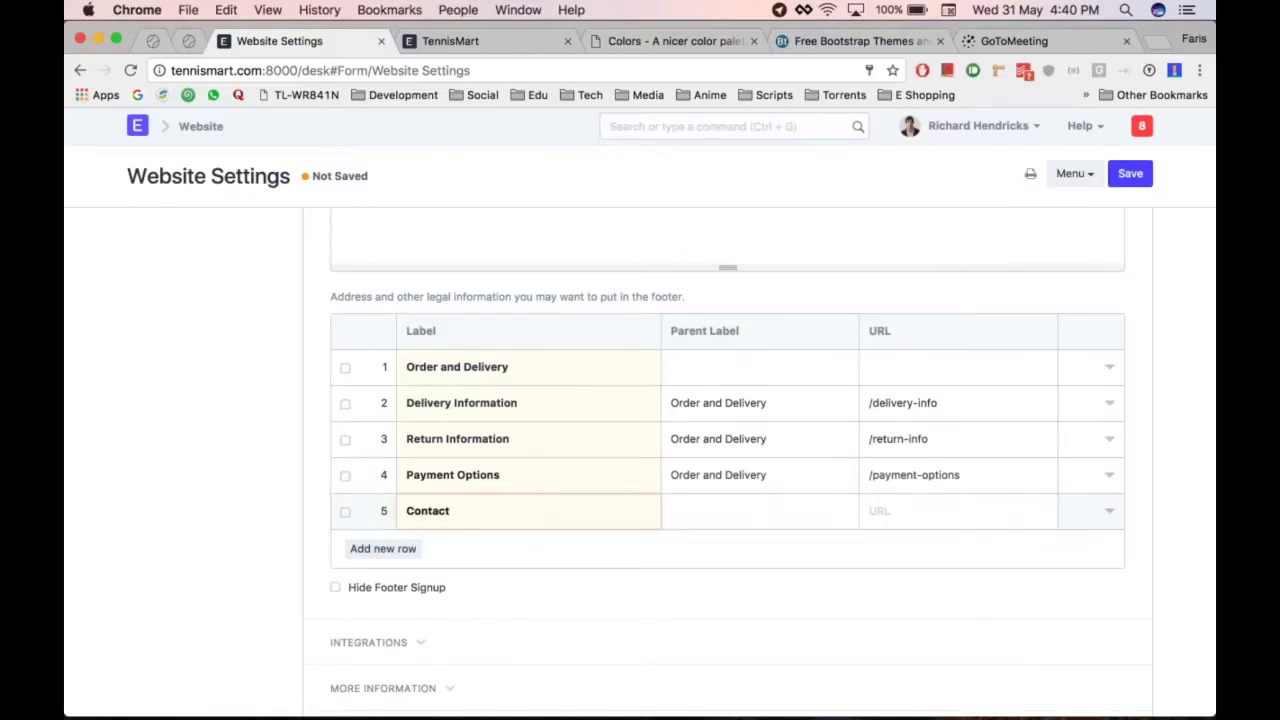
pyautogui.click(405, 549)
pyautogui.write('Facebook')
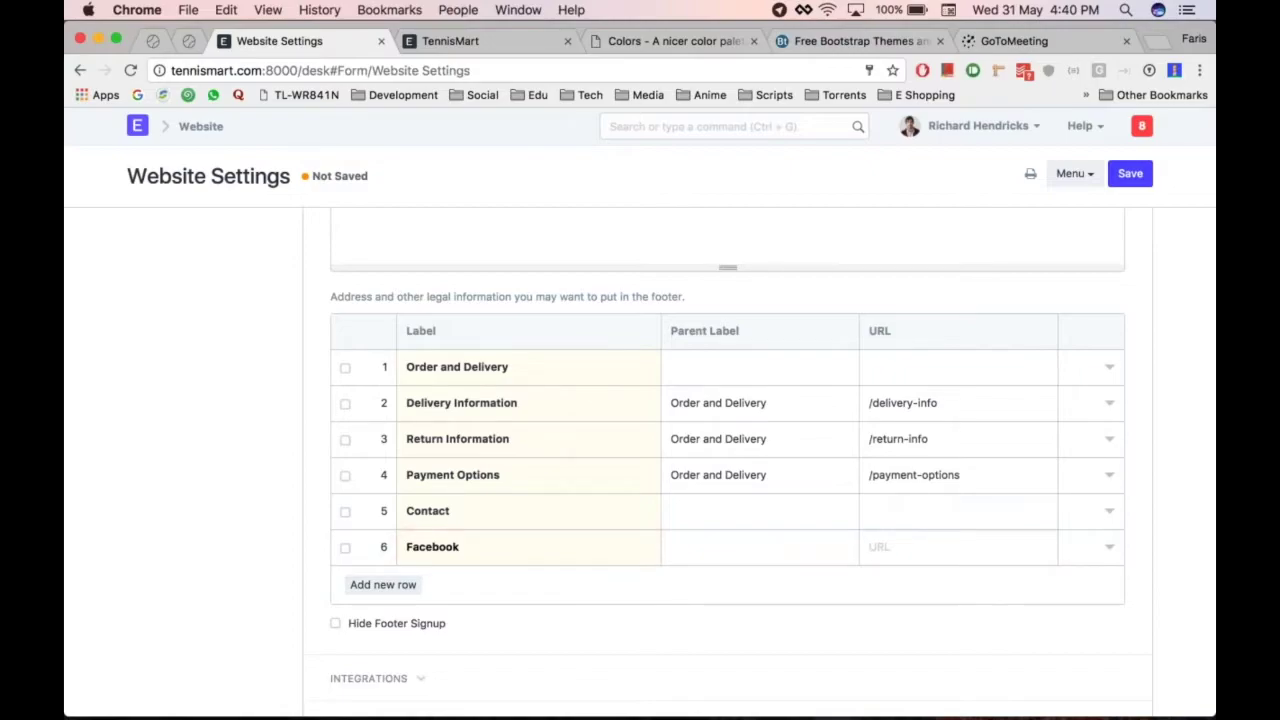
pyautogui.scroll(-1, 700, 600)
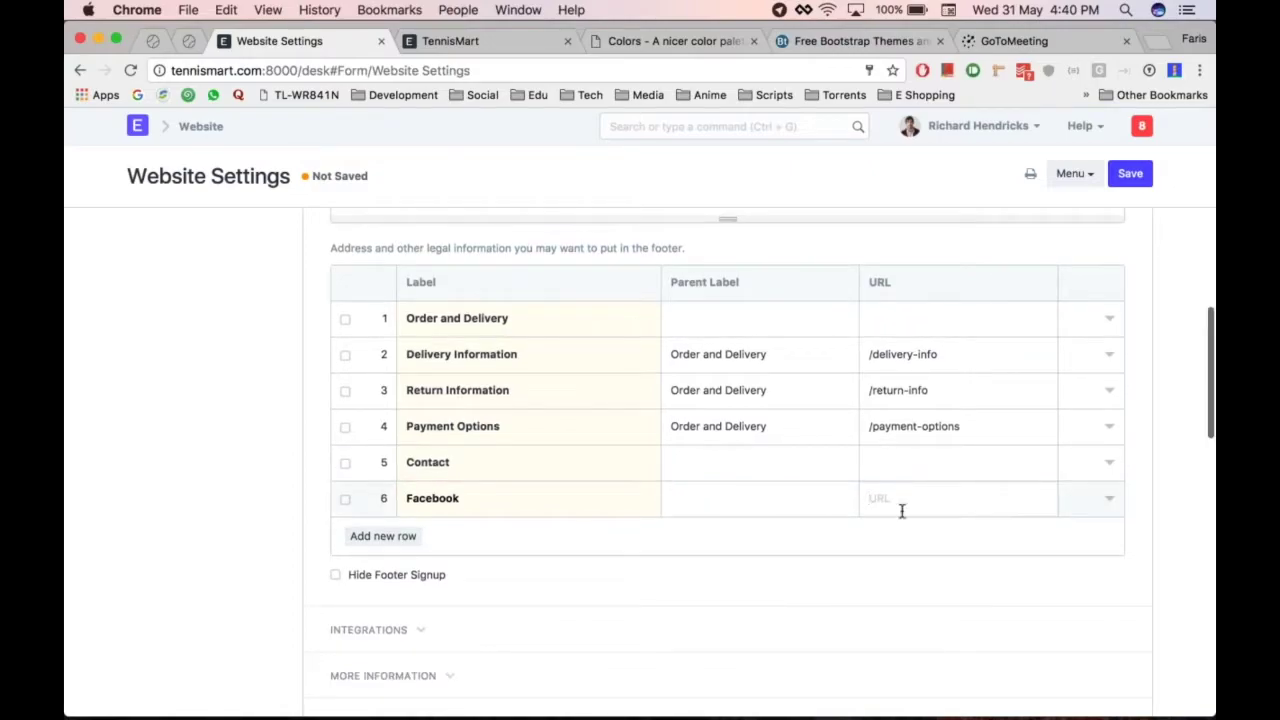
# Add footer rows labelled Twitter and YouTube
pyautogui.click(410, 537)
pyautogui.write('T')
pyautogui.press('BackSpace')
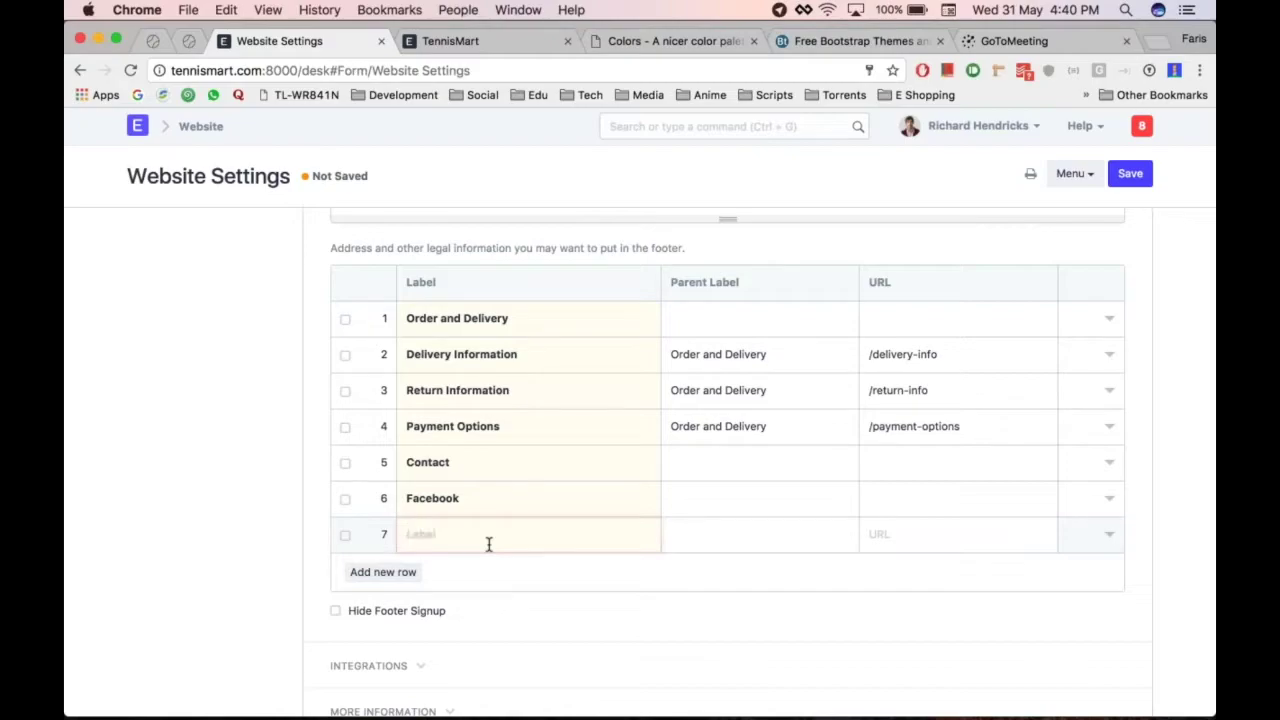
pyautogui.write('T')
pyautogui.write('witter')
pyautogui.click(383, 572)
pyautogui.write('YouTube')
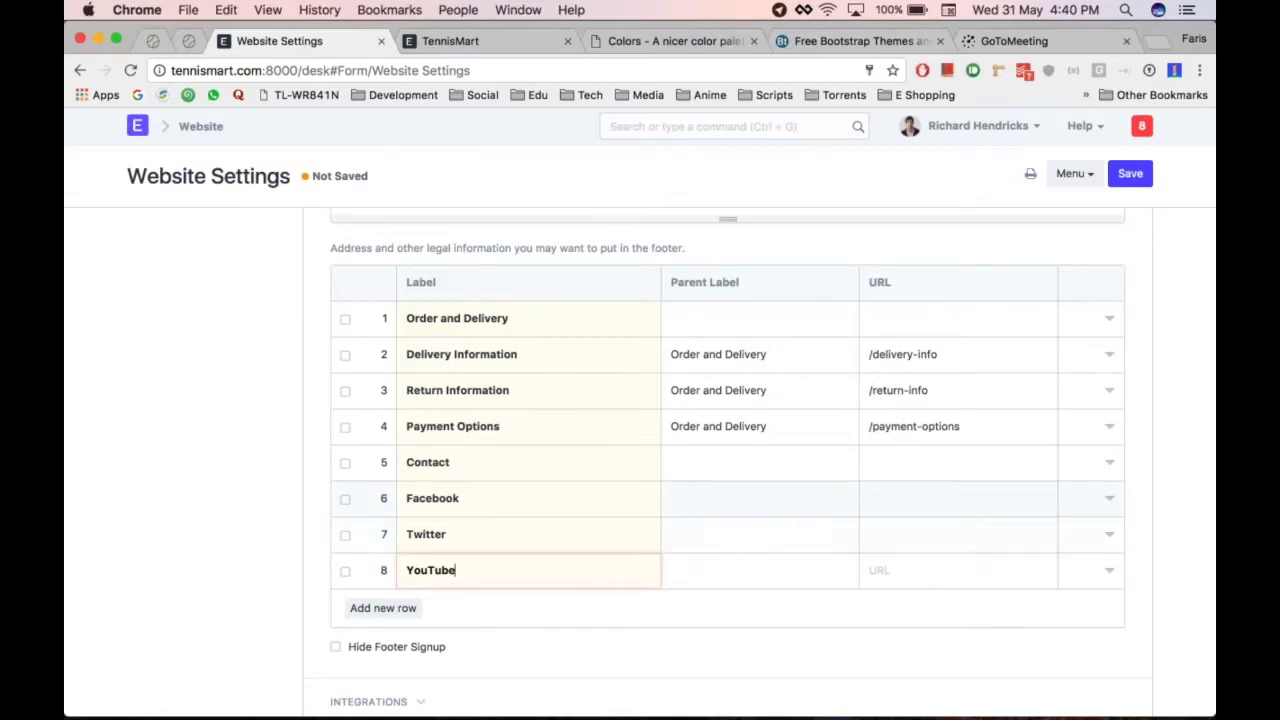
pyautogui.click(957, 498)
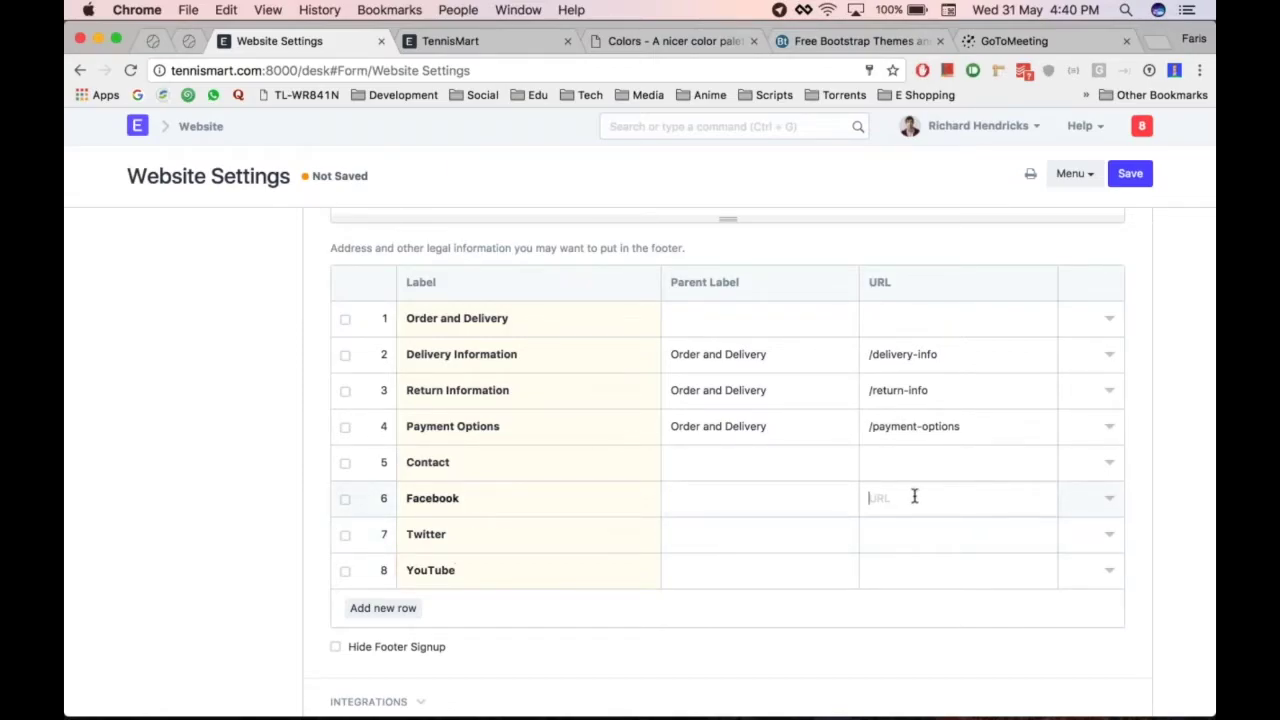
pyautogui.write('ww')
pyautogui.press('BackSpace')
pyautogui.press('BackSpace')
pyautogui.click(1109, 500)
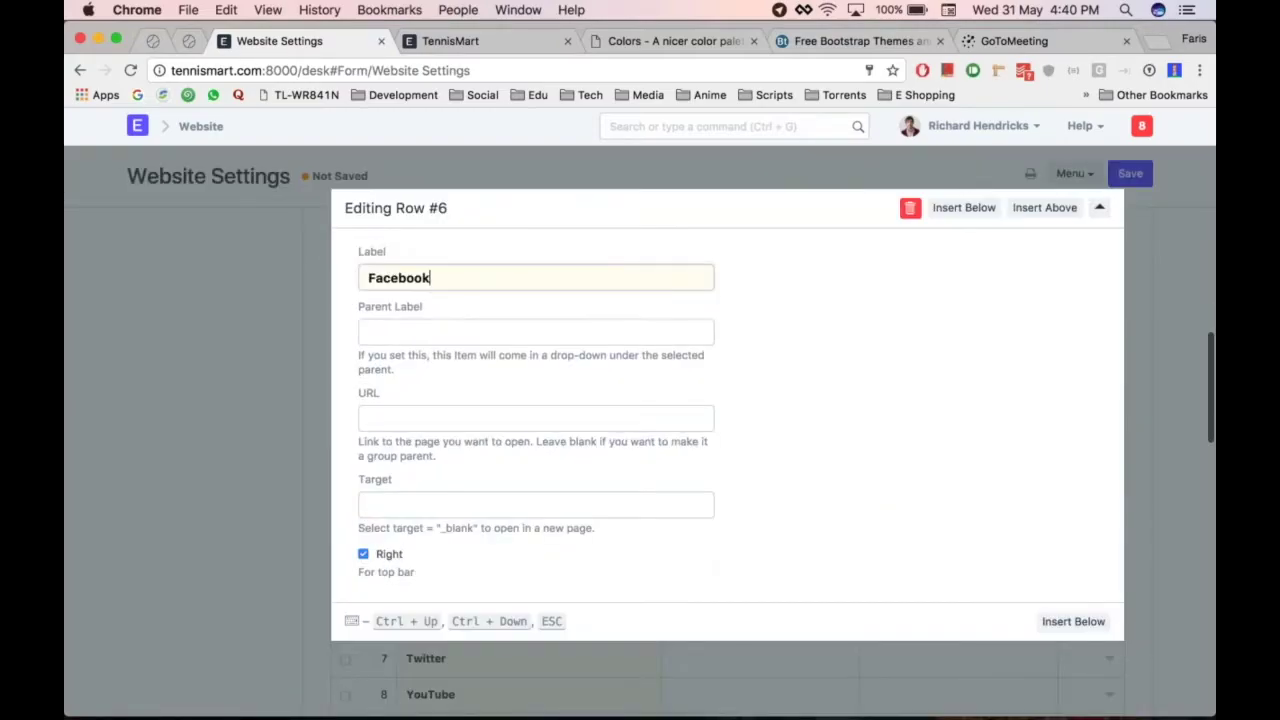
pyautogui.click(420, 418)
pyautogui.write('ww')
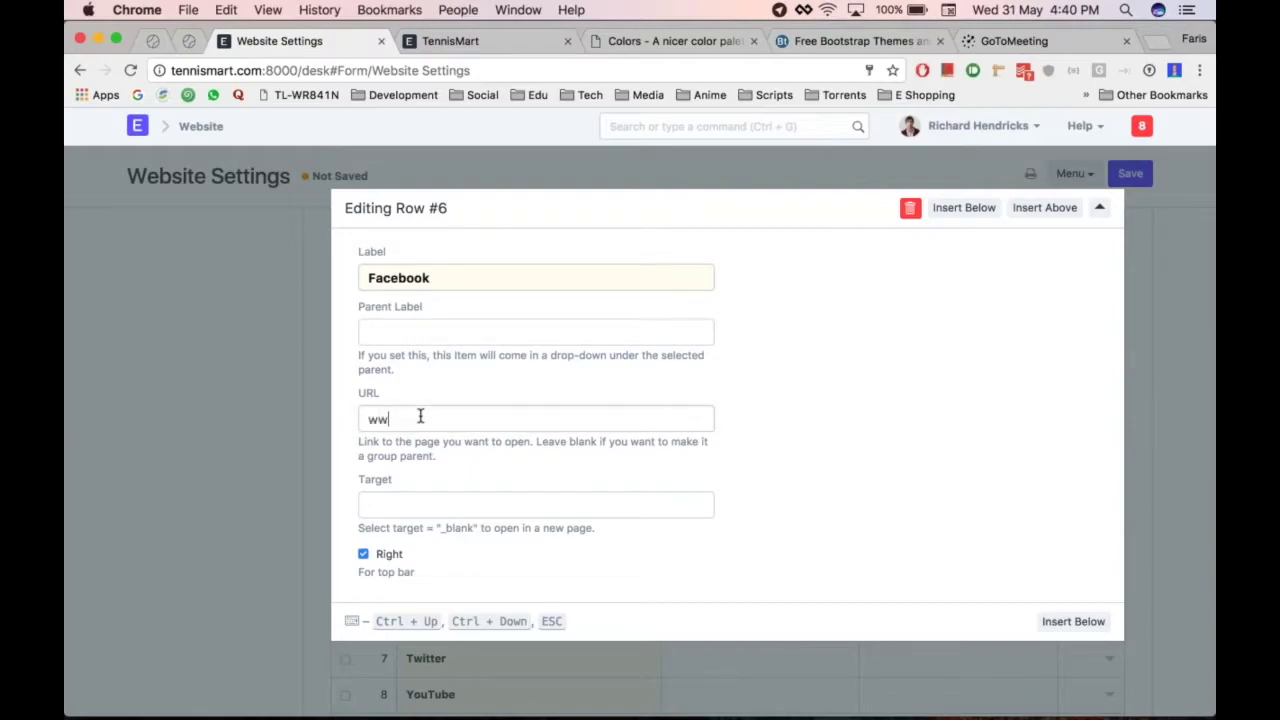
pyautogui.write('w.facebook')
pyautogui.click(828, 10)
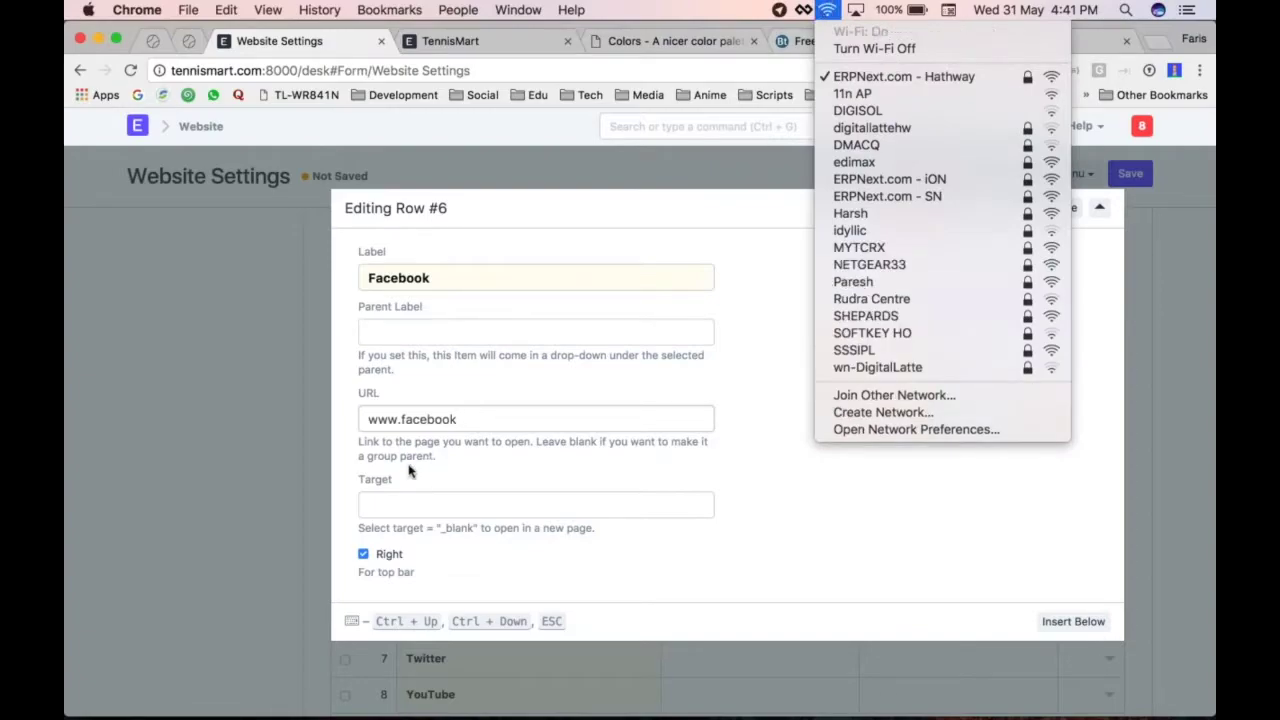
pyautogui.click(481, 422)
pyautogui.write('.com')
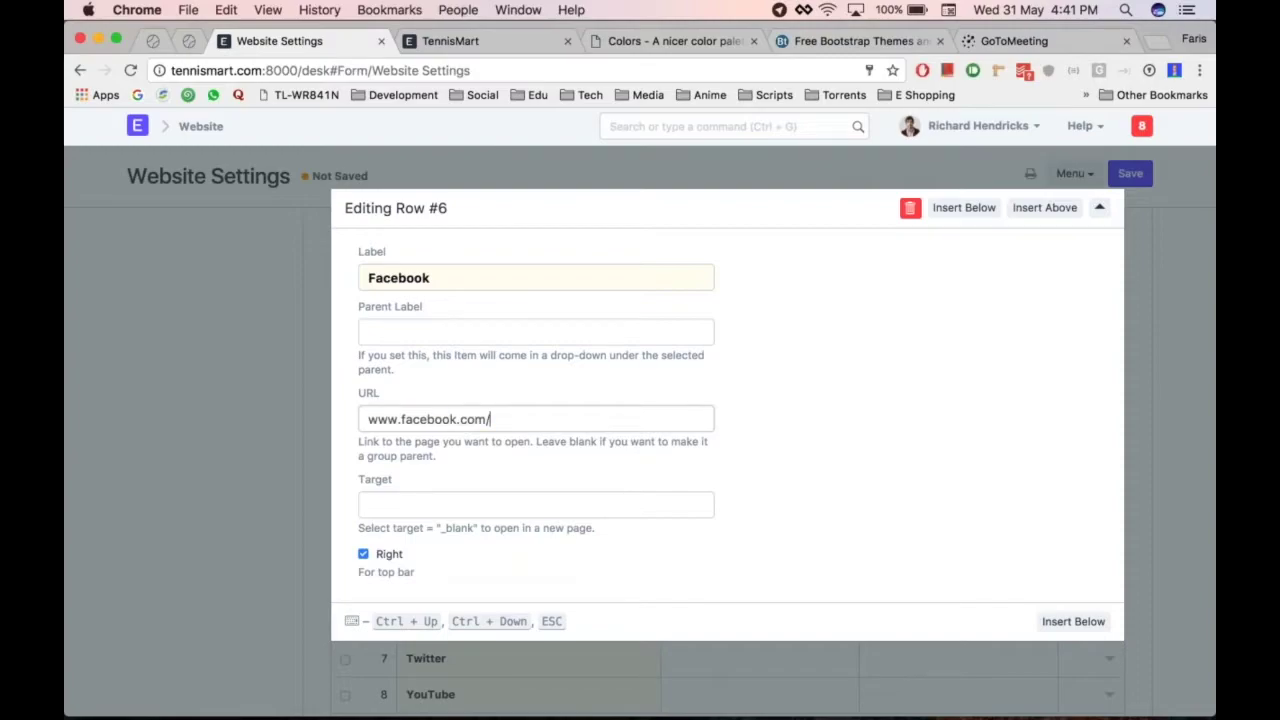
pyautogui.click(273, 465)
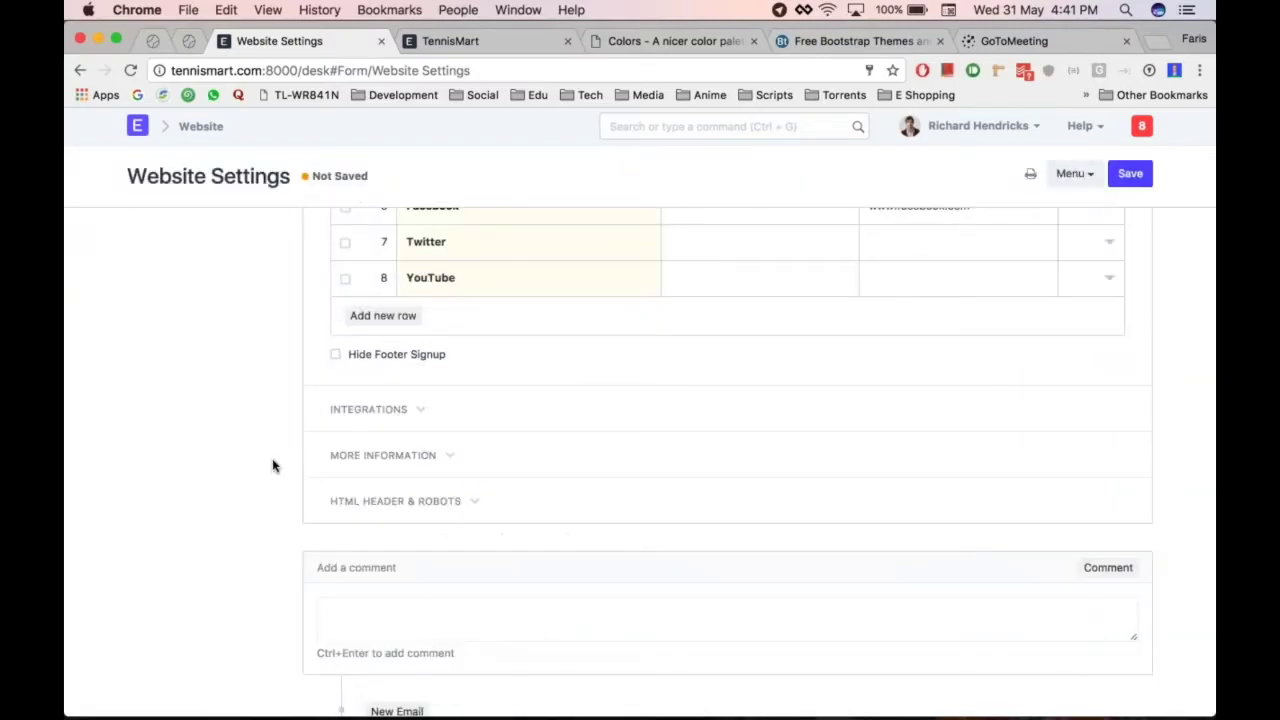
# Set Parent Label to Contact for the Facebook, Twitter and YouTube rows
pyautogui.scroll(5, 503, 459)
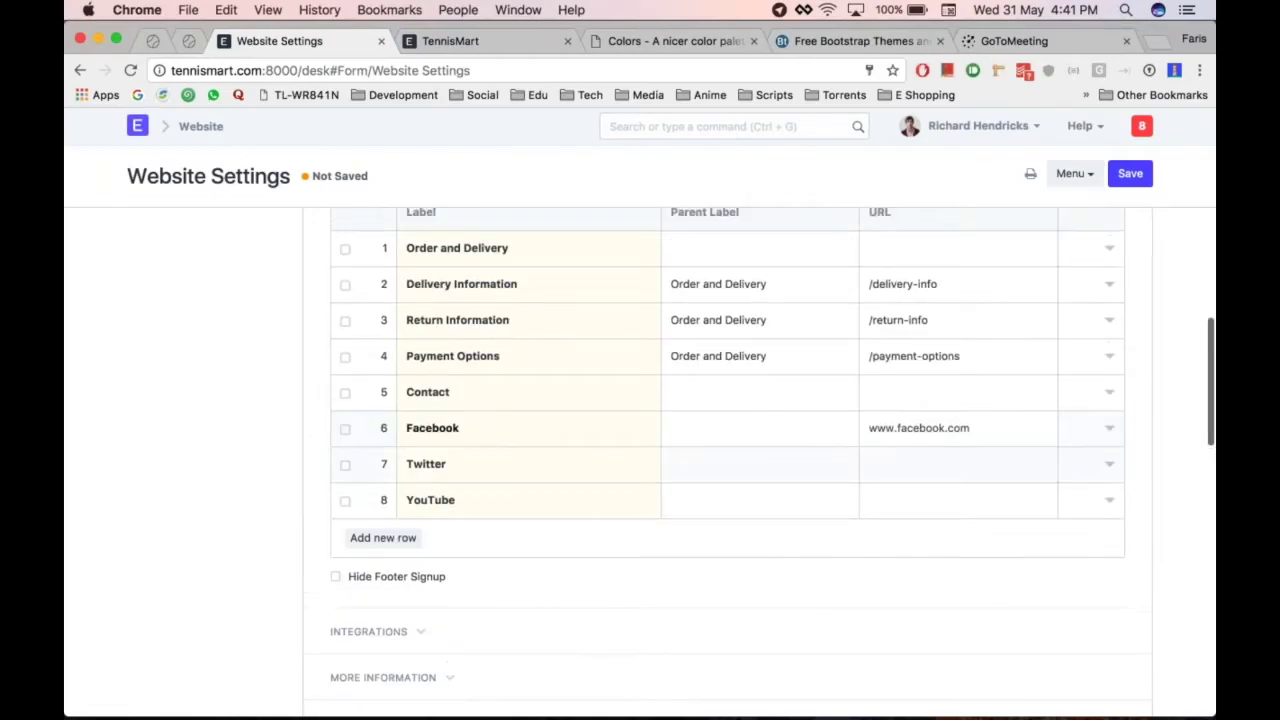
pyautogui.click(760, 428)
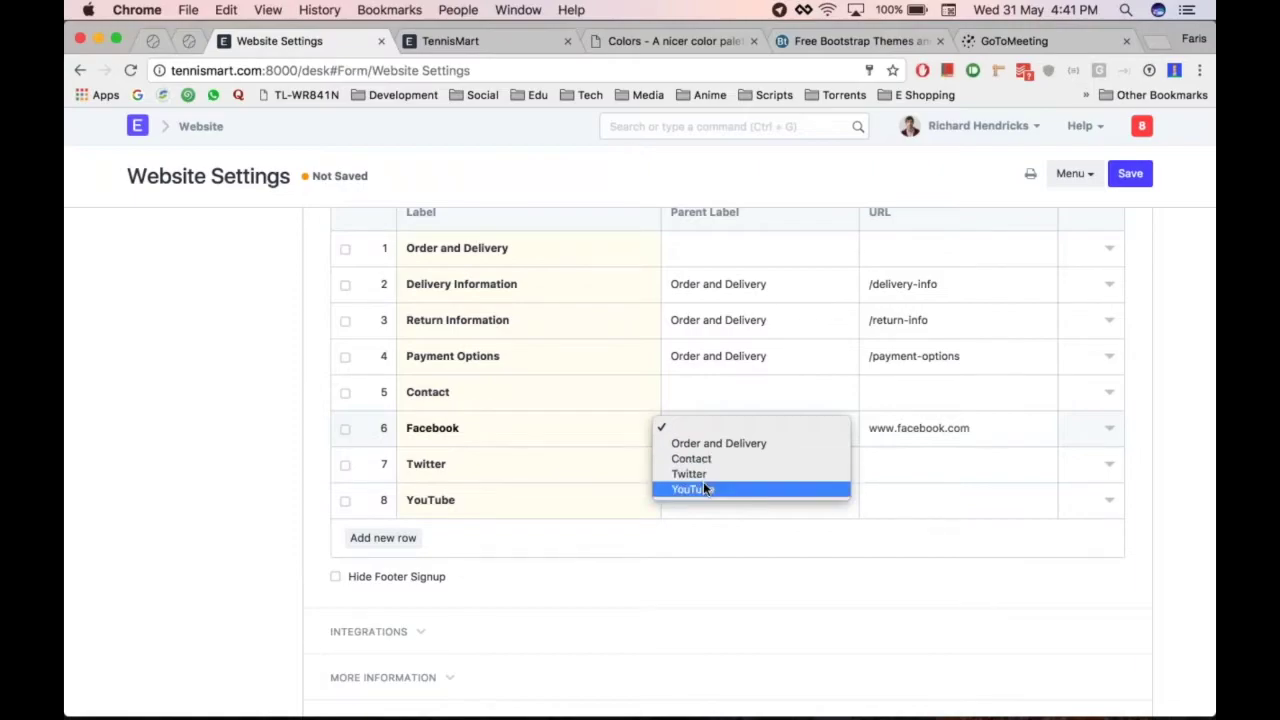
pyautogui.click(731, 459)
pyautogui.click(728, 468)
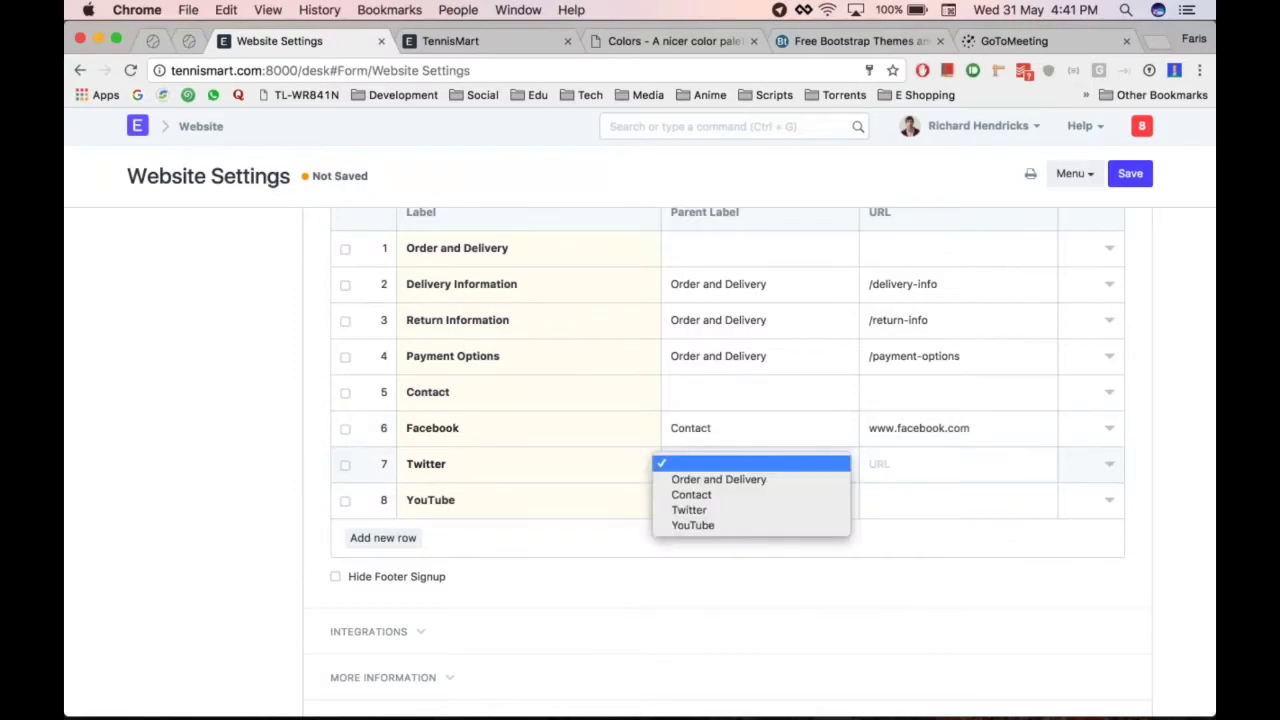
pyautogui.click(704, 500)
pyautogui.click(717, 507)
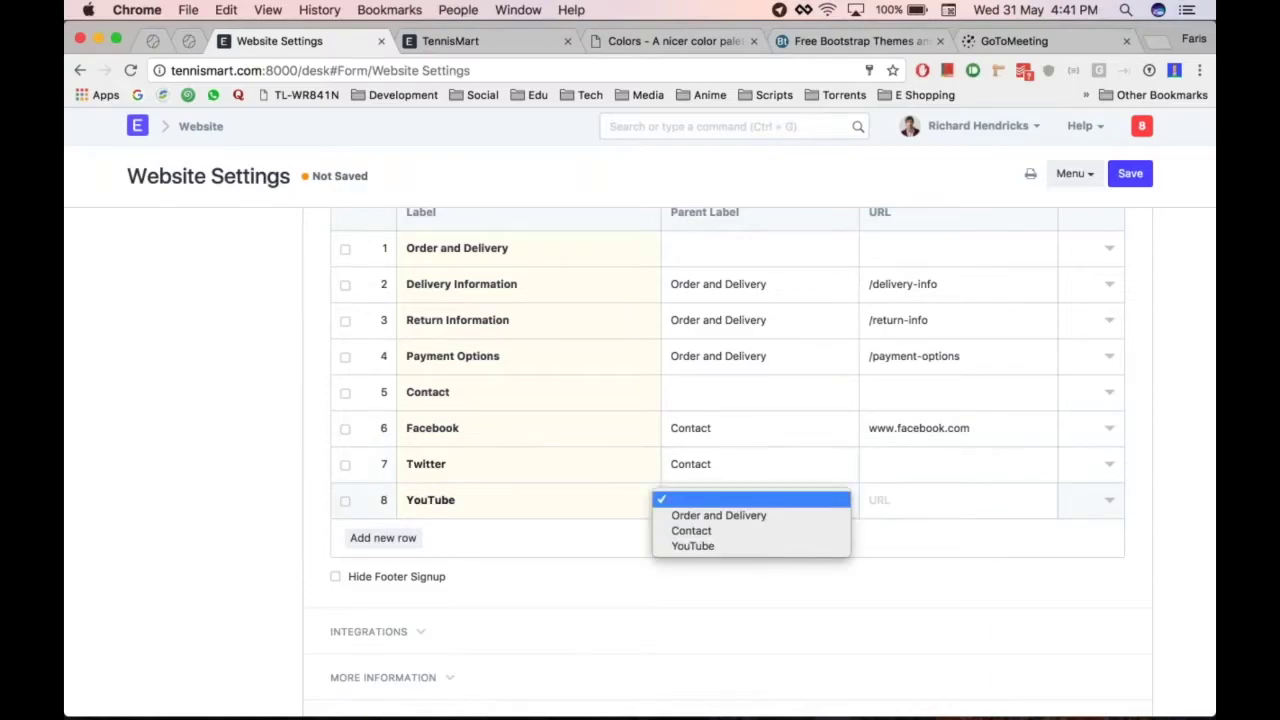
pyautogui.click(728, 527)
# Save the Website Settings and reload the TennisMart storefront to check the new footer
pyautogui.scroll(1, 357, 468)
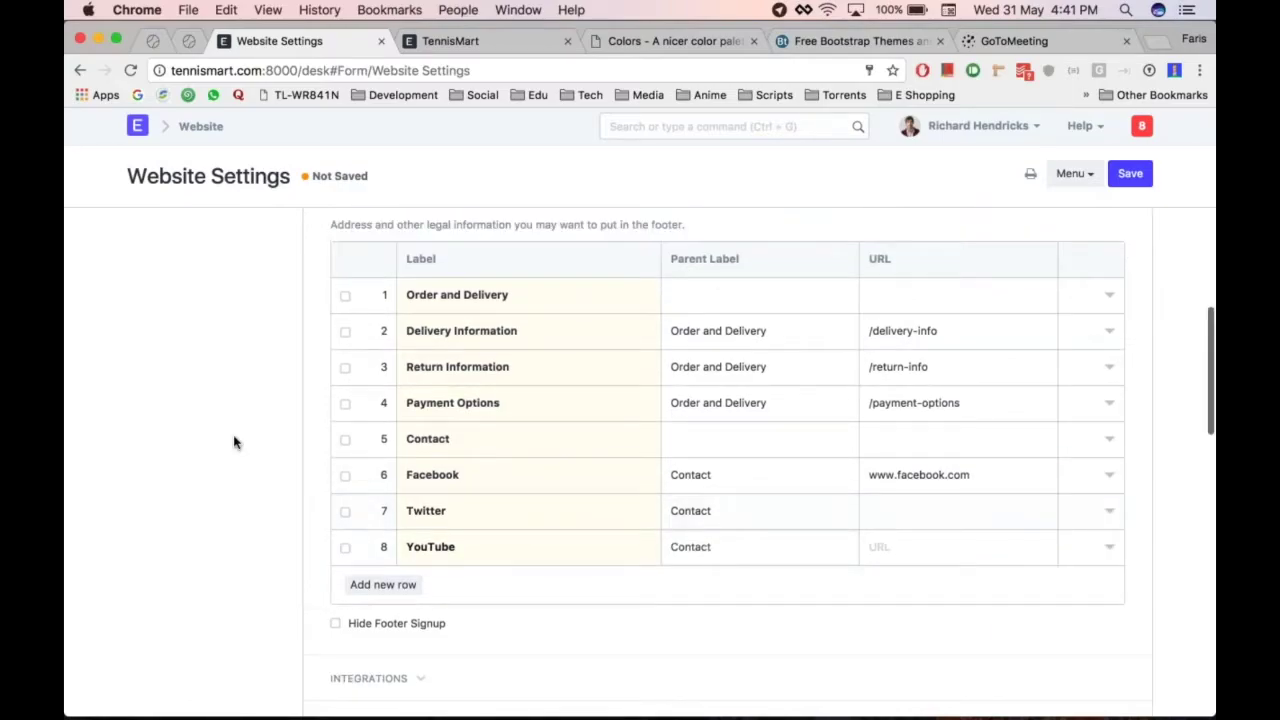
pyautogui.scroll(1, 234, 443)
pyautogui.hotkey('ctrl', 's')
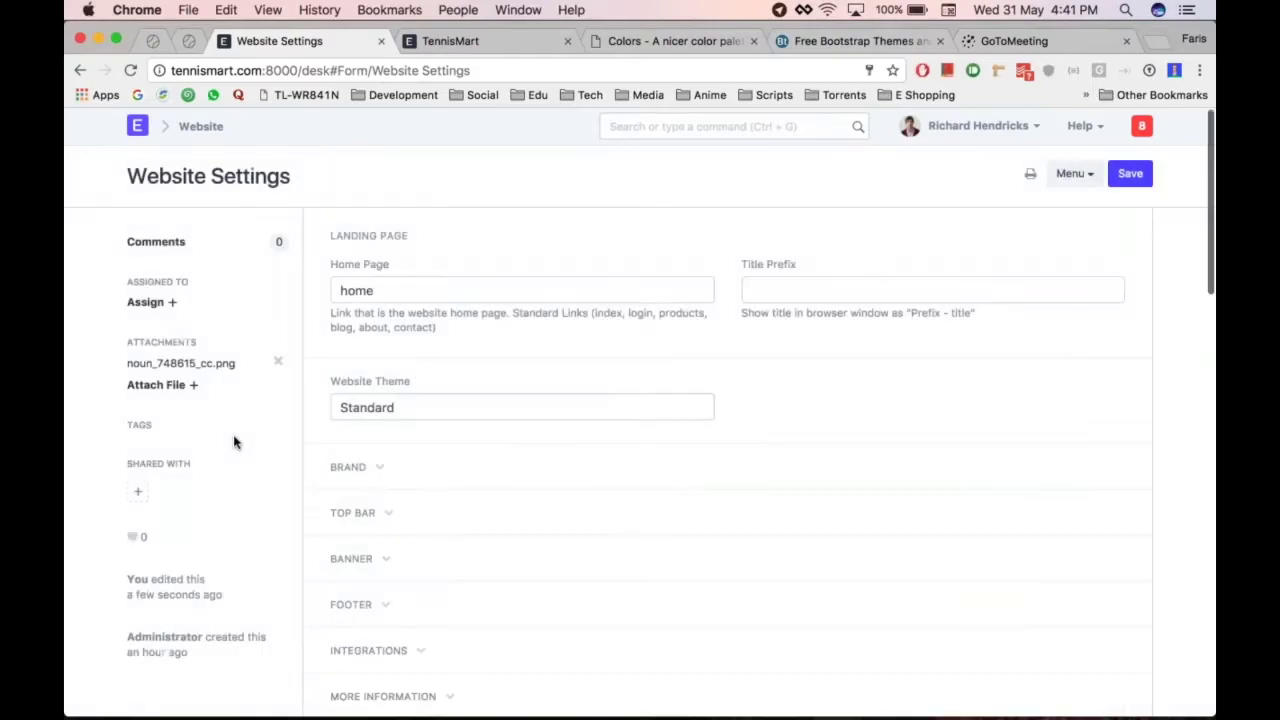
pyautogui.press('super+alt+Right')
pyautogui.press('super+r')
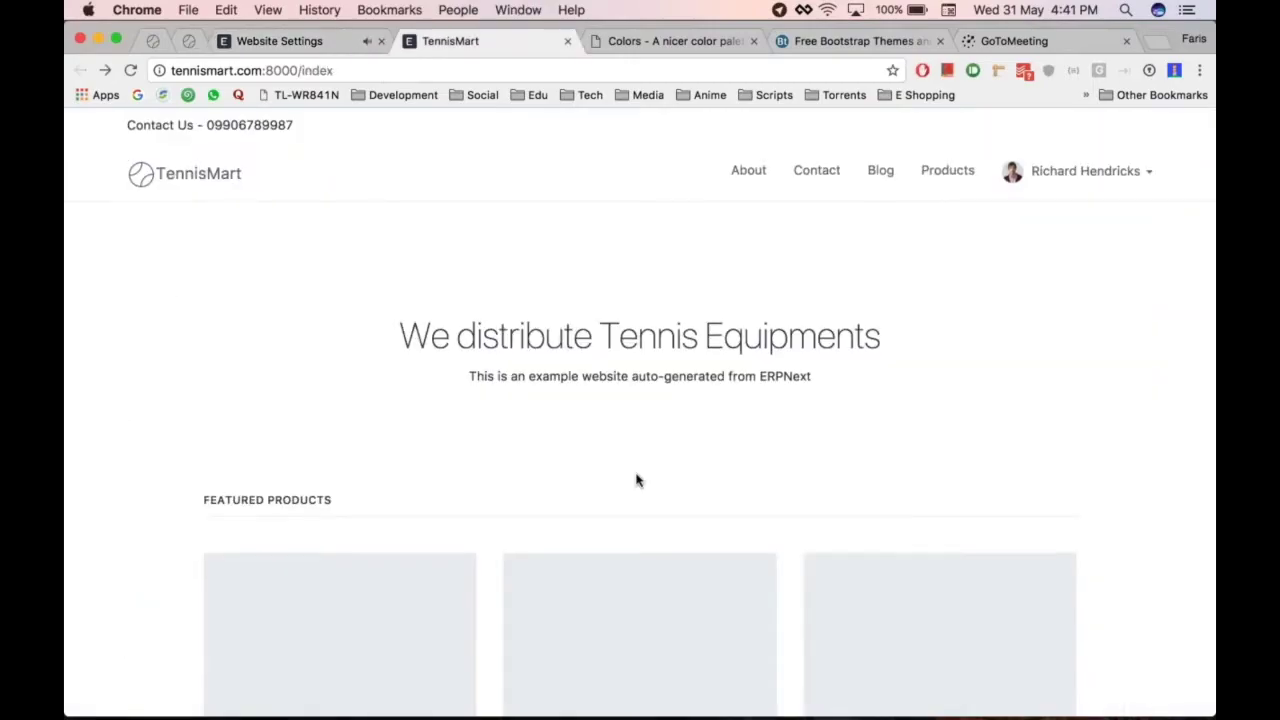
pyautogui.scroll(-10, 634, 477)
pyautogui.press('super+r')
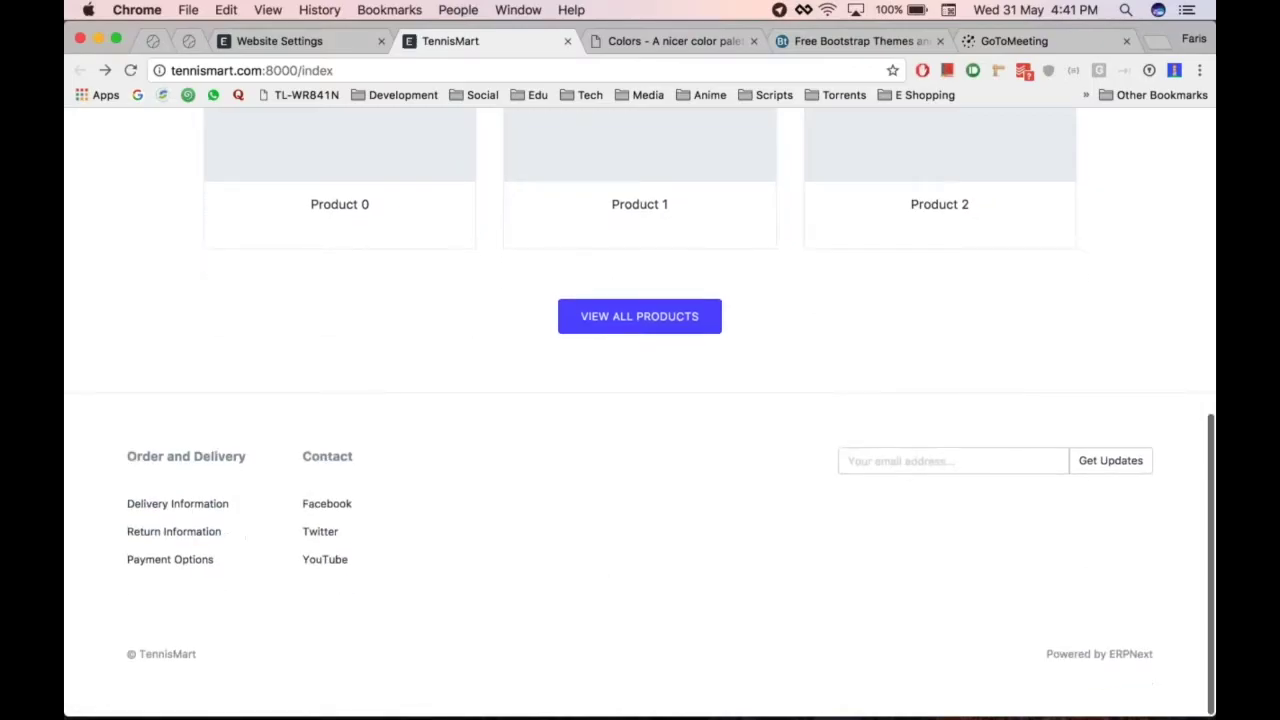
pyautogui.press('super+alt+Left')
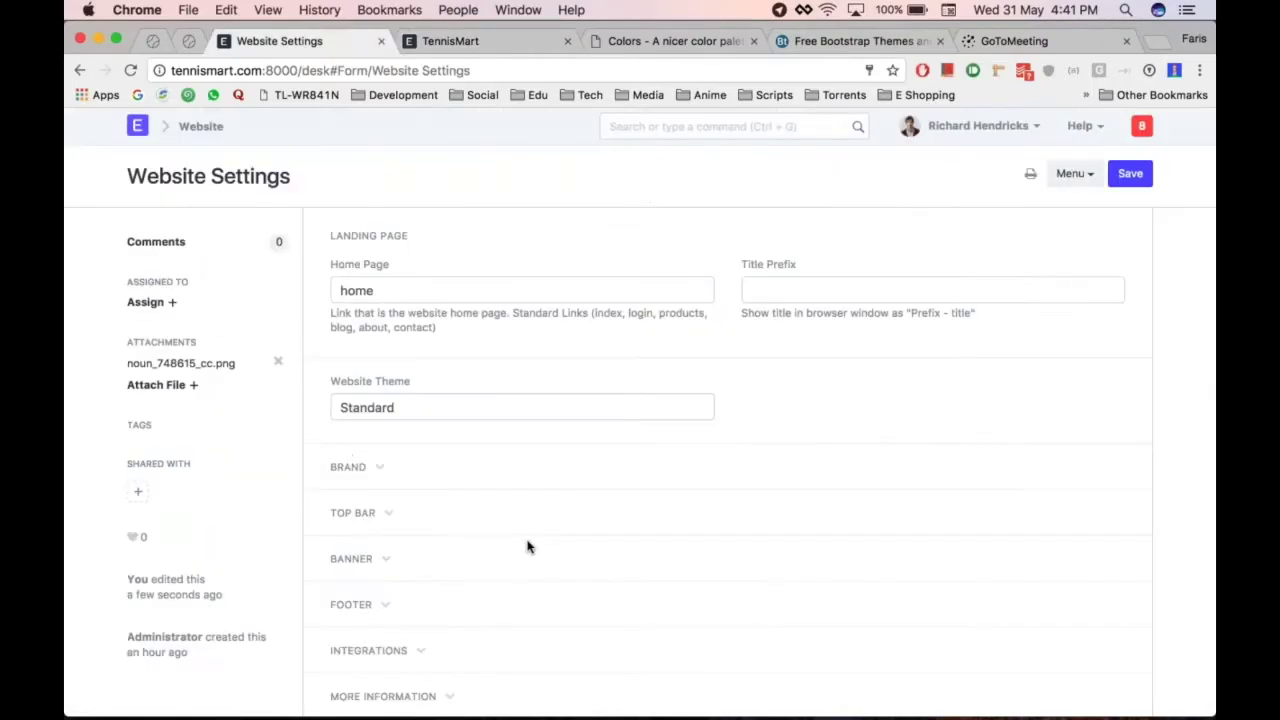
# Expand the Footer, Integrations and More Information sections, leaving Google Analytics ID empty
pyautogui.scroll(-2, 529, 547)
pyautogui.click(440, 449)
pyautogui.scroll(-2, 440, 450)
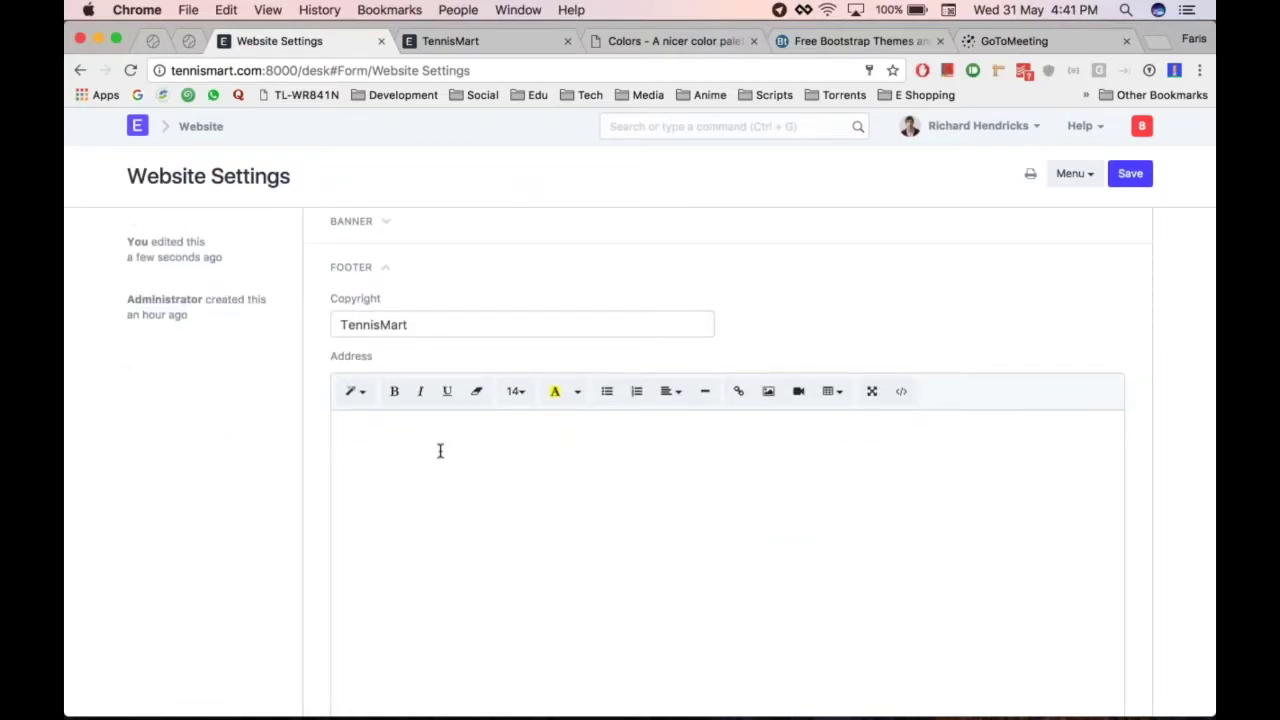
pyautogui.scroll(-5, 440, 450)
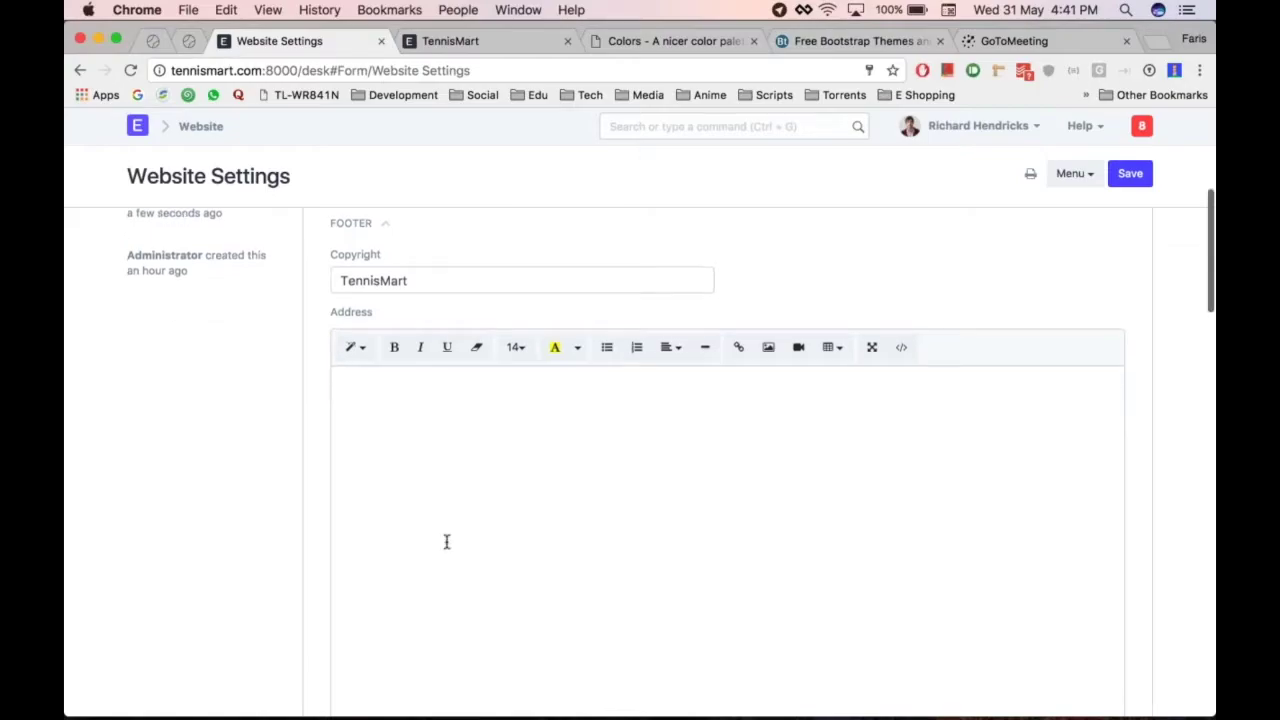
pyautogui.scroll(-6, 420, 499)
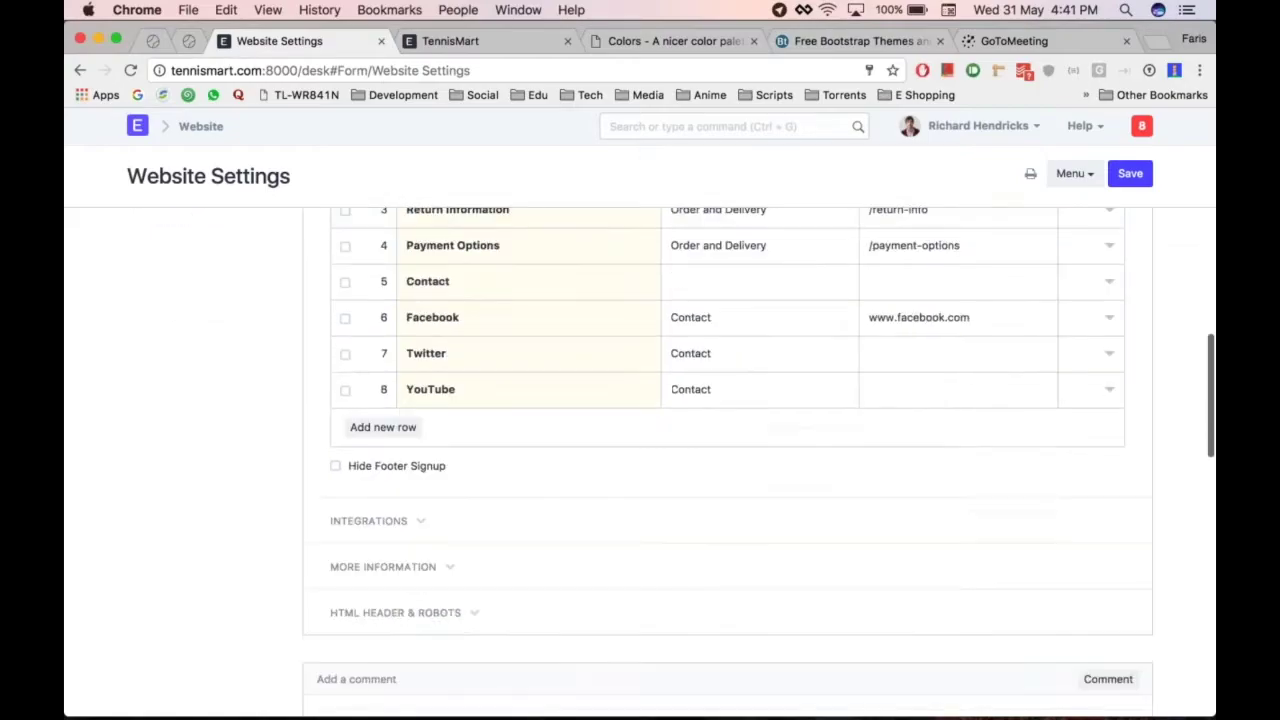
pyautogui.click(420, 497)
pyautogui.click(420, 497)
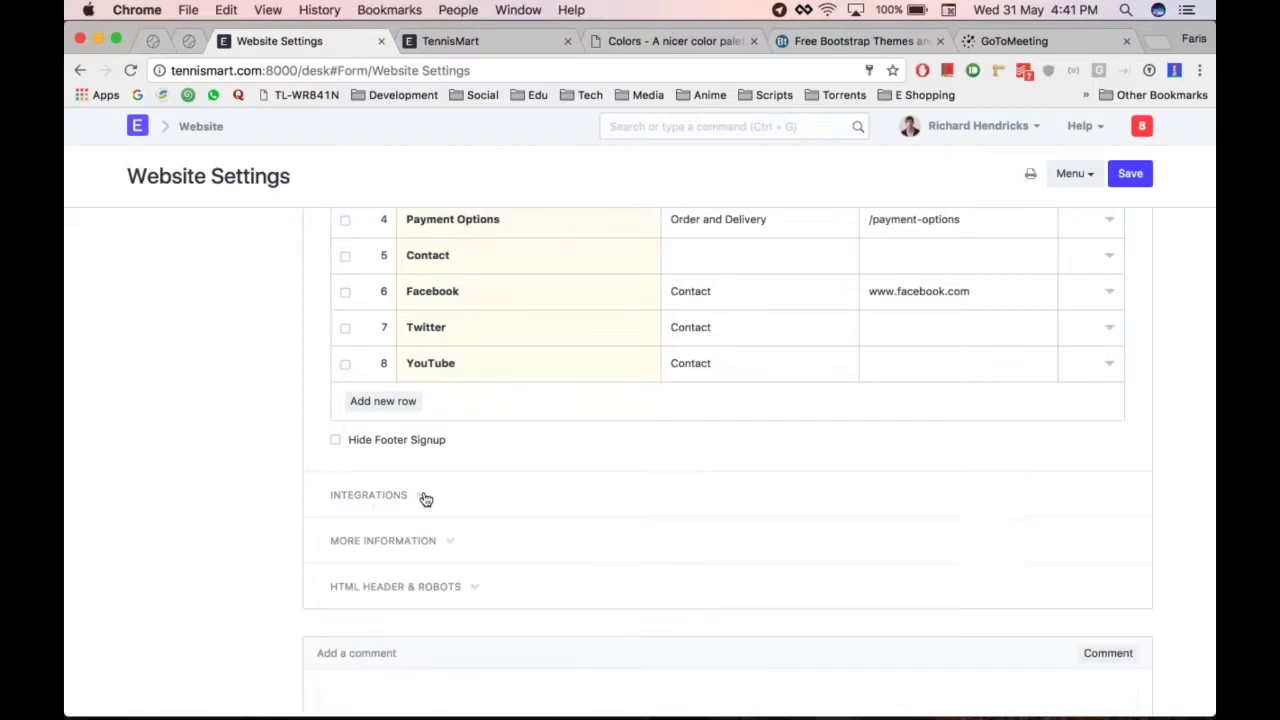
pyautogui.scroll(-3, 420, 497)
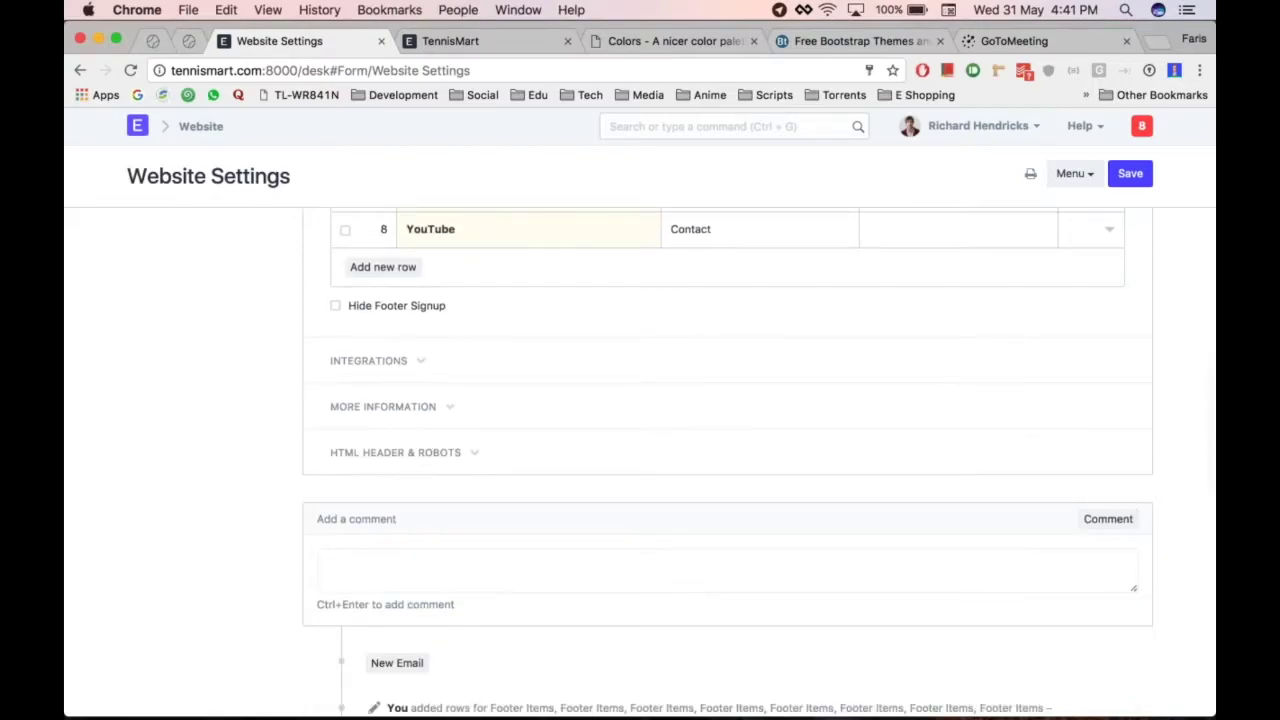
pyautogui.click(440, 365)
pyautogui.scroll(-2, 546, 369)
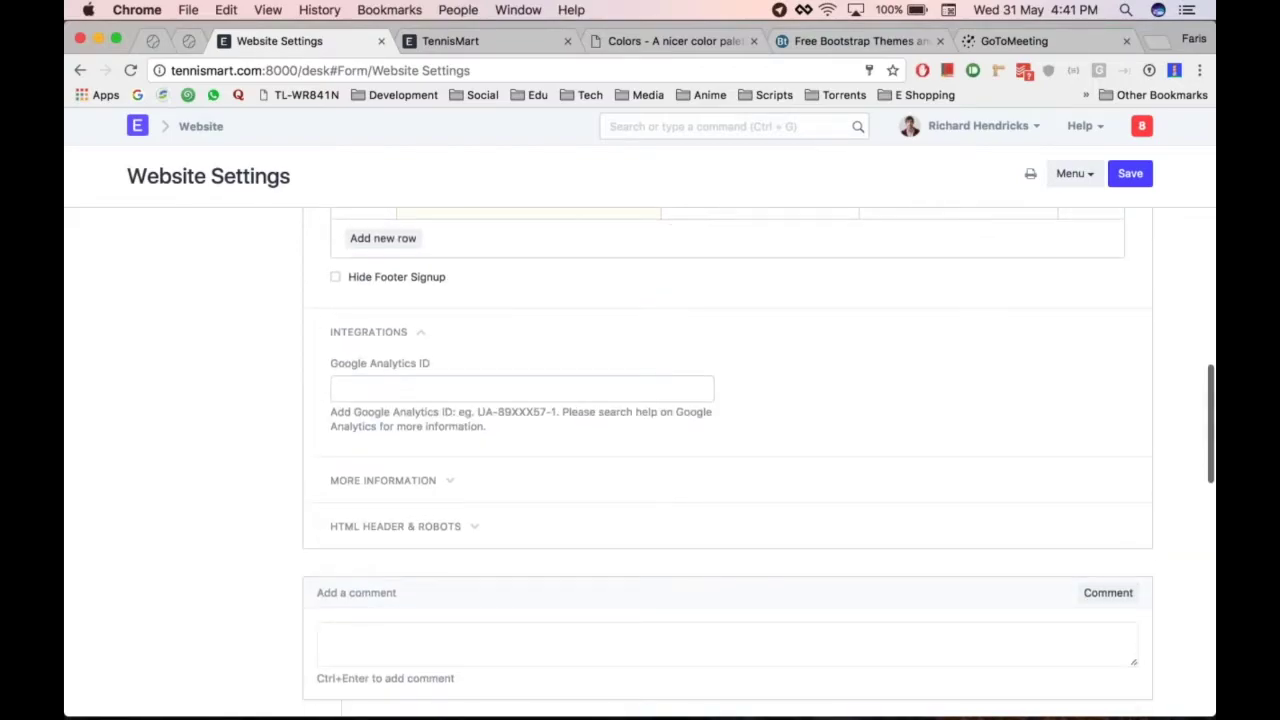
pyautogui.click(506, 378)
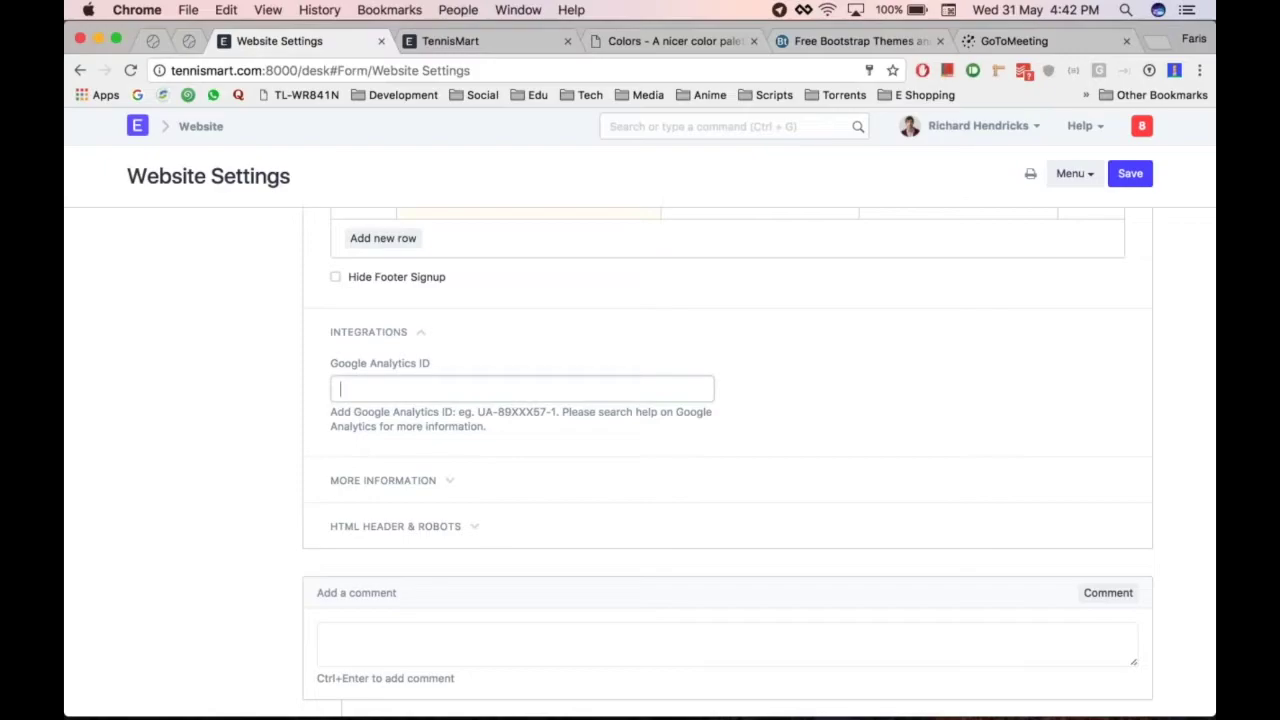
pyautogui.click(414, 336)
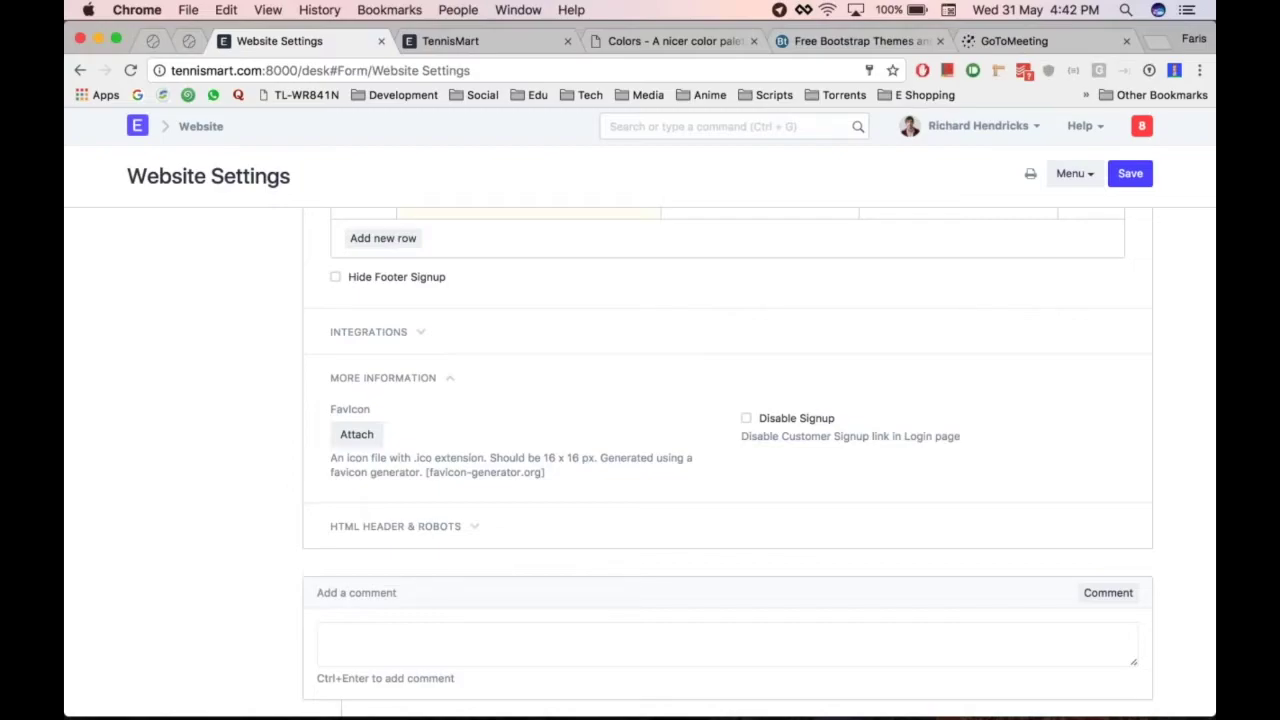
# Upload noun_748615_cc.png from Downloads as the website favicon
pyautogui.scroll(-1, 508, 405)
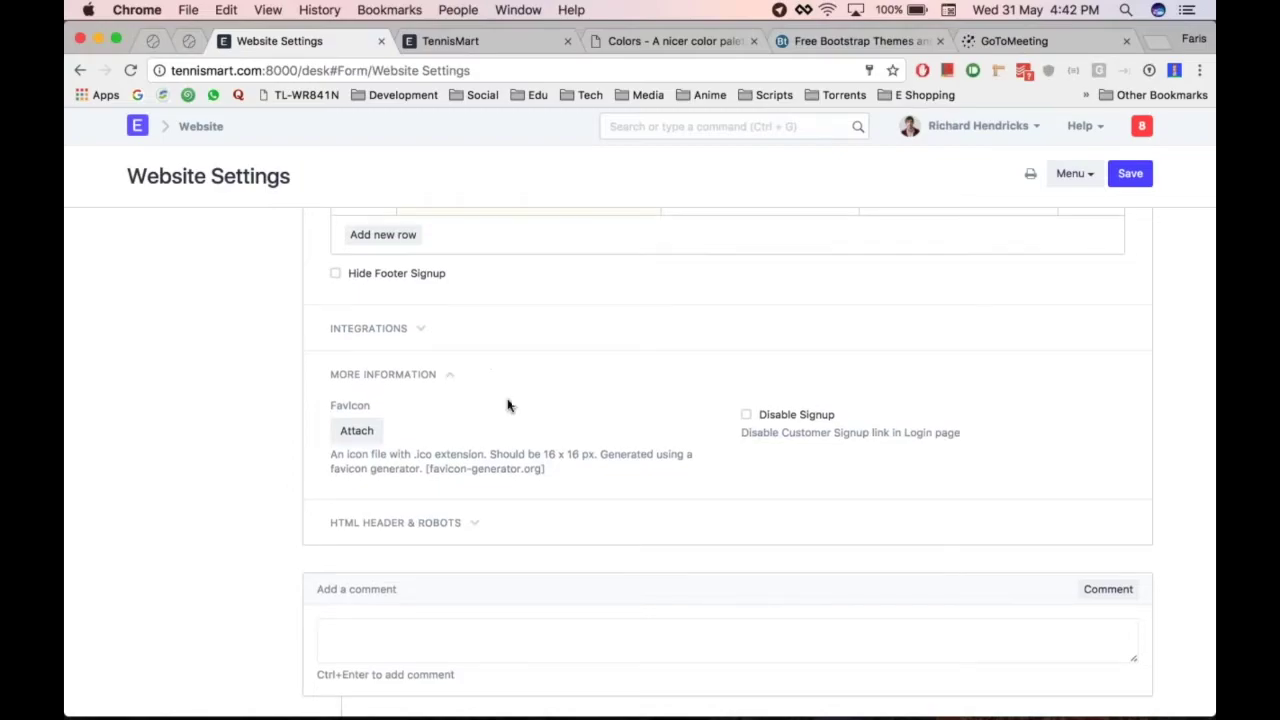
pyautogui.scroll(-2, 508, 405)
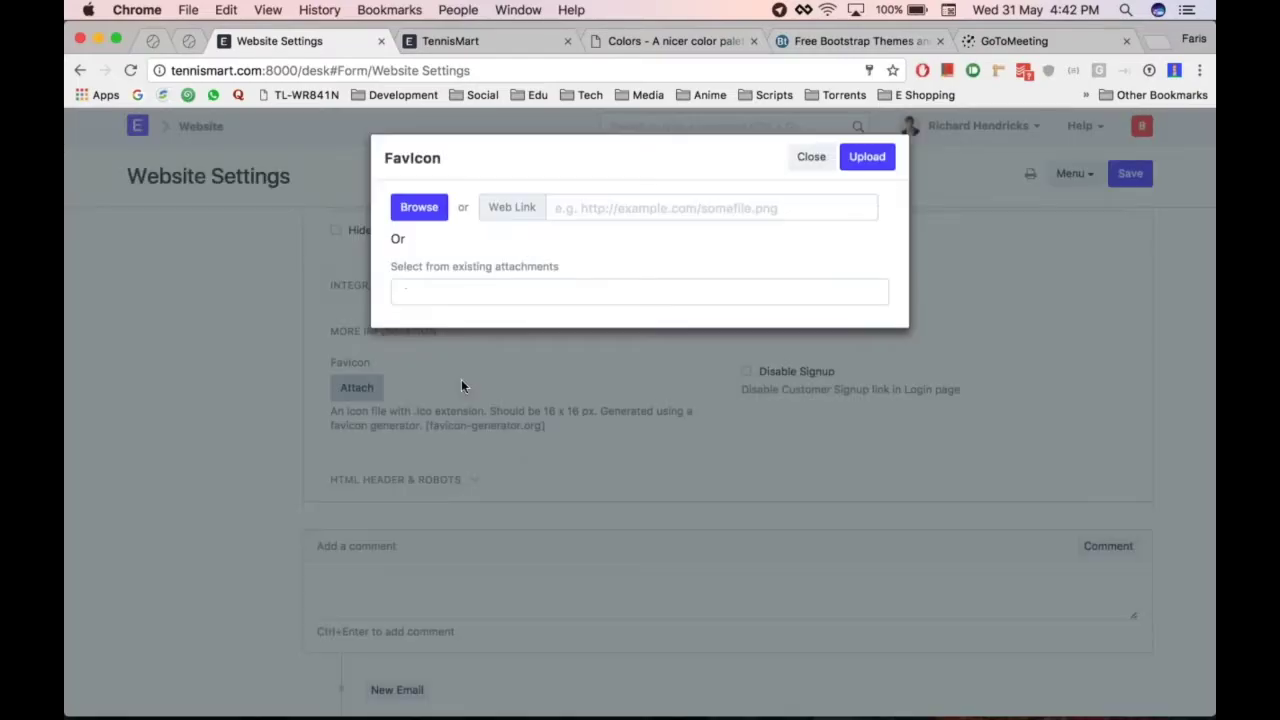
pyautogui.click(428, 218)
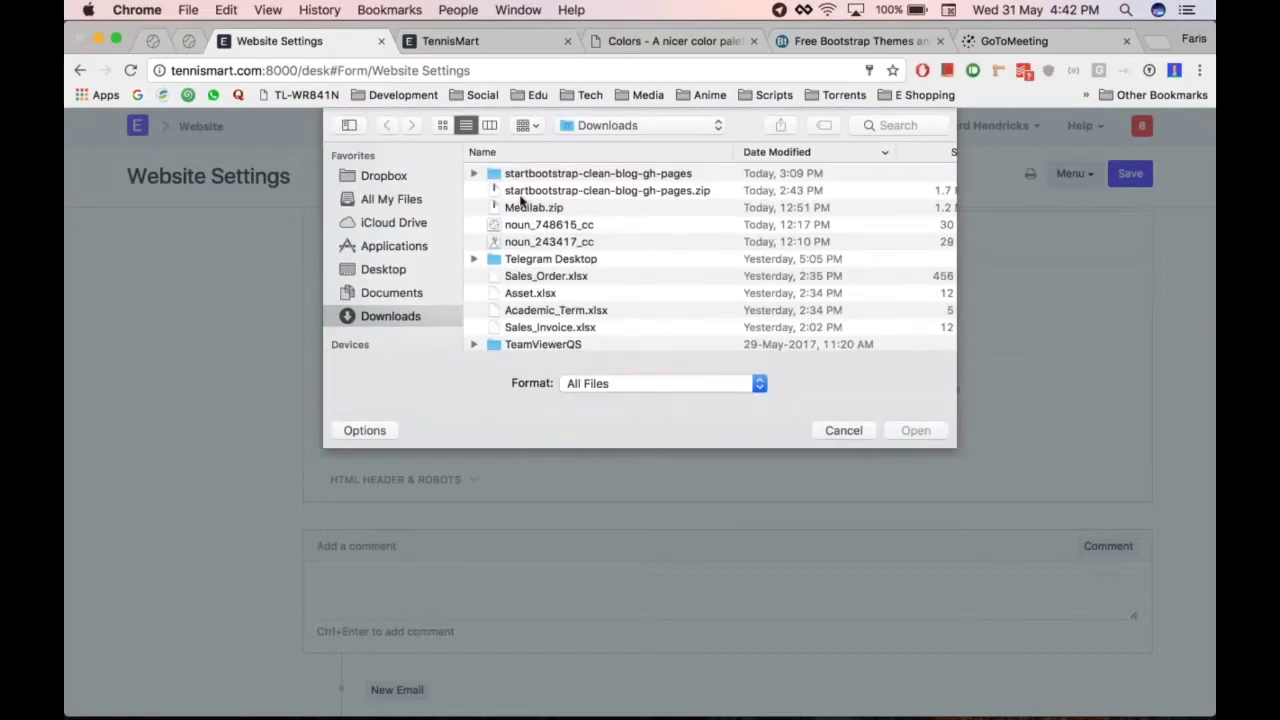
pyautogui.click(567, 224)
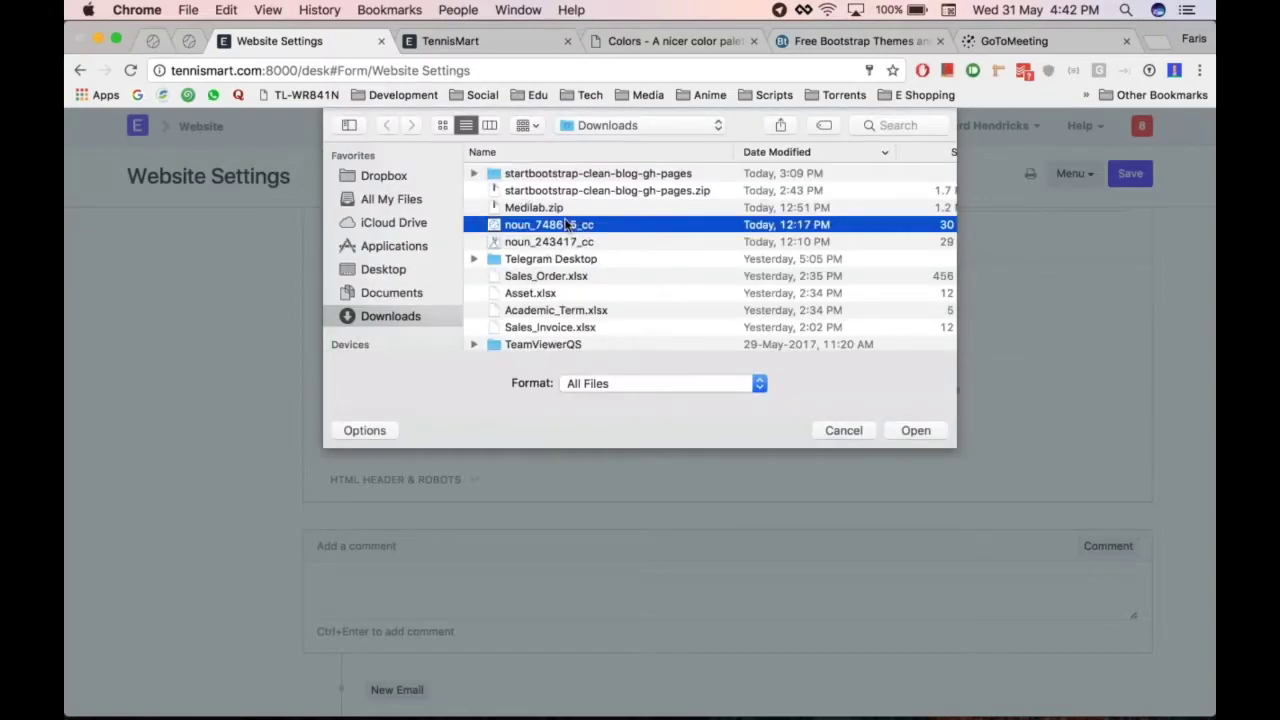
pyautogui.doubleClick(567, 224)
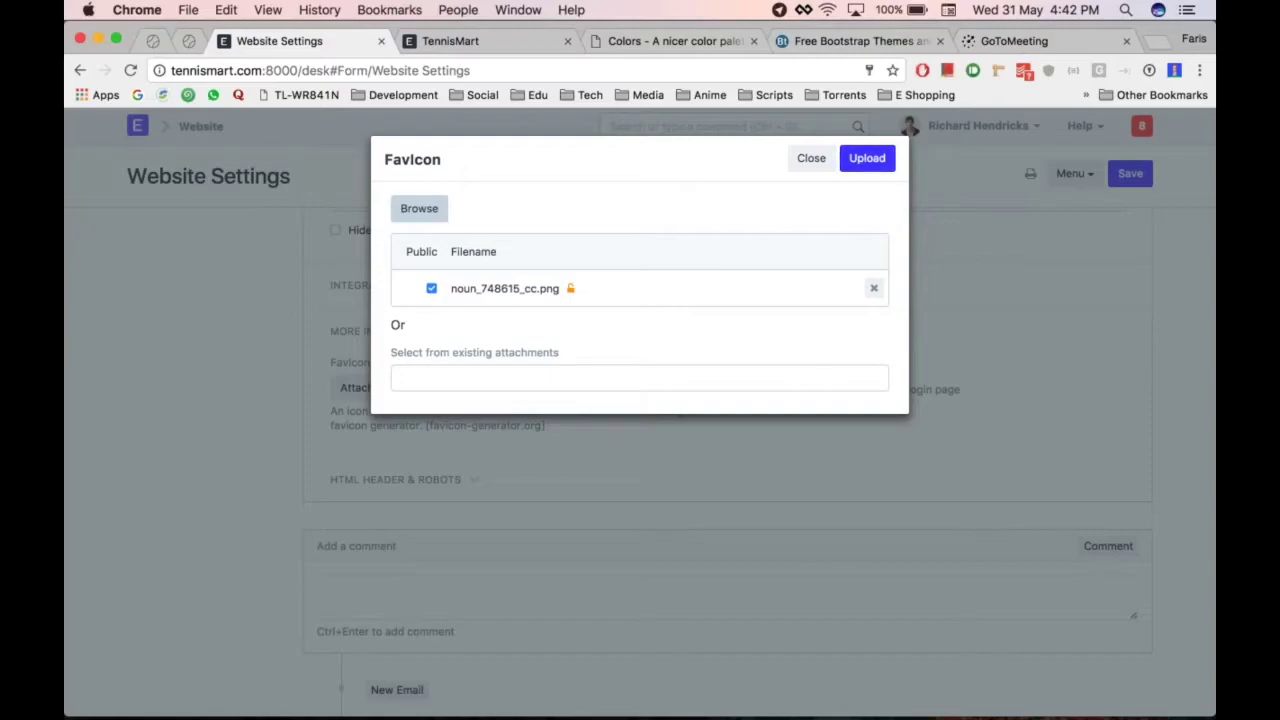
pyautogui.click(867, 158)
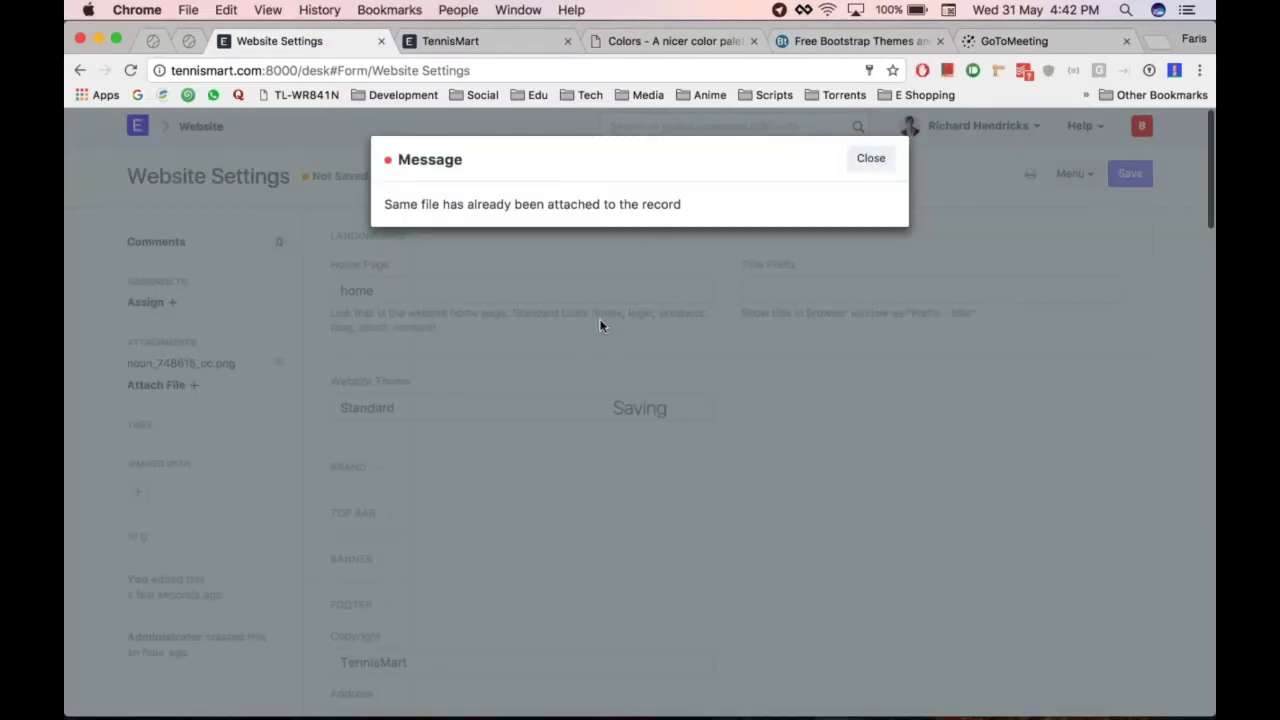
pyautogui.click(600, 325)
pyautogui.scroll(-10, 600, 325)
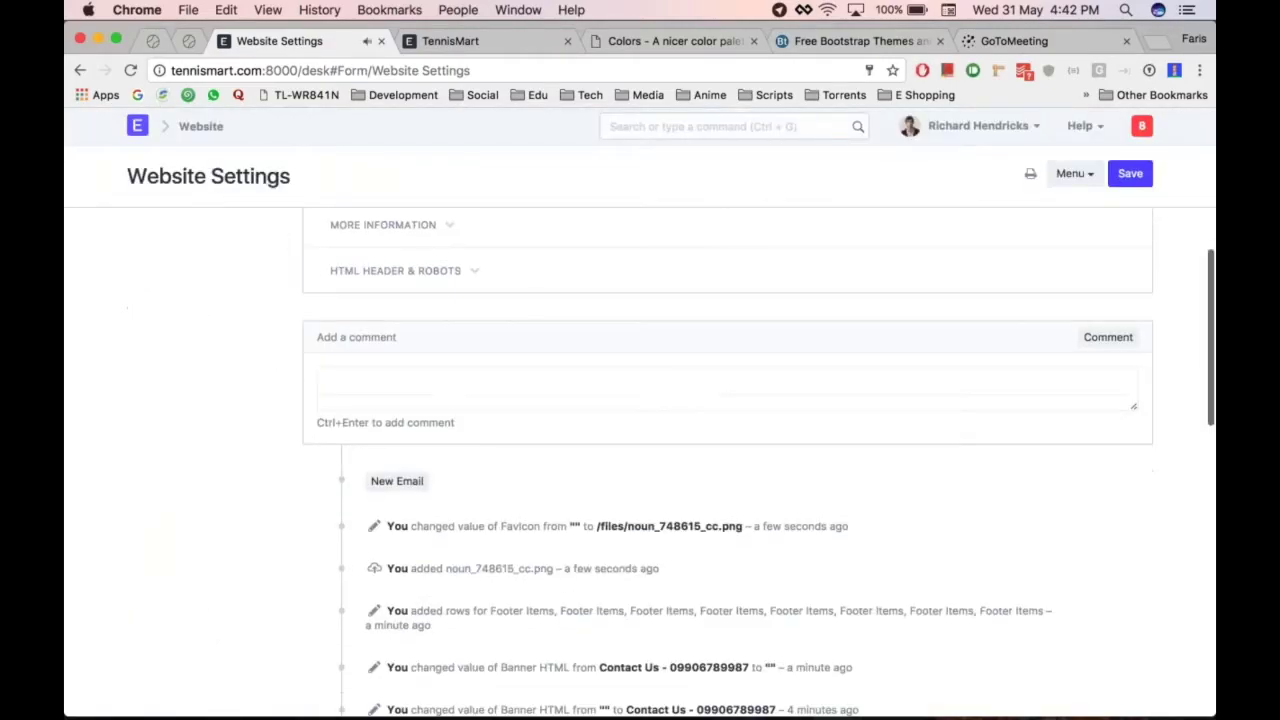
# Expand More Information and HTML Header & Robots, inspecting the empty head HTML field
pyautogui.click(449, 228)
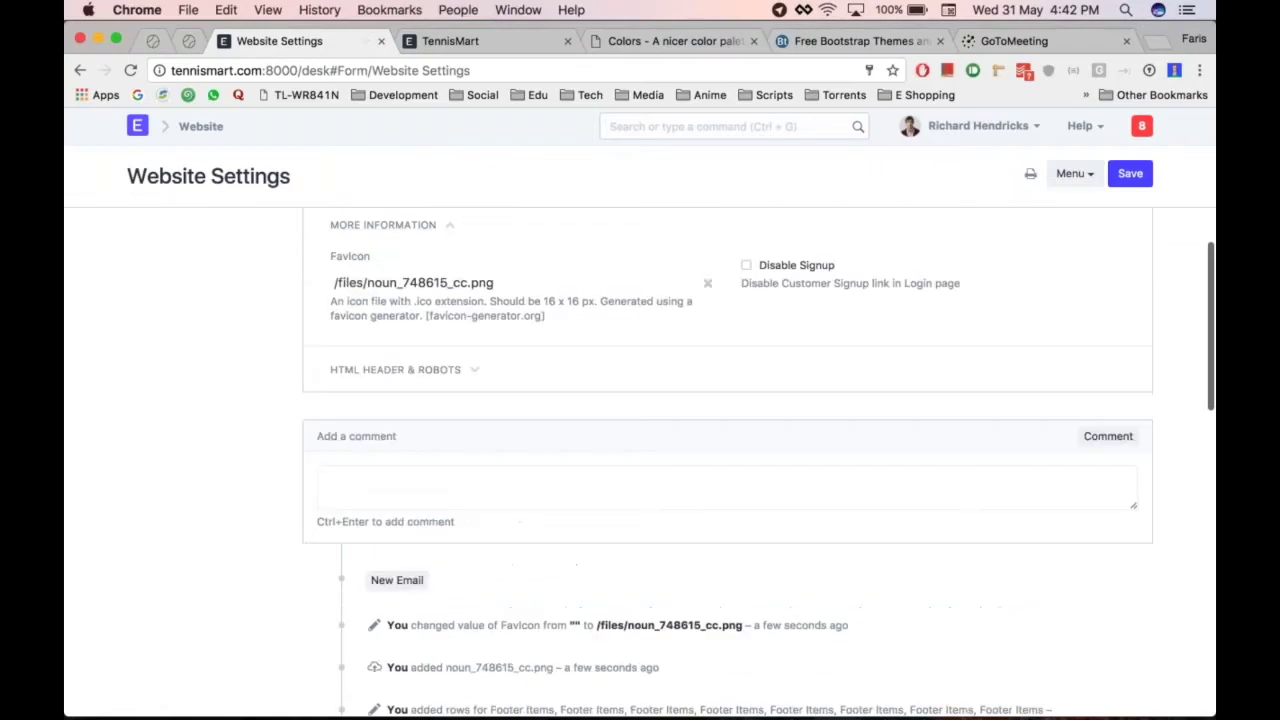
pyautogui.click(466, 371)
pyautogui.scroll(-2, 583, 388)
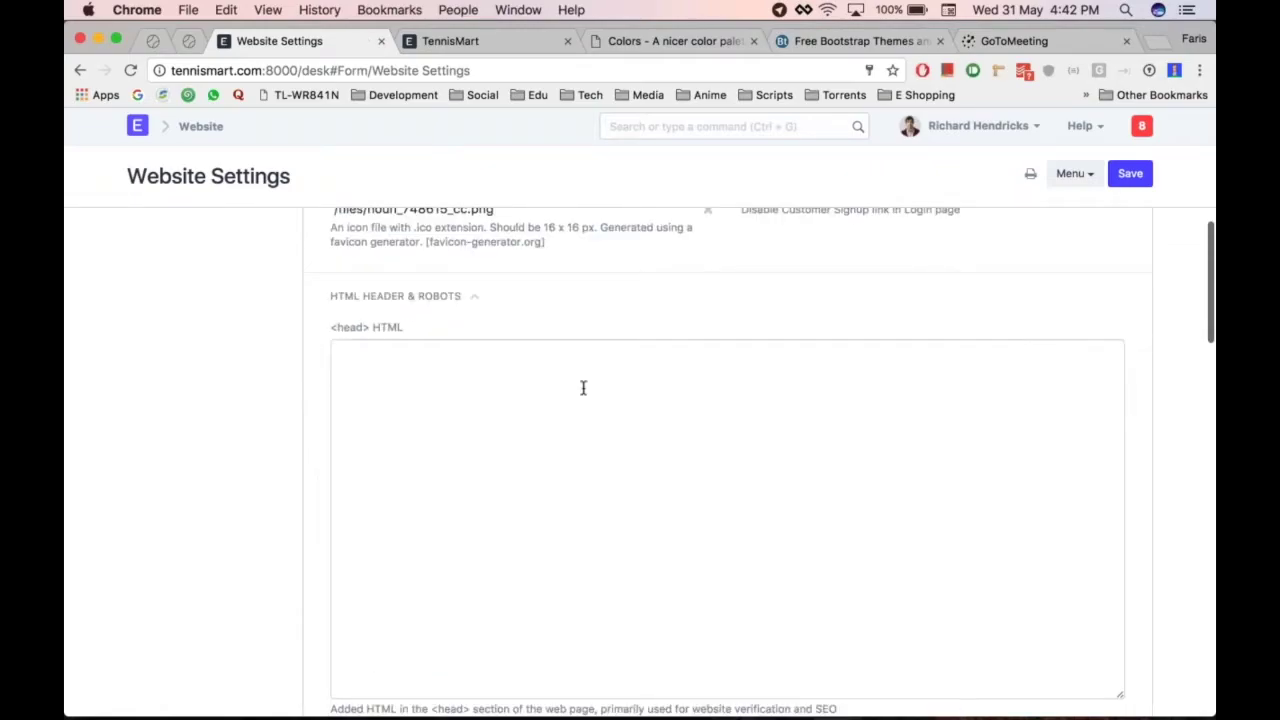
pyautogui.scroll(-3, 583, 388)
pyautogui.scroll(2, 526, 351)
pyautogui.click(497, 338)
# Review the empty Robots.txt field, leaving it blank
pyautogui.scroll(1, 506, 431)
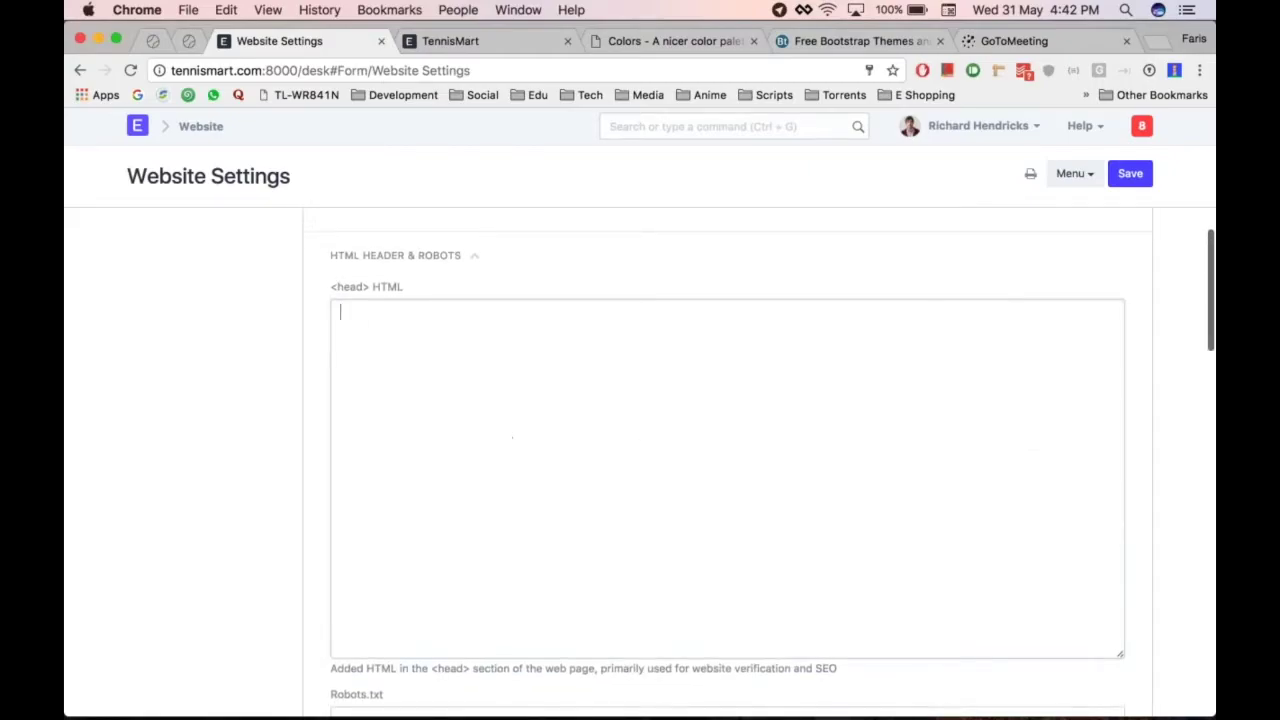
pyautogui.scroll(-3, 275, 518)
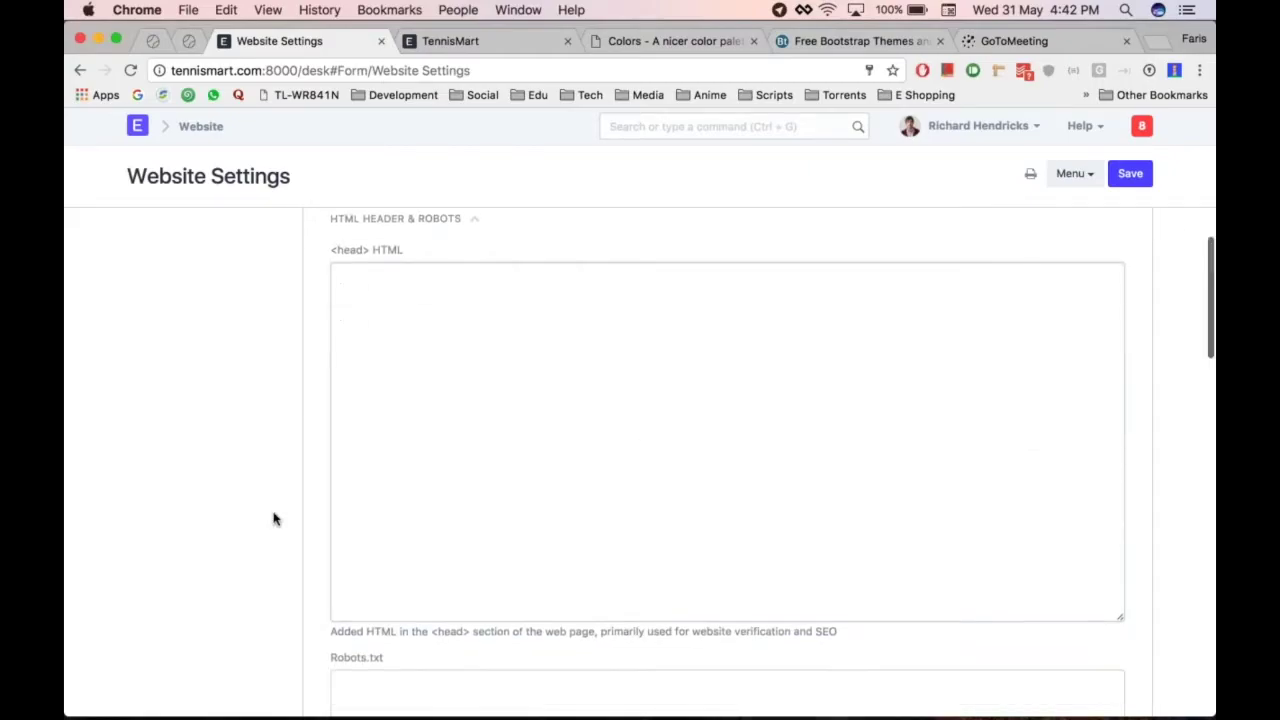
pyautogui.scroll(-3, 275, 518)
pyautogui.scroll(2, 275, 518)
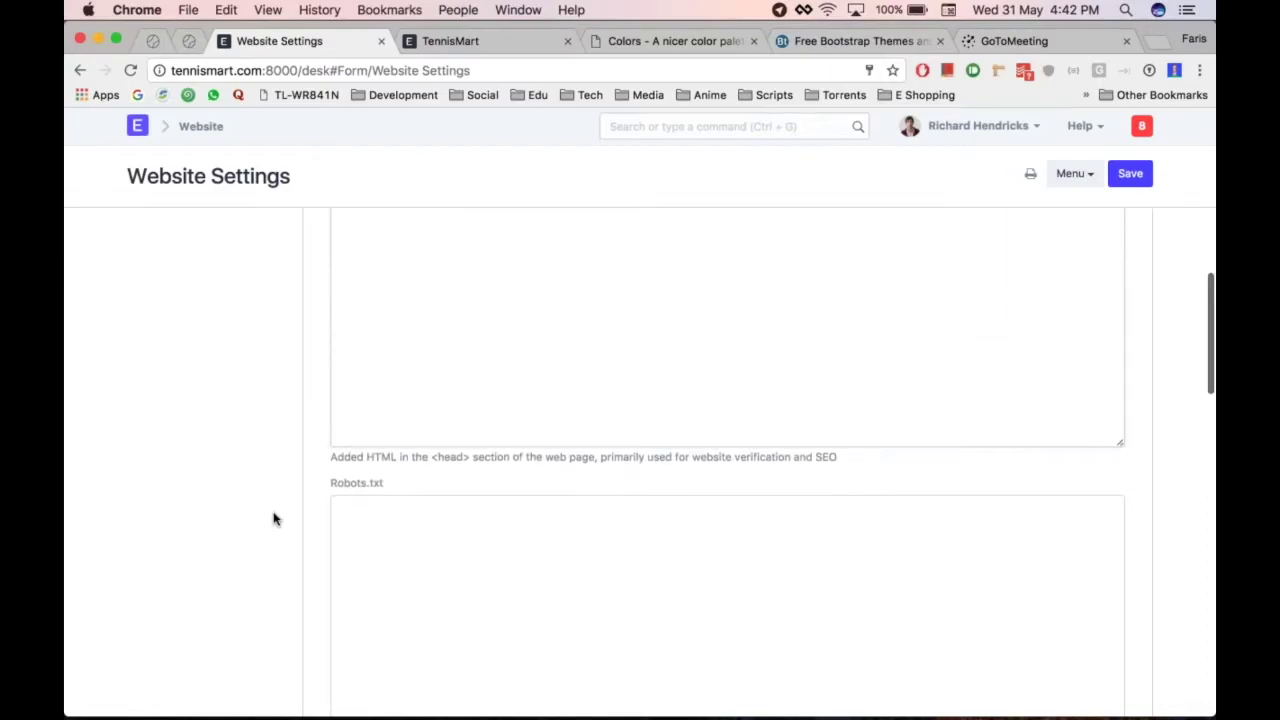
pyautogui.scroll(-2, 275, 518)
pyautogui.click(503, 434)
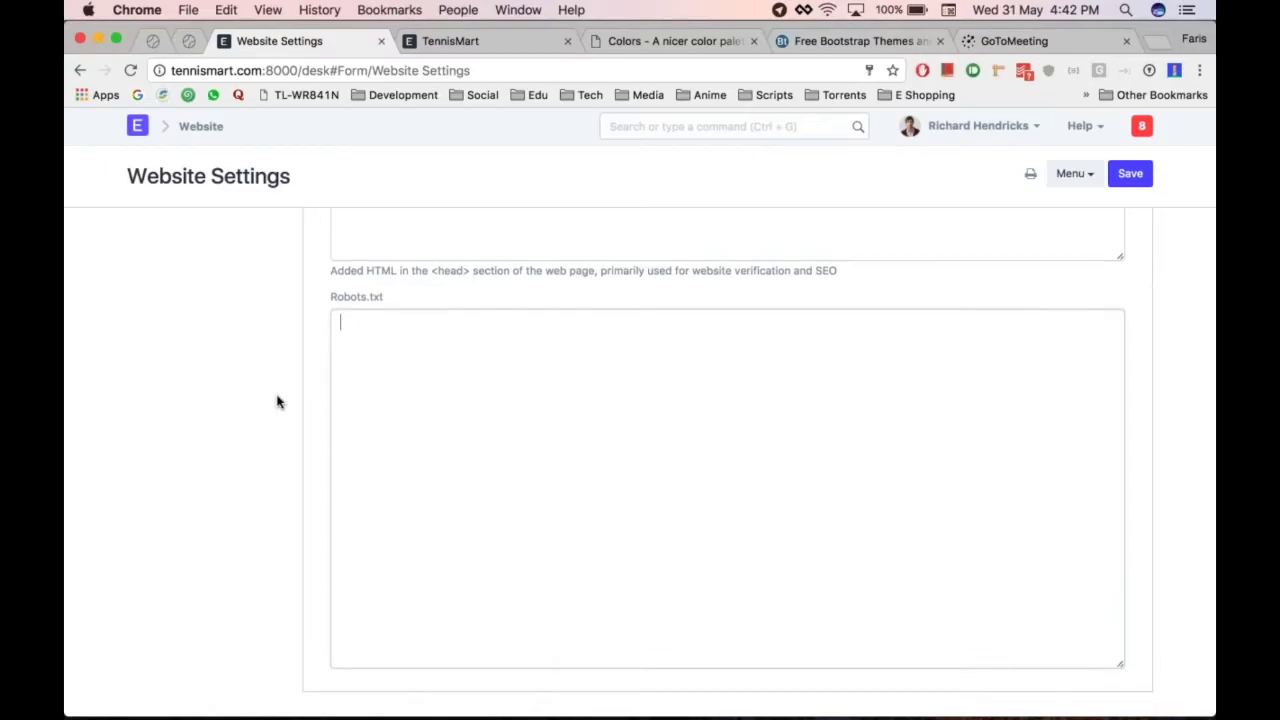
pyautogui.scroll(-3, 277, 400)
pyautogui.scroll(1, 389, 374)
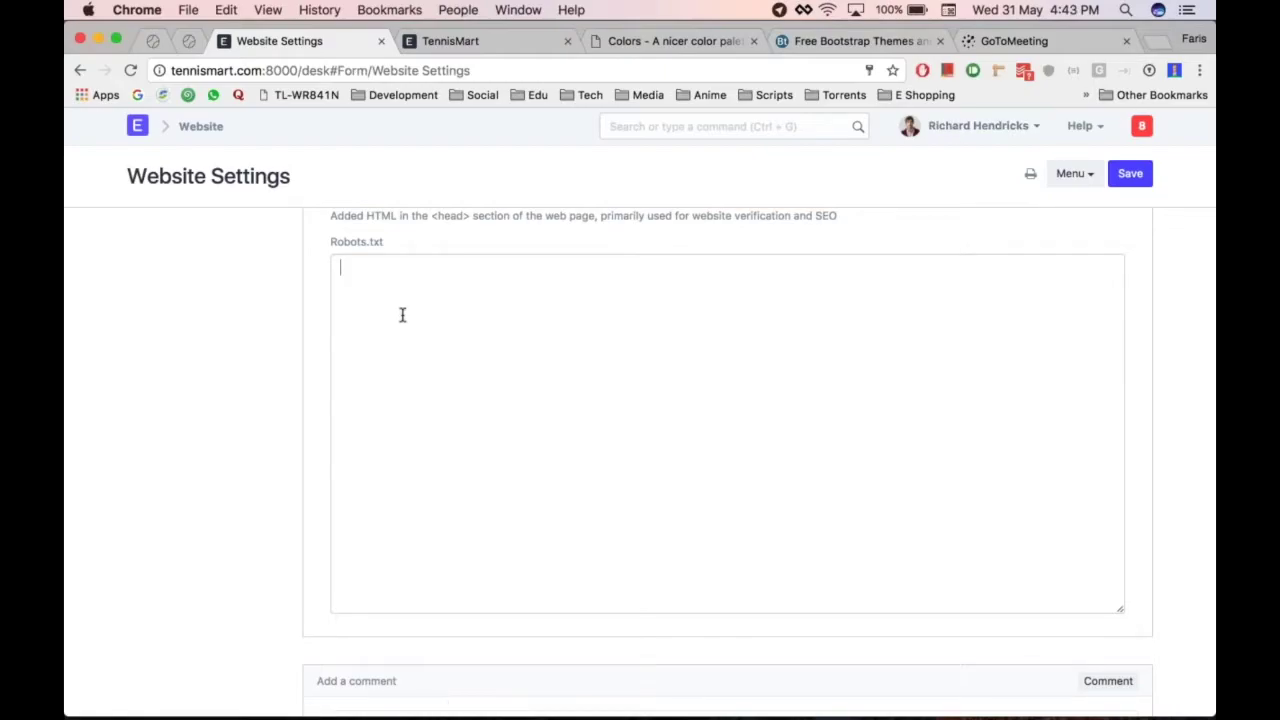
pyautogui.scroll(-1, 728, 430)
pyautogui.scroll(-3, 728, 430)
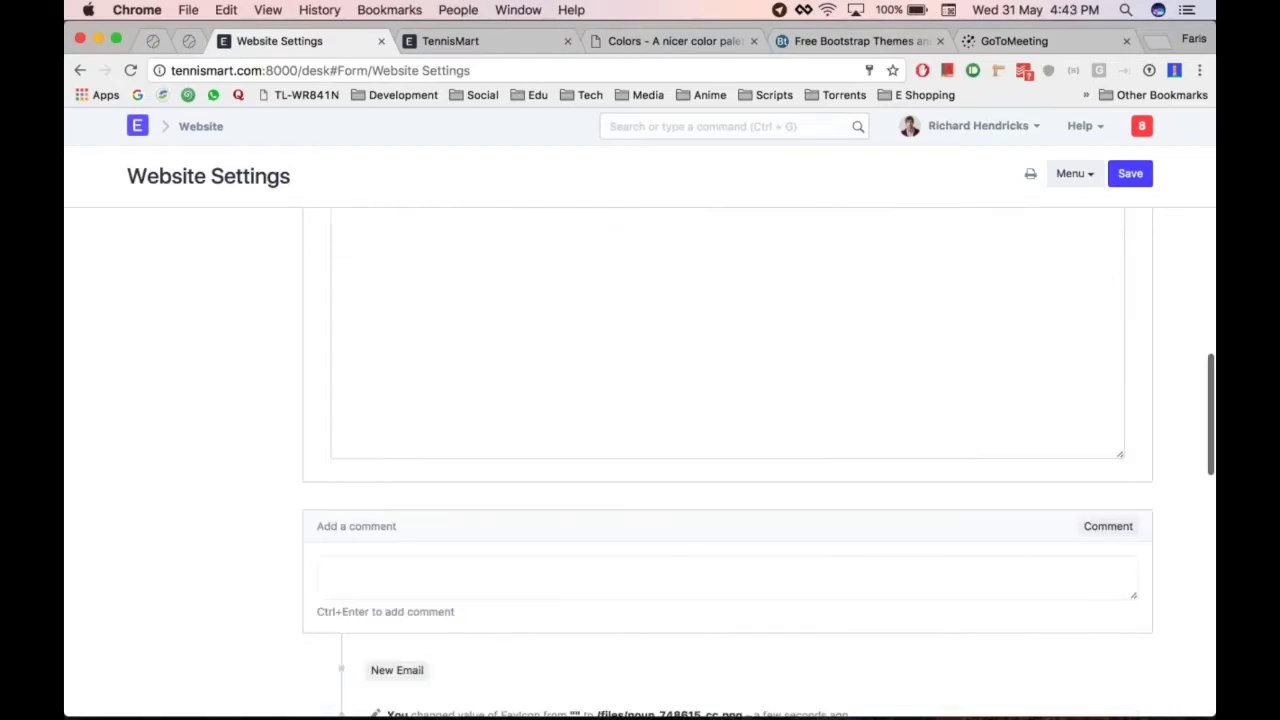
pyautogui.scroll(15, 728, 430)
pyautogui.scroll(-10, 414, 543)
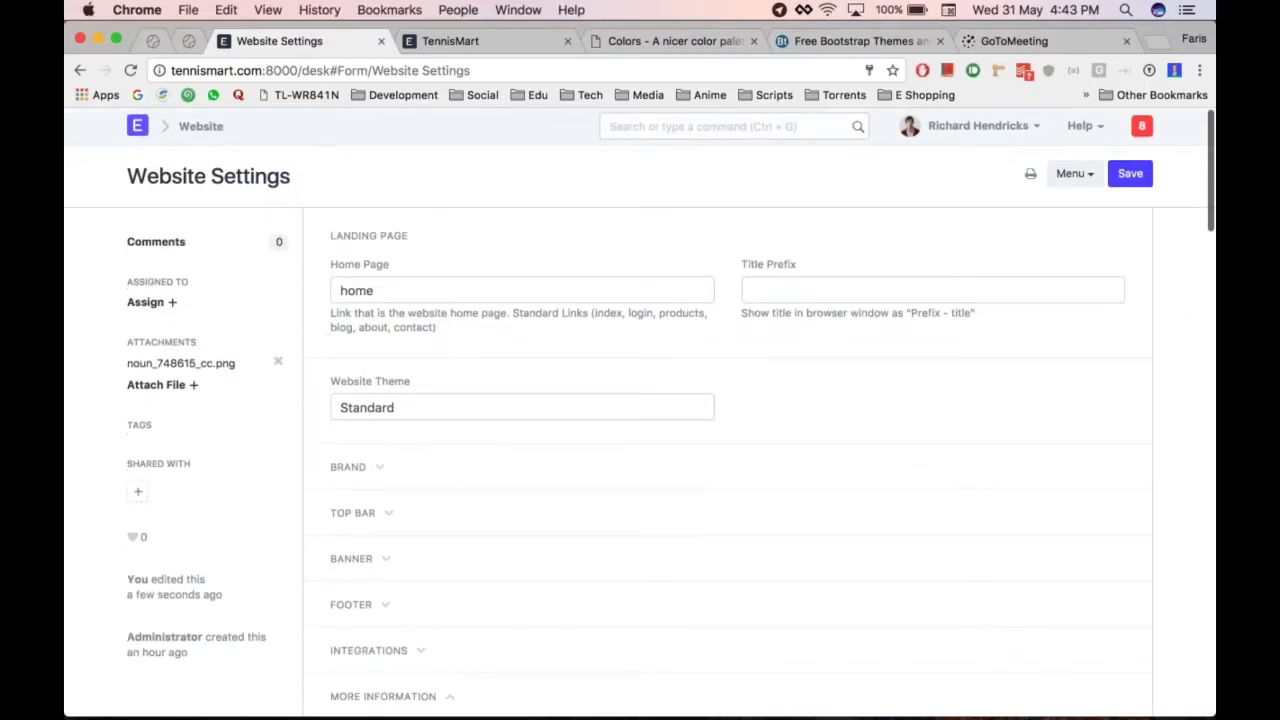
pyautogui.click(477, 517)
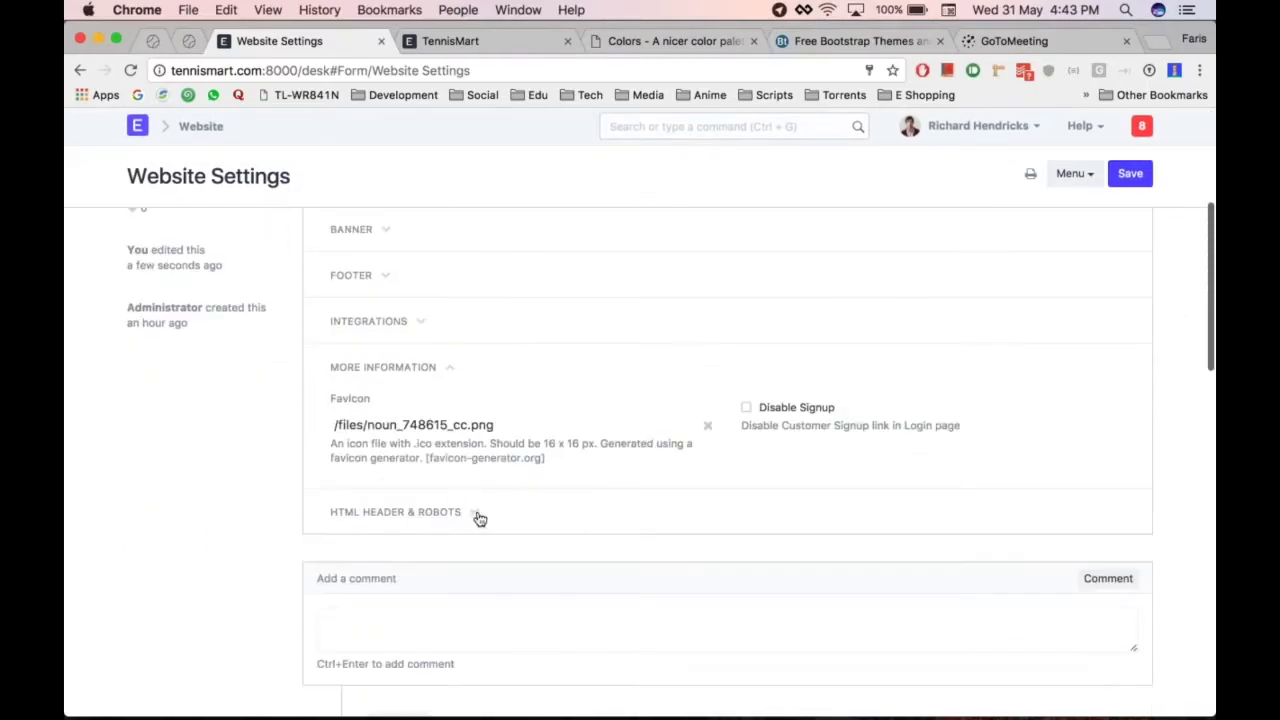
pyautogui.scroll(8, 477, 517)
pyautogui.hotkey('ctrl', 'Tab')
pyautogui.press('super+r')
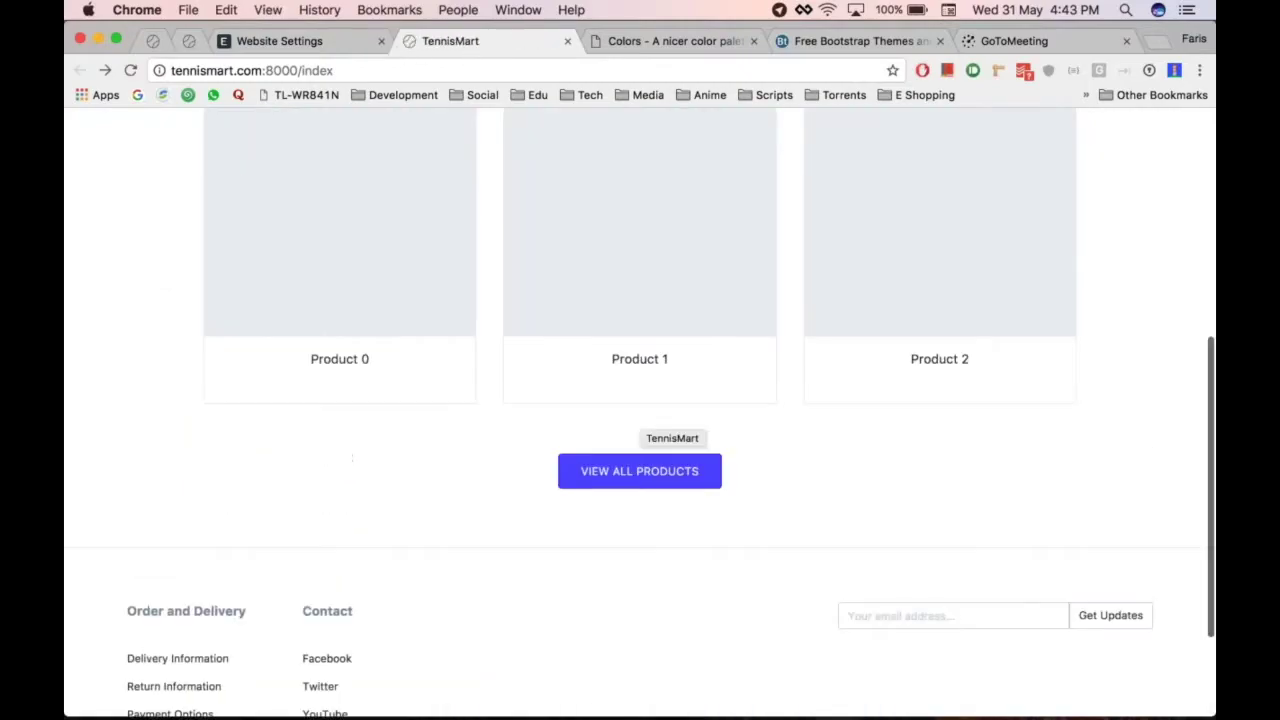
pyautogui.hotkey('ctrl', 'shift', 'Tab')
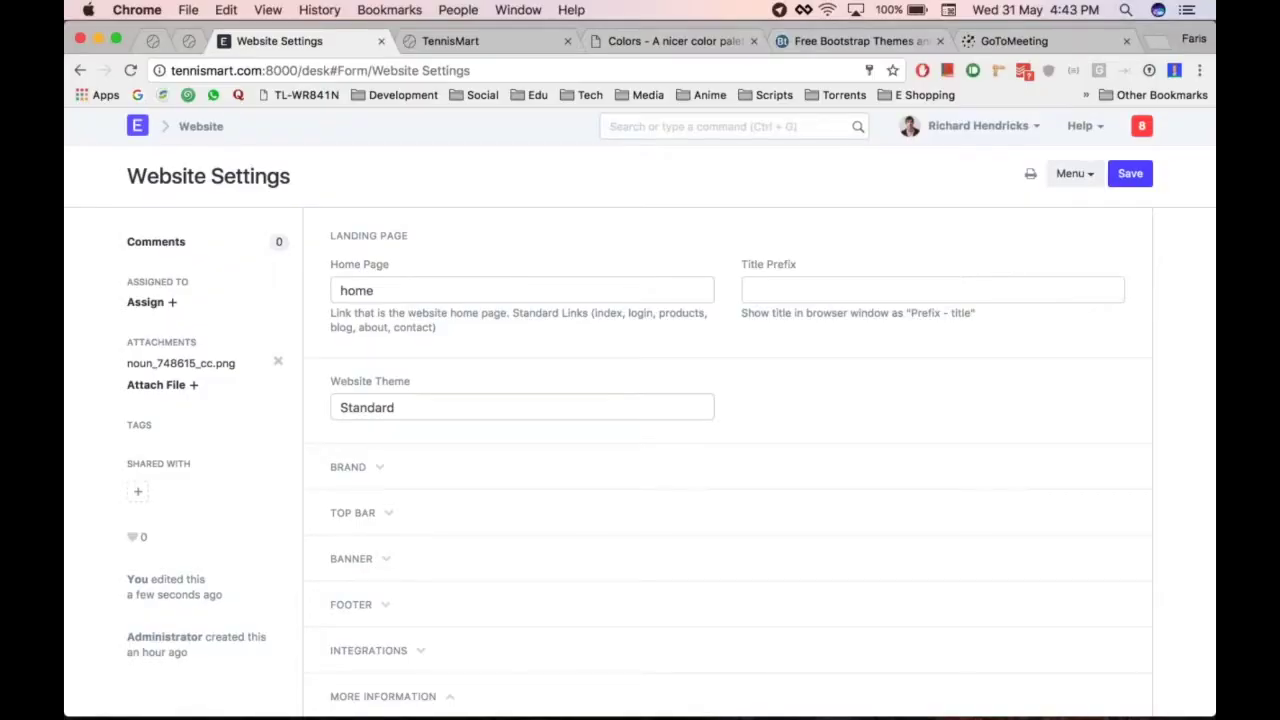
pyautogui.click(545, 416)
# Replace the Standard theme with a new website theme named Tennis Theme and save it
pyautogui.doubleClick(622, 408)
pyautogui.press('BackSpace')
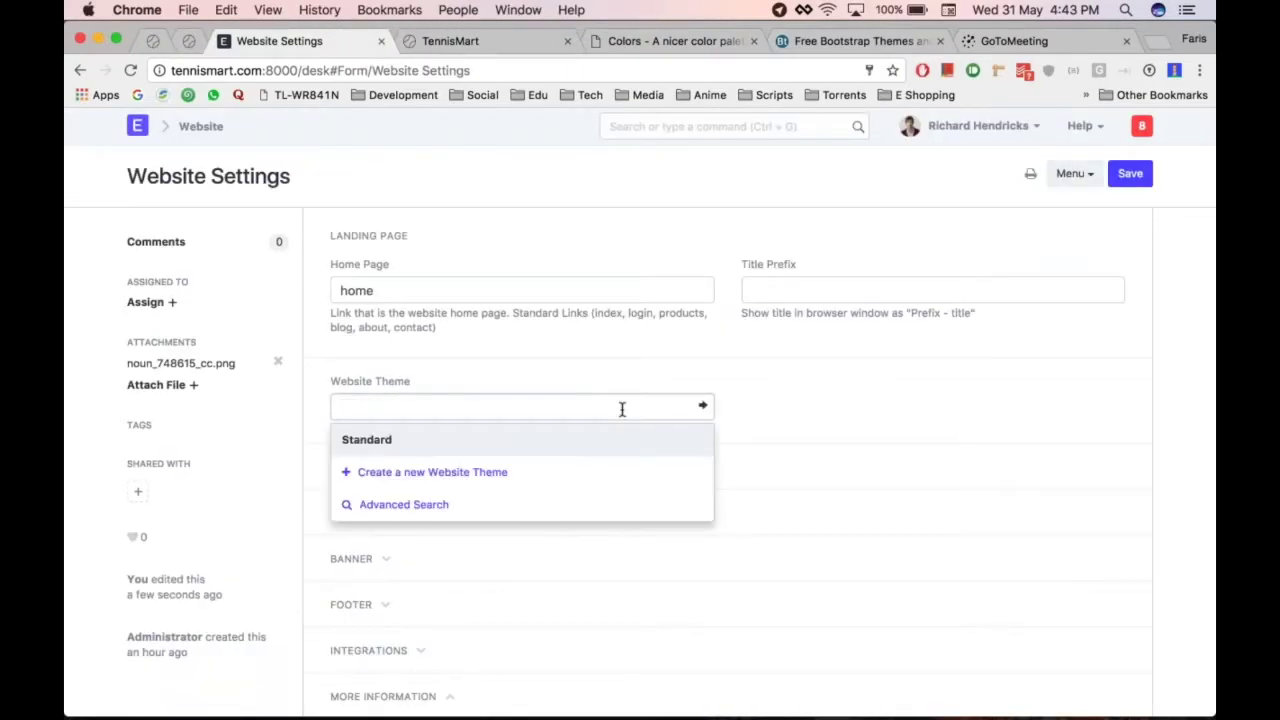
pyautogui.press('Escape')
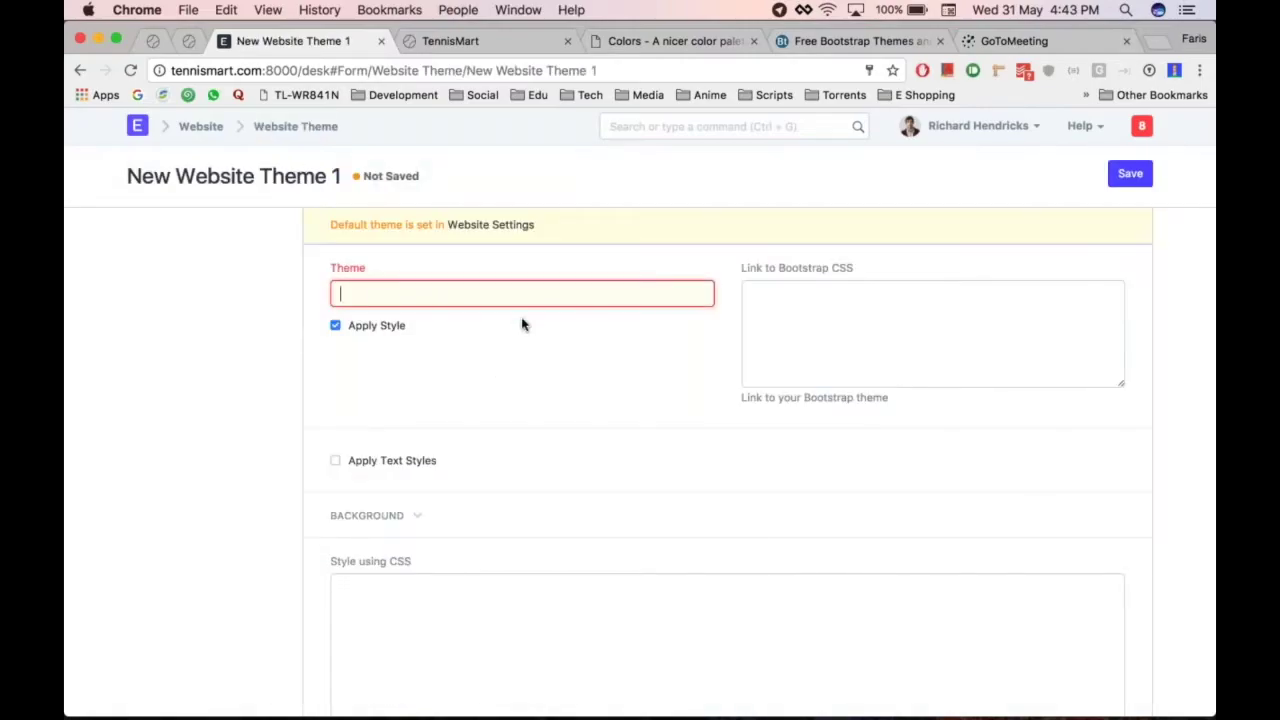
pyautogui.write('Tennis THeme')
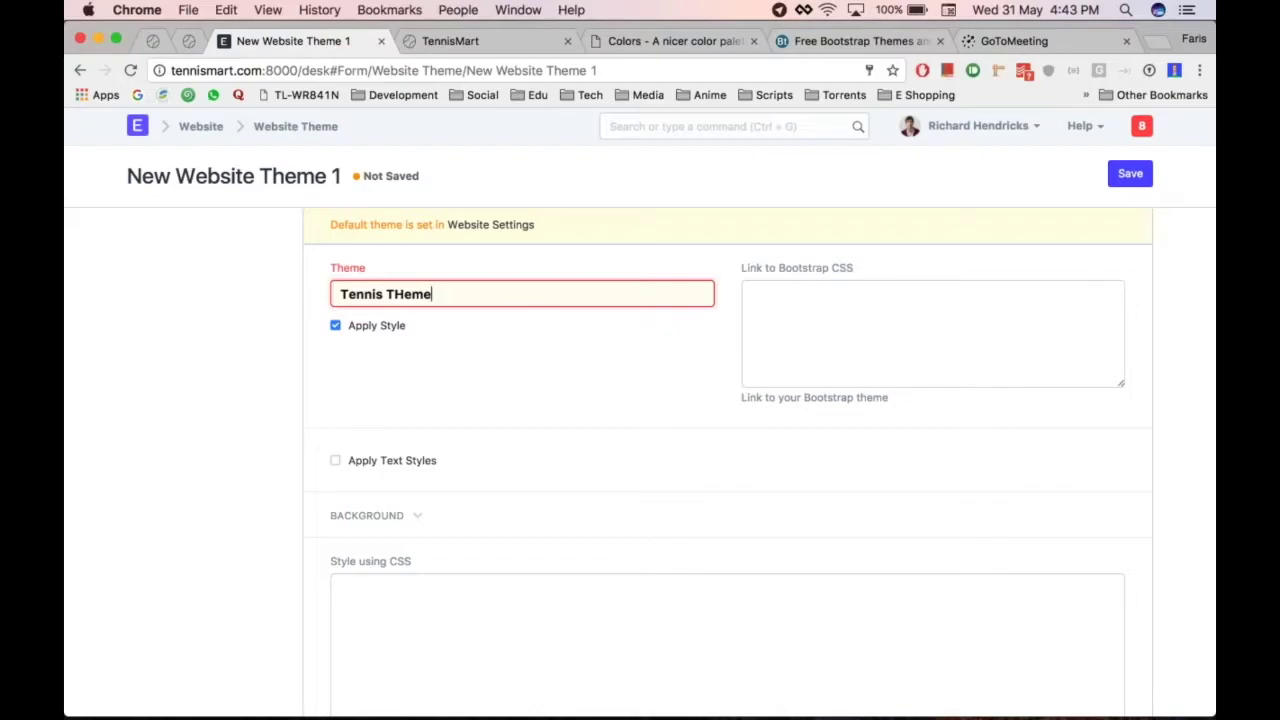
pyautogui.press('Left')
pyautogui.press('Left')
pyautogui.press('Left')
pyautogui.press('BackSpace')
pyautogui.write('h')
pyautogui.press('super+s')
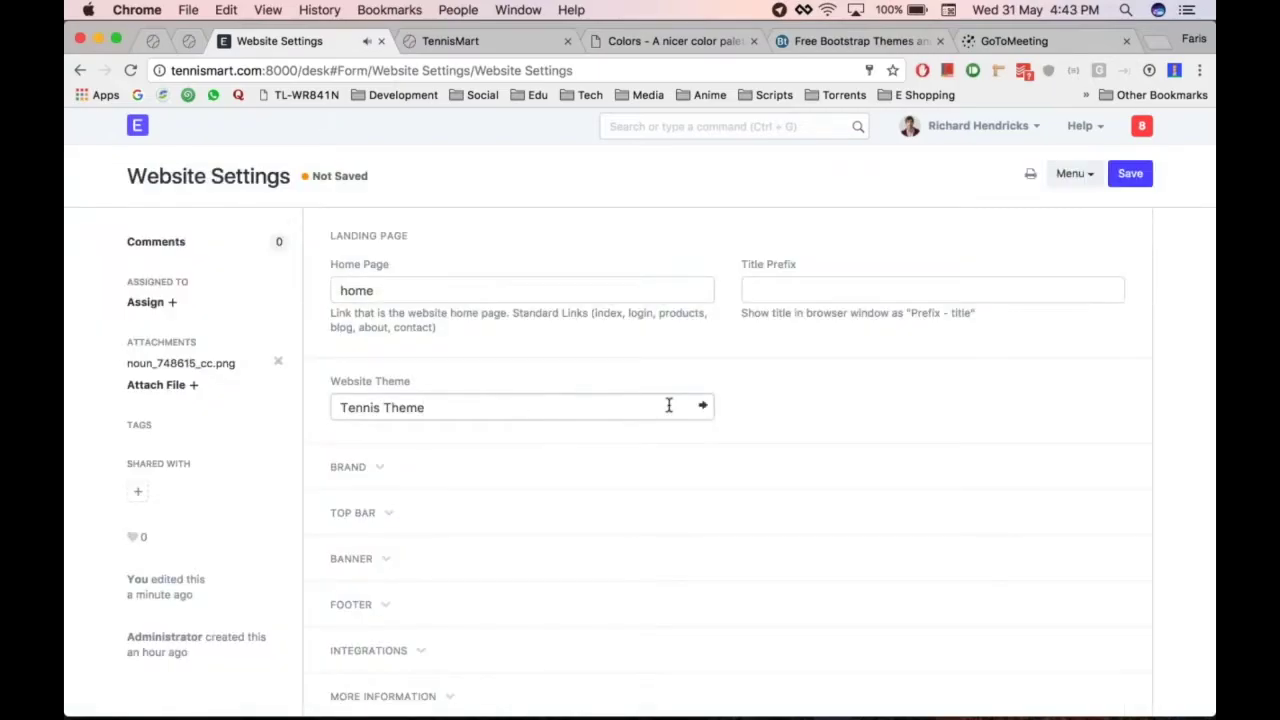
# Open Tennis Theme and turn on Apply Text Styles, leaving the font size blank
pyautogui.click(704, 408)
pyautogui.scroll(-2, 536, 388)
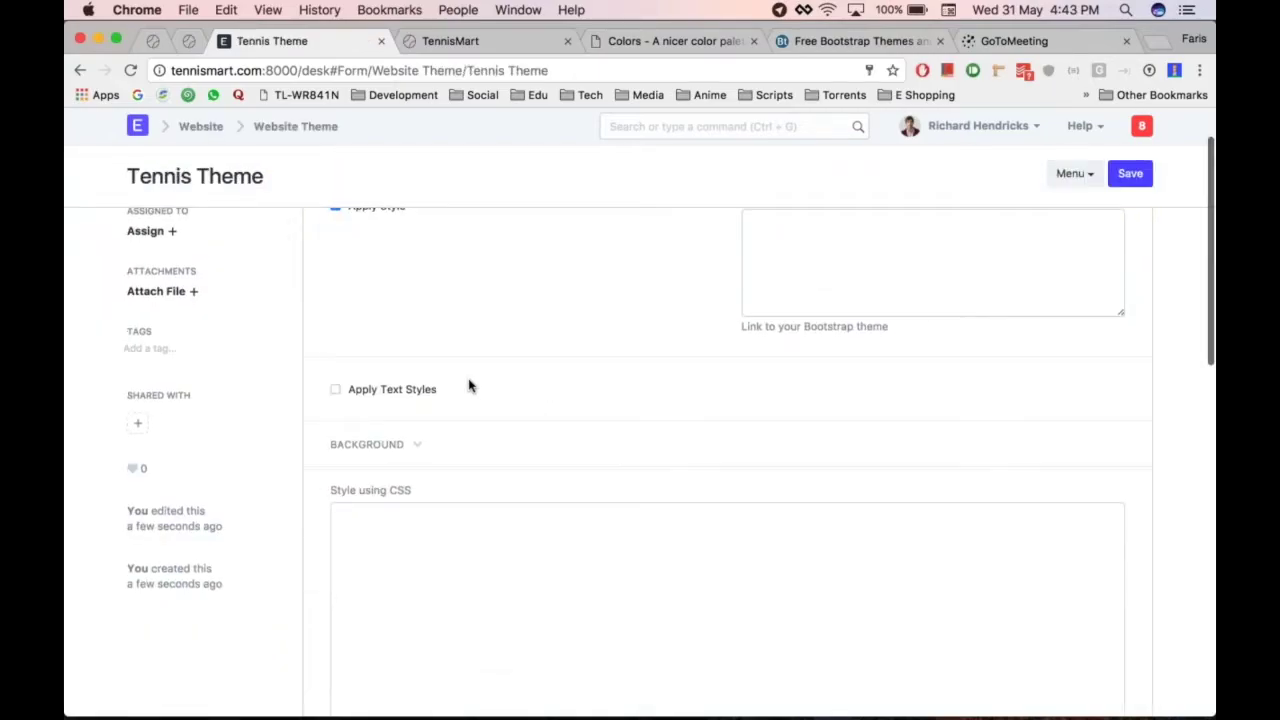
pyautogui.click(392, 389)
pyautogui.scroll(-2, 590, 380)
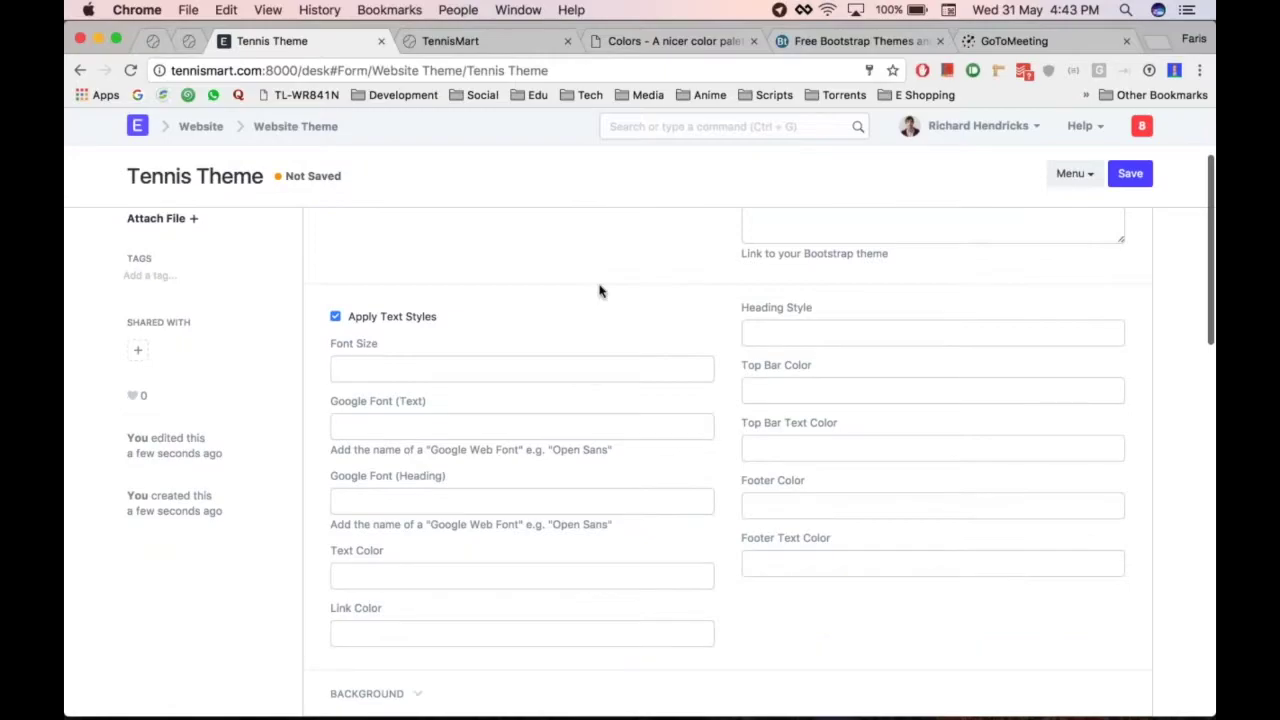
pyautogui.scroll(-2, 600, 289)
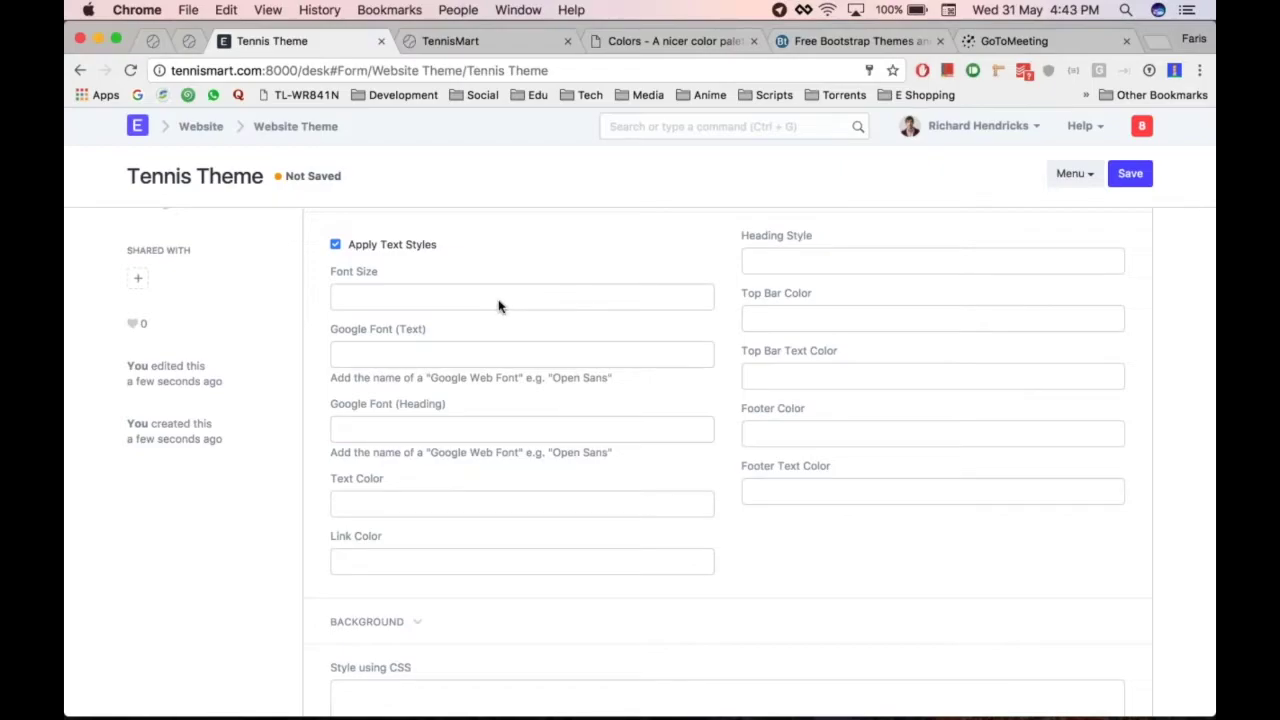
pyautogui.click(444, 298)
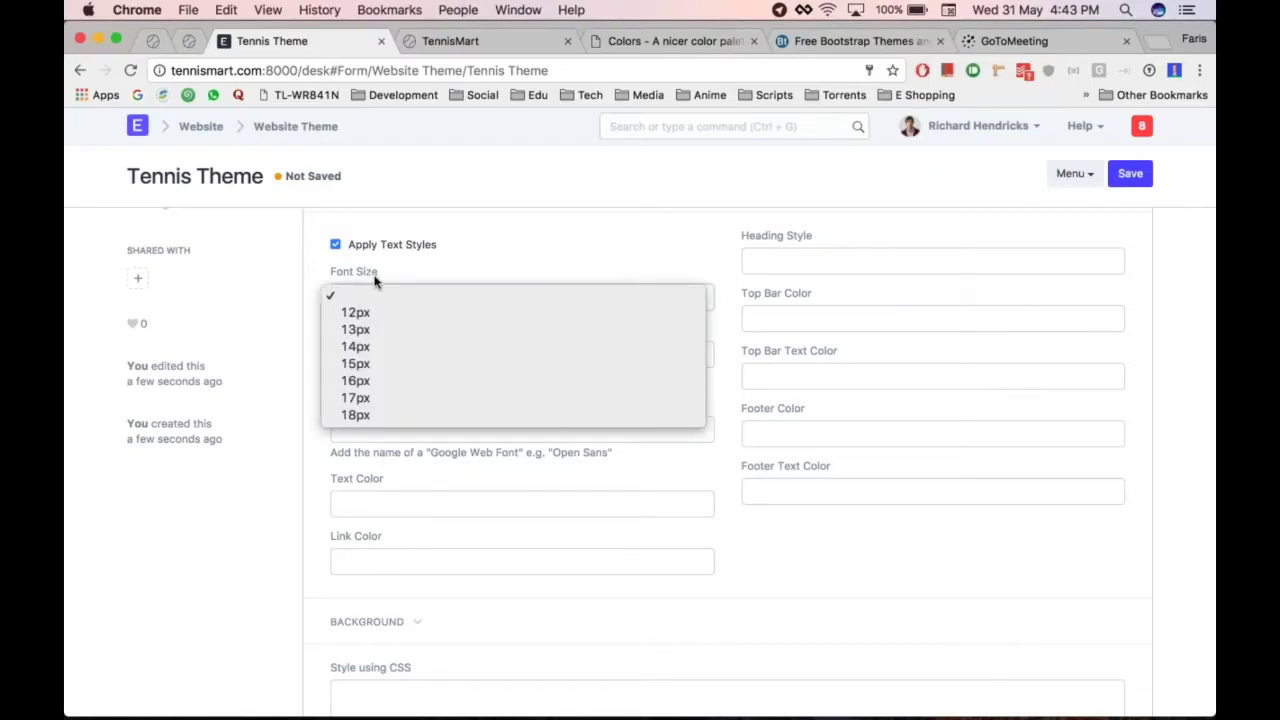
pyautogui.click(455, 290)
# Set both Google Font (Text) and Google Font (Heading) to Istok Web and save
pyautogui.click(391, 357)
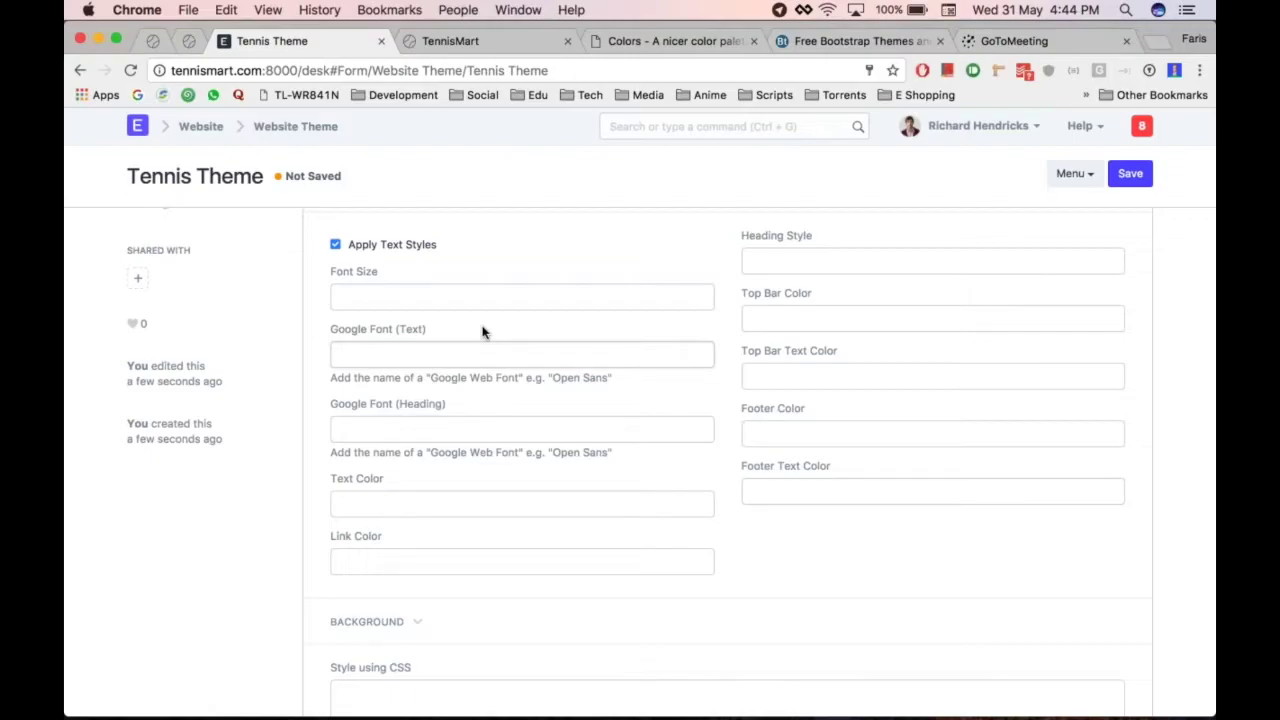
pyautogui.write('Istok Web')
pyautogui.click(399, 424)
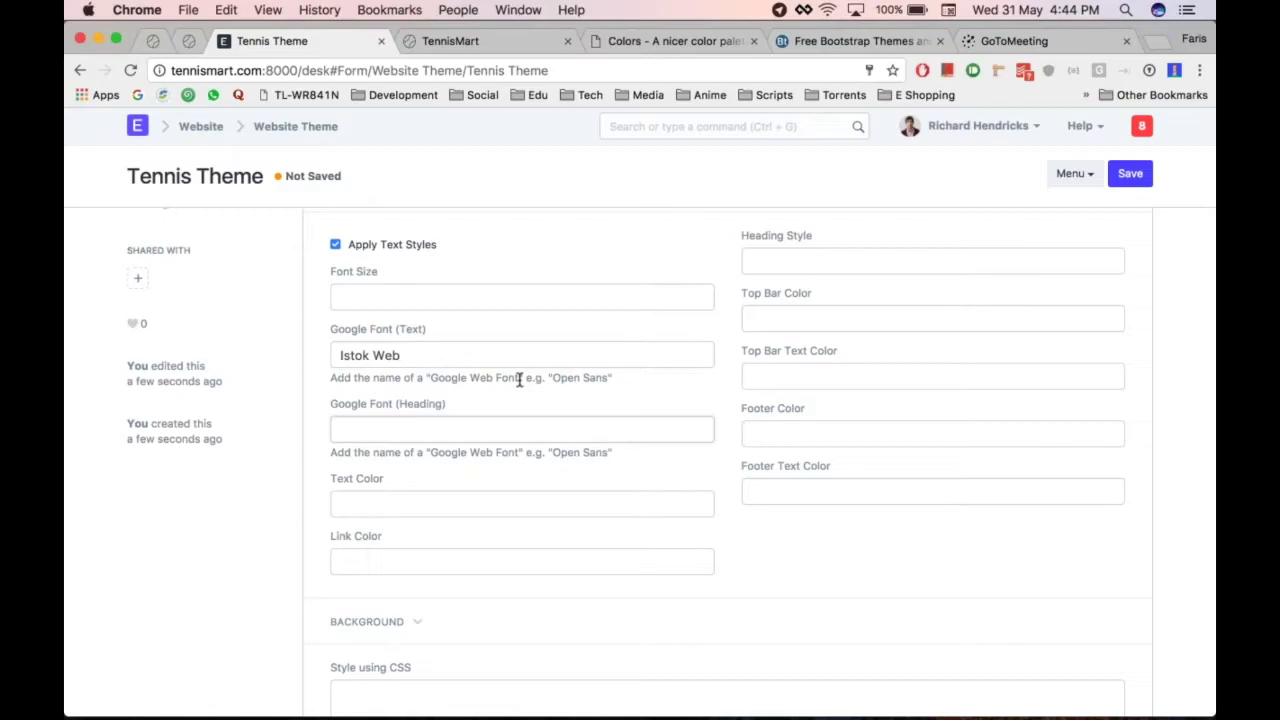
pyautogui.click(448, 358)
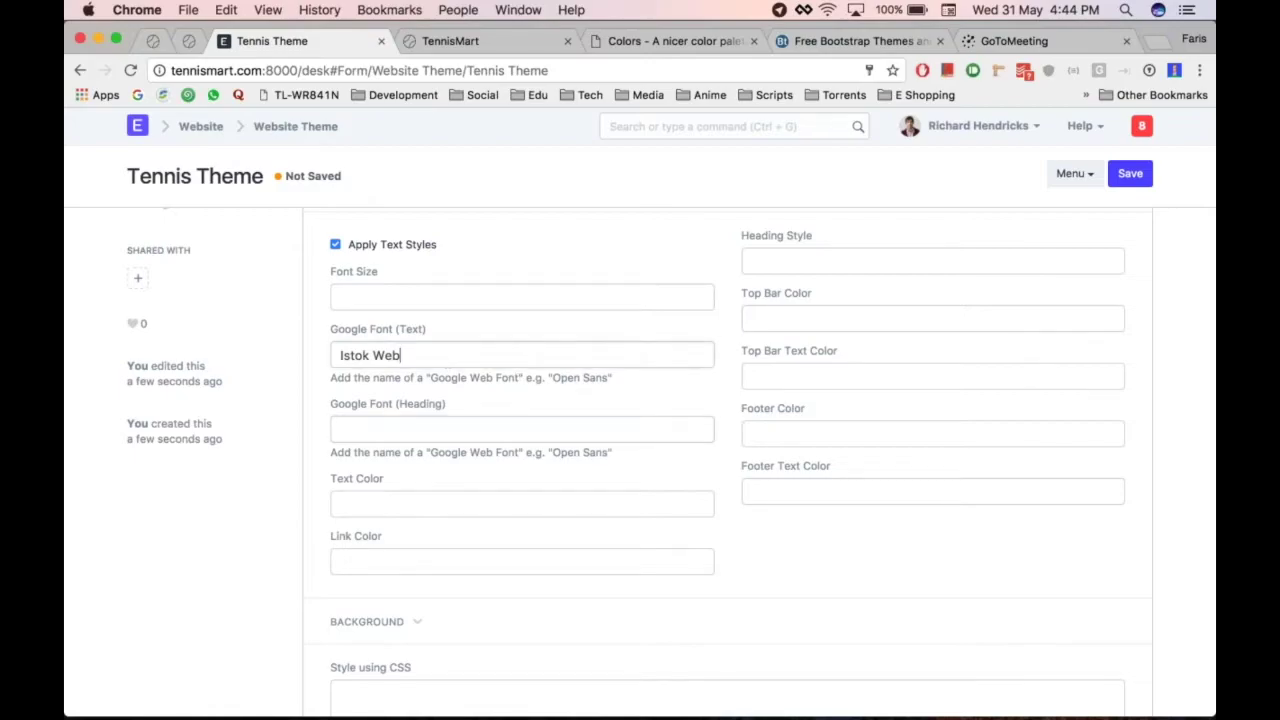
pyautogui.press('super+a')
pyautogui.press('Tab')
pyautogui.write('Istok Web')
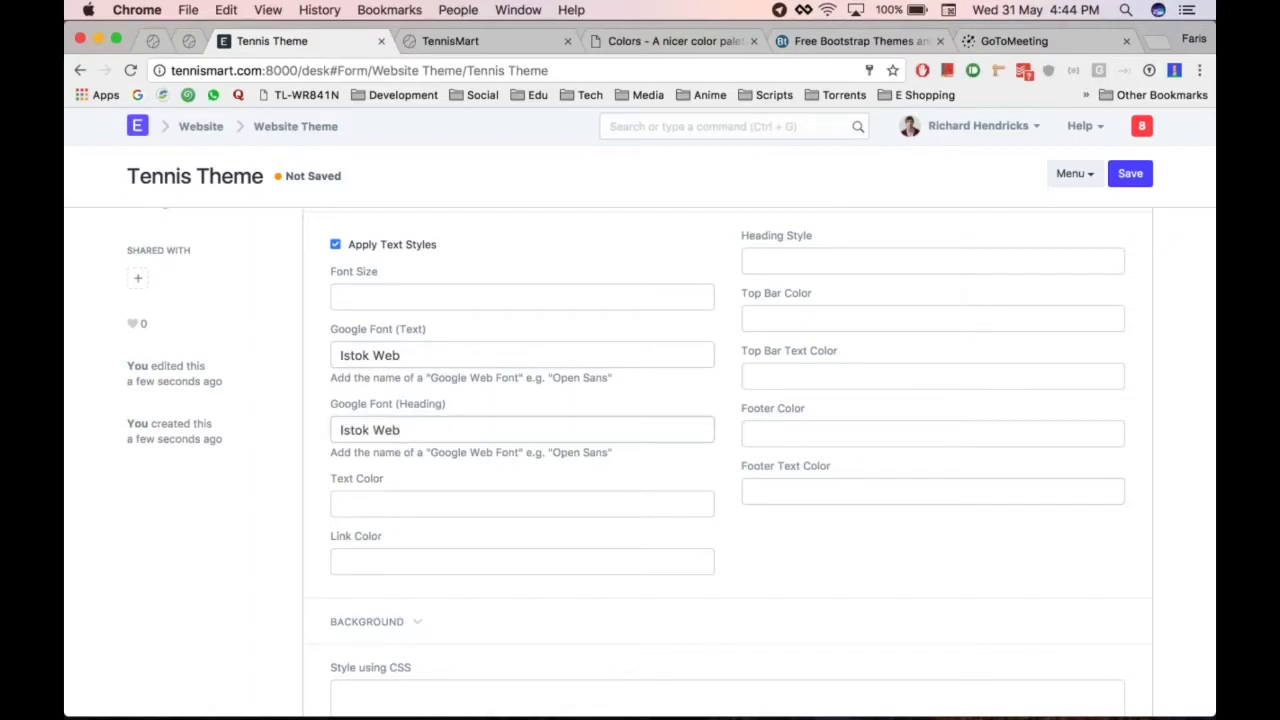
pyautogui.click(486, 470)
pyautogui.press('super+s')
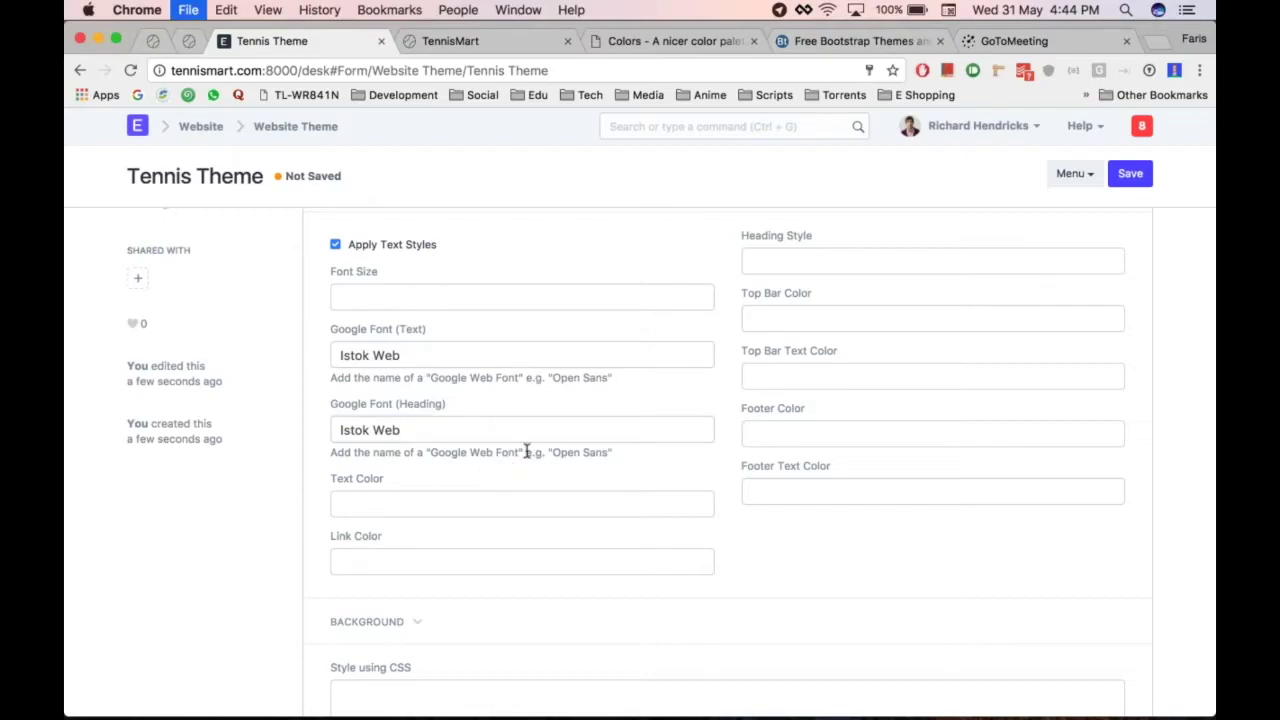
# Search the web for 'google web fonts' and open fonts.google.com from the results
pyautogui.press('super+t')
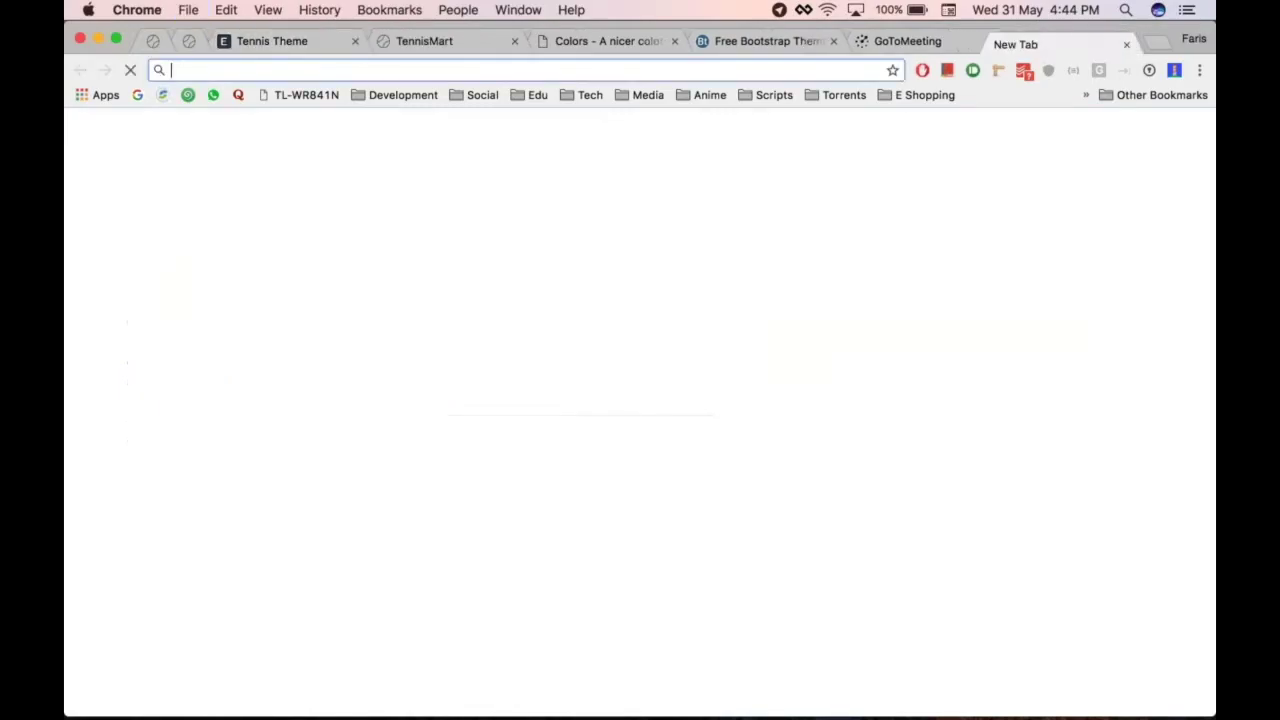
pyautogui.write('f')
pyautogui.press('Delete')
pyautogui.press('BackSpace')
pyautogui.write('google we')
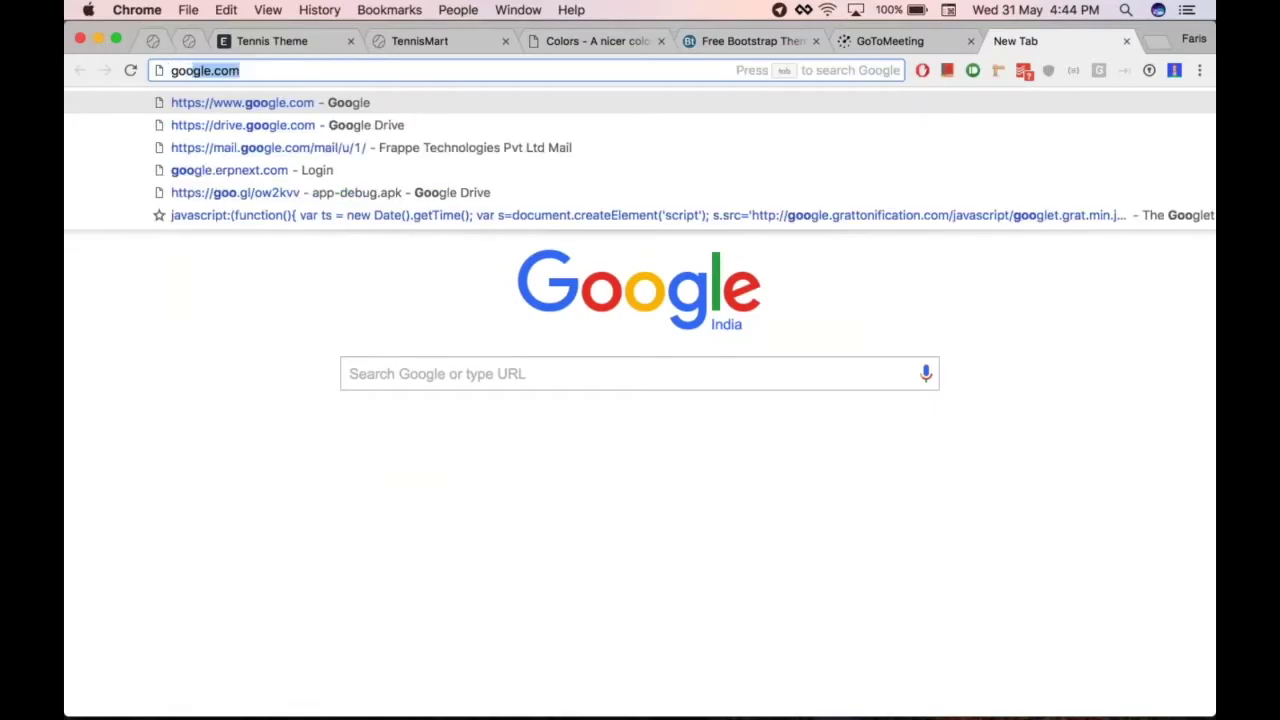
pyautogui.write('b')
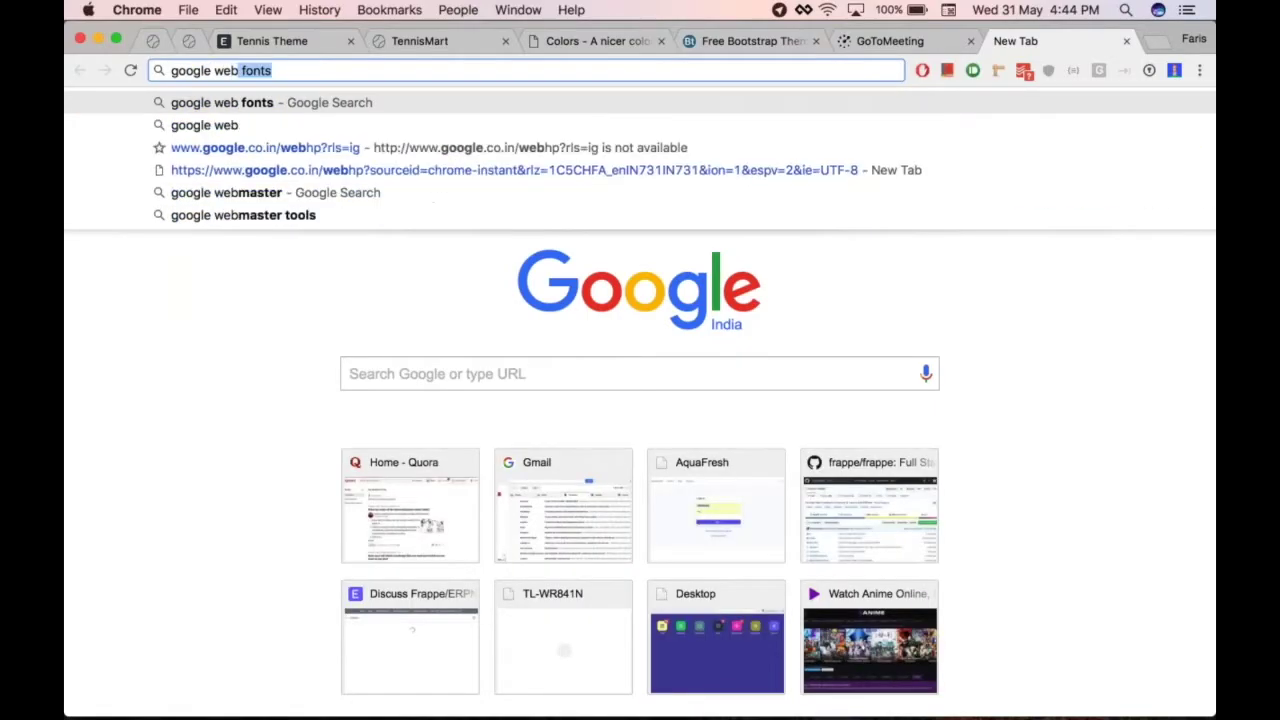
pyautogui.press('Return')
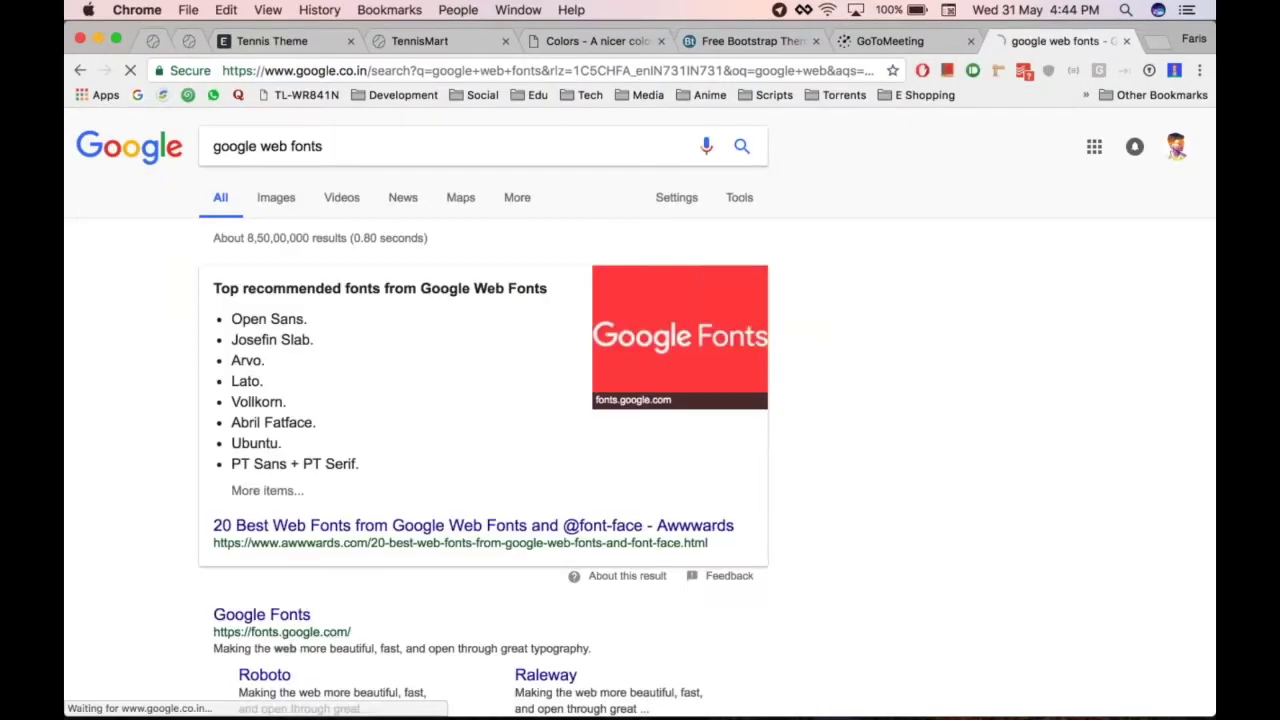
pyautogui.scroll(-1, 400, 520)
pyautogui.click(507, 494)
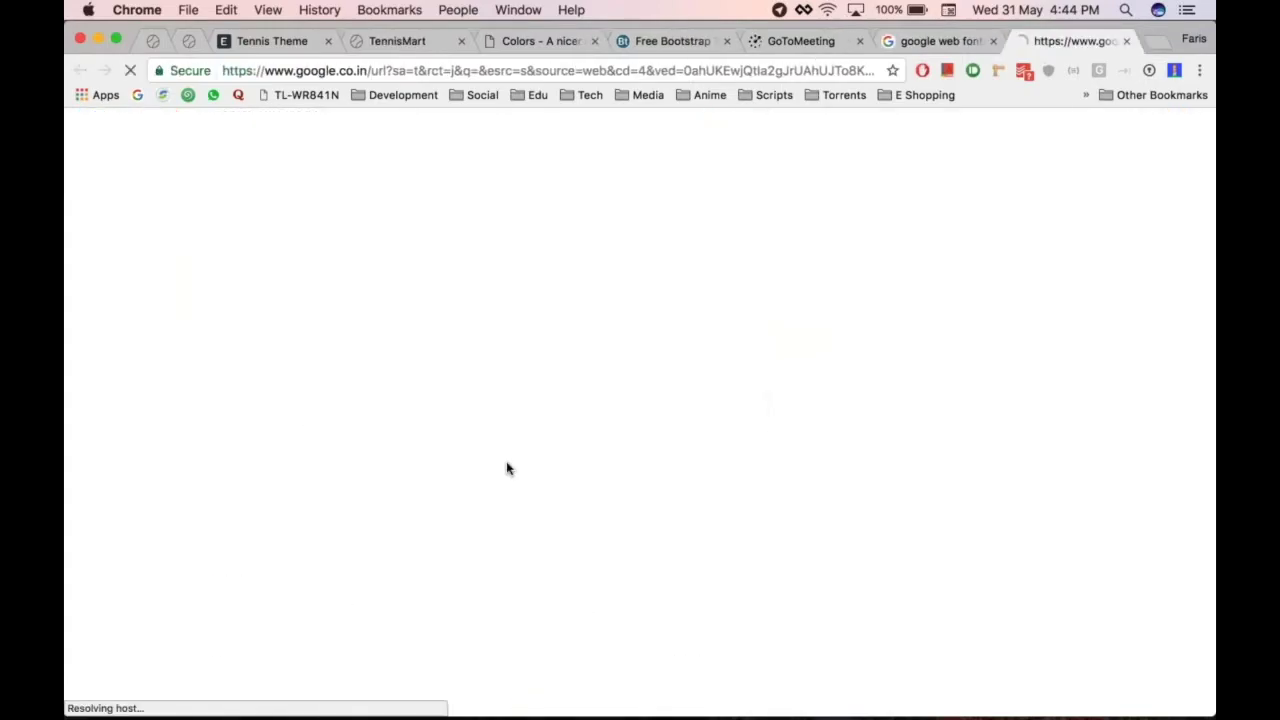
# Close the search results tab and go back to the Tennis Theme form
pyautogui.hotkey('ctrl', 'shift', 'Tab')
pyautogui.press('super+w')
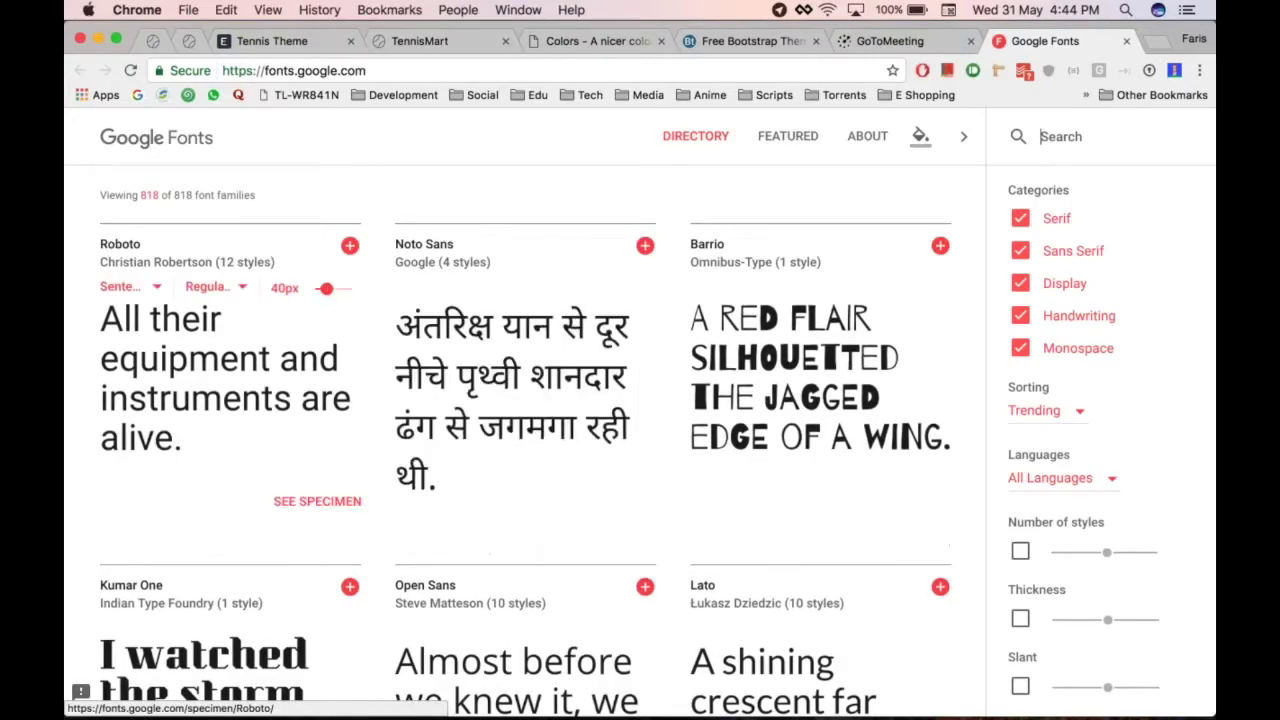
pyautogui.moveTo(400, 248)
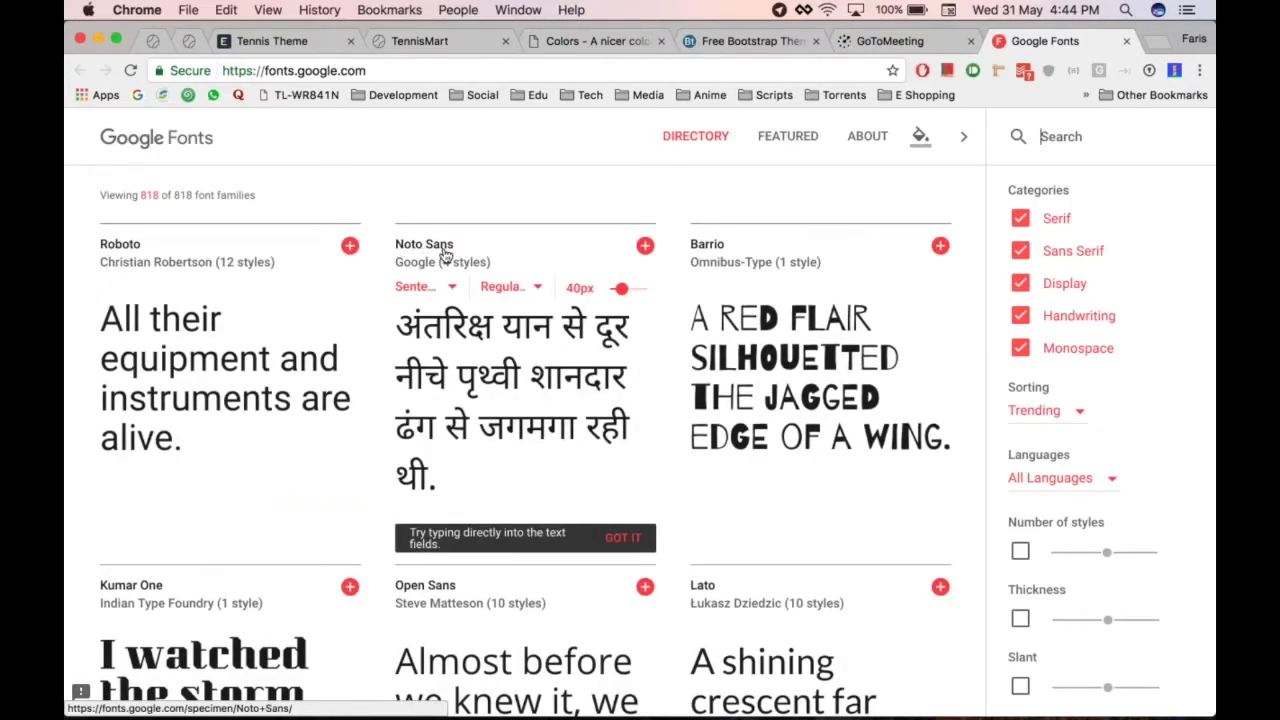
pyautogui.hotkey('ctrl', 'shift', 'Tab')
pyautogui.hotkey('ctrl', 'shift', 'Tab')
pyautogui.hotkey('ctrl', 'shift', 'Tab')
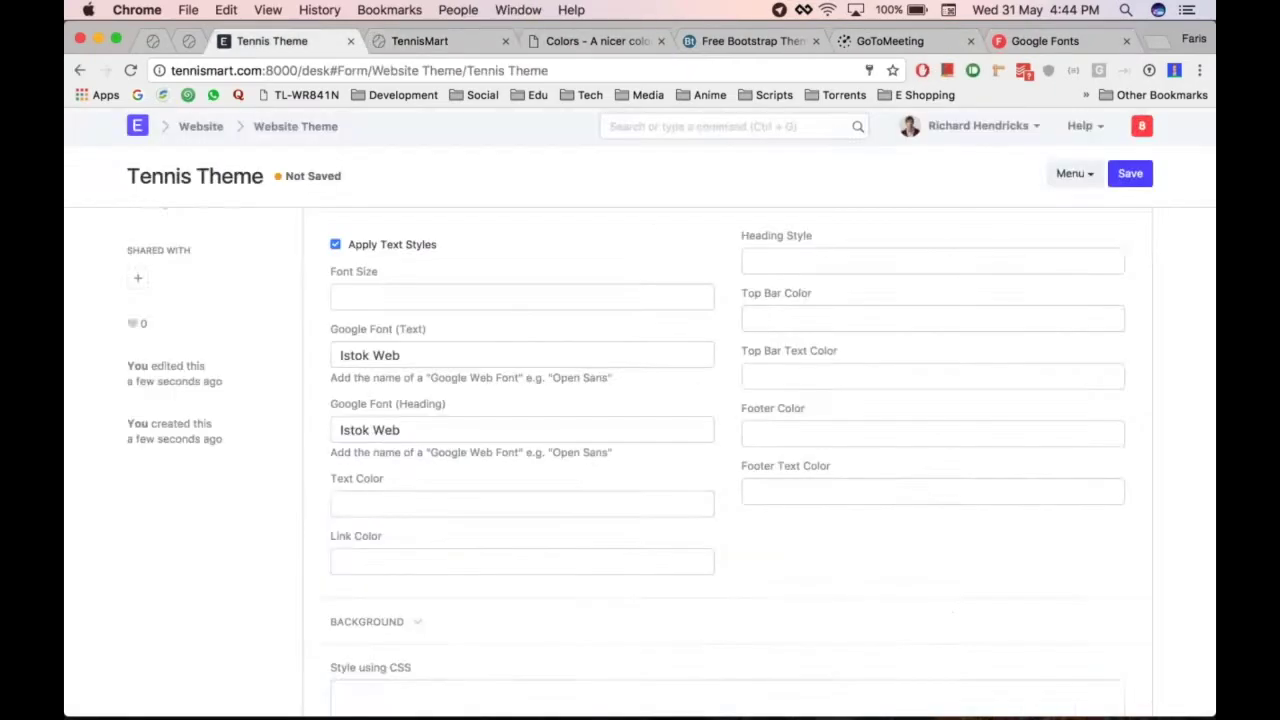
# Save the Tennis Theme with its Istok Web fonts, then reload the TennisMart homepage
pyautogui.scroll(1, 557, 356)
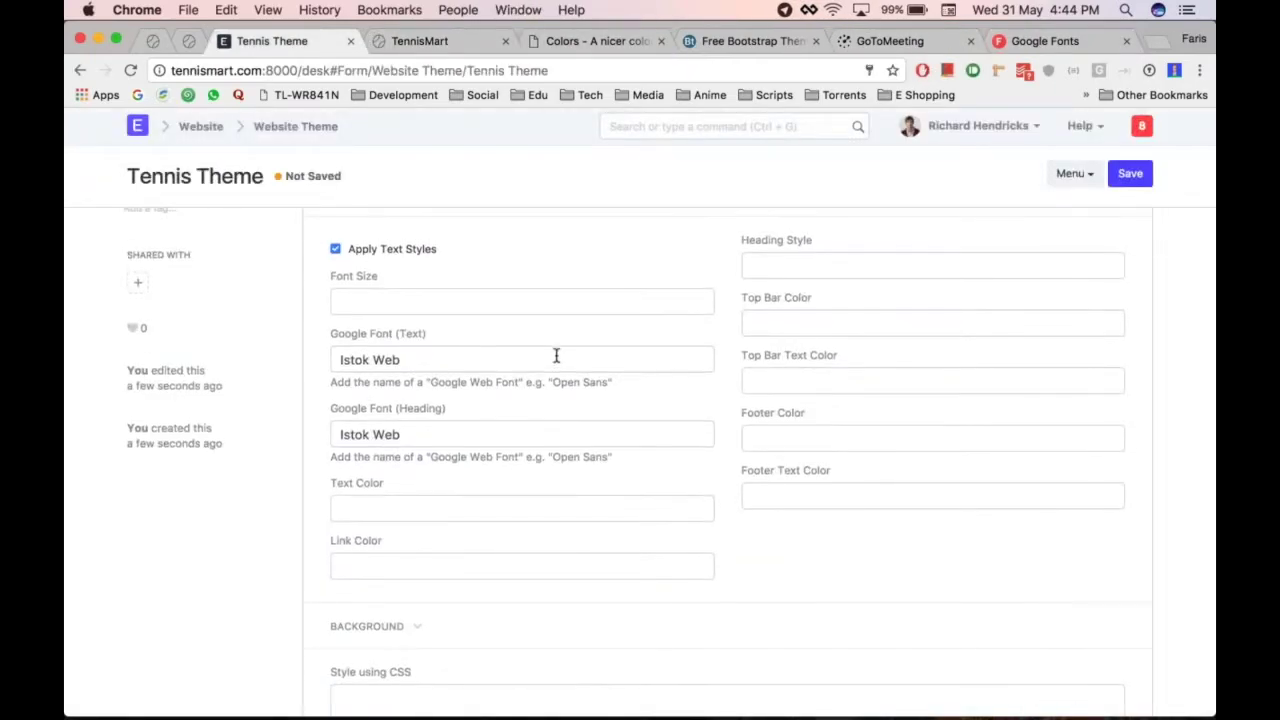
pyautogui.scroll(-1, 450, 379)
pyautogui.scroll(-2, 486, 463)
pyautogui.scroll(1, 637, 437)
pyautogui.hotkey('ctrl', 's')
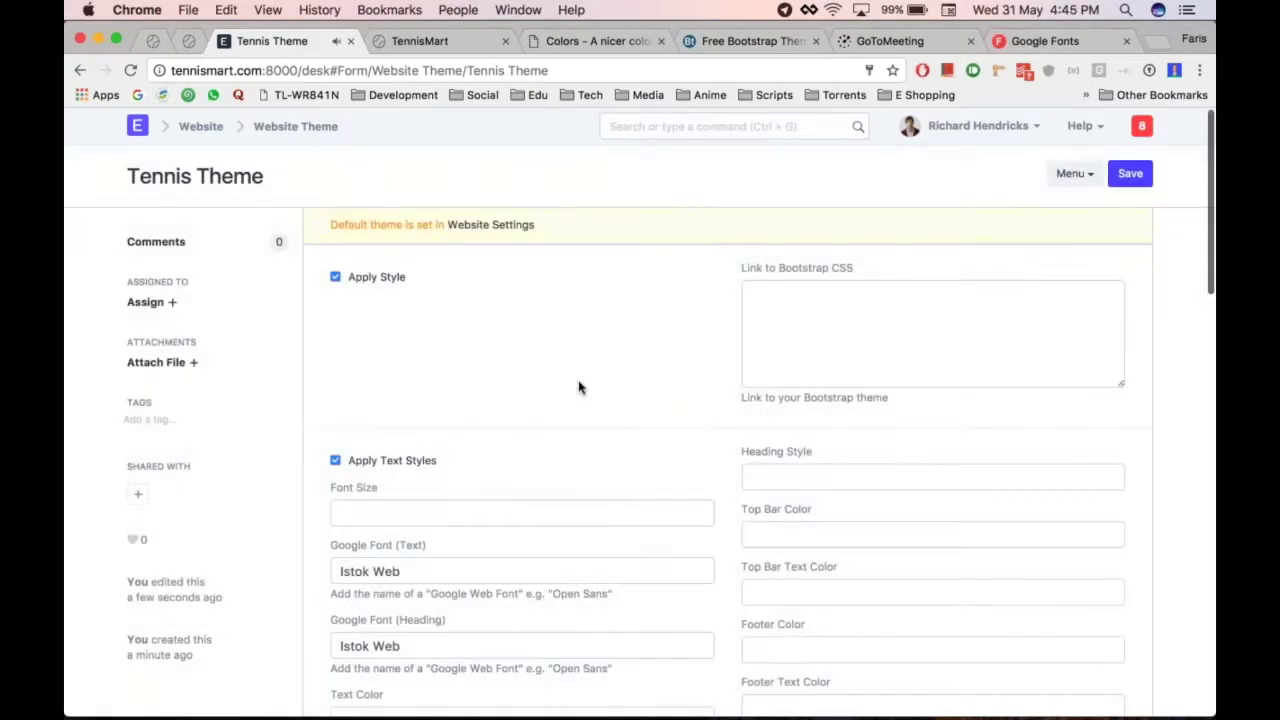
pyautogui.hotkey('ctrl', 'Tab')
pyautogui.press('super+r')
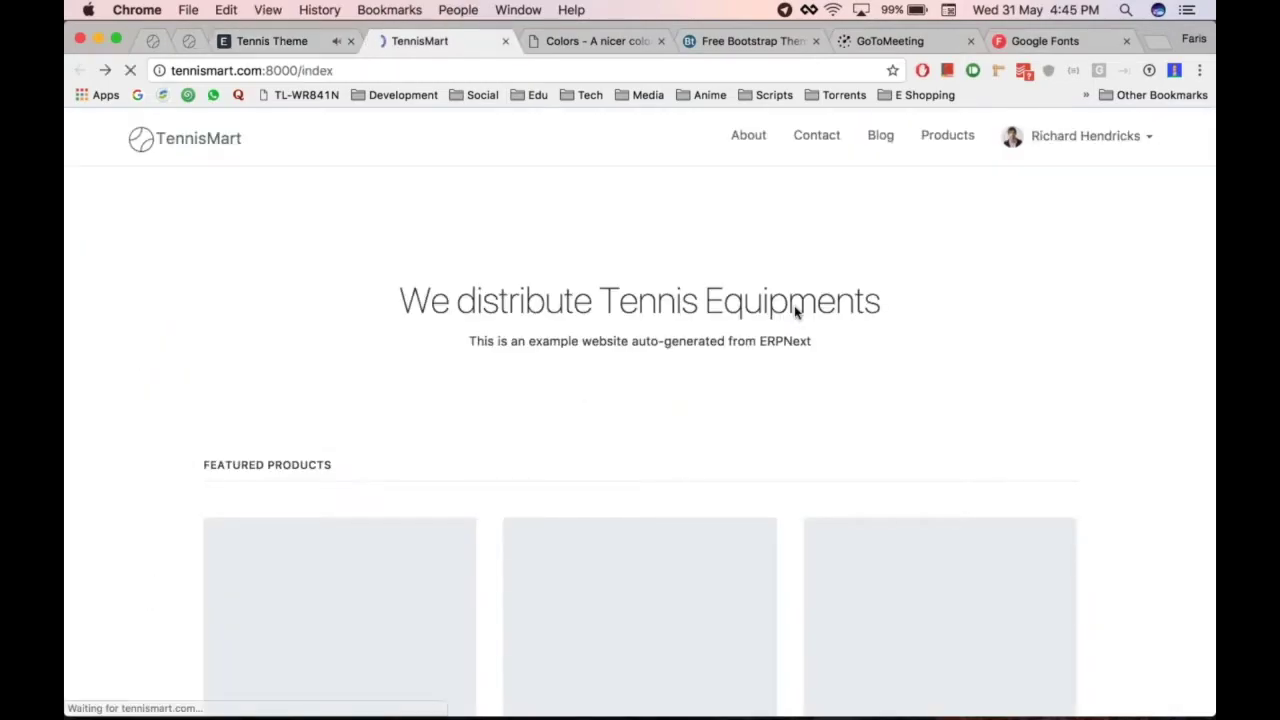
# Save Website Settings with Tennis Theme as the site's website theme
pyautogui.press('super+r')
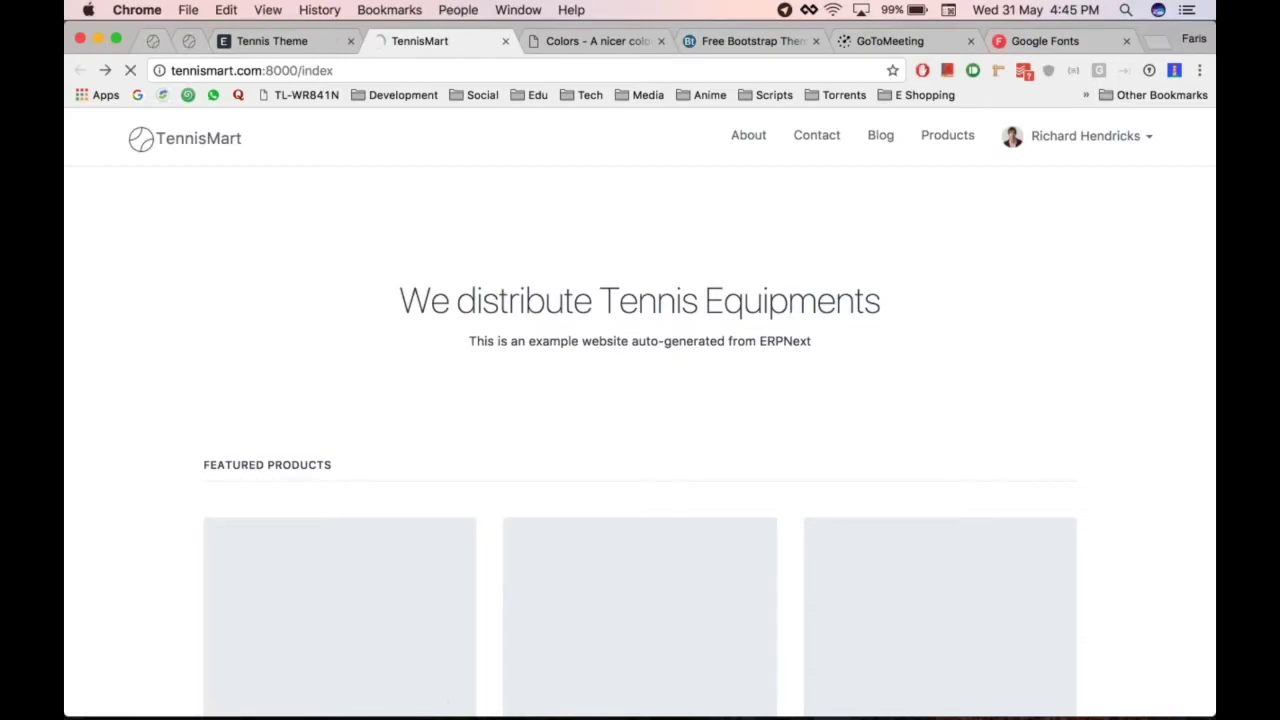
pyautogui.hotkey('ctrl', 'shift', 'Tab')
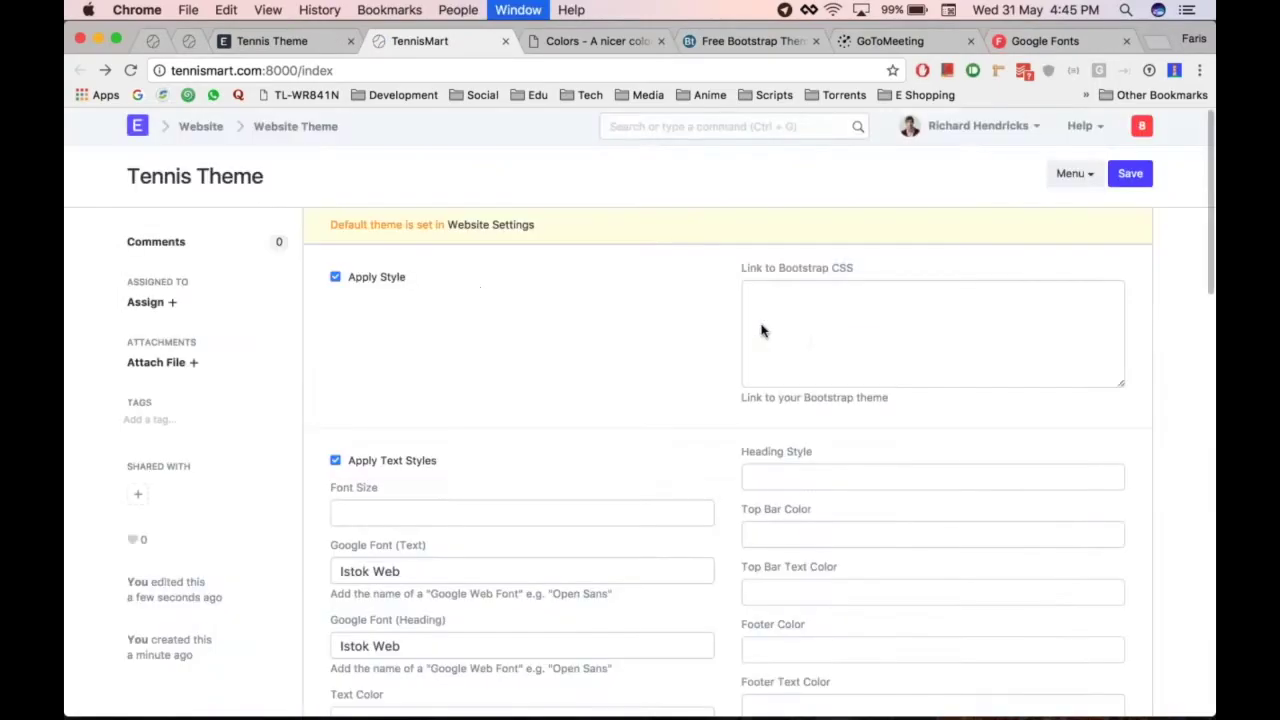
pyautogui.scroll(-2, 640, 450)
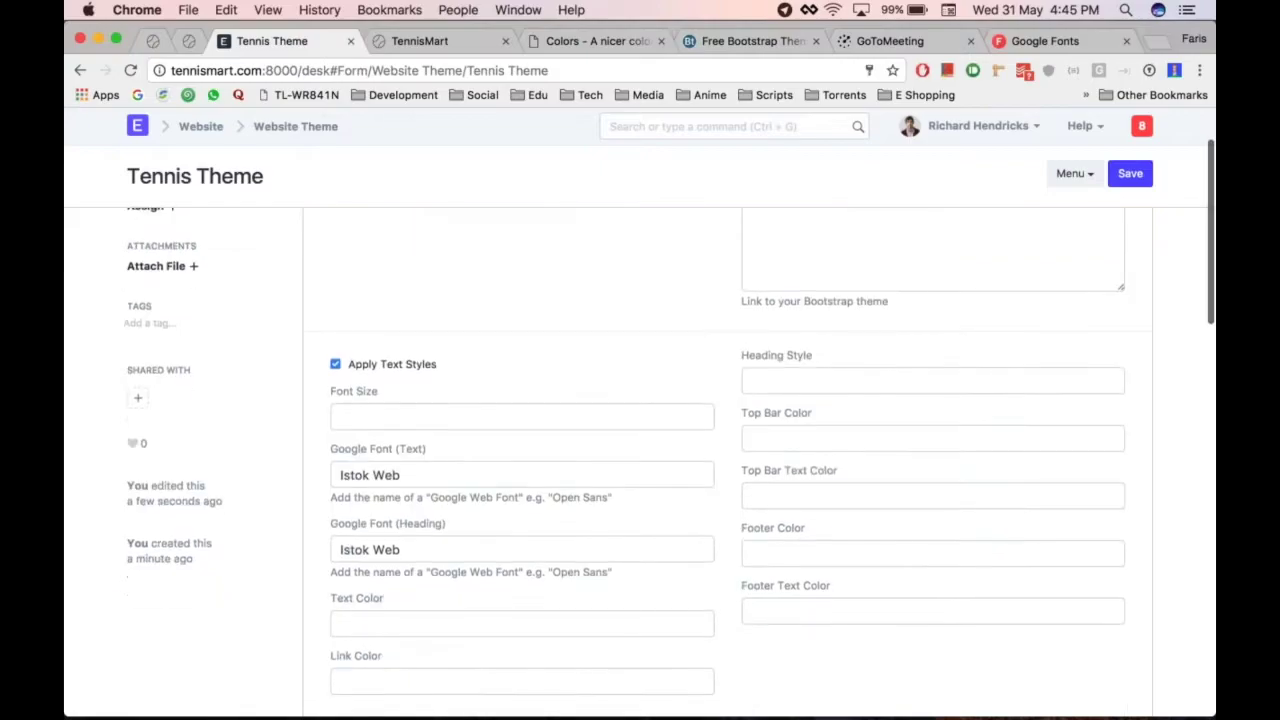
pyautogui.scroll(2, 630, 357)
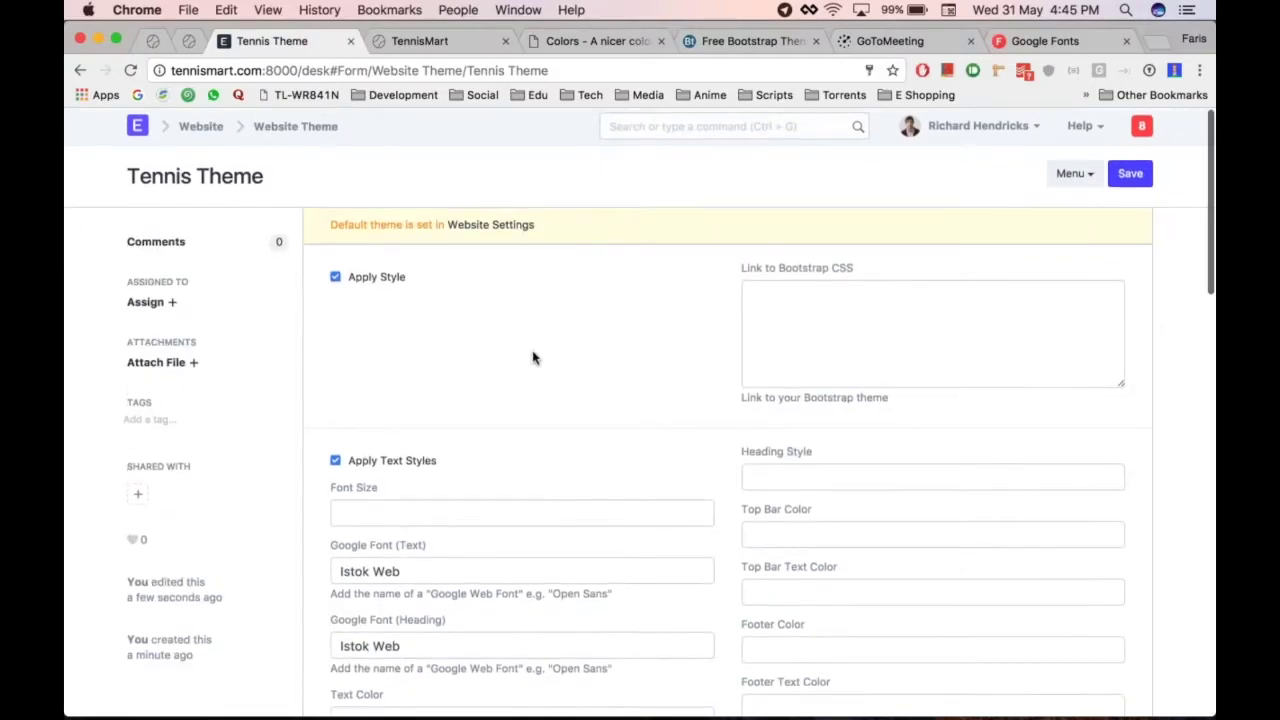
pyautogui.click(480, 228)
pyautogui.hotkey('ctrl', 's')
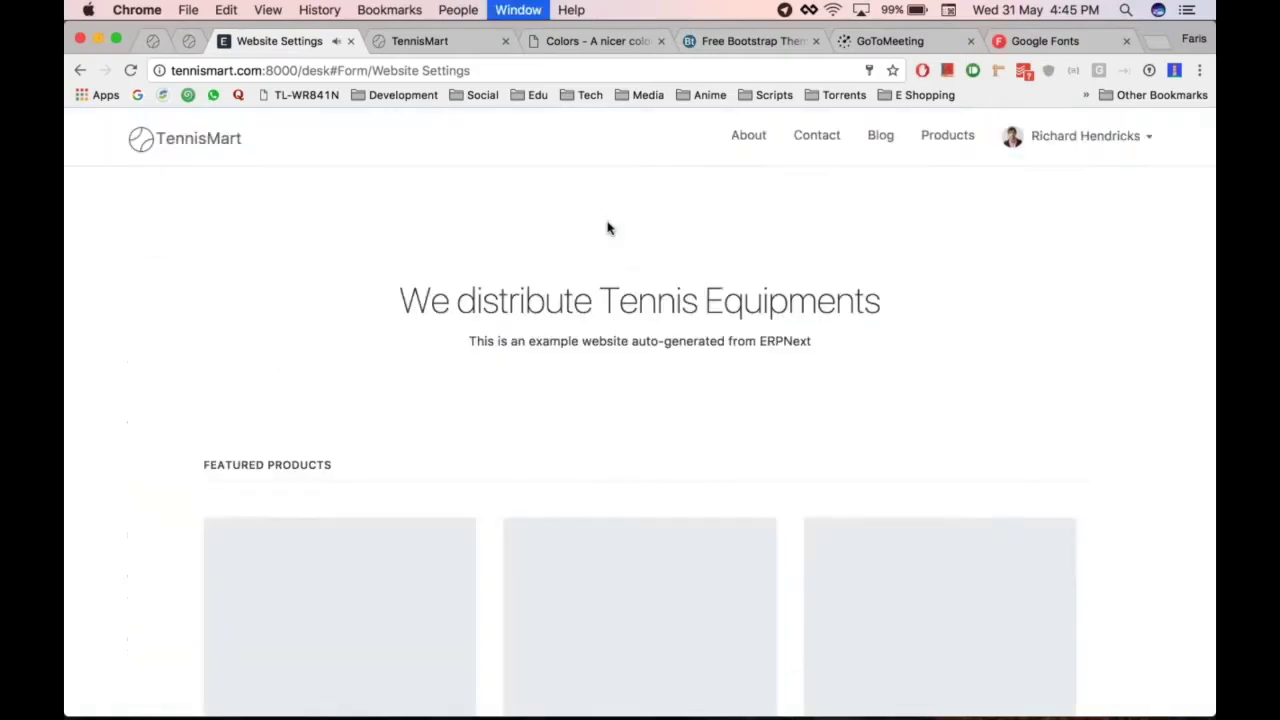
# Check that the TennisMart homepage renders in Istok Web, then reopen the linked Tennis Theme record
pyautogui.press('super+alt+Right')
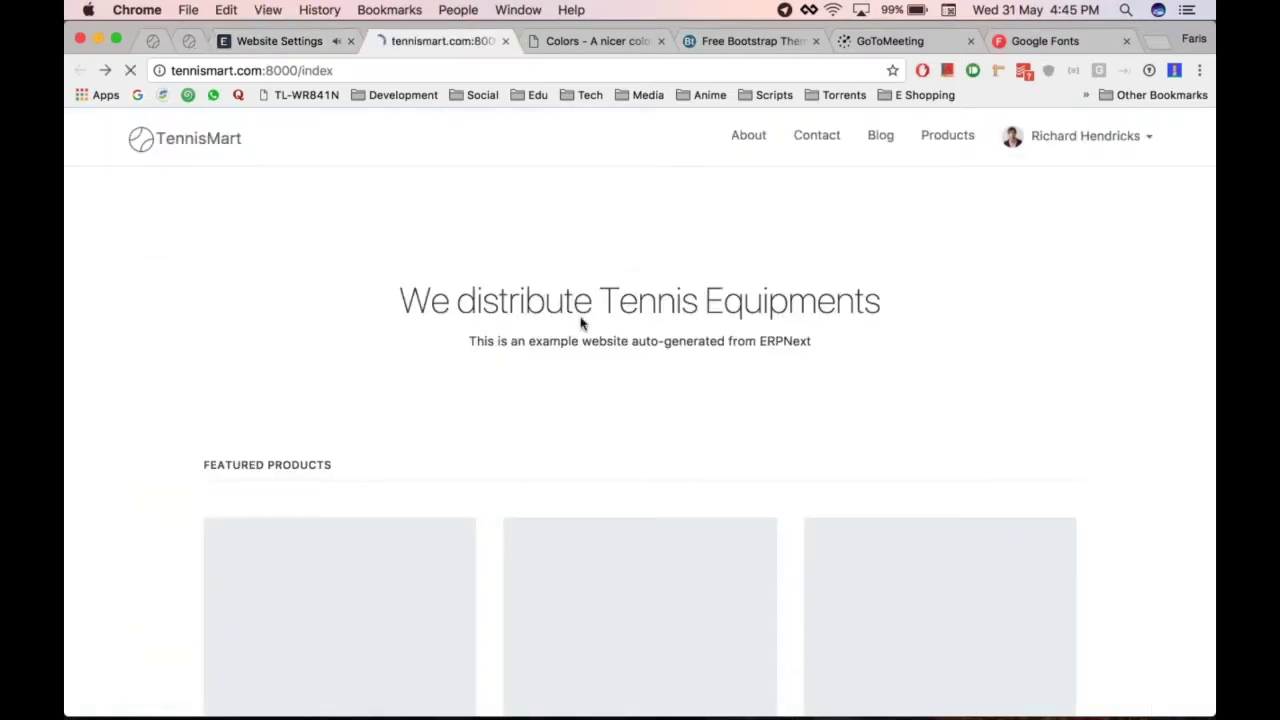
pyautogui.scroll(-1, 586, 274)
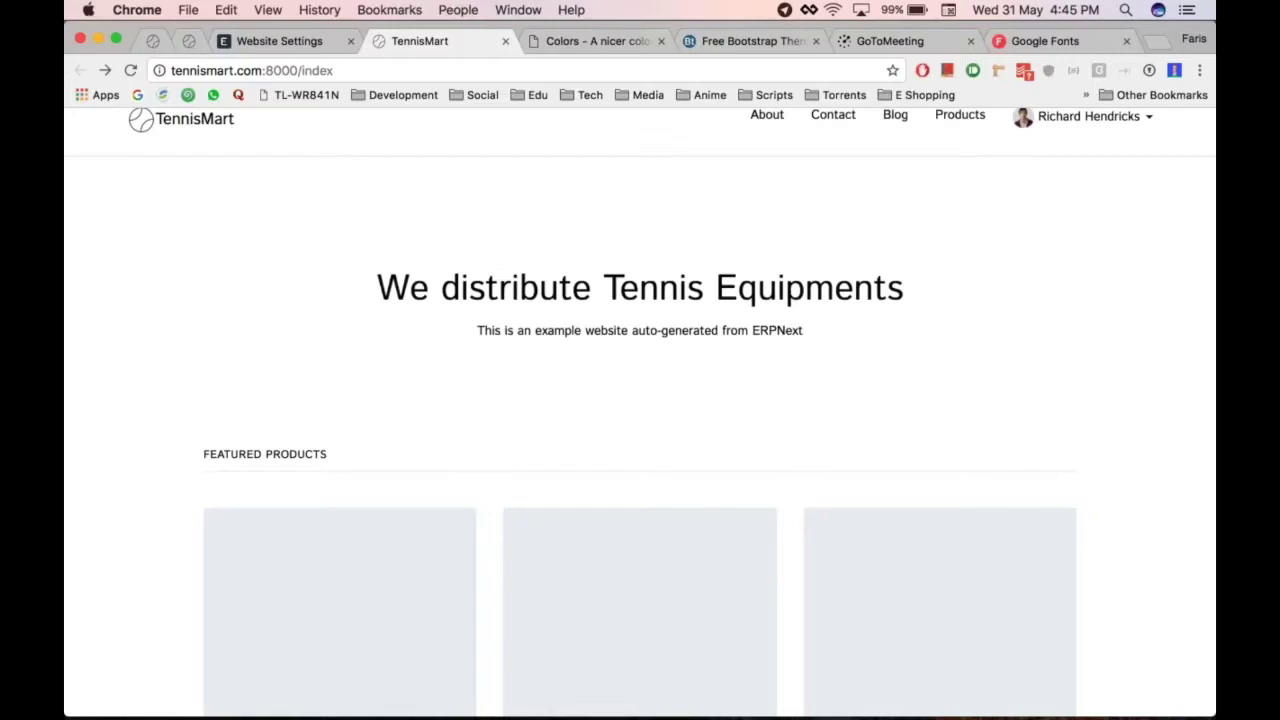
pyautogui.scroll(2, 815, 420)
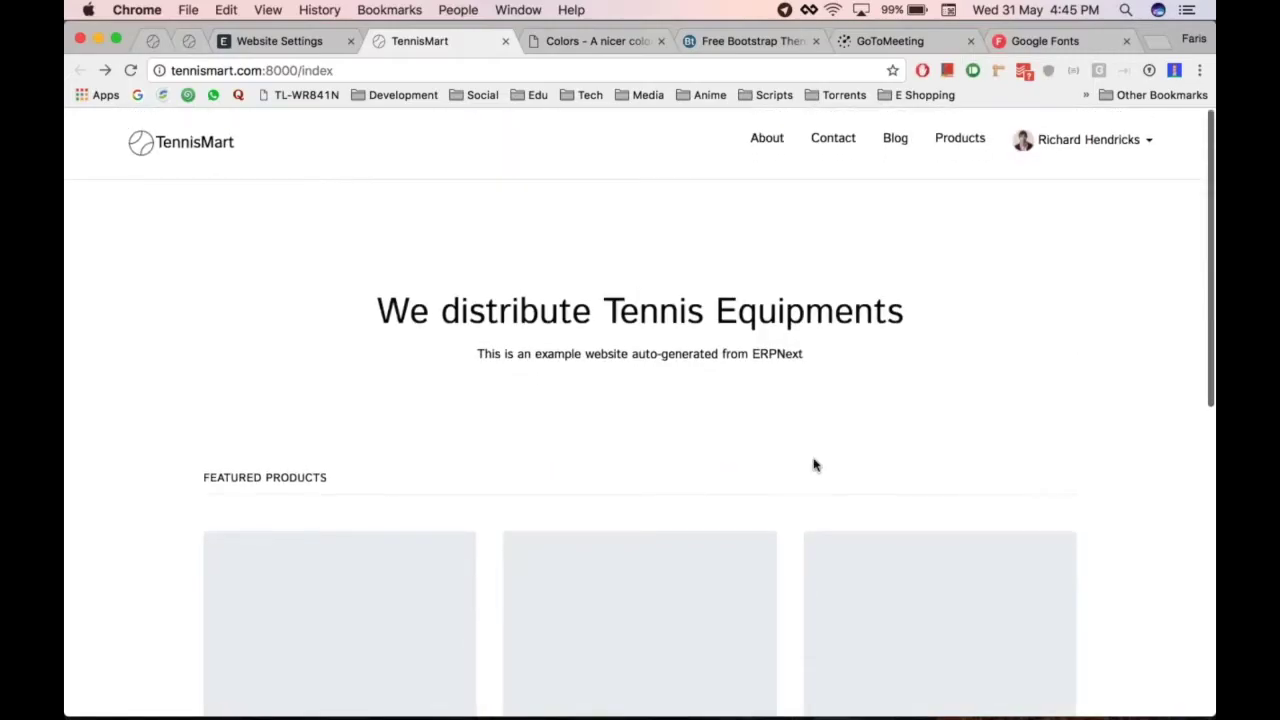
pyautogui.scroll(-10, 815, 465)
pyautogui.scroll(10, 815, 465)
pyautogui.scroll(-1, 815, 465)
pyautogui.press('super+alt+Left')
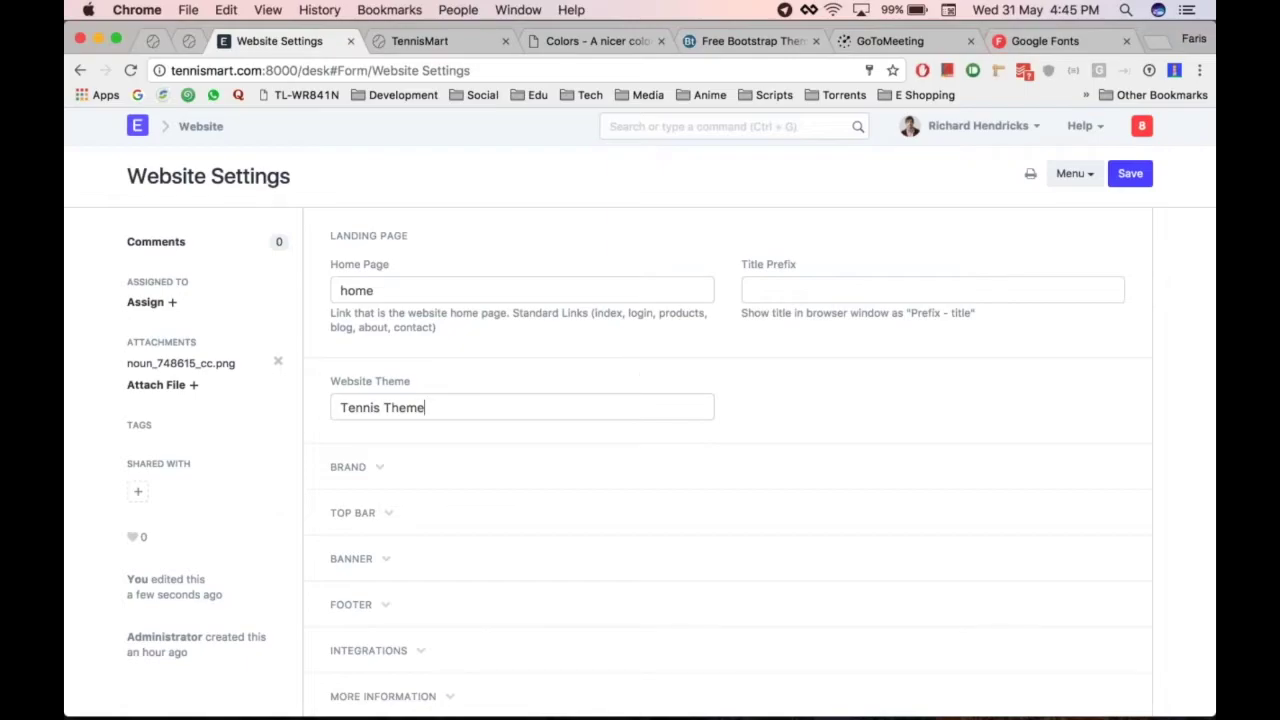
pyautogui.click(708, 407)
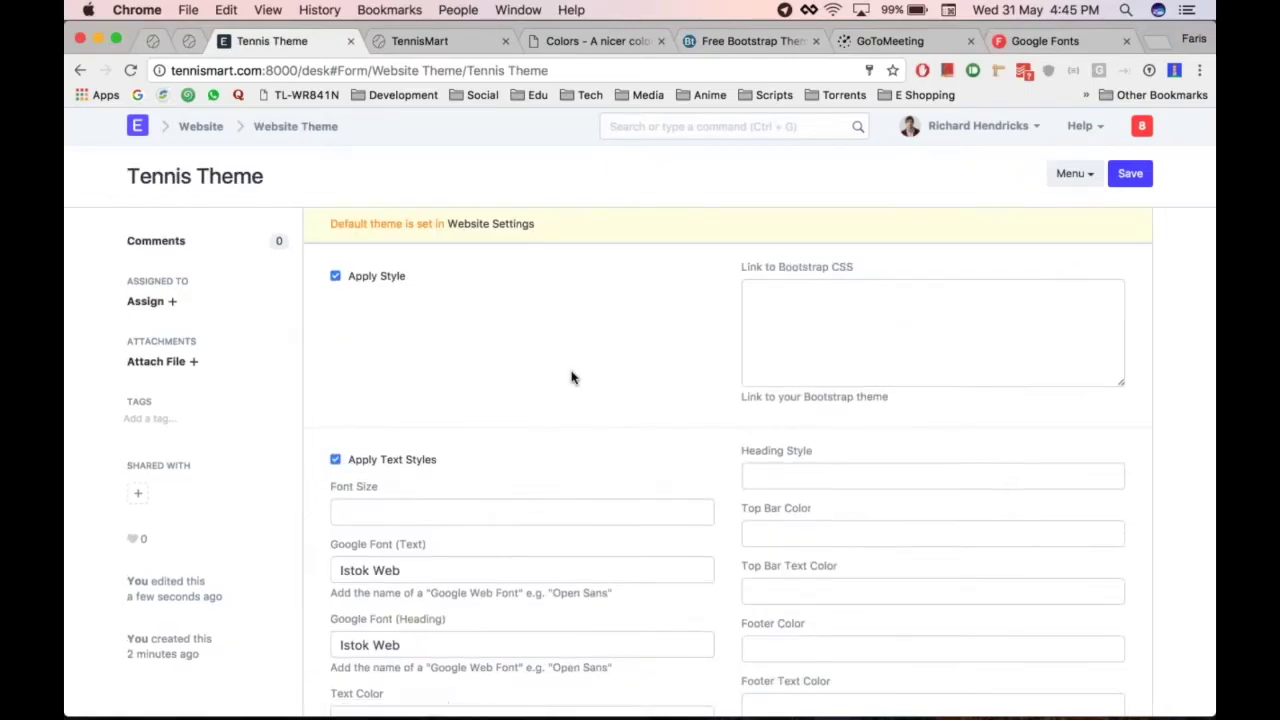
# Enter #444 in the Tennis Theme's Text Color field and save the theme
pyautogui.scroll(-5, 572, 377)
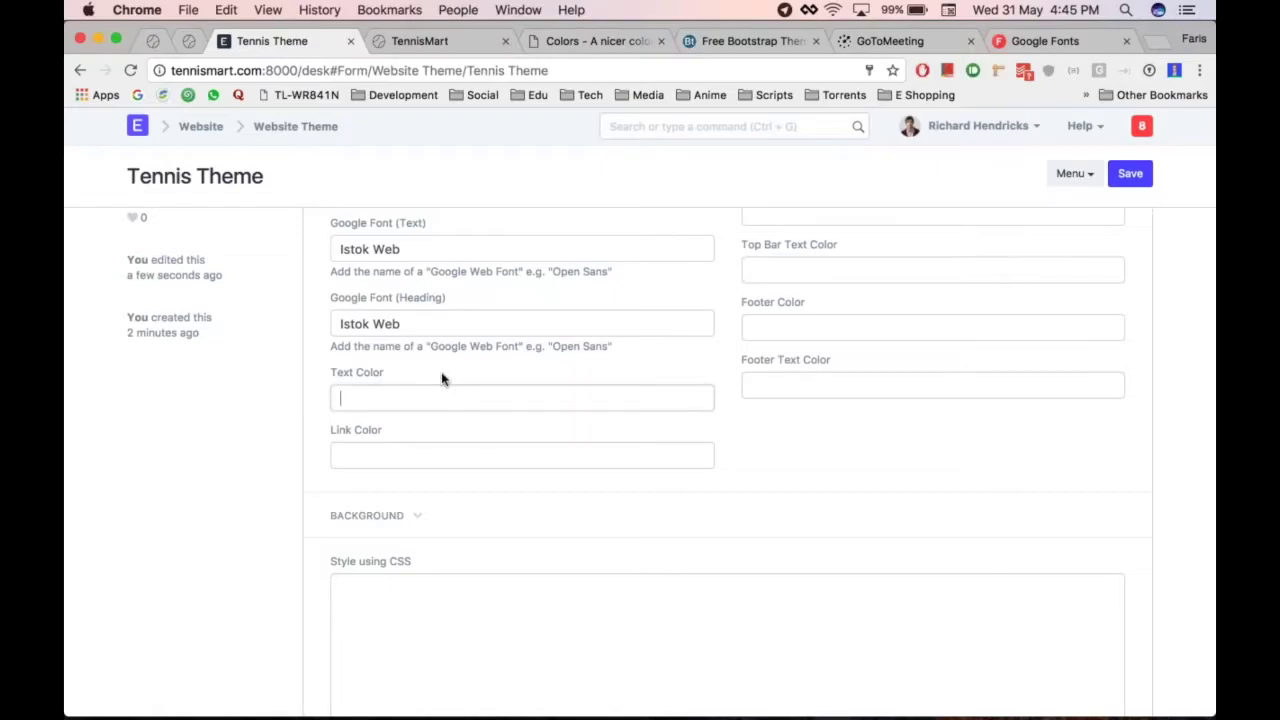
pyautogui.press('Tab')
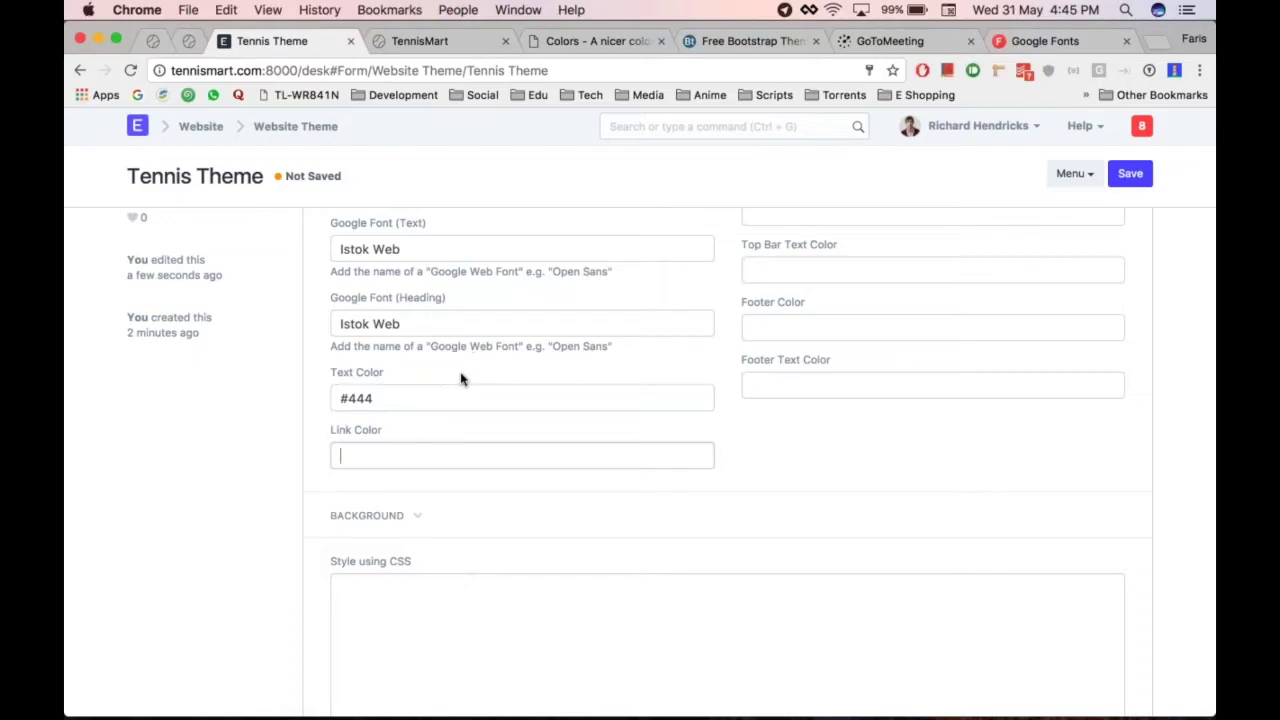
pyautogui.scroll(1, 614, 391)
pyautogui.hotkey('ctrl', 's')
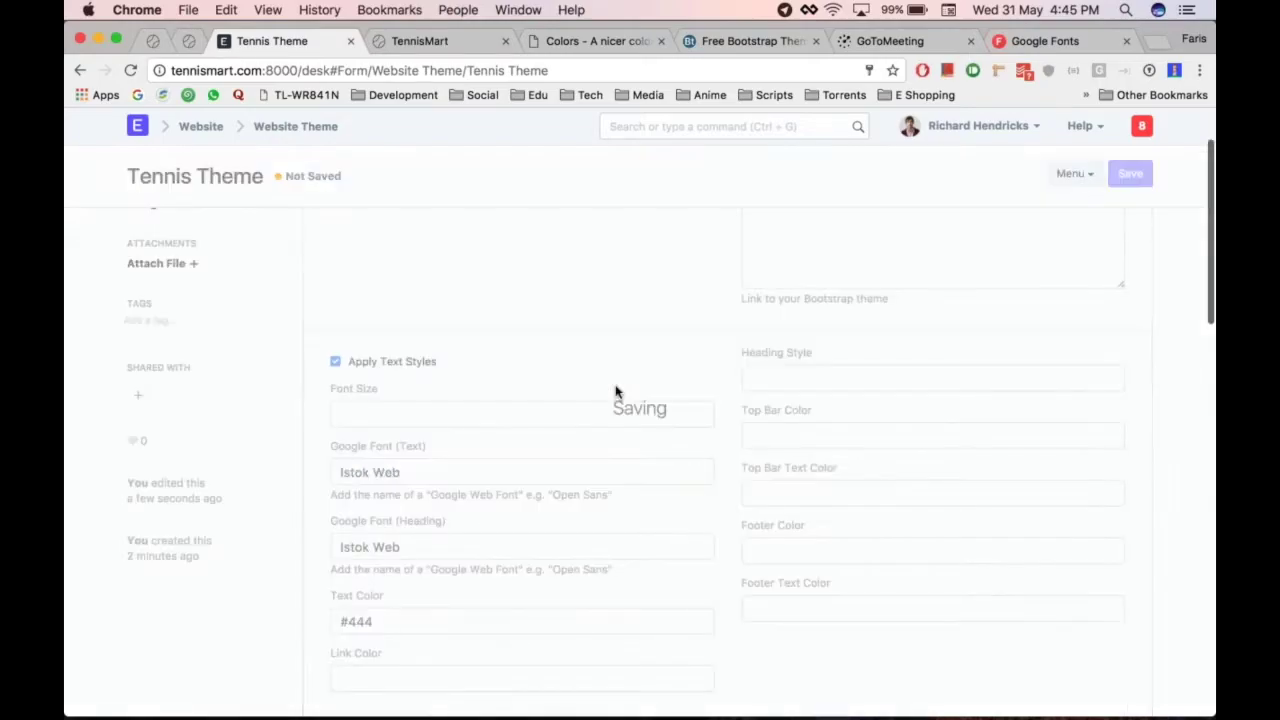
pyautogui.scroll(-5, 614, 391)
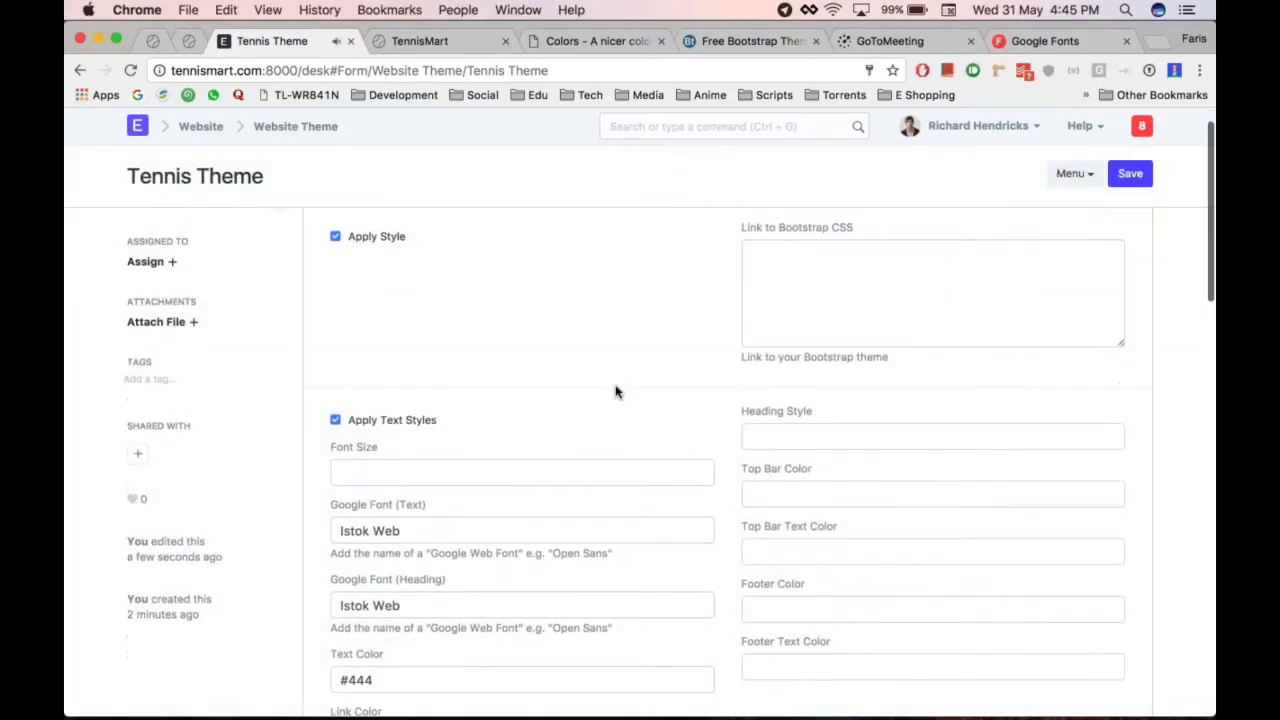
pyautogui.click(403, 489)
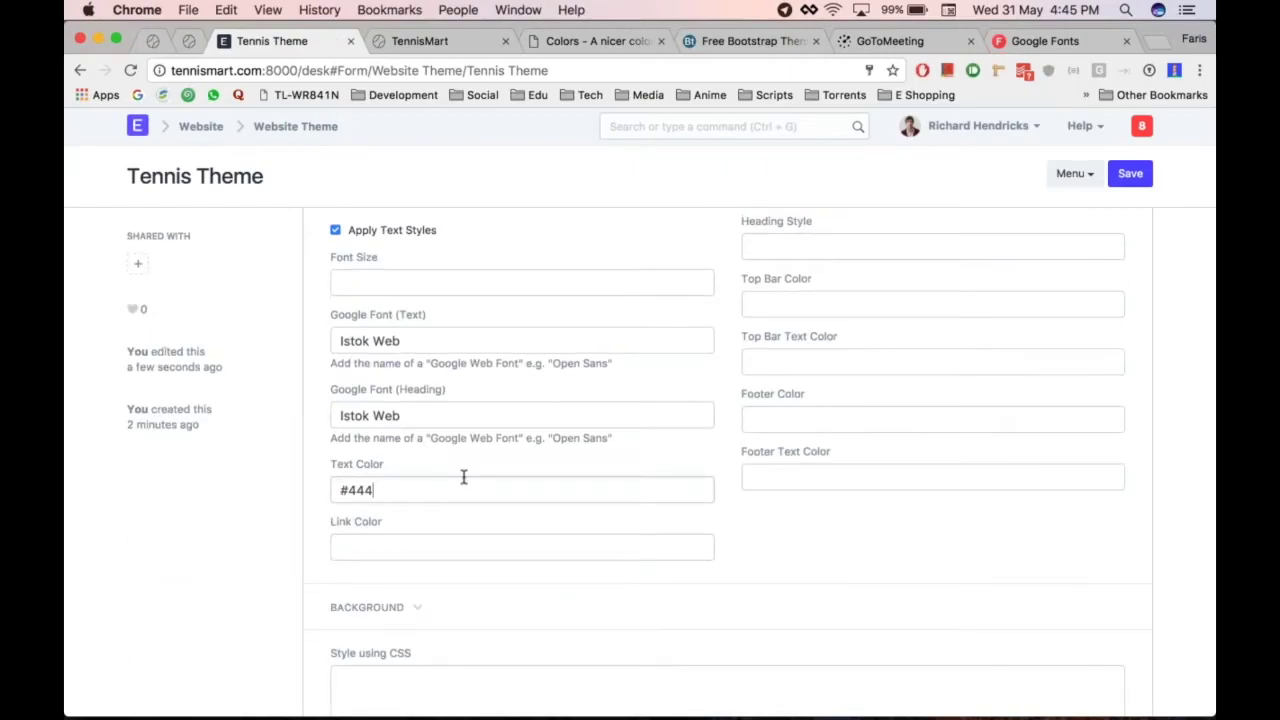
pyautogui.press('super+alt+Right')
# Save the Tennis Theme form again and reload the TennisMart homepage
pyautogui.press('super+alt+Left')
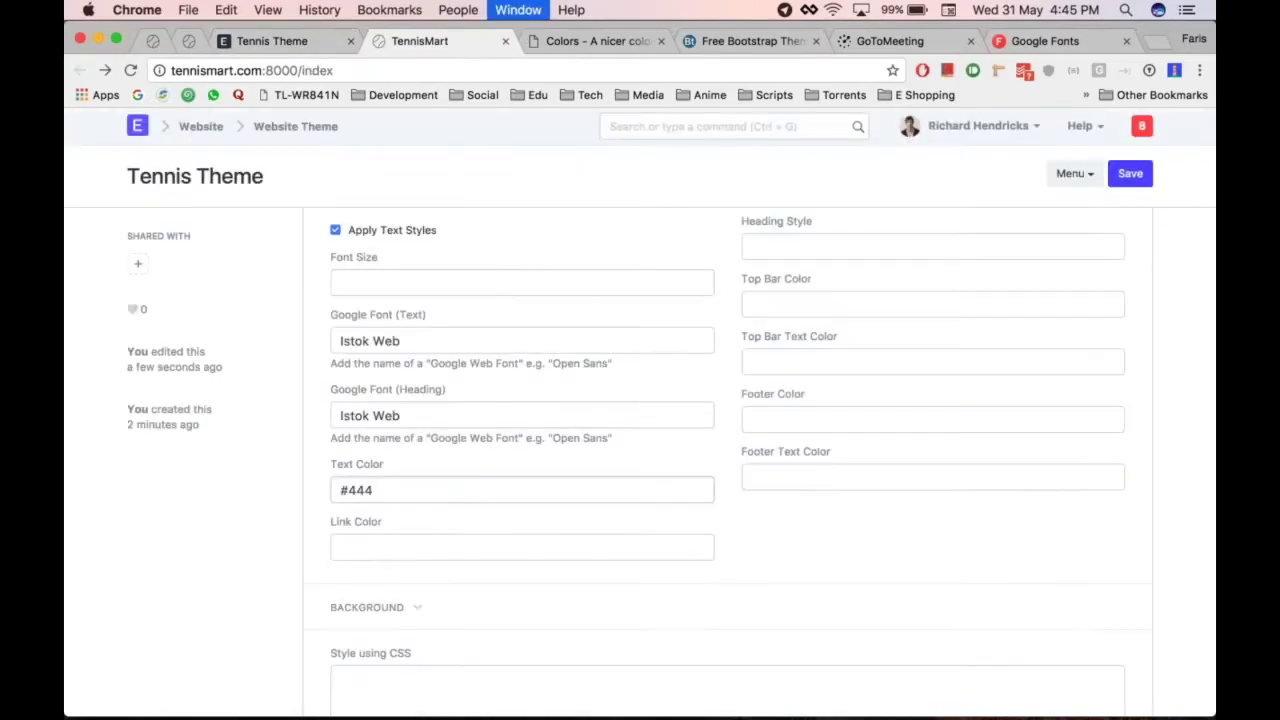
pyautogui.press('super+alt+Right')
pyautogui.press('super+alt+Left')
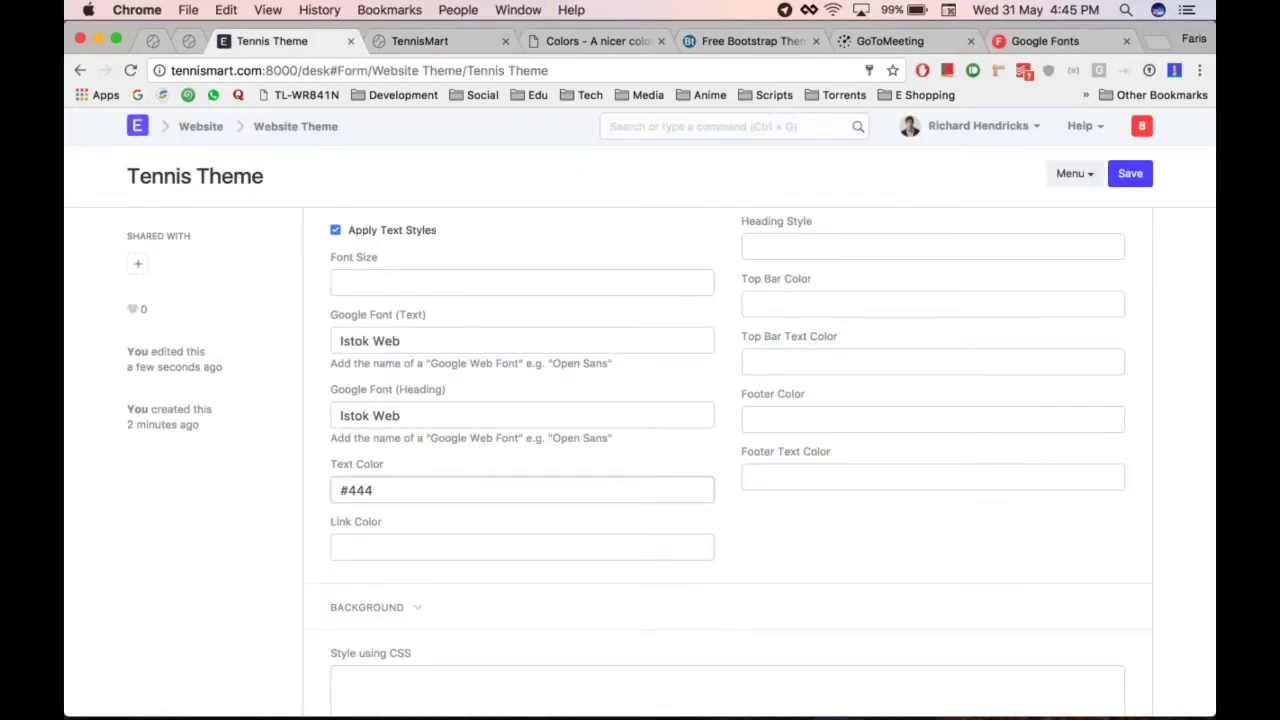
pyautogui.press('super+t')
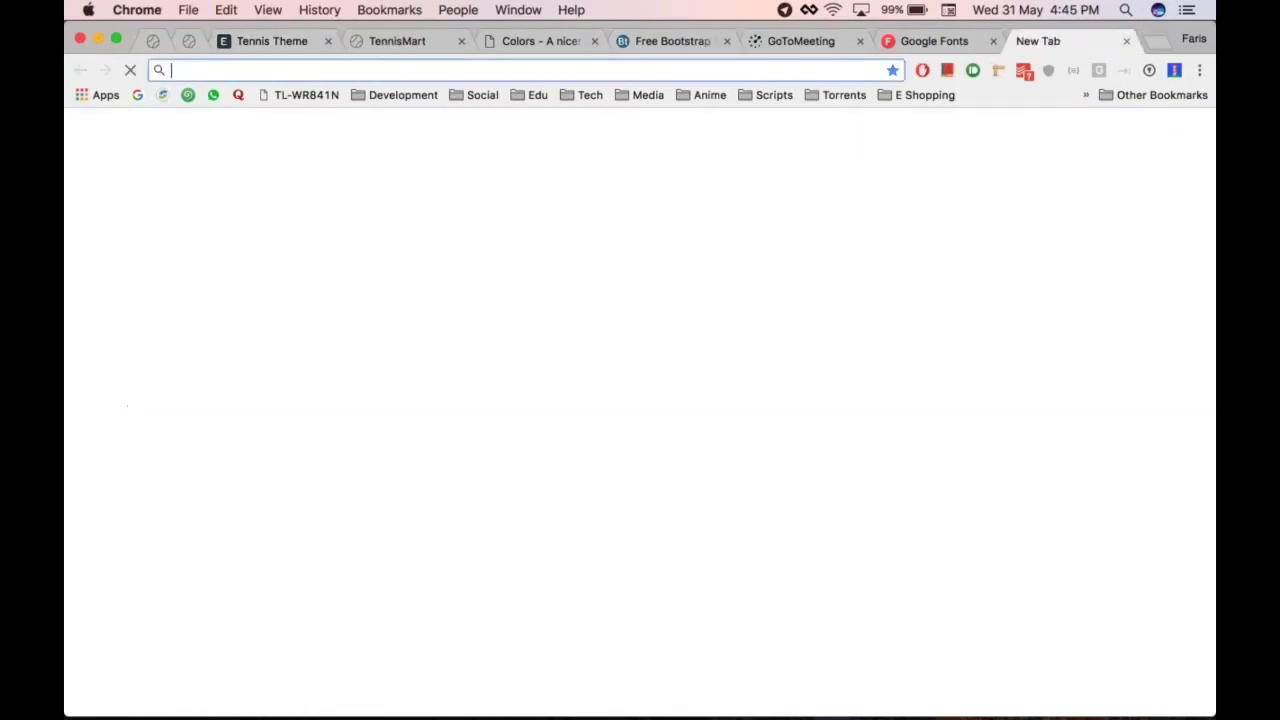
pyautogui.press('super+w')
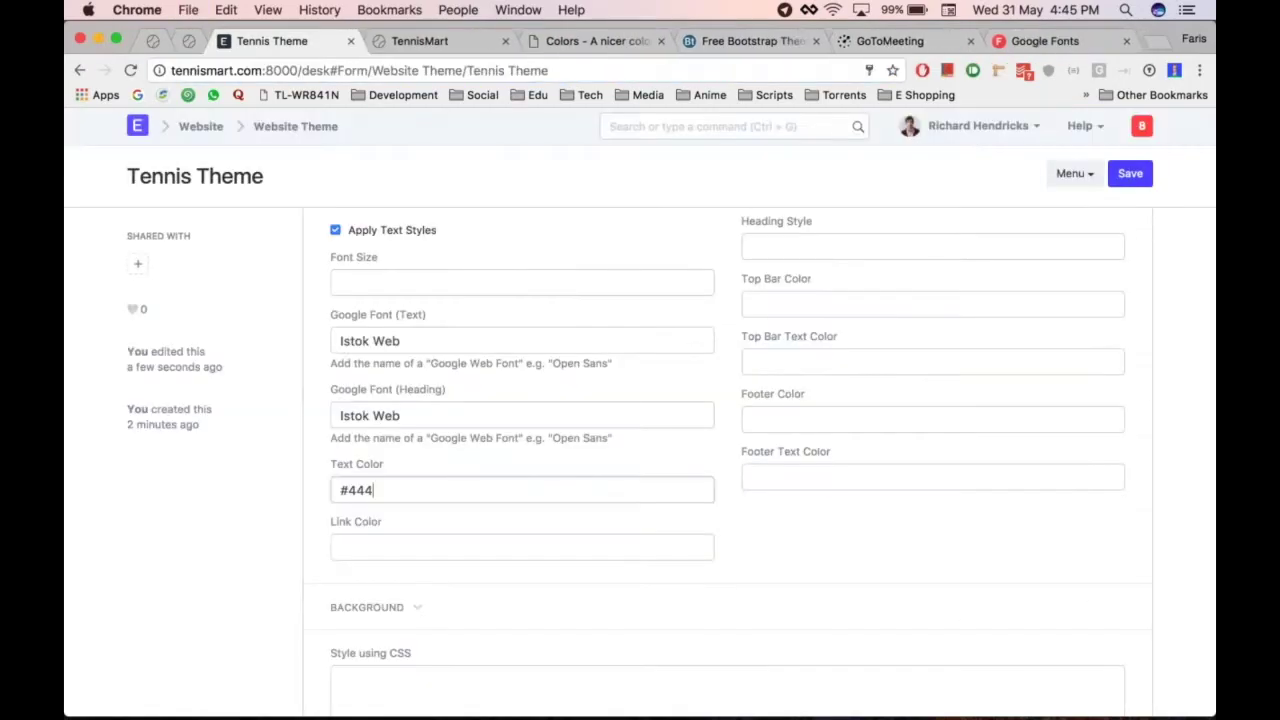
pyautogui.press('super+alt+Right')
pyautogui.press('super+alt+Left')
pyautogui.press('super+s')
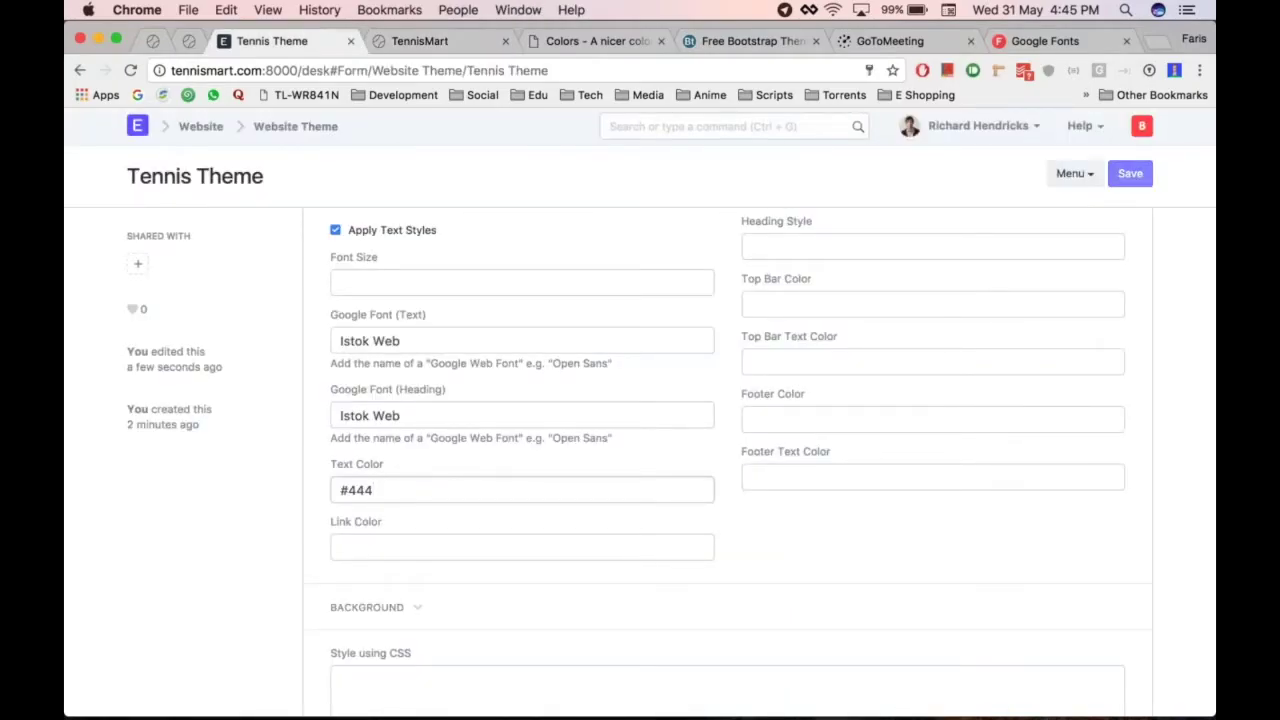
pyautogui.press('super+alt+Right')
pyautogui.press('super+r')
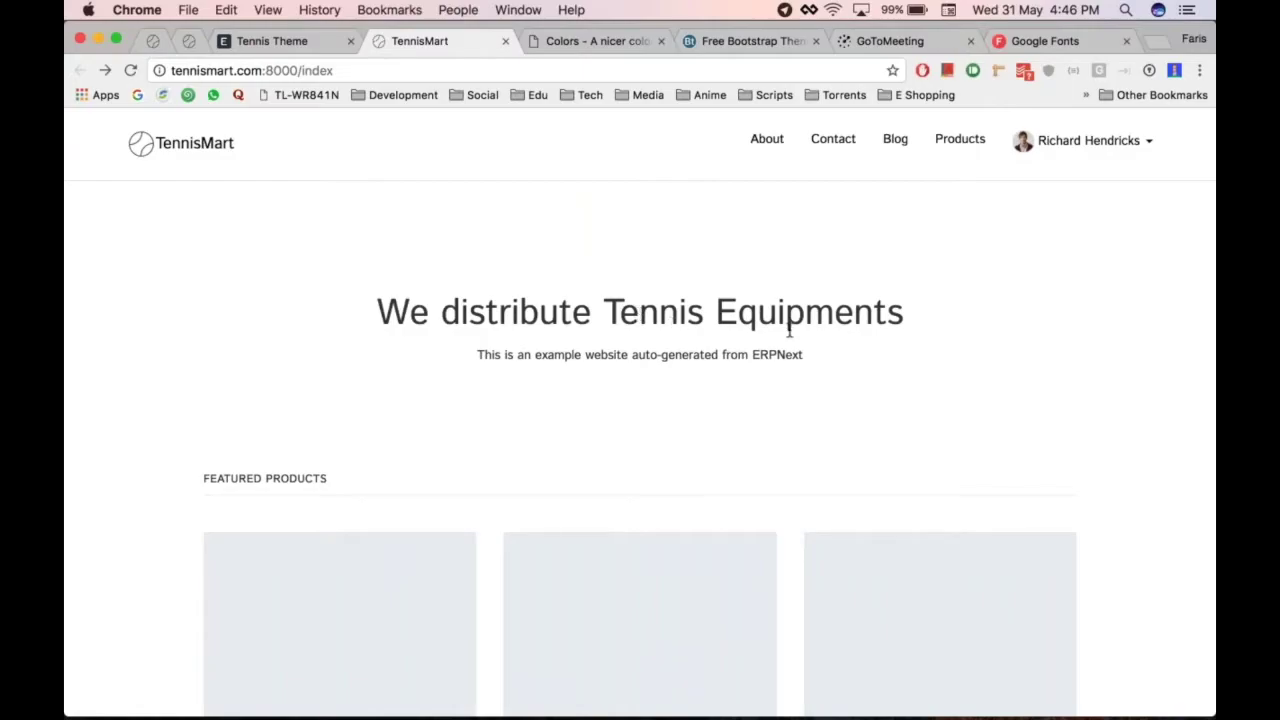
# Compare the homepage's Istok Web, #444 text and featured products against the theme fields
pyautogui.click(1088, 140)
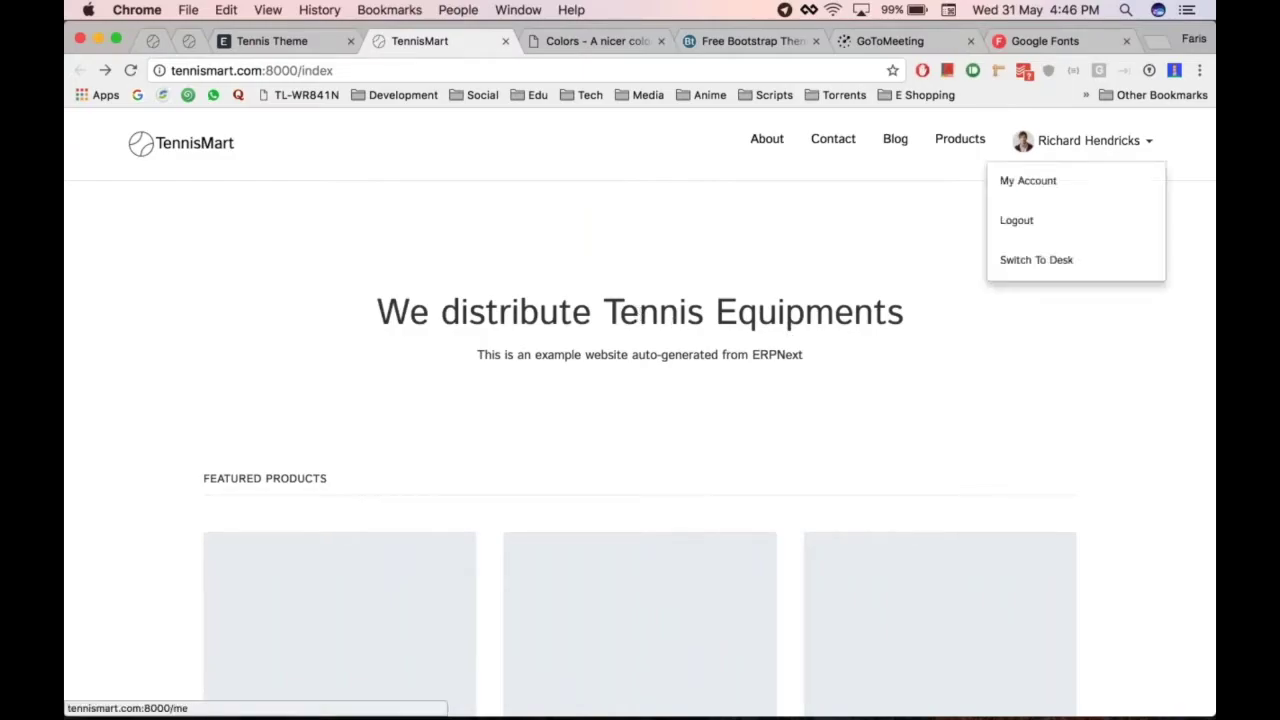
pyautogui.scroll(-10, 929, 206)
pyautogui.scroll(10, 577, 420)
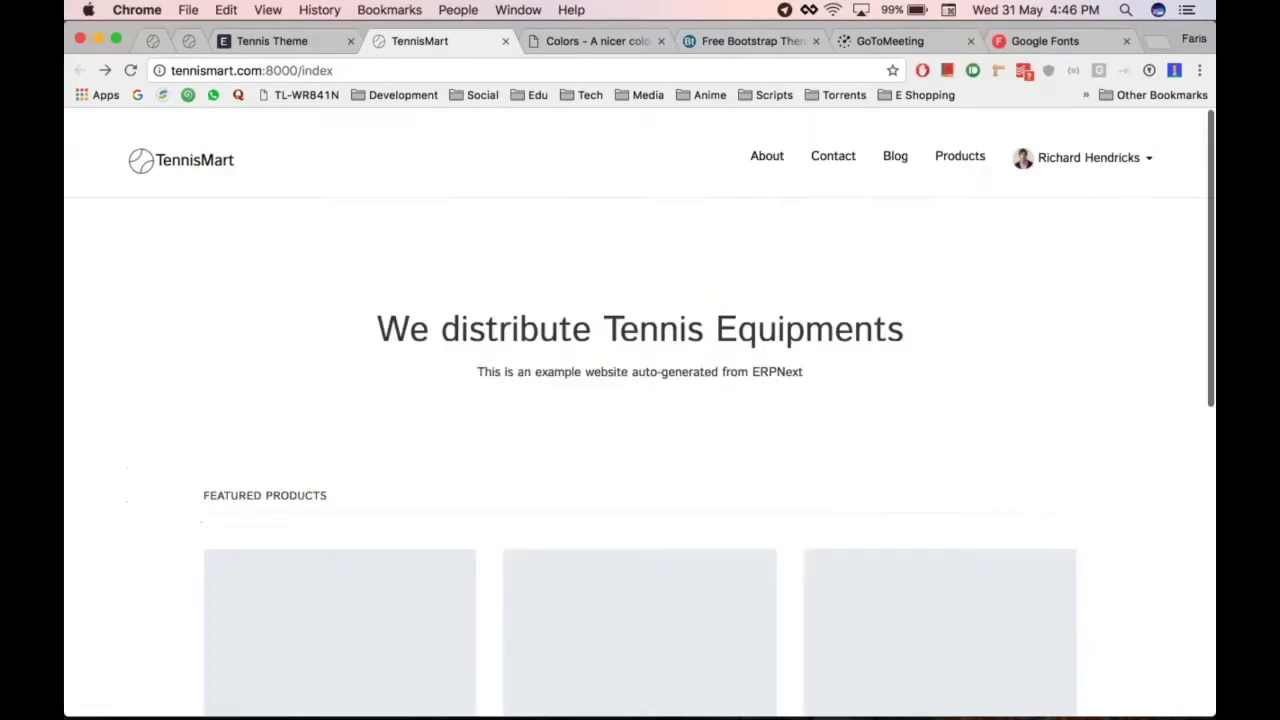
pyautogui.press('super+alt+Left')
pyautogui.scroll(-1, 460, 552)
pyautogui.press('super+alt+Right')
pyautogui.press('super+alt+Left')
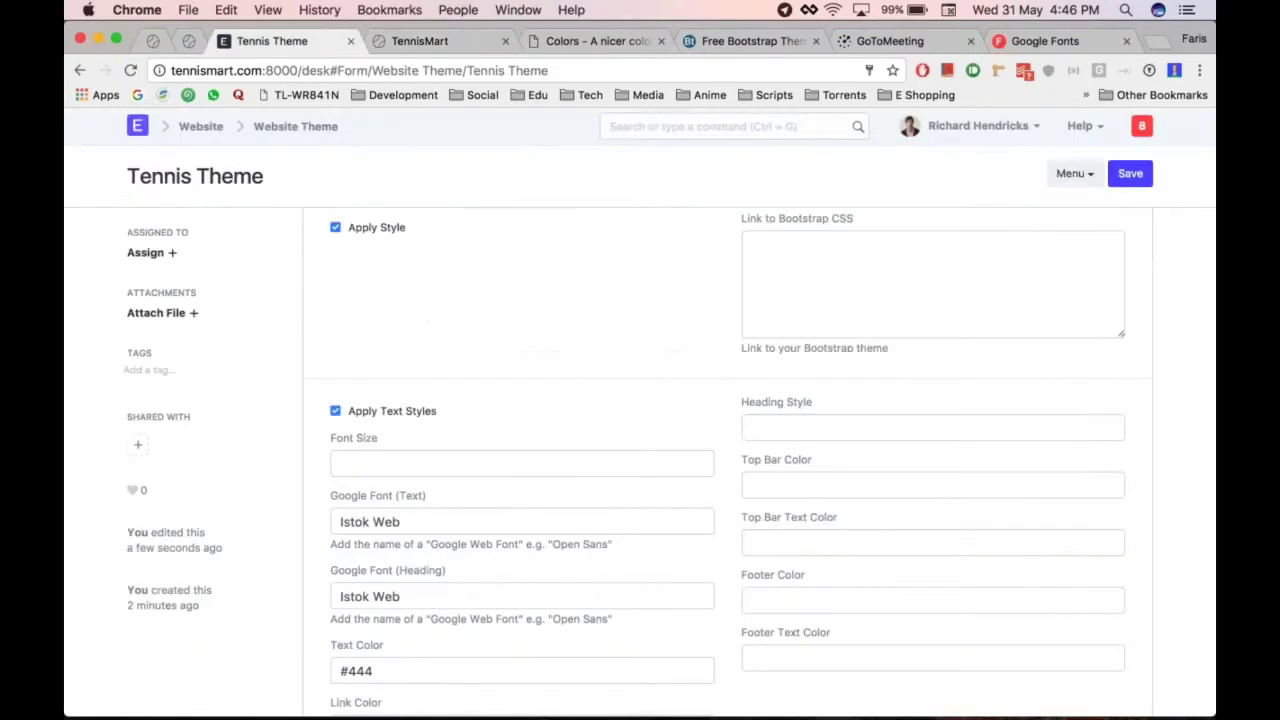
pyautogui.scroll(-4, 705, 424)
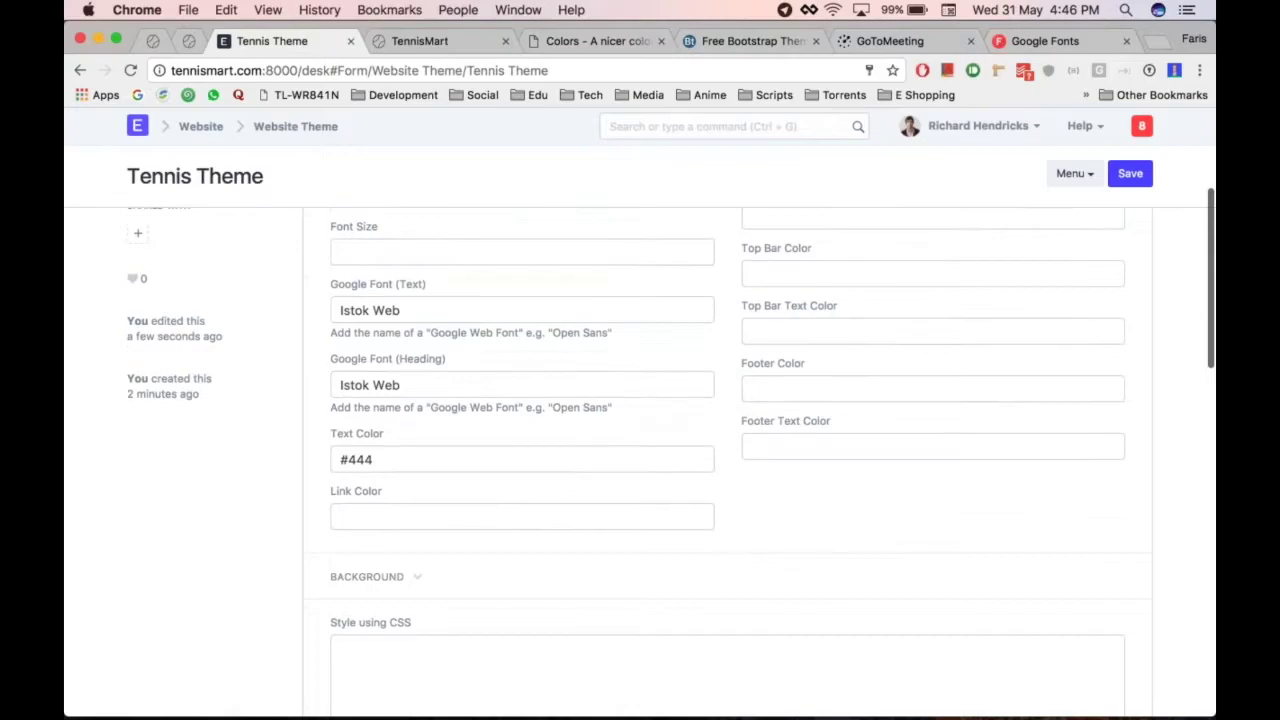
pyautogui.scroll(5, 640, 450)
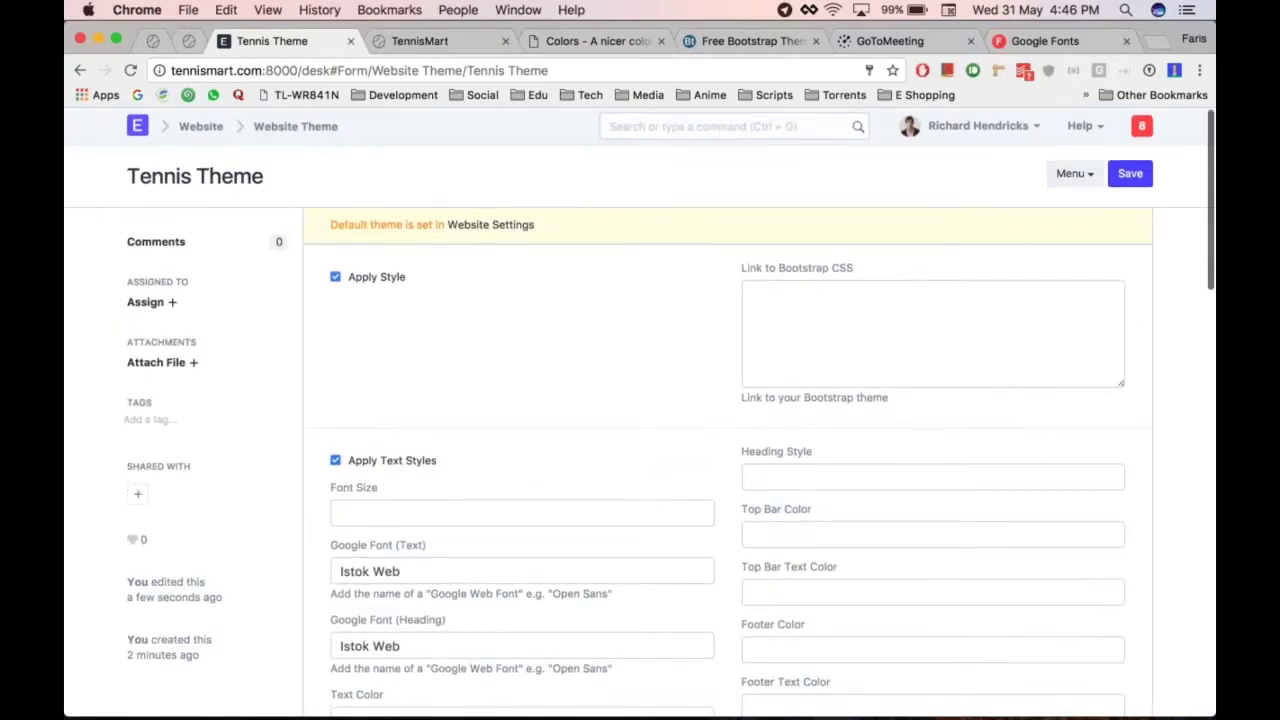
pyautogui.press('super+alt+Right')
pyautogui.scroll(-8, 640, 450)
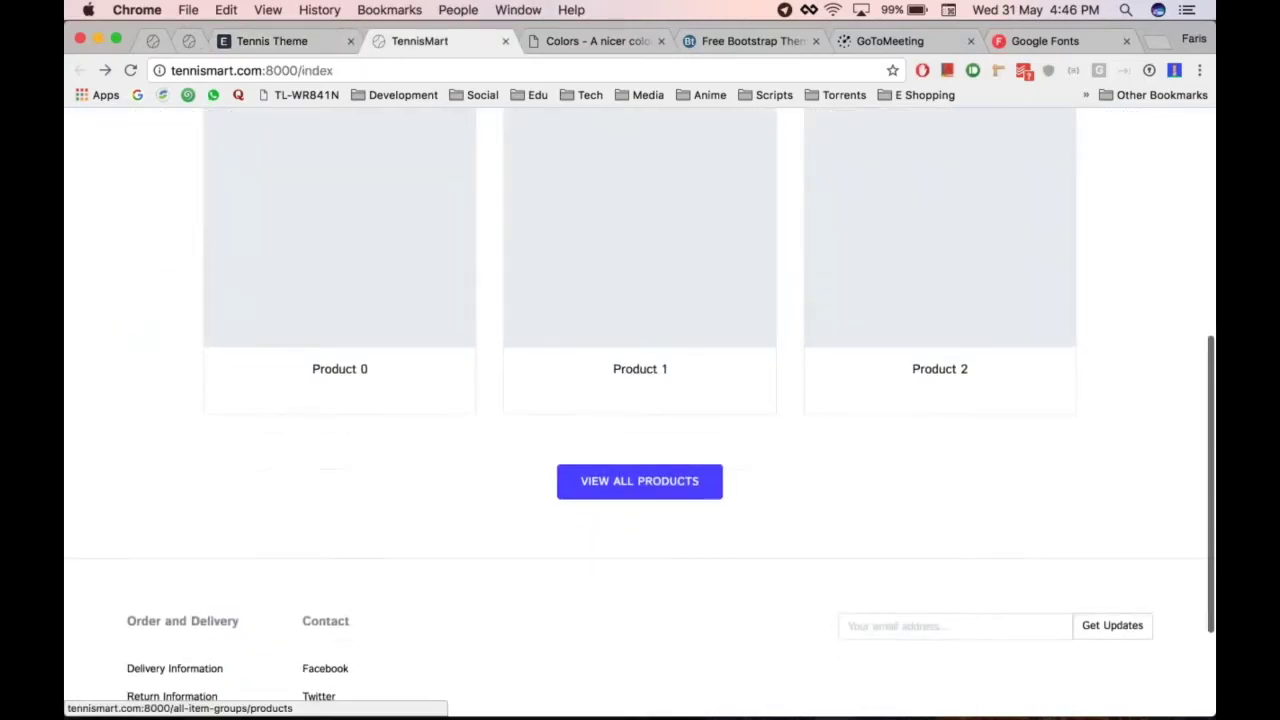
pyautogui.press('super+alt+Left')
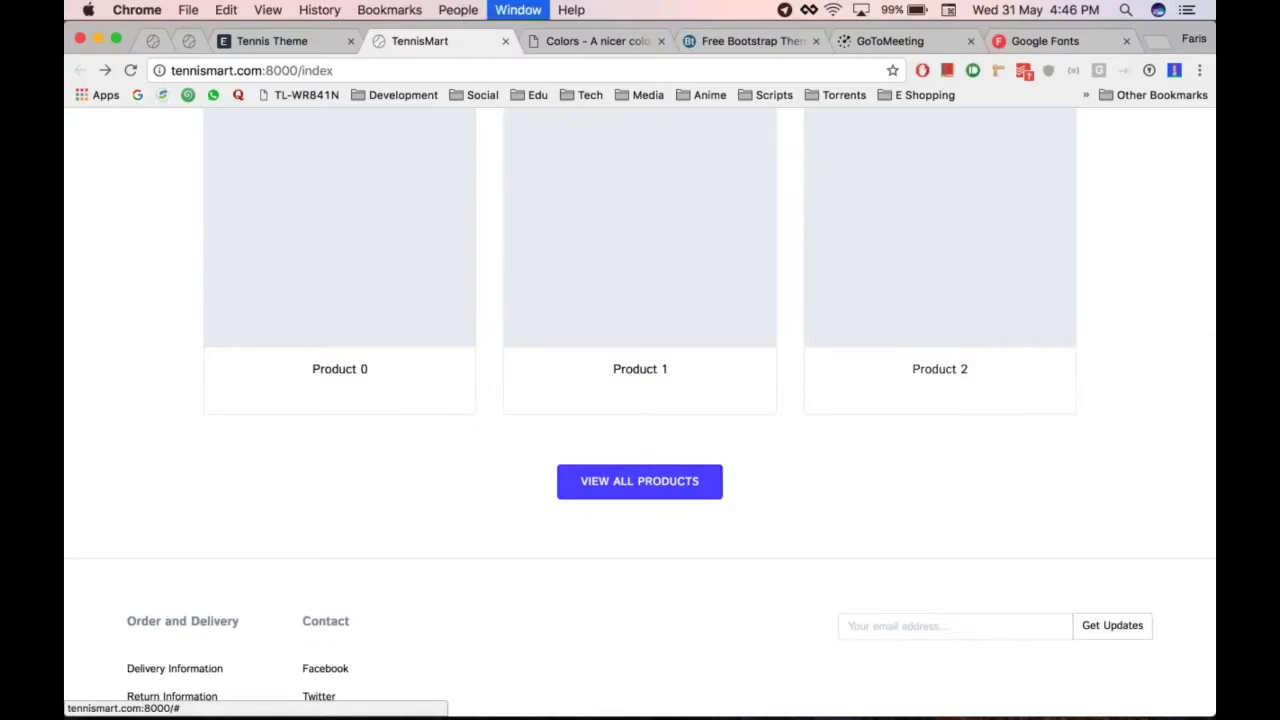
# Copy the BLUE swatch's hex code #0074D9 from clrs.cc and return to the theme form
pyautogui.press('super+alt+Right')
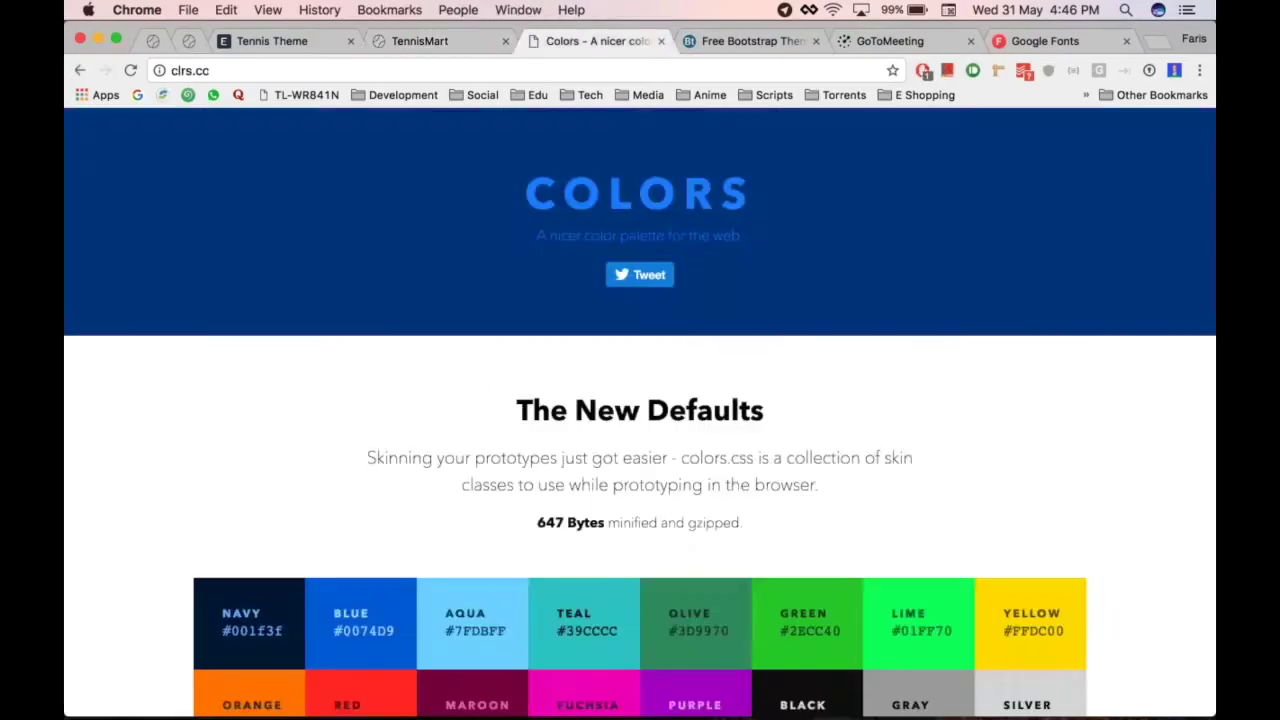
pyautogui.scroll(-2, 1071, 370)
pyautogui.scroll(-2, 1071, 370)
pyautogui.scroll(3, 1074, 272)
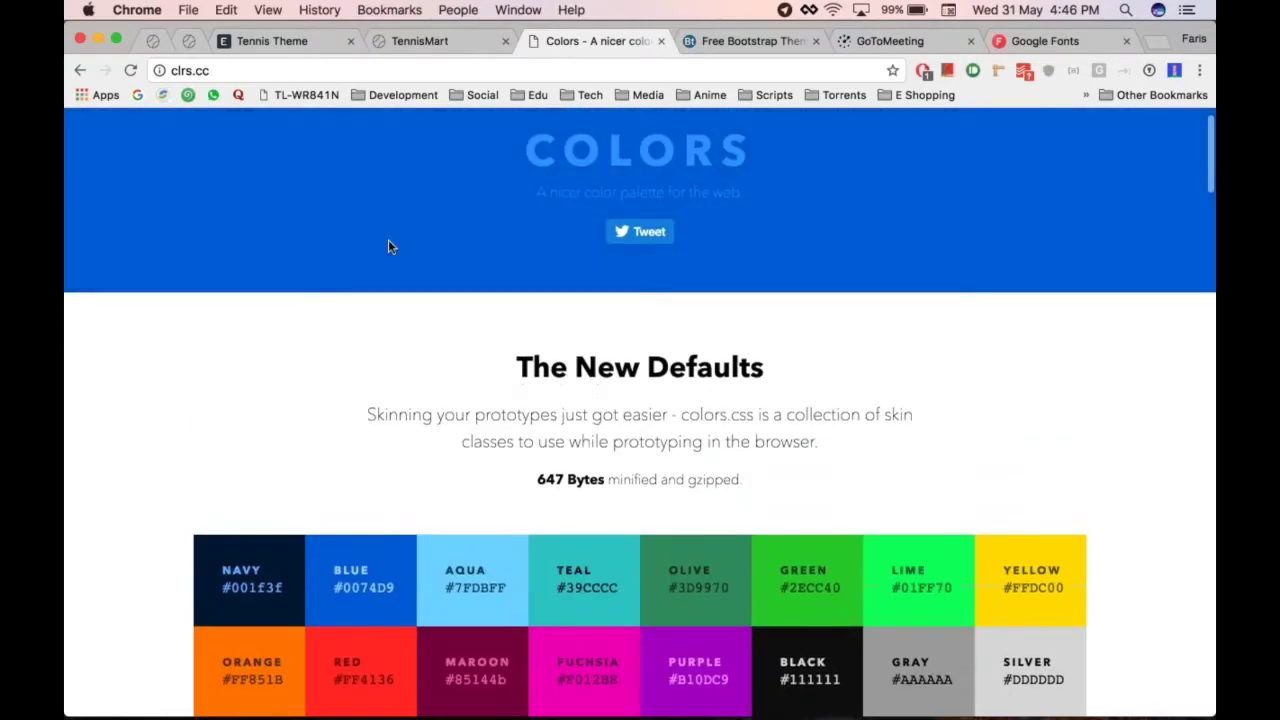
pyautogui.scroll(-2, 121, 358)
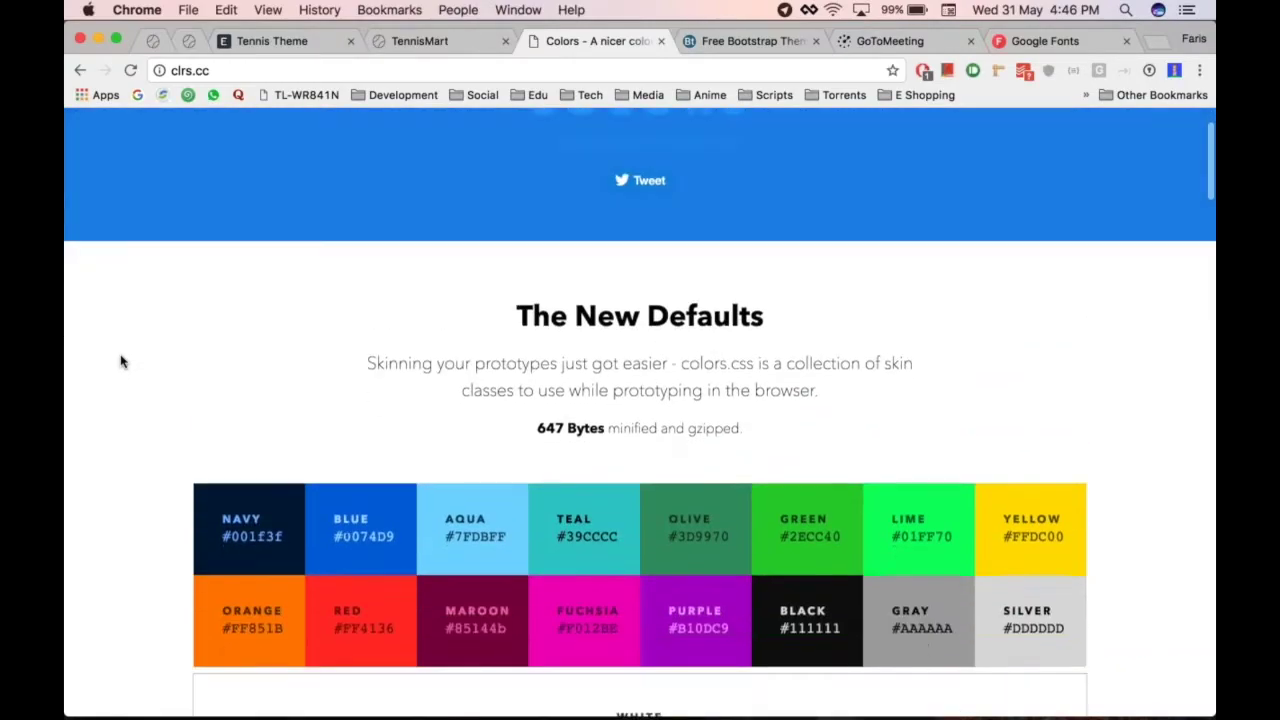
pyautogui.scroll(-1, 149, 340)
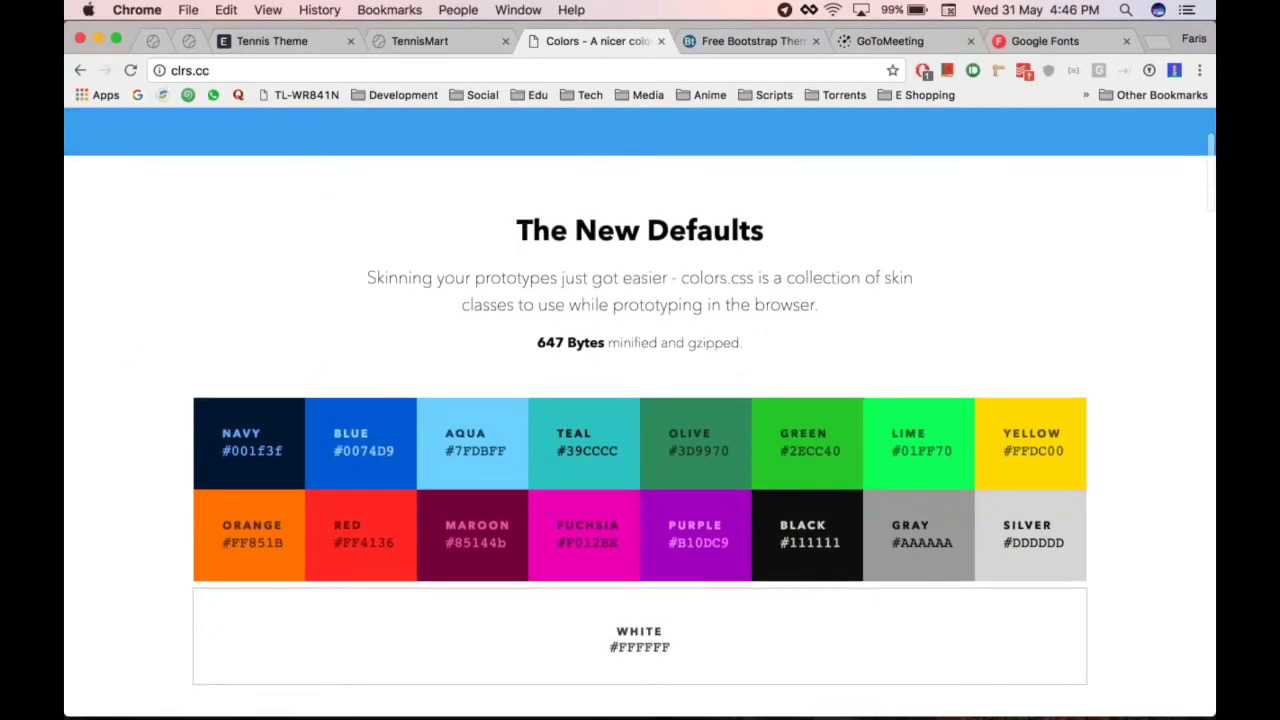
pyautogui.moveTo(397, 456); pyautogui.dragTo(332, 456)
pyautogui.press('super+c')
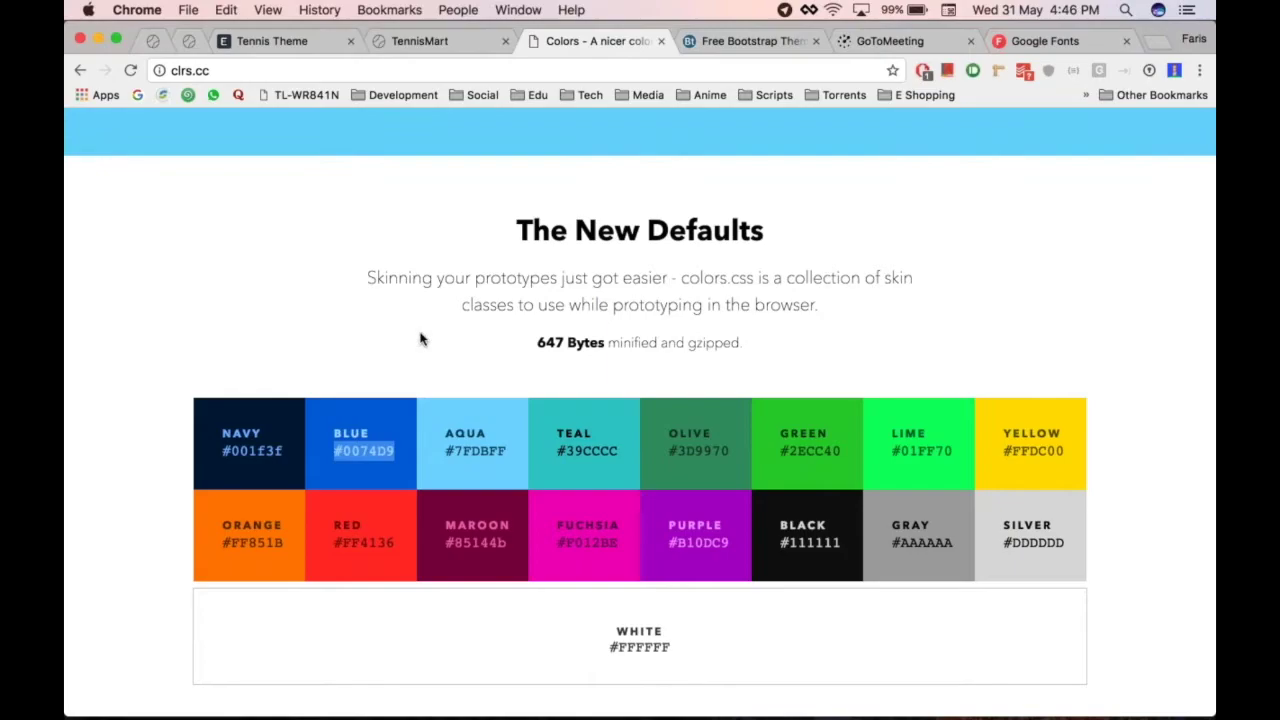
pyautogui.hotkey('ctrl', 'shift', 'Tab')
pyautogui.hotkey('ctrl', 'shift', 'Tab')
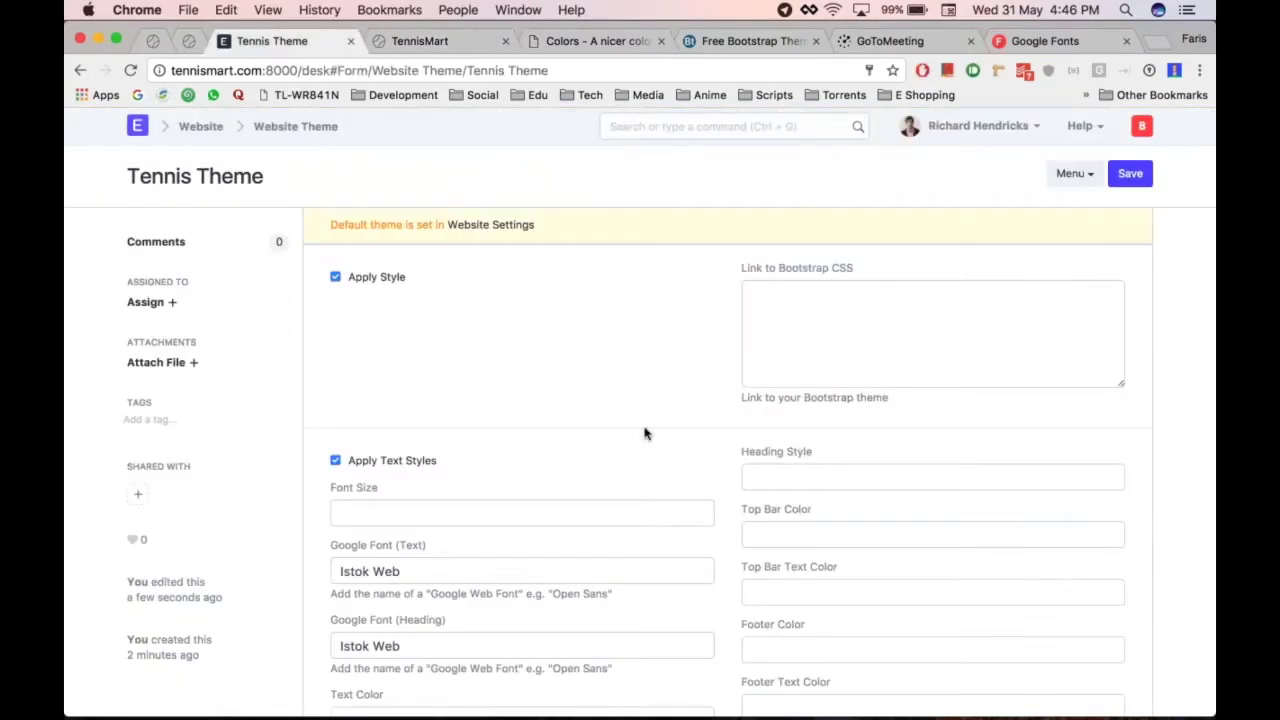
# Paste #0074D9 into the Tennis Theme's Link Color field
pyautogui.scroll(-5, 645, 433)
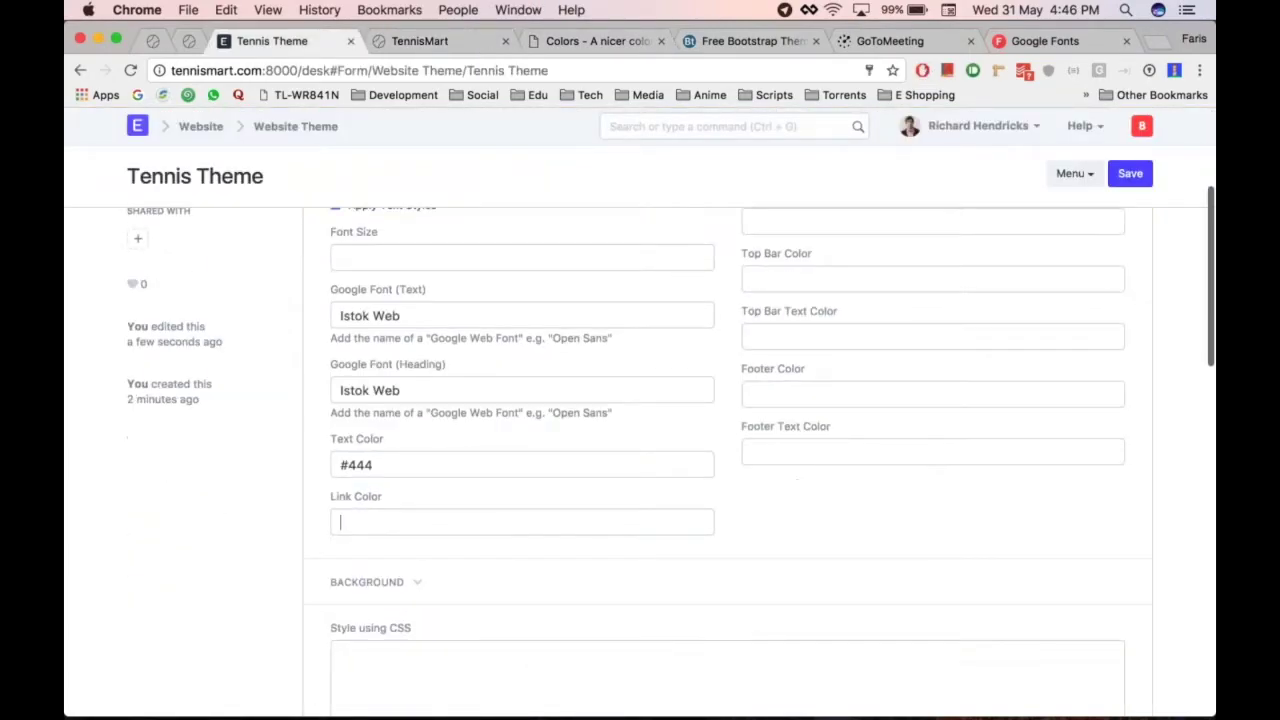
pyautogui.press('super+v')
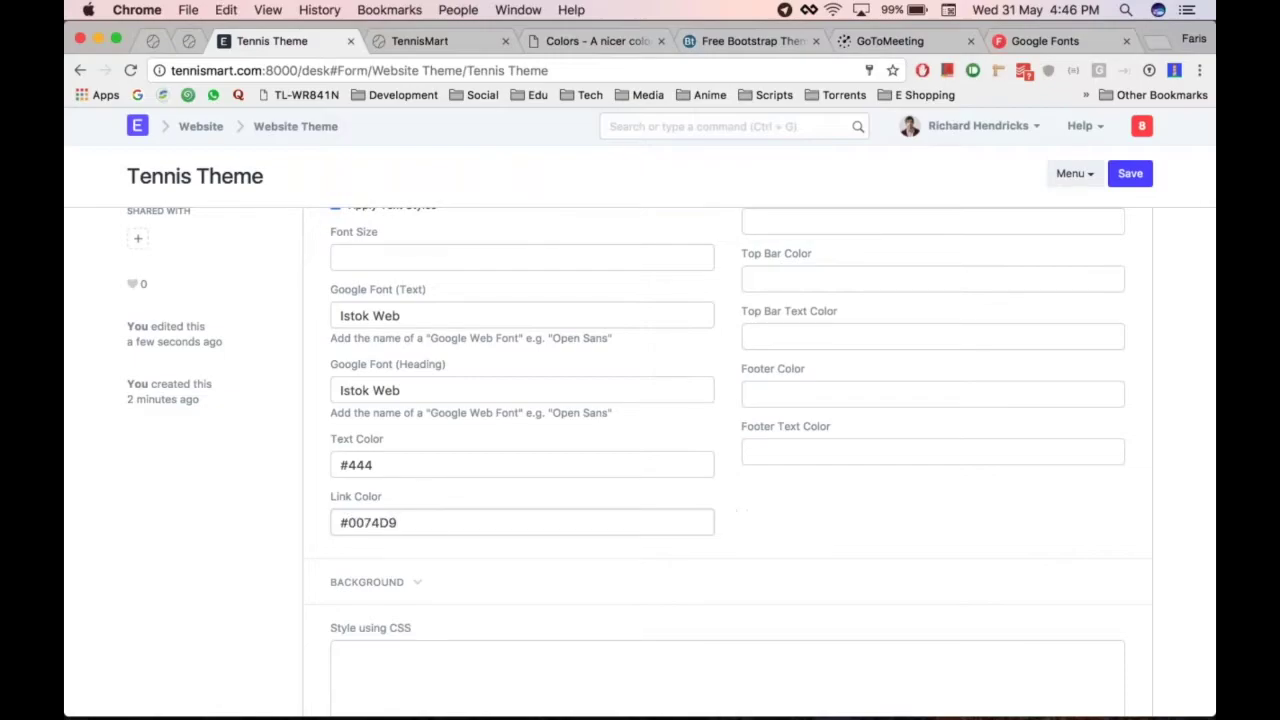
pyautogui.scroll(-5, 882, 560)
# Add a .btn.btn-primary CSS rule with background-color: #0074D9; in Style using CSS
pyautogui.click(610, 477)
pyautogui.write('.')
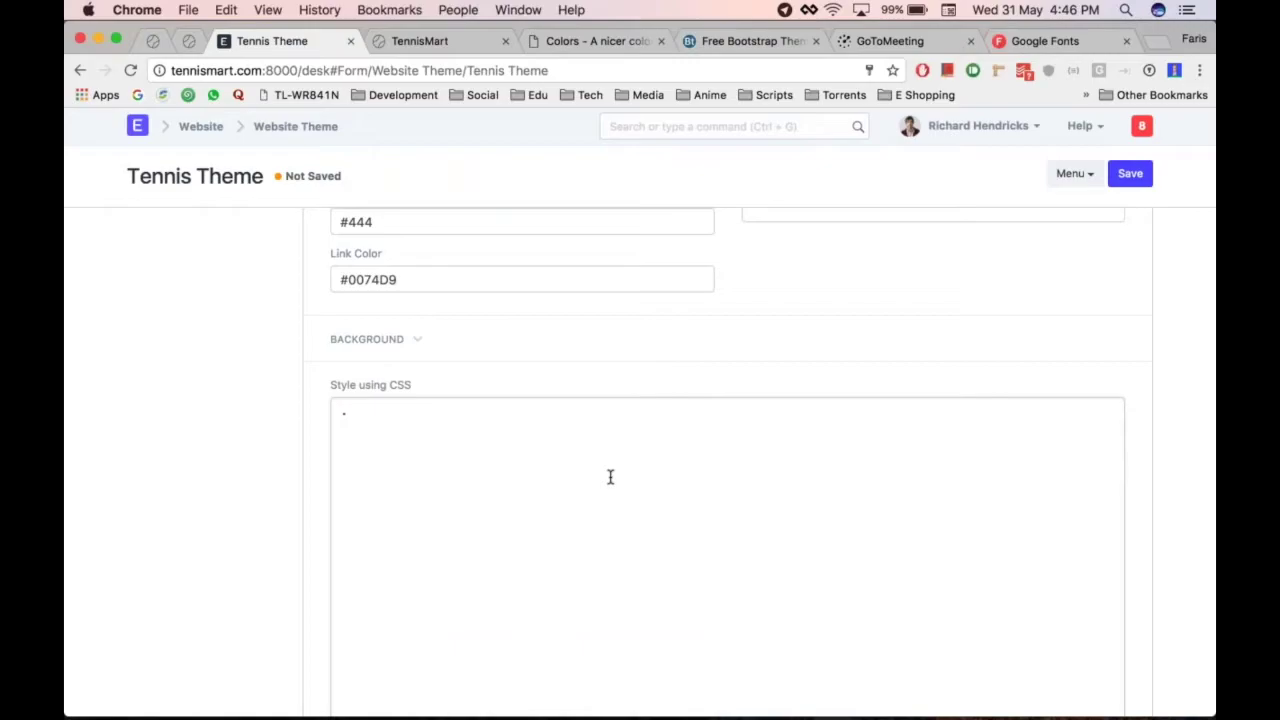
pyautogui.write('btn.btn-d')
pyautogui.press('BackSpace')
pyautogui.write('prpim')
pyautogui.write('imary ')
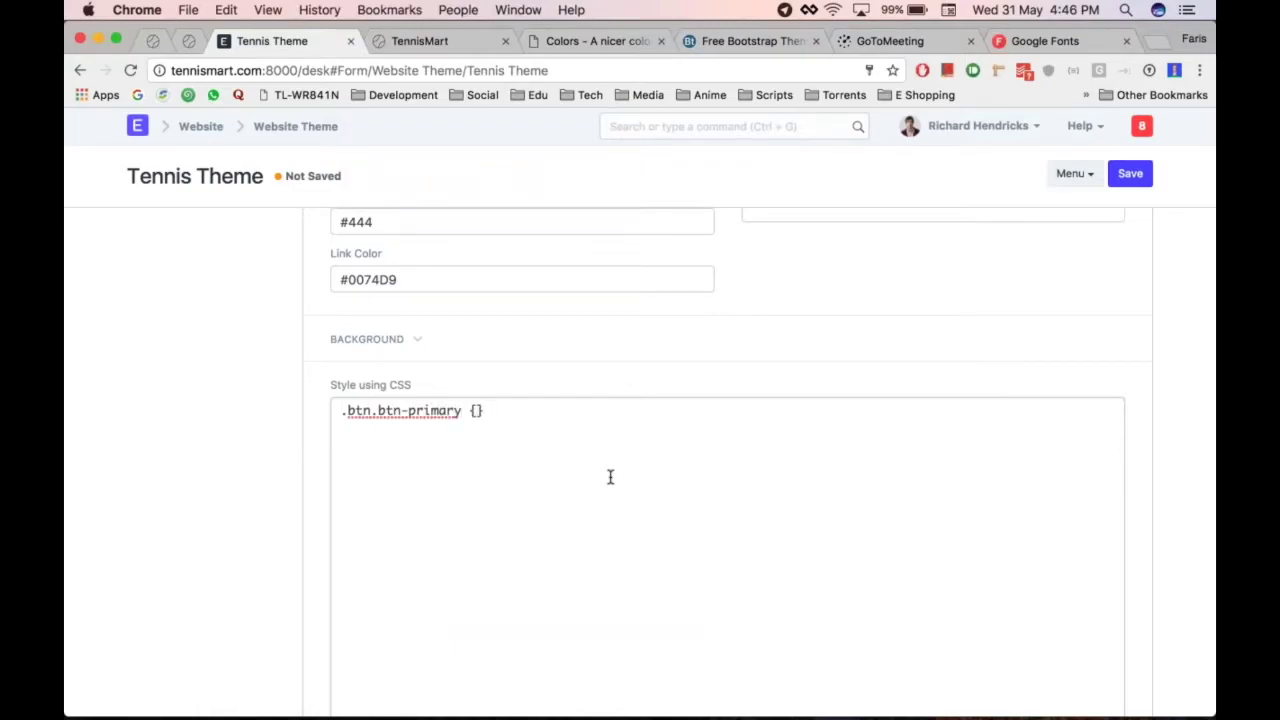
pyautogui.write('{')
pyautogui.press('Return')
pyautogui.press('Return')
pyautogui.press('Up')
pyautogui.write('background-color:')
pyautogui.press('super+v')
pyautogui.write(';')
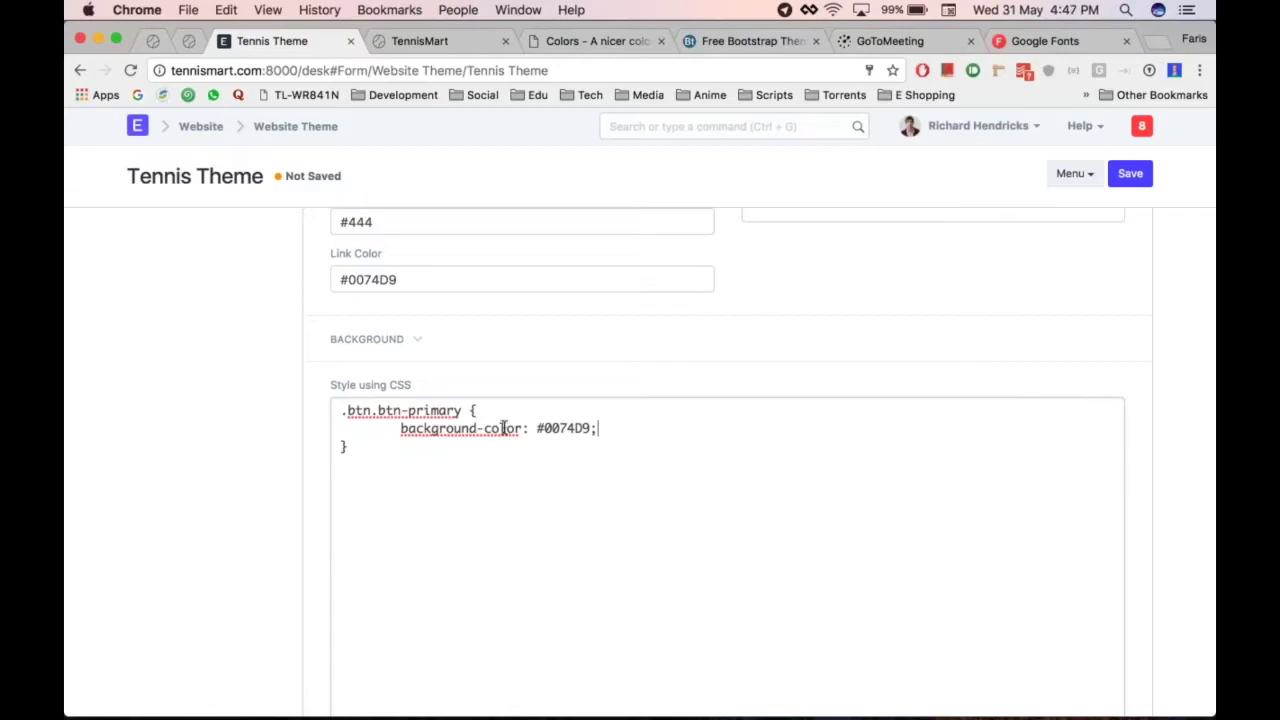
pyautogui.click(383, 451)
pyautogui.press('super+alt+Right')
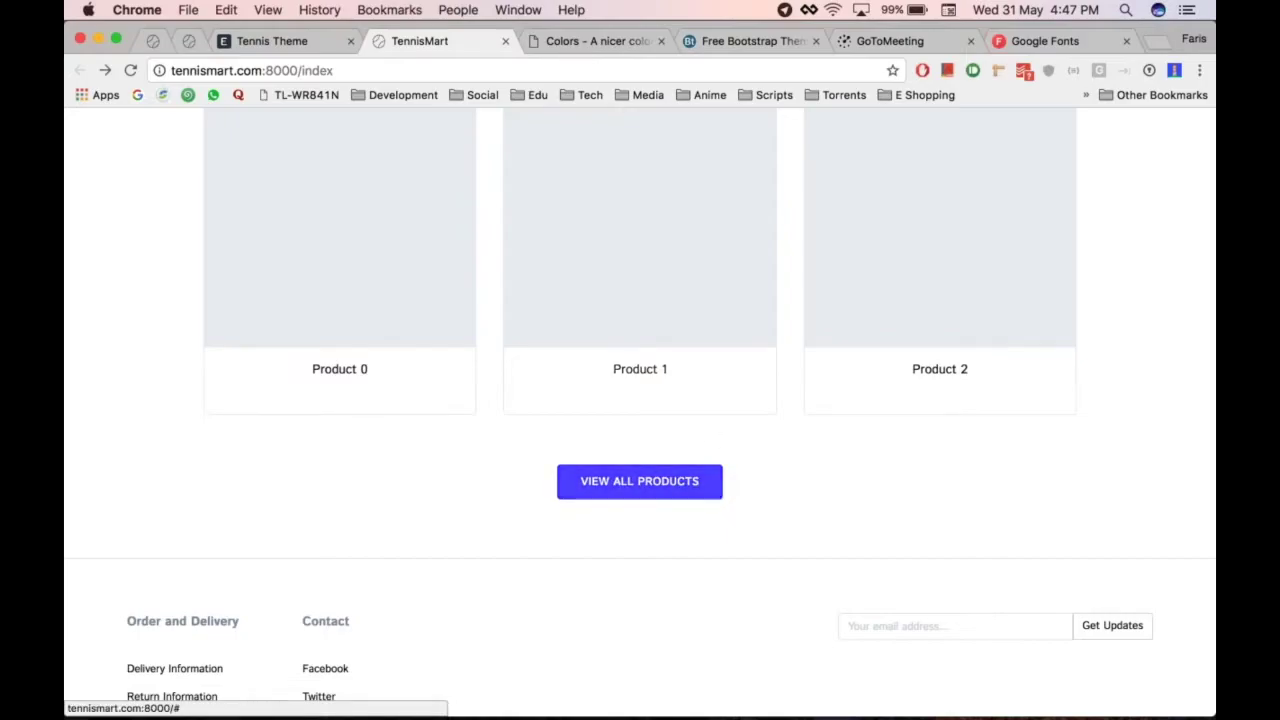
# Save the Tennis Theme and reload TennisMart to see blue product links and View All Products button
pyautogui.press('super+alt+Left')
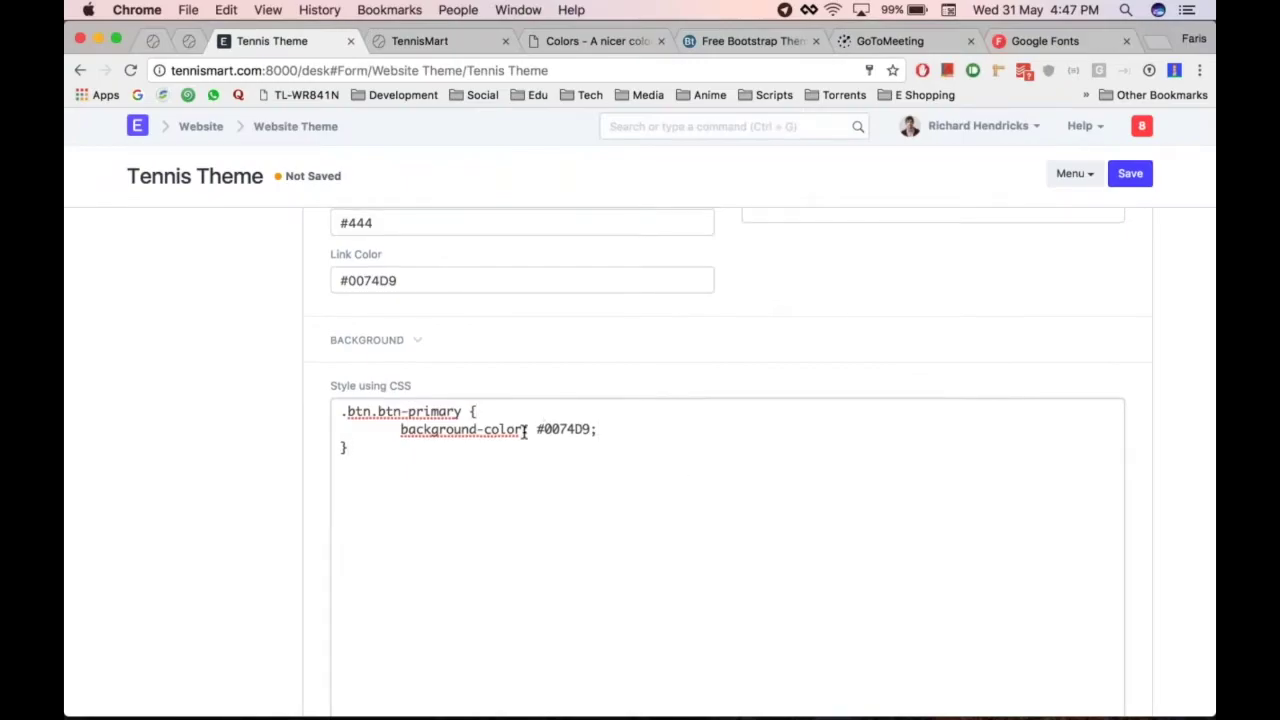
pyautogui.scroll(5, 523, 431)
pyautogui.scroll(-1, 691, 526)
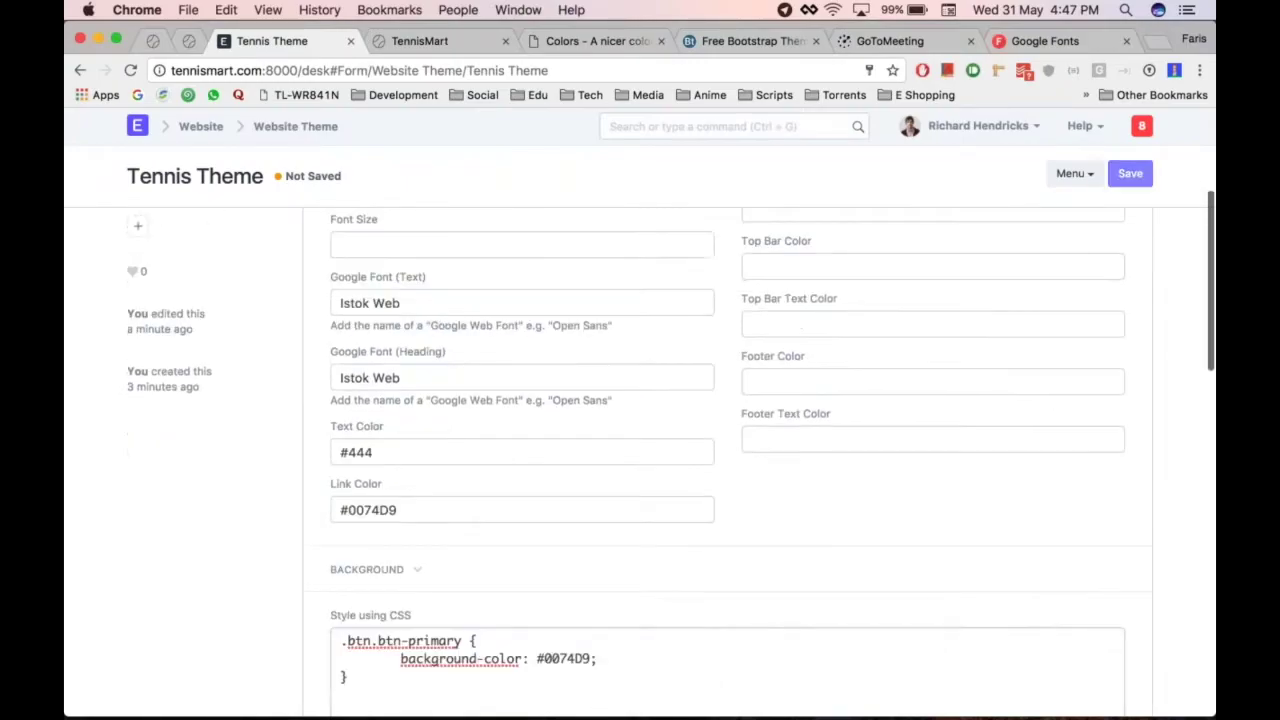
pyautogui.press('super+s')
pyautogui.press('super+alt+Right')
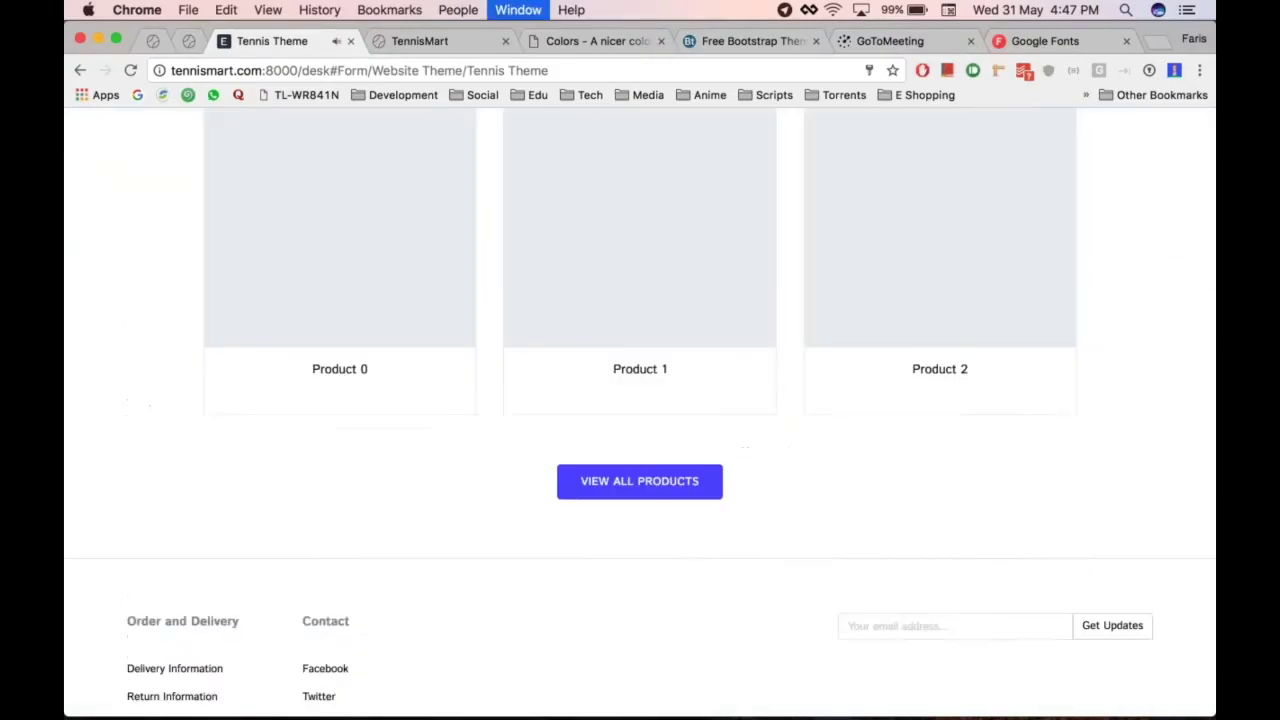
pyautogui.press('super+r')
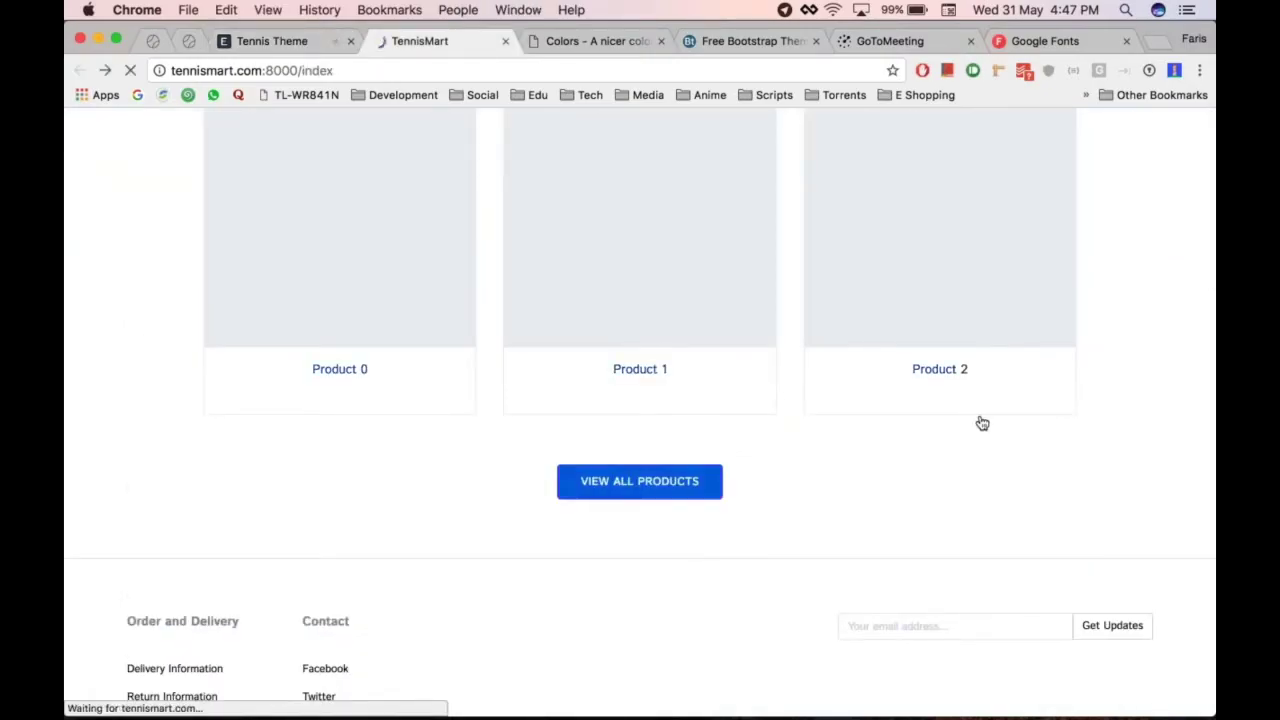
pyautogui.scroll(1, 926, 437)
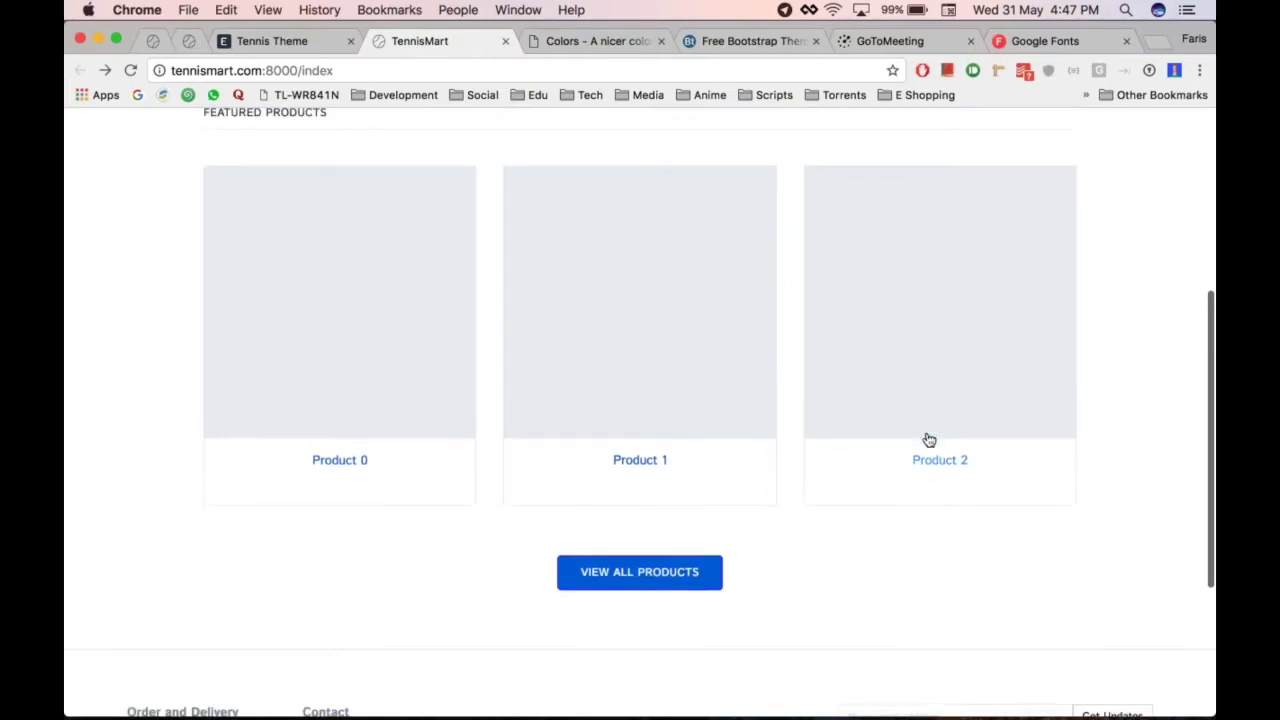
pyautogui.scroll(-3, 926, 437)
pyautogui.scroll(2, 769, 391)
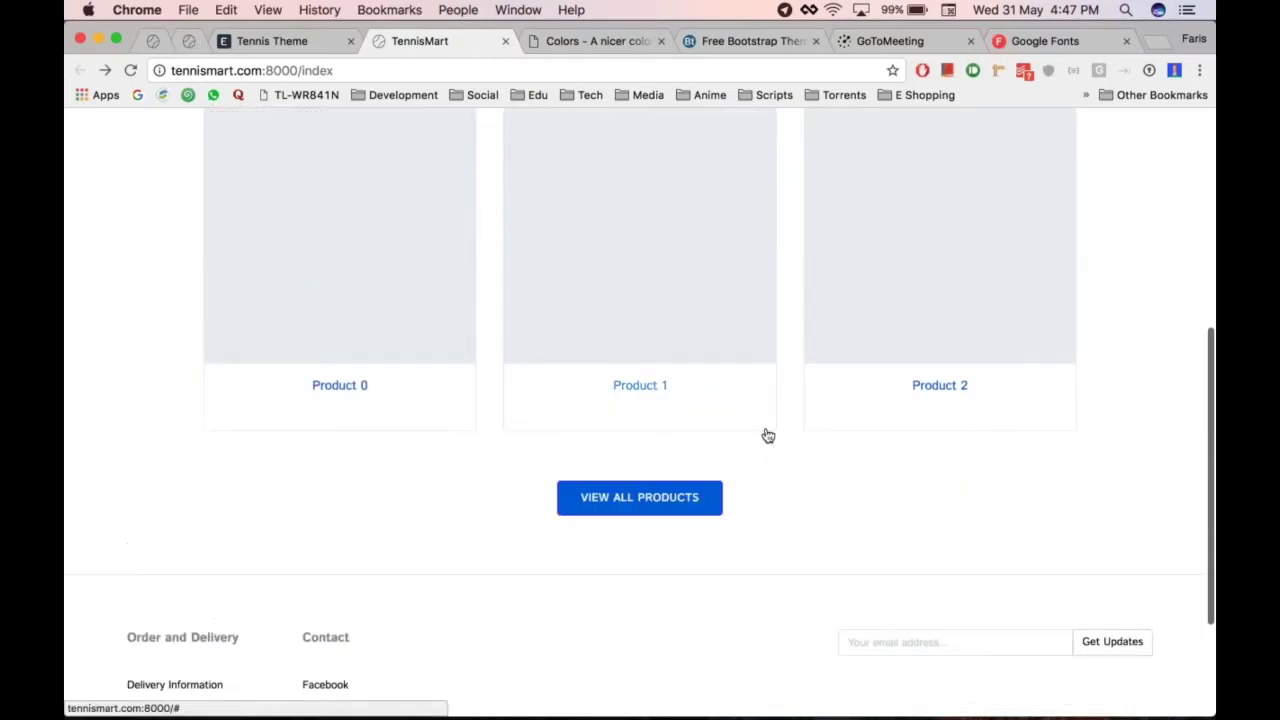
pyautogui.scroll(5, 768, 436)
pyautogui.scroll(-6, 768, 436)
pyautogui.scroll(-2, 768, 436)
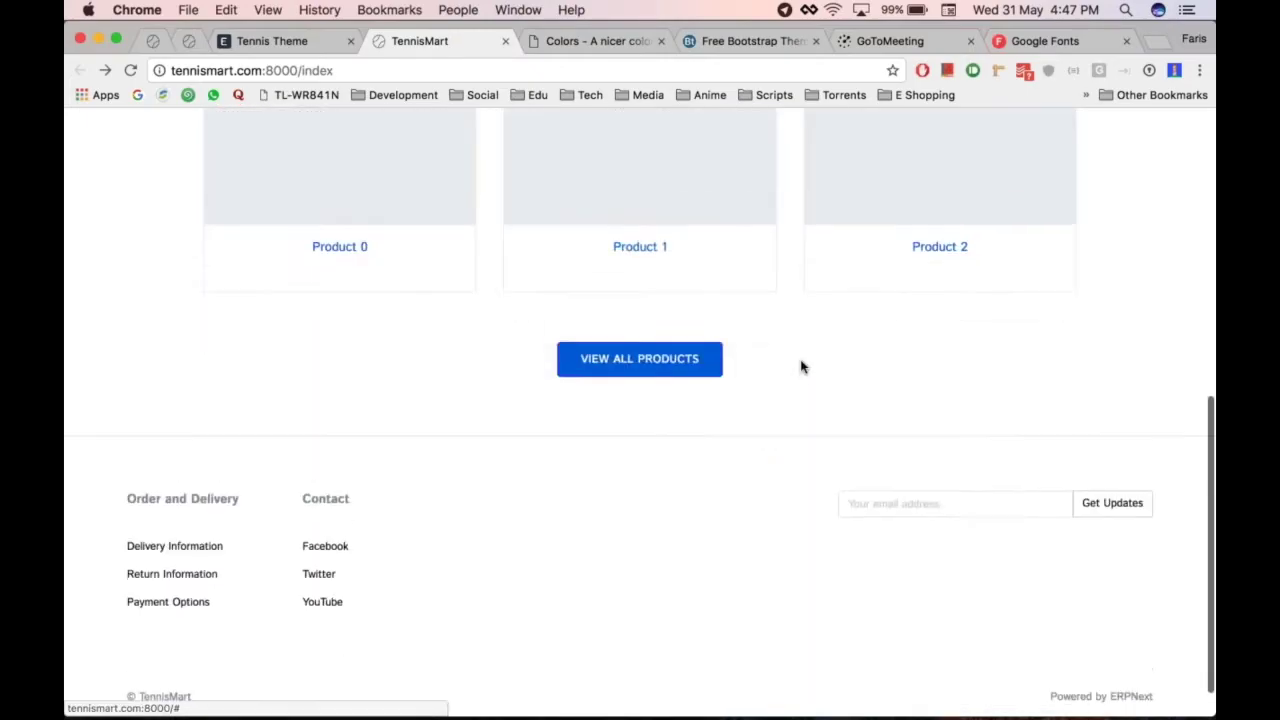
pyautogui.scroll(2, 803, 363)
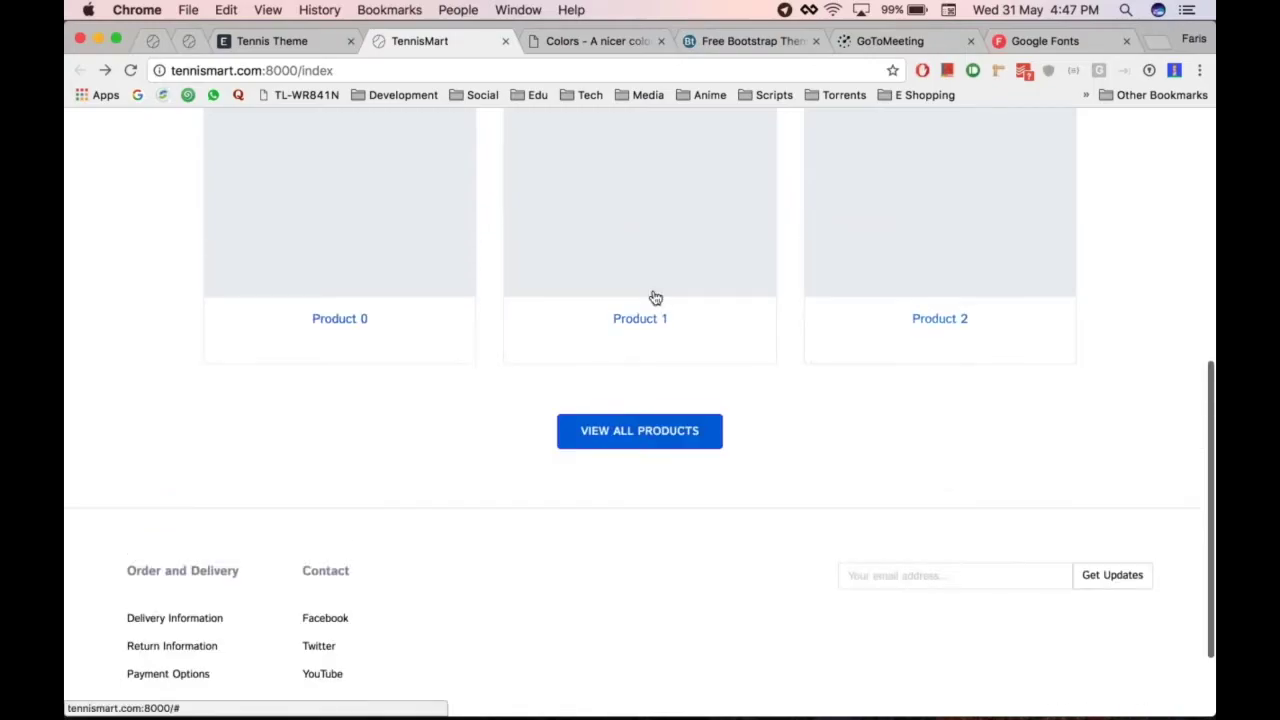
# Review the theme form again, then bring up the reference store to compare its dark footer
pyautogui.hotkey('ctrl', 'shift', 'Tab')
pyautogui.scroll(-5, 575, 484)
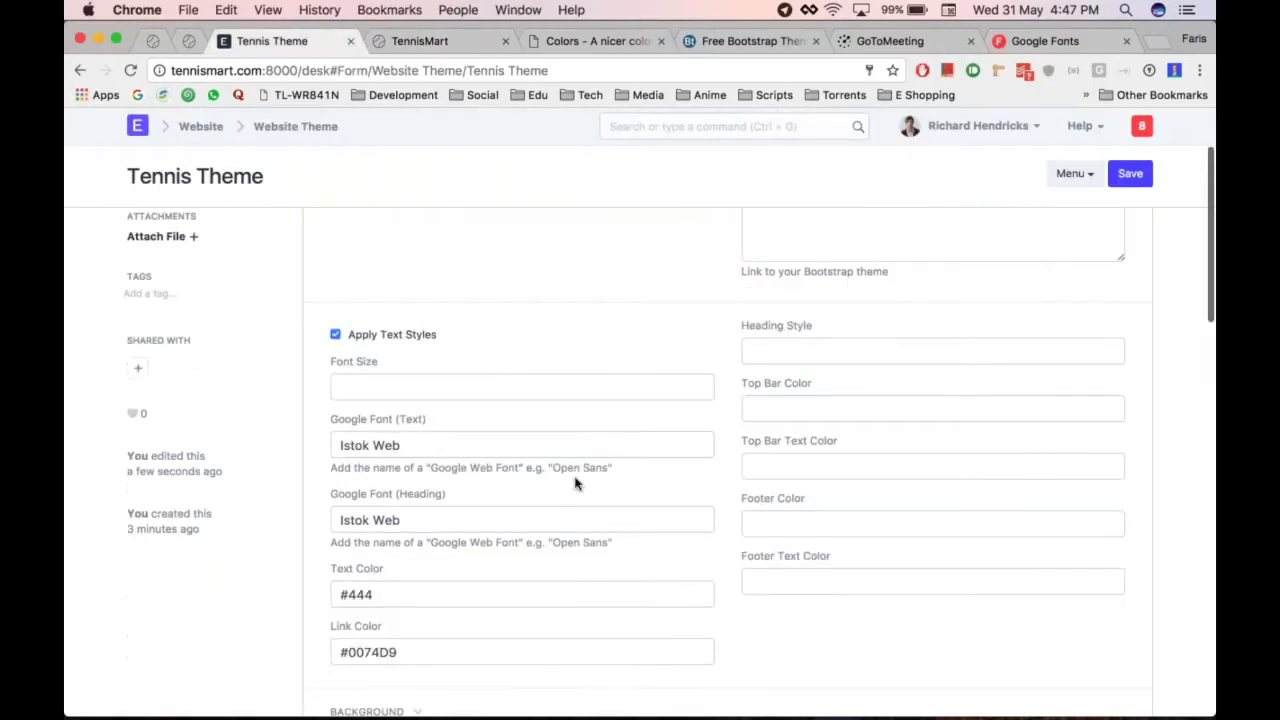
pyautogui.scroll(3, 882, 349)
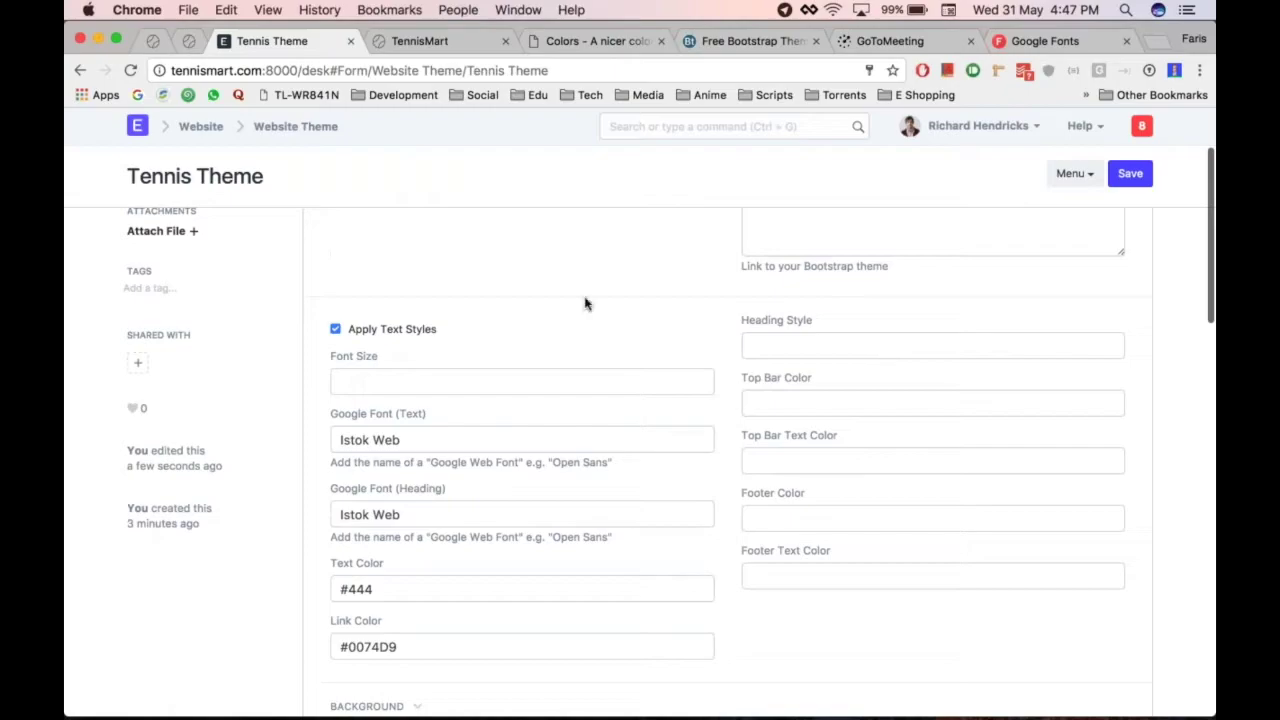
pyautogui.scroll(-10, 586, 304)
pyautogui.scroll(5, 586, 304)
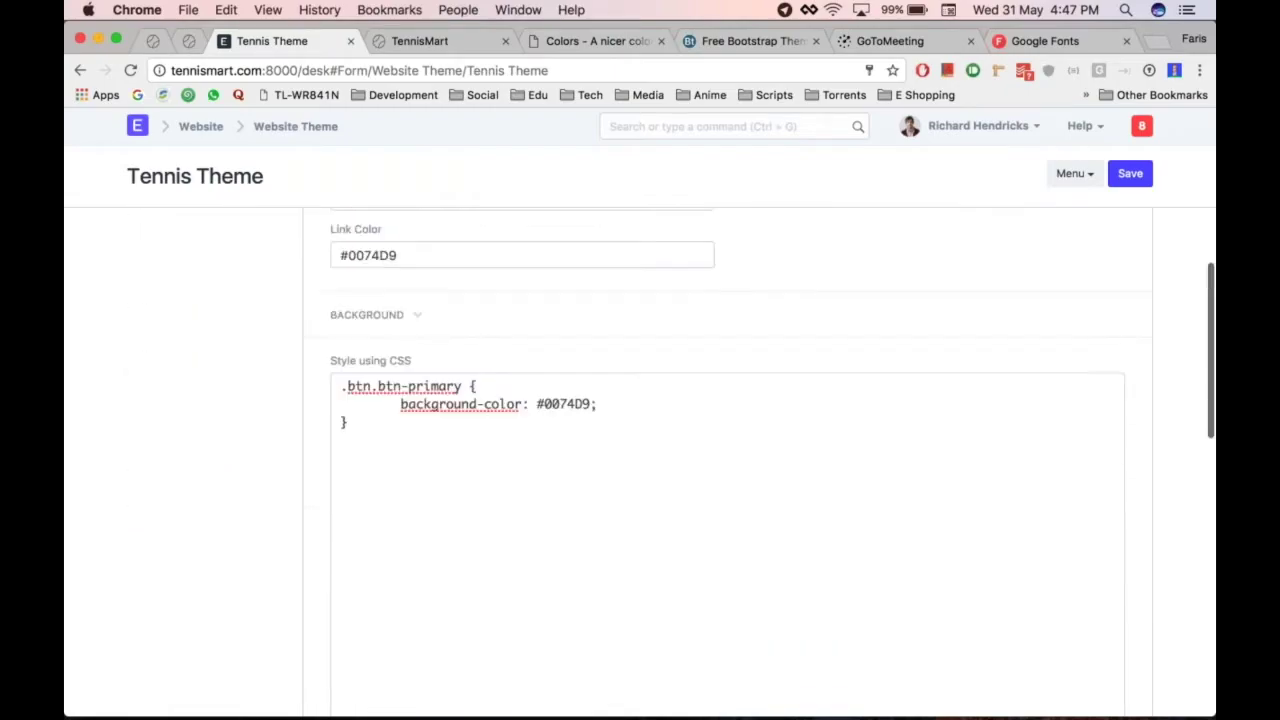
pyautogui.hotkey('ctrl', 'Tab')
pyautogui.hotkey('ctrl', 'shift', 'Tab')
pyautogui.scroll(3, 586, 304)
pyautogui.hotkey('ctrl', 'shift', 'Tab')
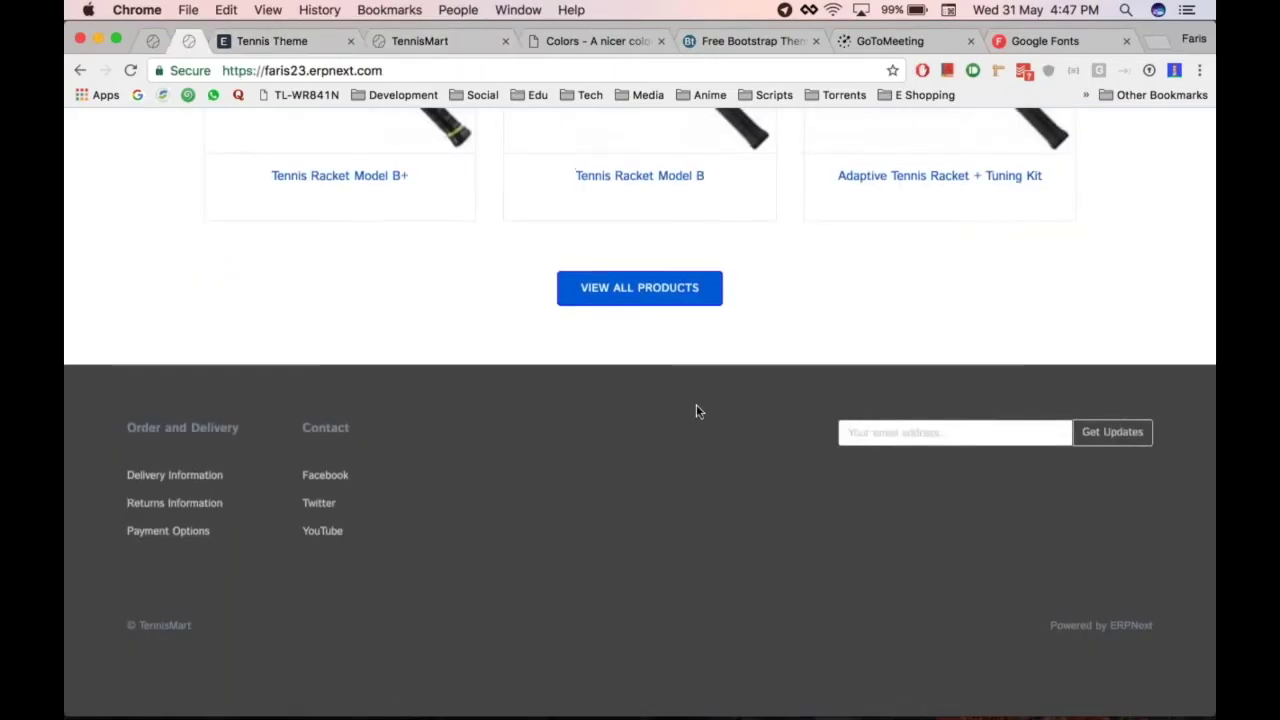
# Enter Footer Color #555 and Footer Text Color #CCC, then save the Tennis Theme
pyautogui.hotkey('ctrl', 'Tab')
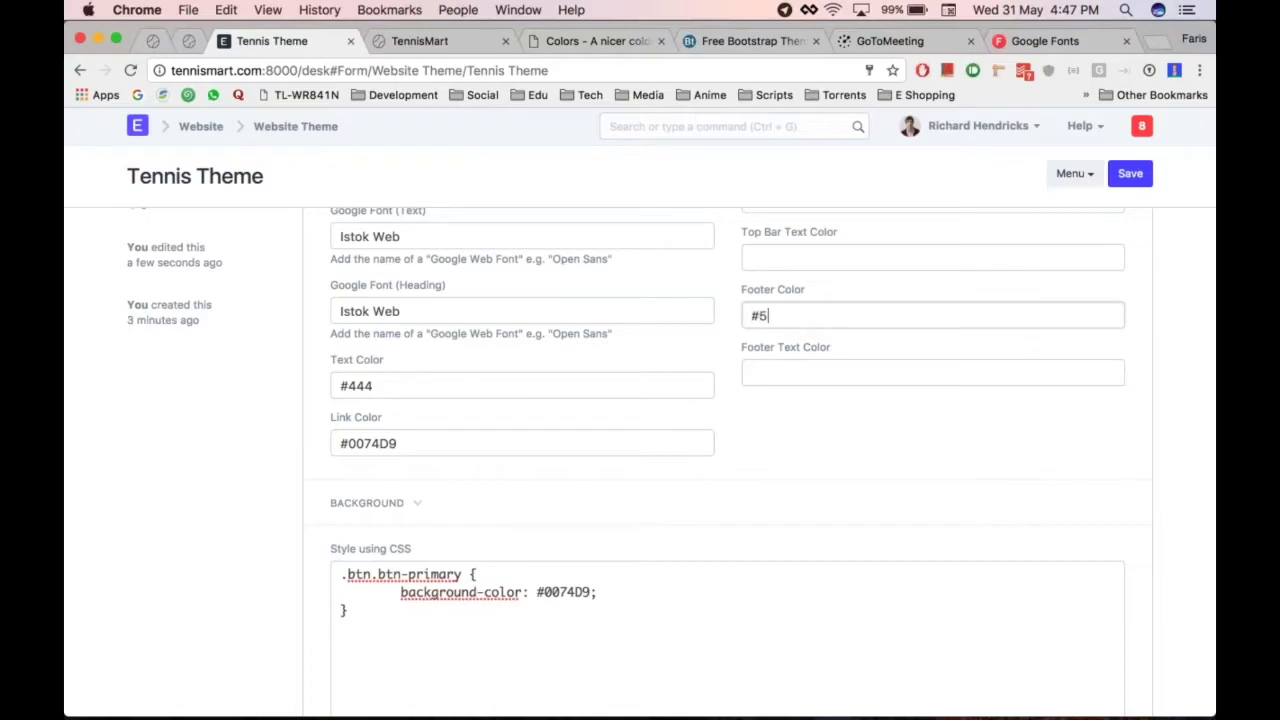
pyautogui.click(811, 374)
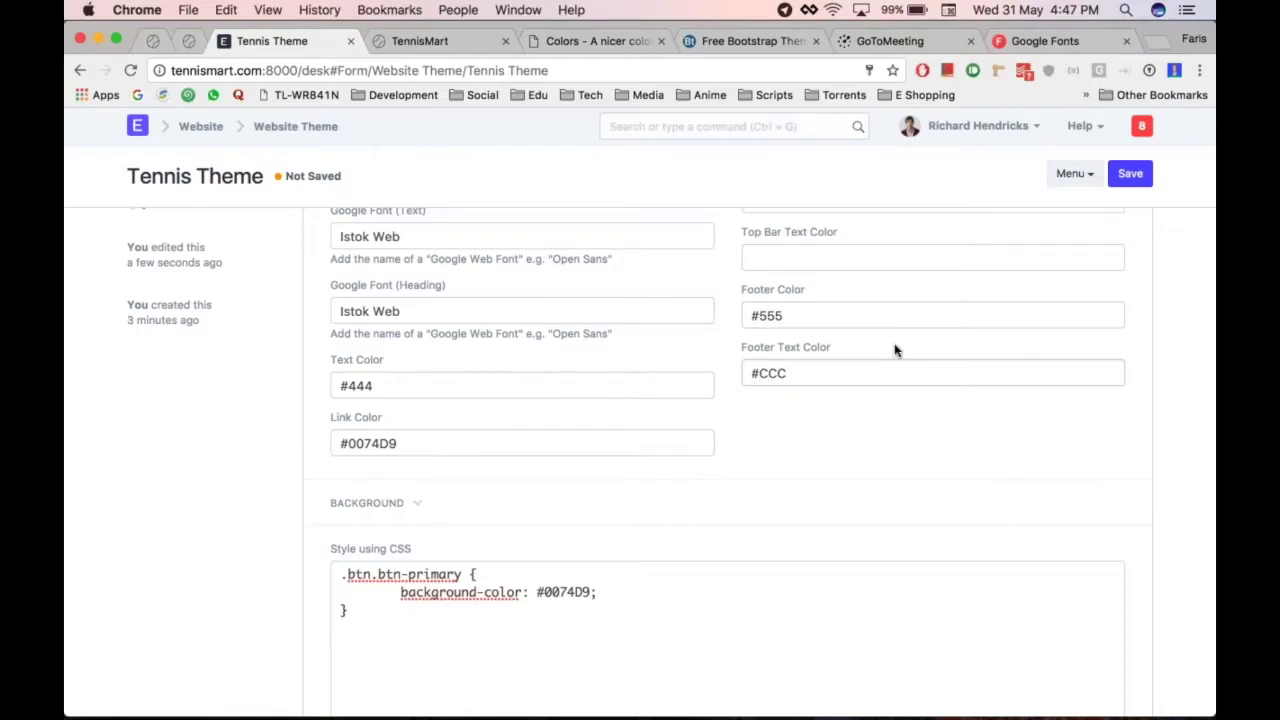
pyautogui.hotkey('ctrl', 's')
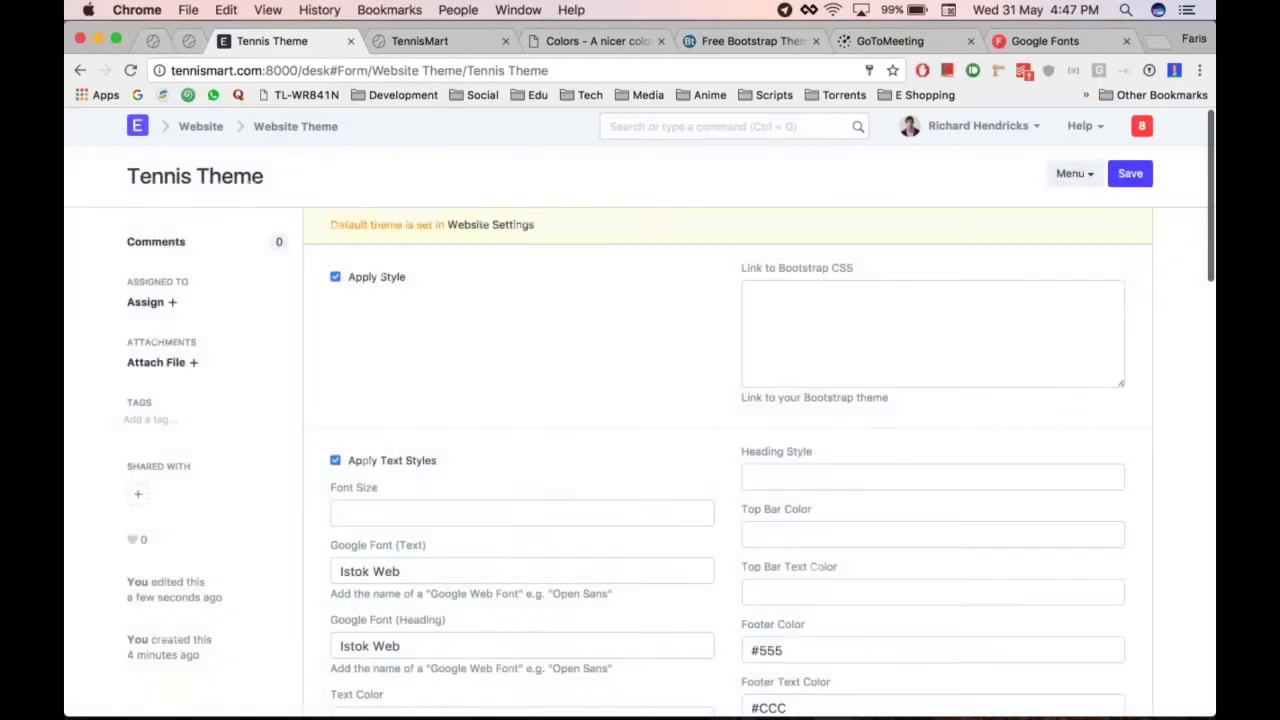
# Reload TennisMart repeatedly until the dark grey #555 footer and blue buttons appear
pyautogui.hotkey('ctrl', 'Tab')
pyautogui.scroll(-2, 853, 523)
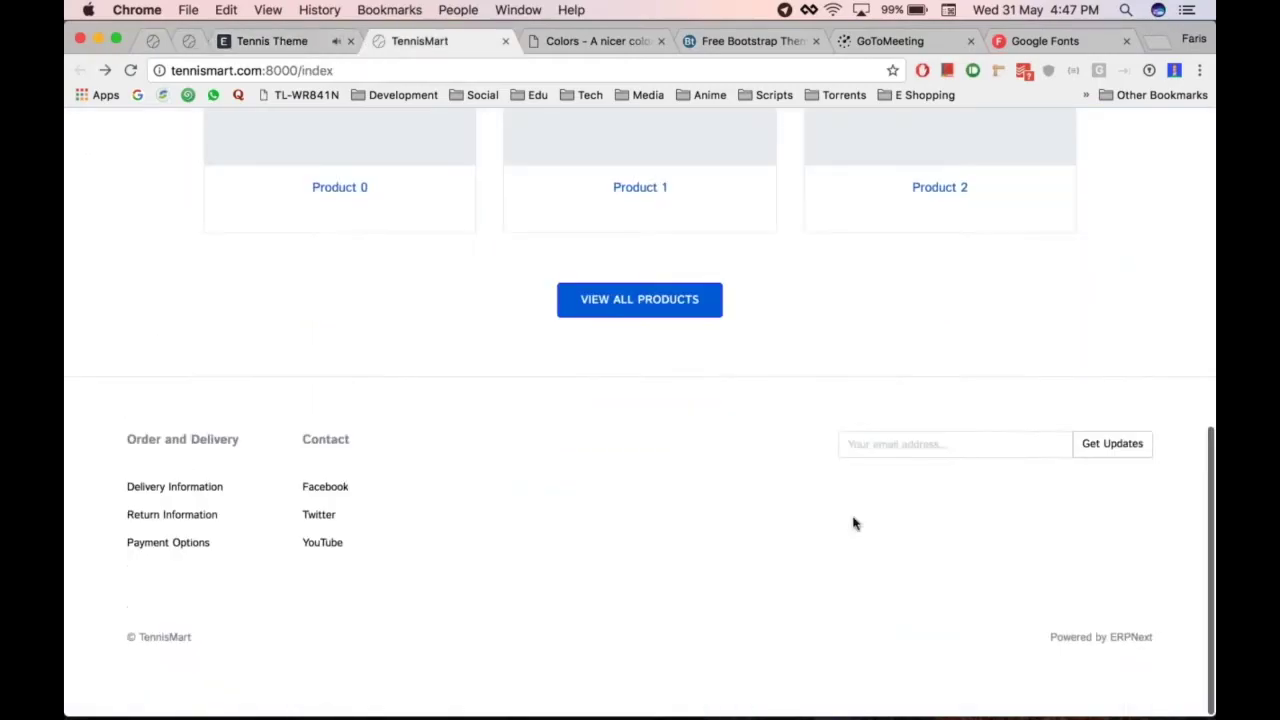
pyautogui.press('super+r')
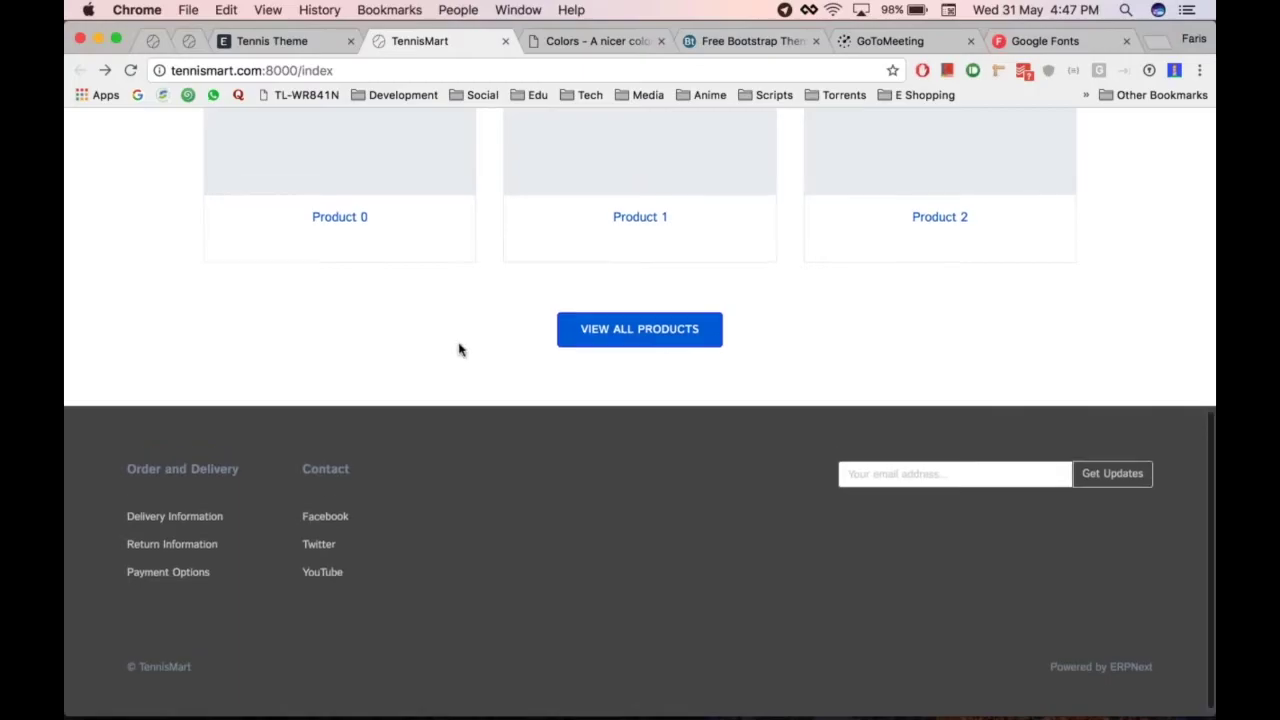
pyautogui.press('super+r')
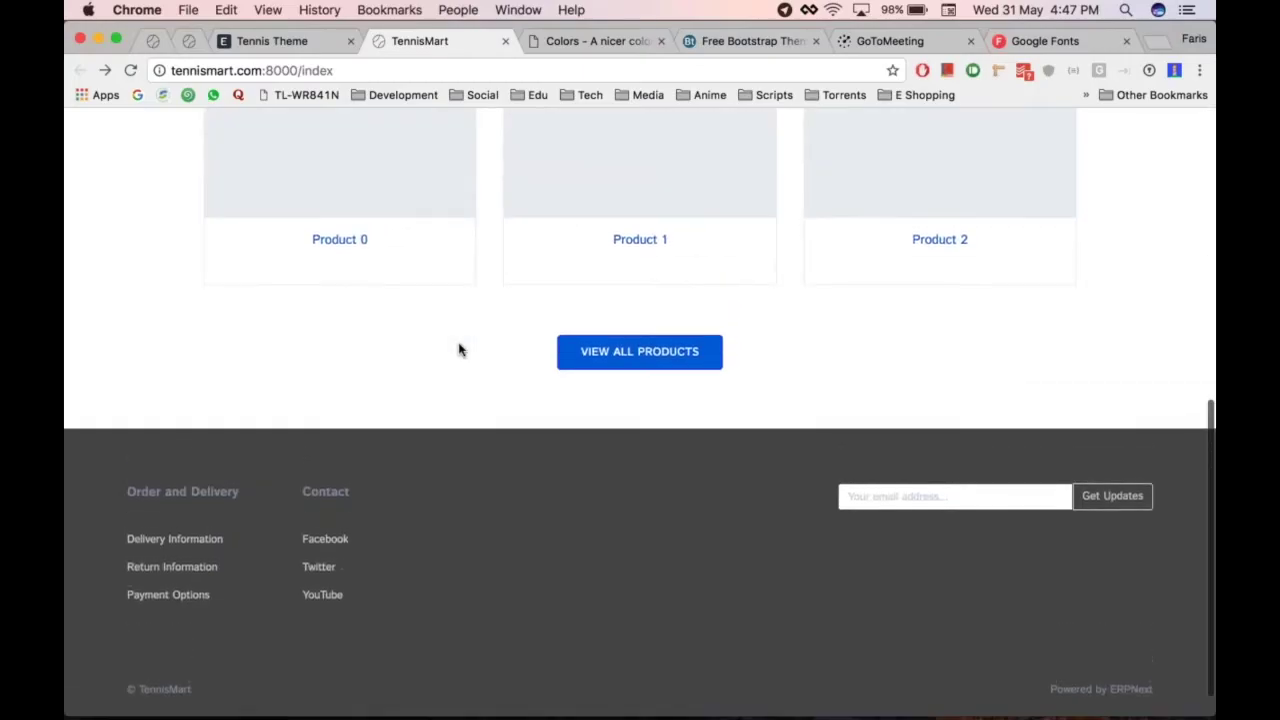
pyautogui.press('super+r')
pyautogui.press('super+r')
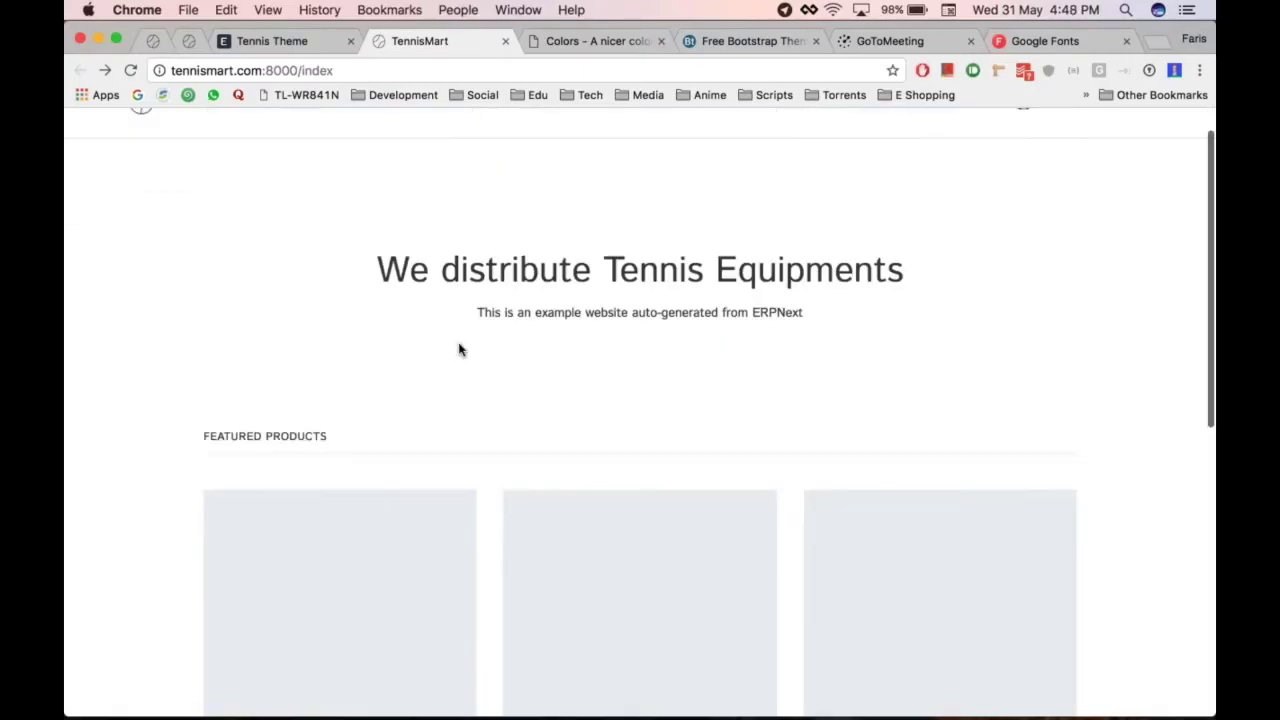
pyautogui.press('super+r')
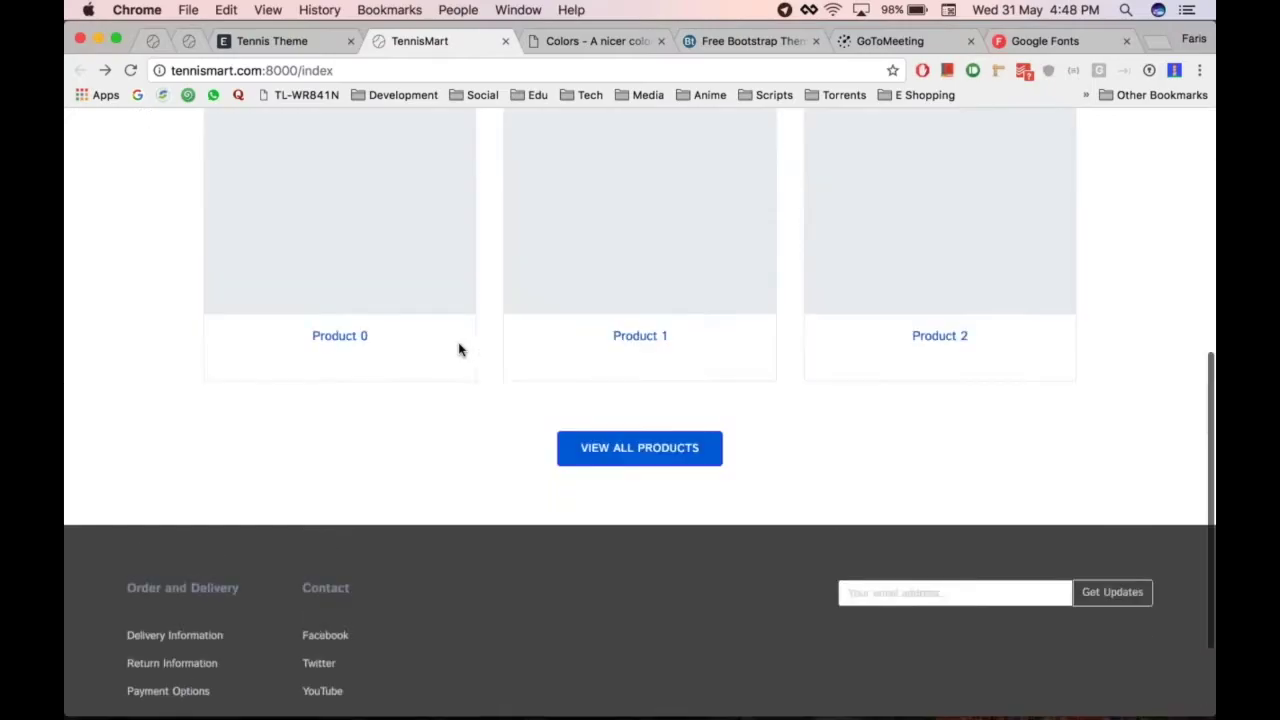
# Check the site once more and return to the Tennis Theme form
pyautogui.press('super+alt+Left')
pyautogui.scroll(-5, 690, 434)
pyautogui.scroll(3, 693, 322)
pyautogui.press('super+alt+Right')
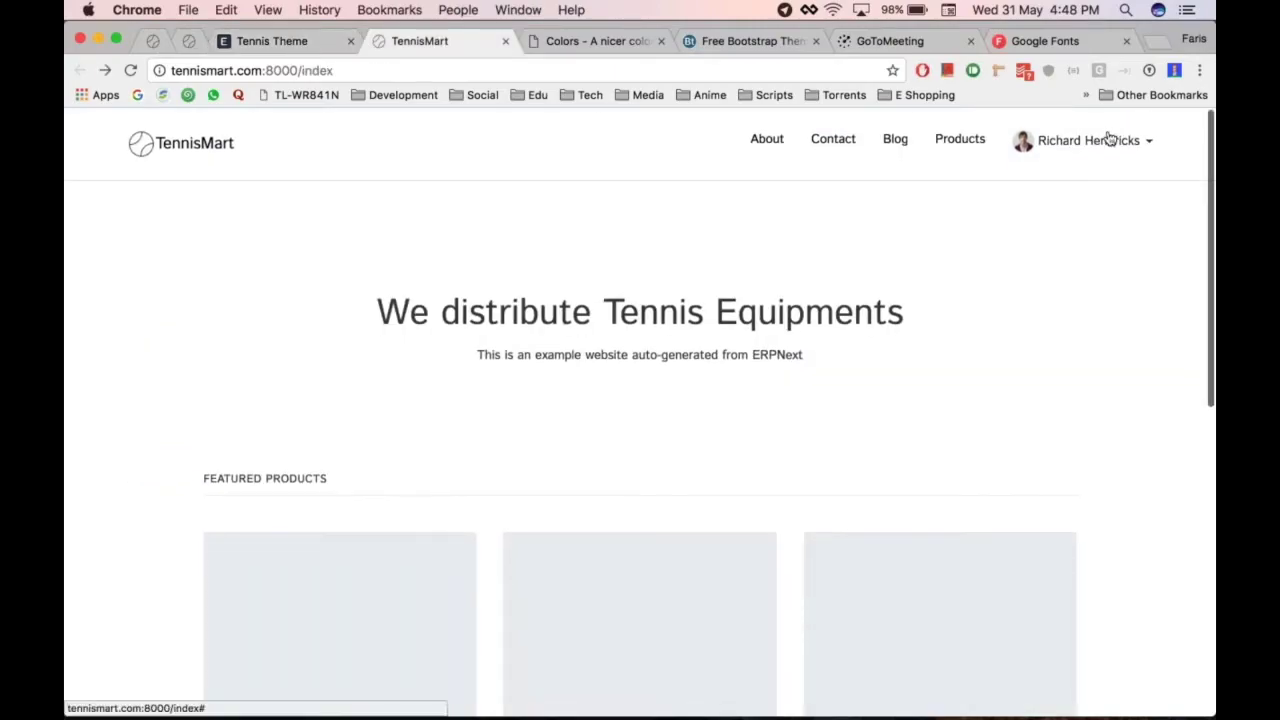
pyautogui.press('super+alt+Left')
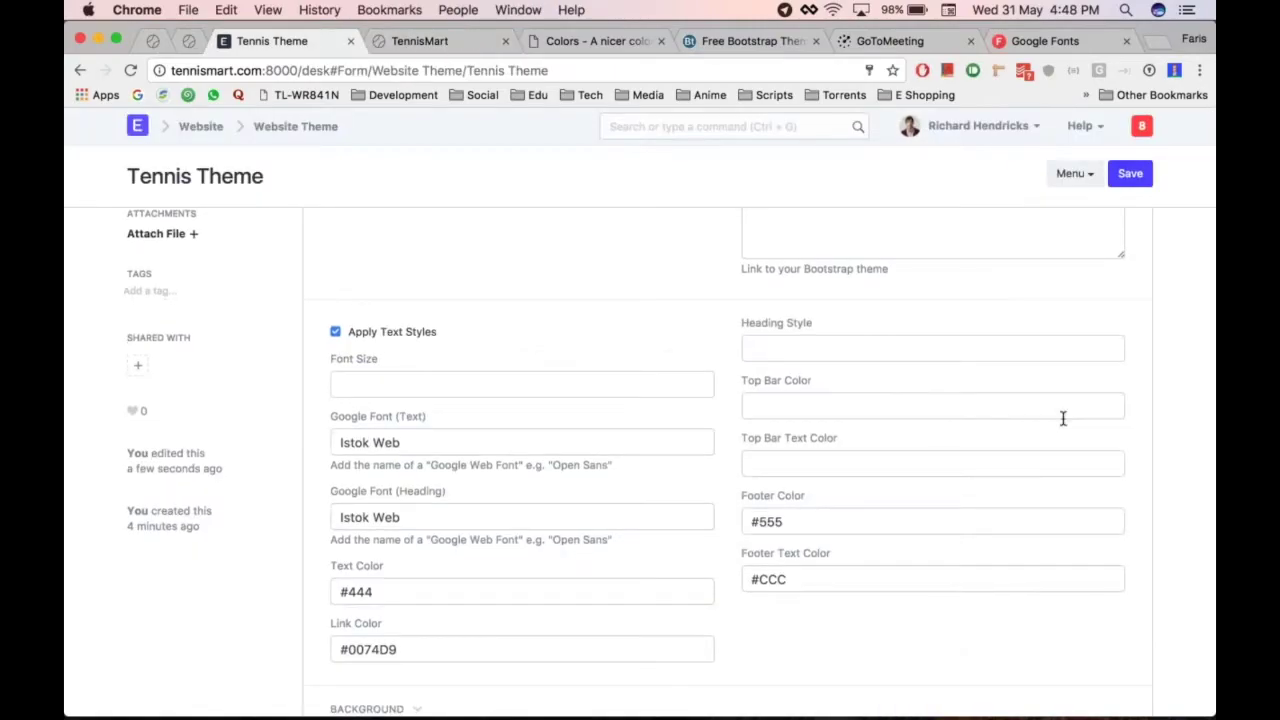
pyautogui.scroll(-3, 1063, 417)
pyautogui.scroll(-10, 728, 392)
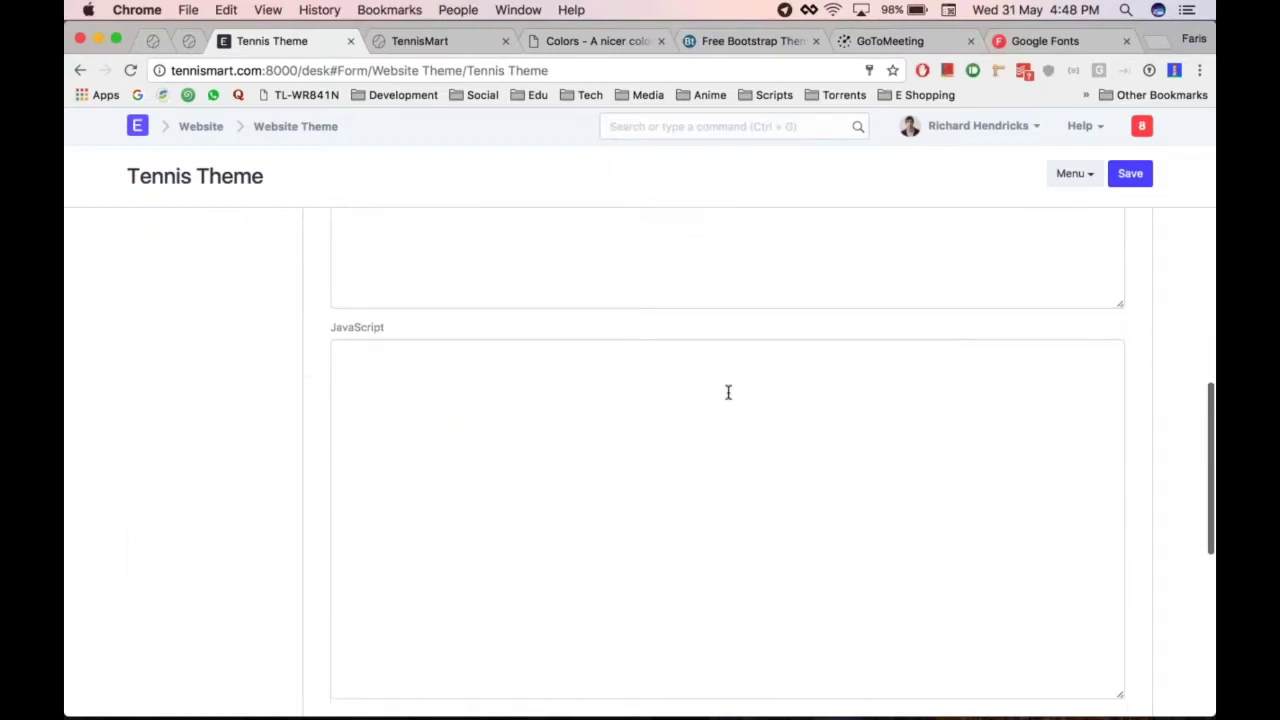
pyautogui.scroll(15, 728, 392)
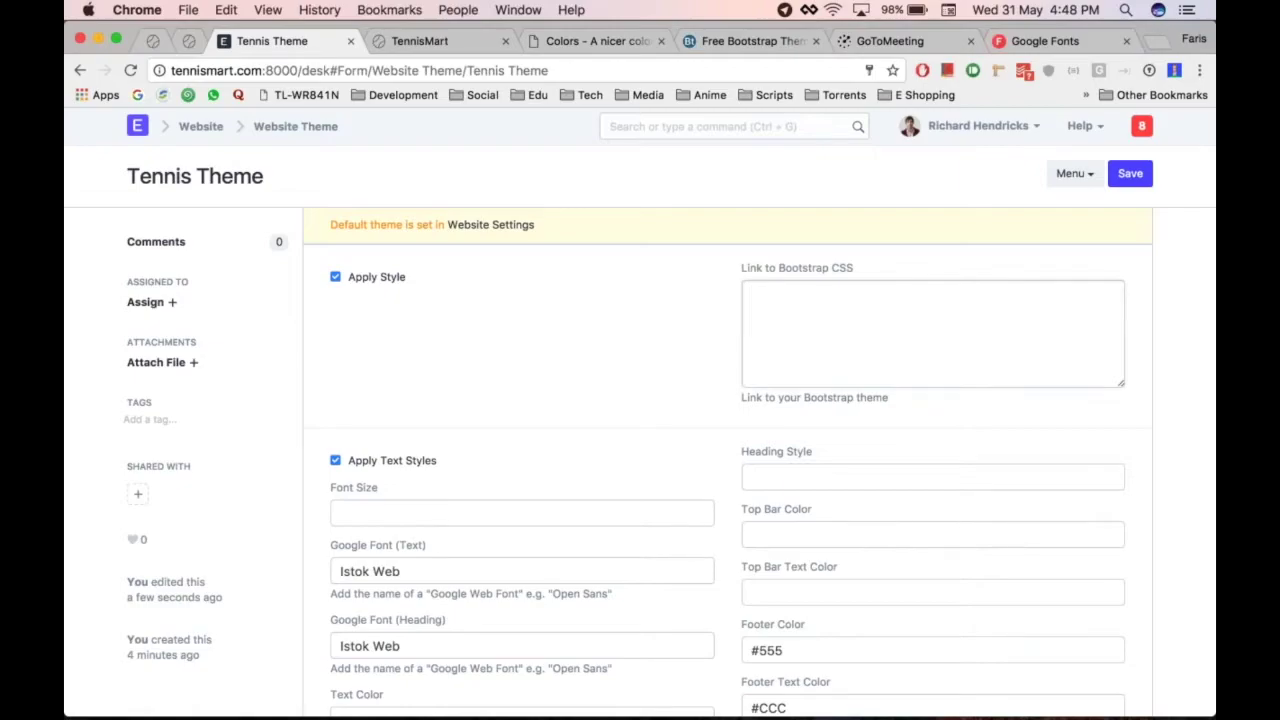
pyautogui.scroll(-8, 751, 293)
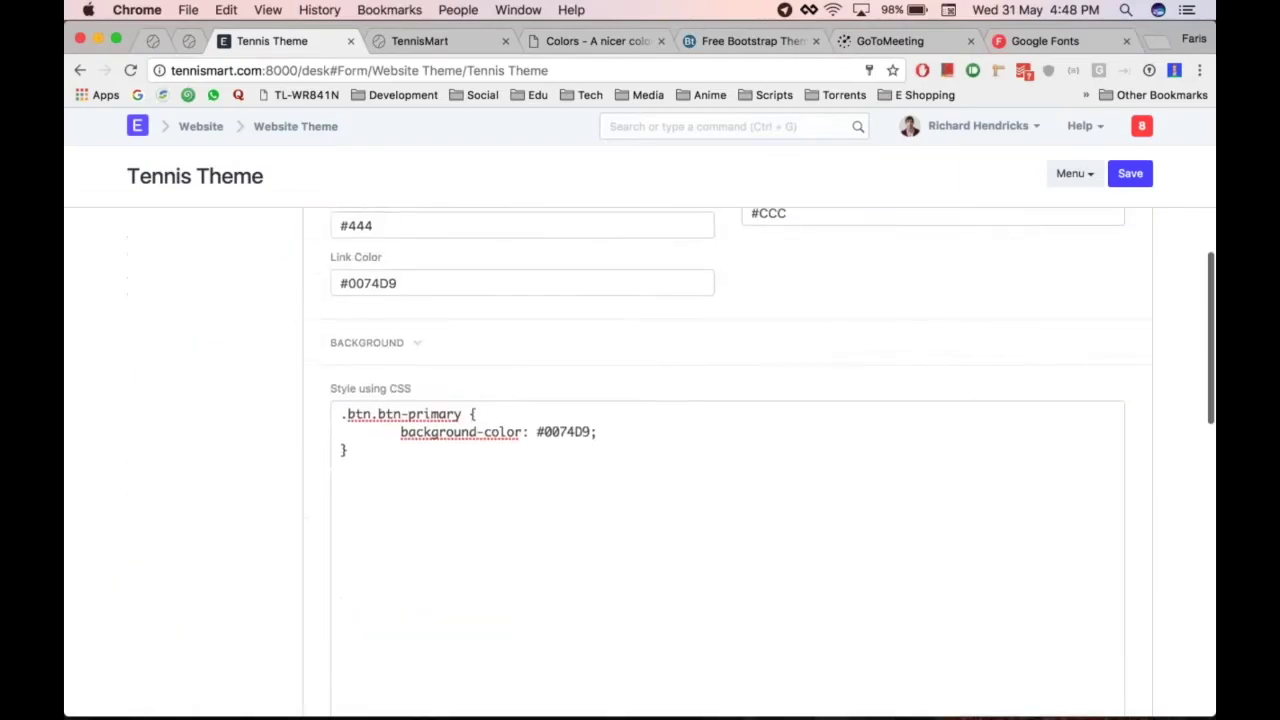
pyautogui.scroll(10, 780, 301)
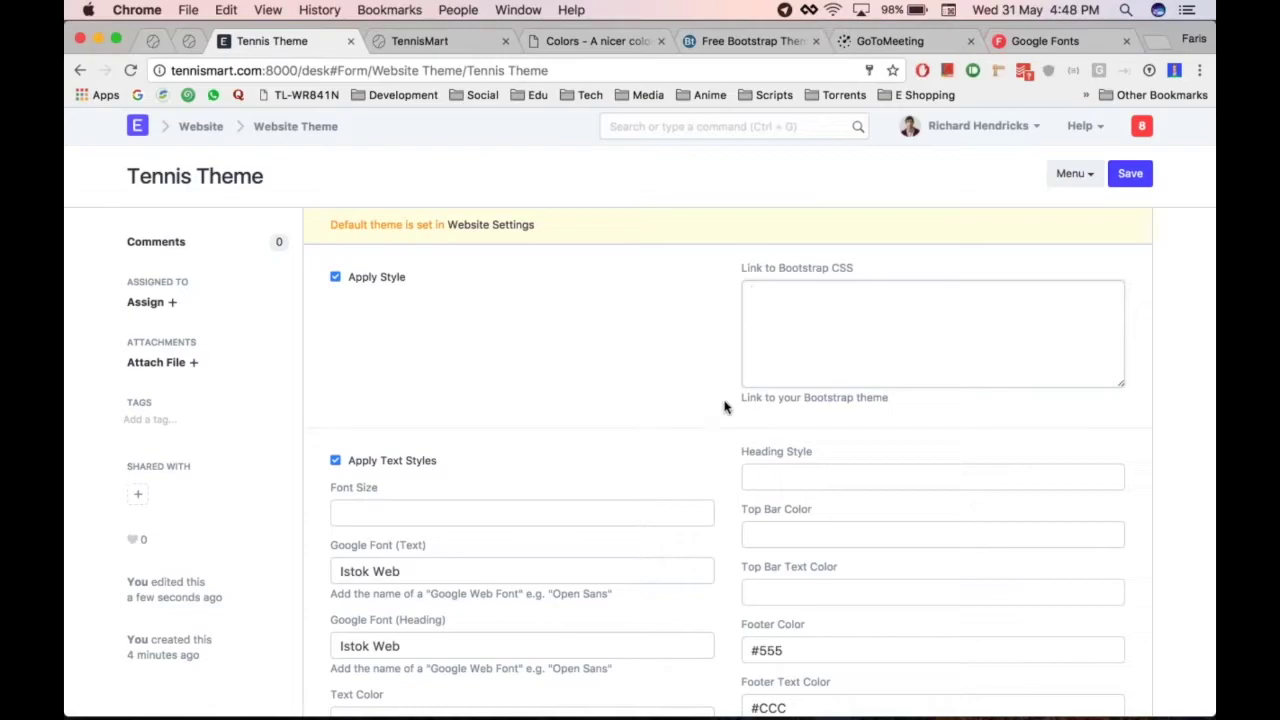
pyautogui.scroll(-1, 725, 406)
pyautogui.scroll(1, 725, 406)
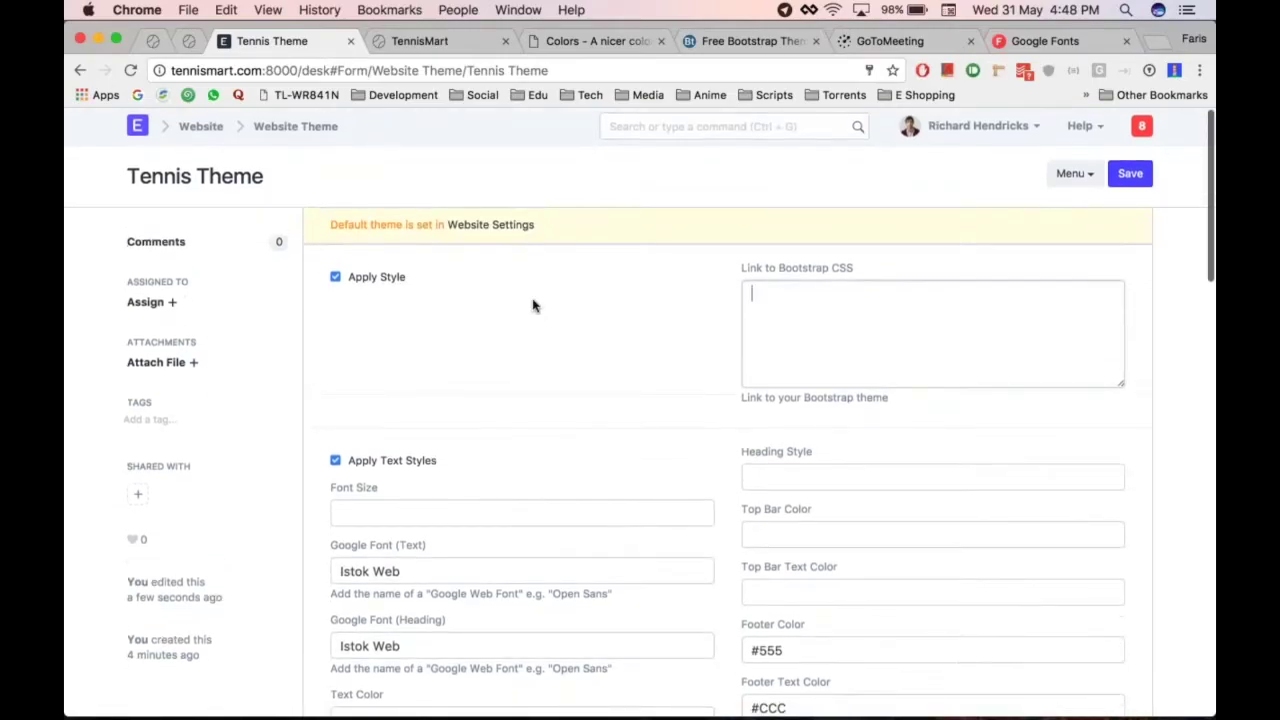
# Save a new website theme named 'Custom Bootstrap Theme', its Bootstrap CSS link still empty, then move to the BootstrapTaste tab
pyautogui.click(295, 126)
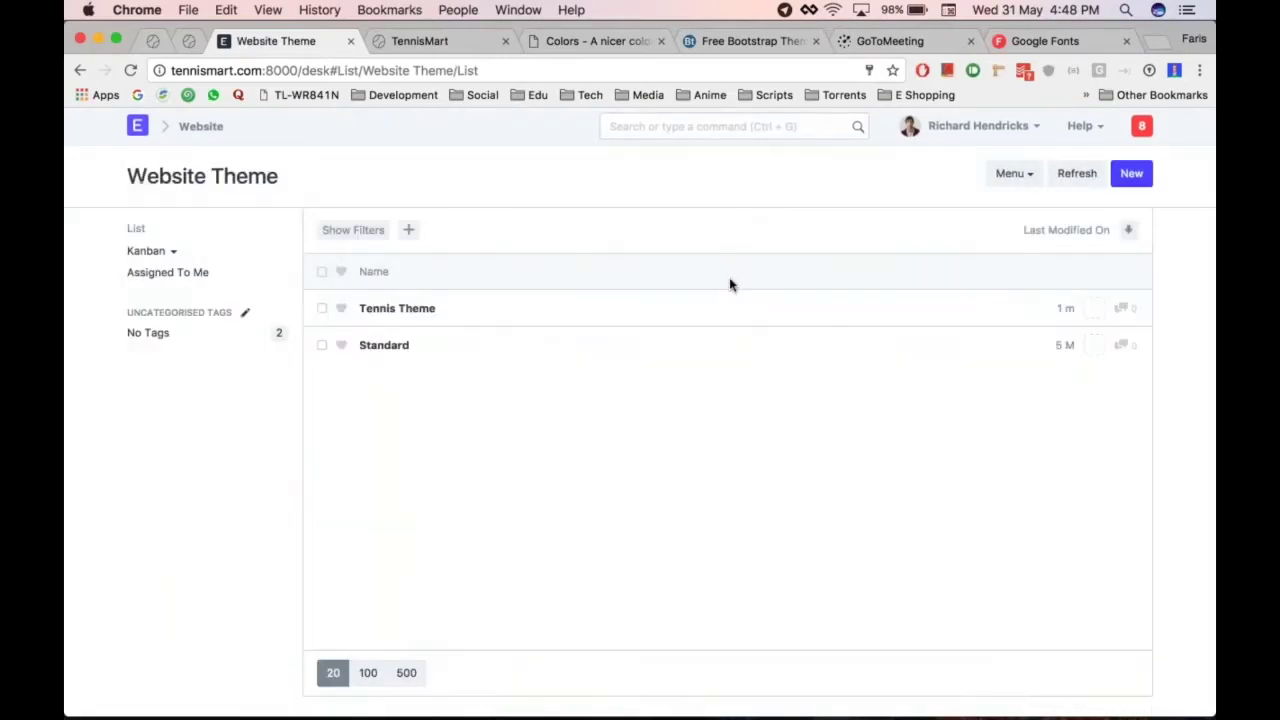
pyautogui.click(1131, 174)
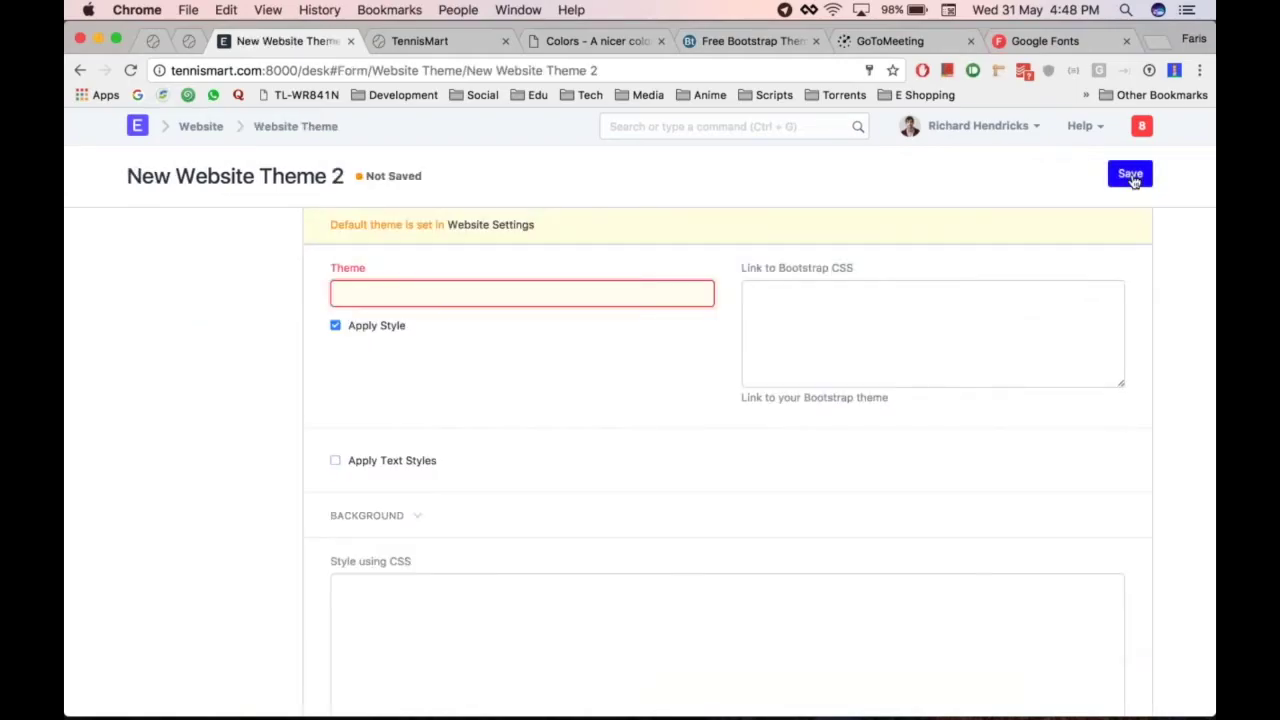
pyautogui.write('Custom Bootstrap Theme')
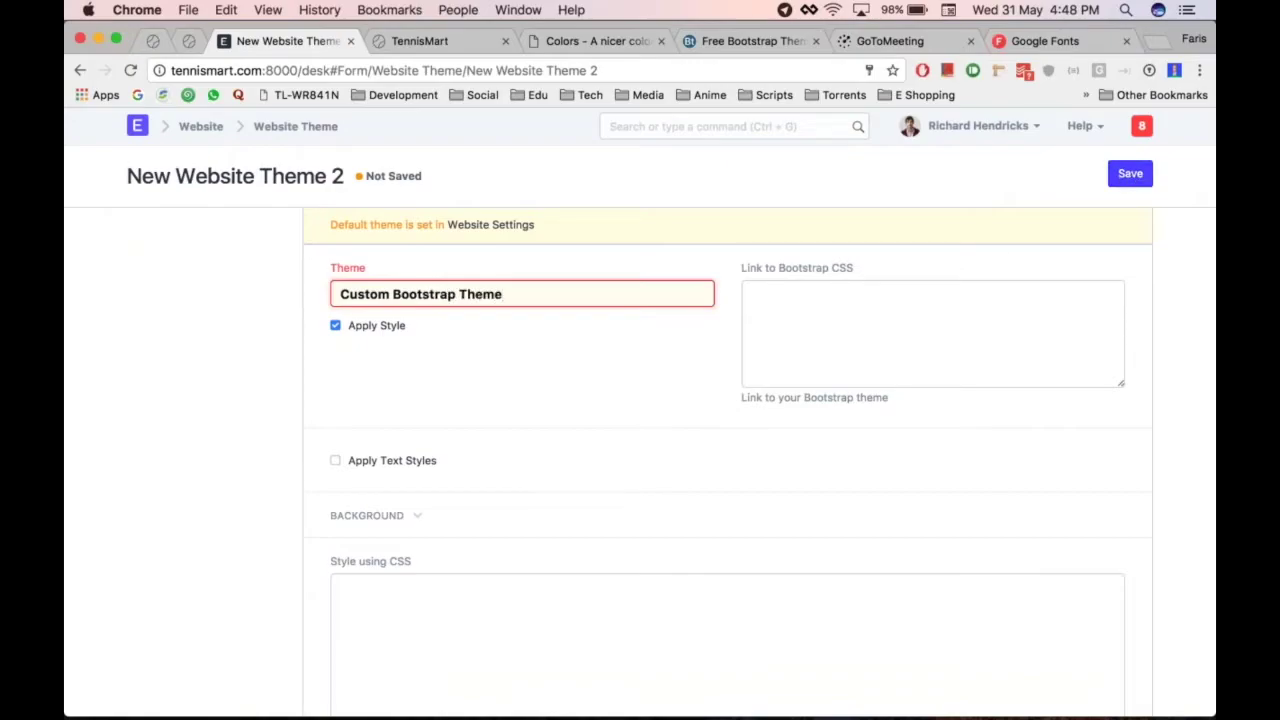
pyautogui.click(1130, 173)
pyautogui.click(805, 310)
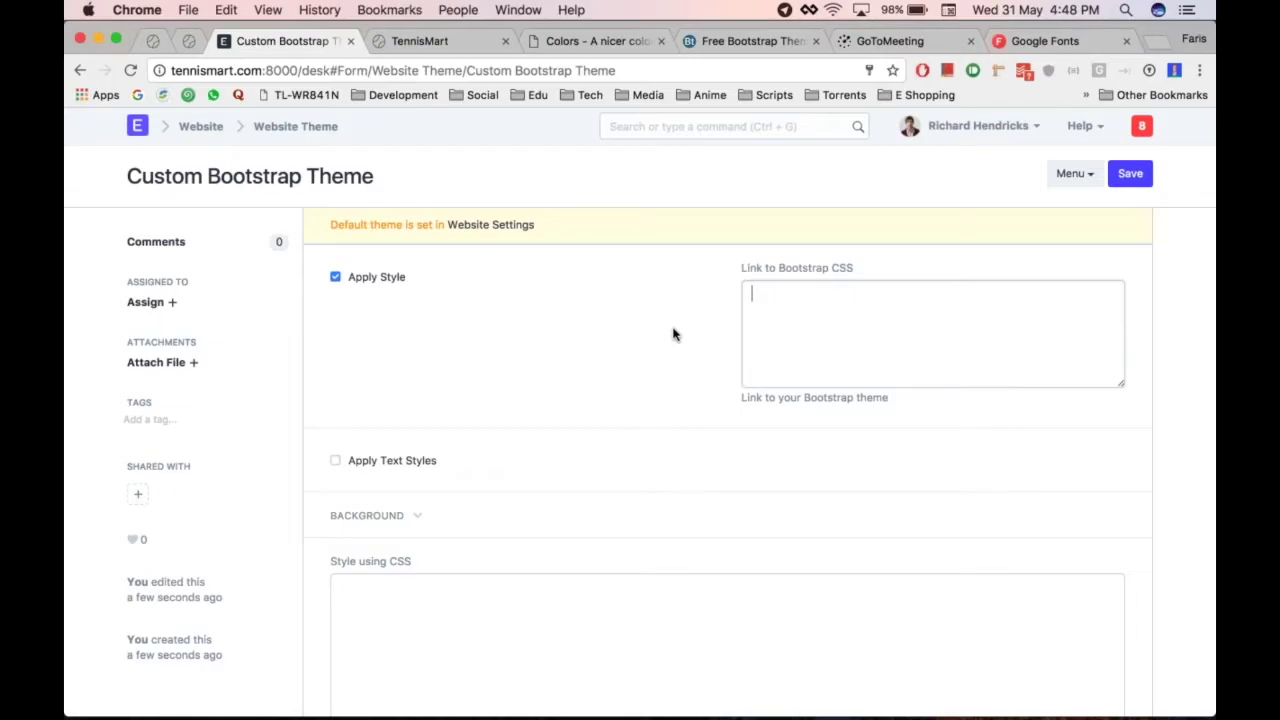
pyautogui.hotkey('ctrl', 'Tab')
pyautogui.hotkey('ctrl', 'Tab')
pyautogui.hotkey('ctrl', 'Tab')
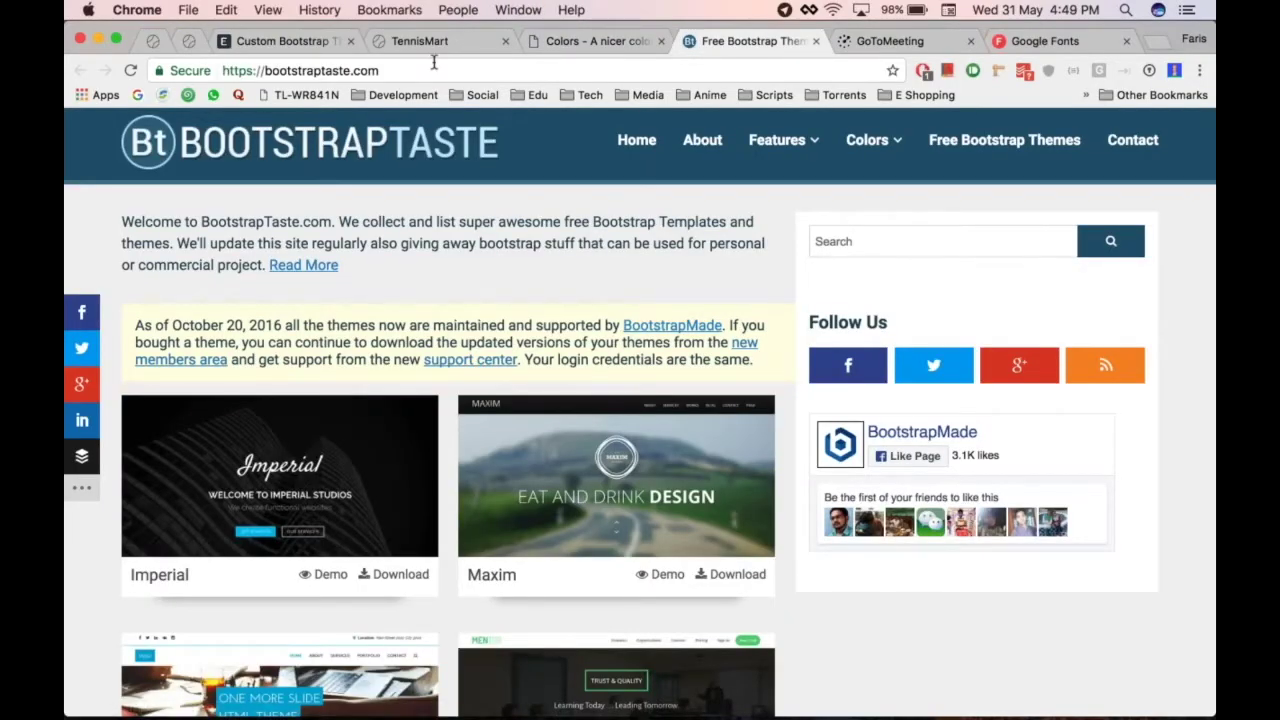
# Preview the live demo of the Laura theme on BootstrapTaste, then close it
pyautogui.scroll(-1, 640, 412)
pyautogui.scroll(-1, 346, 291)
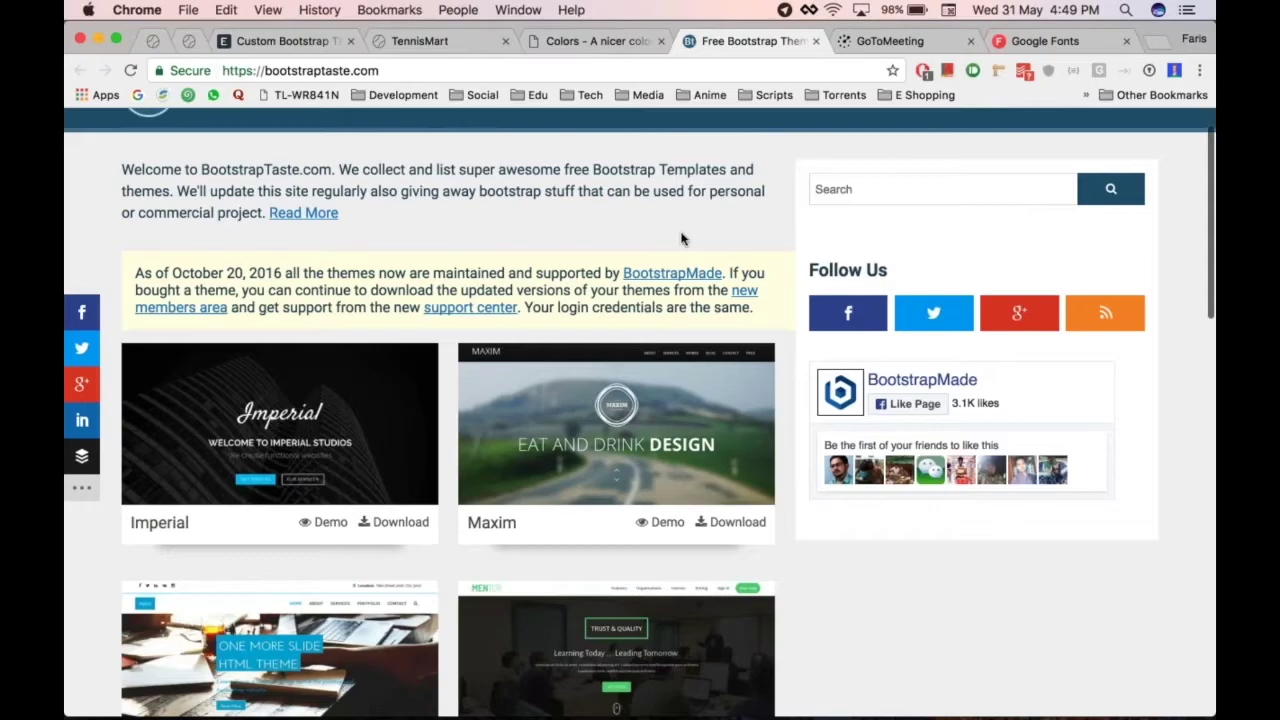
pyautogui.scroll(-5, 683, 240)
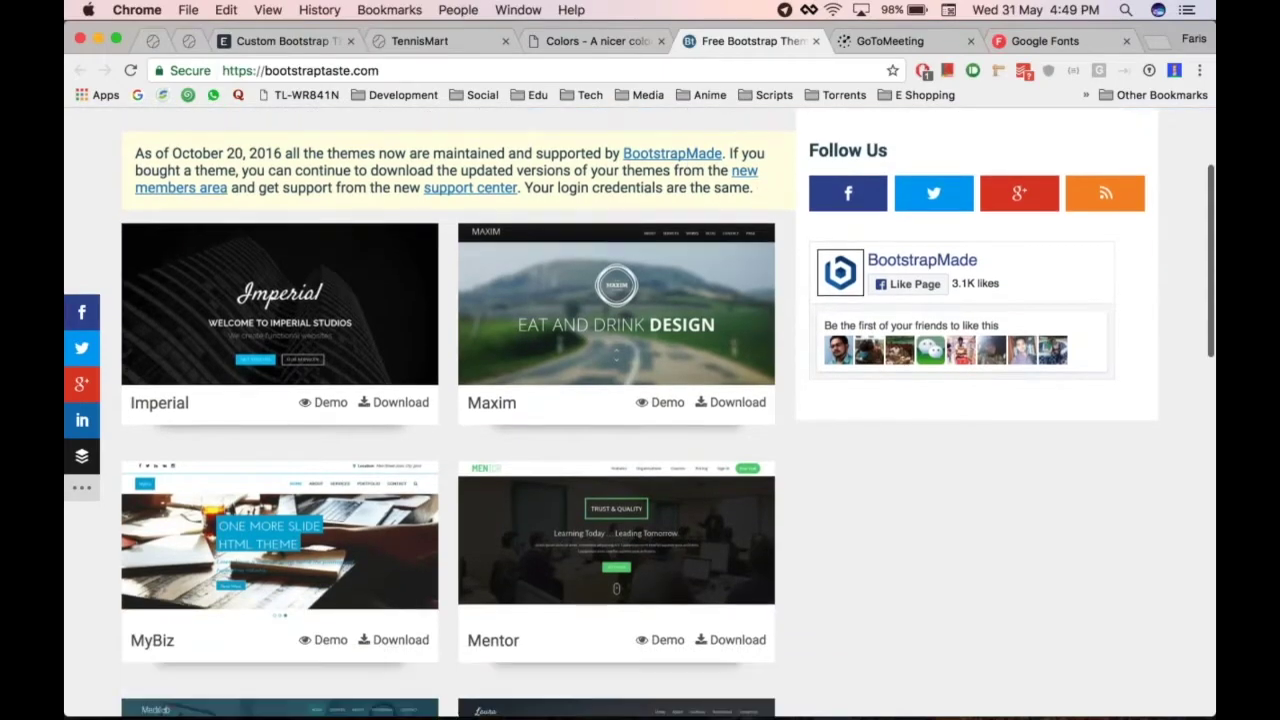
pyautogui.scroll(-6, 860, 363)
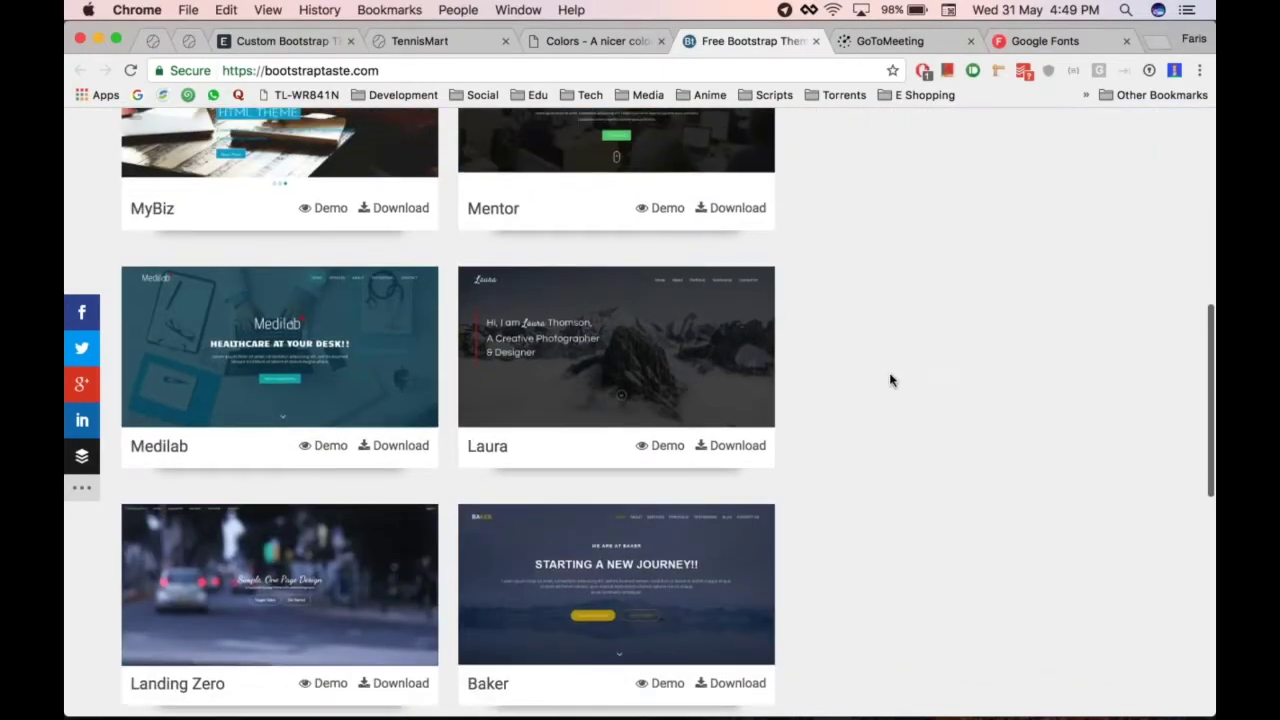
pyautogui.scroll(-2, 890, 380)
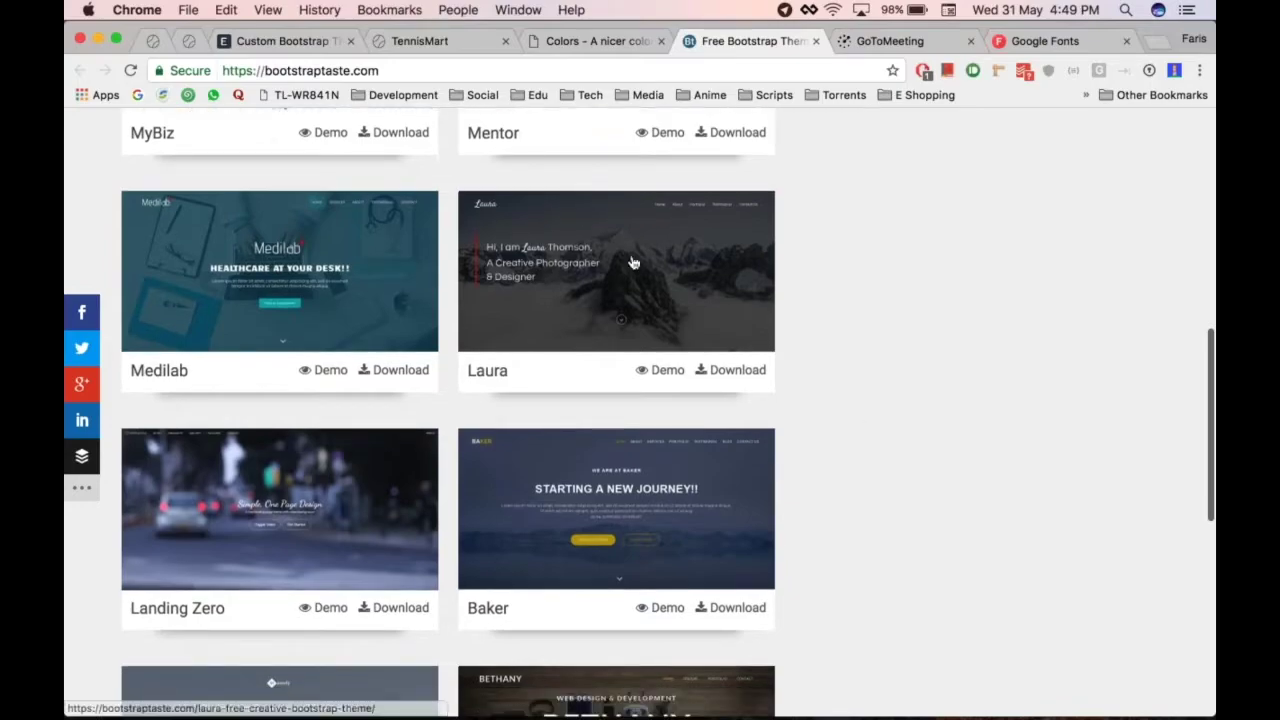
pyautogui.click(662, 370)
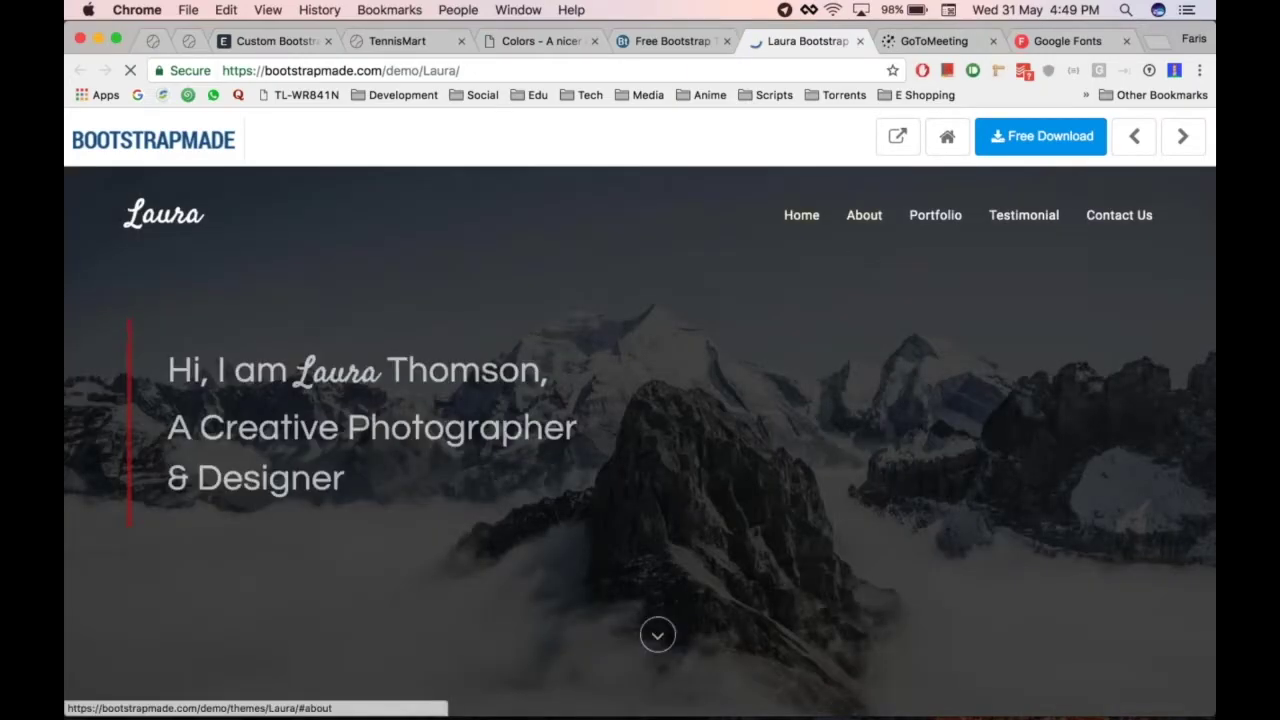
pyautogui.press('super+w')
# Download the free Baker theme as Baker.zip and return to the Custom Bootstrap Theme form
pyautogui.scroll(-3, 825, 487)
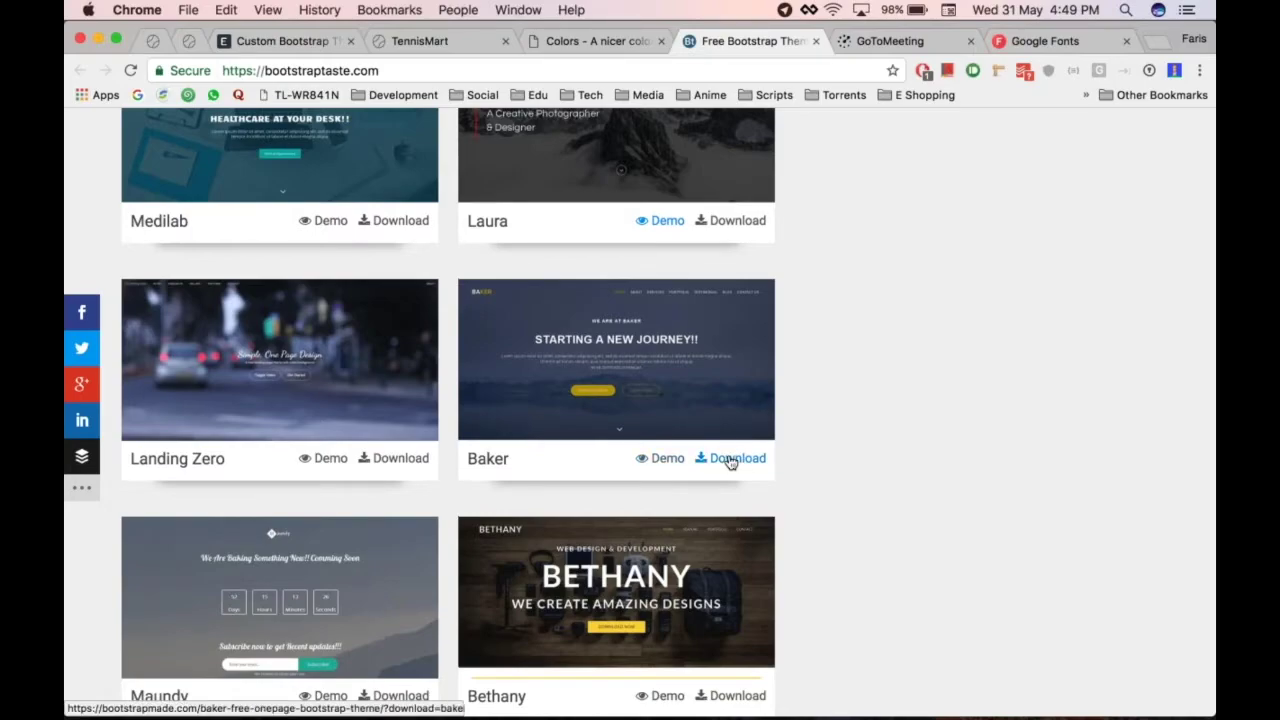
pyautogui.click(730, 459)
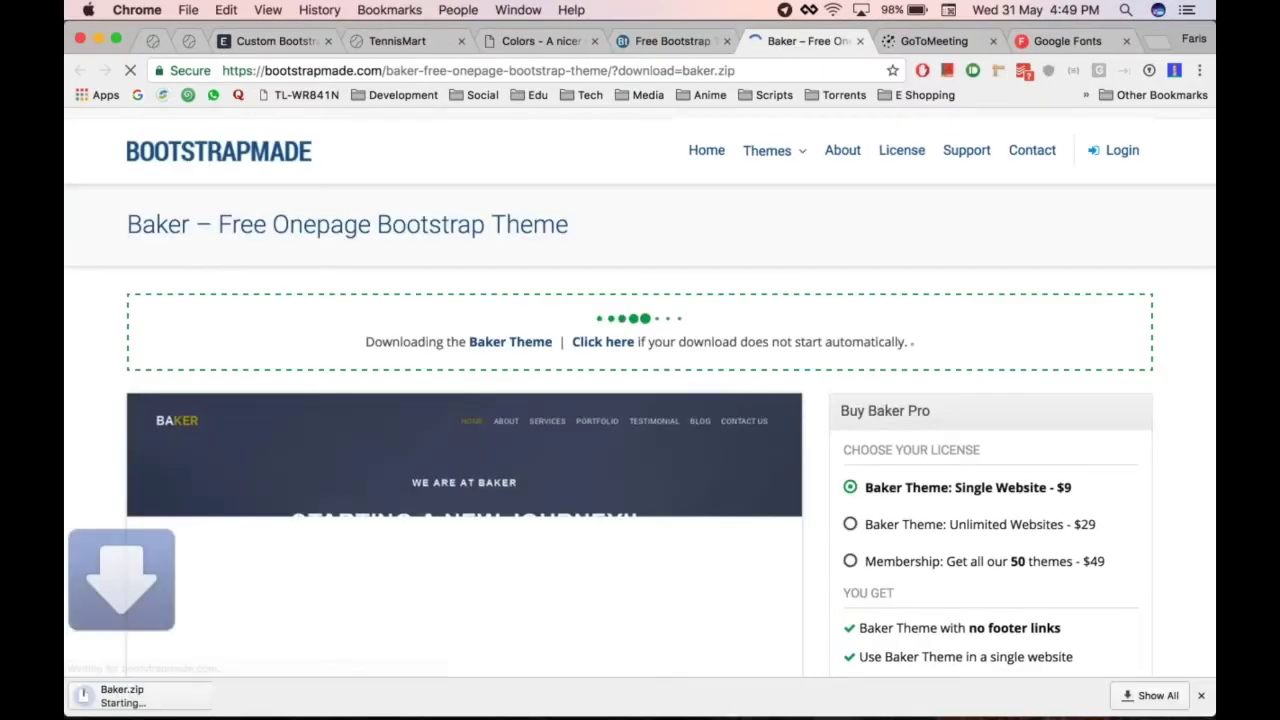
pyautogui.press('super+w')
pyautogui.press('super+alt+Left')
pyautogui.press('super+alt+Left')
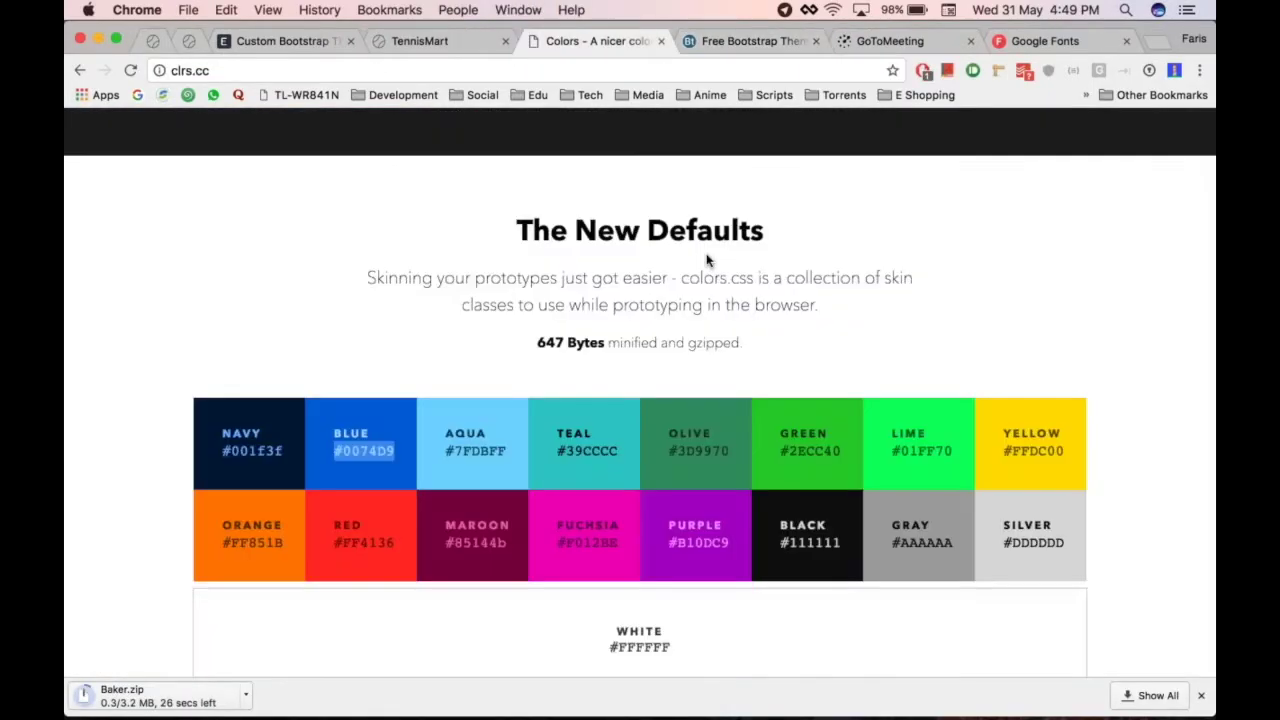
pyautogui.press('super+alt+Left')
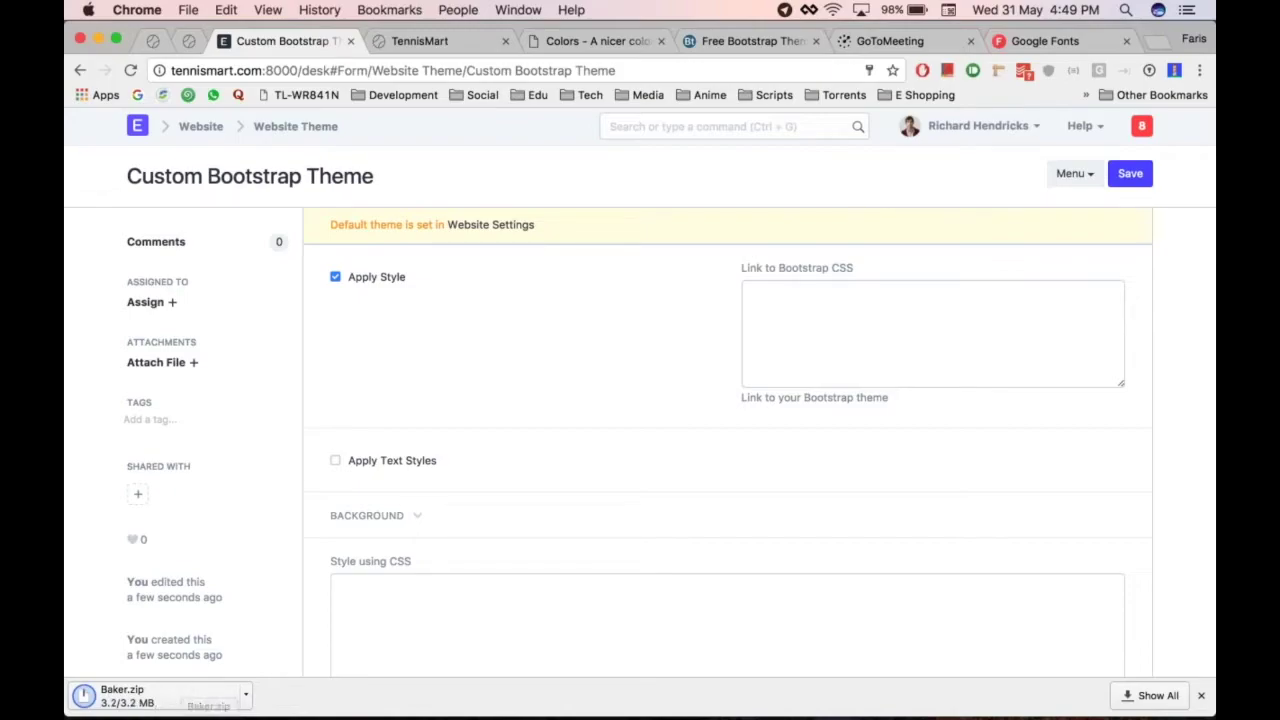
# Extract the downloaded Baker.zip and expand the Baker > css folder in Finder
pyautogui.click(142, 696)
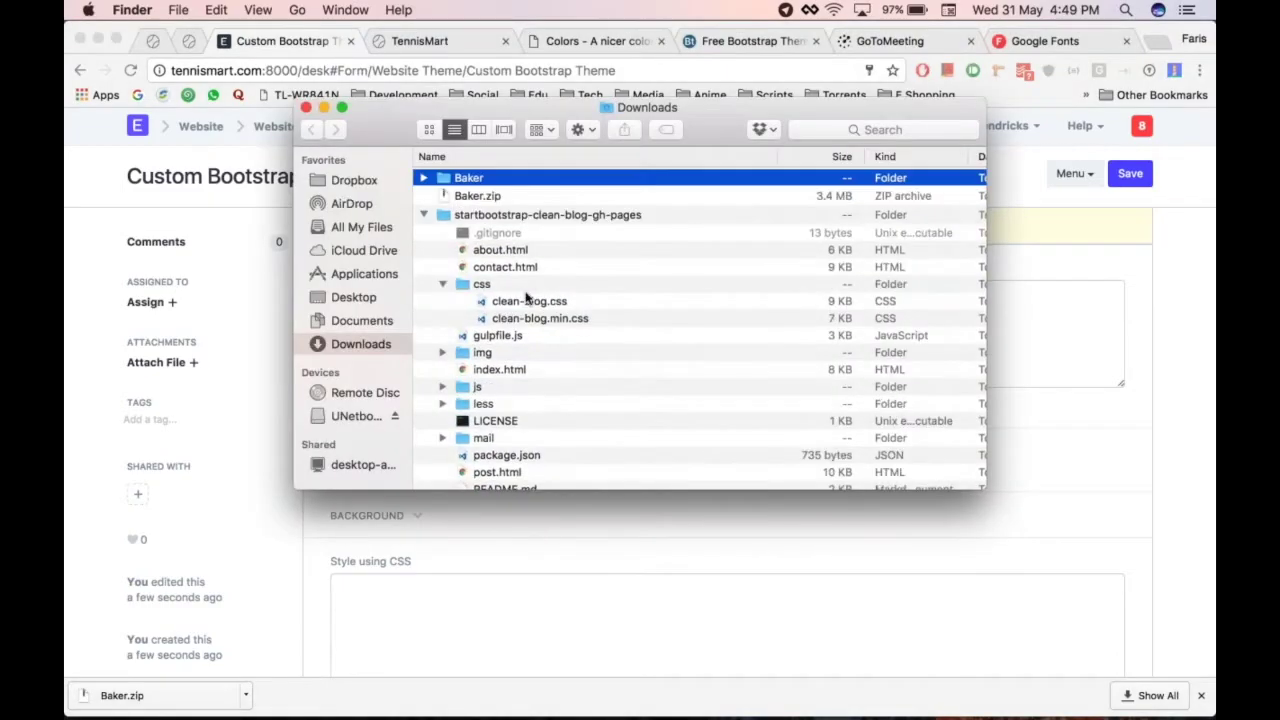
pyautogui.press('Right')
pyautogui.press('Down')
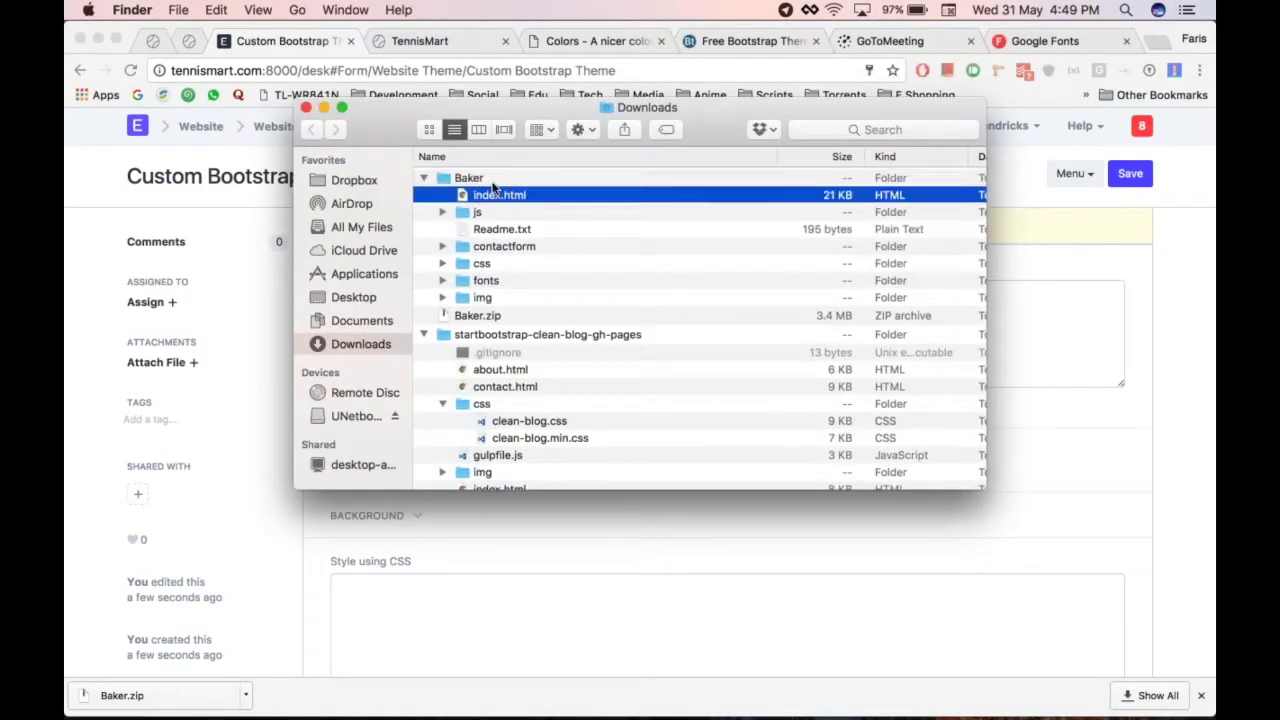
pyautogui.press('Down')
pyautogui.press('Down')
pyautogui.press('Down')
pyautogui.press('Down')
pyautogui.press('Right')
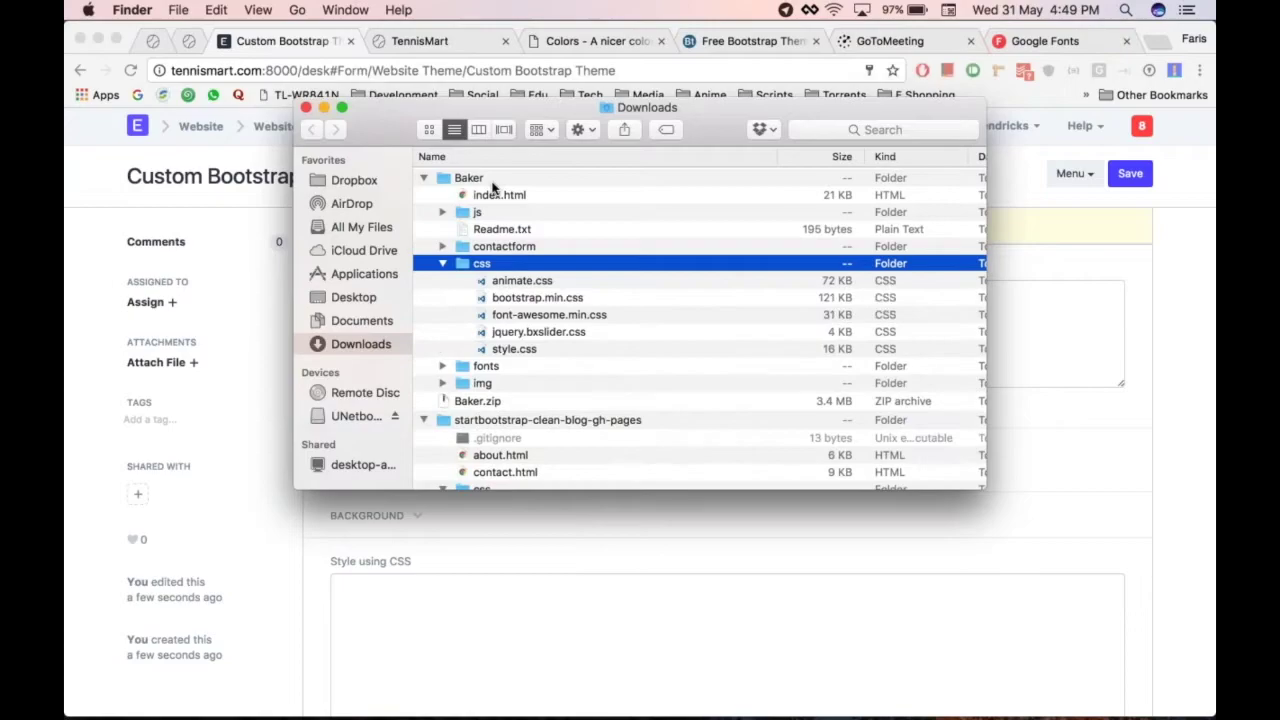
# Drag style.css from the Baker css folder into the theme's Upload Attachment dialog
pyautogui.click(536, 350)
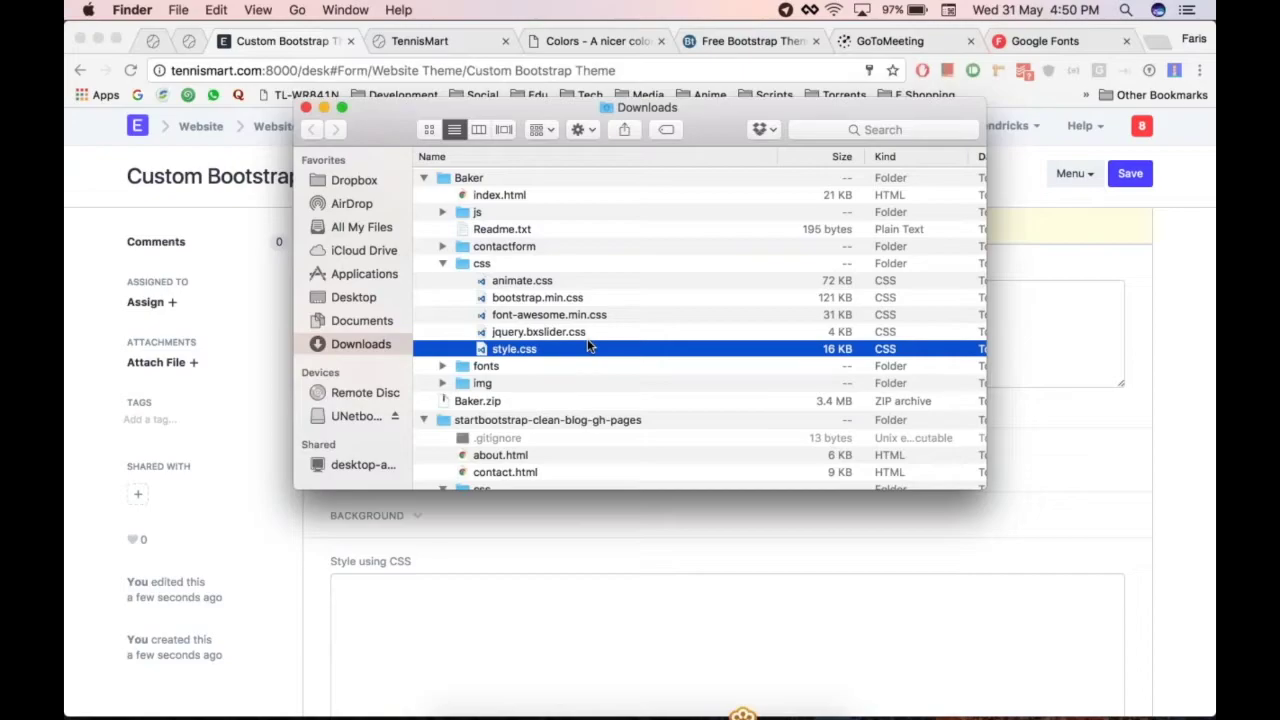
pyautogui.click(580, 300)
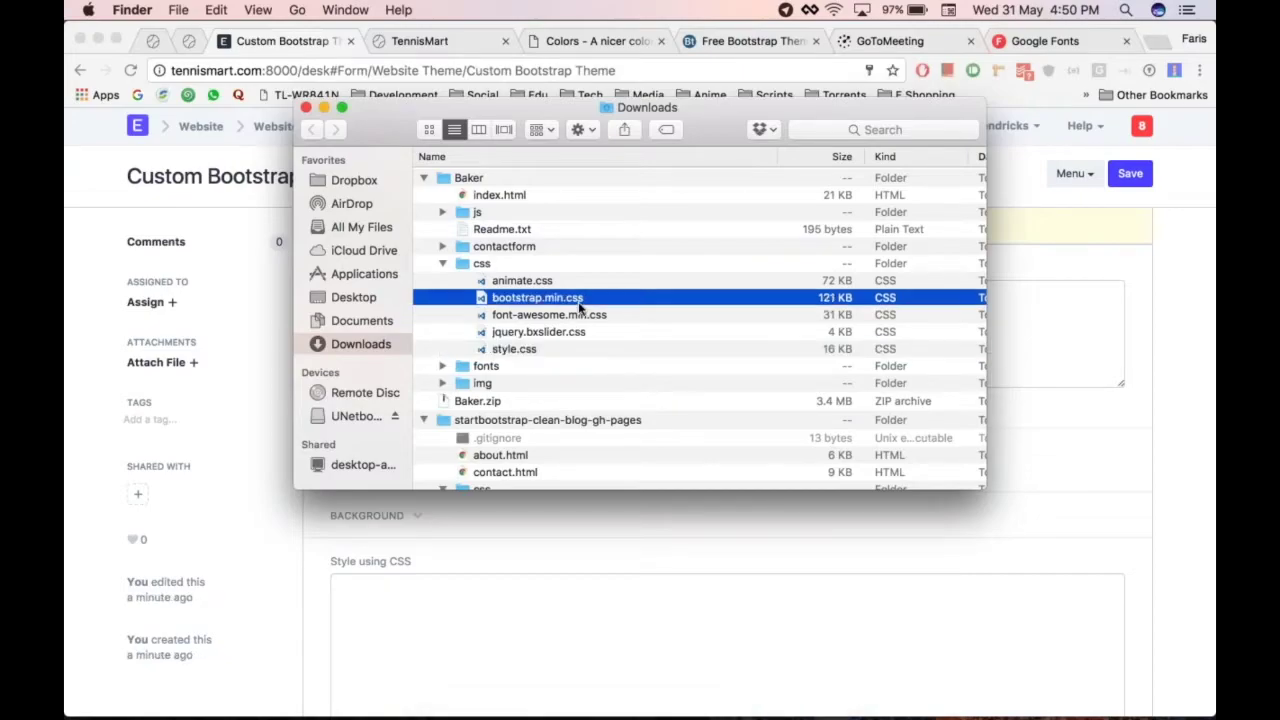
pyautogui.click(603, 317)
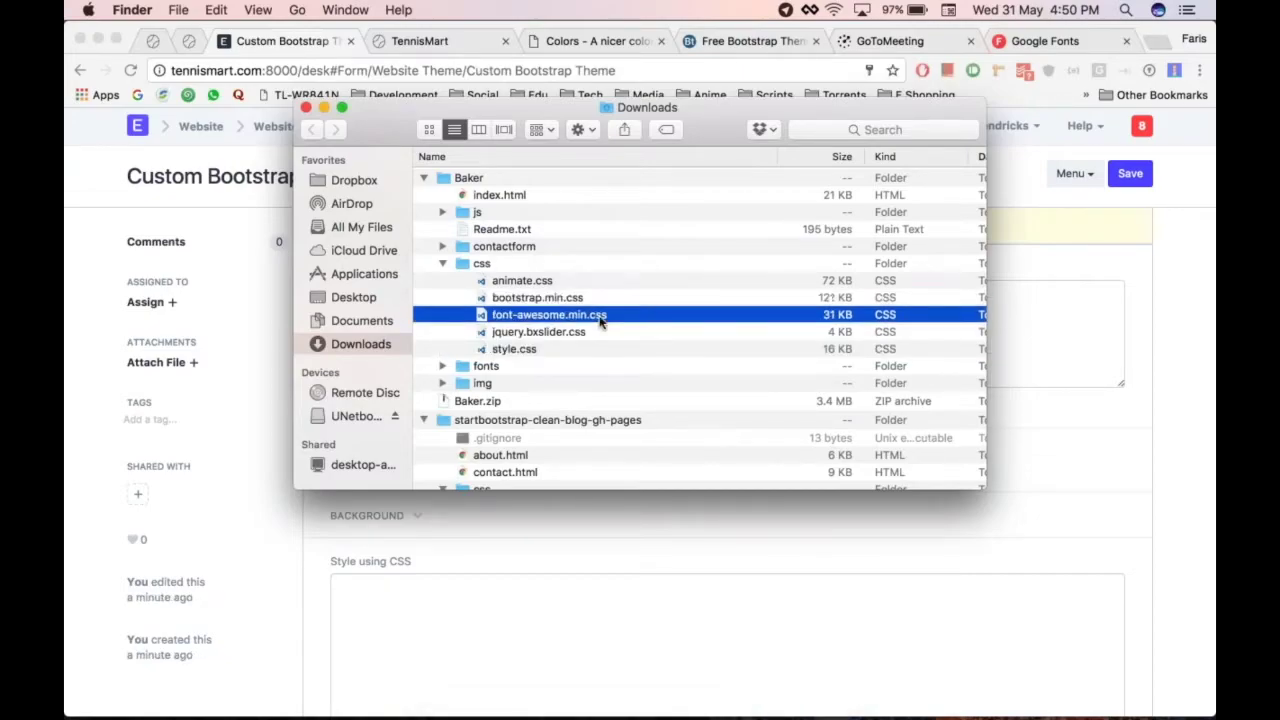
pyautogui.click(545, 350)
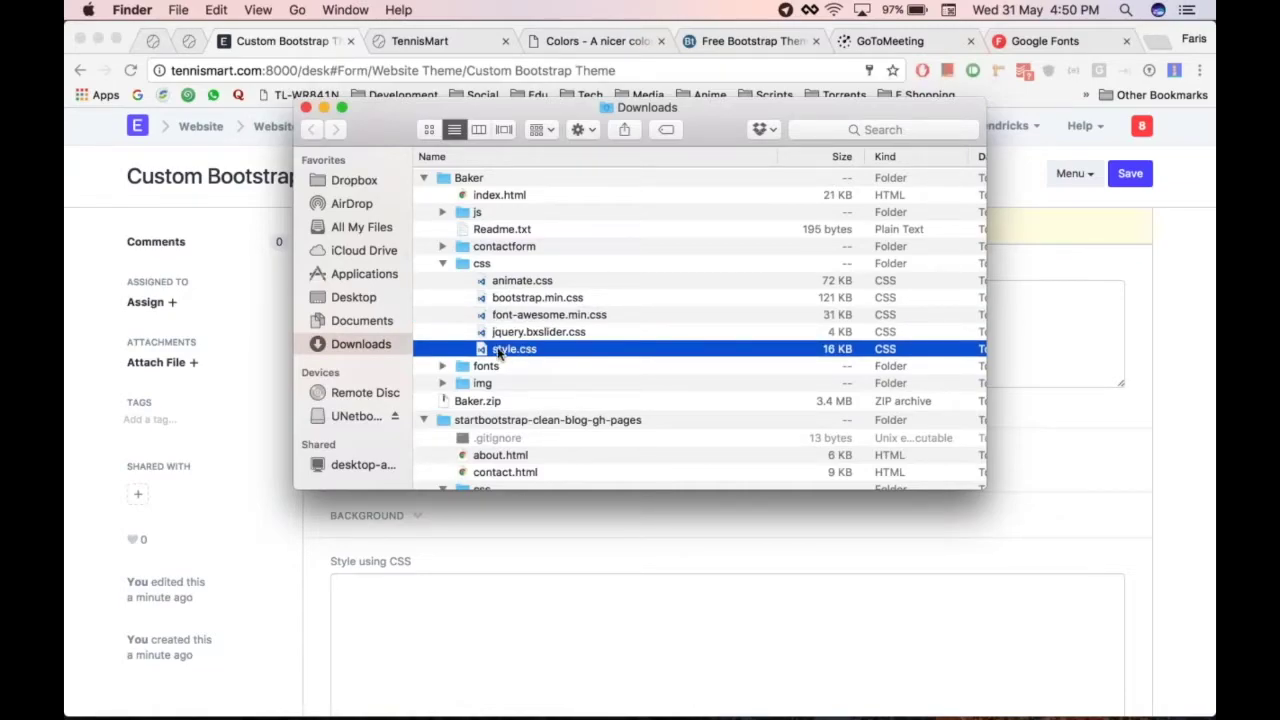
pyautogui.moveTo(497, 352); pyautogui.dragTo(160, 424)
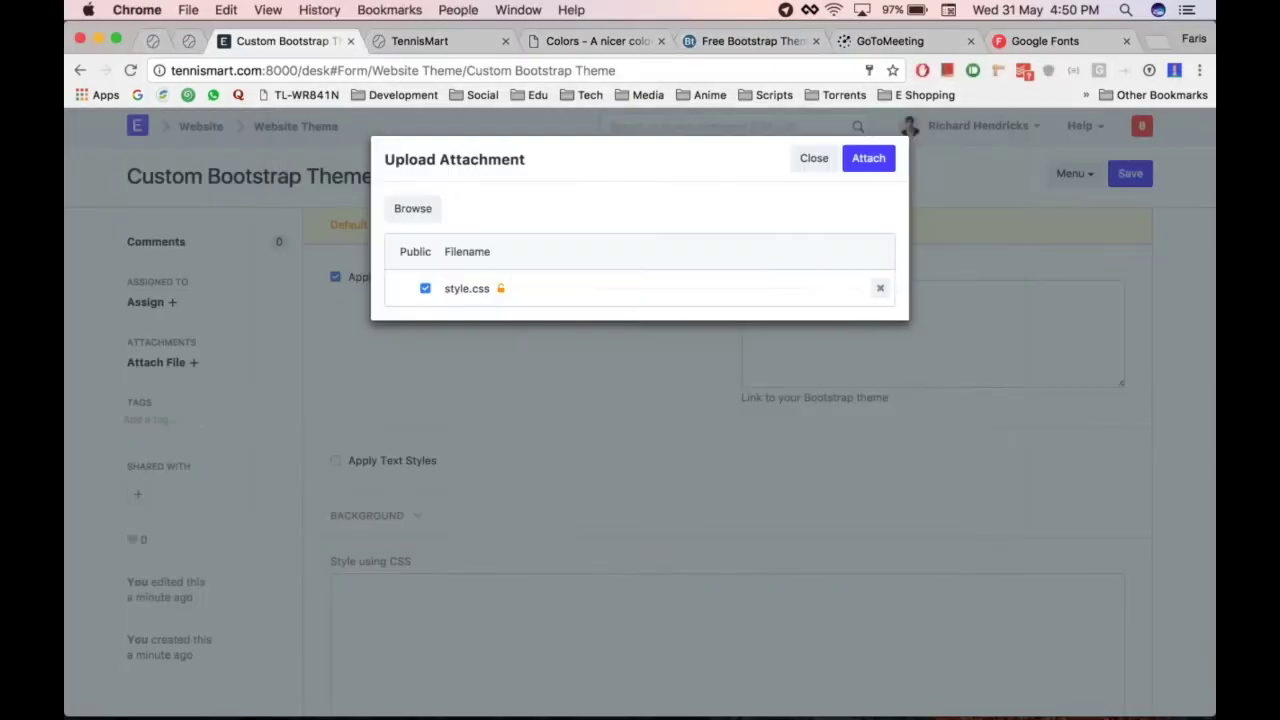
pyautogui.click(878, 161)
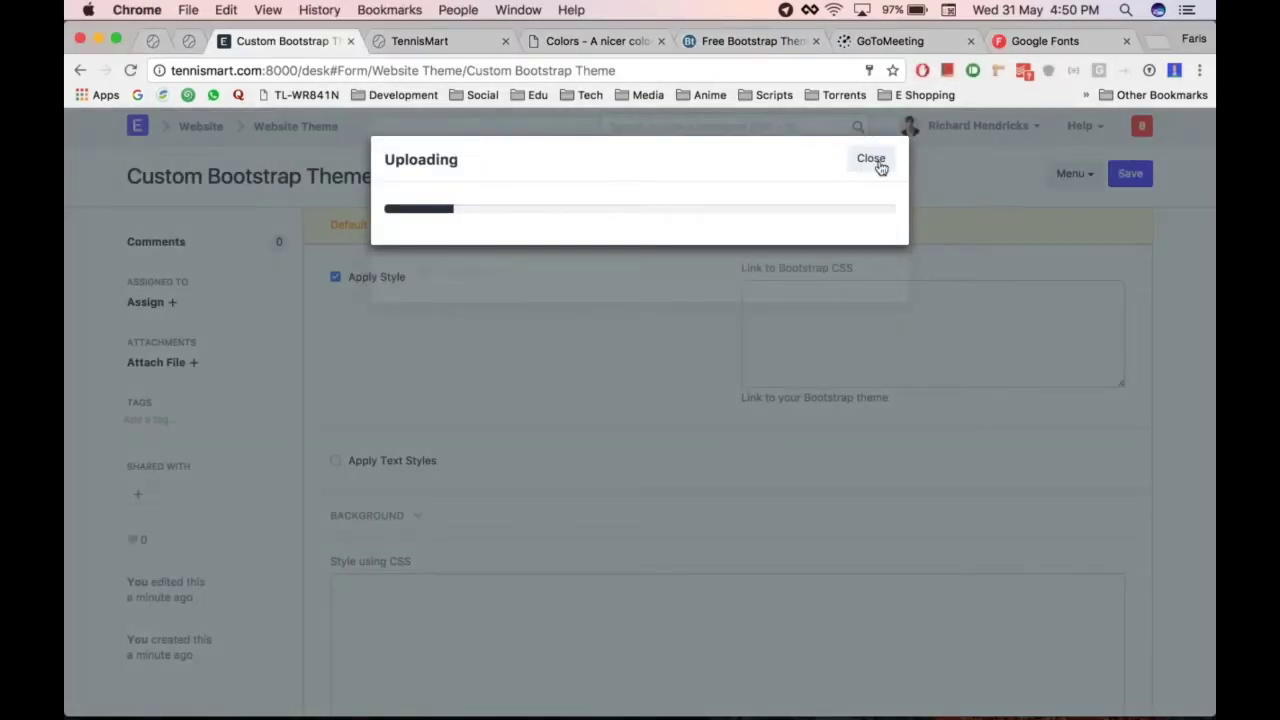
pyautogui.rightClick(157, 365)
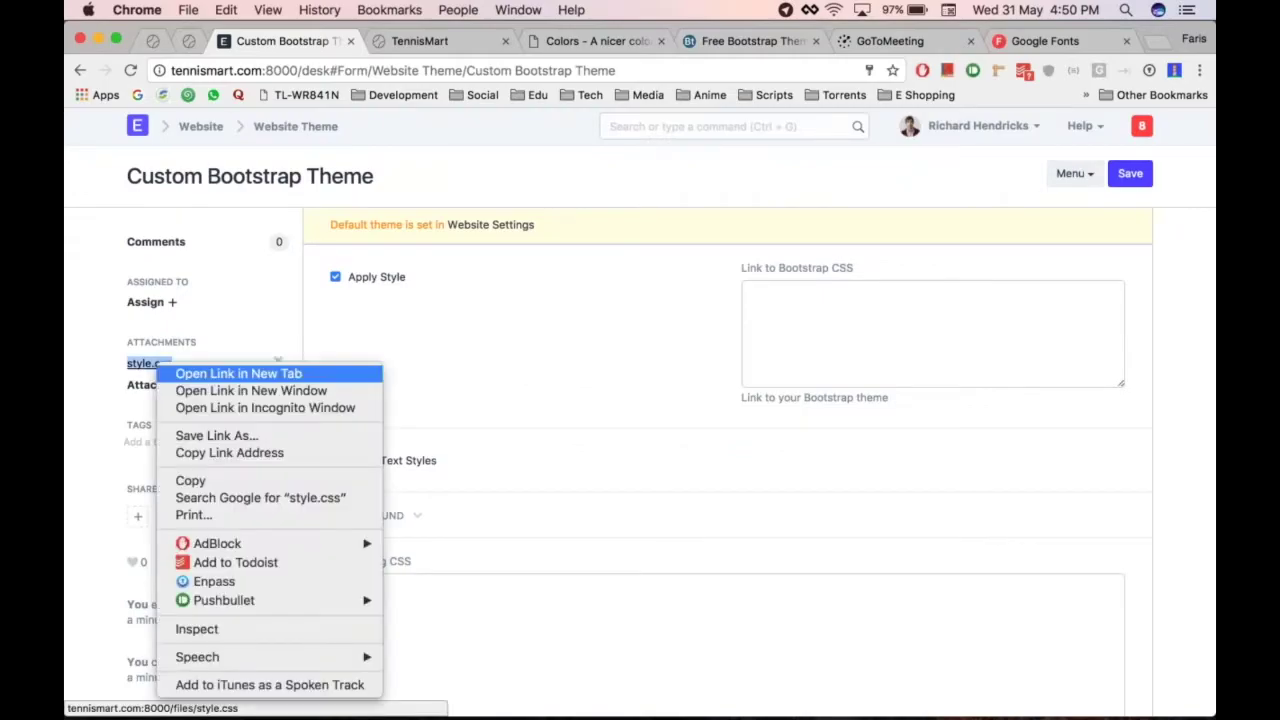
pyautogui.click(265, 455)
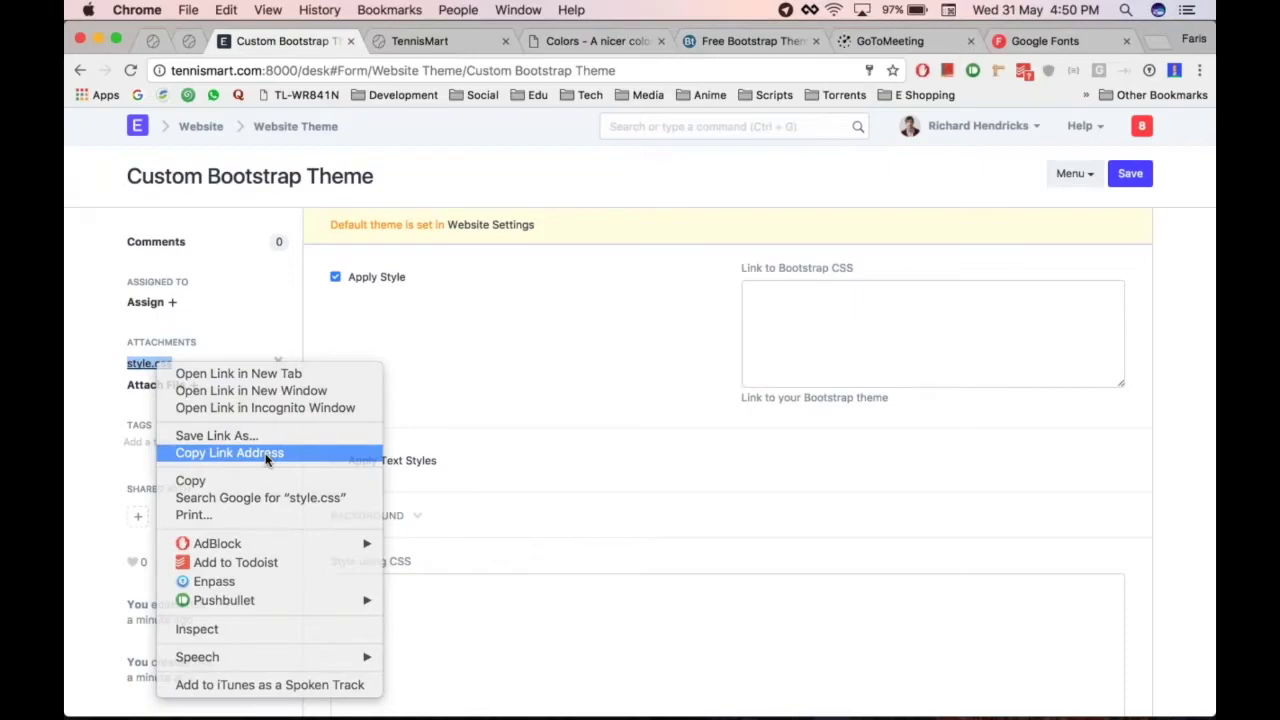
pyautogui.click(800, 330)
pyautogui.write('http://tennismart.com:8000/files/style.css')
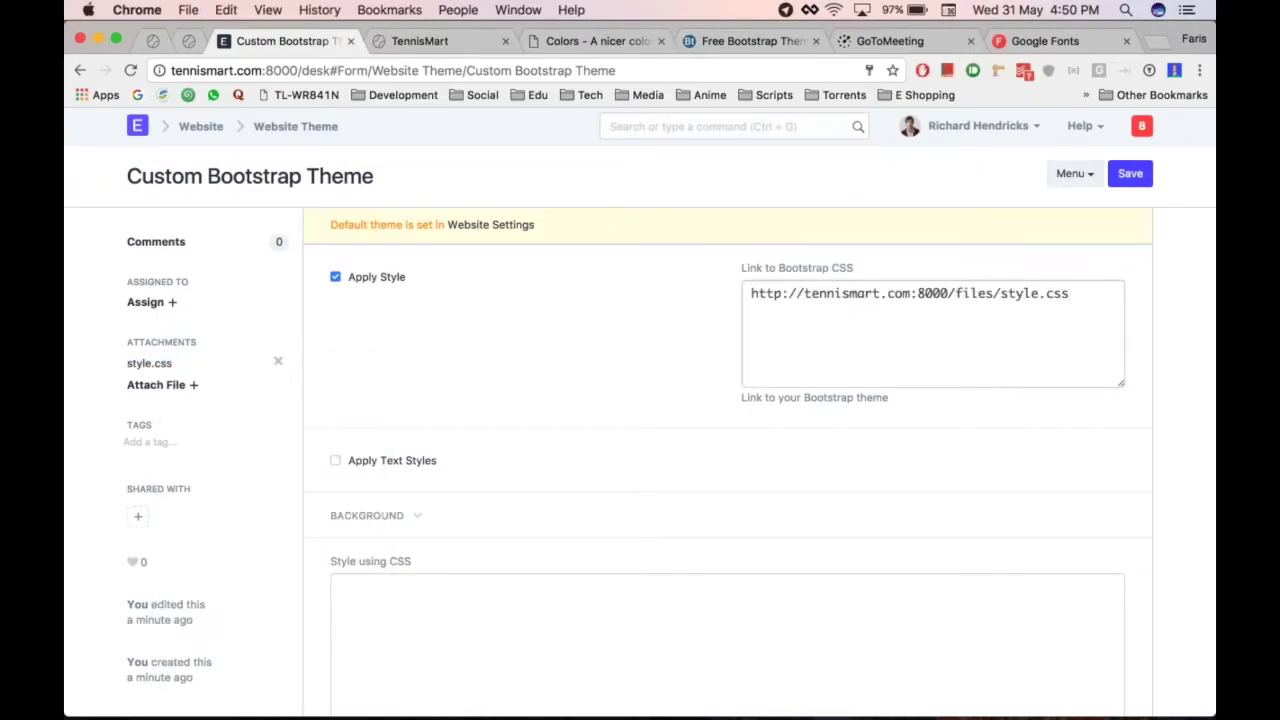
pyautogui.click(1130, 173)
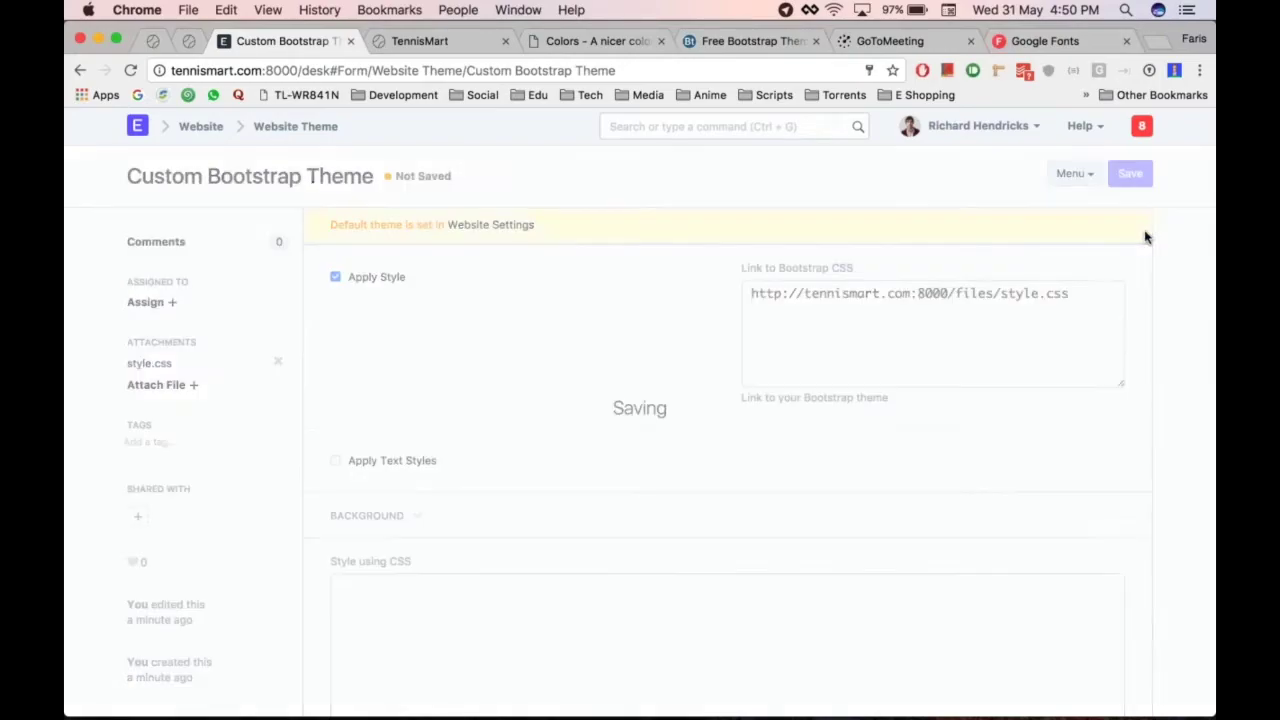
# Open the Website Settings form from the theme page
pyautogui.click(518, 9)
pyautogui.press('super+alt+Right')
pyautogui.press('super+alt+Left')
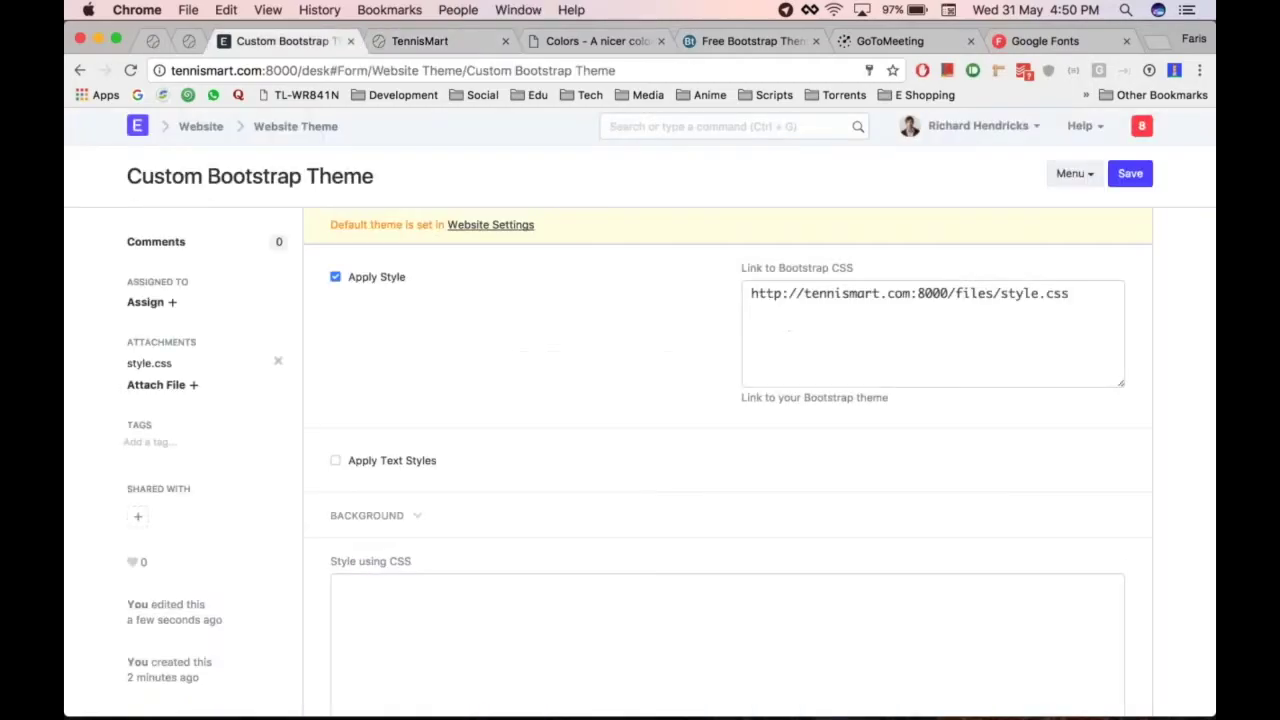
pyautogui.click(508, 226)
# Replace Tennis Theme with Custom Bootstrap Theme as the Website Theme and save
pyautogui.click(500, 407)
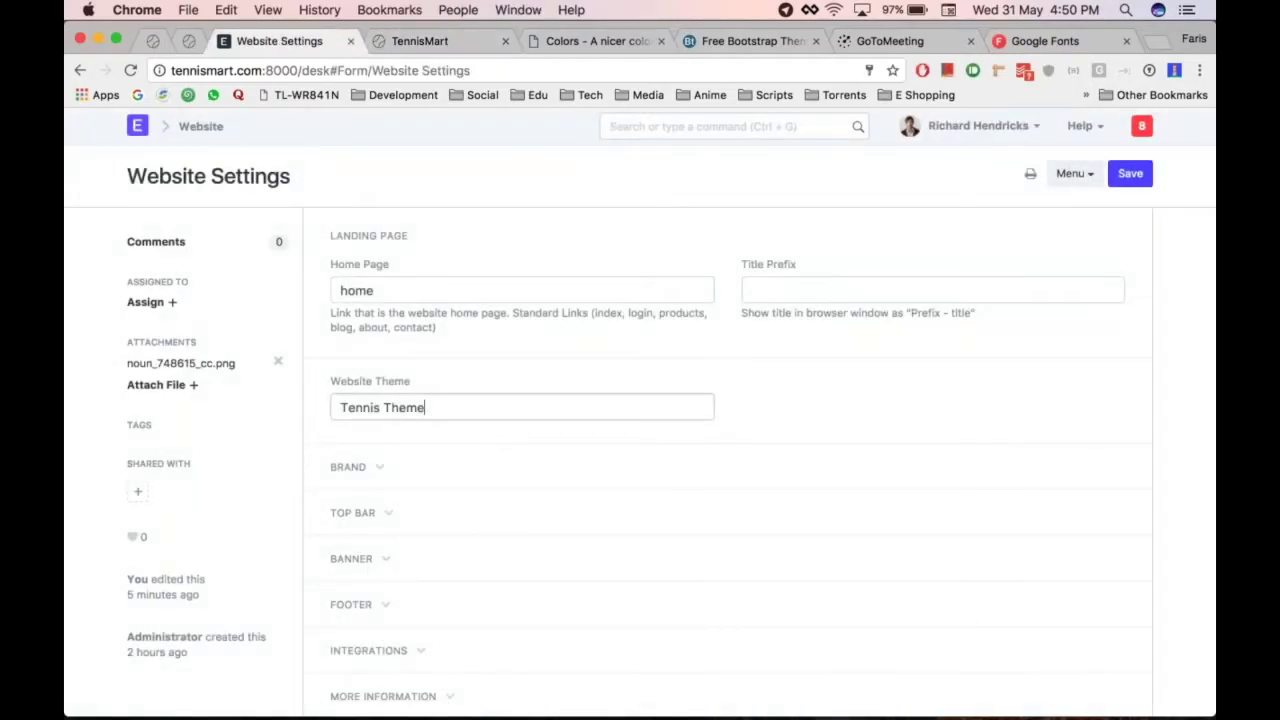
pyautogui.press('super+a')
pyautogui.press('BackSpace')
pyautogui.press('Down')
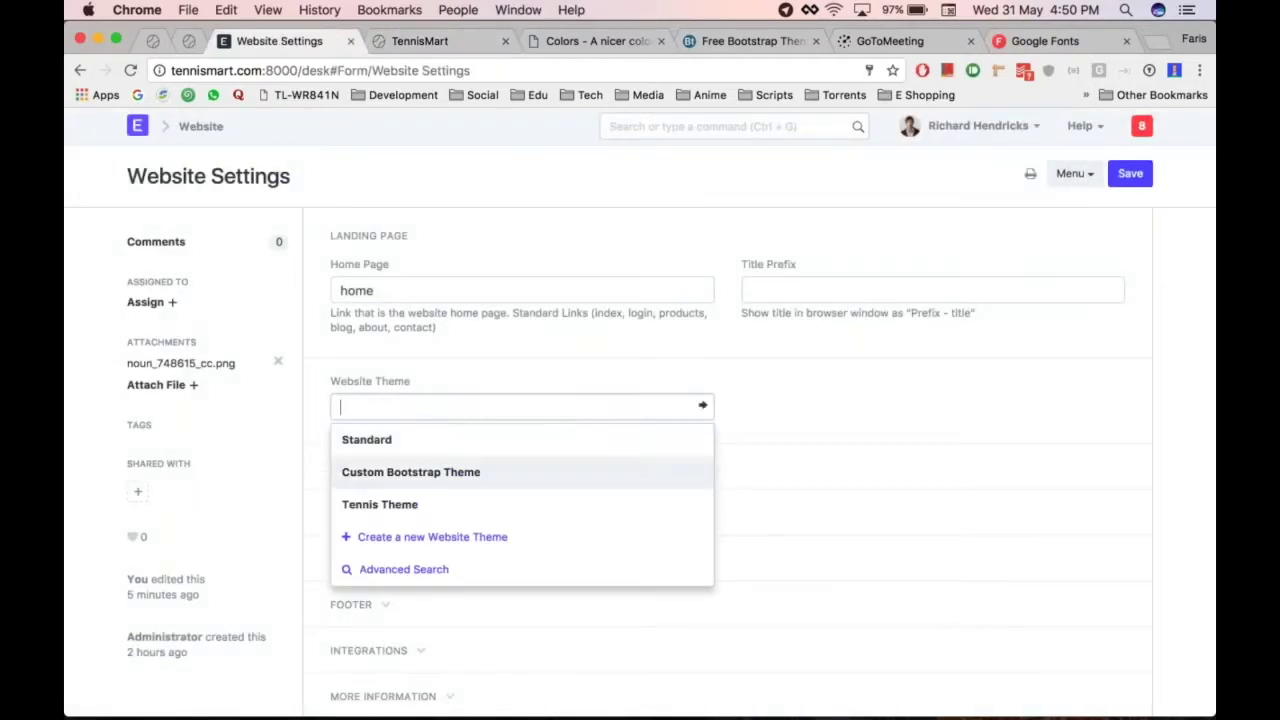
pyautogui.press('Return')
pyautogui.press('super+s')
# Reload the TennisMart storefront and scroll through it to view the new theme
pyautogui.press('super+alt+Right')
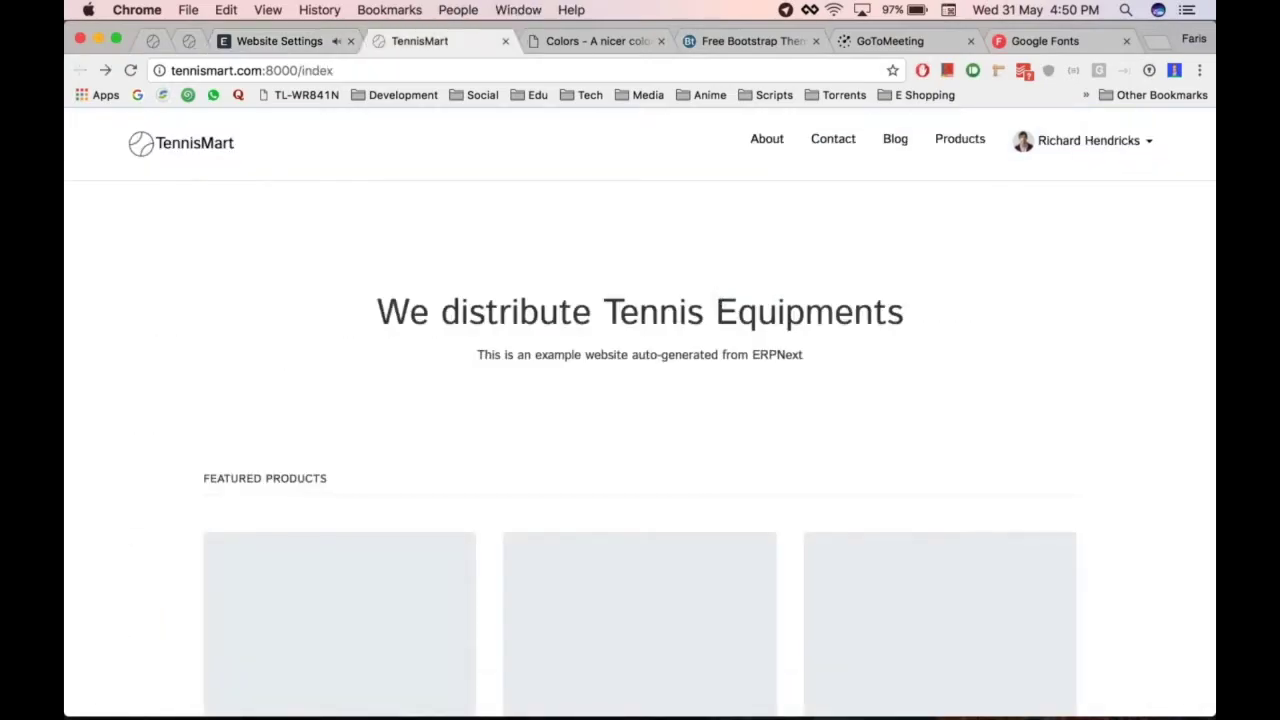
pyautogui.press('super+r')
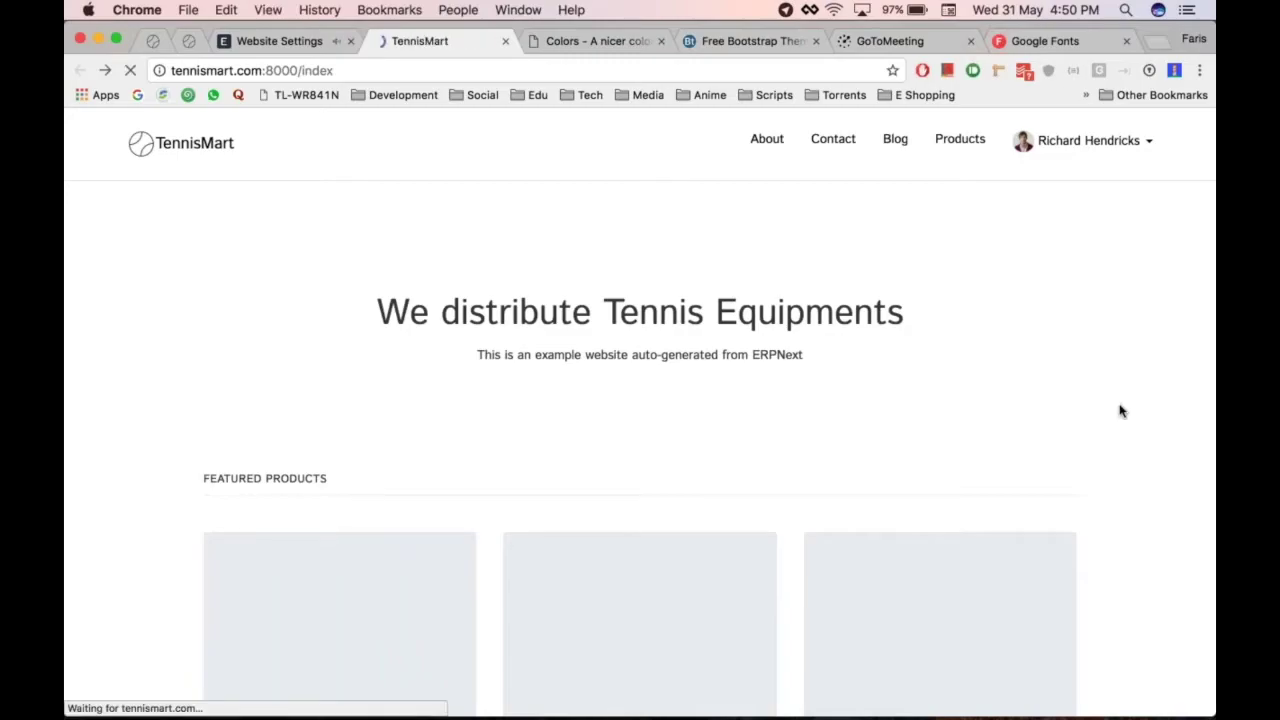
pyautogui.scroll(-5, 1037, 390)
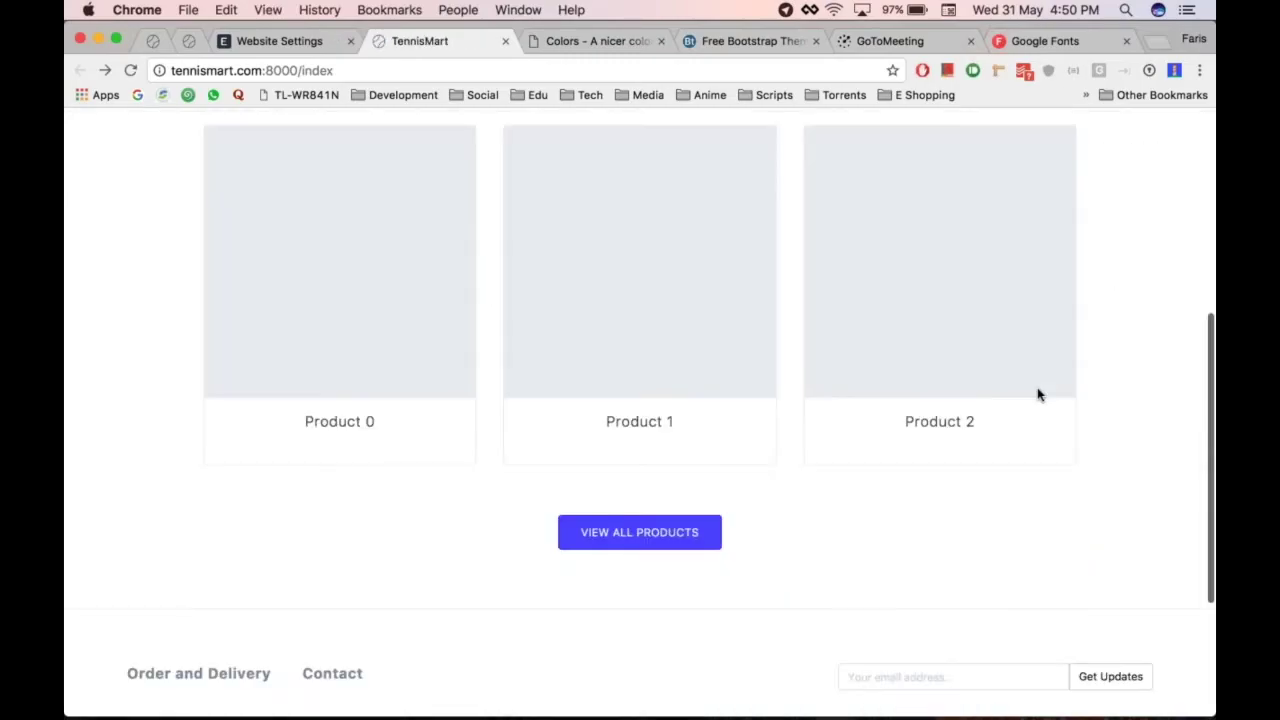
pyautogui.scroll(5, 1037, 390)
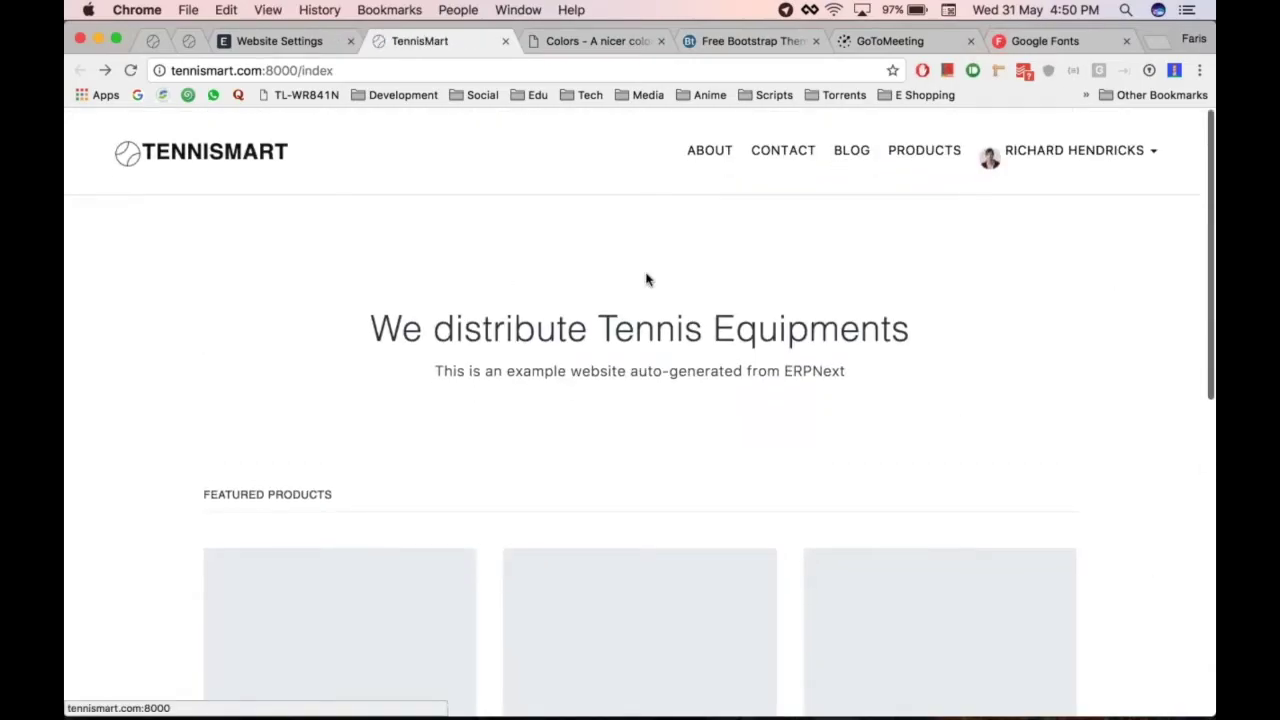
pyautogui.scroll(-5, 646, 277)
pyautogui.scroll(5, 646, 280)
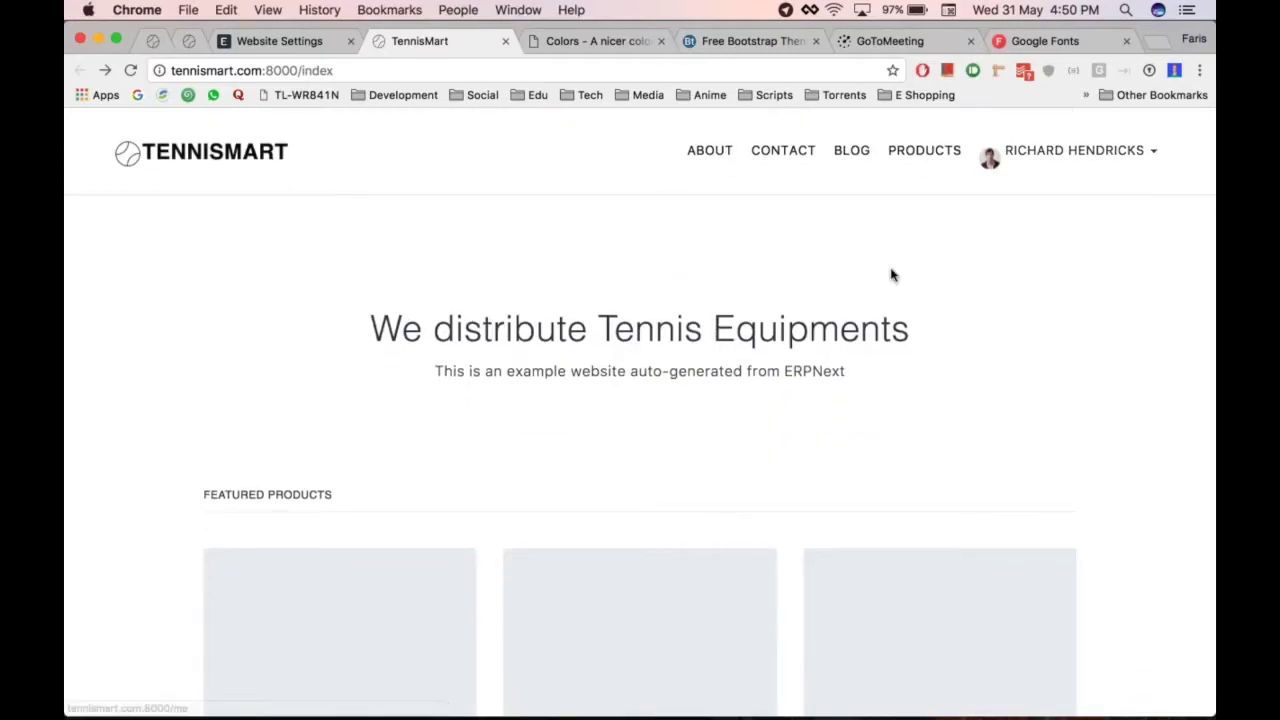
pyautogui.scroll(-5, 891, 274)
pyautogui.scroll(5, 777, 357)
pyautogui.scroll(-5, 777, 357)
pyautogui.scroll(5, 780, 358)
pyautogui.press('super+alt+Left')
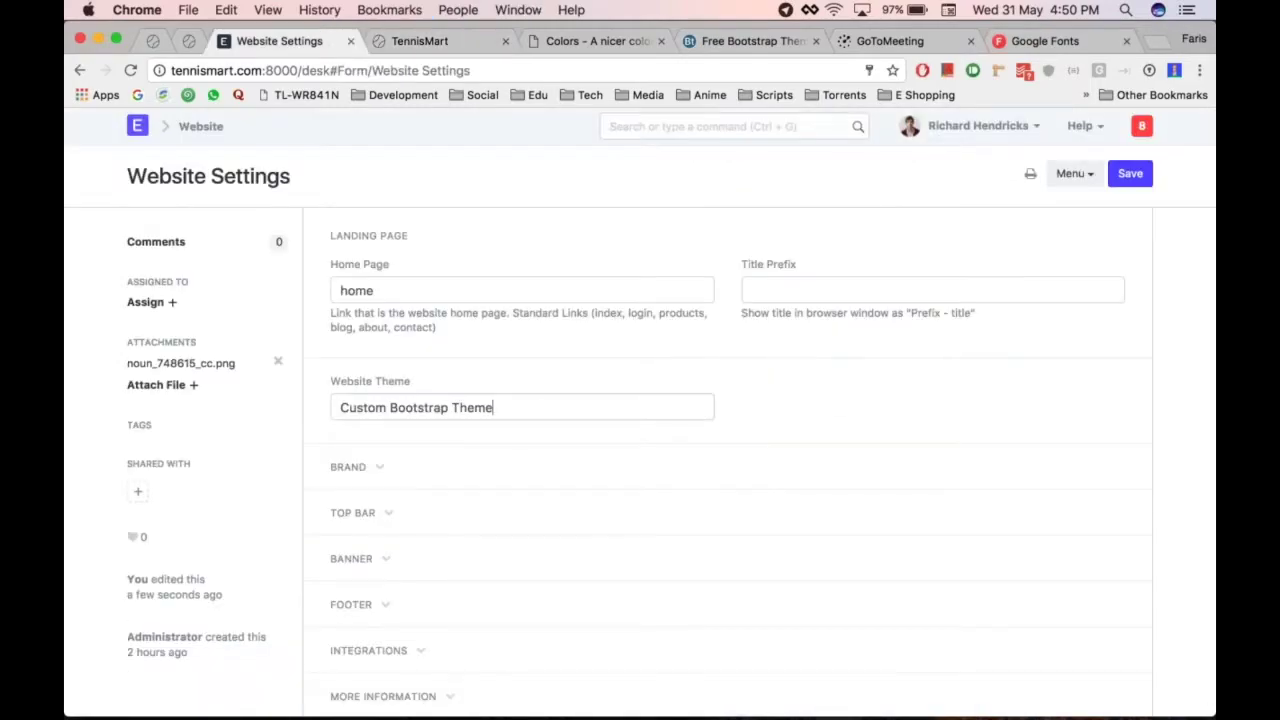
# Set the Website Theme back to Tennis Theme and save Website Settings
pyautogui.press('super+a')
pyautogui.press('BackSpace')
pyautogui.press('Down')
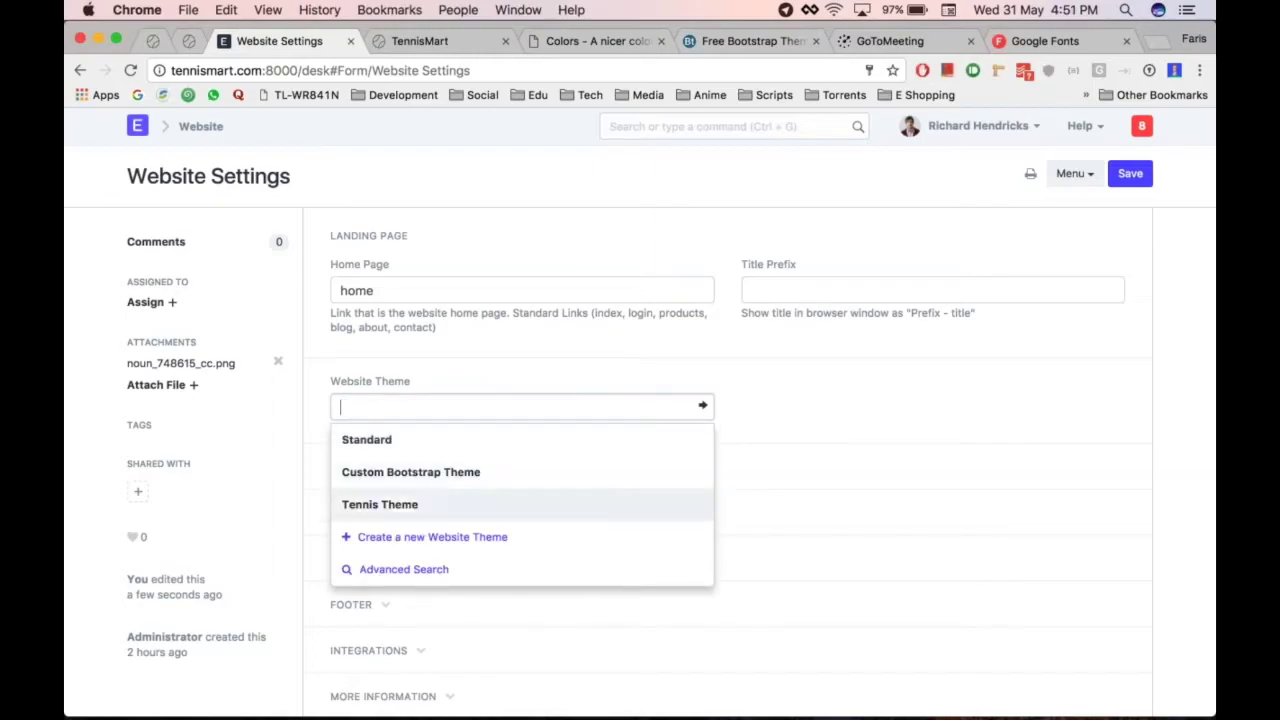
pyautogui.press('Return')
pyautogui.hotkey('ctrl', 's')
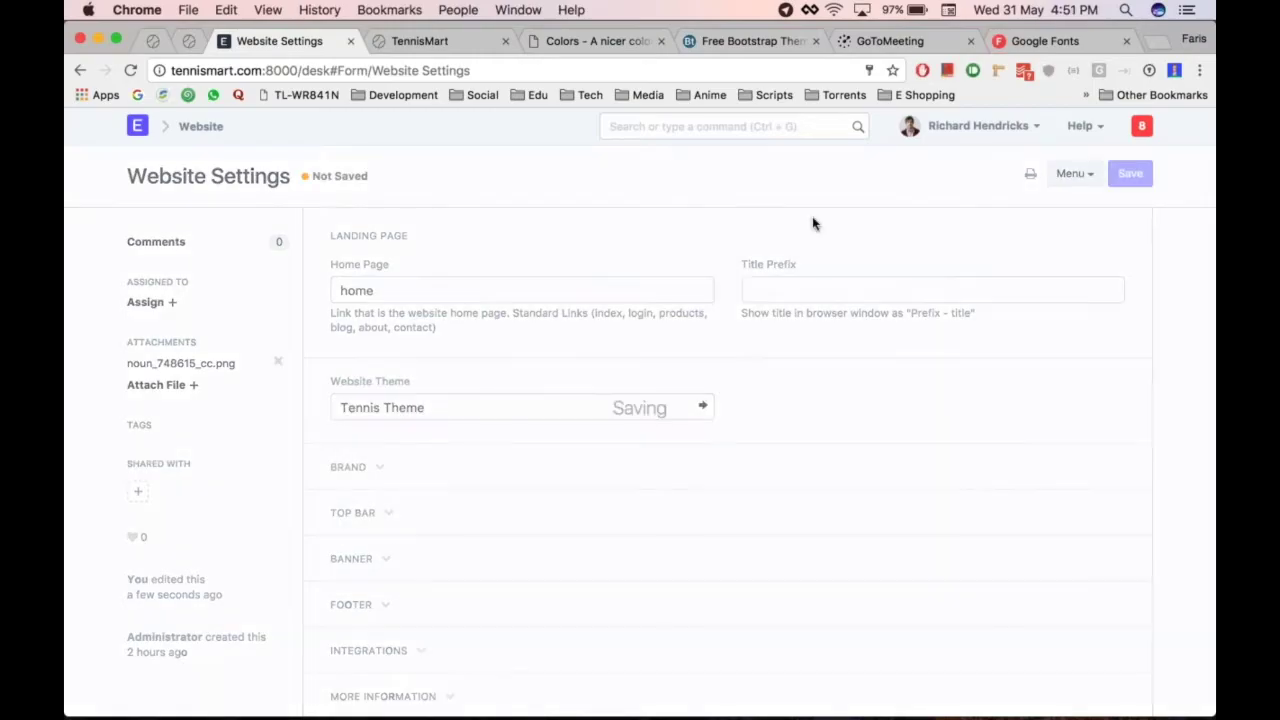
# Reload the TennisMart storefront to see the restored theme
pyautogui.hotkey('ctrl', 'Tab')
pyautogui.press('super+r')
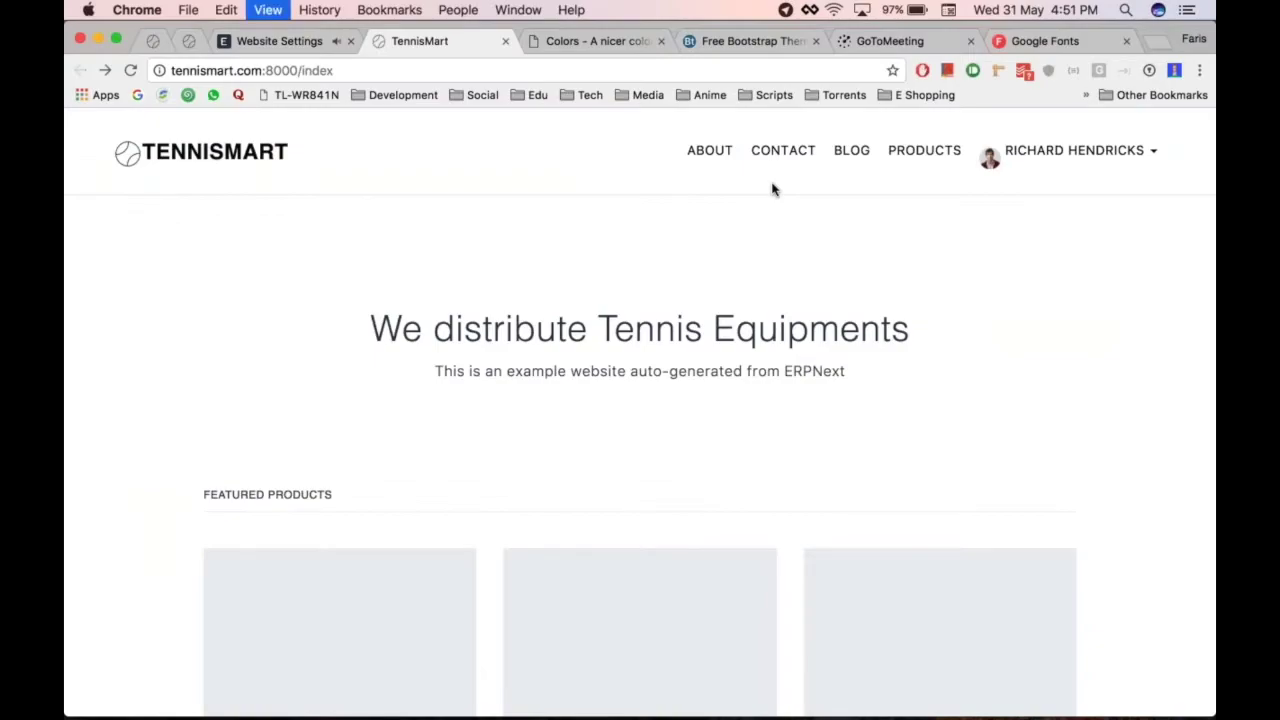
pyautogui.scroll(-6, 1014, 317)
pyautogui.scroll(10, 640, 410)
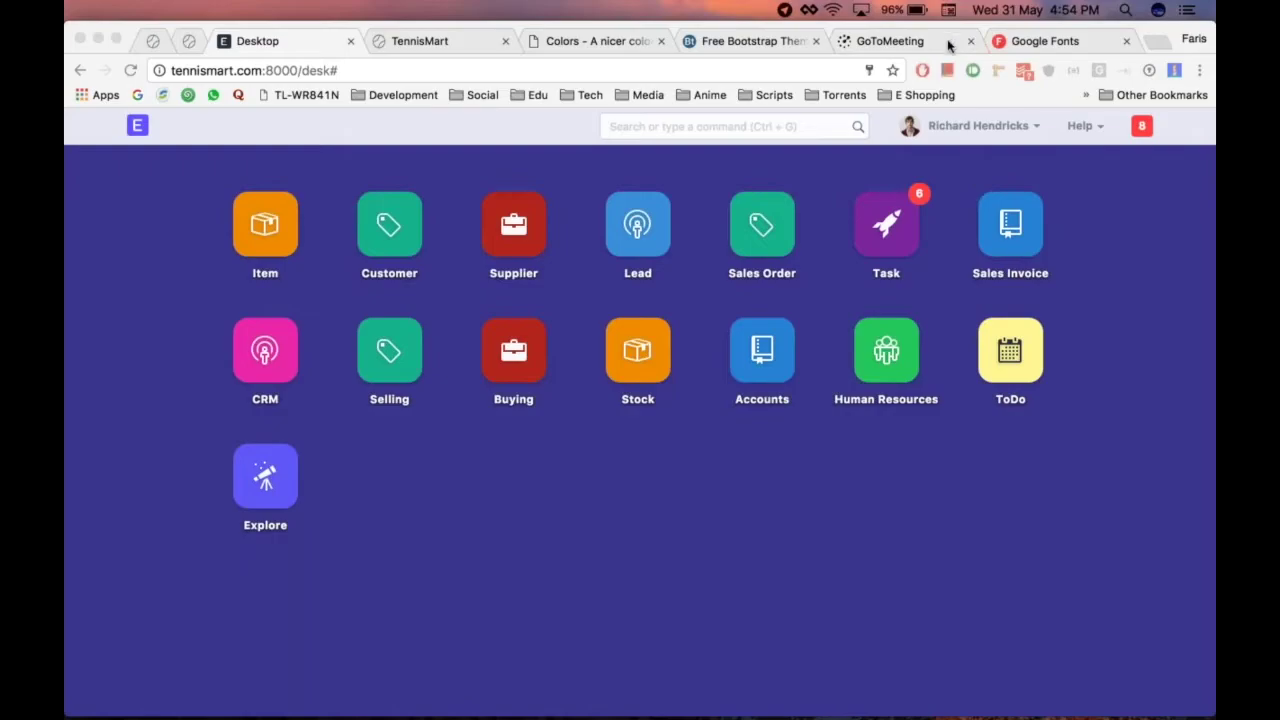
# Search 'item' in the awesome bar and open the Item List
pyautogui.click(683, 130)
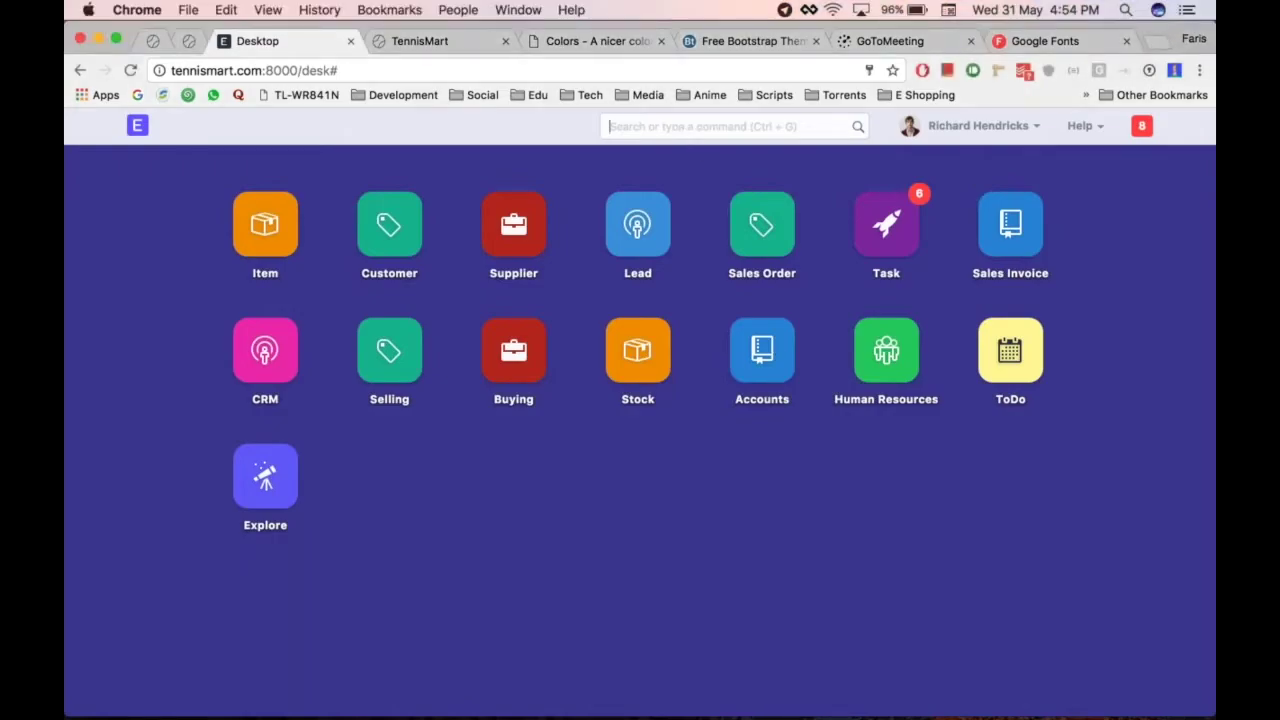
pyautogui.write('item')
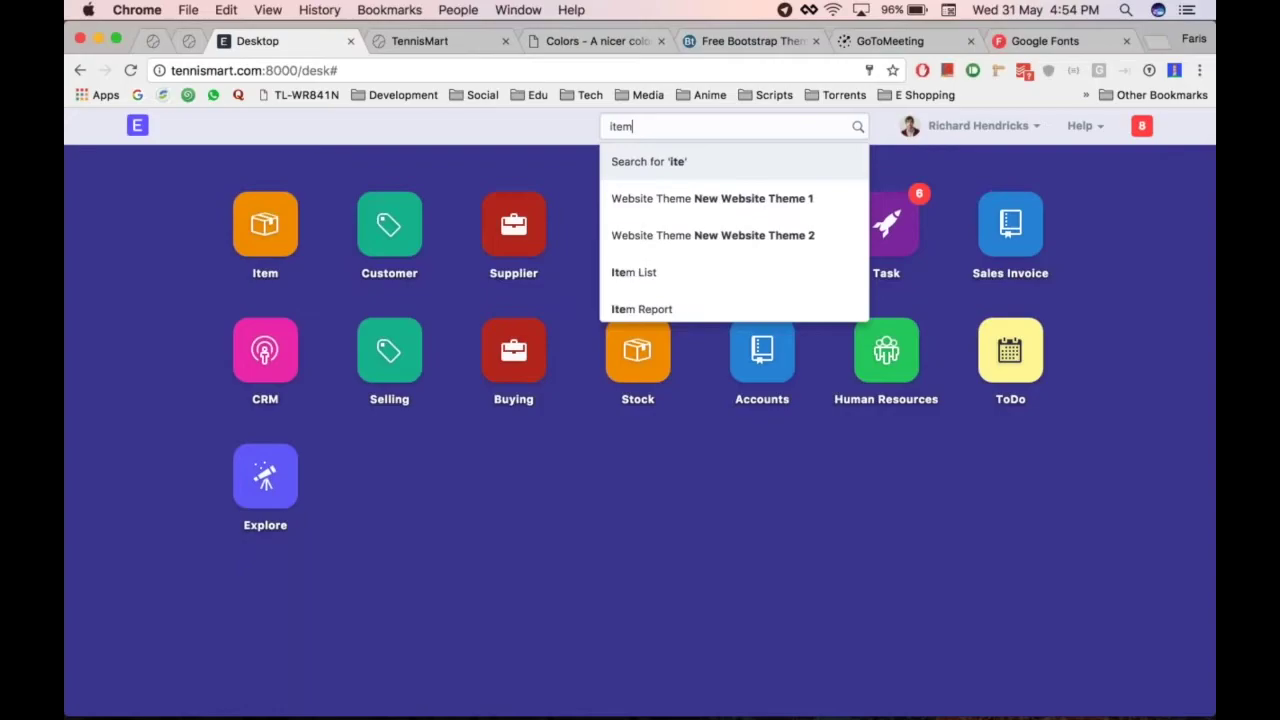
pyautogui.press('Return')
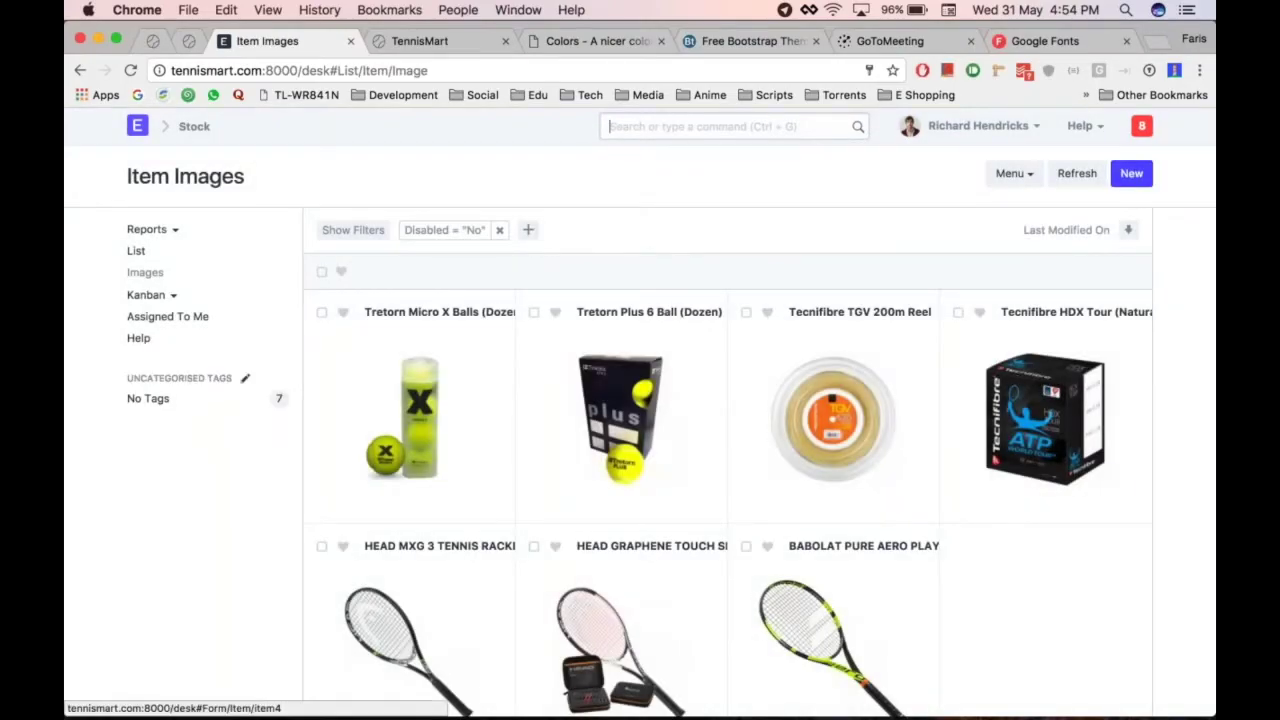
pyautogui.scroll(-5, 728, 460)
pyautogui.scroll(5, 728, 460)
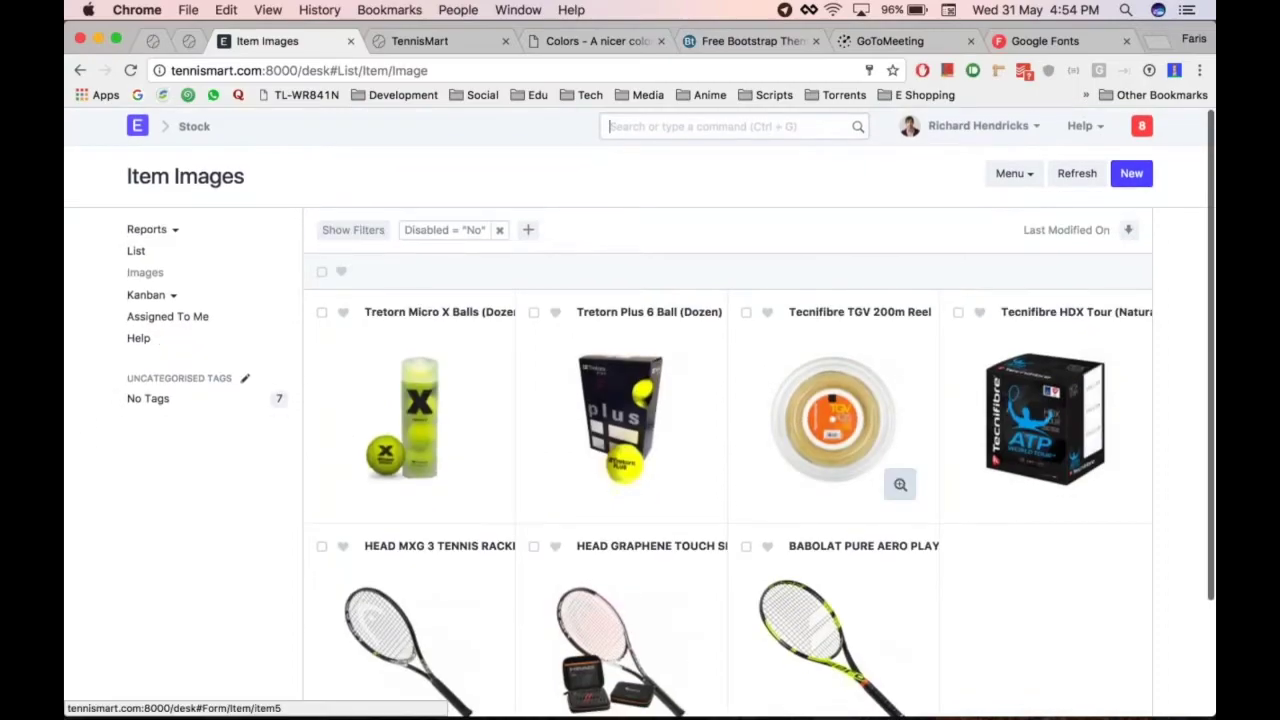
pyautogui.scroll(-5, 900, 484)
pyautogui.scroll(4, 900, 484)
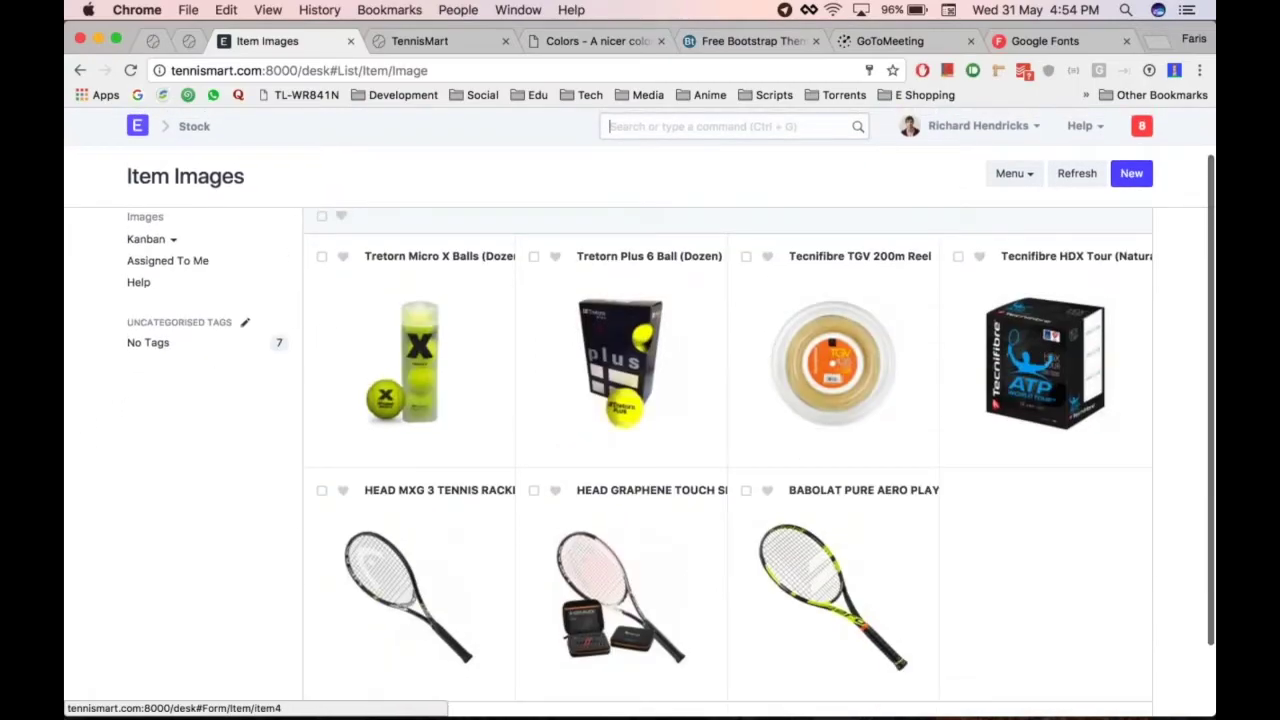
pyautogui.scroll(1, 728, 460)
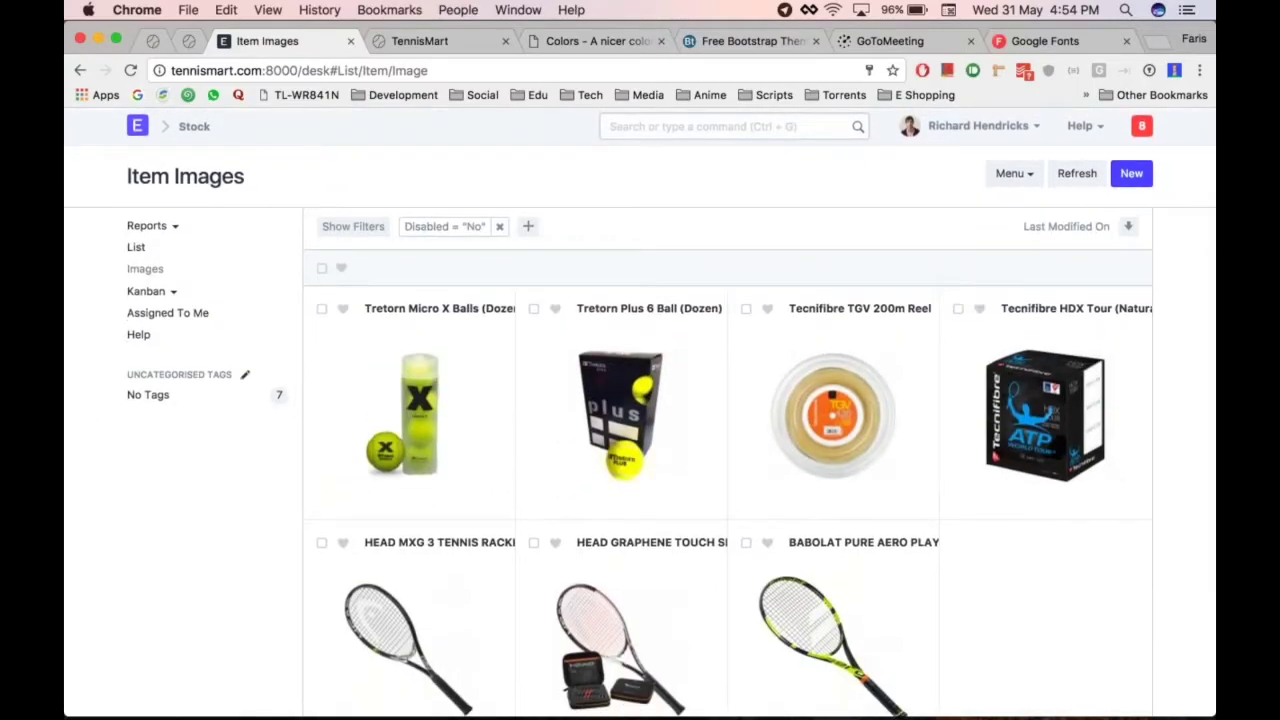
pyautogui.scroll(-5, 729, 314)
pyautogui.scroll(4, 729, 314)
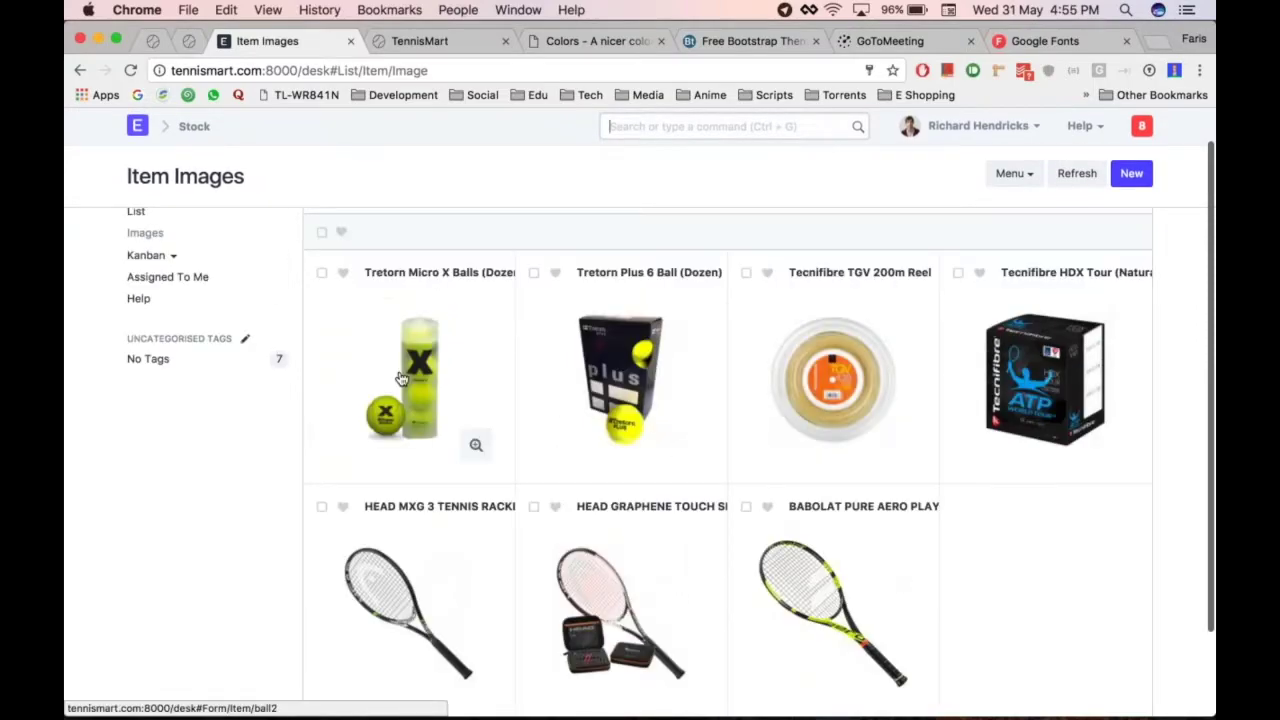
# Open the Tretorn Micro X Balls item and expand its WEBSITE section
pyautogui.click(400, 378)
pyautogui.scroll(-10, 686, 349)
pyautogui.scroll(-15, 728, 460)
pyautogui.click(353, 480)
pyautogui.scroll(-3, 728, 460)
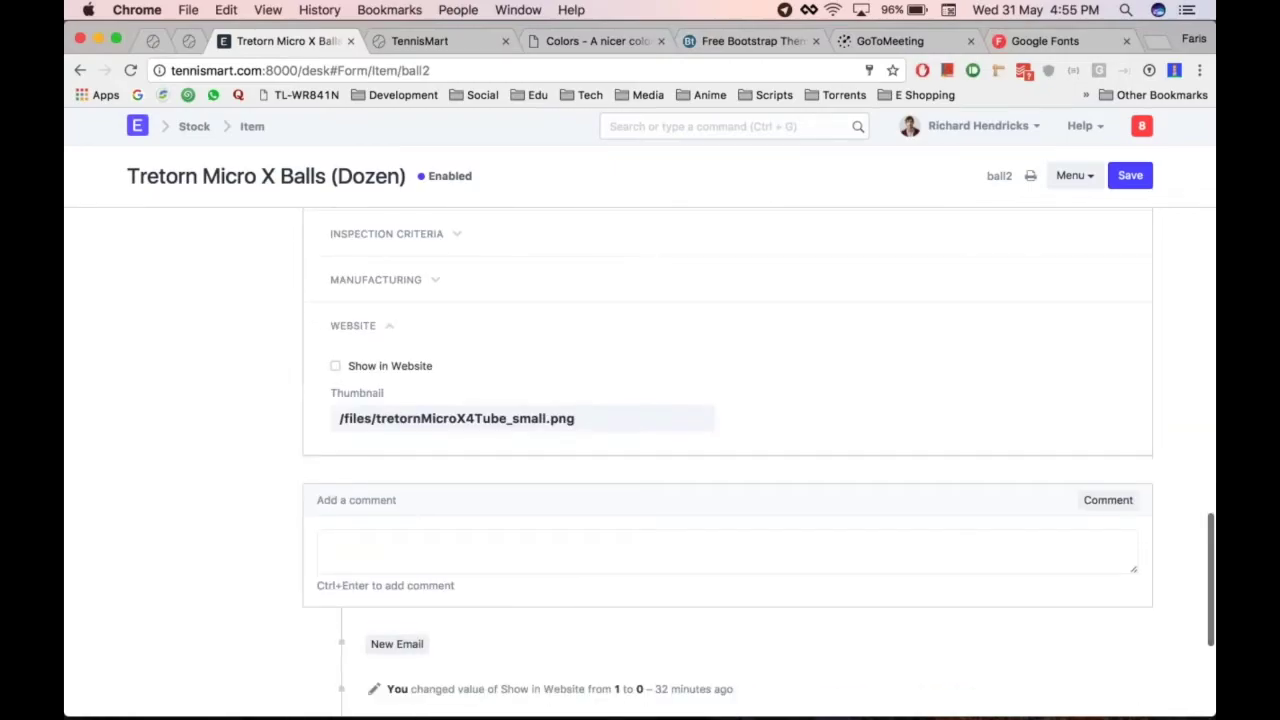
# Tick Show in Website for Tretorn Micro X Balls (Dozen) and save the item
pyautogui.click(335, 366)
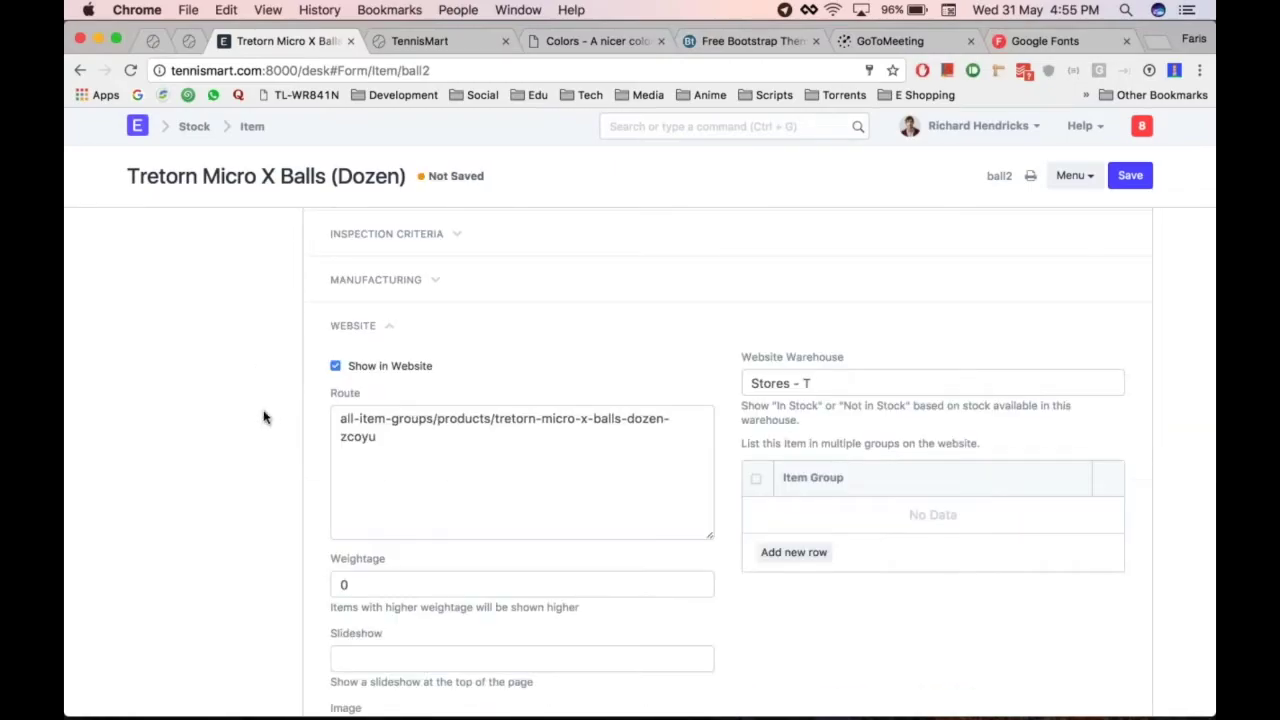
pyautogui.click(425, 456)
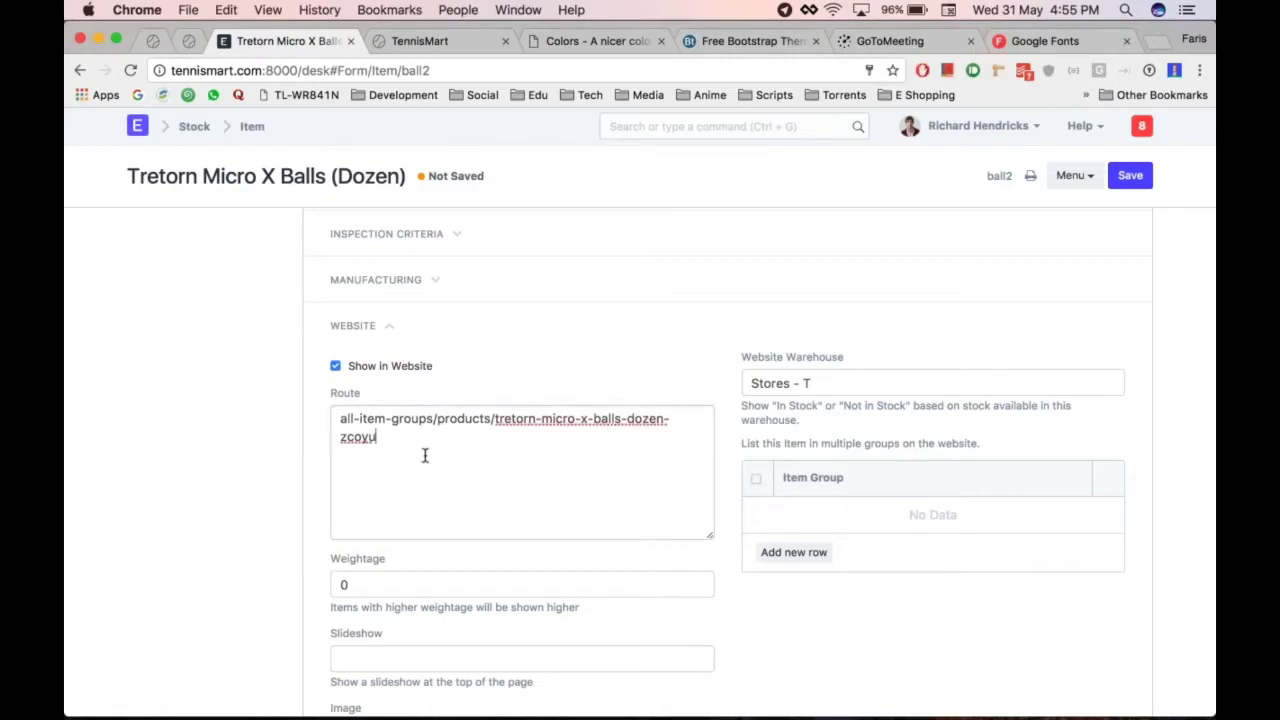
pyautogui.scroll(-2, 272, 474)
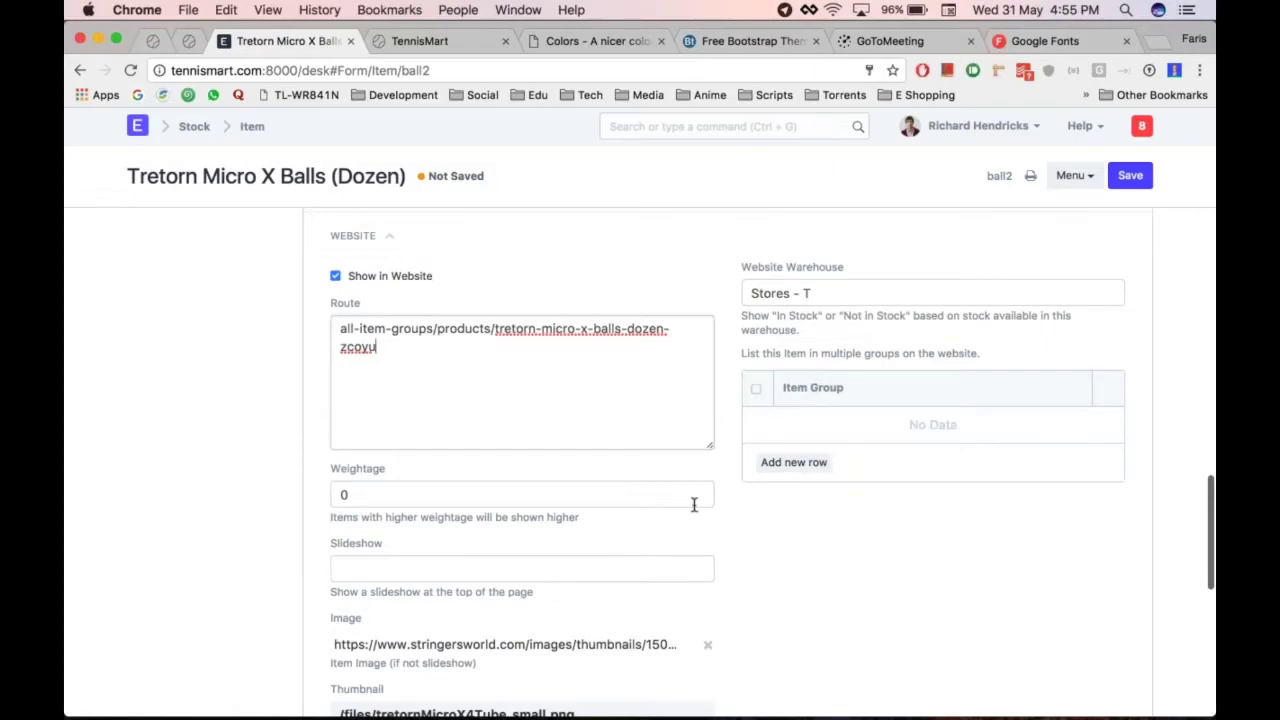
pyautogui.scroll(-2, 694, 505)
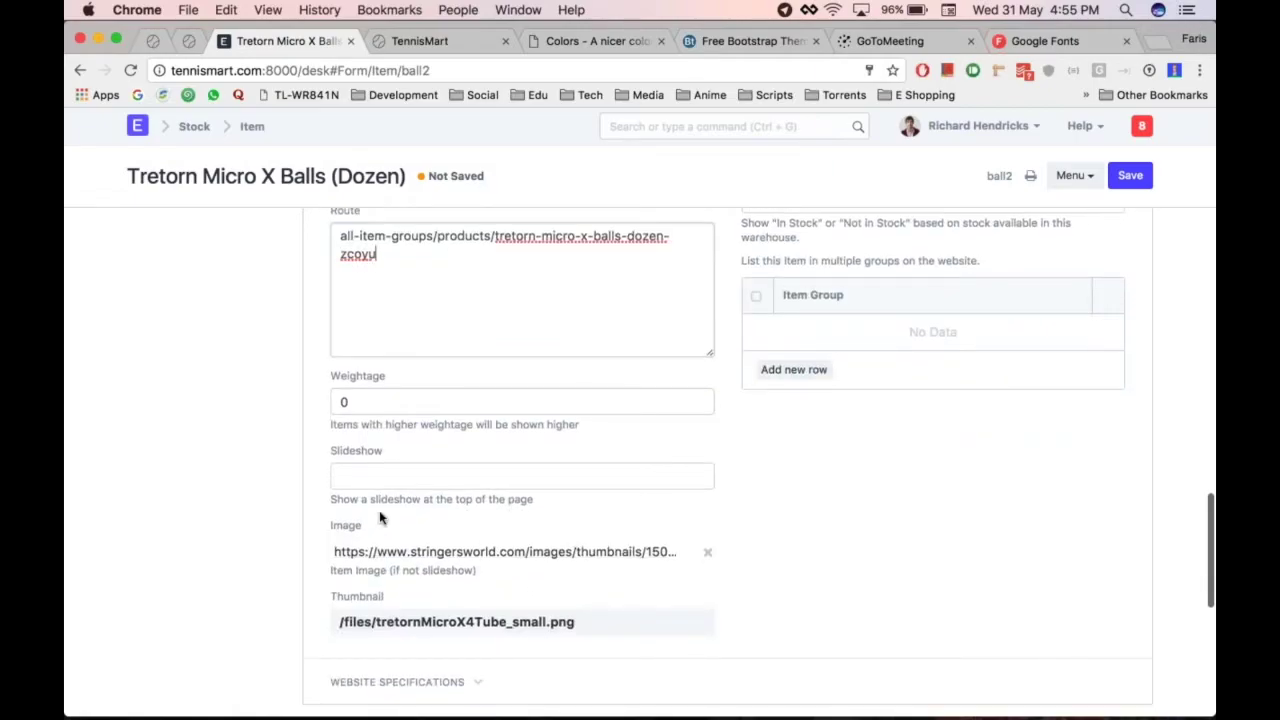
pyautogui.scroll(2, 440, 515)
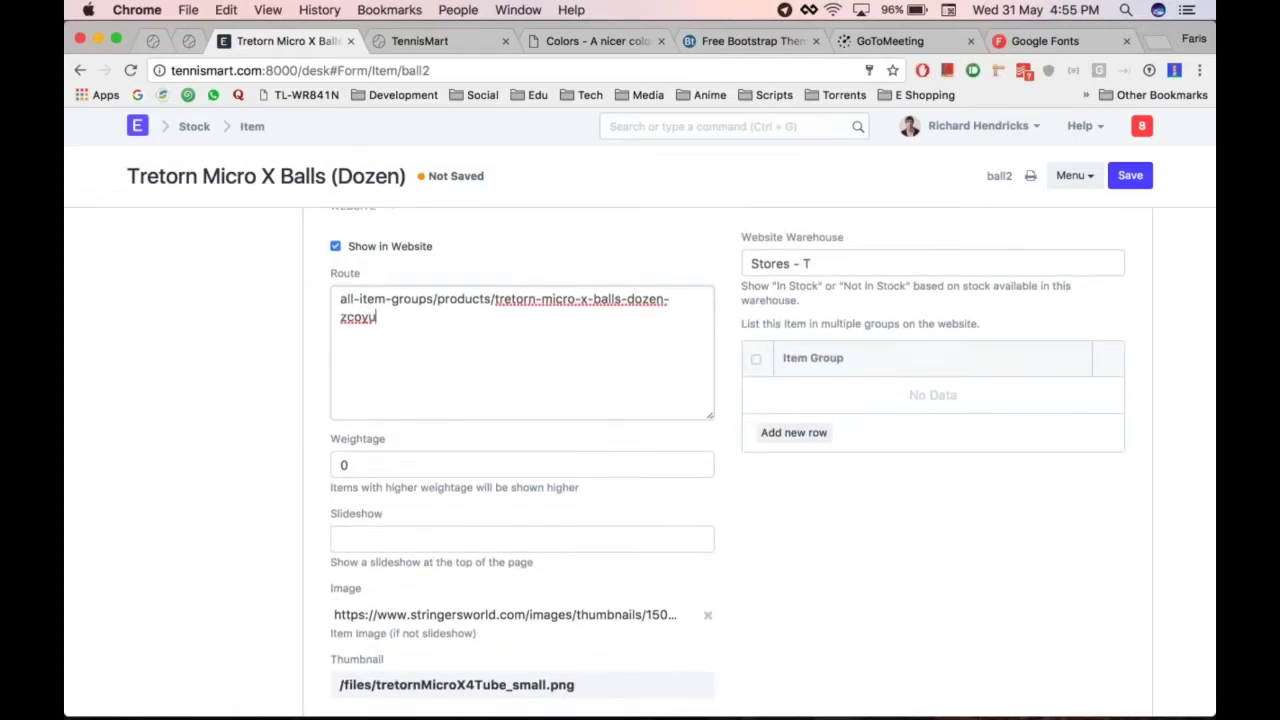
pyautogui.scroll(1, 571, 366)
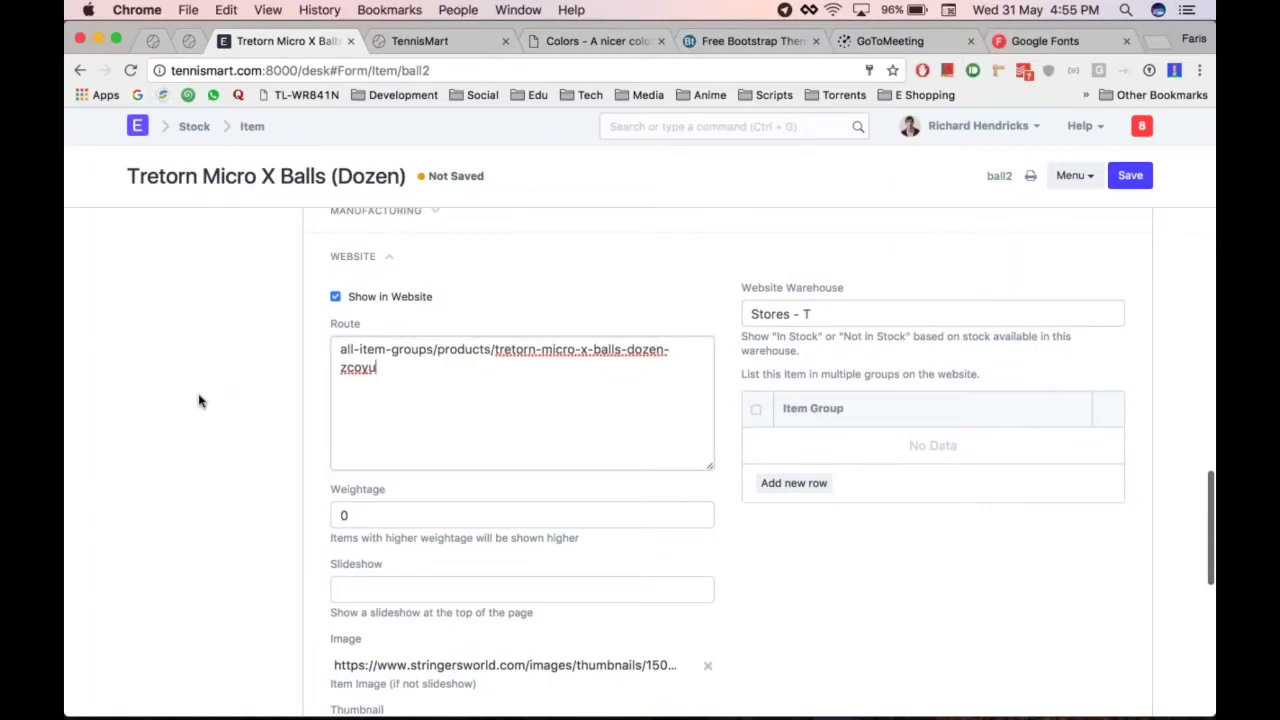
pyautogui.hotkey('ctrl', 's')
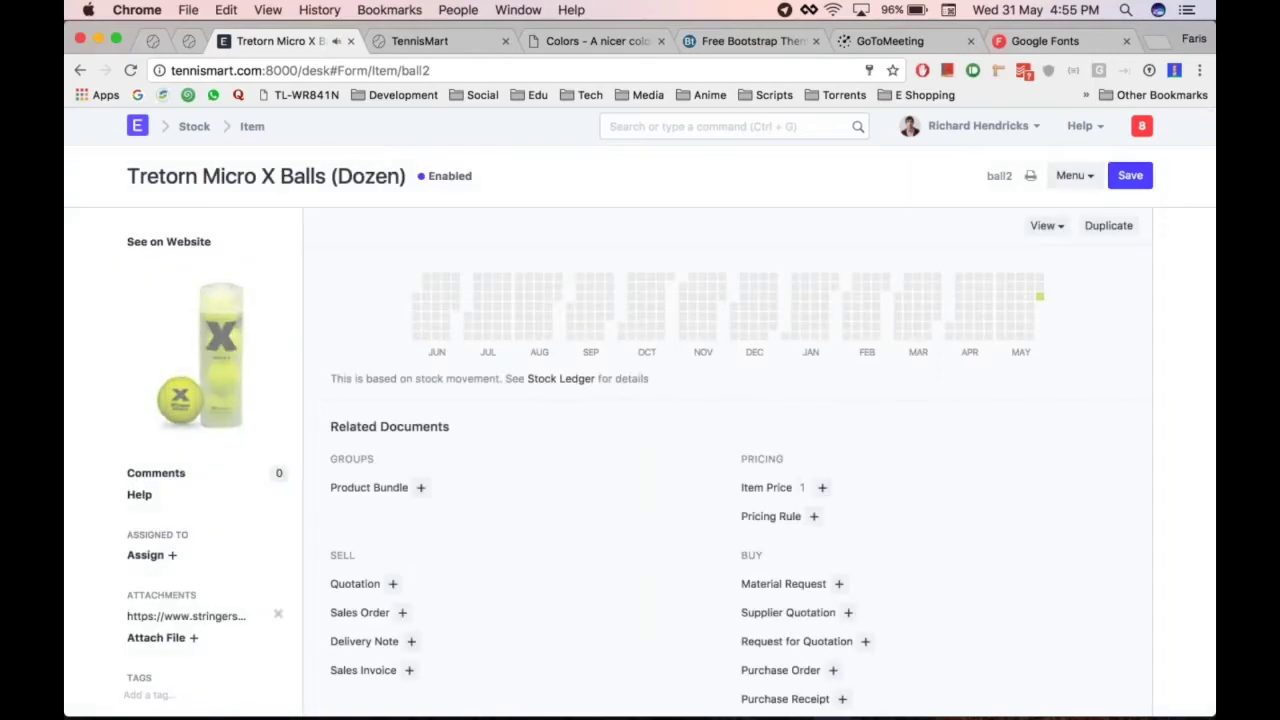
# Check the live homepage's placeholder featured products and search 'homepage' in the awesome bar
pyautogui.hotkey('ctrl', 'Tab')
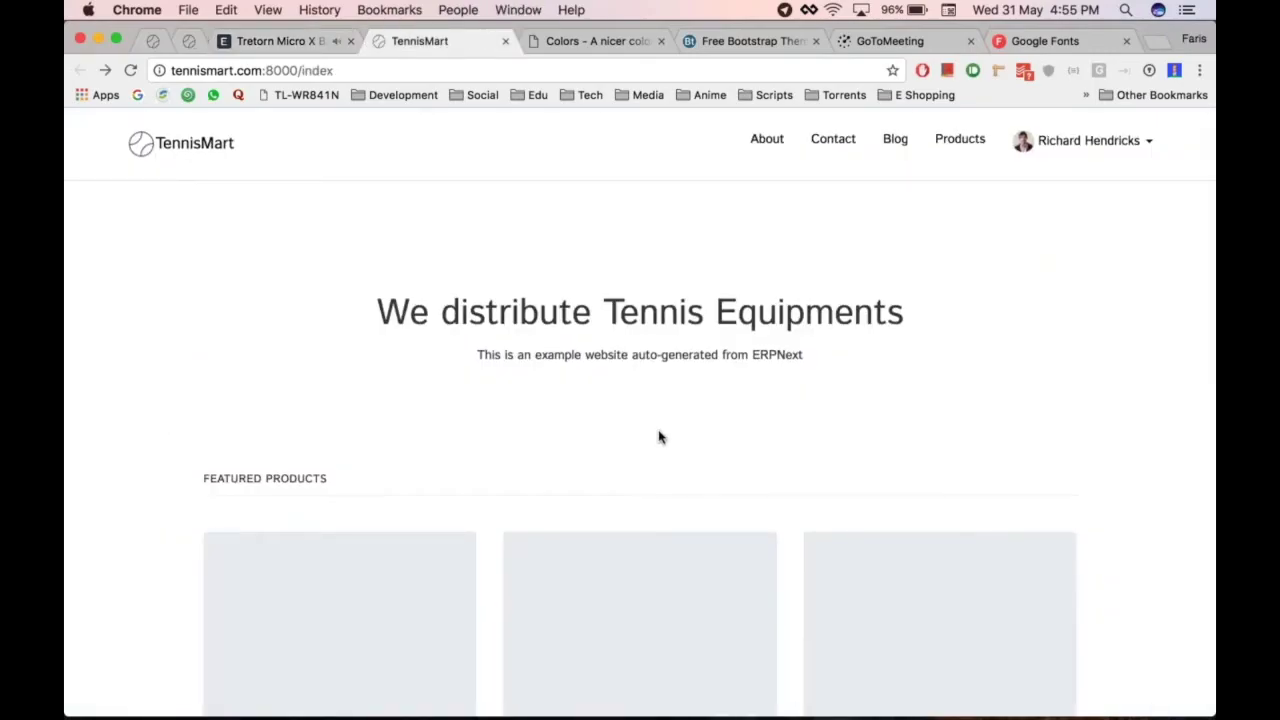
pyautogui.hotkey('ctrl', 'shift', 'Tab')
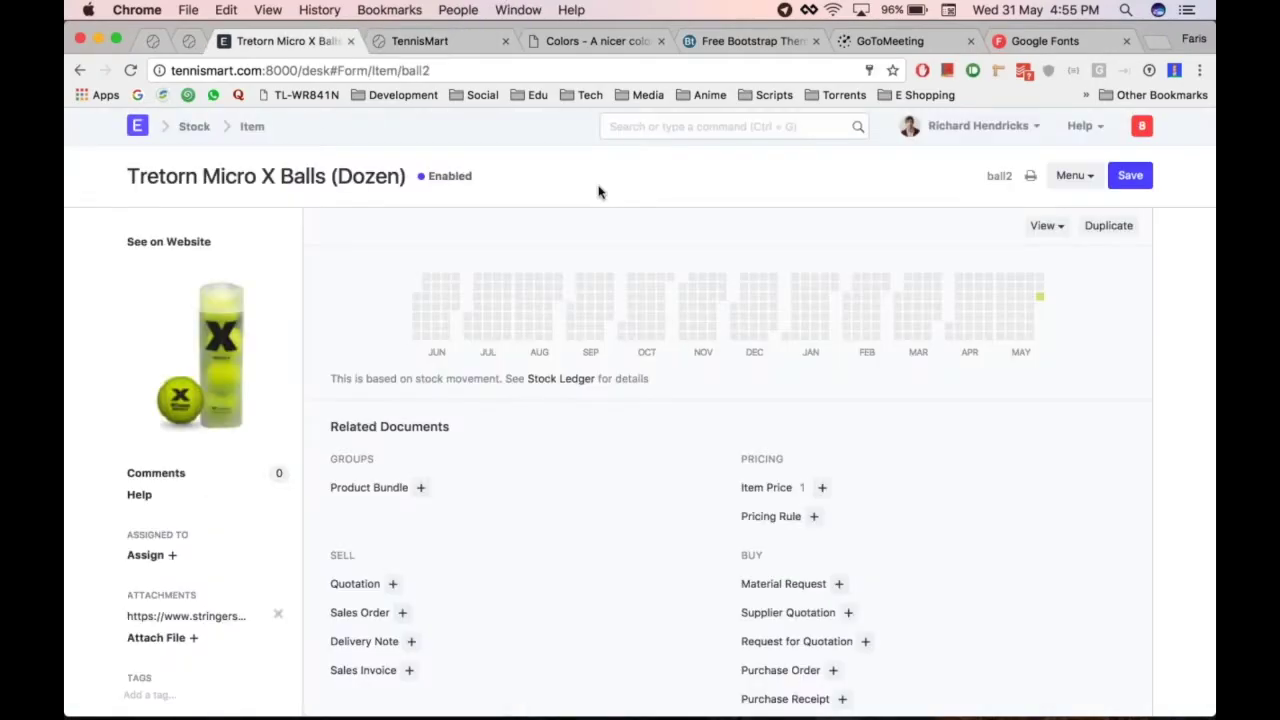
pyautogui.write('homepage')
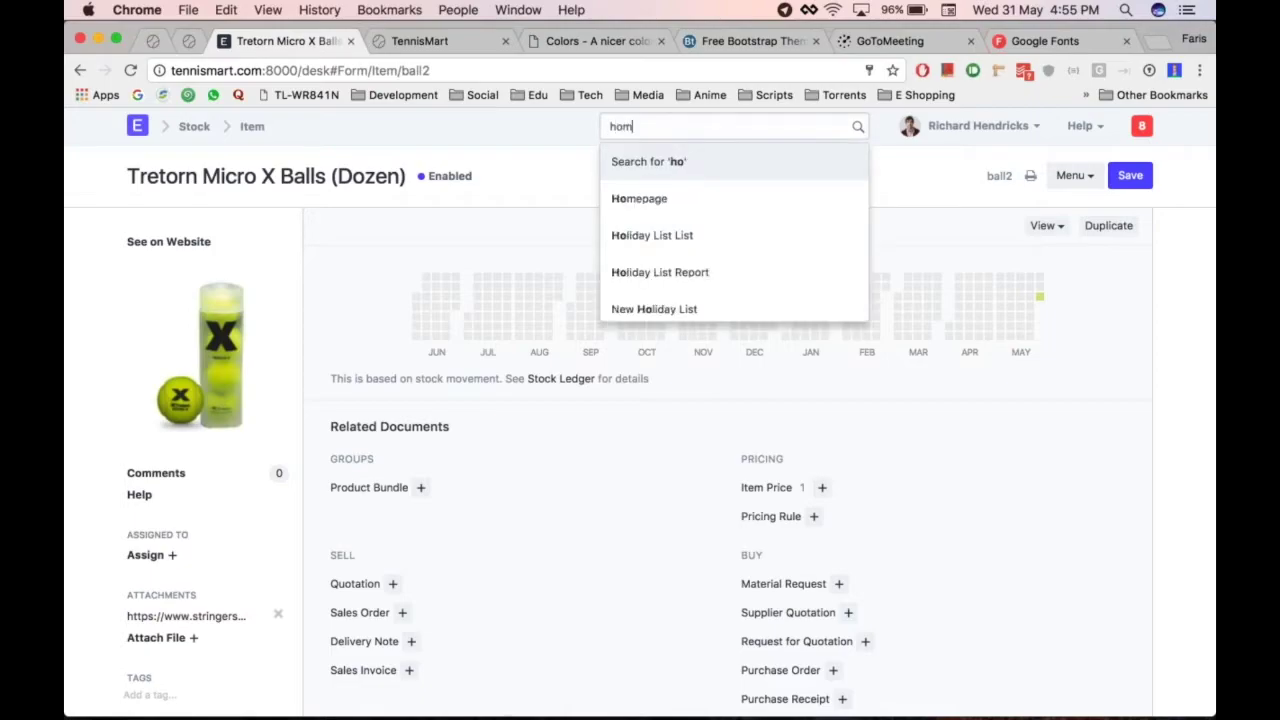
pyautogui.hotkey('ctrl', 'Tab')
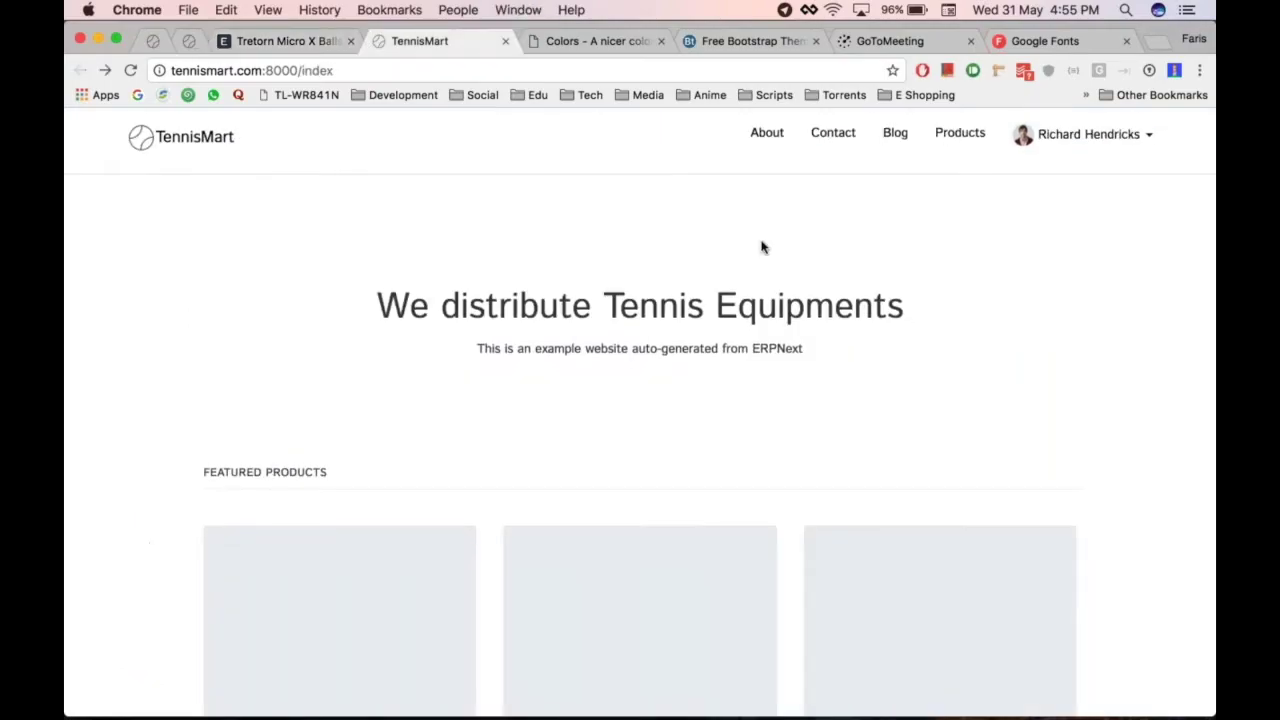
pyautogui.scroll(-3, 760, 246)
pyautogui.scroll(-2, 206, 451)
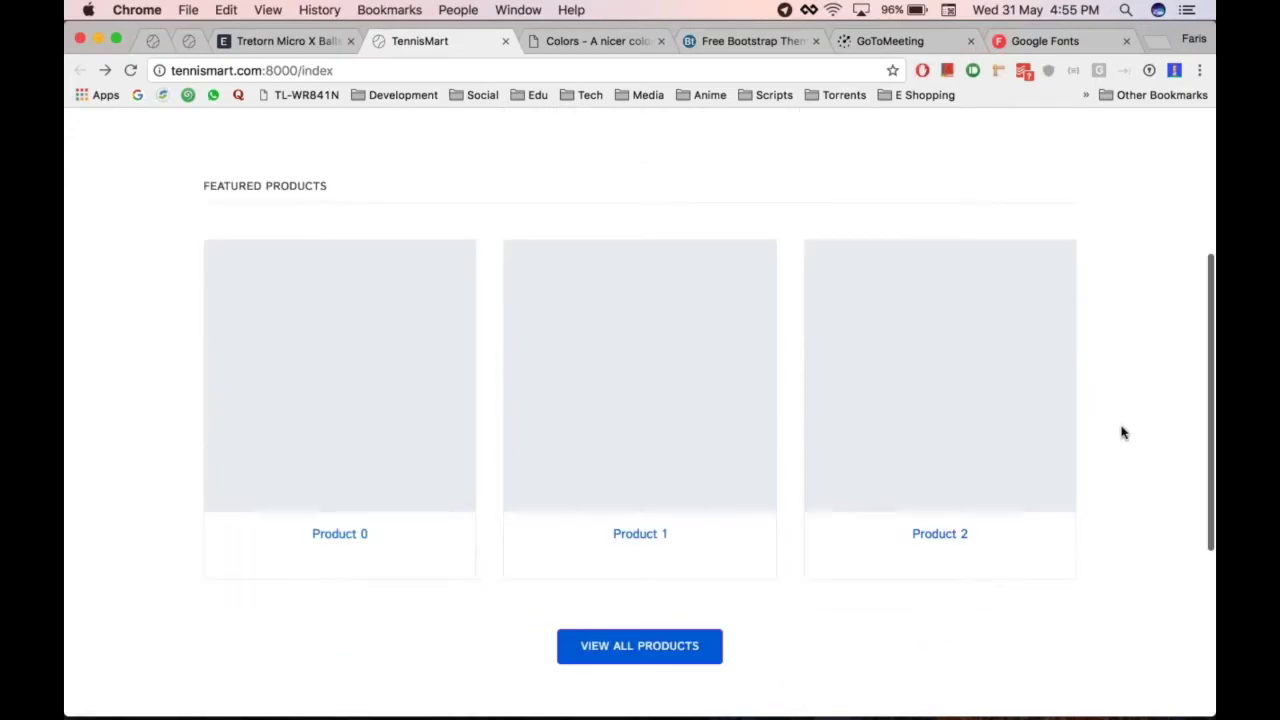
pyautogui.hotkey('ctrl', 'shift', 'Tab')
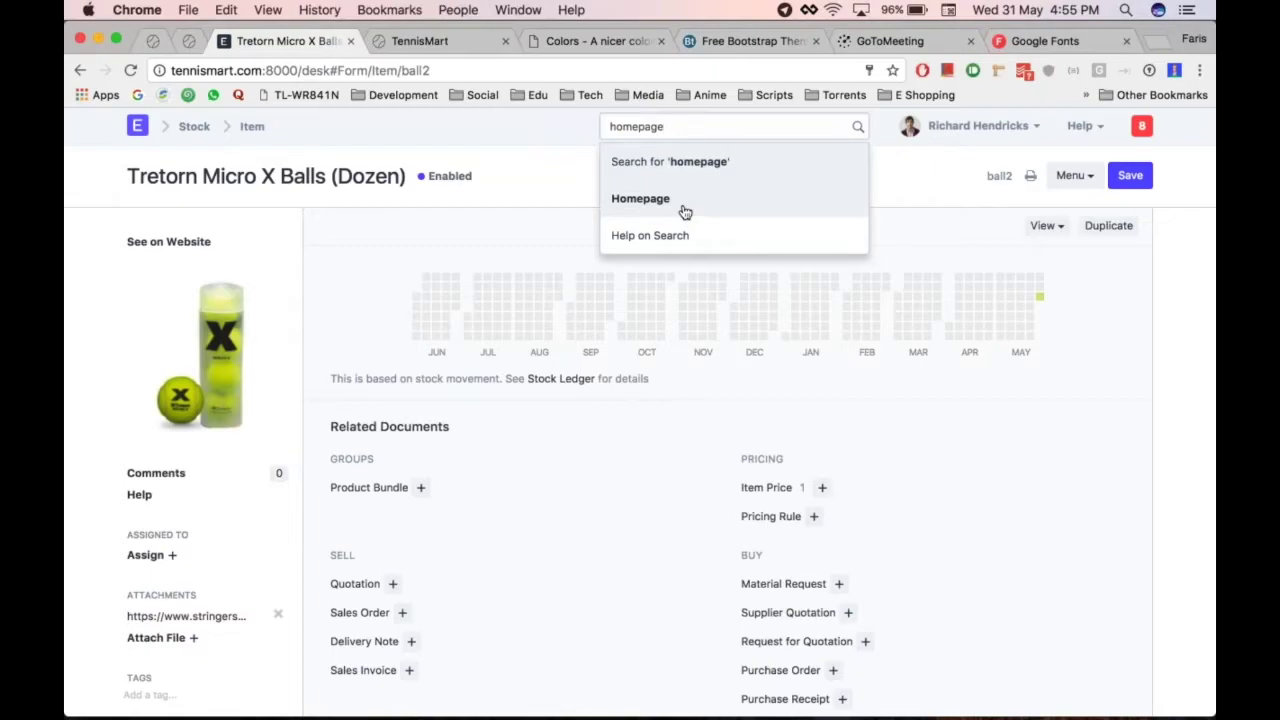
# In the Homepage form, replace the Description with 'Designed like no other.'
pyautogui.click(685, 212)
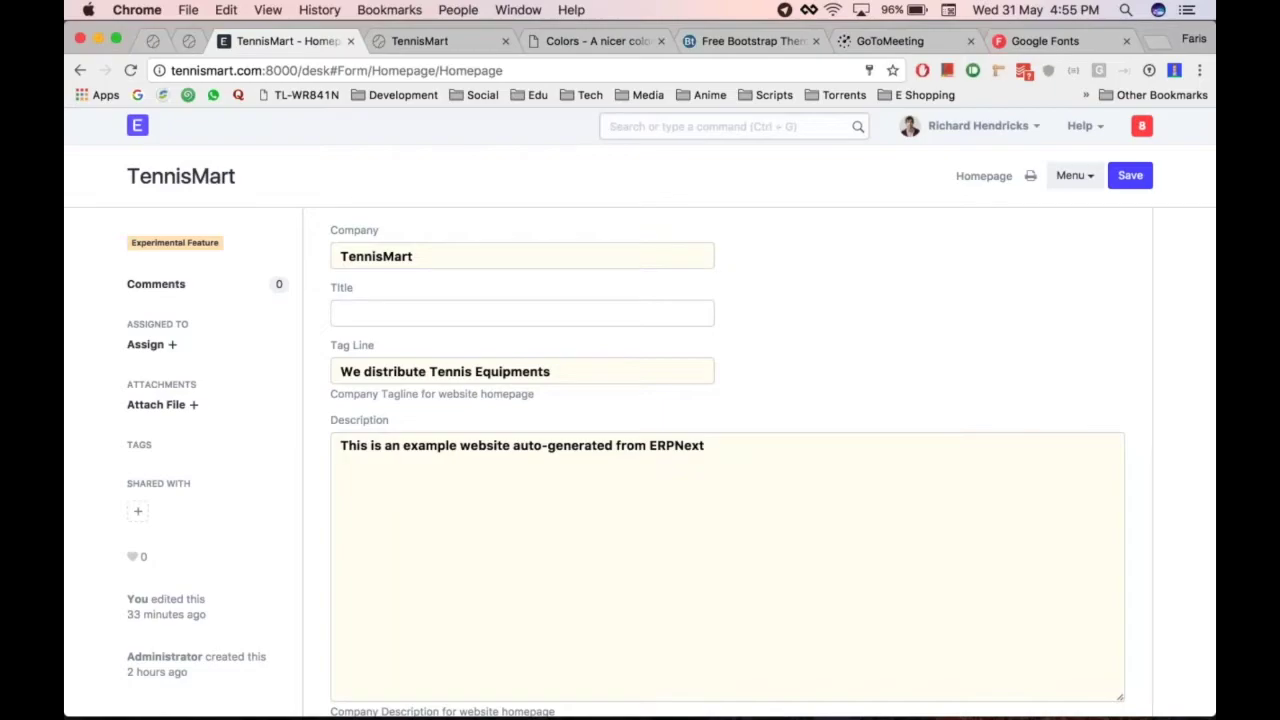
pyautogui.scroll(-2, 742, 344)
pyautogui.scroll(2, 742, 344)
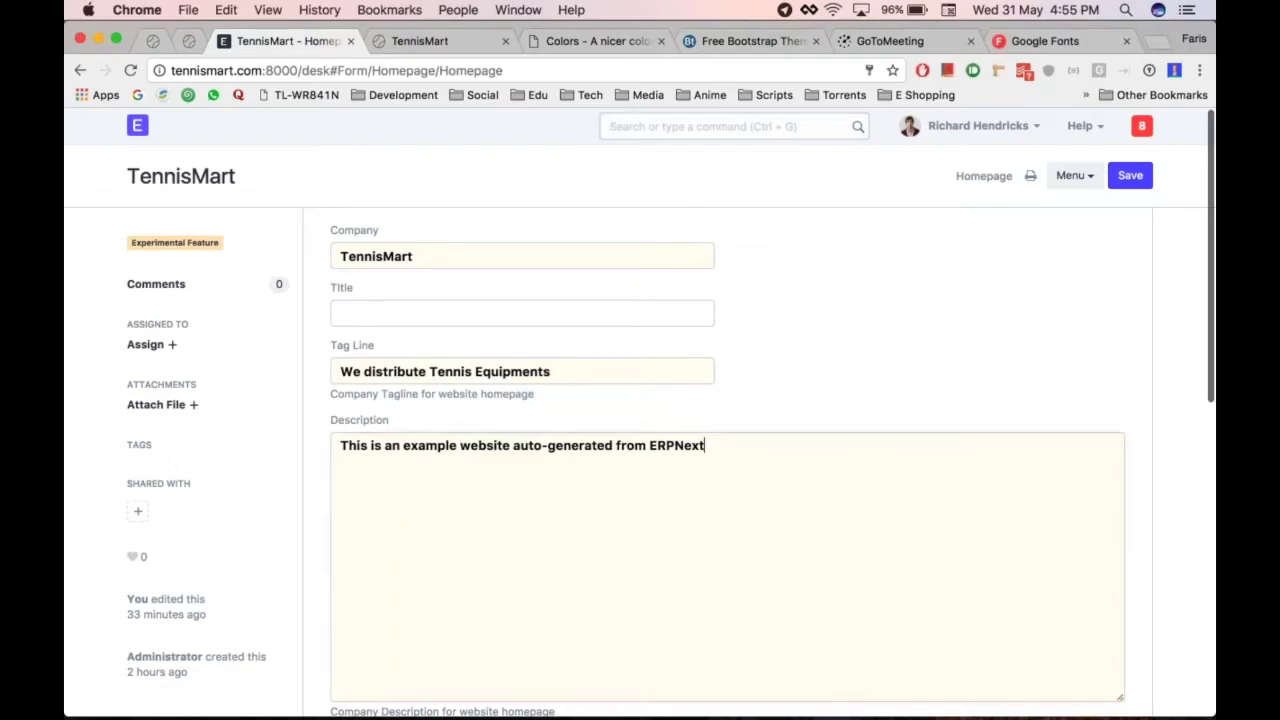
pyautogui.hotkey('ctrl', 'a')
pyautogui.press('BackSpace')
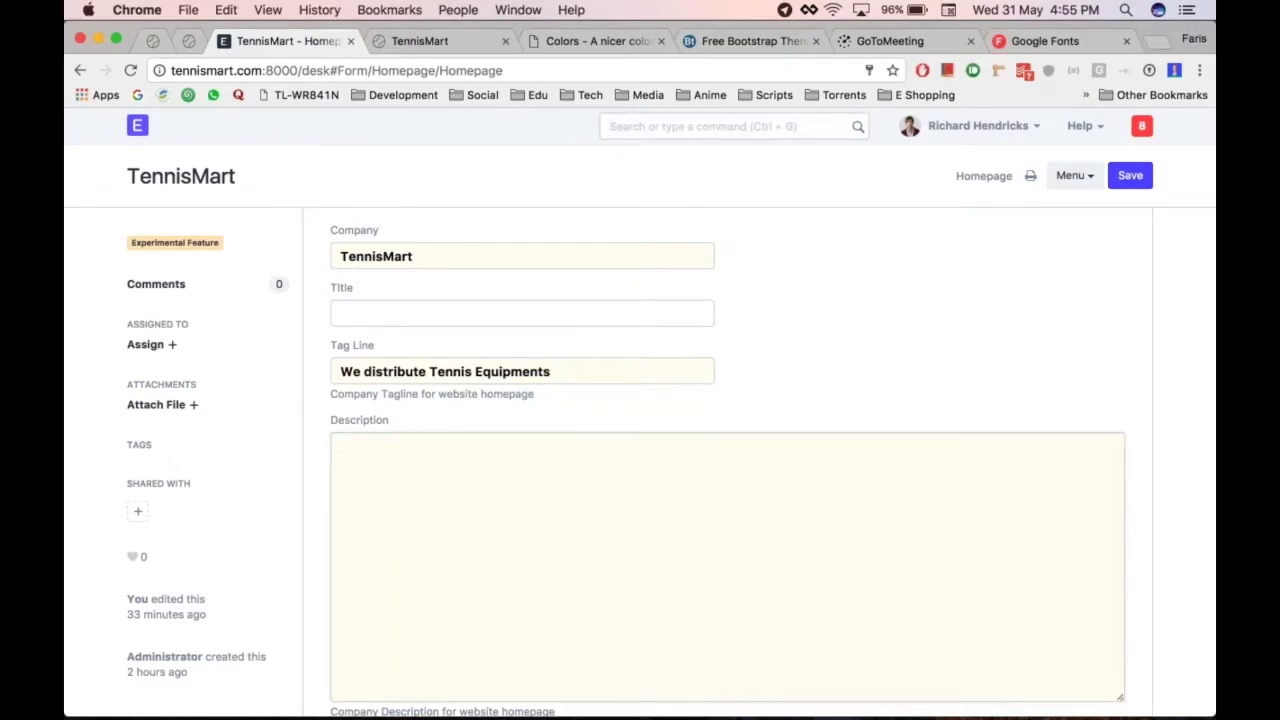
pyautogui.write('Designed like no other.')
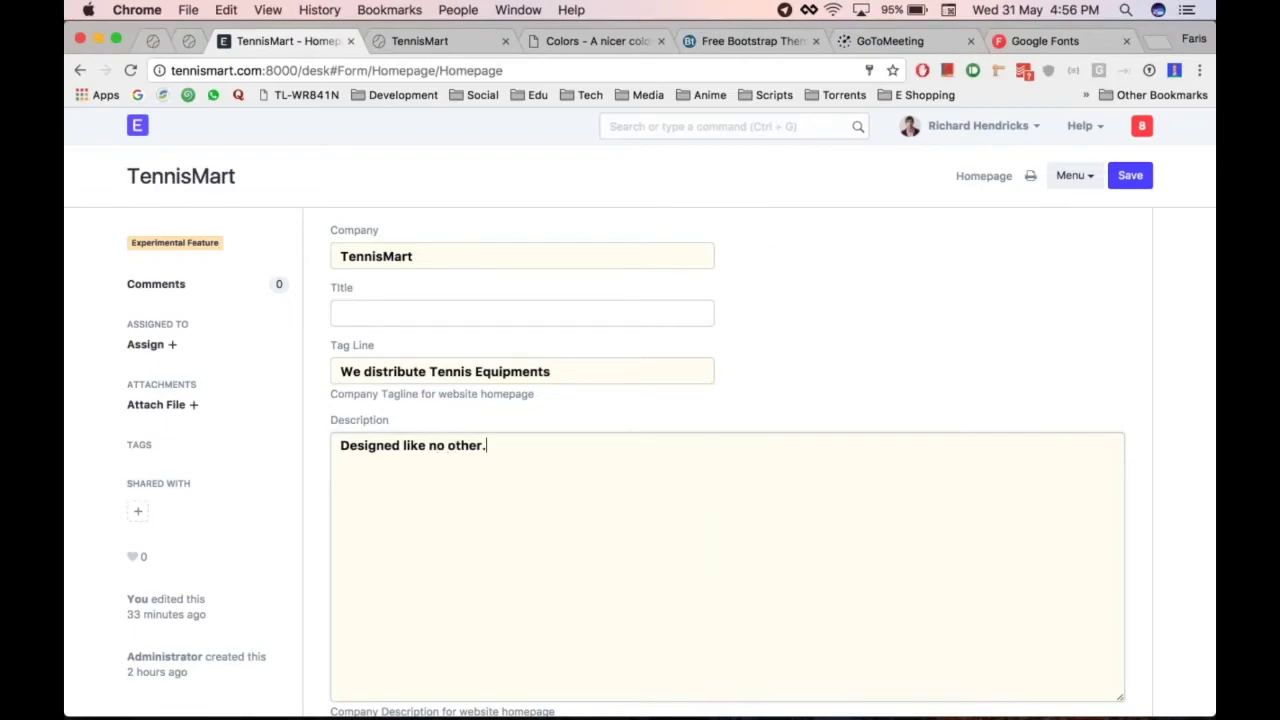
pyautogui.scroll(-5, 728, 460)
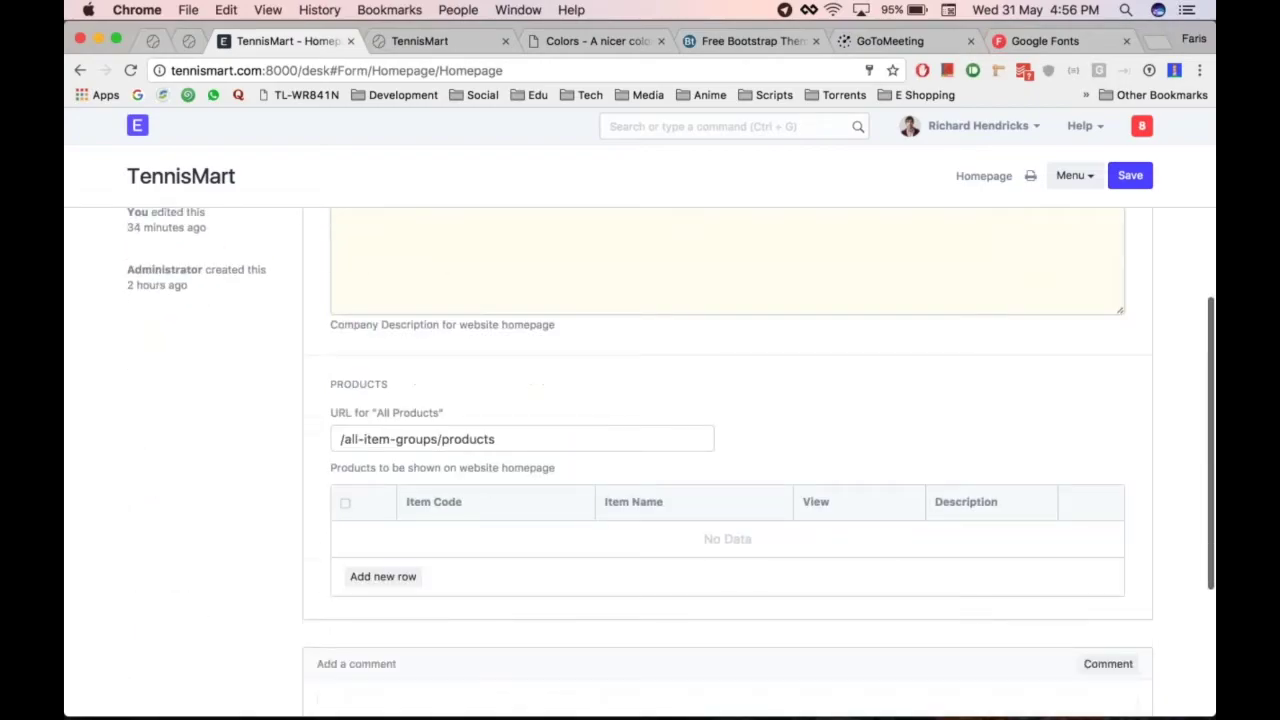
pyautogui.scroll(-2, 500, 390)
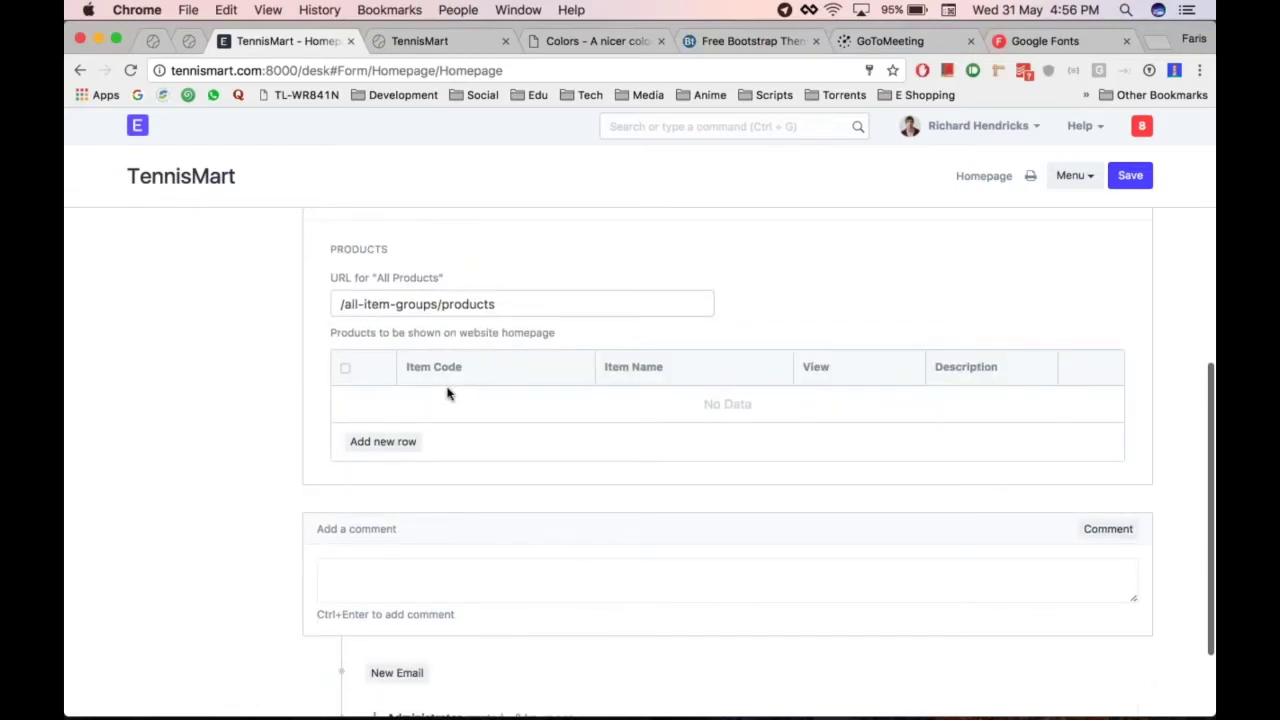
# Add Tretorn Micro X Balls (ball2) as a homepage featured product and save
pyautogui.click(383, 441)
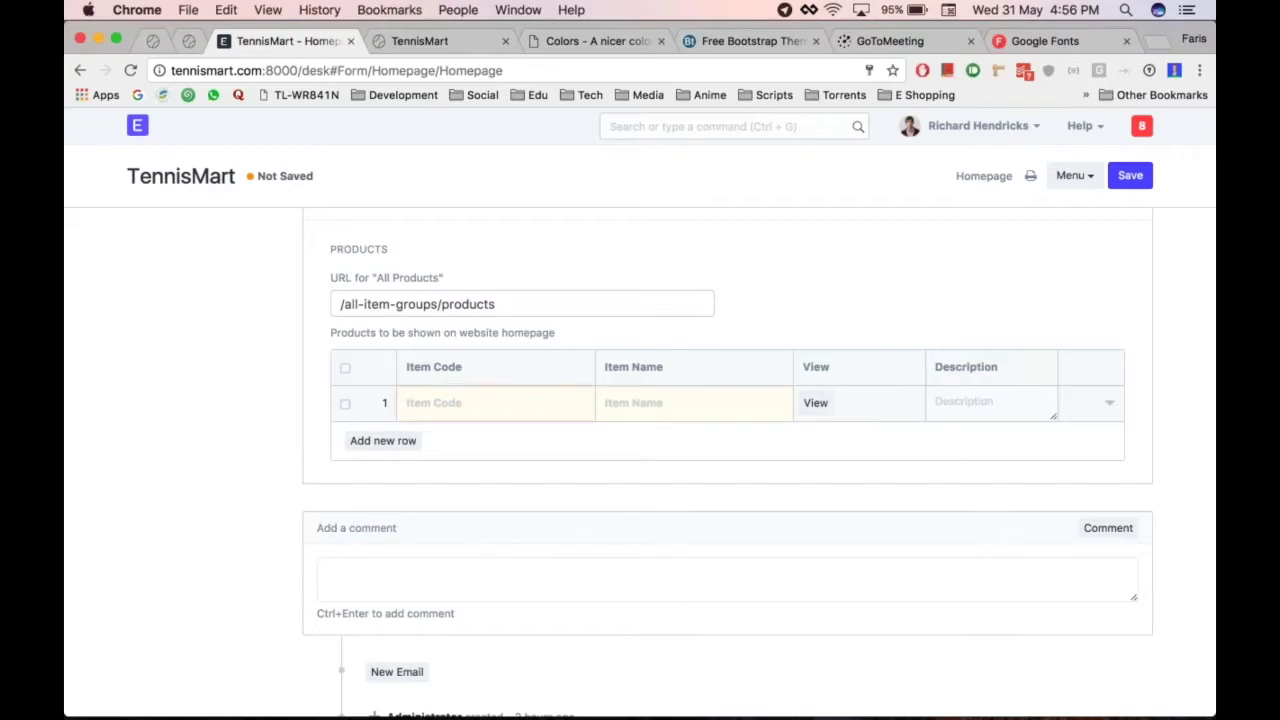
pyautogui.hotkey('ctrl', 'Tab')
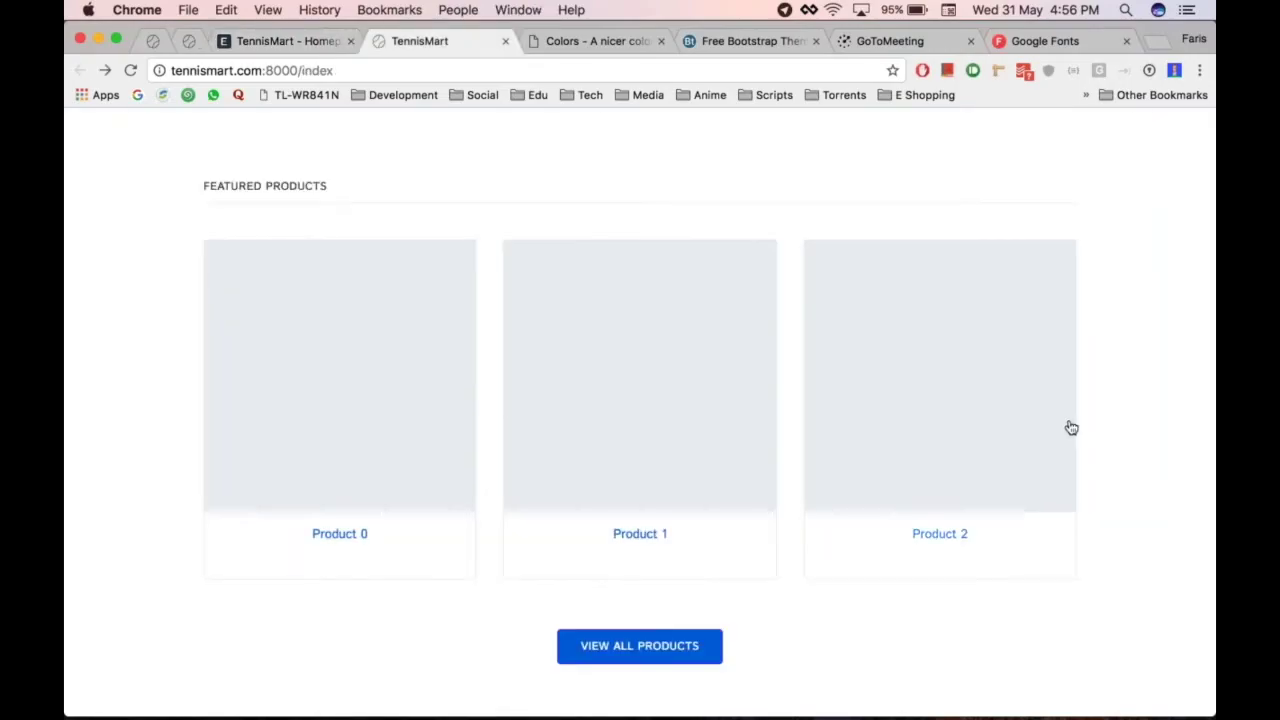
pyautogui.hotkey('ctrl', 'shift', 'Tab')
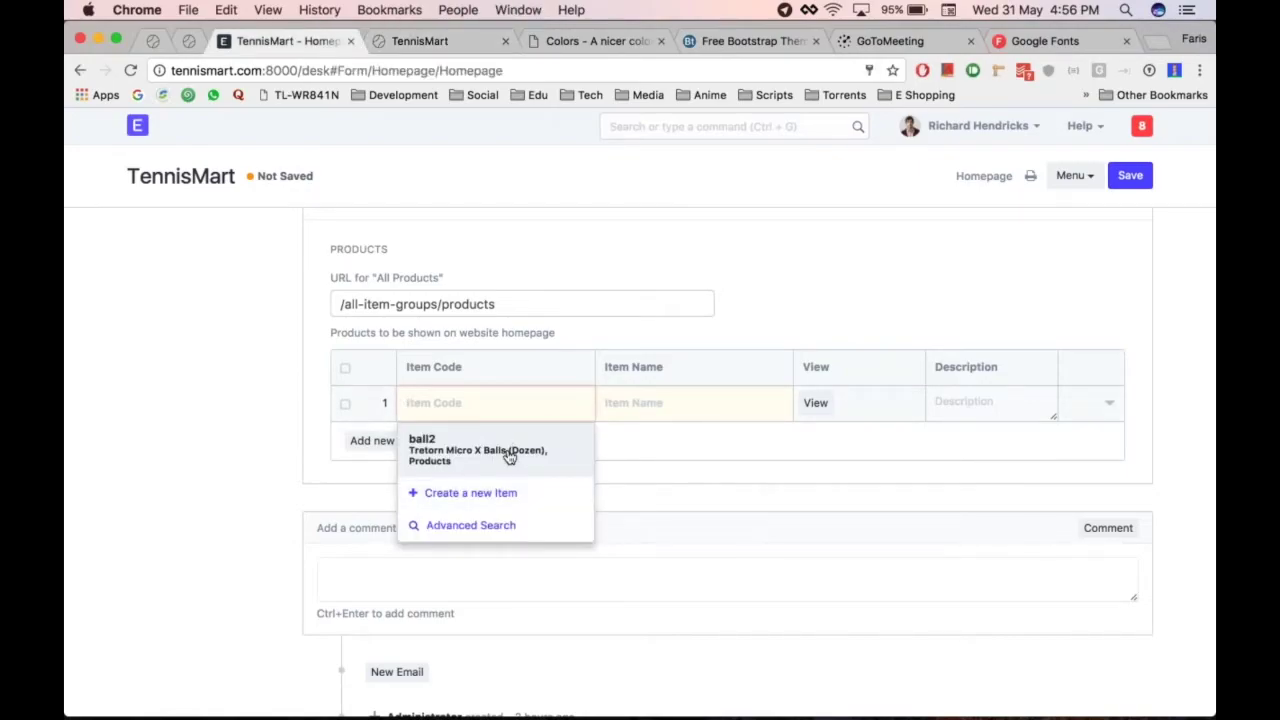
pyautogui.click(509, 455)
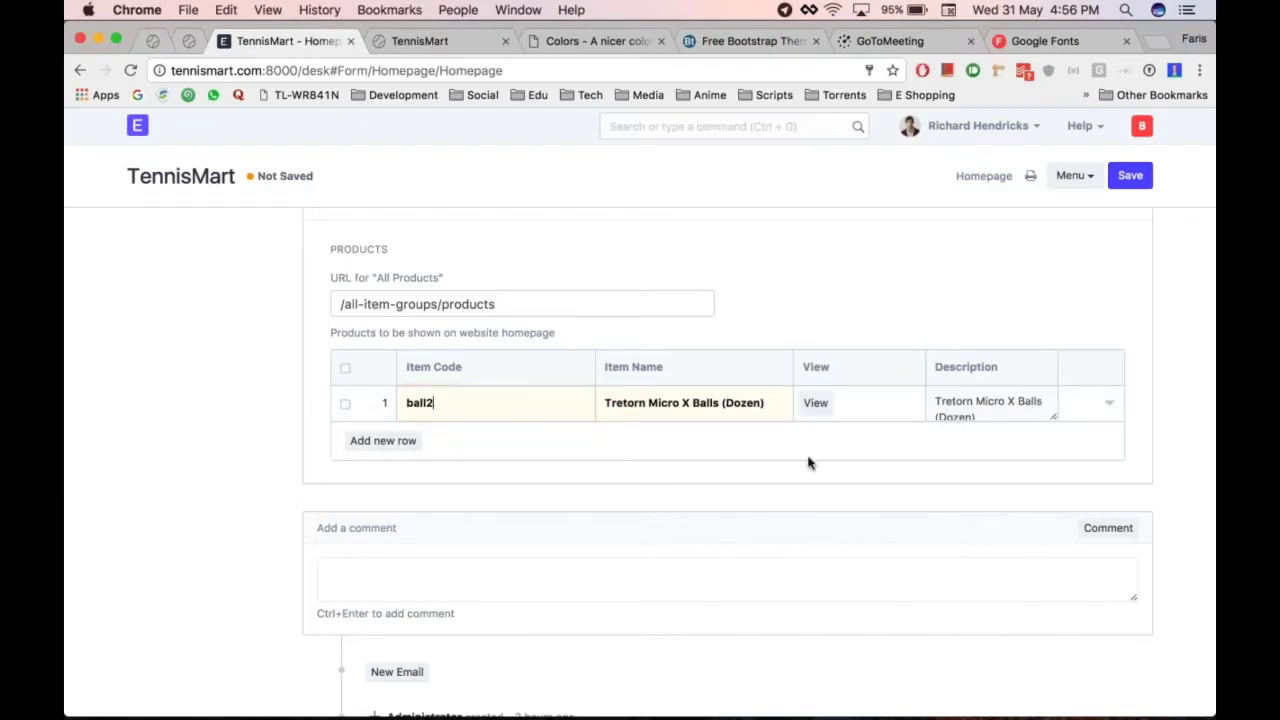
pyautogui.hotkey('ctrl', 's')
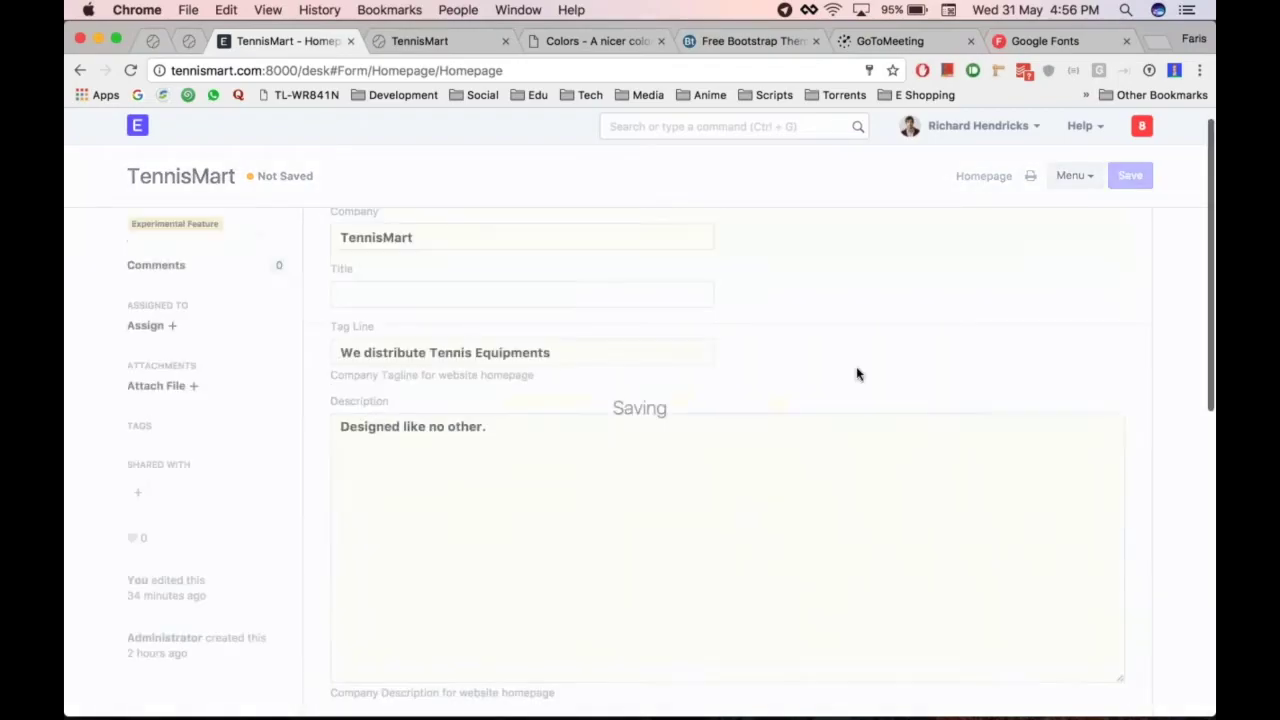
# Reload the storefront to confirm the featured Tretorn balls, then search 'item' for Item Images
pyautogui.scroll(-10, 728, 460)
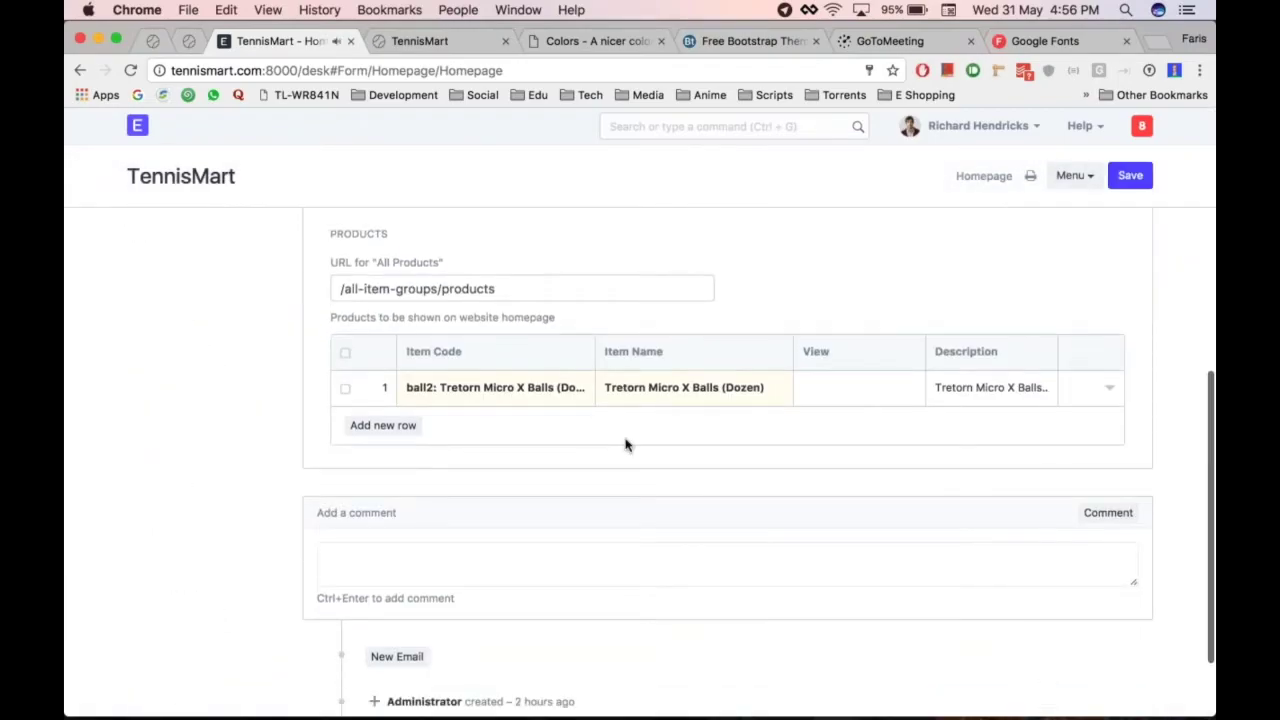
pyautogui.hotkey('ctrl', 'Tab')
pyautogui.press('super+r')
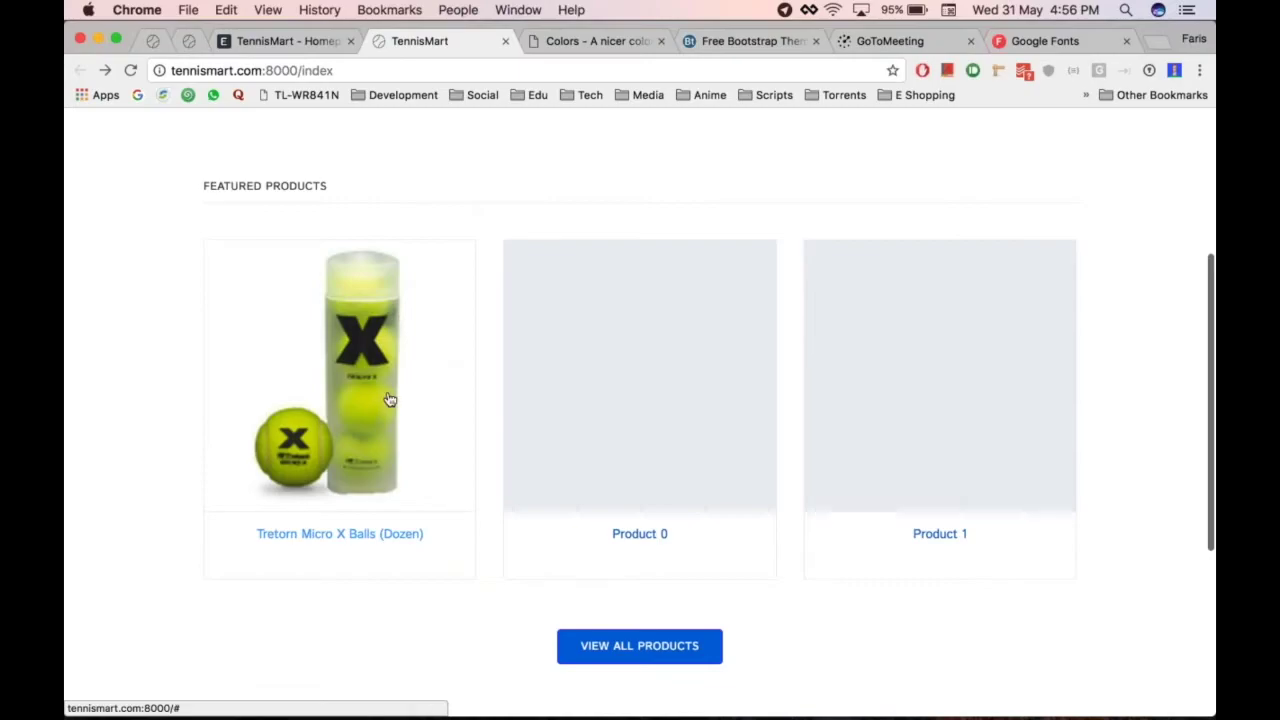
pyautogui.hotkey('ctrl', 'shift', 'Tab')
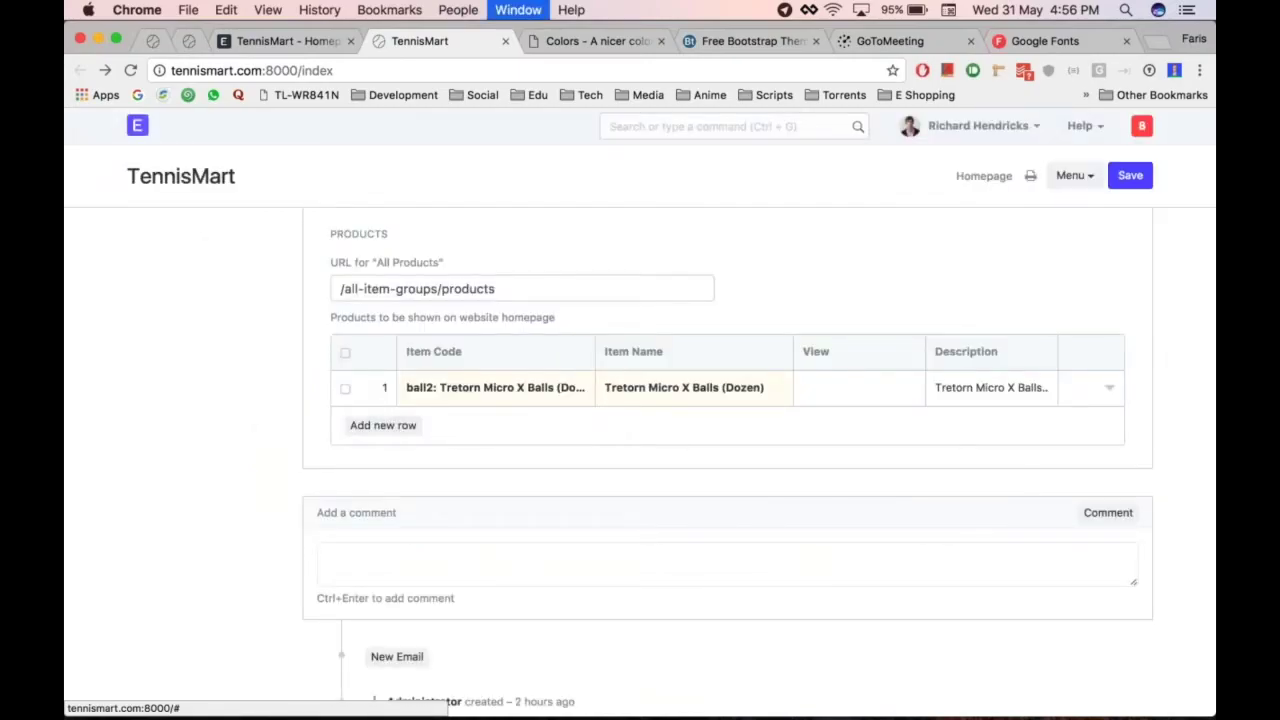
pyautogui.hotkey('ctrl', 'shift', 'Tab')
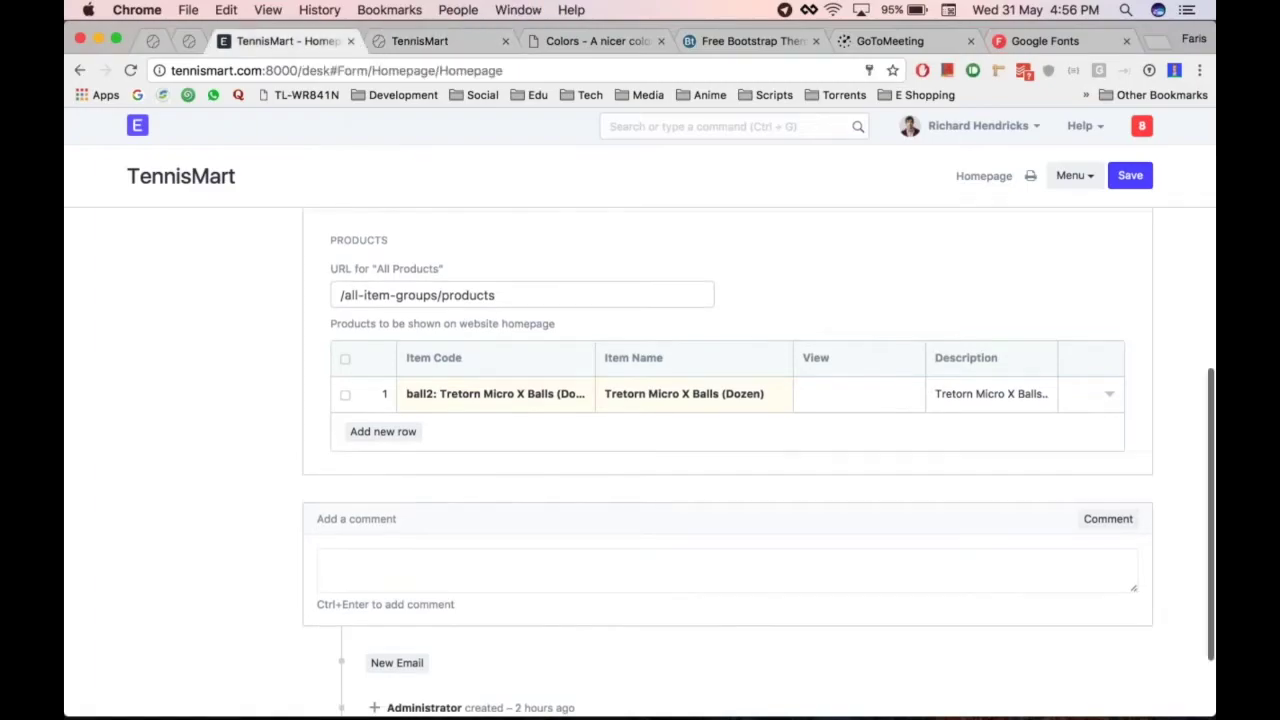
pyautogui.scroll(5, 409, 466)
pyautogui.scroll(-5, 409, 466)
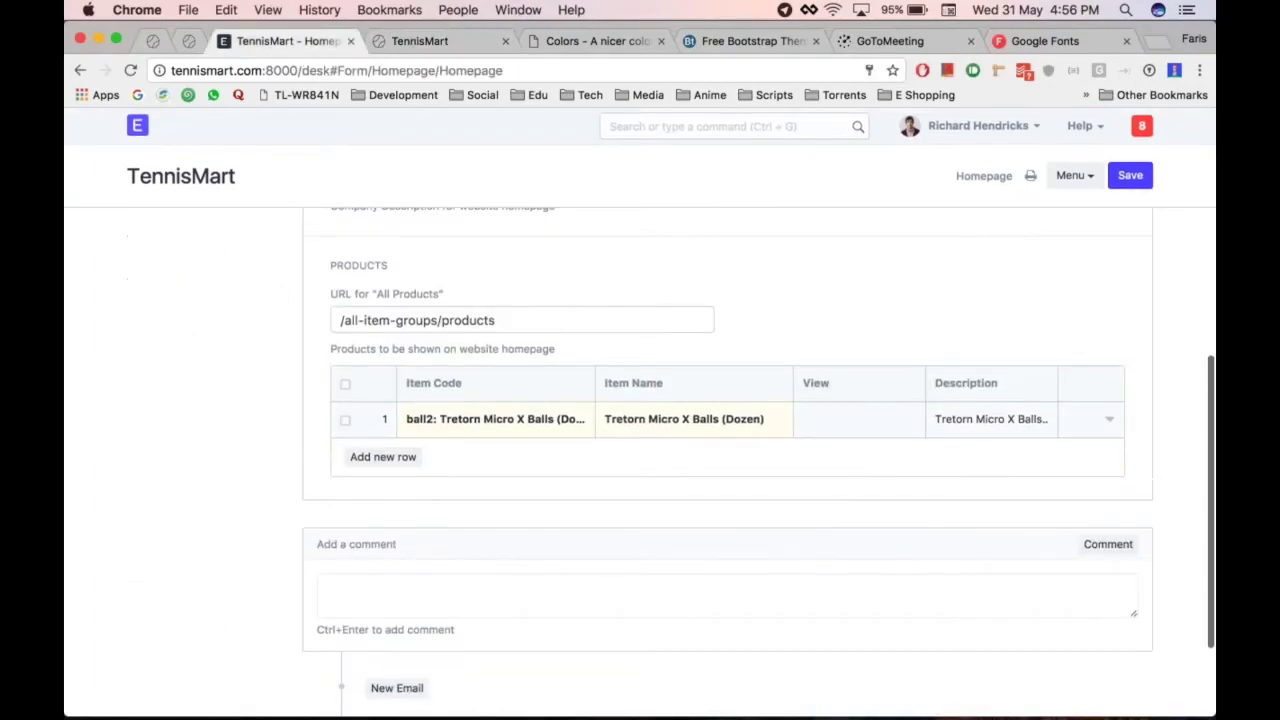
pyautogui.scroll(5, 620, 349)
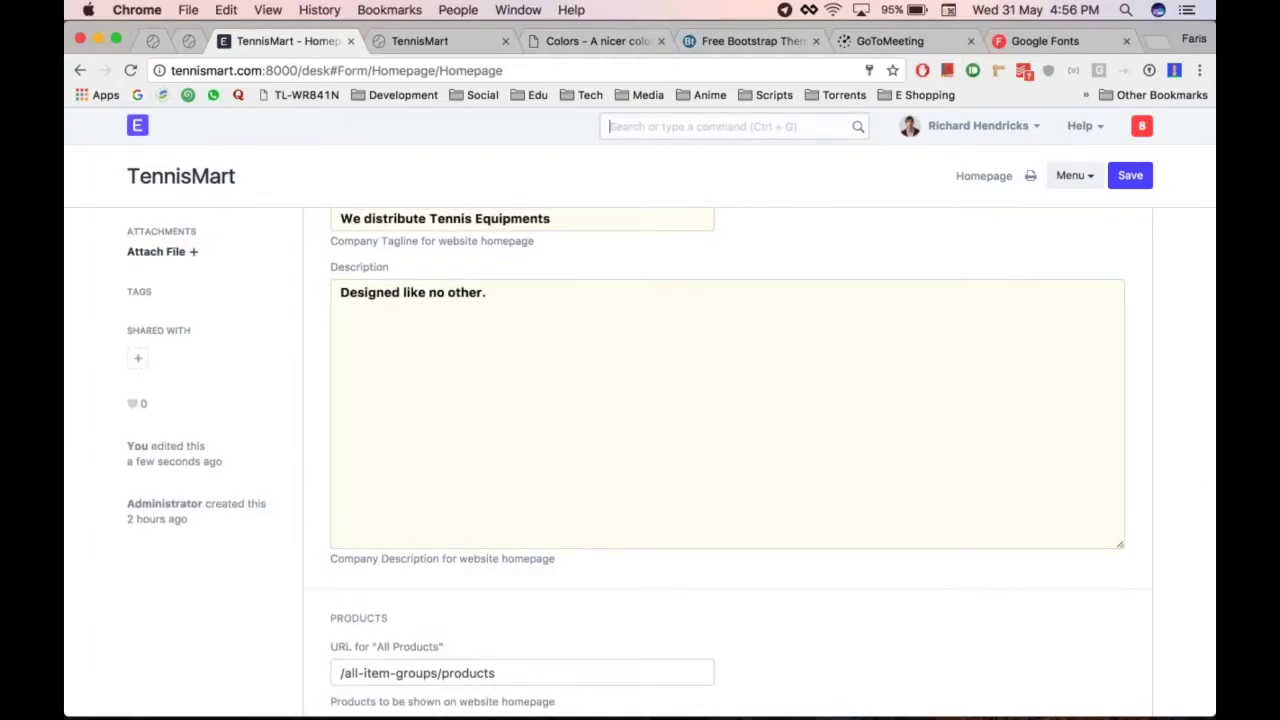
pyautogui.scroll(-5, 766, 449)
pyautogui.hotkey('ctrl', 'Tab')
pyautogui.scroll(3, 566, 421)
pyautogui.hotkey('ctrl', 'shift', 'Tab')
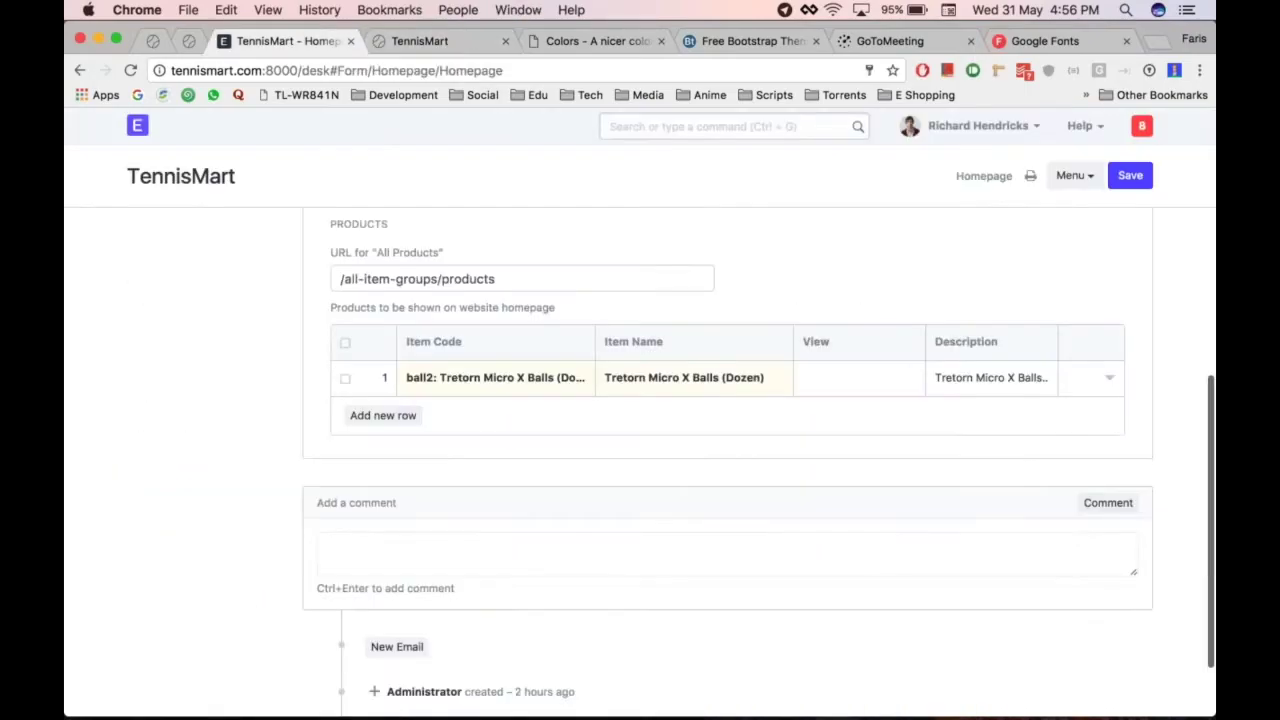
pyautogui.hotkey('ctrl', 'g')
pyautogui.write('item')
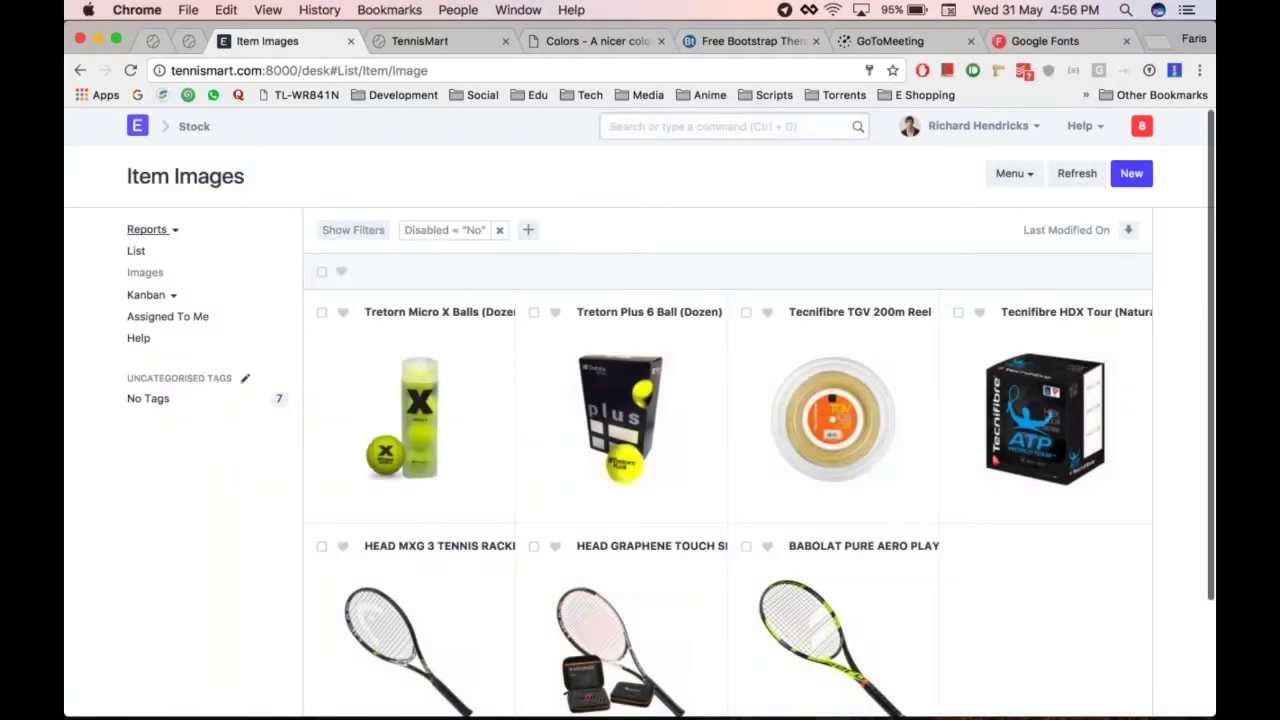
# Open the Item Report Builder and turn on Show in Website for ball1 and item5
pyautogui.click(166, 231)
pyautogui.click(214, 258)
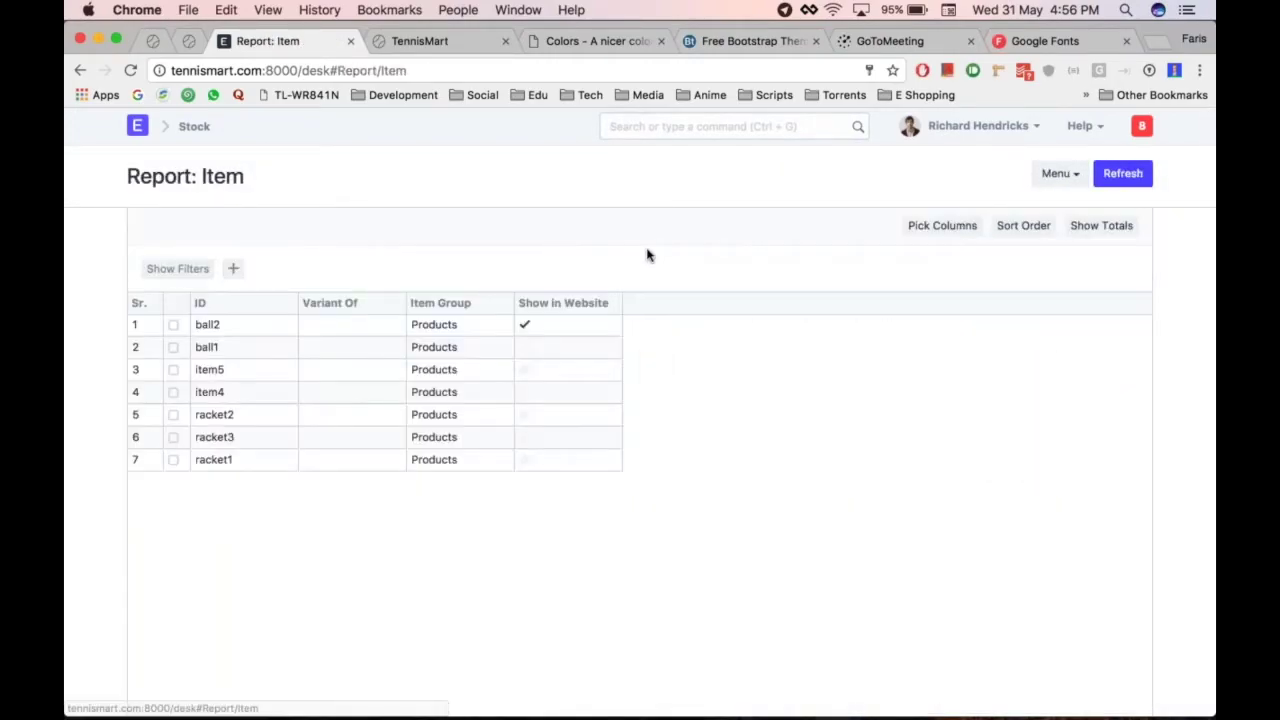
pyautogui.click(535, 350)
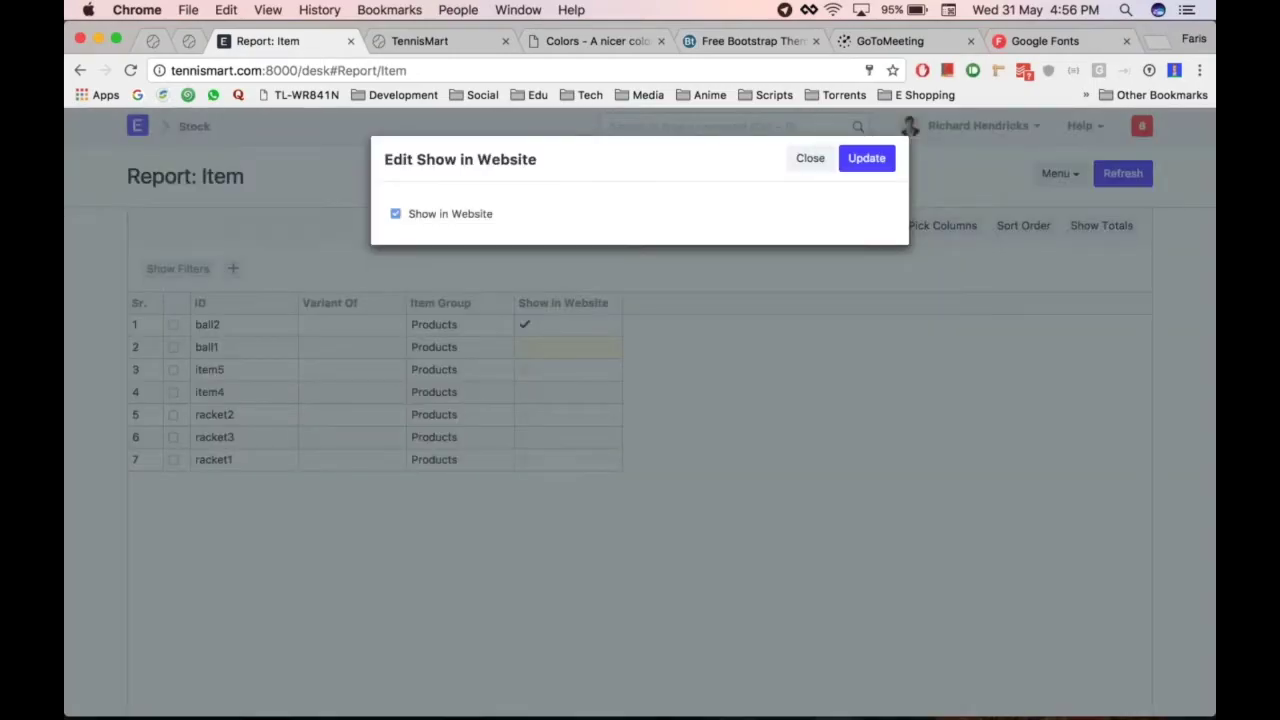
pyautogui.press('Tab')
pyautogui.press('Tab')
pyautogui.press('Return')
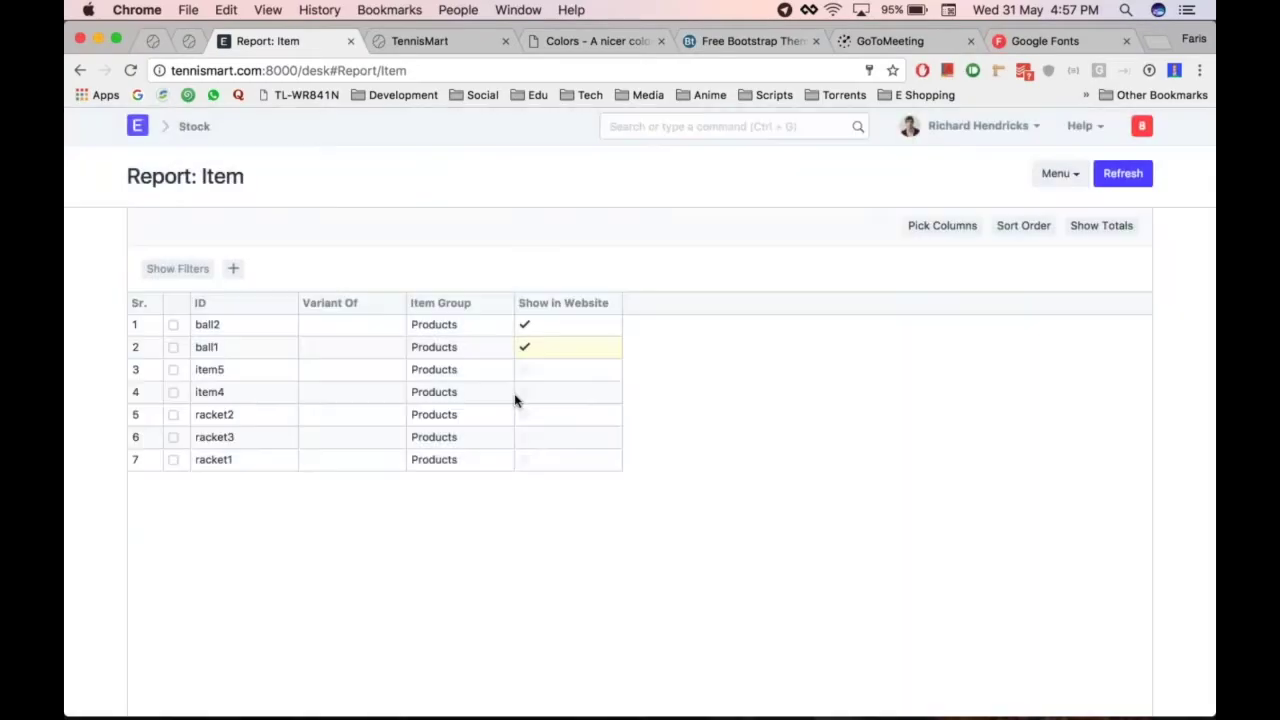
pyautogui.click(554, 374)
pyautogui.press('space')
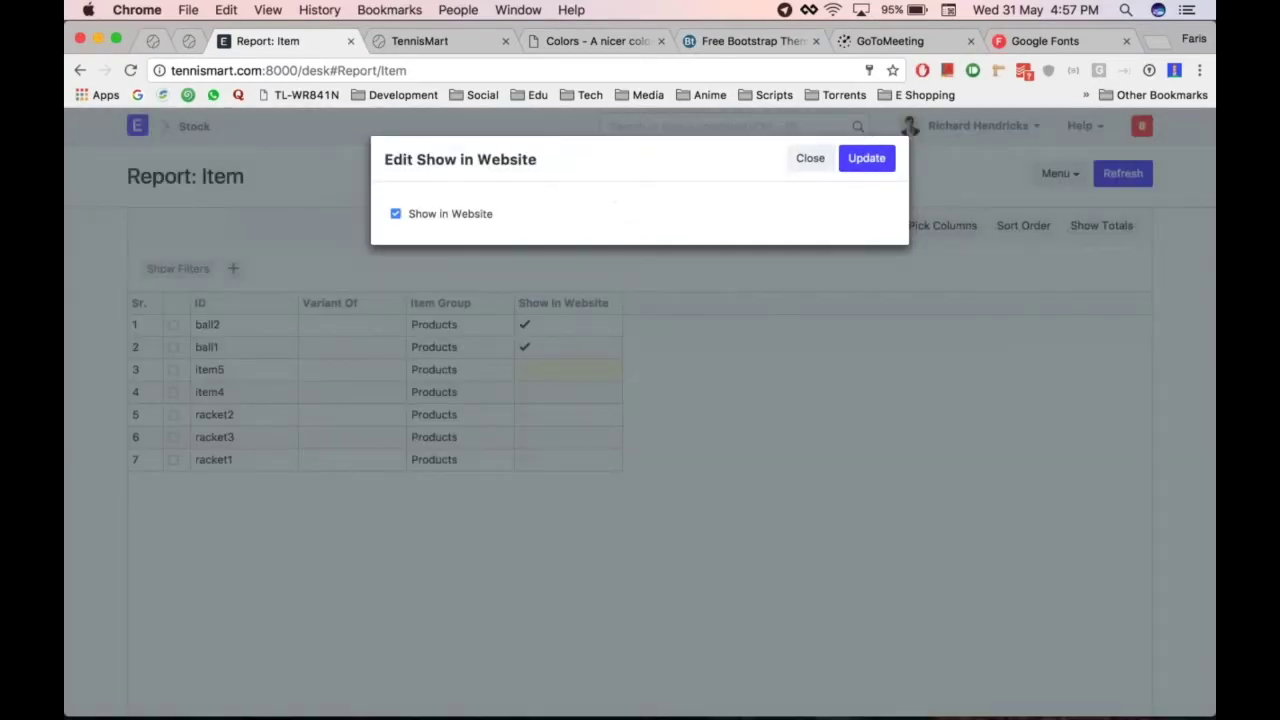
pyautogui.click(866, 158)
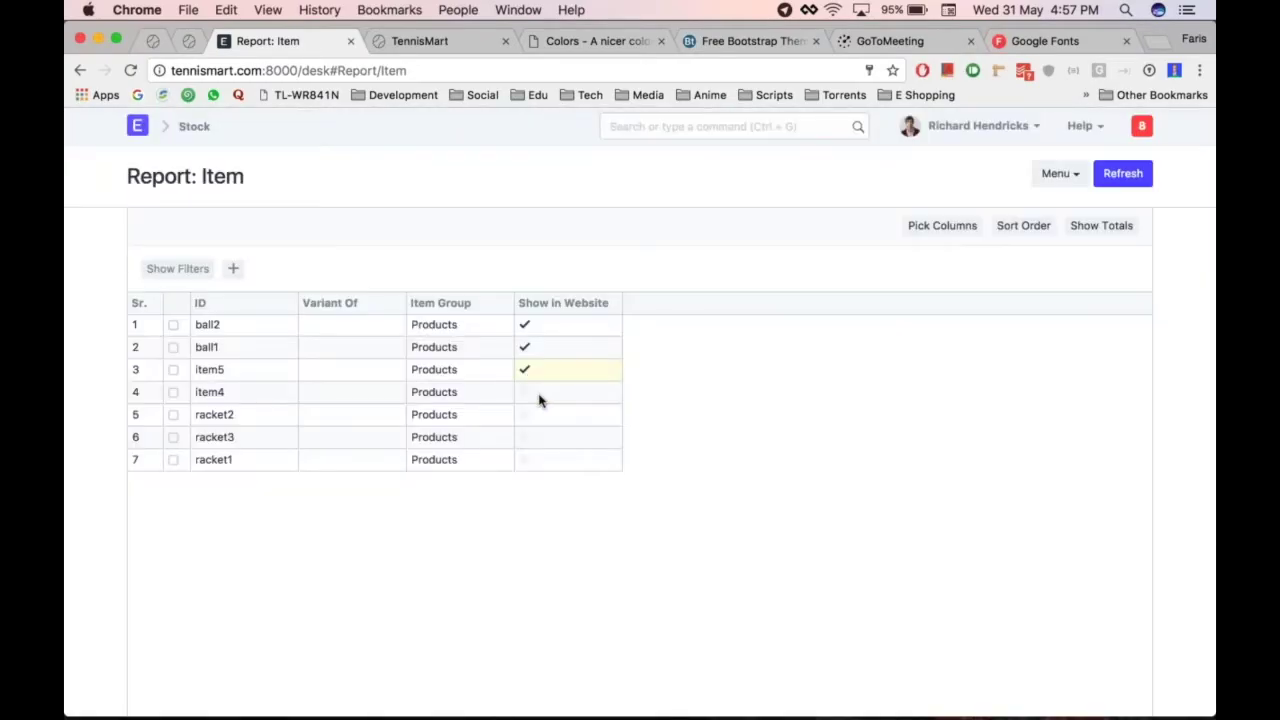
# Turn on Show in Website for item4, racket3 and racket1, leaving racket2 unchanged
pyautogui.click(539, 396)
pyautogui.click(450, 217)
pyautogui.click(866, 158)
pyautogui.click(552, 417)
pyautogui.click(543, 429)
pyautogui.click(545, 437)
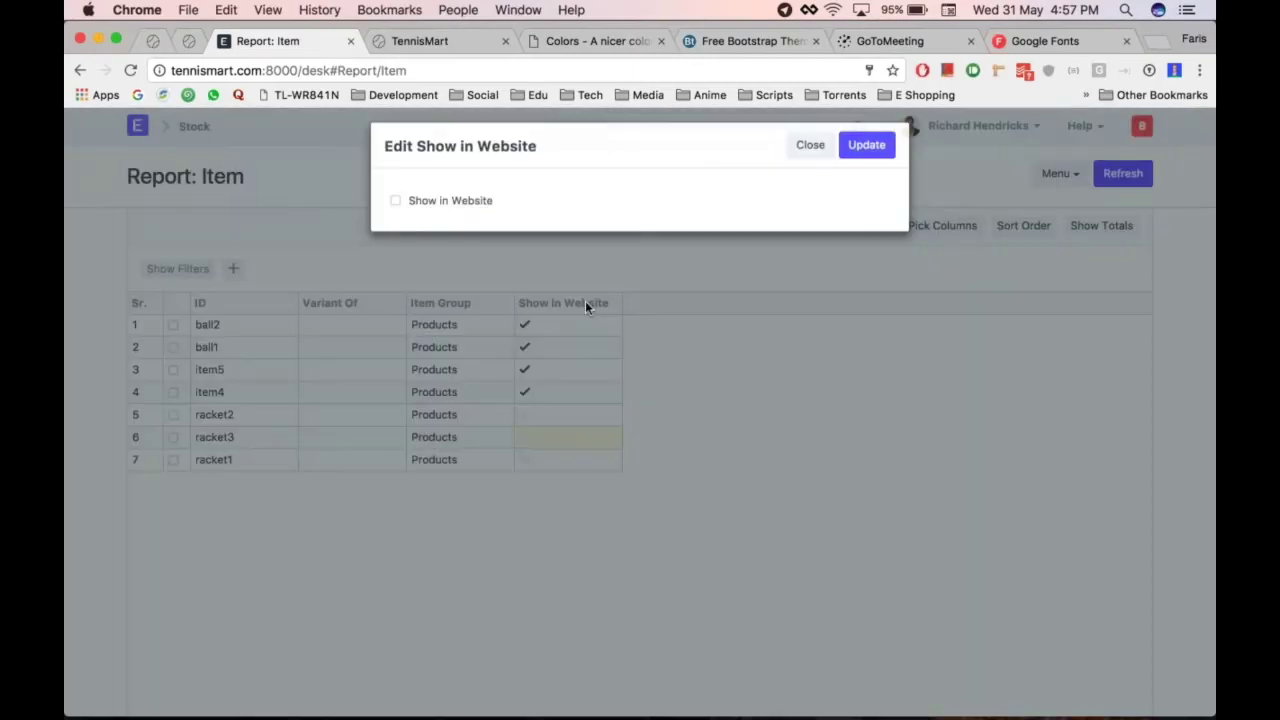
pyautogui.click(396, 213)
pyautogui.click(866, 158)
pyautogui.click(540, 459)
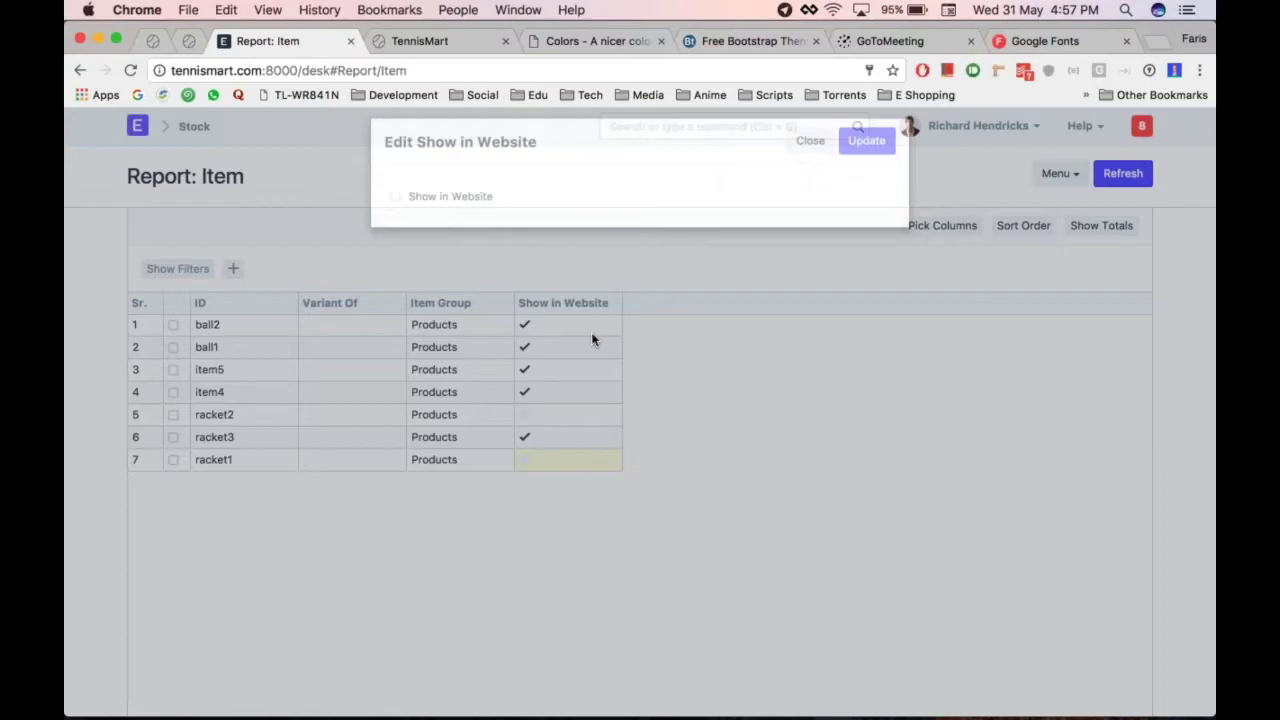
pyautogui.click(458, 215)
pyautogui.click(866, 158)
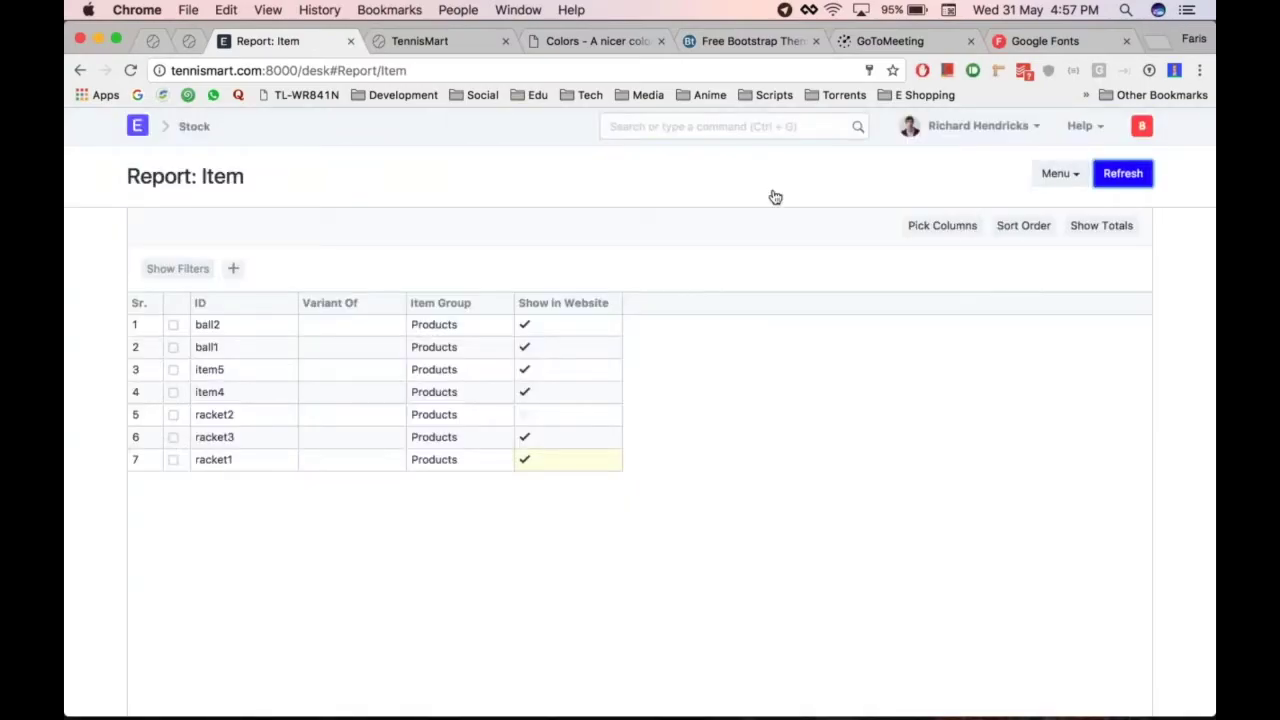
pyautogui.click(194, 127)
# Reload the TennisMart storefront and check its current featured products
pyautogui.press('super+2')
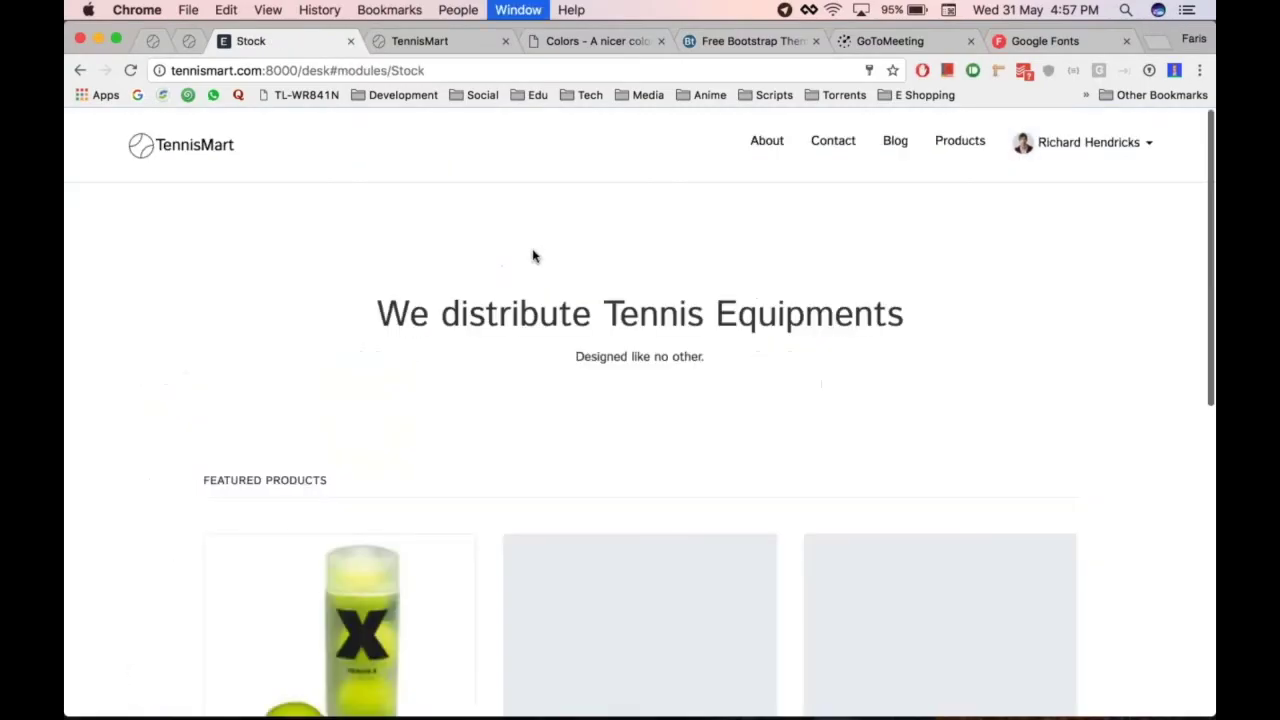
pyautogui.press('super+r')
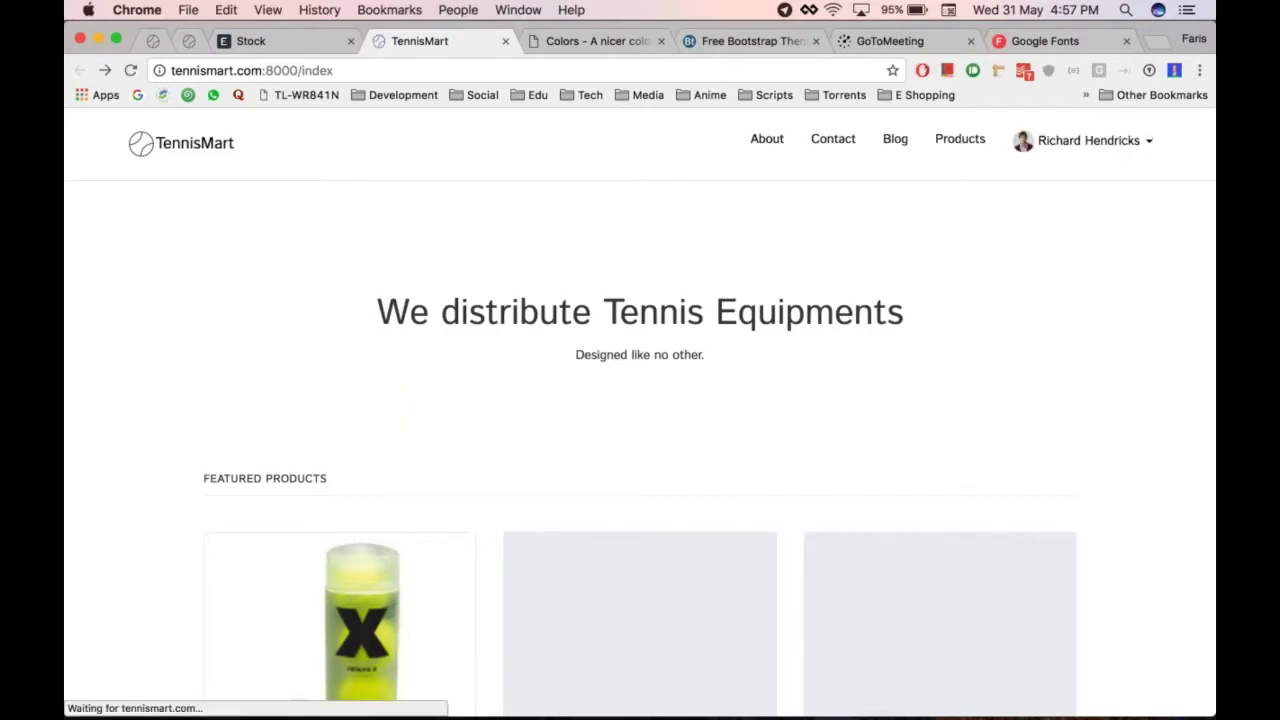
pyautogui.scroll(-2, 898, 489)
pyautogui.scroll(2, 898, 489)
pyautogui.scroll(-5, 898, 489)
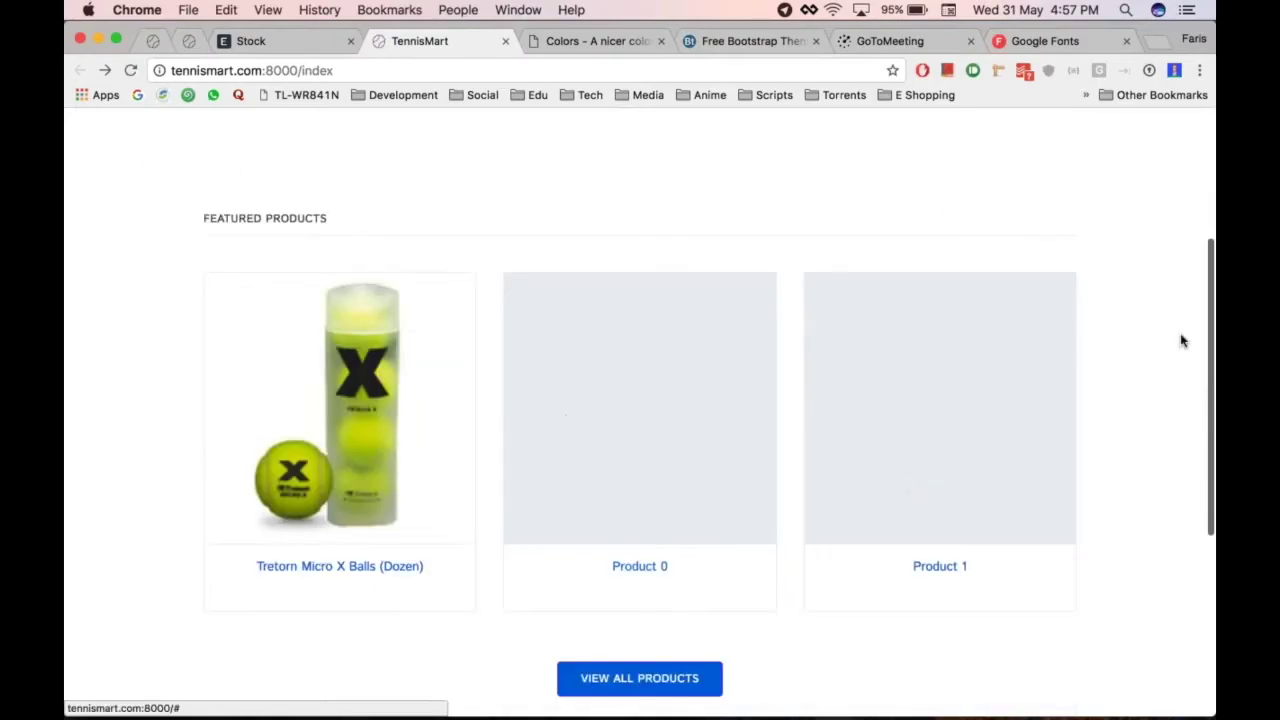
# Back in ERPNext, open the Homepage settings via the 'home' search
pyautogui.press('super+3')
pyautogui.hotkey('ctrl', 'g')
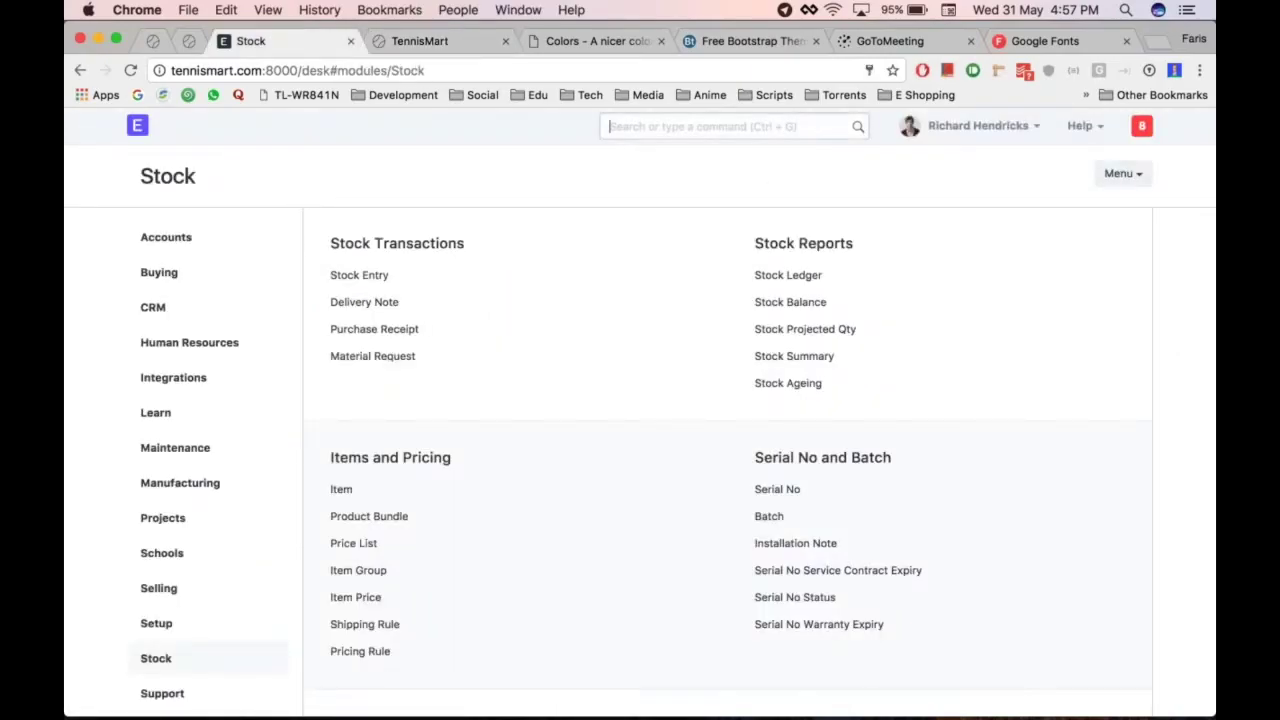
pyautogui.write('home')
pyautogui.press('Return')
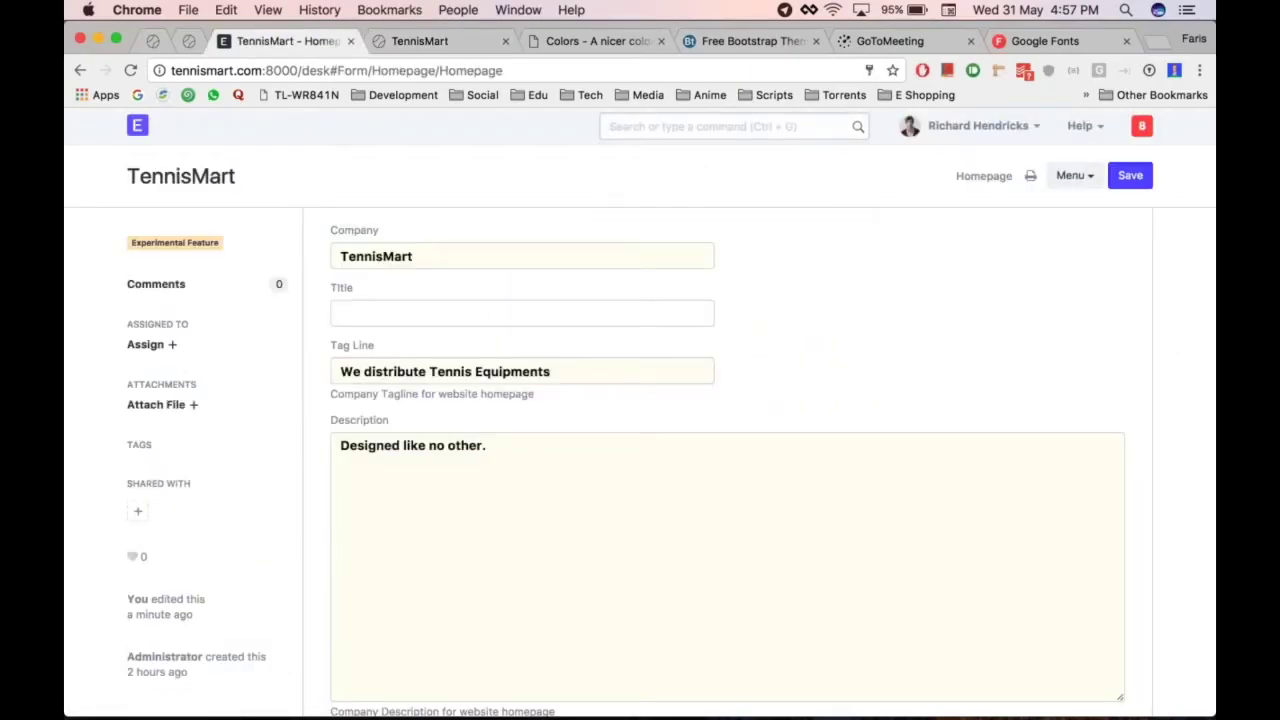
# Replace ball2 with racket3 as the first featured product
pyautogui.scroll(-5, 370, 455)
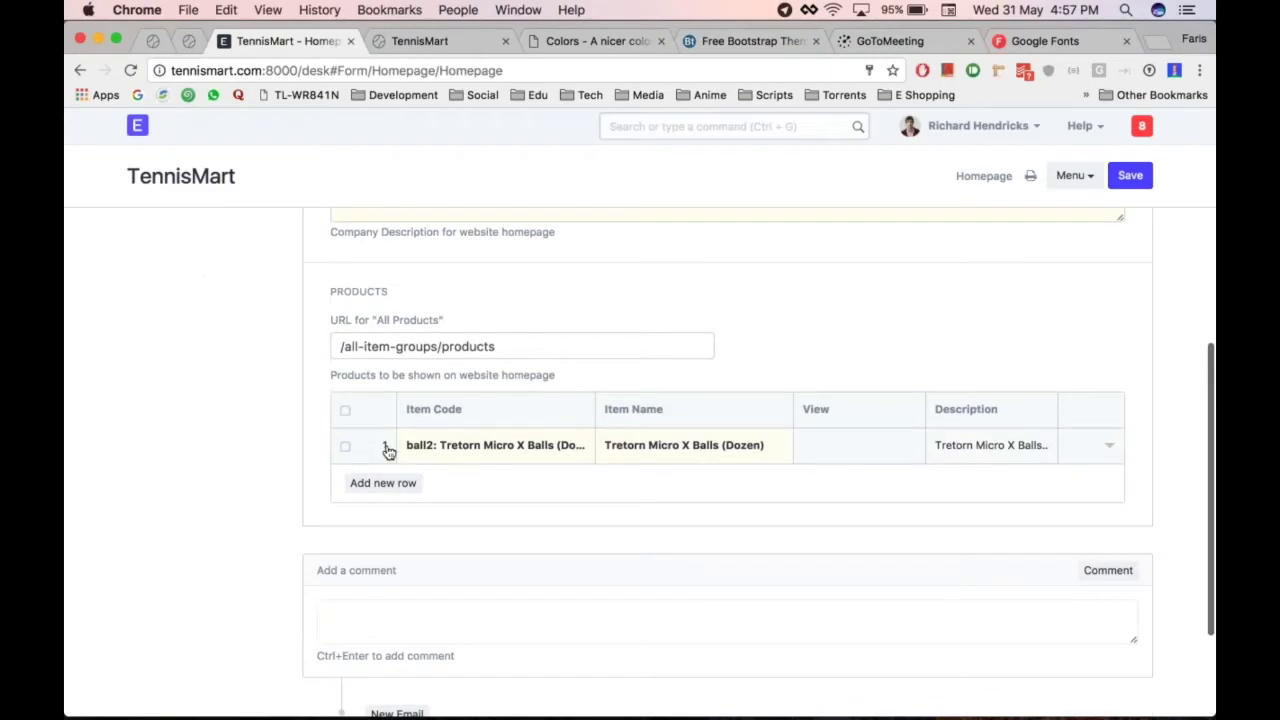
pyautogui.click(388, 450)
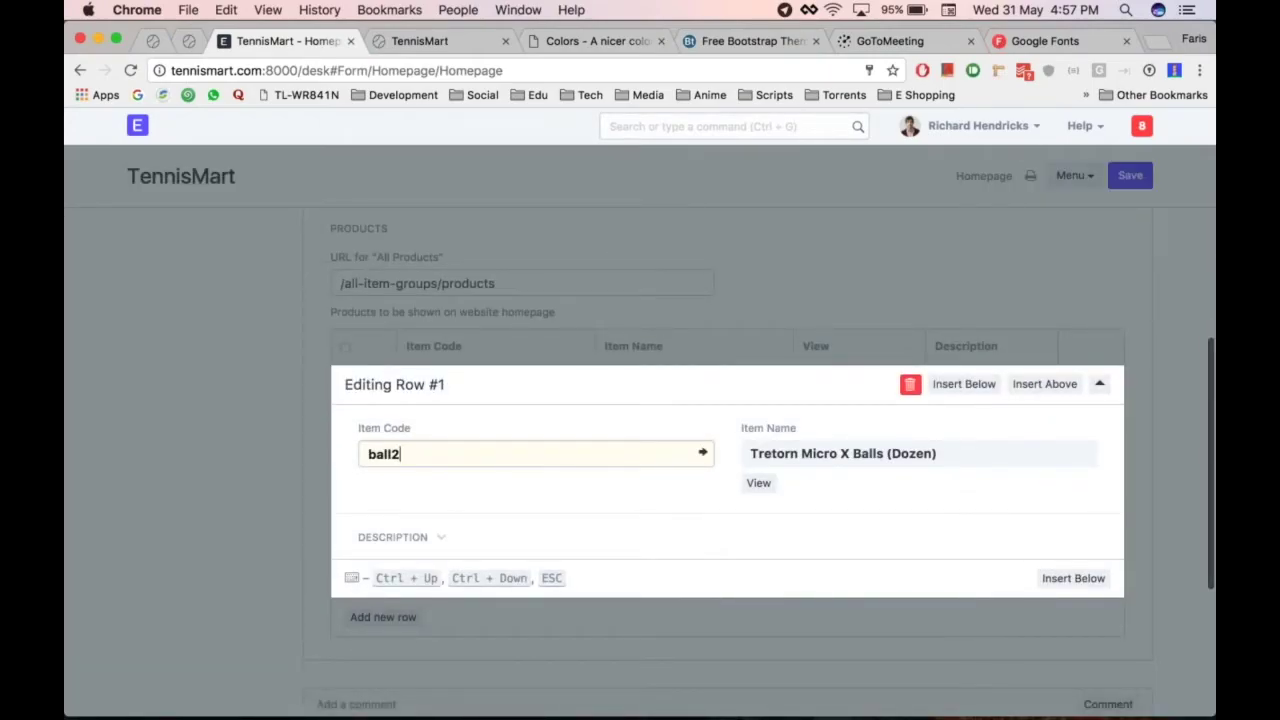
pyautogui.press('BackSpace')
pyautogui.press('BackSpace')
pyautogui.press('BackSpace')
pyautogui.press('BackSpace')
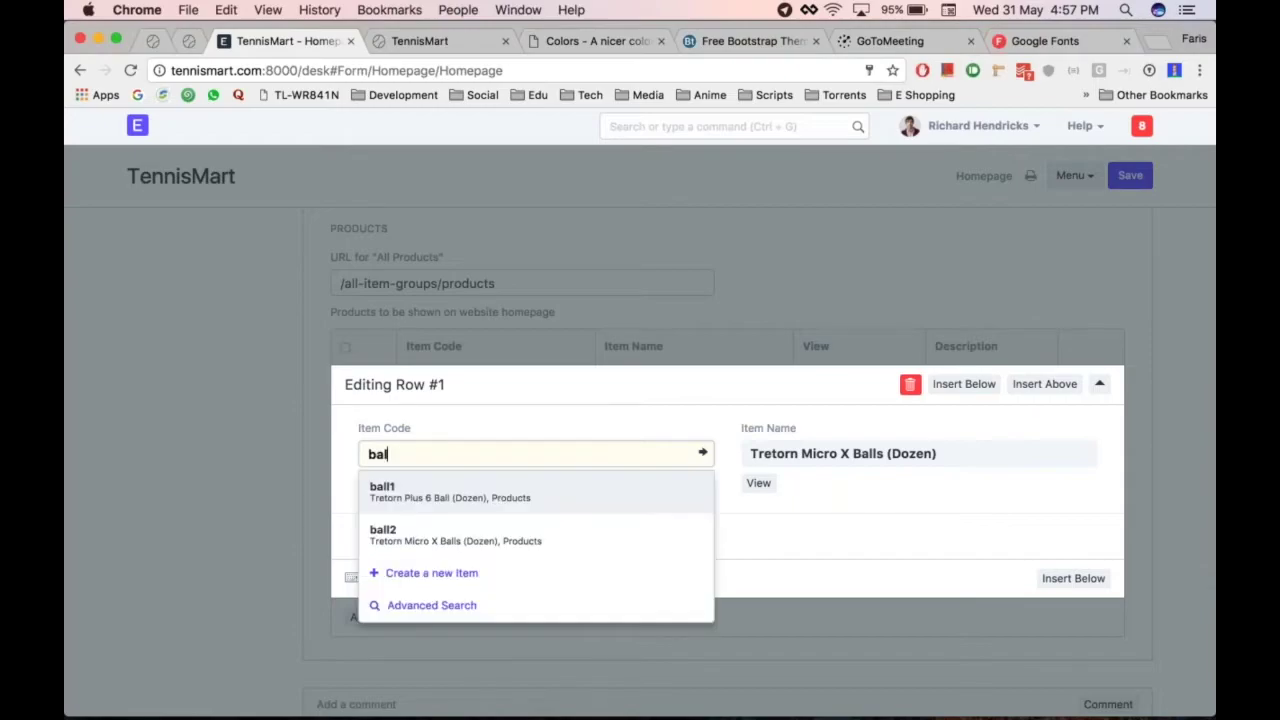
pyautogui.press('Down')
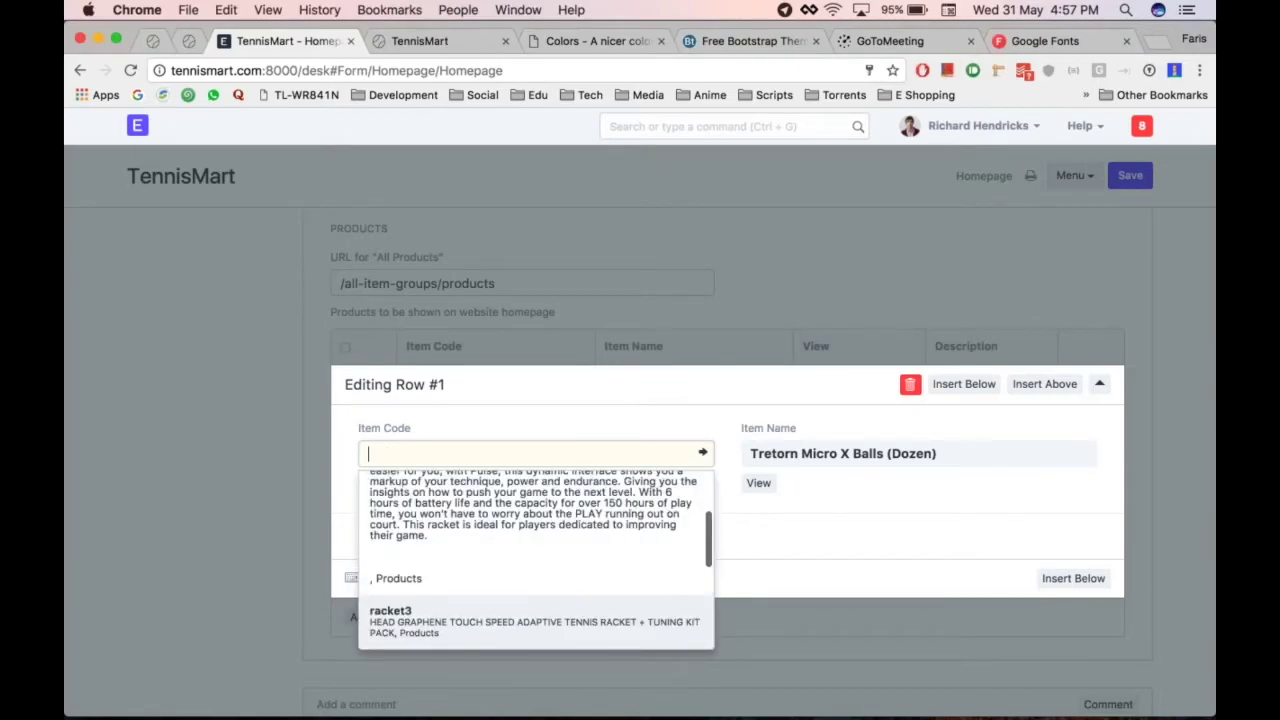
pyautogui.press('Return')
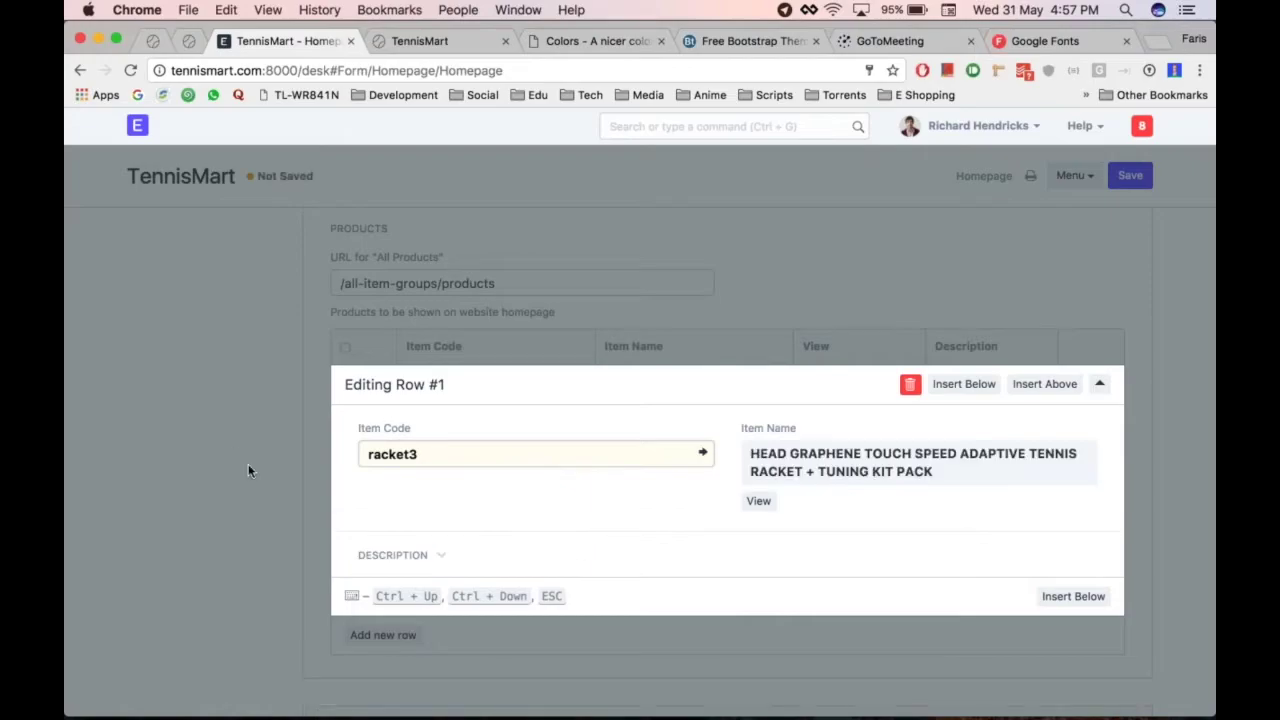
pyautogui.click(248, 464)
# Add item4 and ball1 as the second and third featured products, and save
pyautogui.click(382, 420)
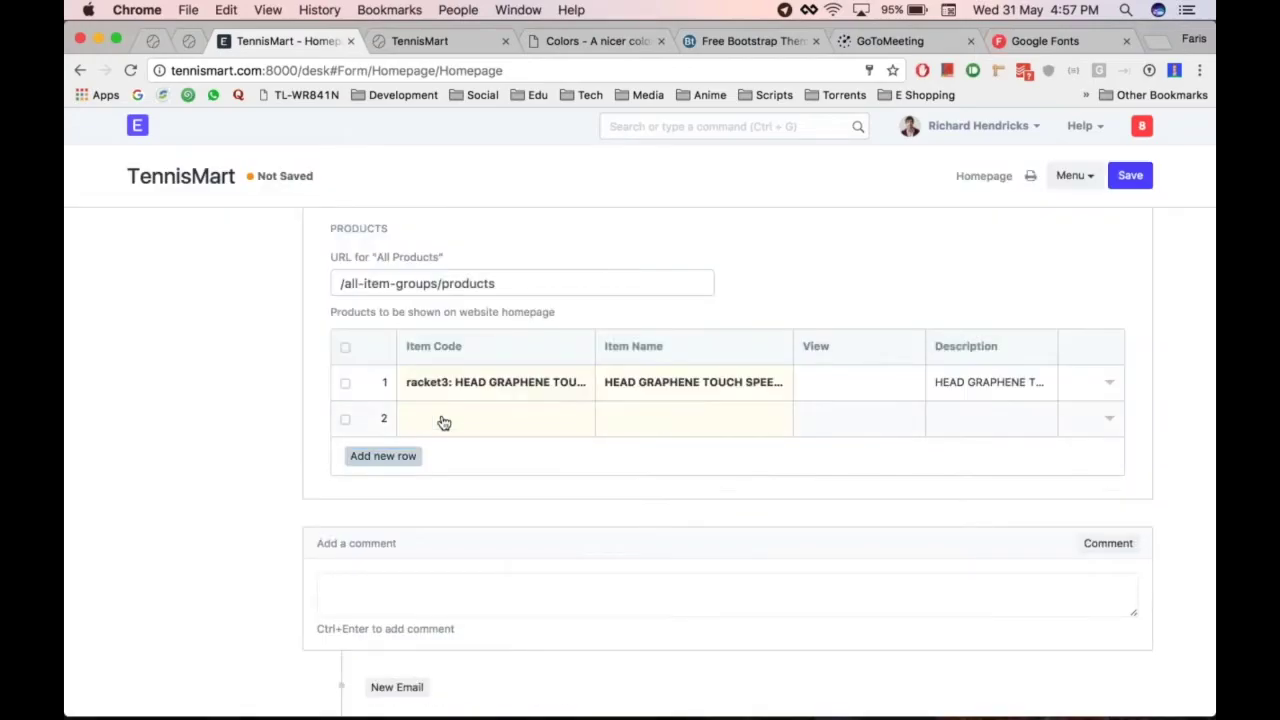
pyautogui.click(511, 423)
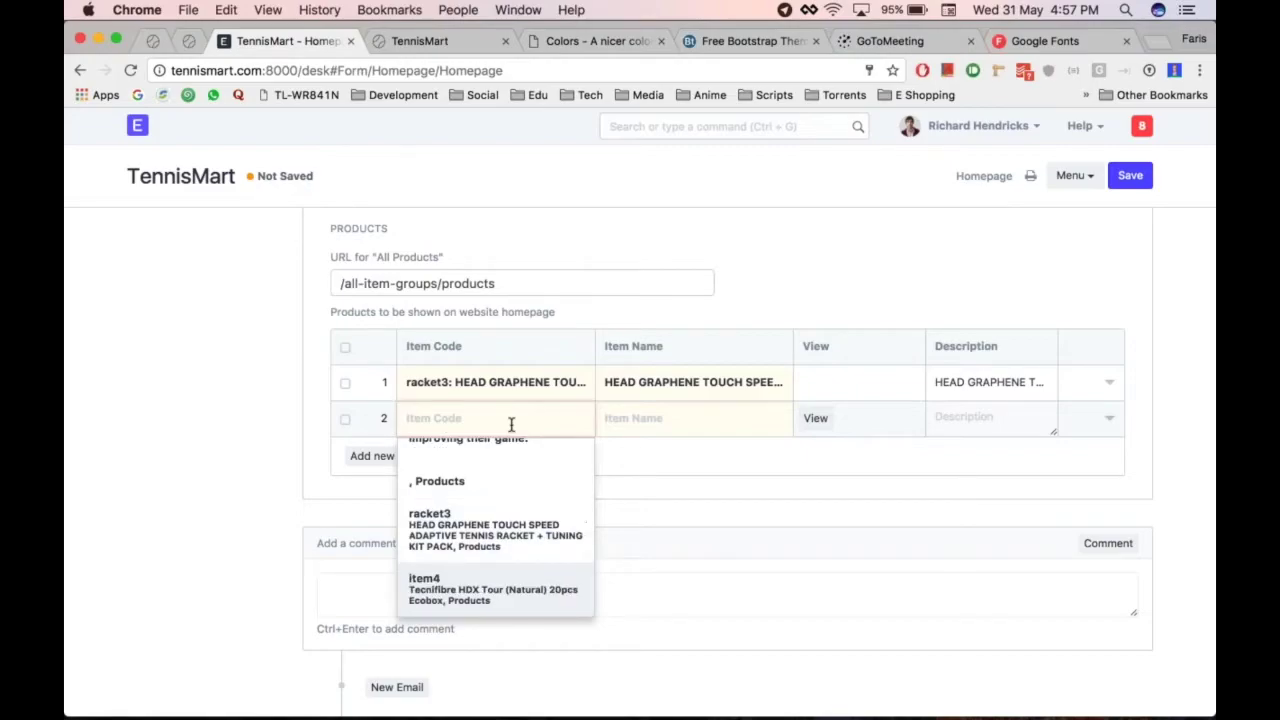
pyautogui.press('Return')
pyautogui.click(405, 455)
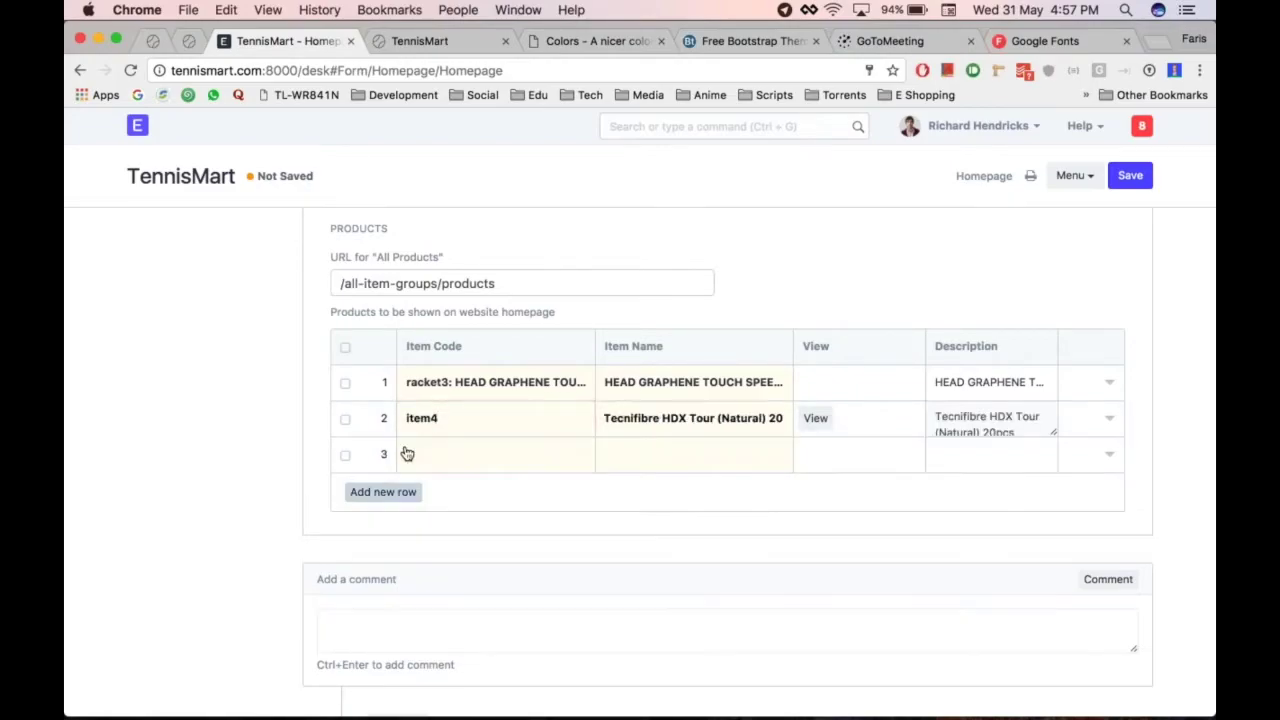
pyautogui.write('ball1')
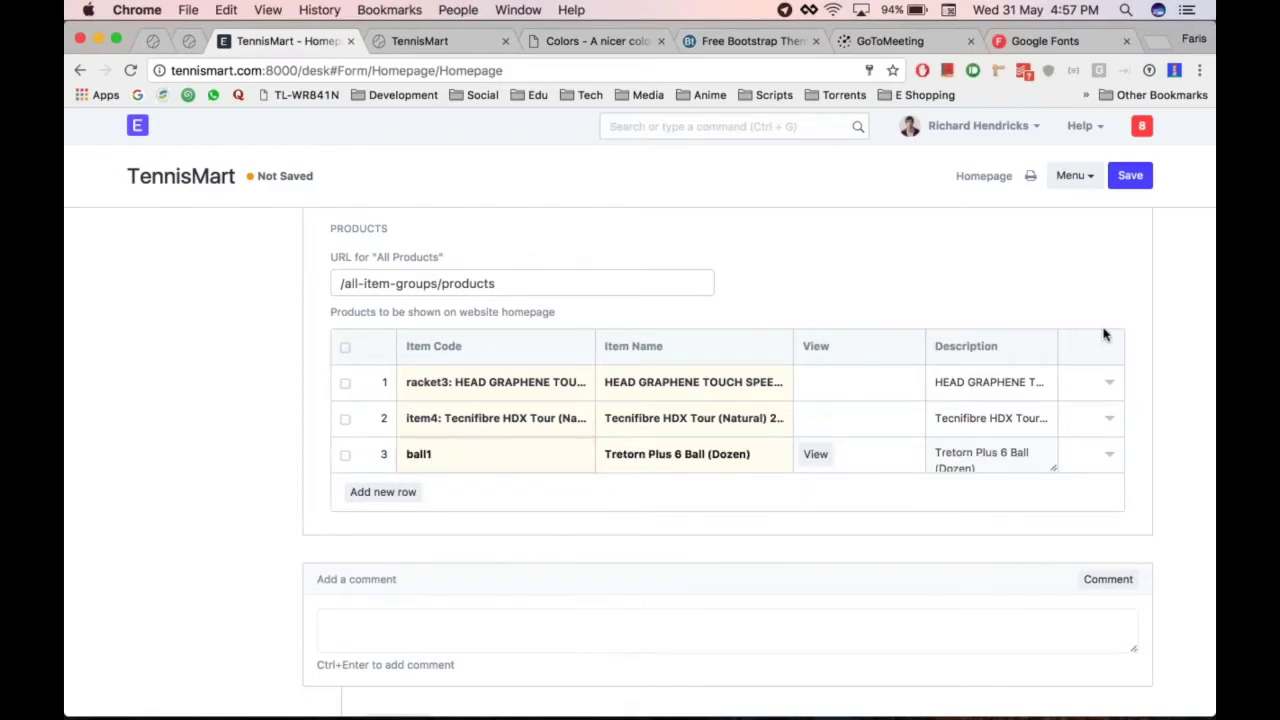
pyautogui.hotkey('ctrl', 's')
# Reload the live site to confirm racket3, item4 and ball1 are featured
pyautogui.scroll(-10, 866, 437)
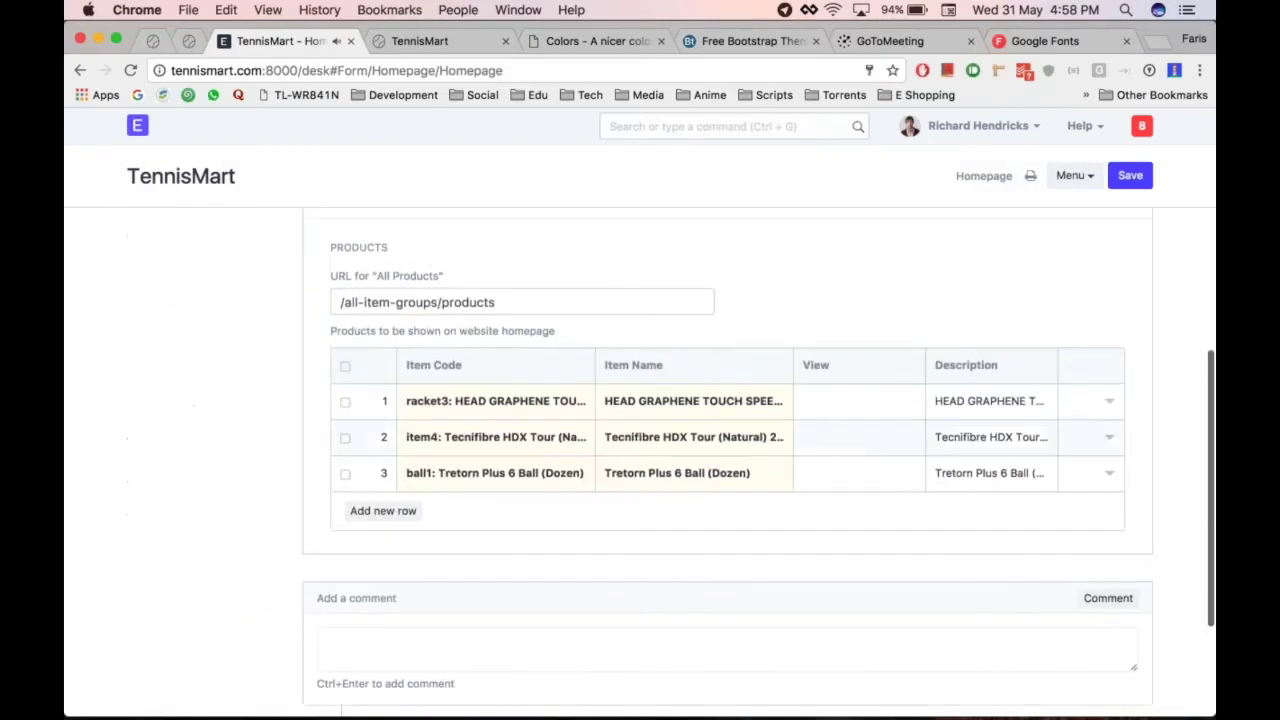
pyautogui.press('super+alt+Right')
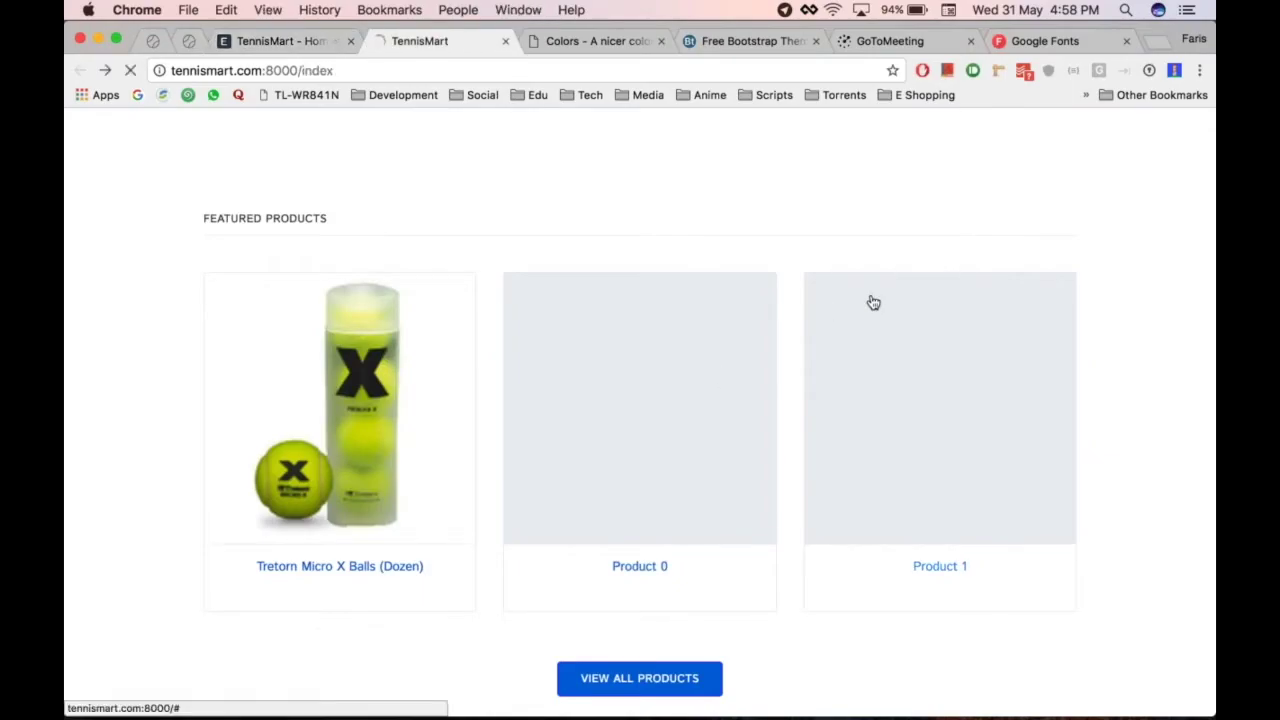
pyautogui.click(871, 300)
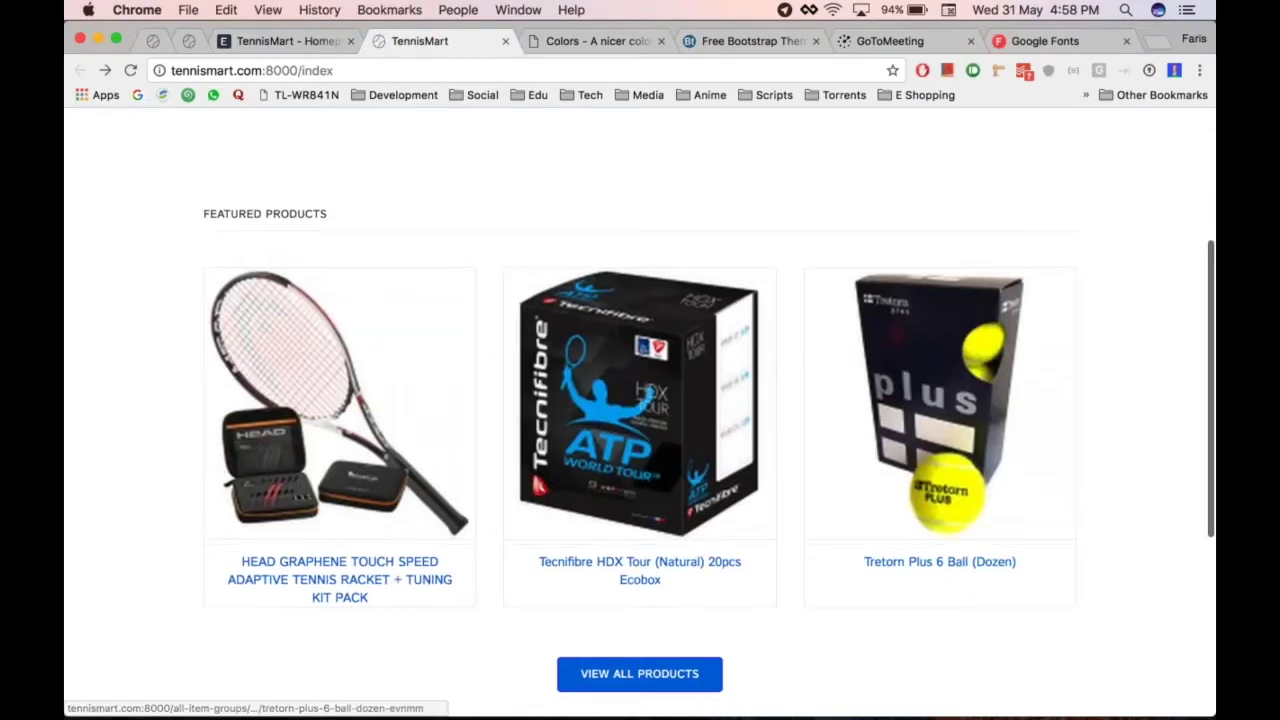
pyautogui.scroll(-5, 602, 421)
pyautogui.scroll(6, 602, 421)
# Open the storefront's View All Products listing and browse it
pyautogui.scroll(2, 628, 377)
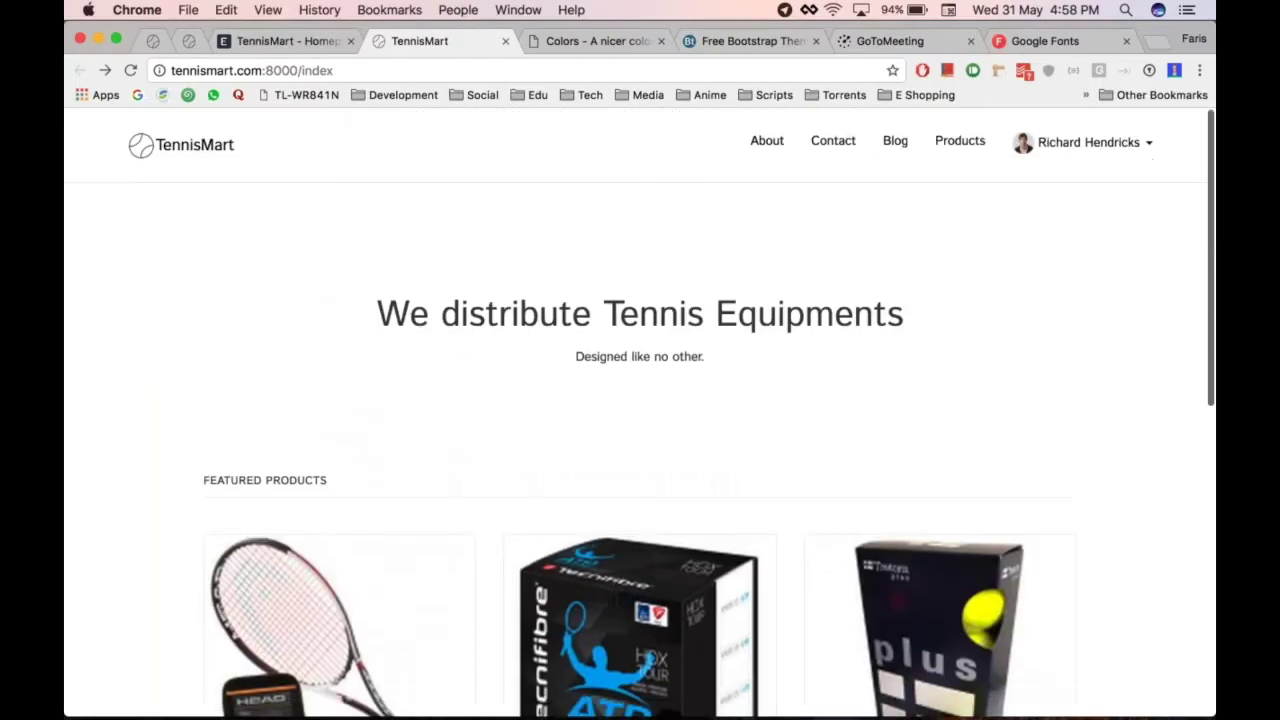
pyautogui.scroll(-6, 628, 377)
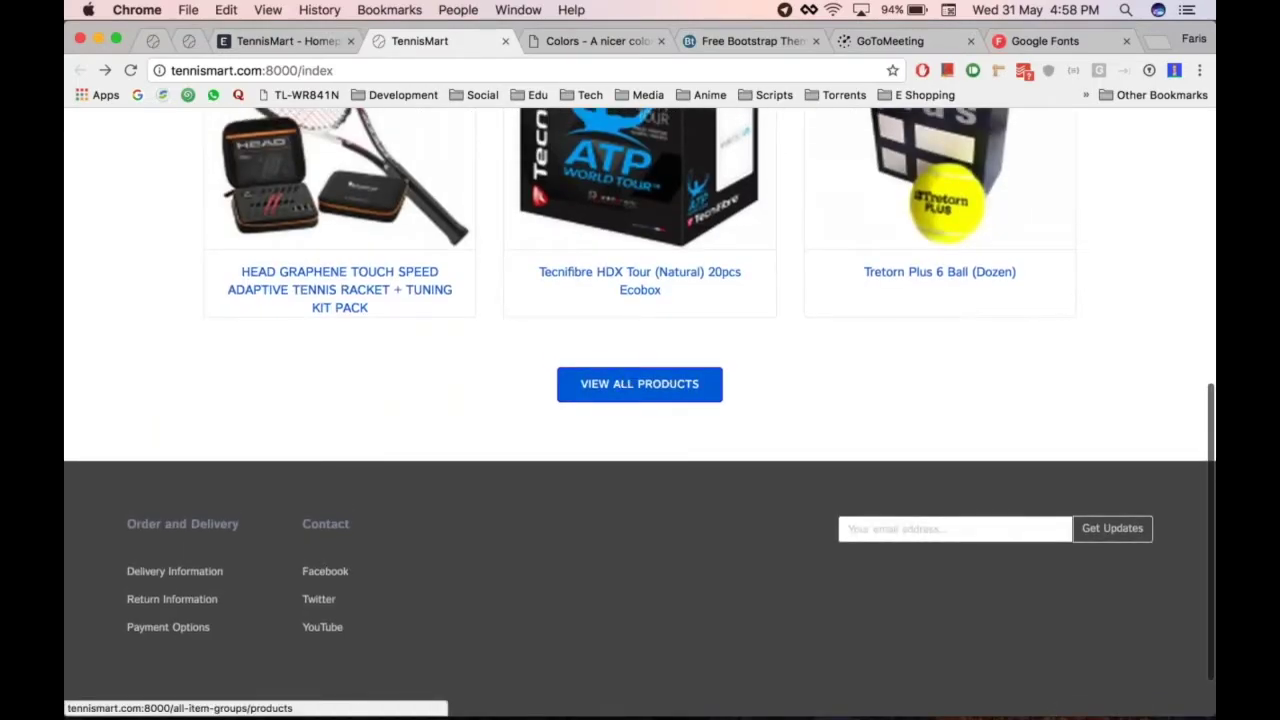
pyautogui.click(620, 398)
pyautogui.scroll(-3, 643, 507)
pyautogui.scroll(-5, 643, 507)
pyautogui.scroll(10, 643, 507)
pyautogui.scroll(-10, 643, 507)
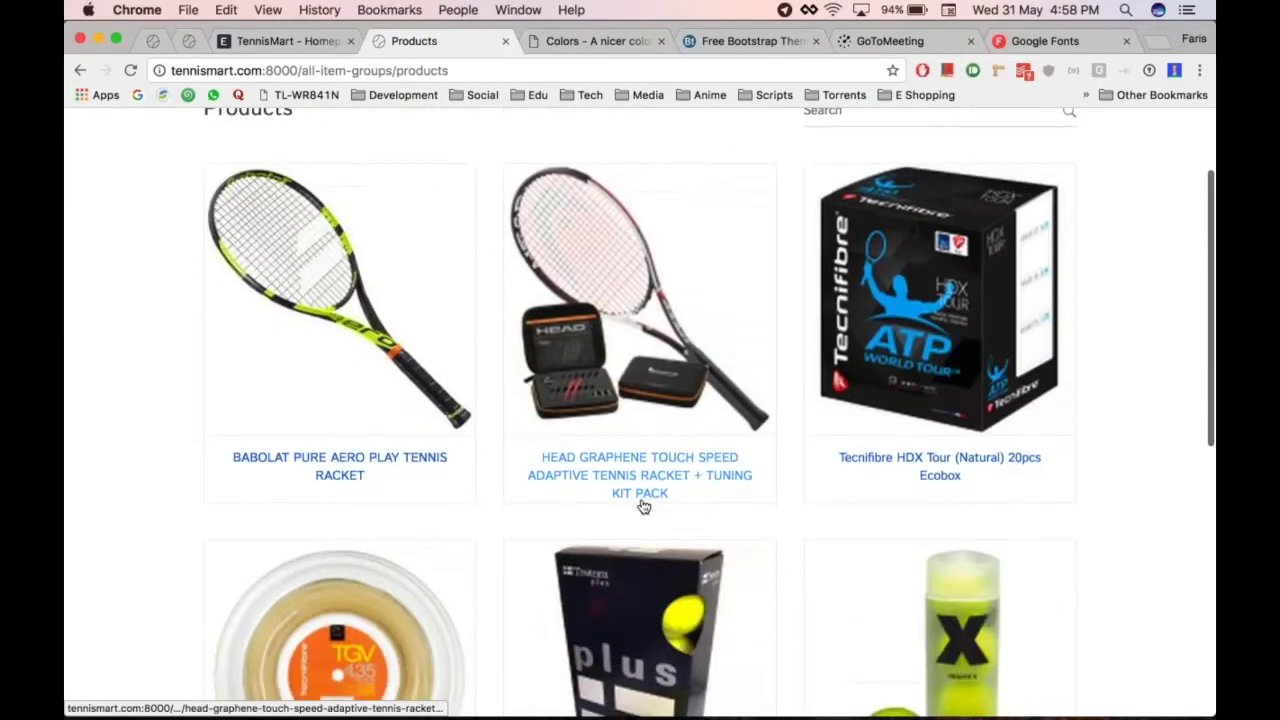
pyautogui.scroll(10, 643, 507)
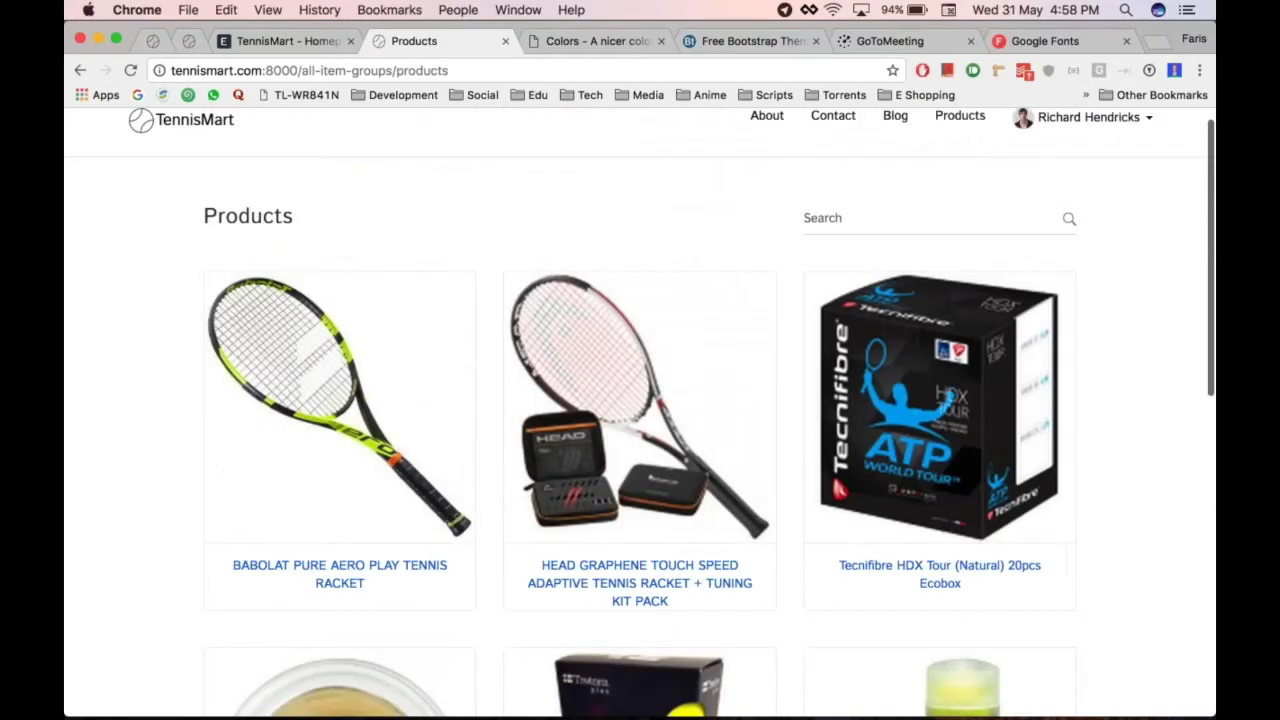
# Return to the ERPNext desk and browse the Stock and Website modules
pyautogui.click(280, 41)
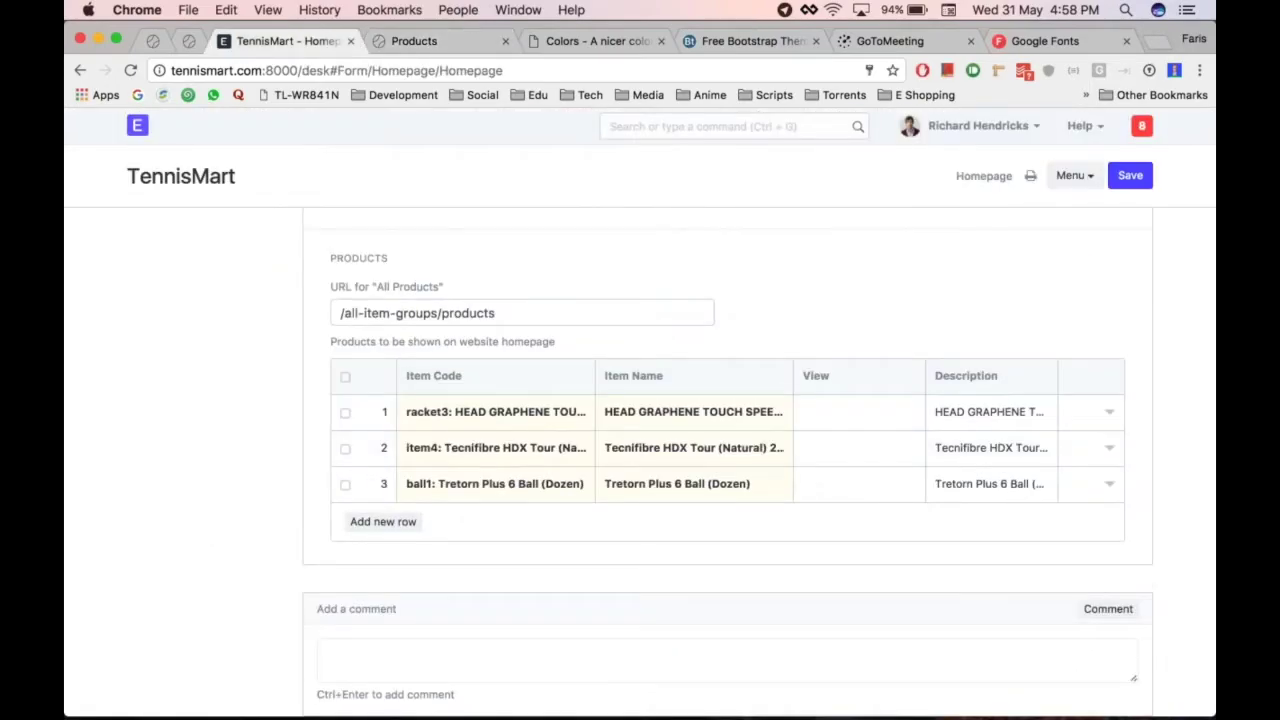
pyautogui.scroll(5, 145, 115)
pyautogui.click(141, 119)
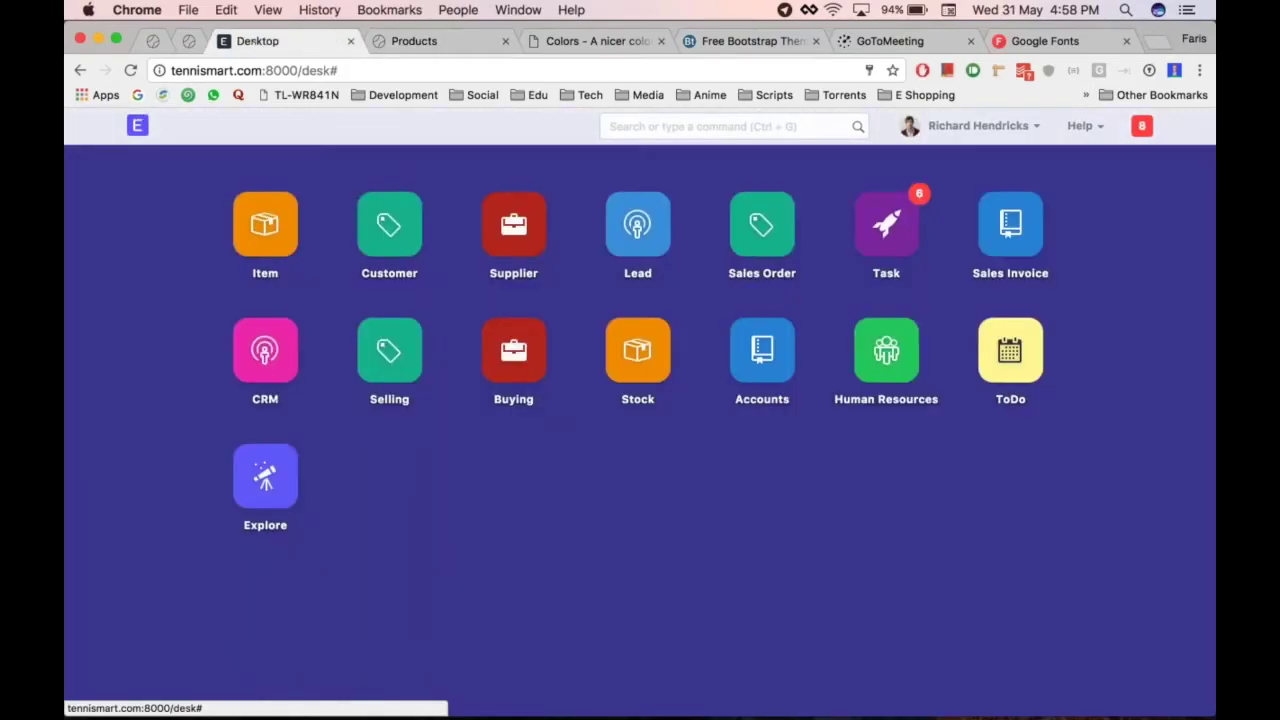
pyautogui.click(638, 350)
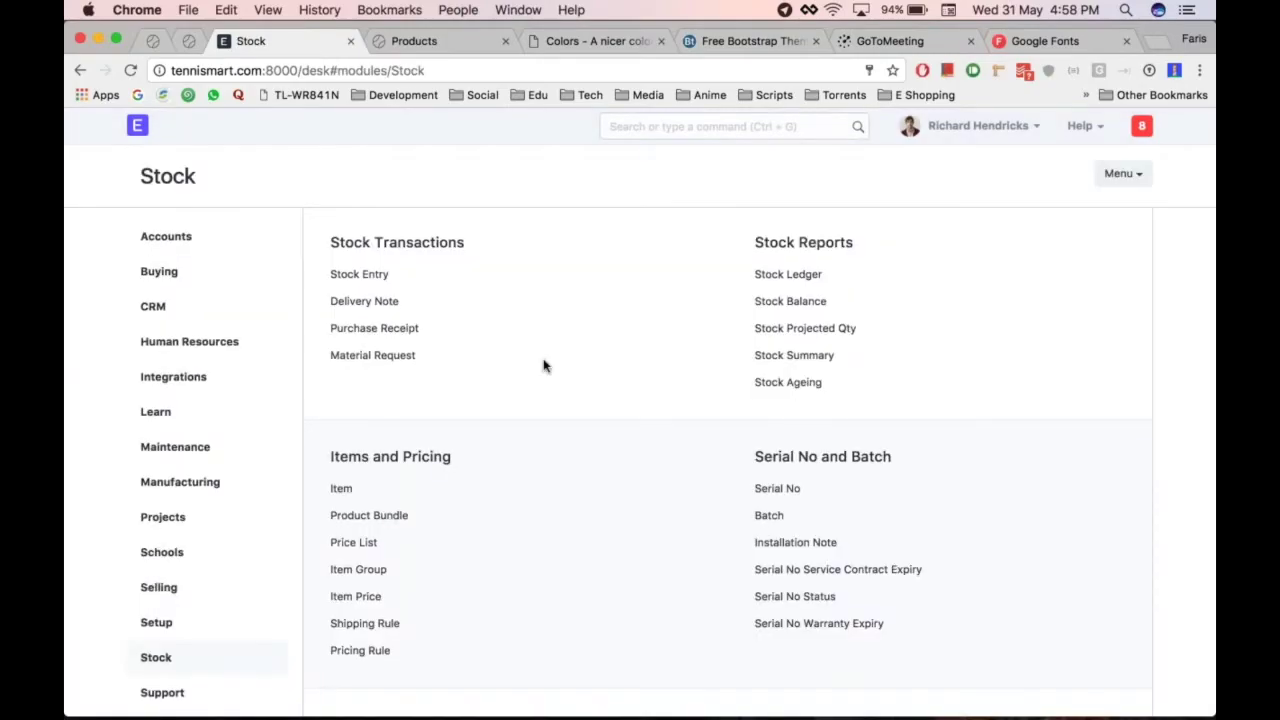
pyautogui.scroll(-2, 435, 391)
pyautogui.scroll(-2, 170, 520)
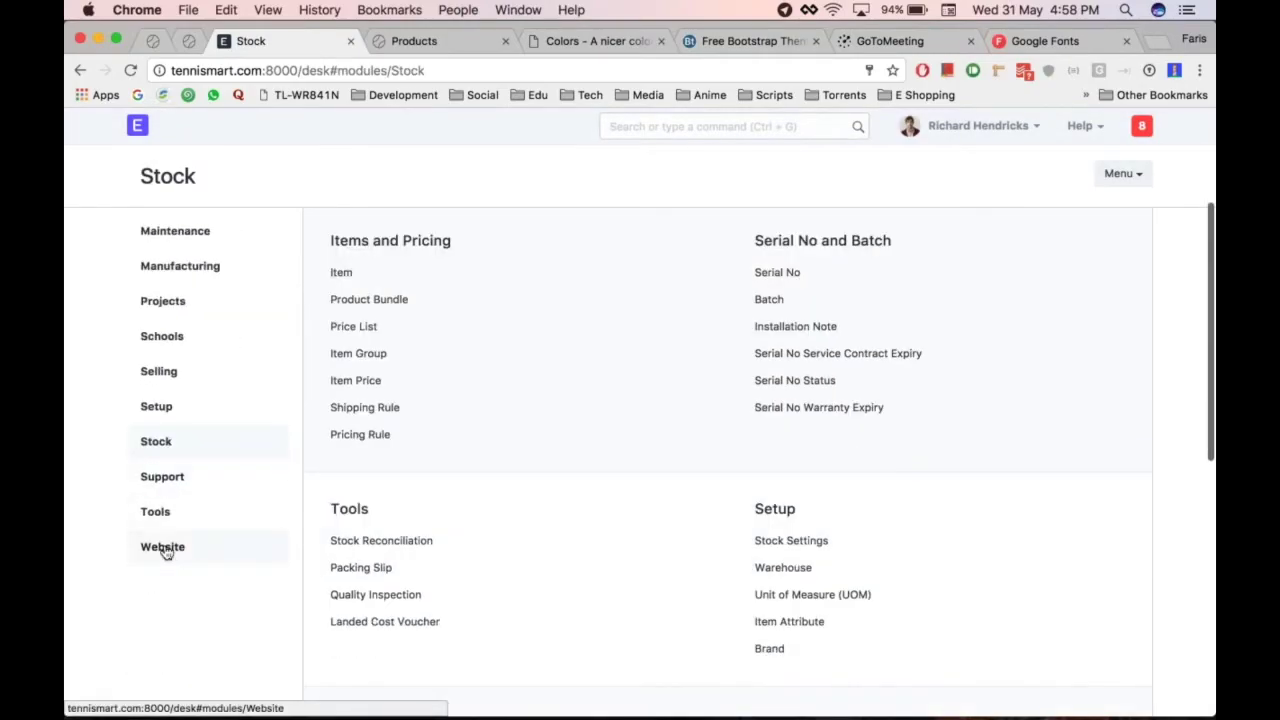
pyautogui.click(163, 547)
# Switch to the storefront's full Products catalogue and look it over
pyautogui.hotkey('ctrl', 'Tab')
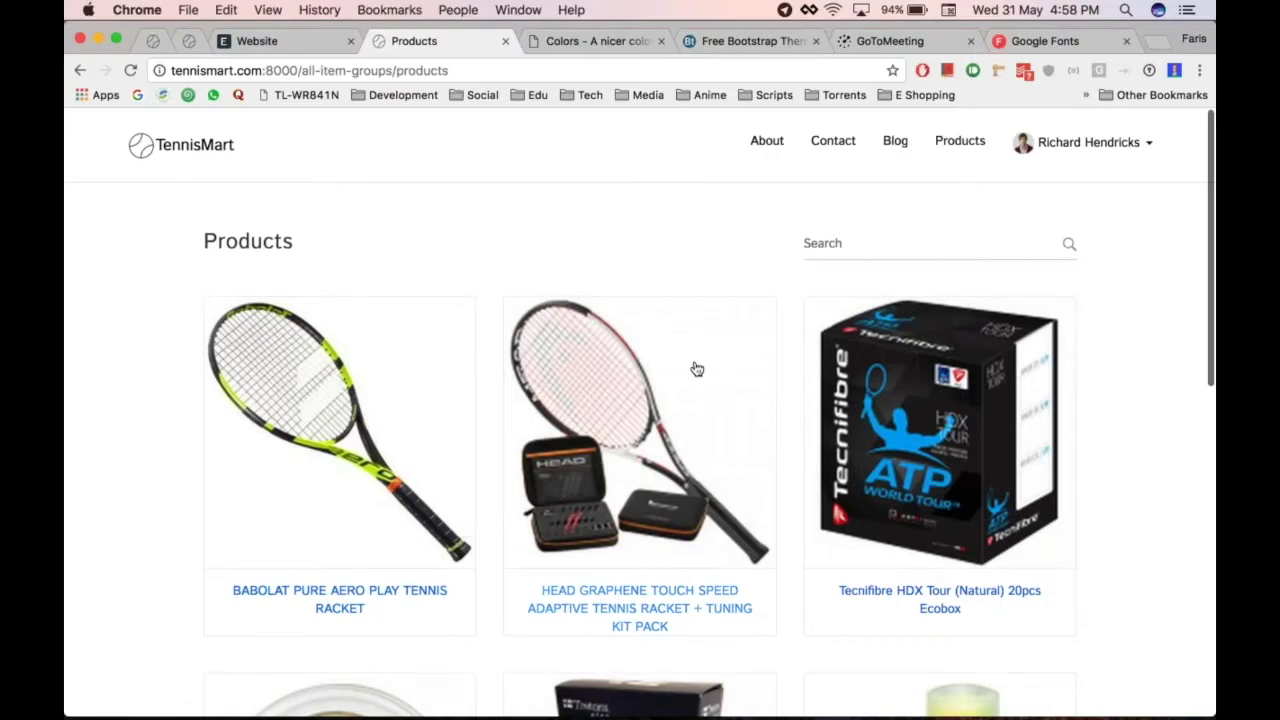
pyautogui.scroll(-5, 355, 244)
pyautogui.scroll(5, 355, 244)
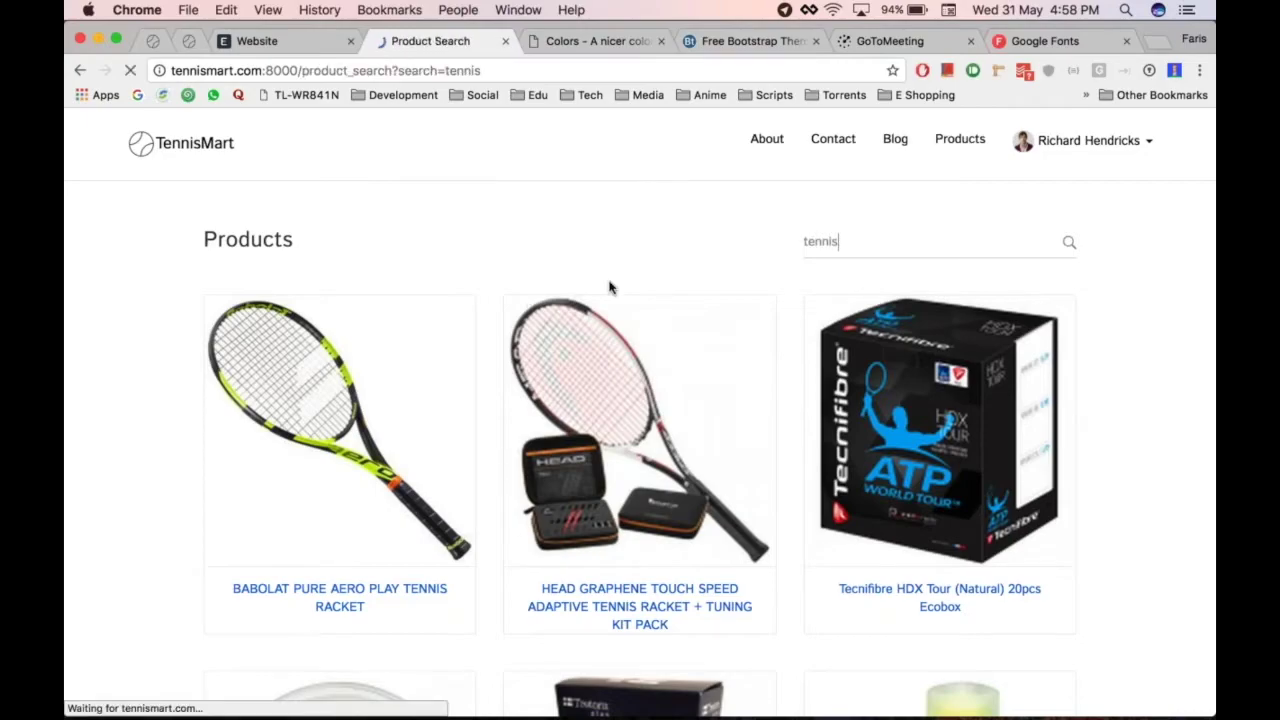
pyautogui.hscroll(-5, 483, 374)
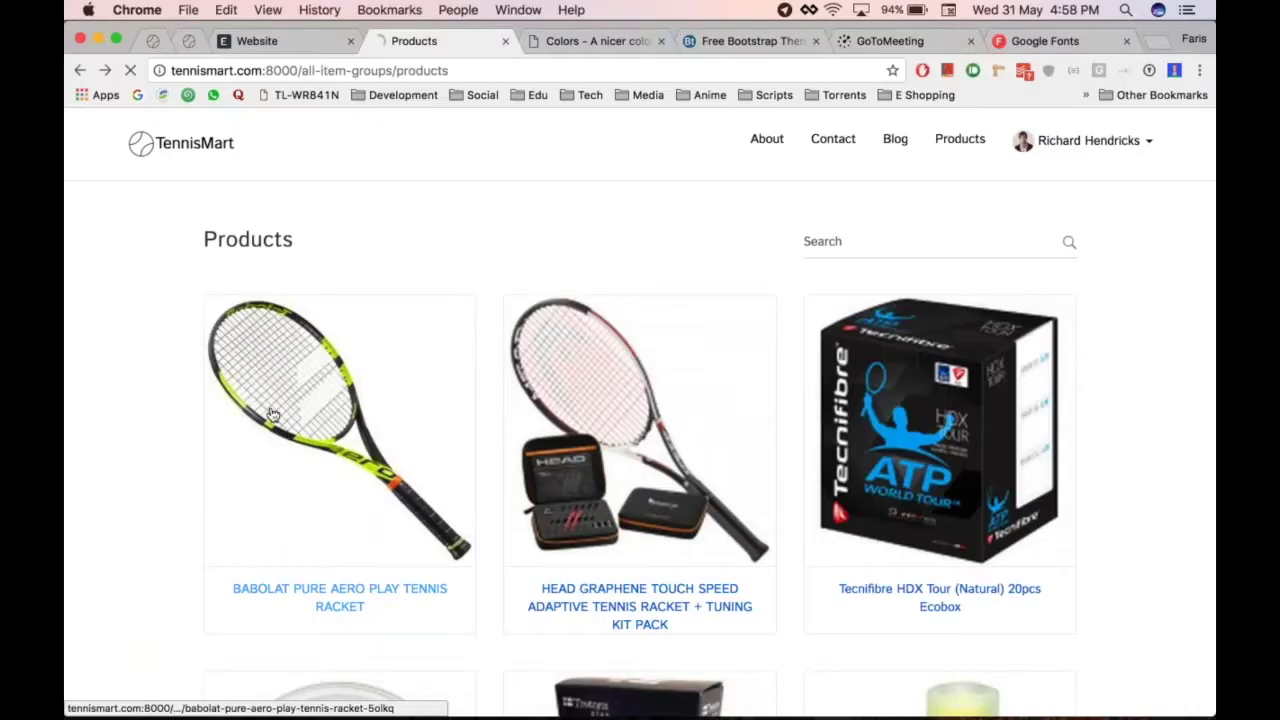
# Open and review the Babolat racket's storefront product page
pyautogui.click(272, 414)
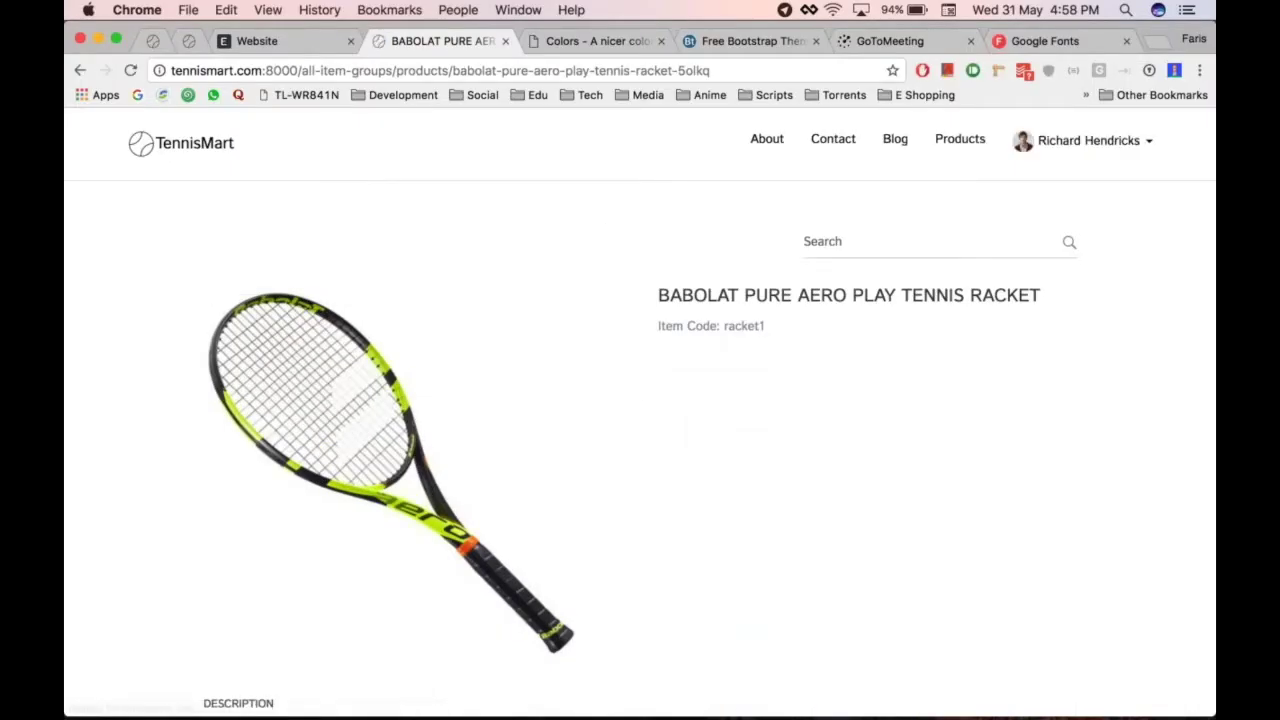
pyautogui.scroll(-4, 643, 408)
pyautogui.scroll(-2, 643, 408)
pyautogui.scroll(6, 643, 408)
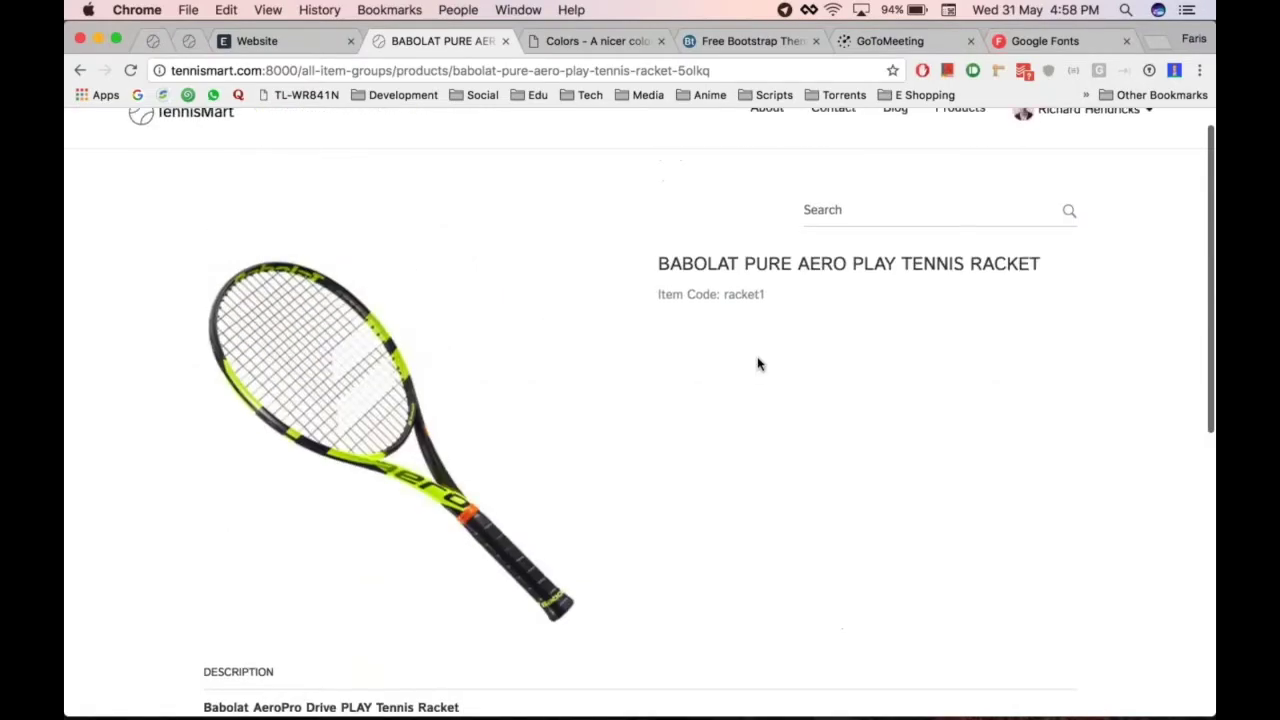
pyautogui.scroll(-8, 640, 413)
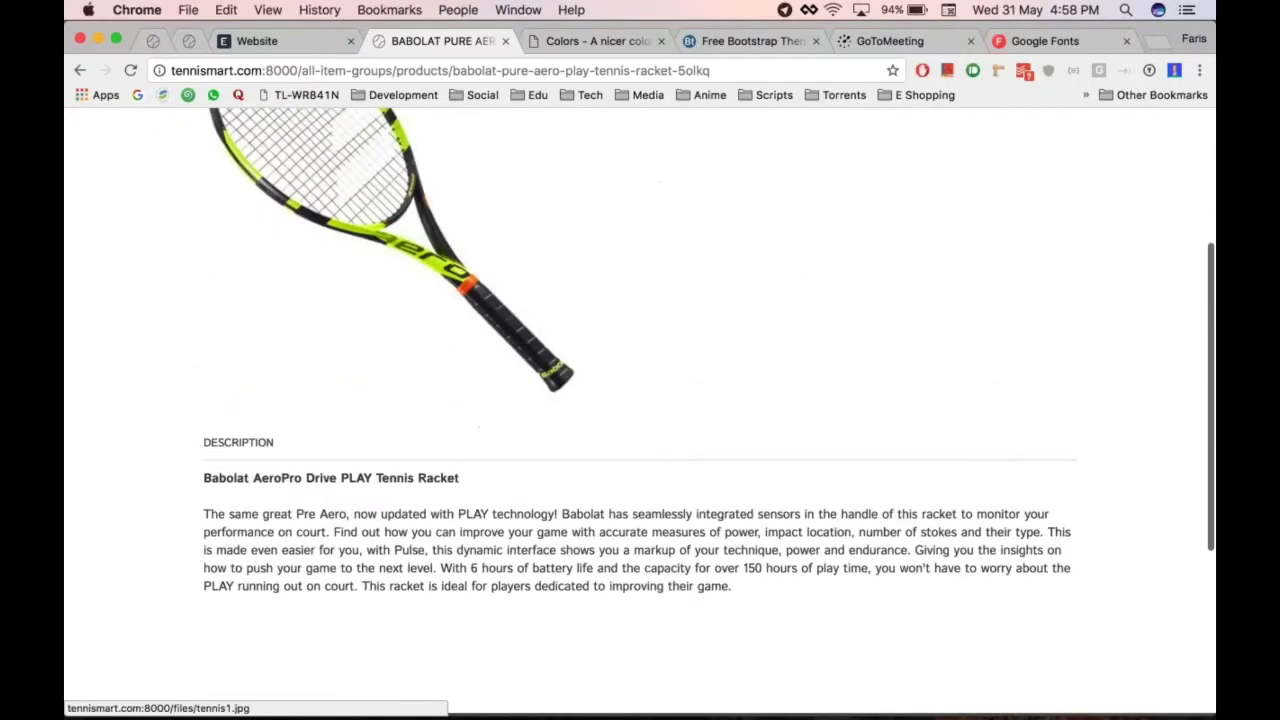
pyautogui.scroll(10, 554, 431)
pyautogui.scroll(-1, 554, 431)
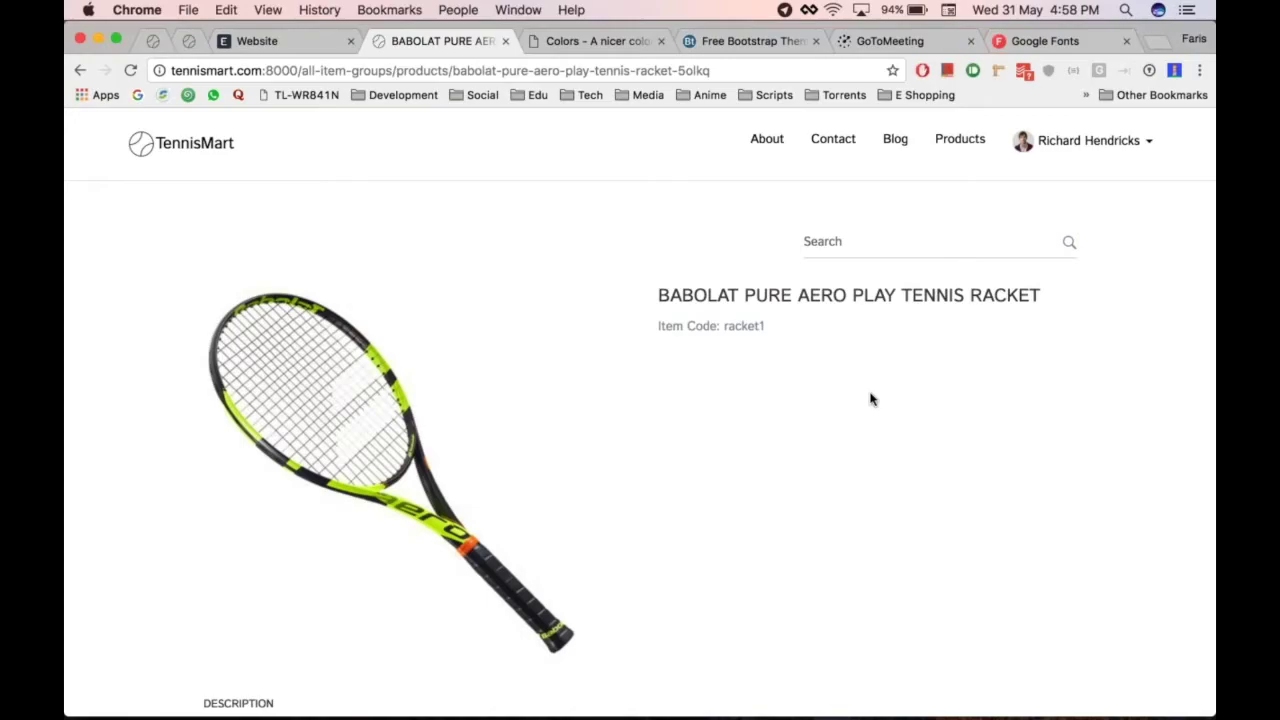
# From the Website module, open the Shopping Cart Settings
pyautogui.press('super+alt+Left')
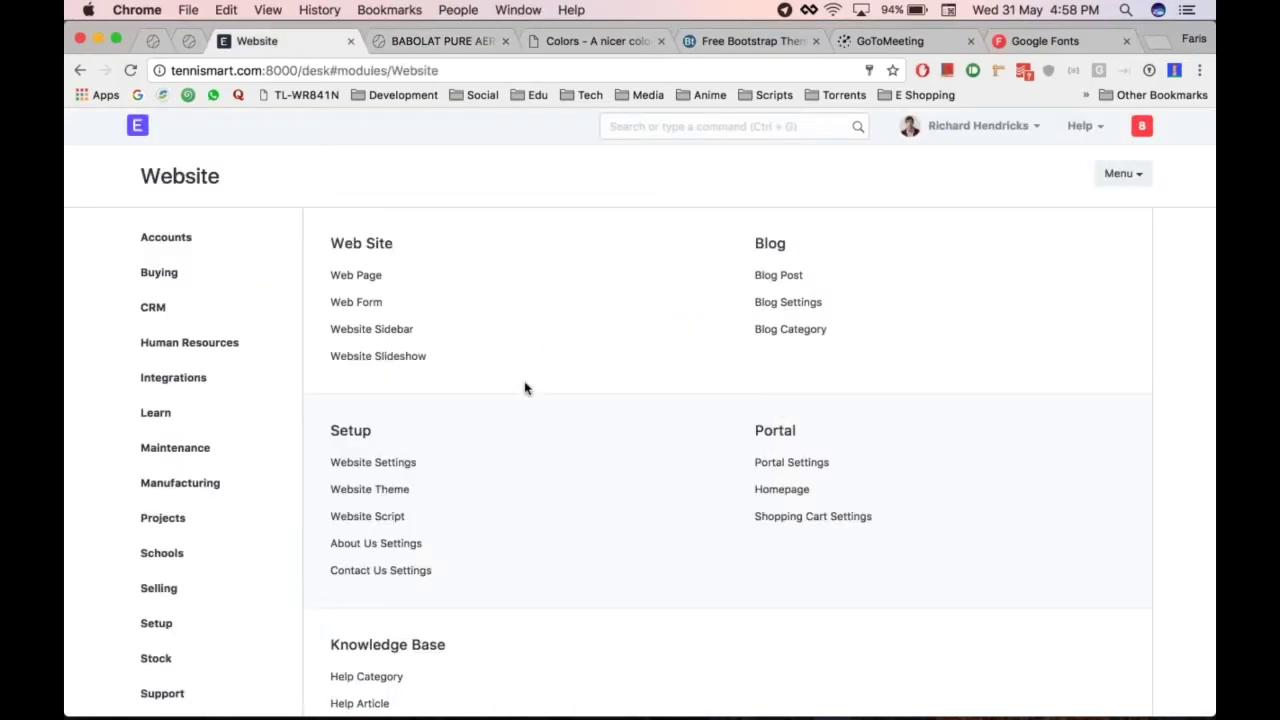
pyautogui.click(812, 516)
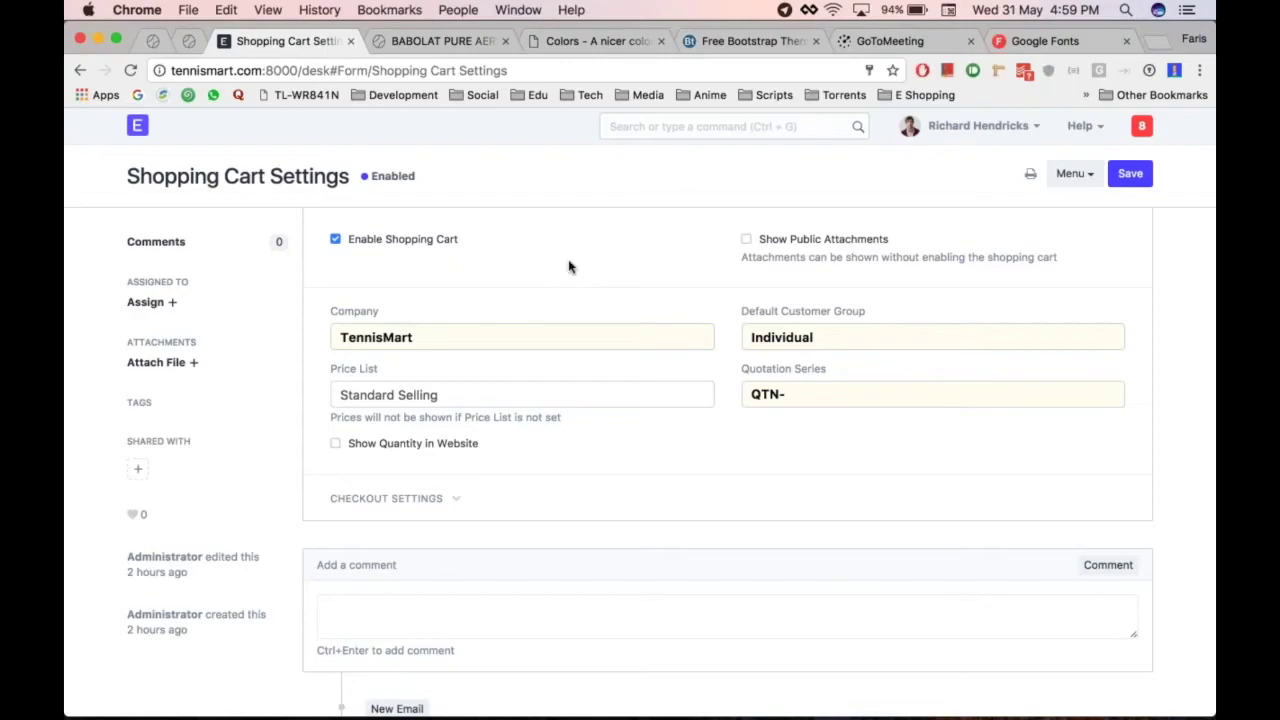
pyautogui.hscroll(-5, 567, 304)
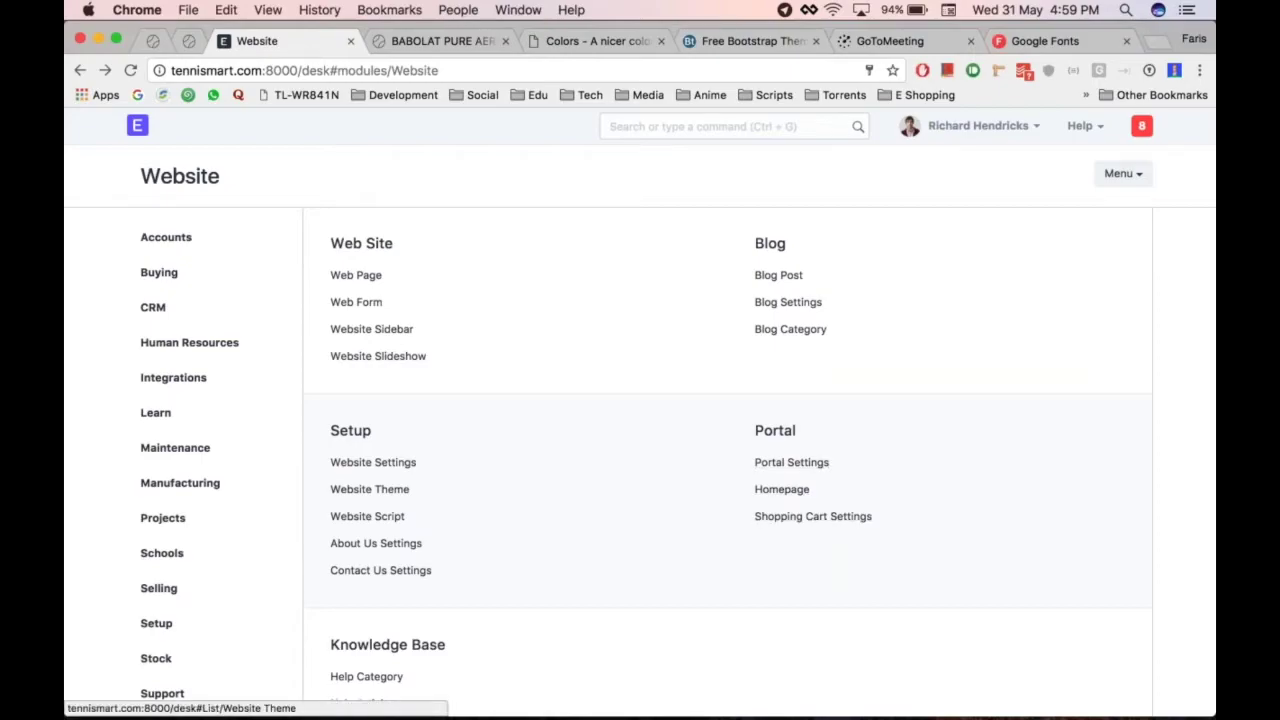
# Search 'item' in the desk and open the Item List
pyautogui.click(662, 126)
pyautogui.write('item')
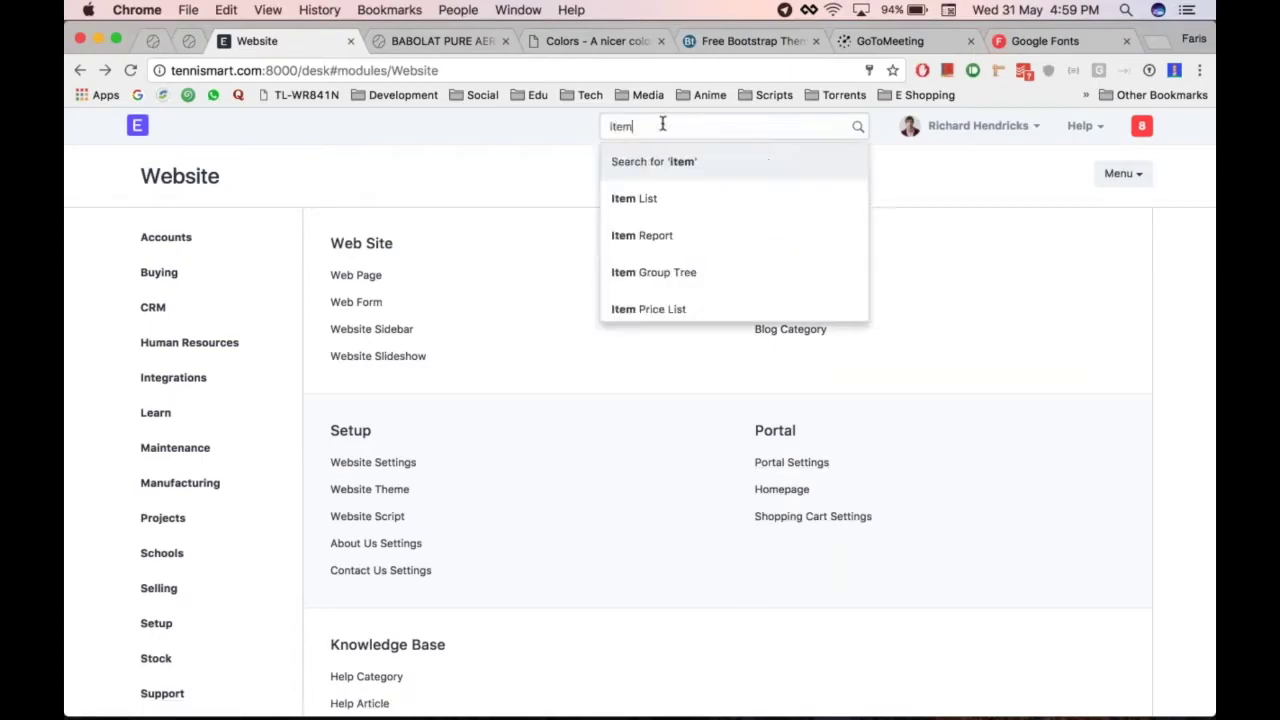
pyautogui.press('Return')
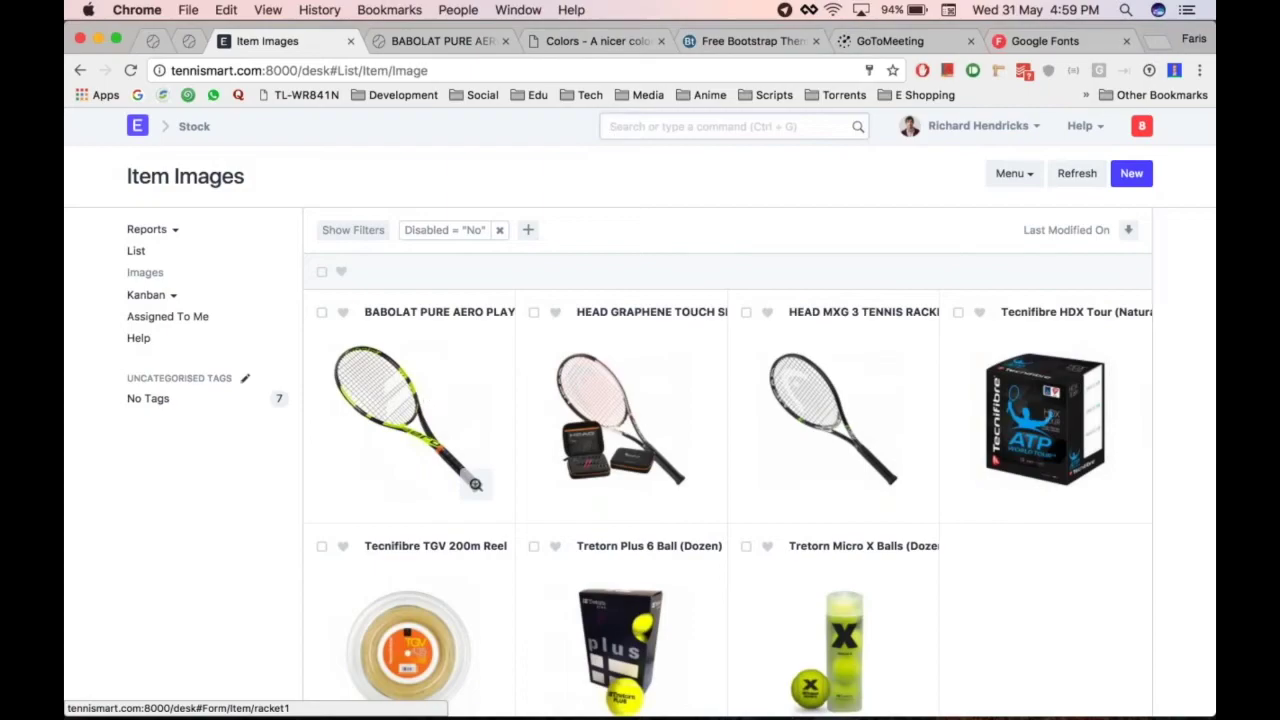
# Open the Babolat racket item record and expand its Website section
pyautogui.click(475, 484)
pyautogui.scroll(-10, 686, 374)
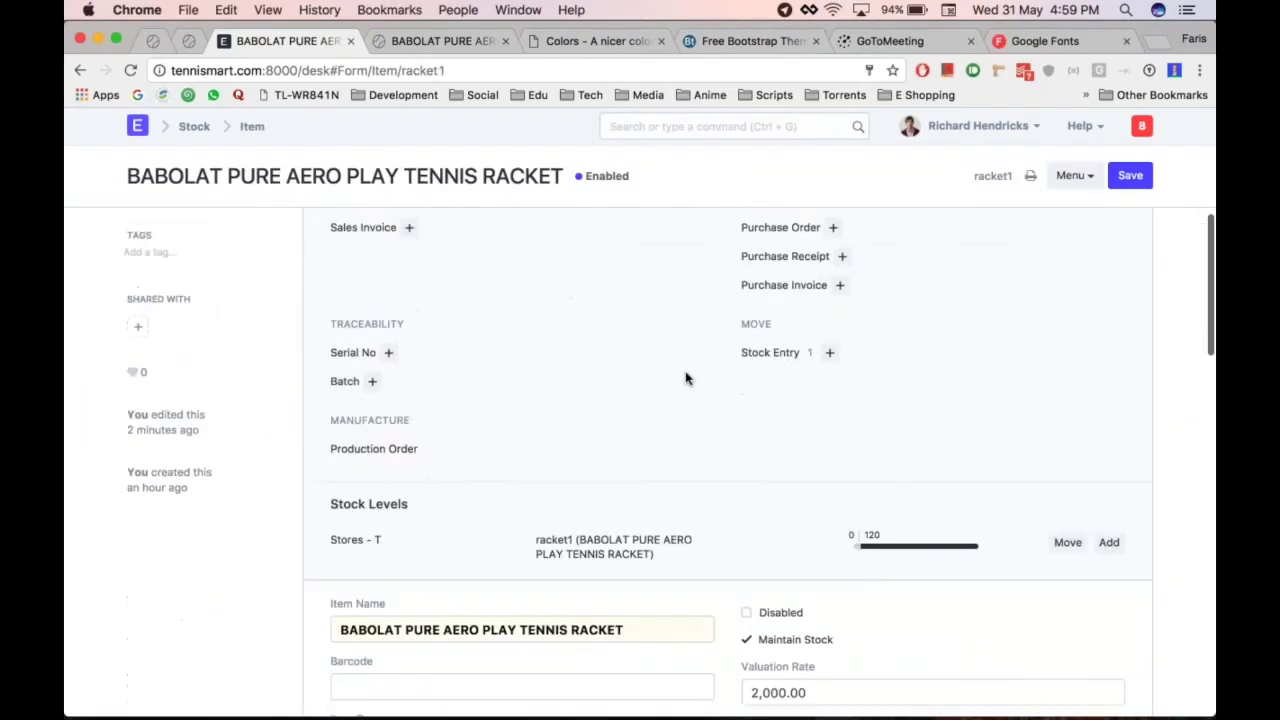
pyautogui.scroll(-5, 686, 378)
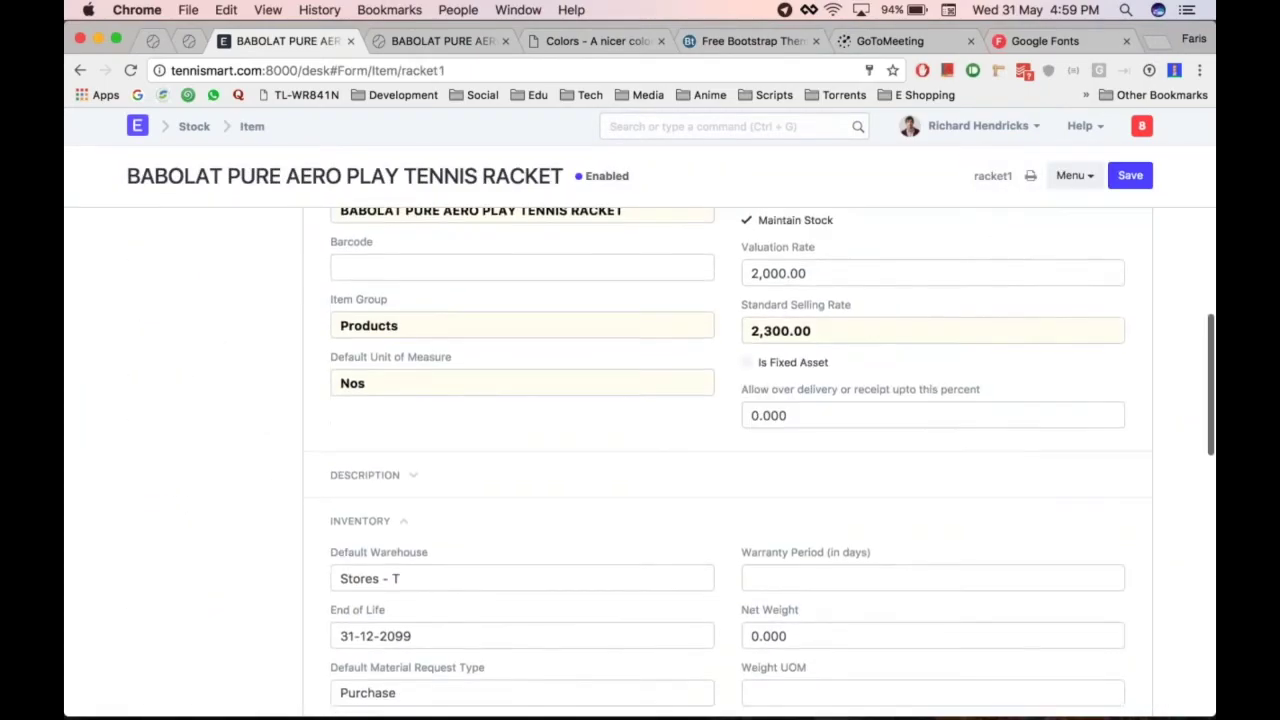
pyautogui.scroll(-2, 453, 505)
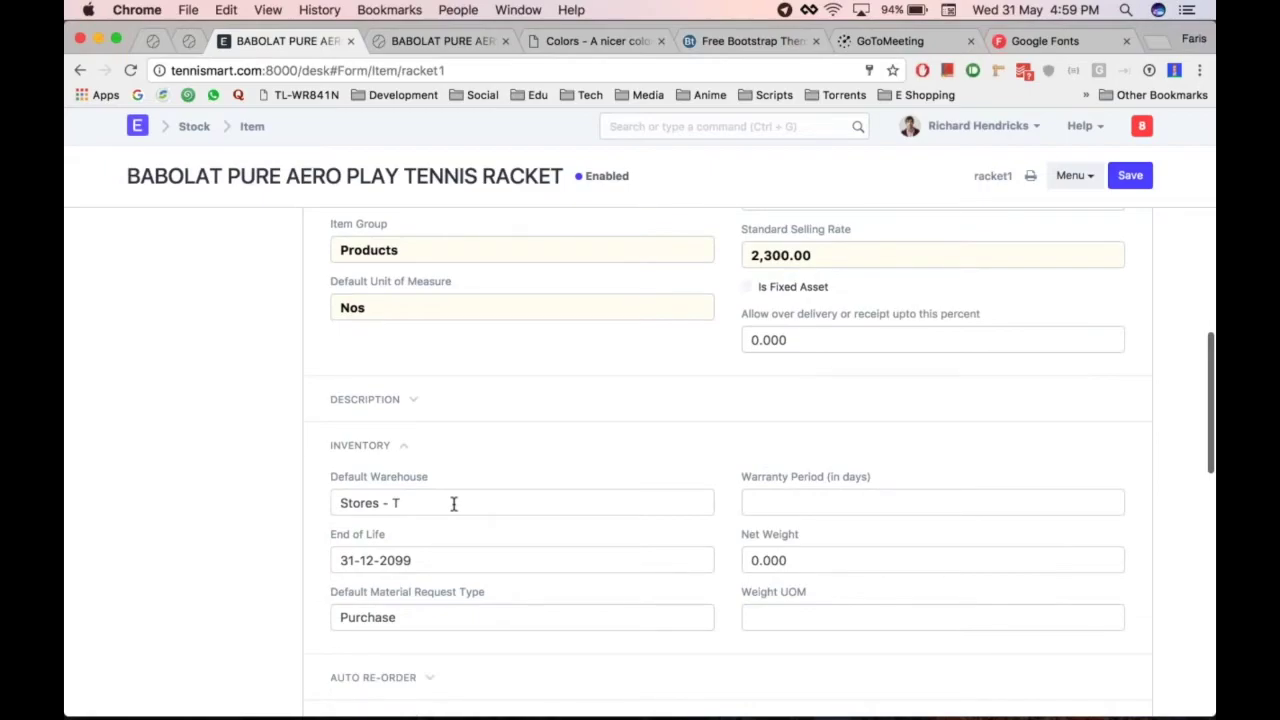
pyautogui.scroll(-10, 453, 505)
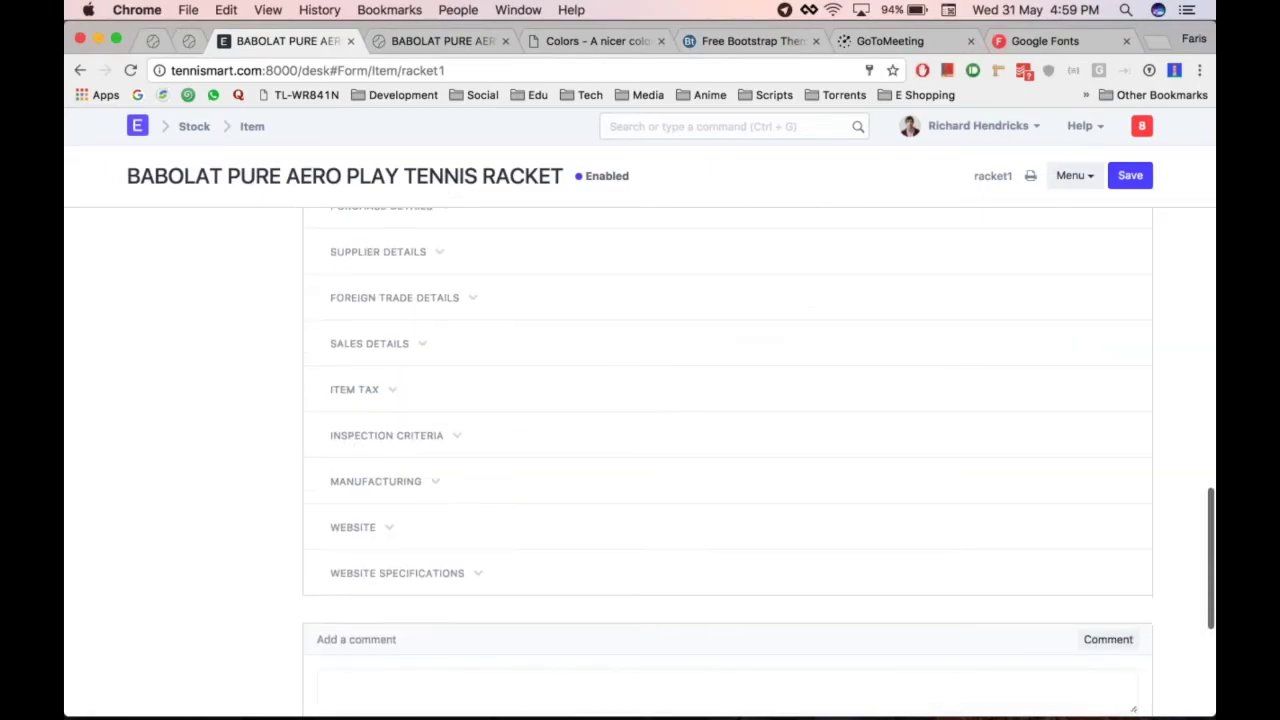
pyautogui.click(400, 517)
pyautogui.scroll(-1, 409, 517)
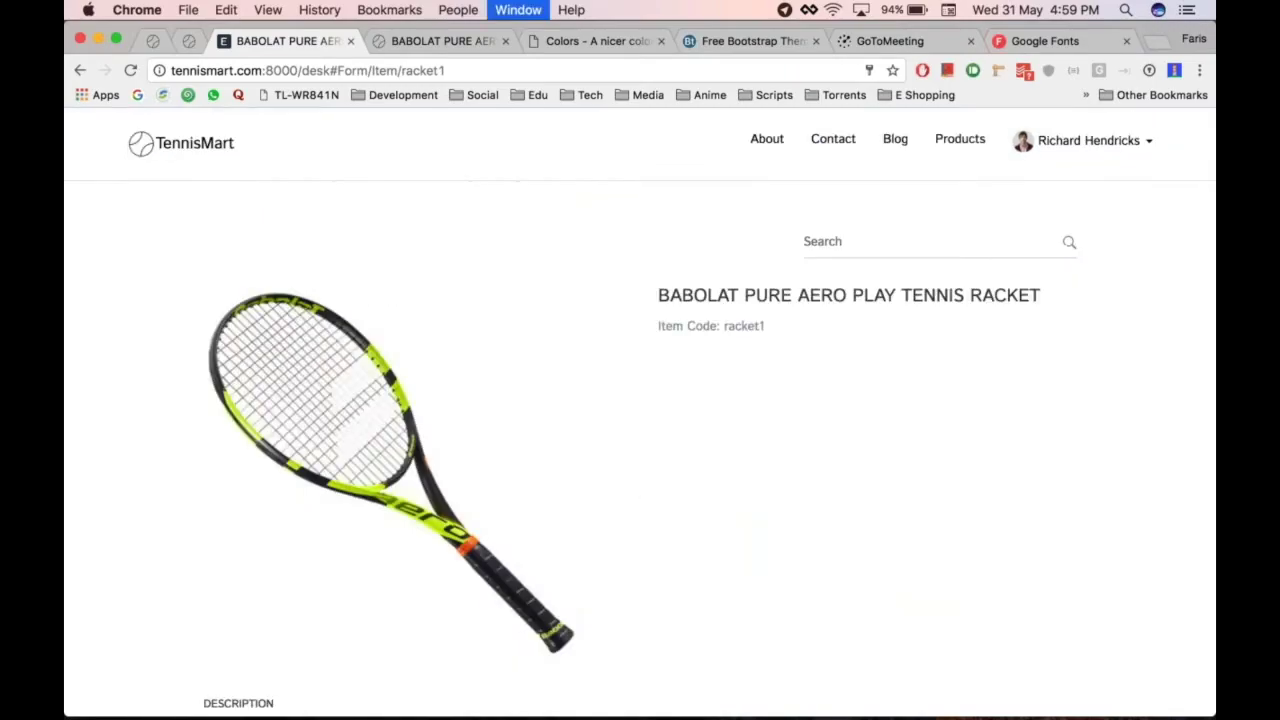
# Set the item's Website Warehouse to Stores - T
pyautogui.press('super+alt+Right')
pyautogui.press('super+alt+Left')
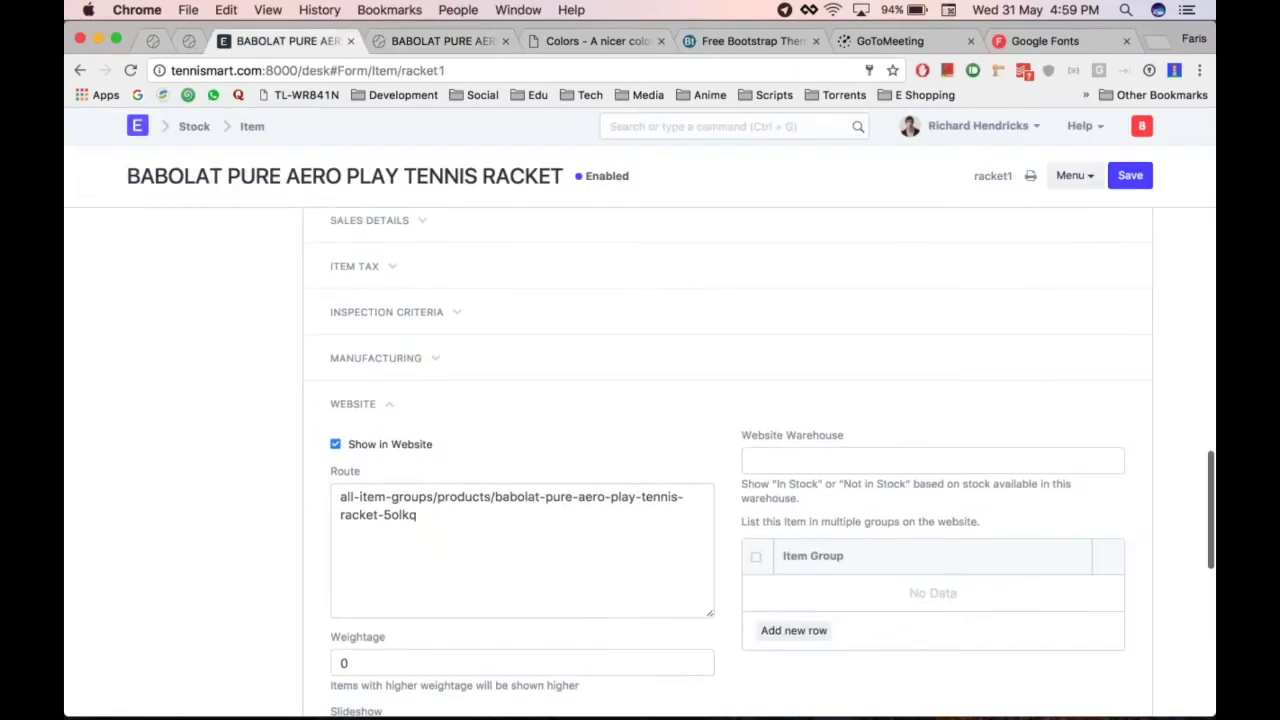
pyautogui.scroll(20, 728, 460)
pyautogui.scroll(-20, 728, 460)
pyautogui.scroll(3, 728, 460)
pyautogui.scroll(-3, 728, 460)
pyautogui.scroll(5, 728, 460)
pyautogui.scroll(-12, 728, 460)
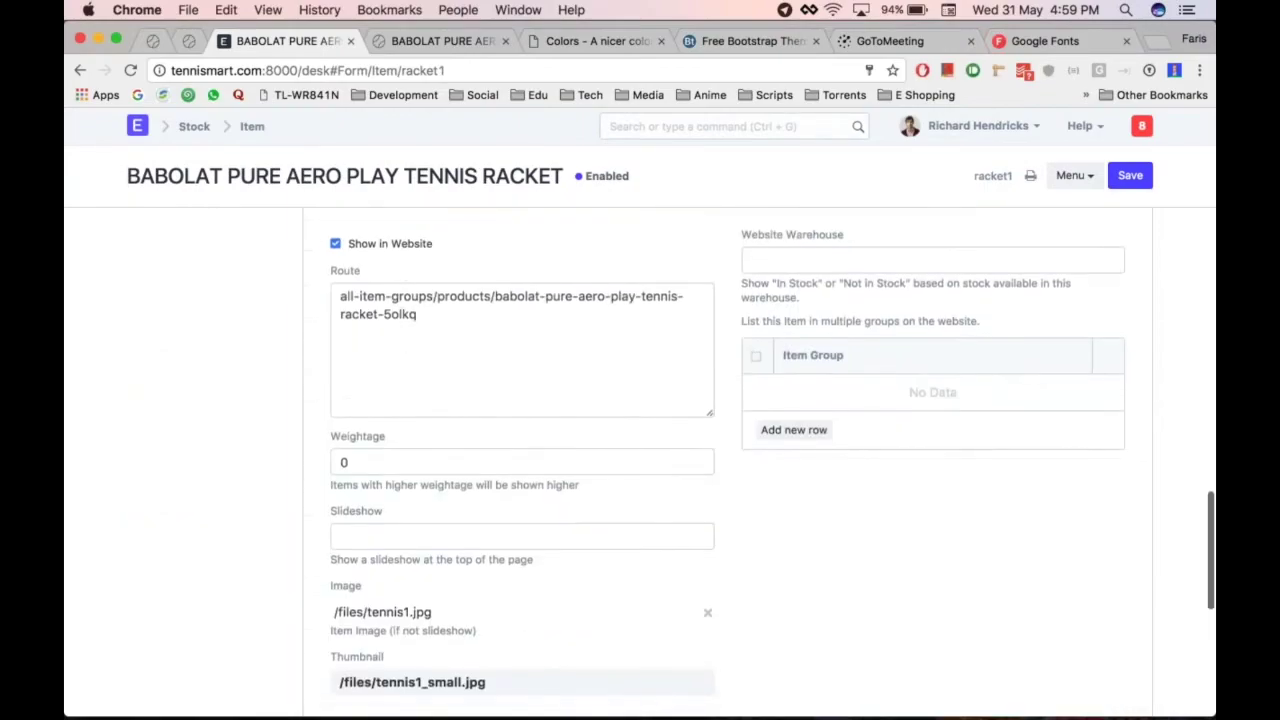
pyautogui.scroll(2, 664, 372)
pyautogui.click(800, 340)
pyautogui.write('sto')
pyautogui.press('Return')
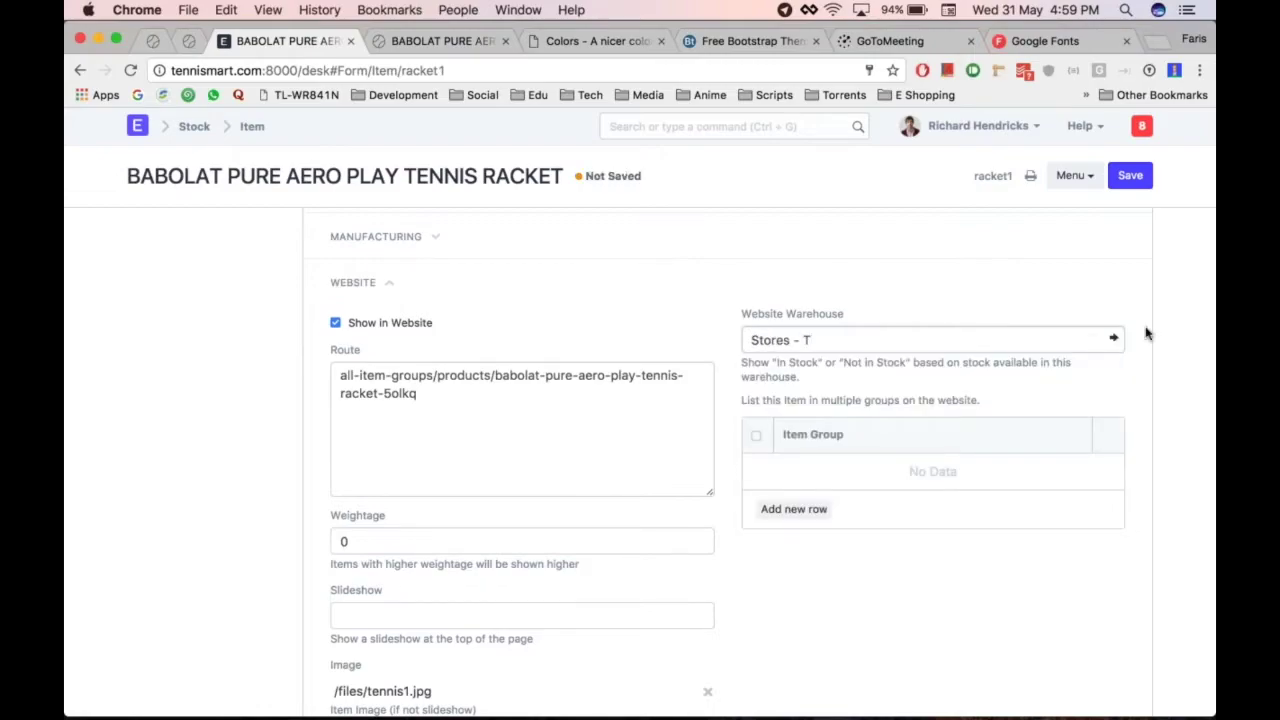
# Save the racket item and go to its live product page
pyautogui.scroll(15, 1147, 333)
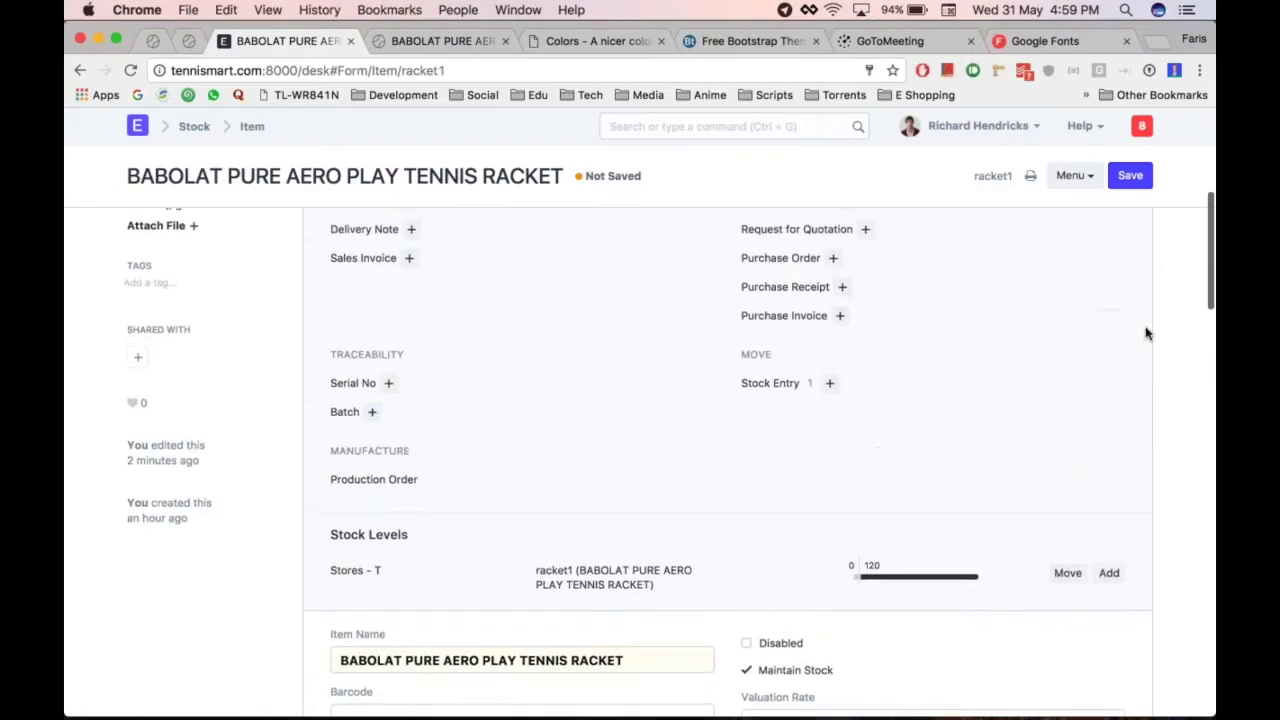
pyautogui.scroll(-1, 815, 392)
pyautogui.scroll(-1, 846, 549)
pyautogui.press('super+alt+Right')
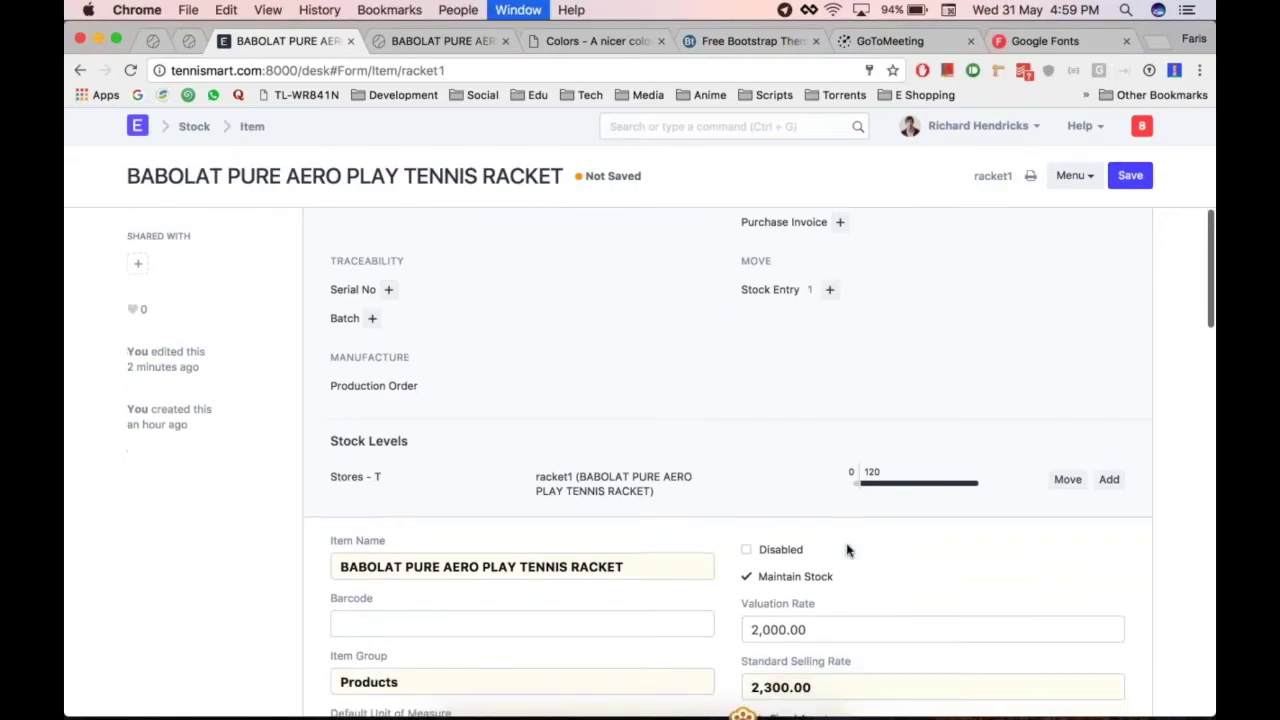
pyautogui.press('super+alt+Left')
pyautogui.press('super+s')
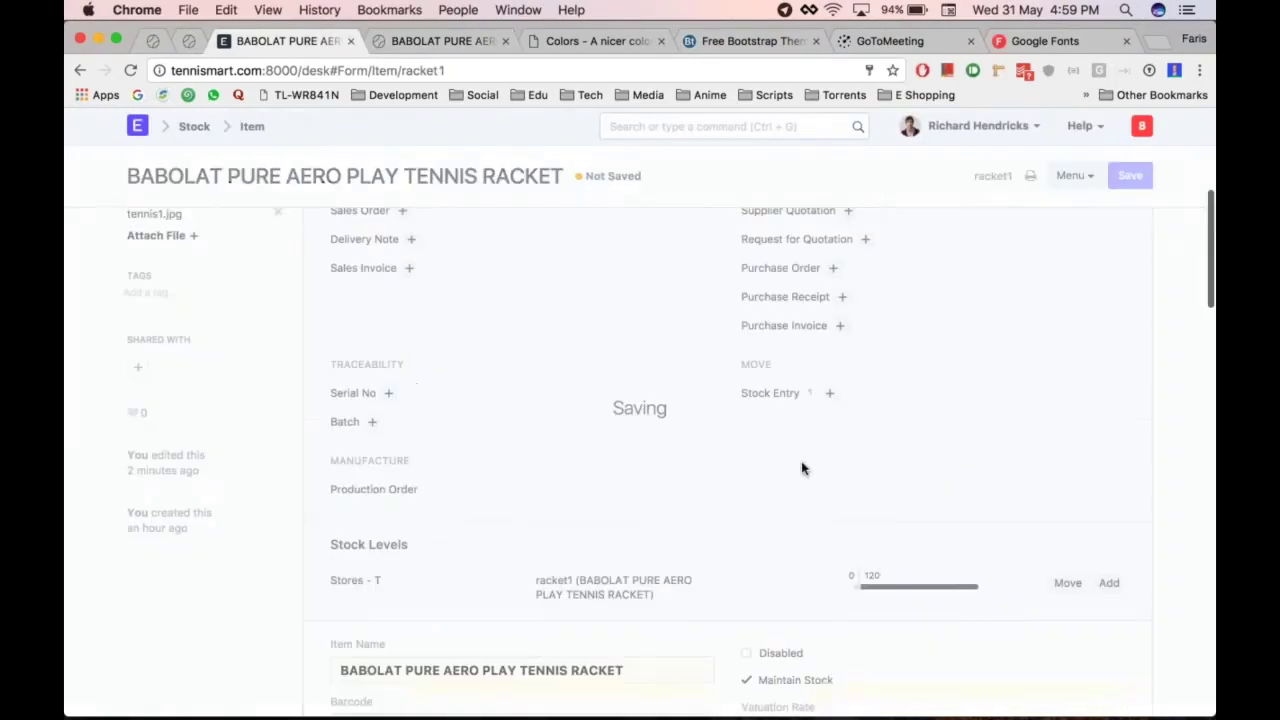
pyautogui.press('super+alt+Right')
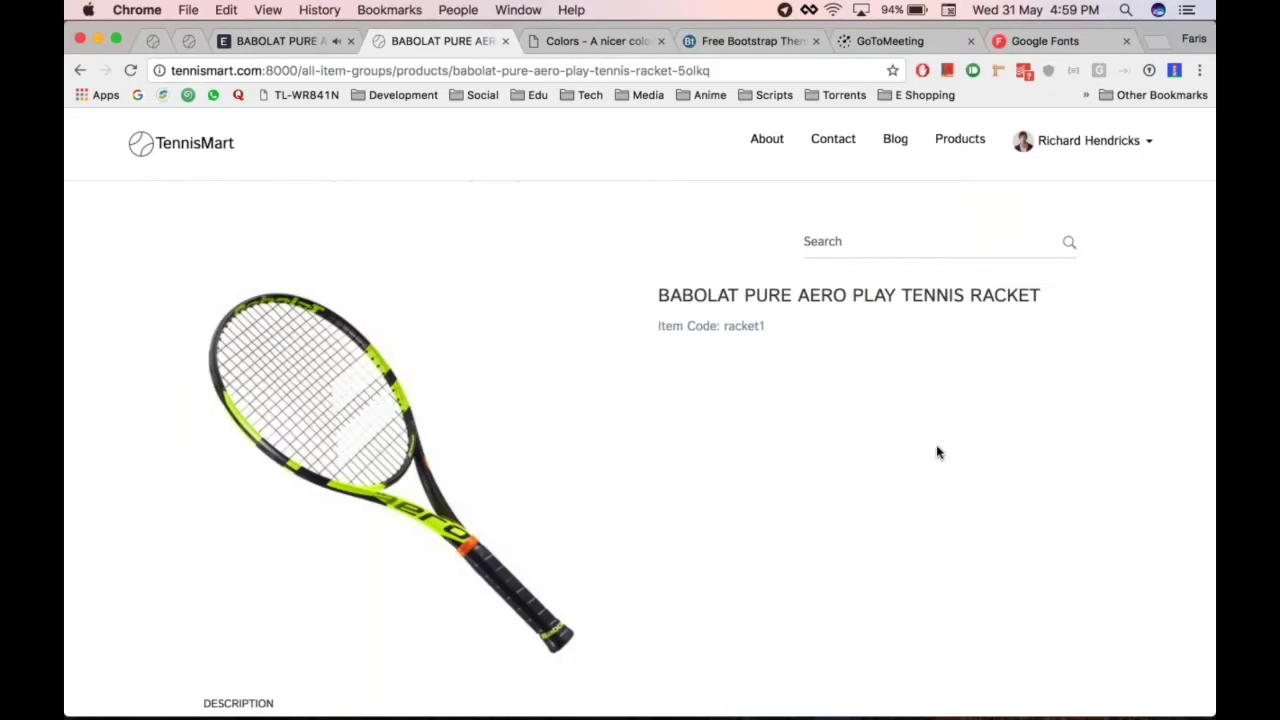
# Reload the racket's product page to see its updated price and stock
pyautogui.press('super+r')
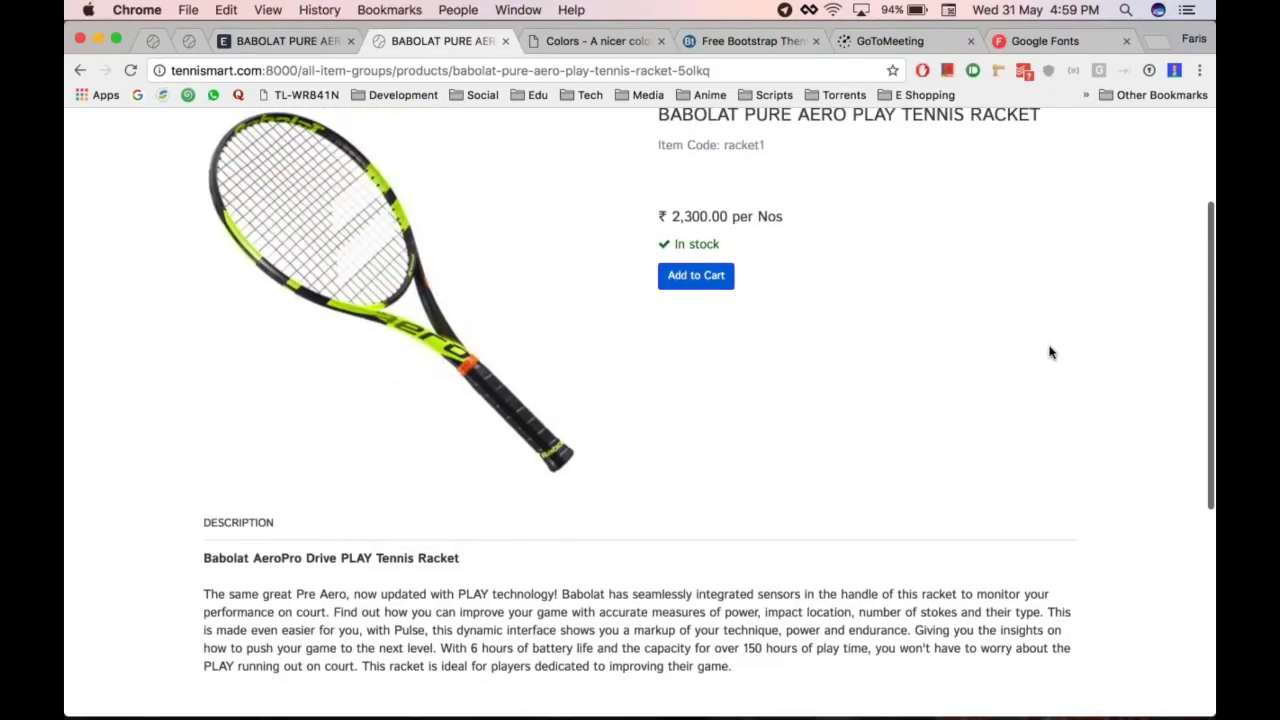
pyautogui.scroll(4, 1050, 352)
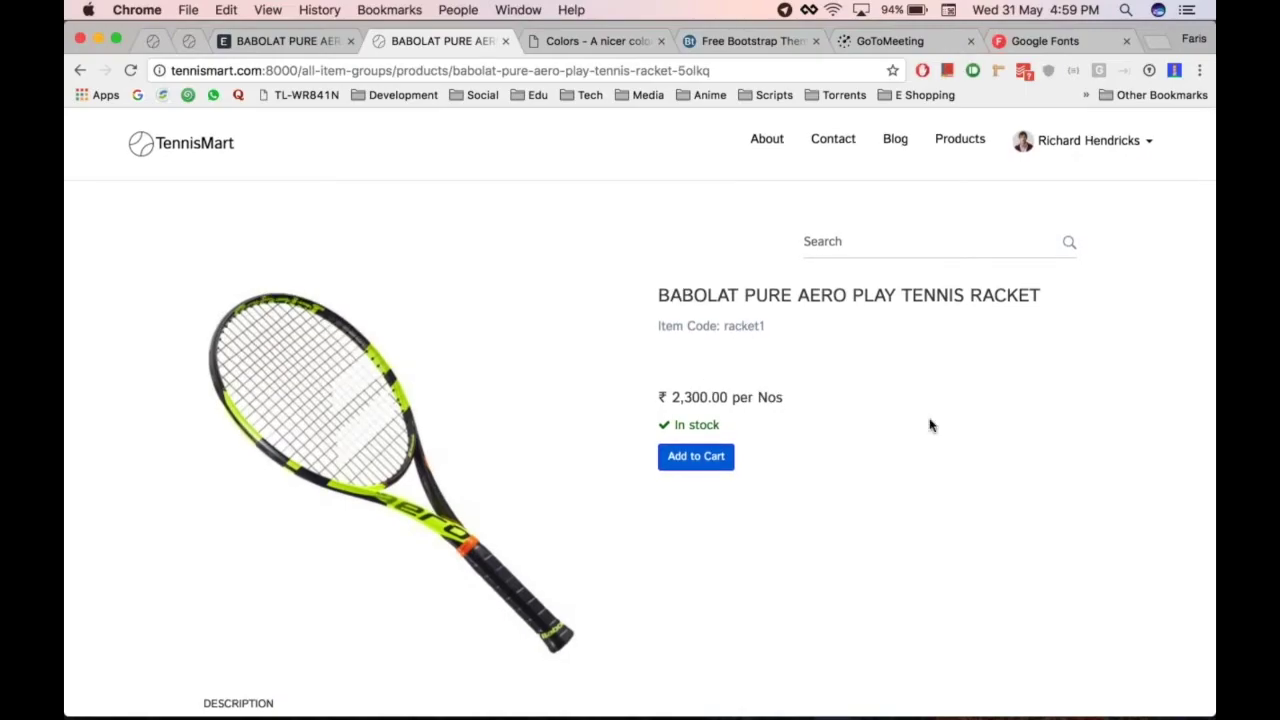
pyautogui.press('super+alt+Left')
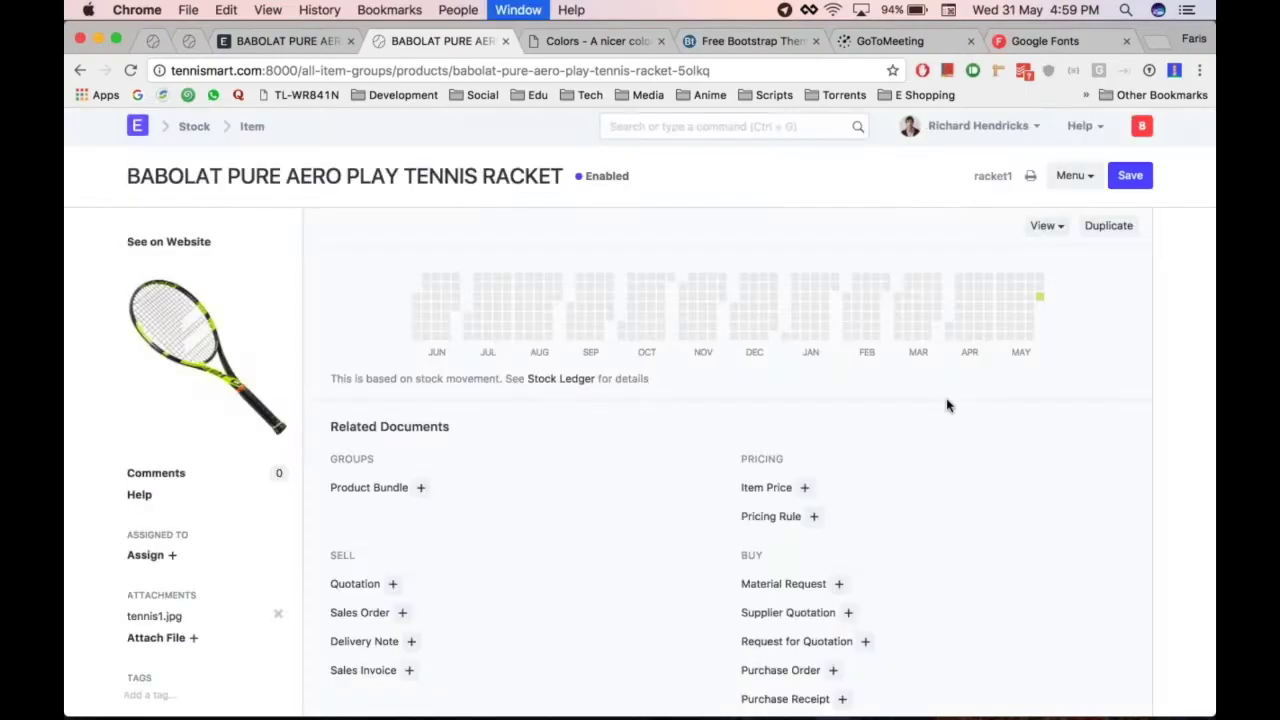
pyautogui.press('super+alt+Right')
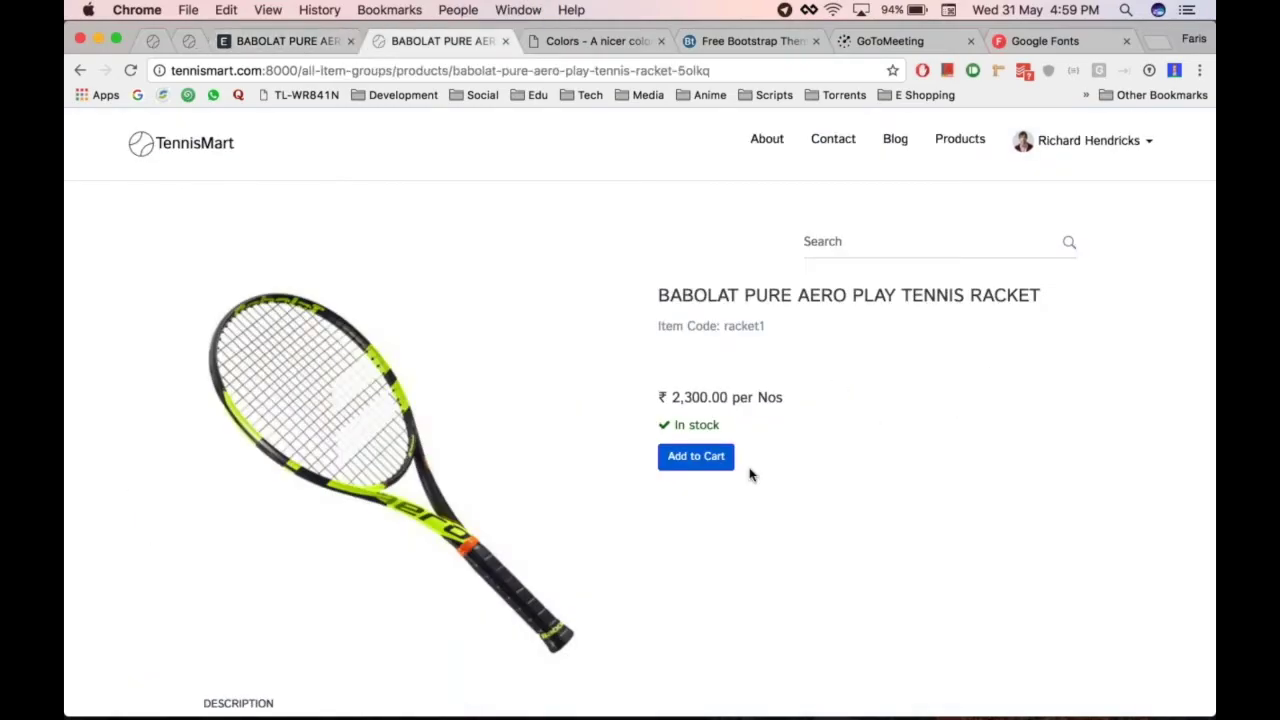
# Add the Babolat racket to the cart and open the My Cart page
pyautogui.click(693, 453)
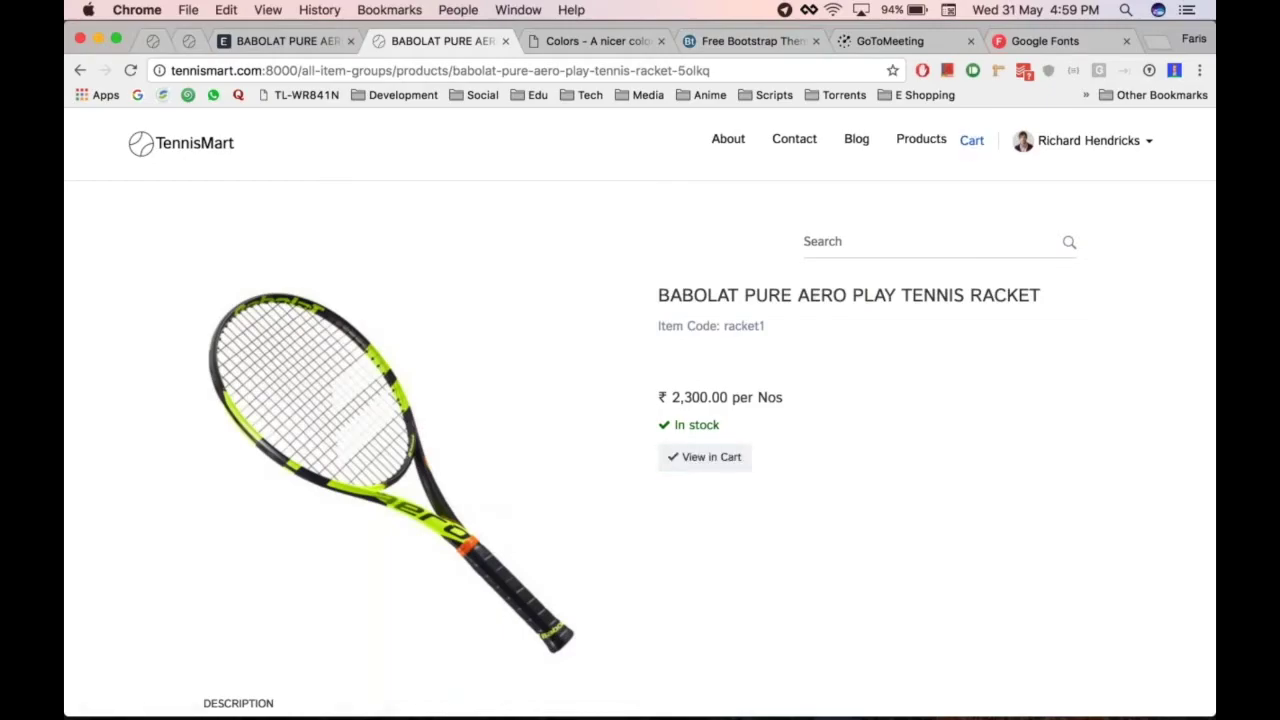
pyautogui.click(971, 142)
pyautogui.click(821, 310)
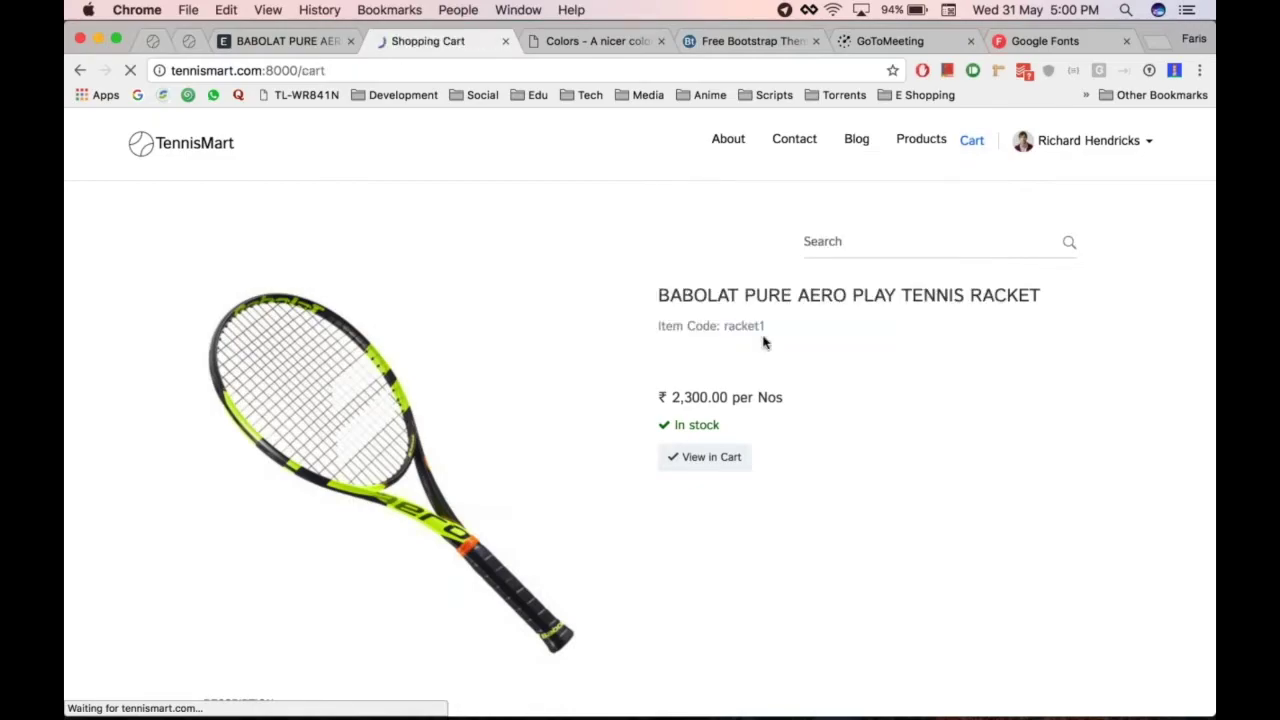
pyautogui.scroll(-5, 740, 420)
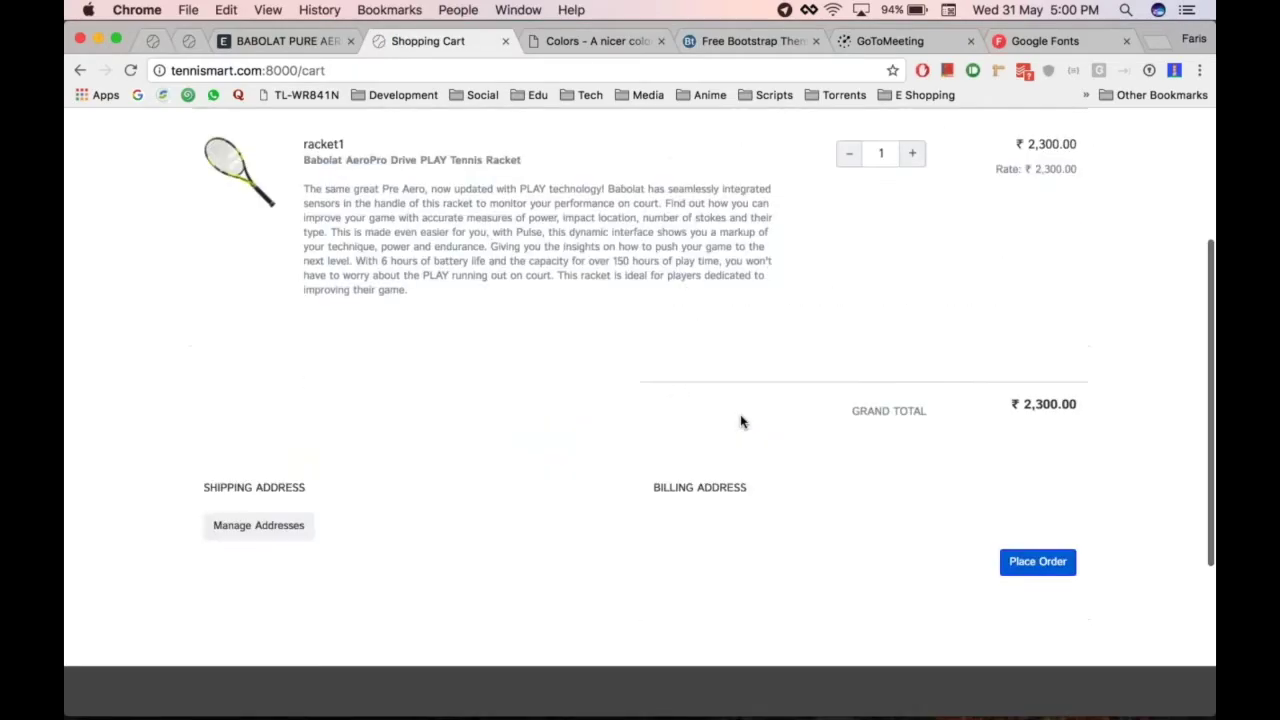
pyautogui.scroll(5, 740, 420)
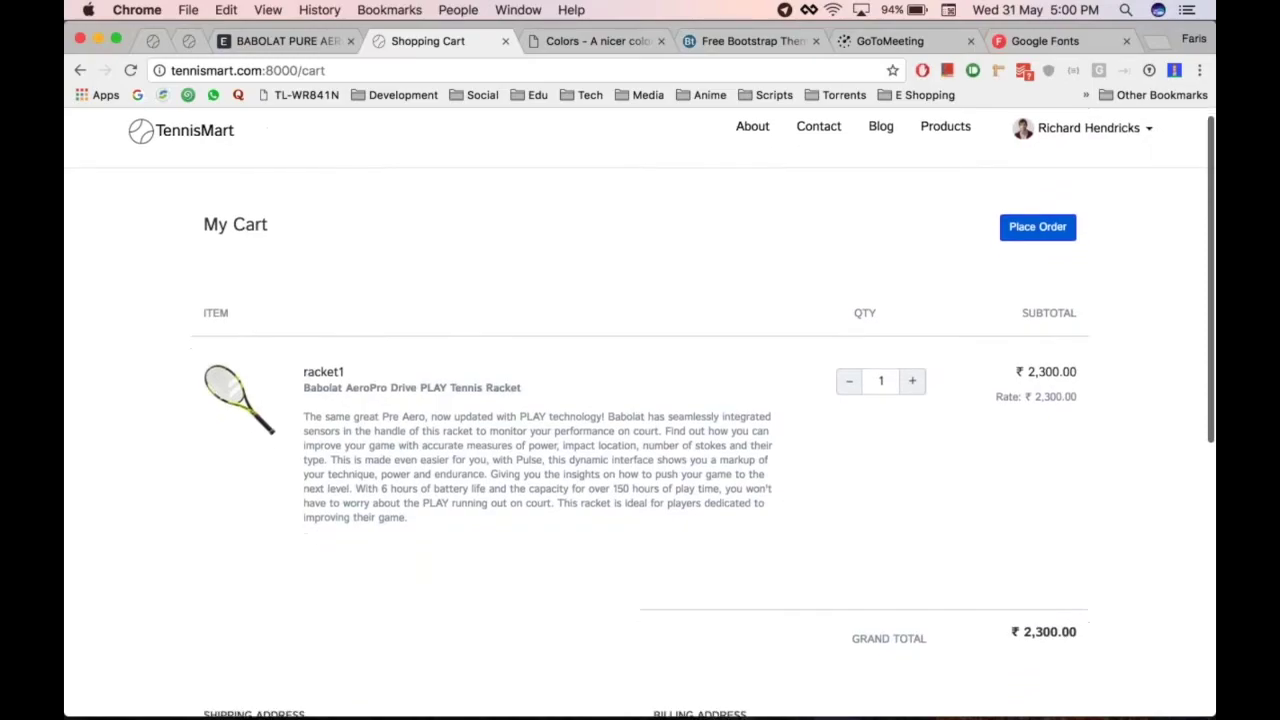
pyautogui.scroll(-5, 361, 473)
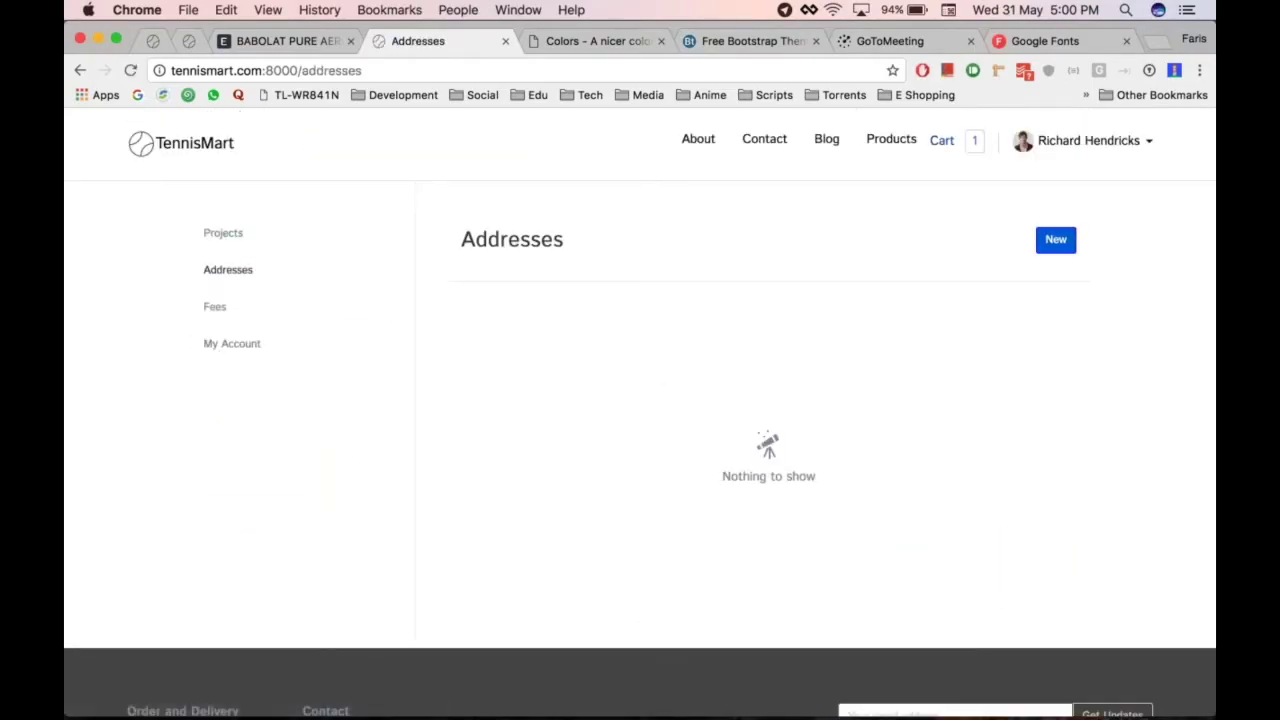
# Fill a new Mumbai Billing address from saved autofill details and save it
pyautogui.click(1056, 239)
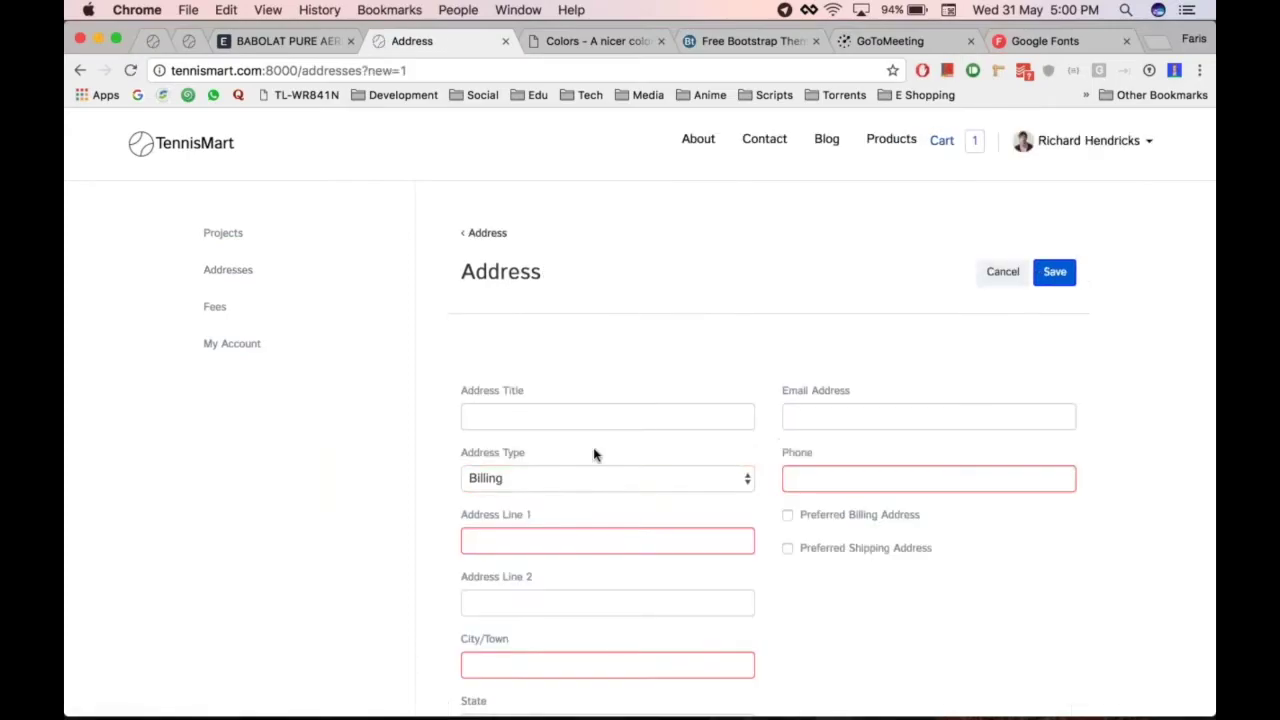
pyautogui.press('Down')
pyautogui.press('Down')
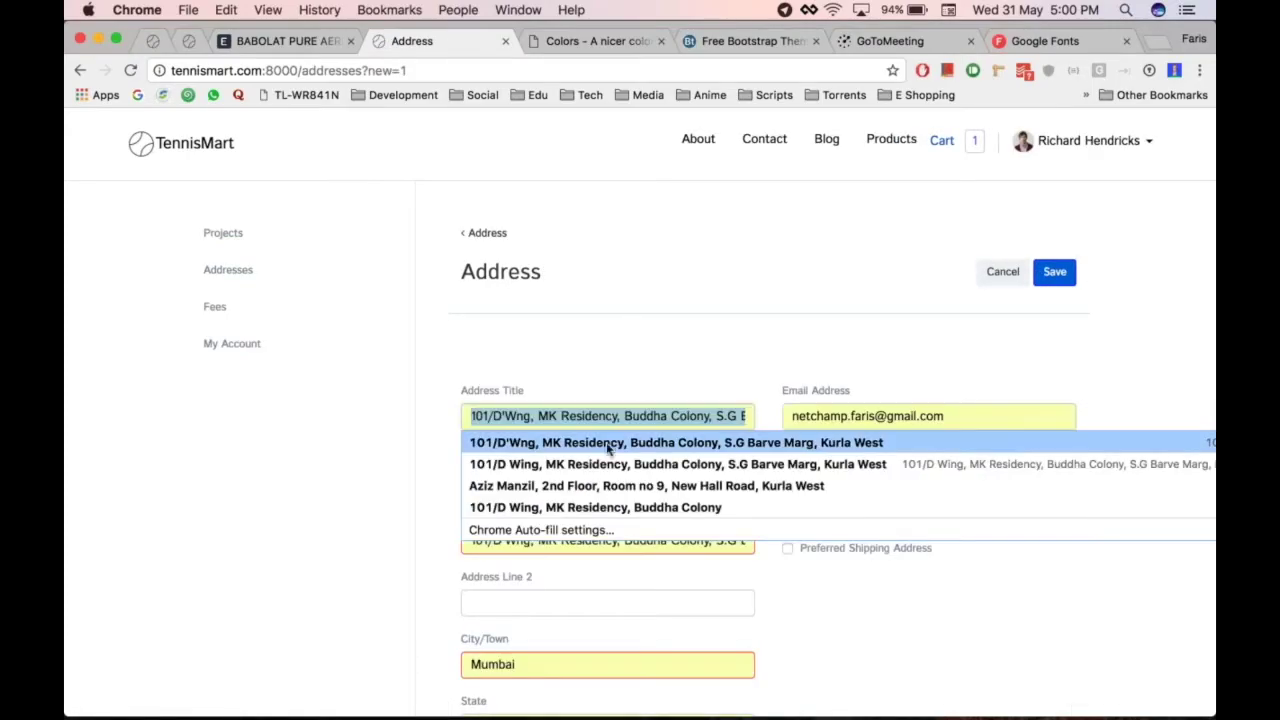
pyautogui.click(607, 443)
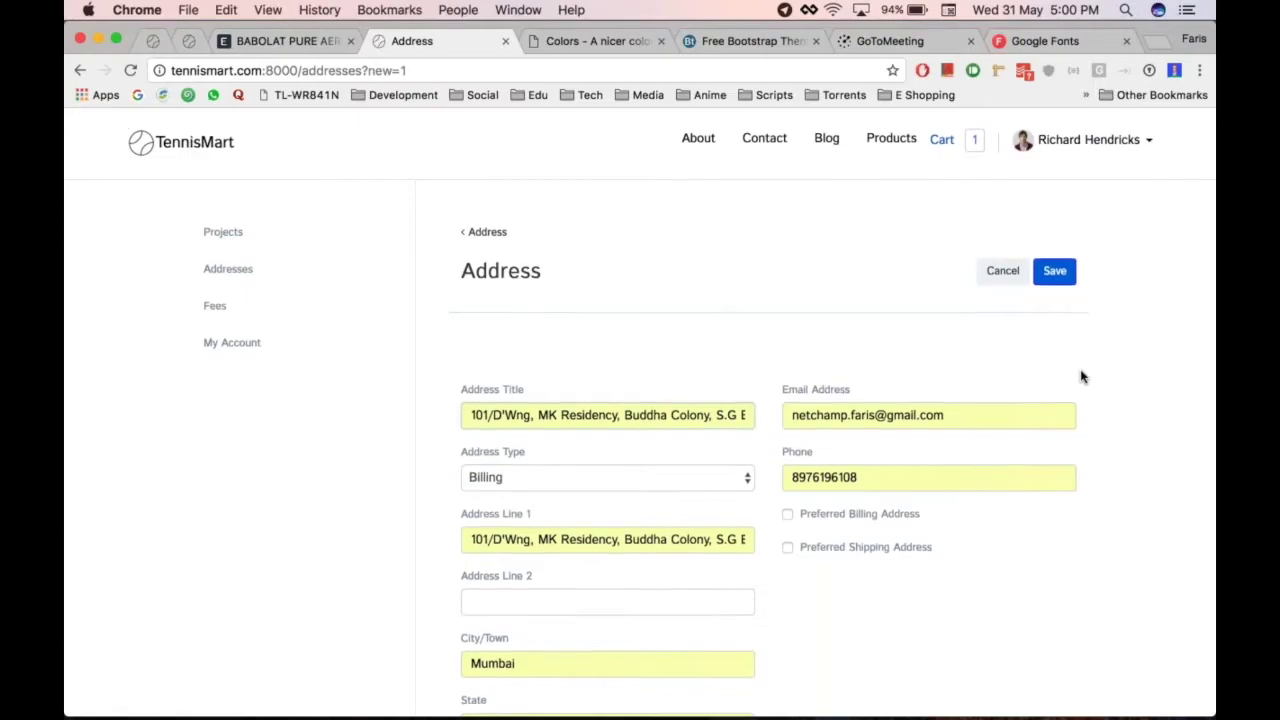
pyautogui.scroll(-5, 1081, 377)
pyautogui.scroll(5, 1081, 370)
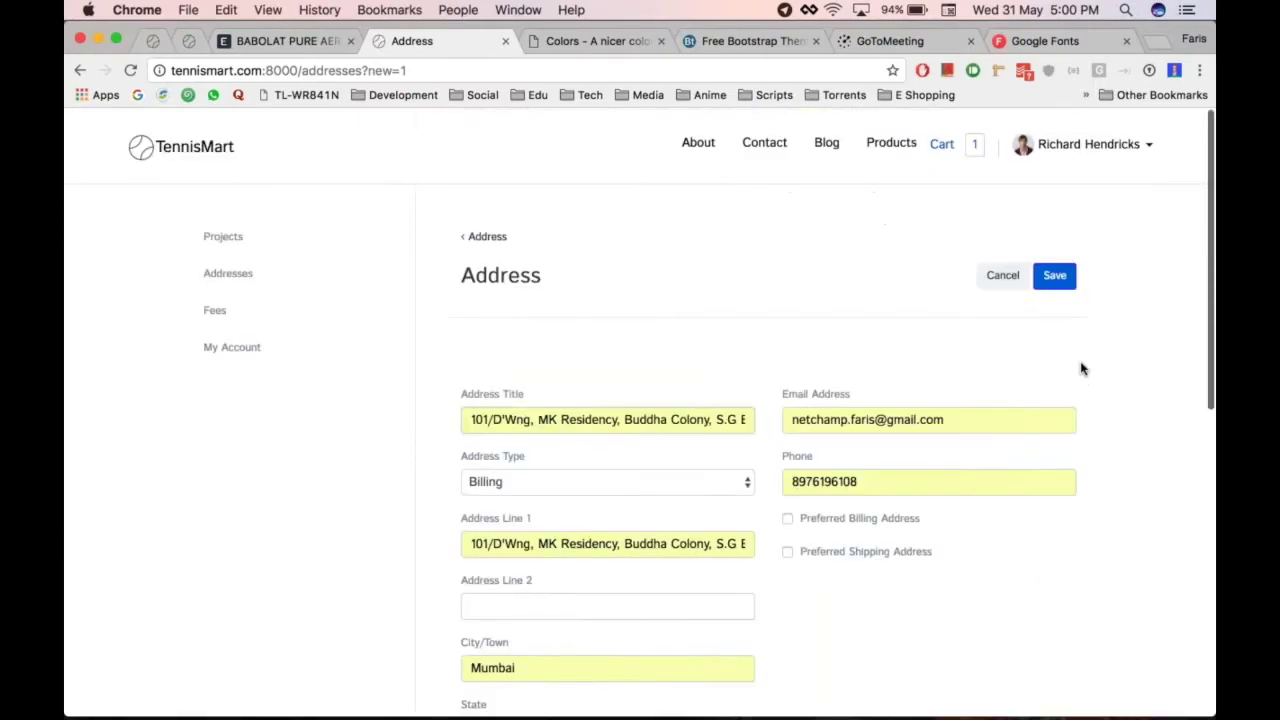
pyautogui.click(1054, 270)
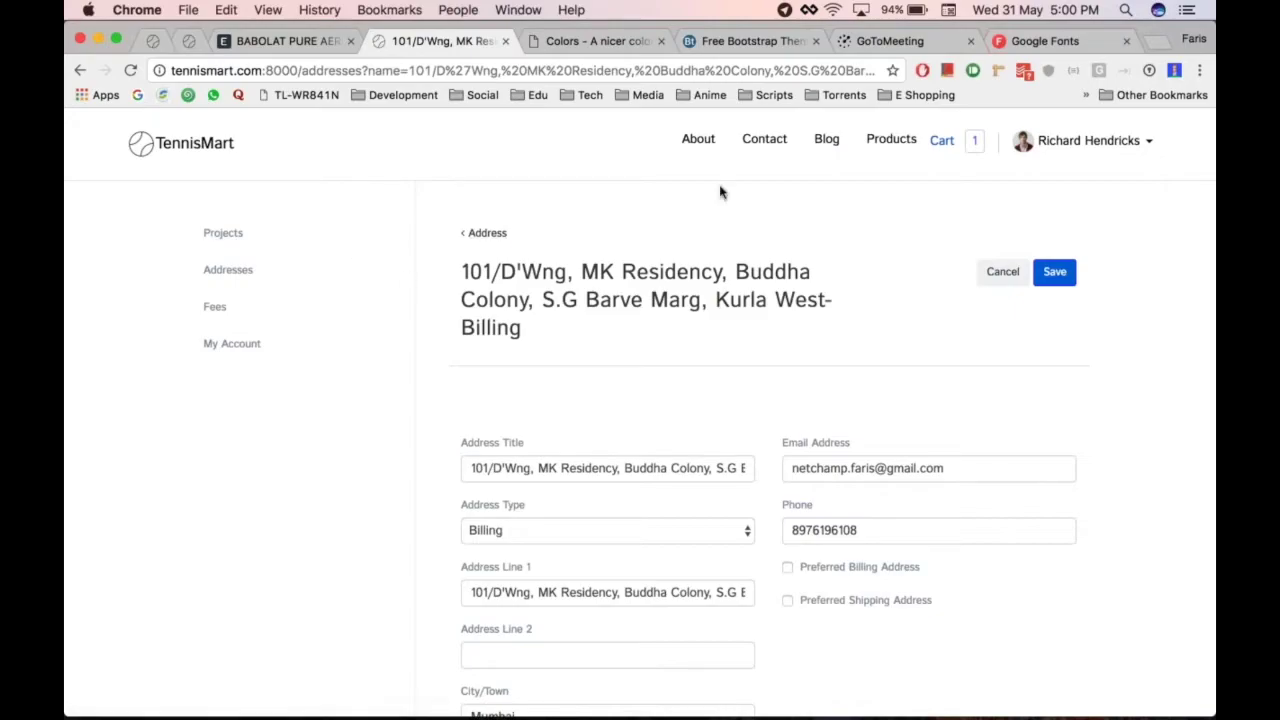
# Check out racket1 with the saved billing address and place order SO-00001
pyautogui.click(971, 140)
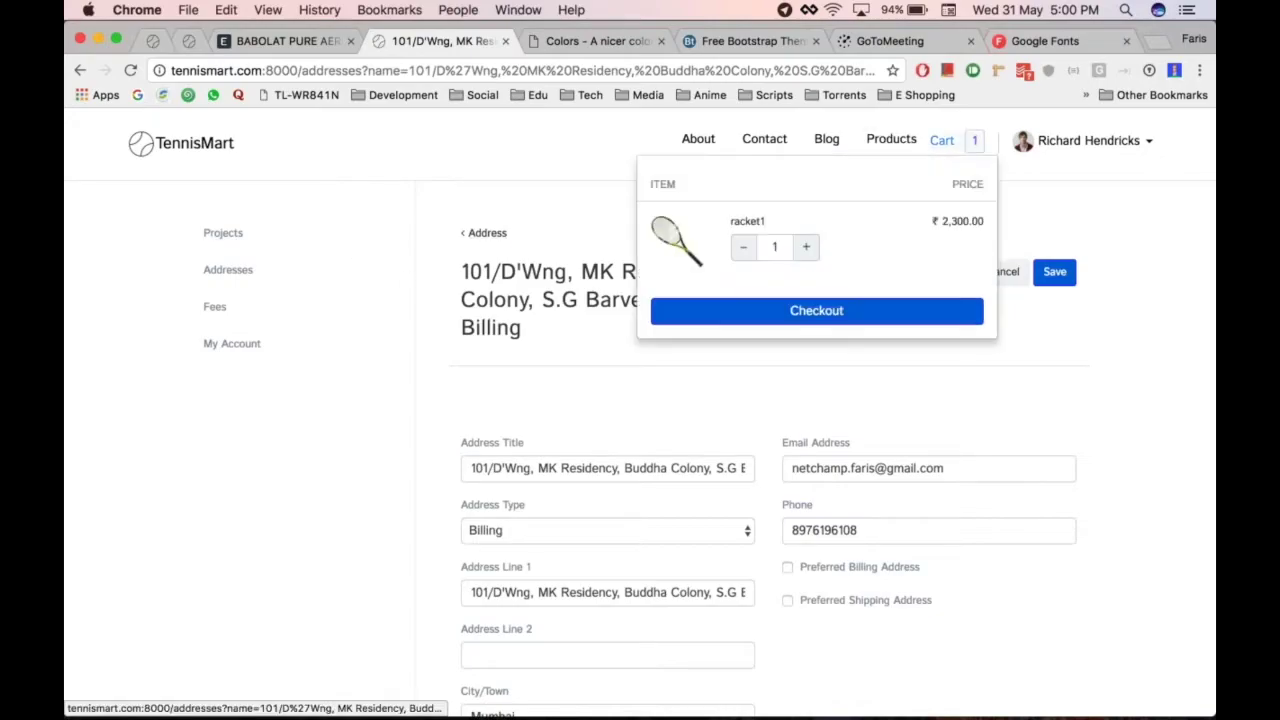
pyautogui.click(814, 312)
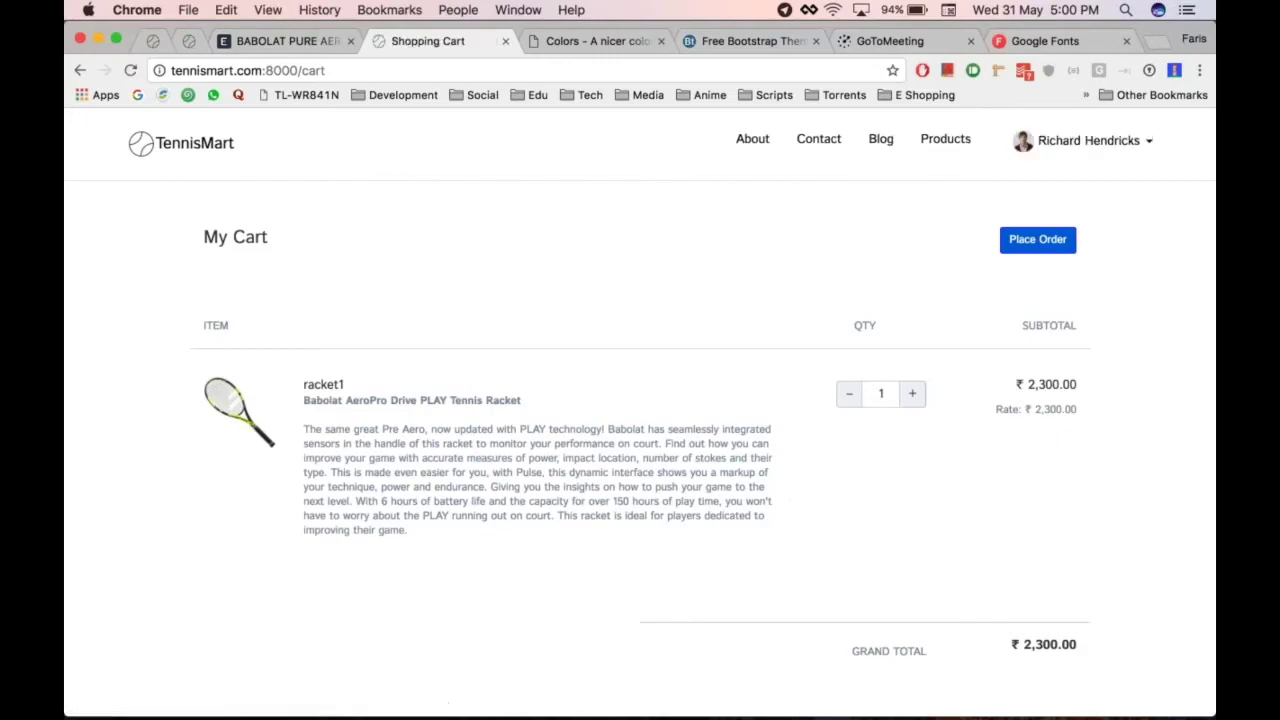
pyautogui.scroll(-5, 1058, 411)
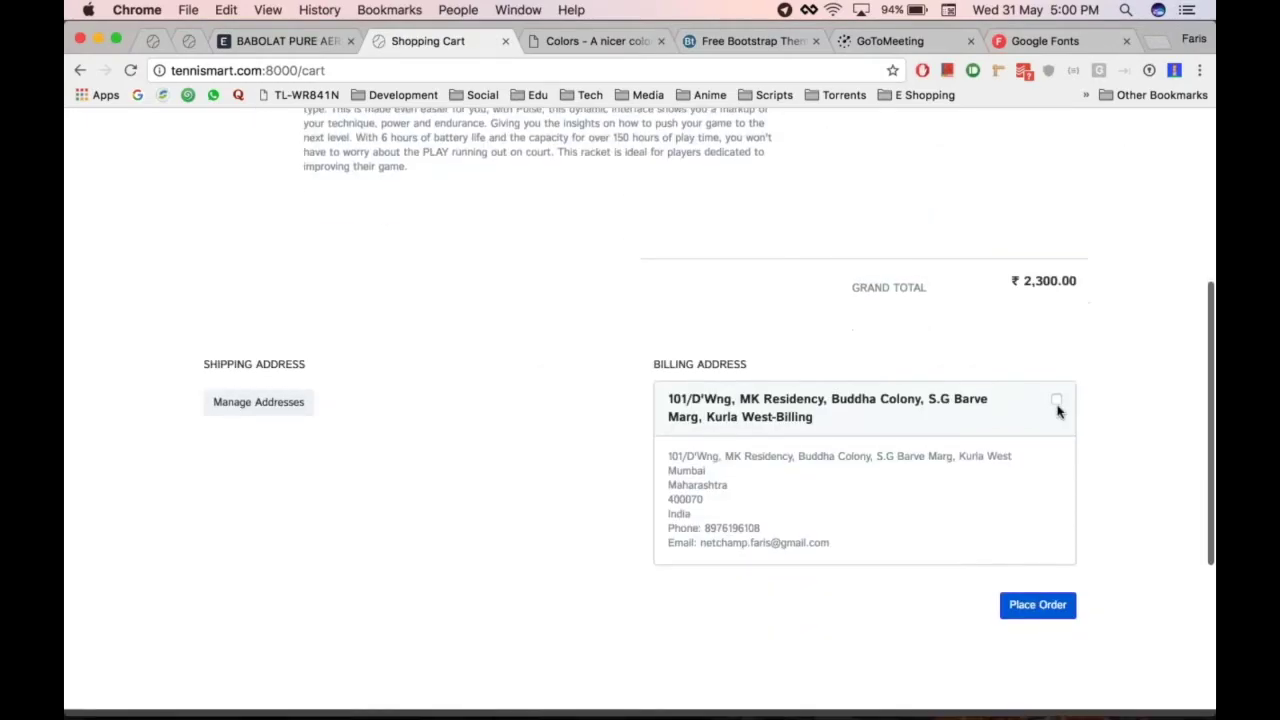
pyautogui.click(1056, 401)
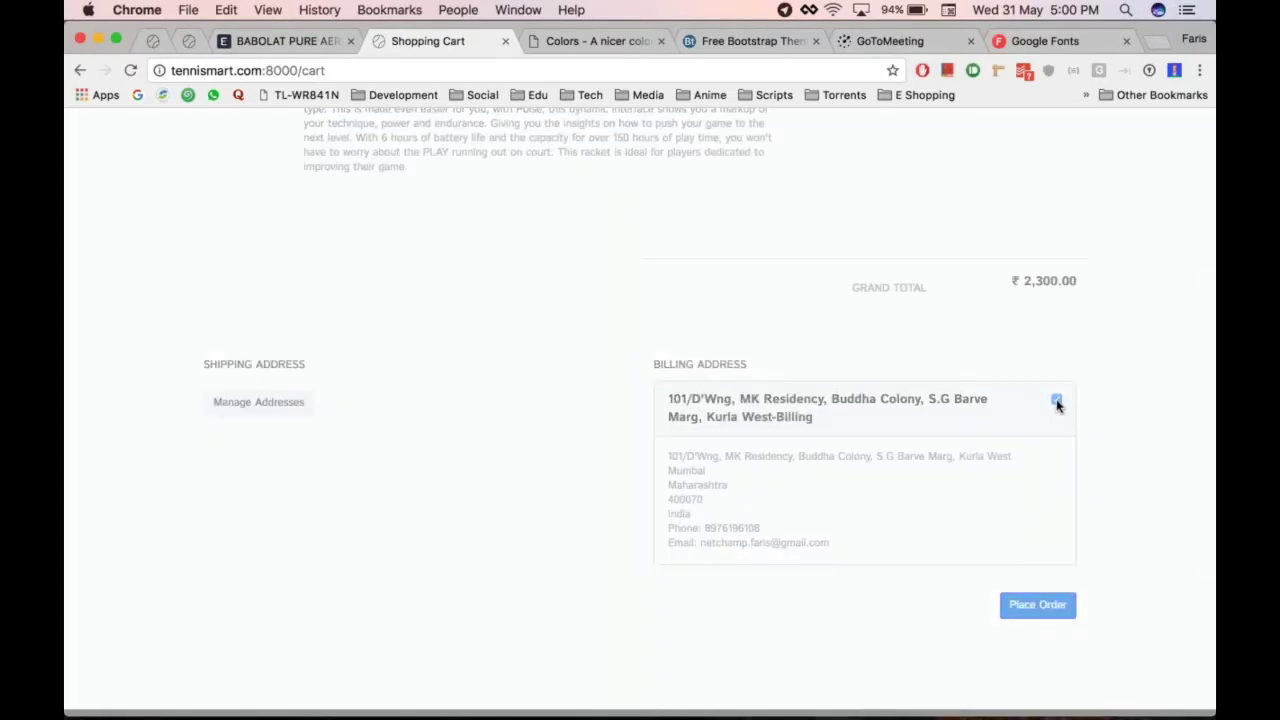
pyautogui.click(1037, 606)
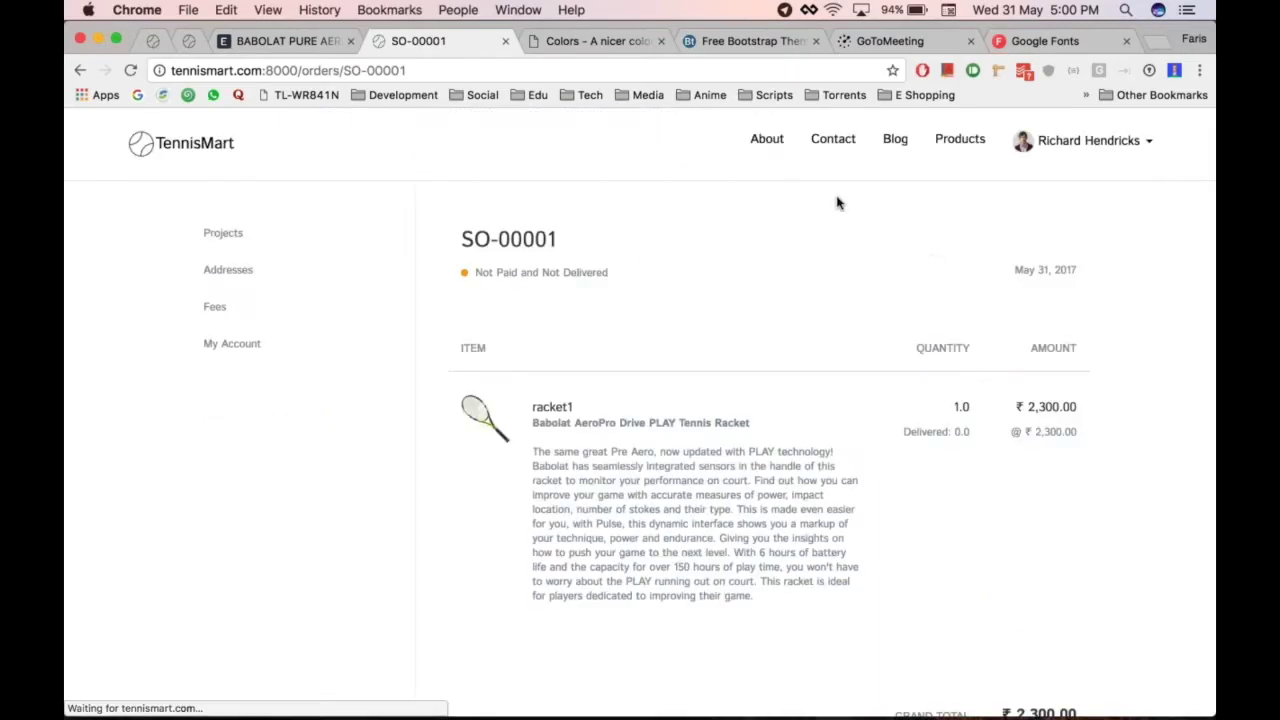
# Review SO-00001 (racket1, qty 1, ₹ 2,300.00), then return to the Babolat racket item
pyautogui.scroll(-3, 868, 308)
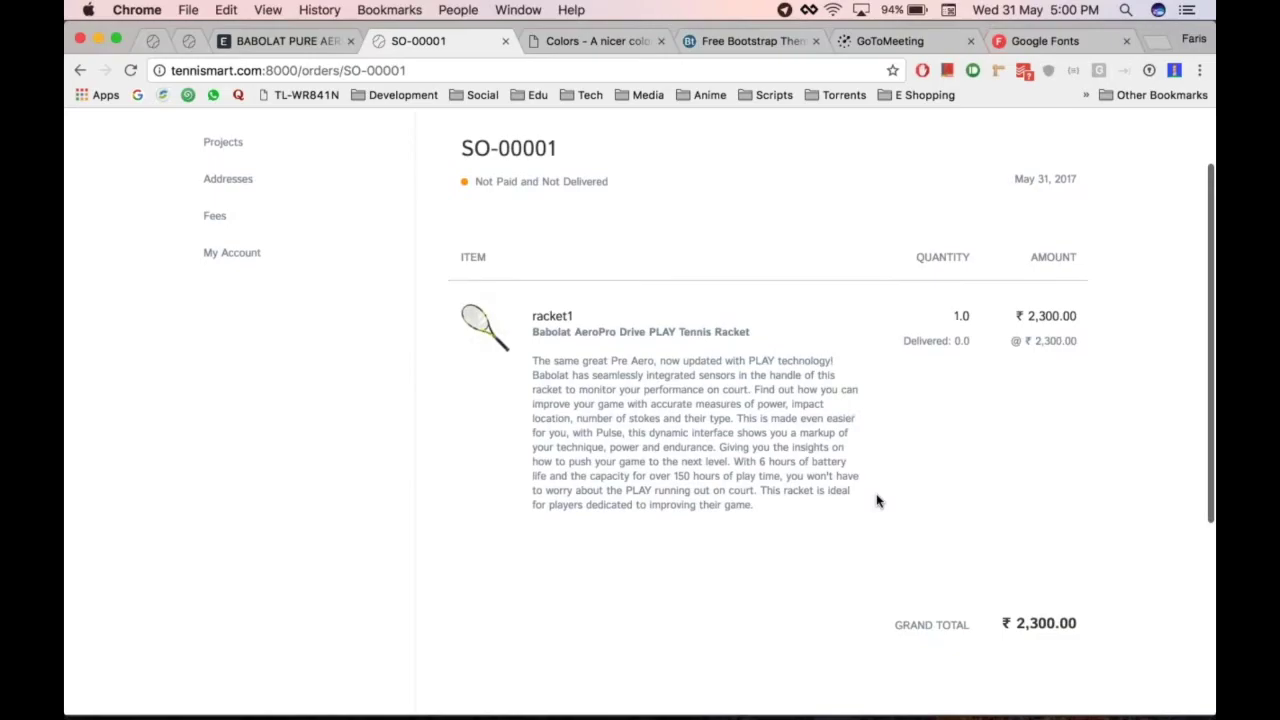
pyautogui.scroll(2, 852, 322)
pyautogui.scroll(-5, 852, 322)
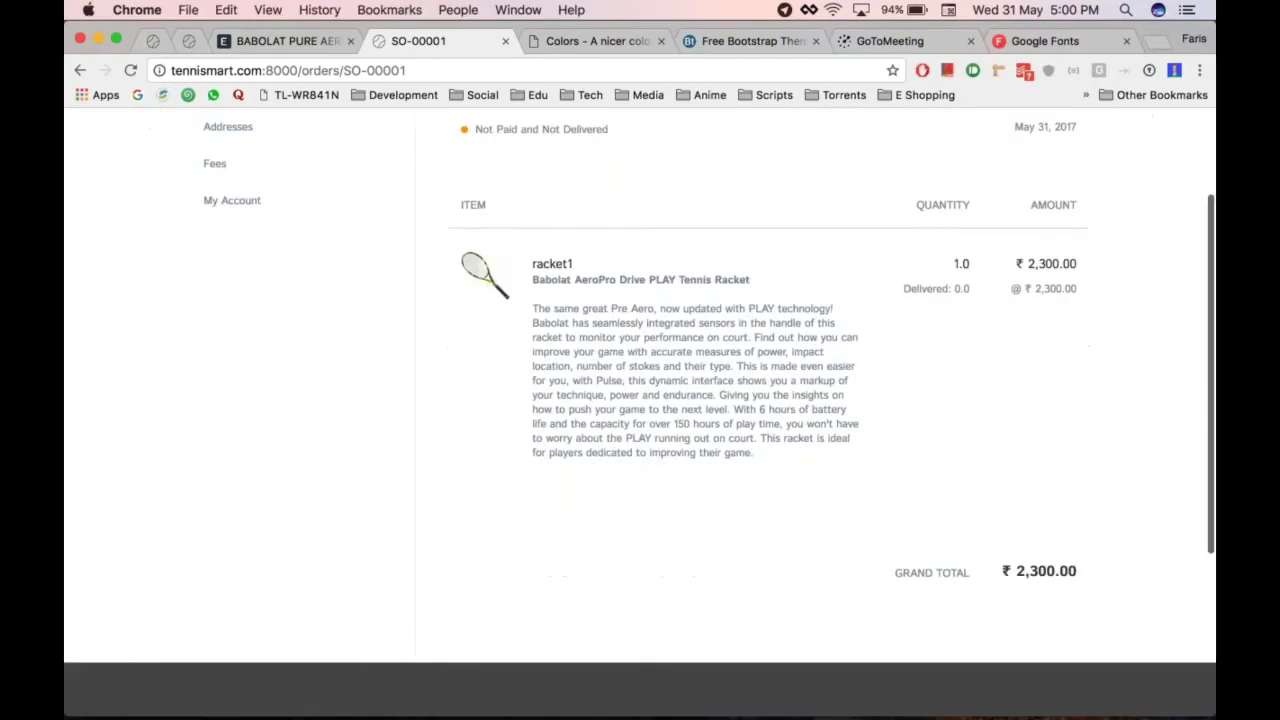
pyautogui.scroll(-2, 640, 409)
pyautogui.scroll(4, 640, 409)
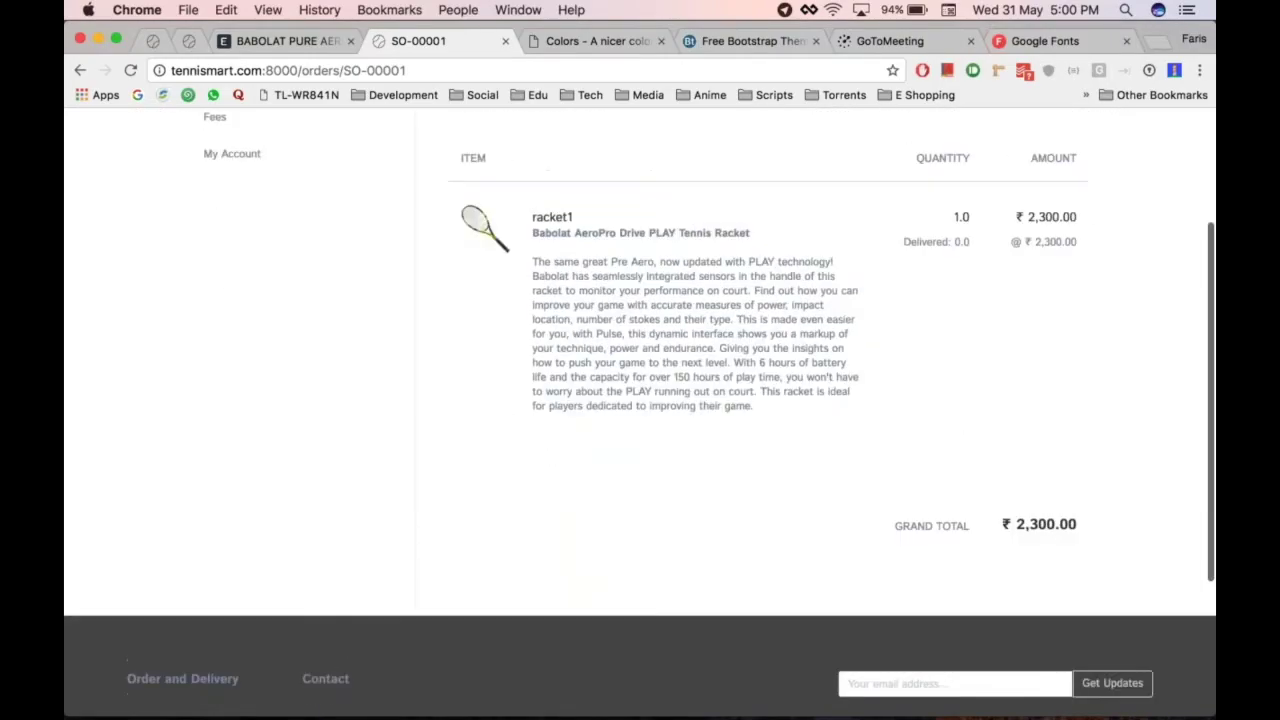
pyautogui.scroll(-3, 640, 409)
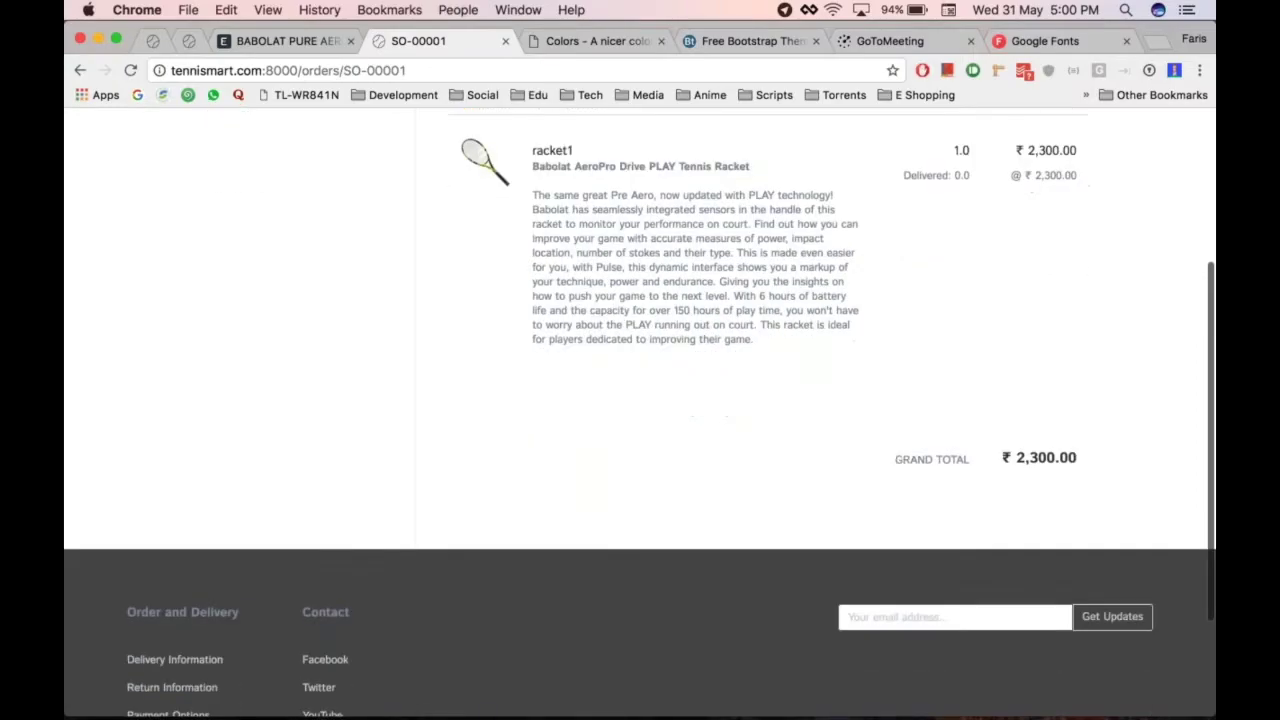
pyautogui.scroll(5, 640, 409)
pyautogui.scroll(-6, 860, 509)
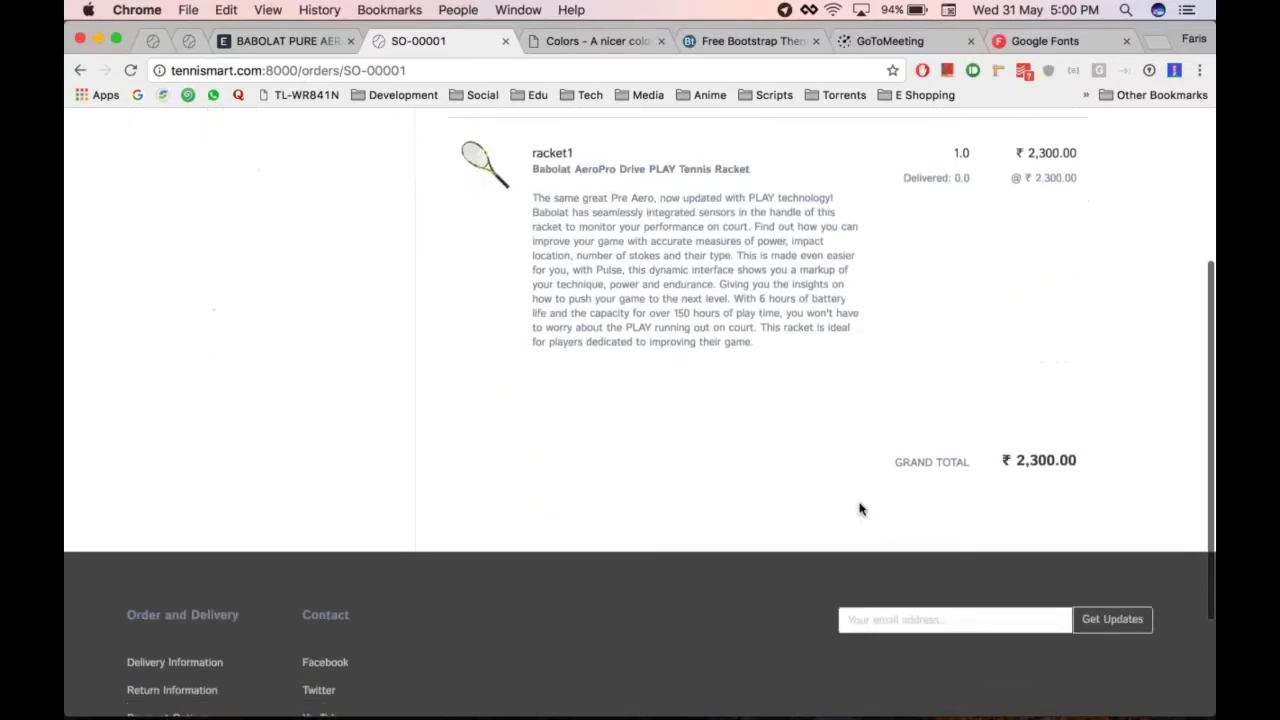
pyautogui.scroll(6, 851, 376)
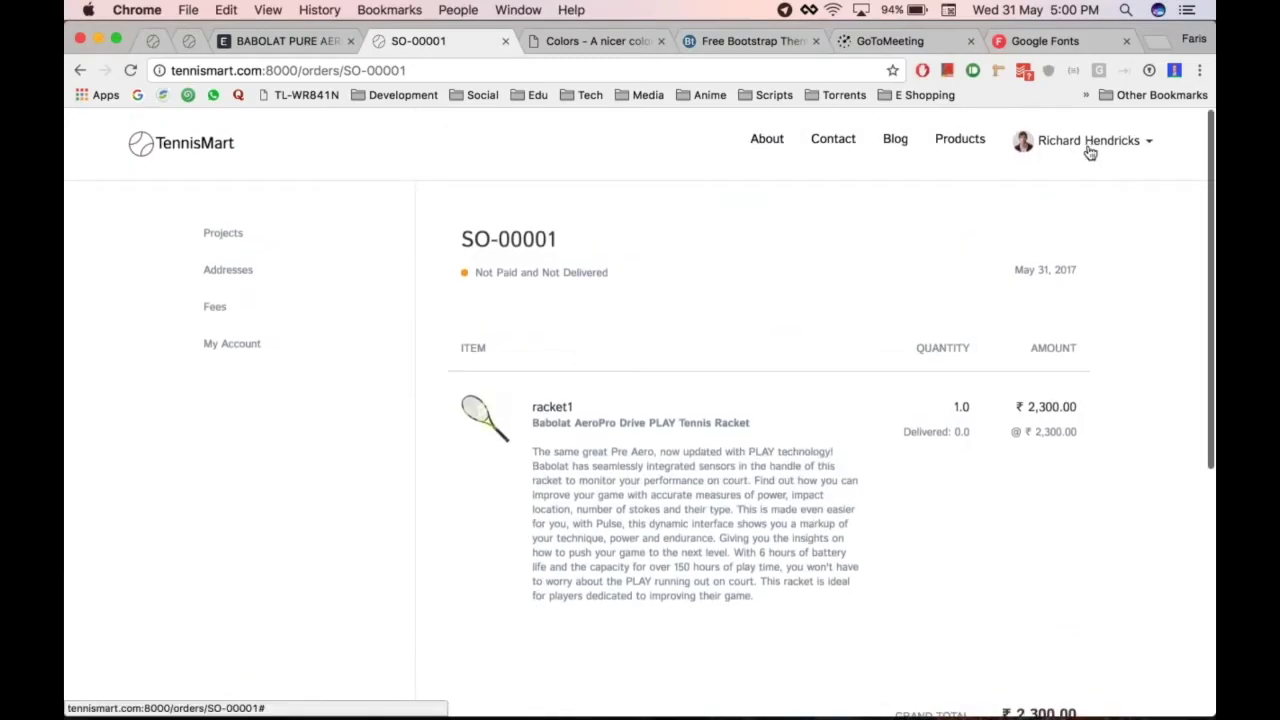
pyautogui.scroll(-5, 865, 368)
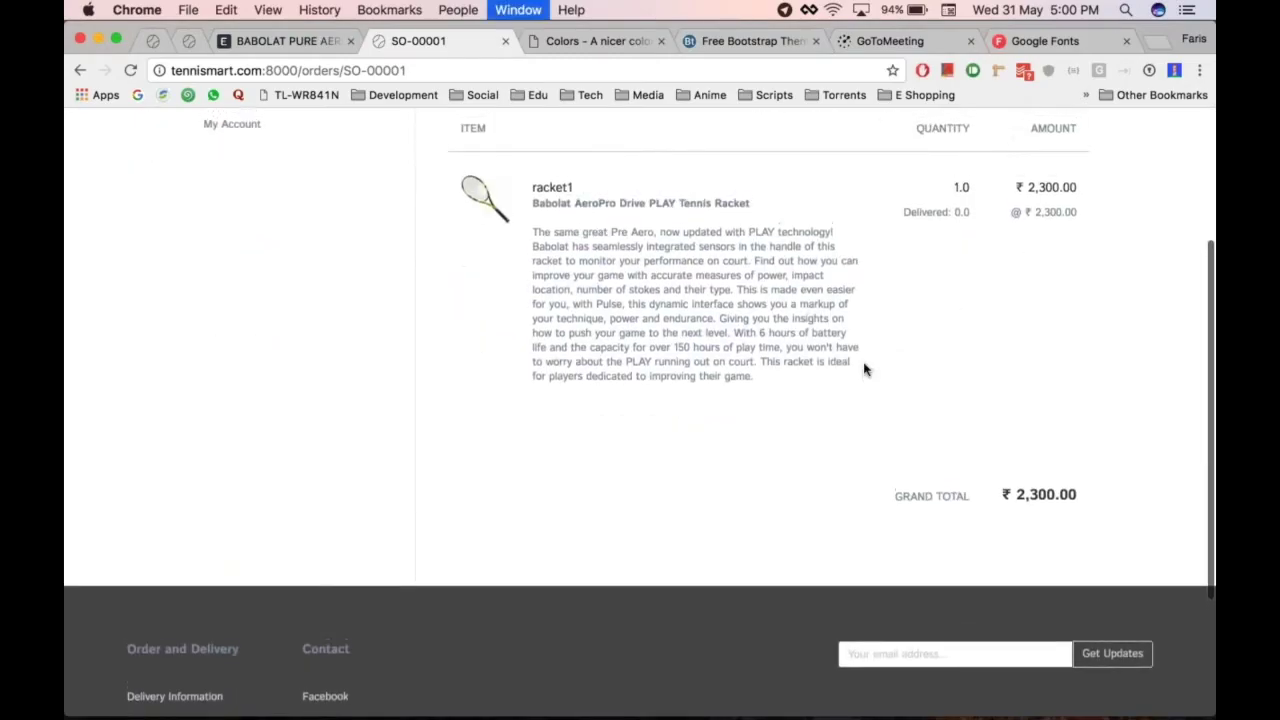
pyautogui.hotkey('ctrl', 'shift', 'Tab')
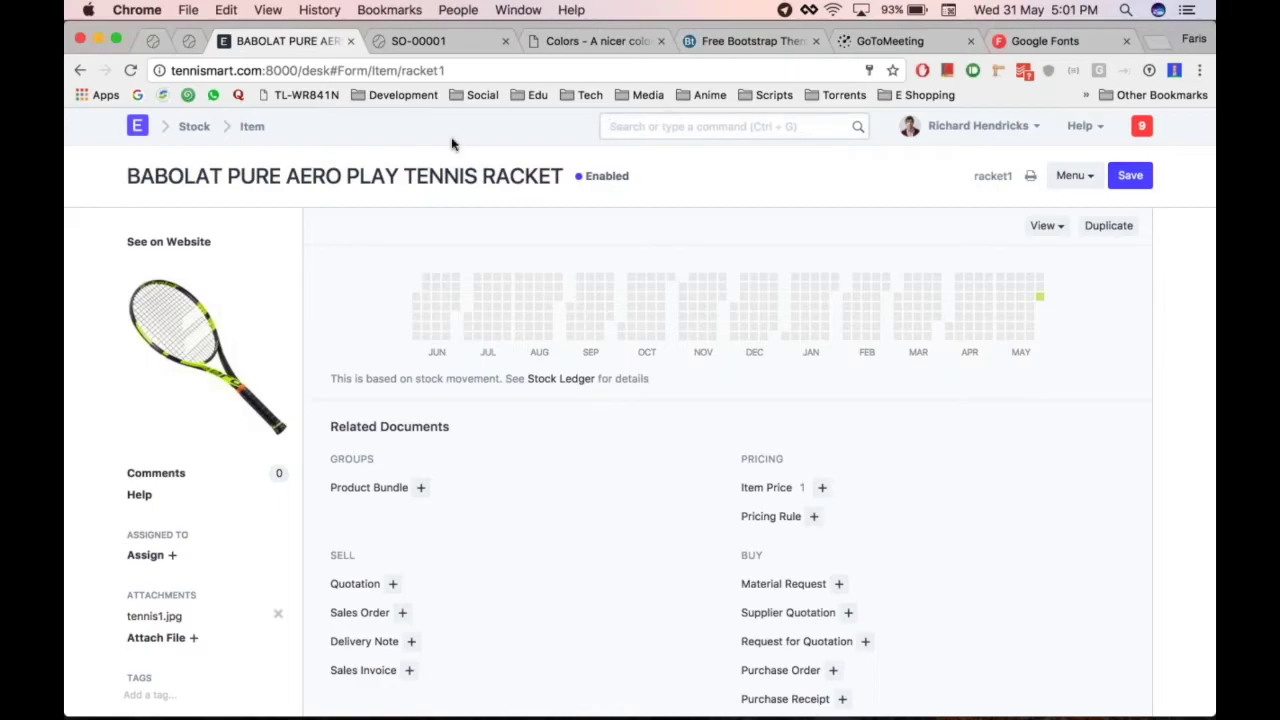
# Open Shopping Cart Settings through the 'shoppin' search
pyautogui.hotkey('ctrl', 'g')
pyautogui.write('shoppin')
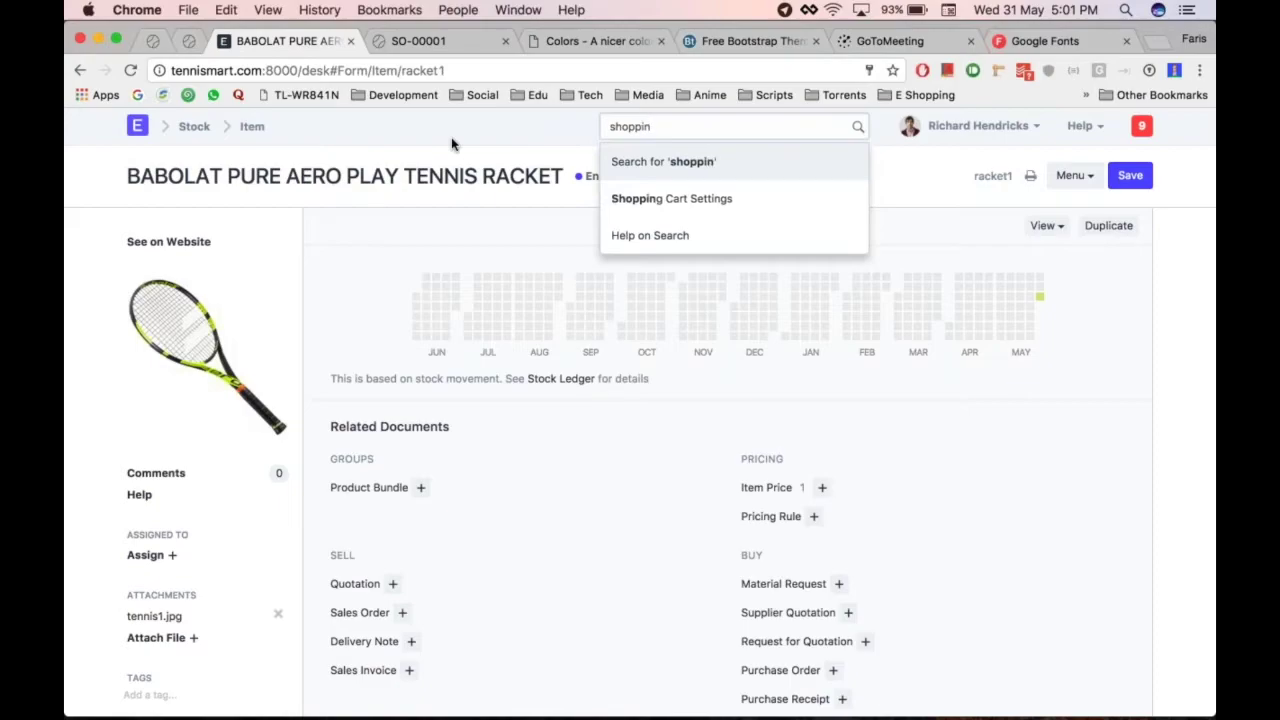
pyautogui.press('Down')
pyautogui.press('Return')
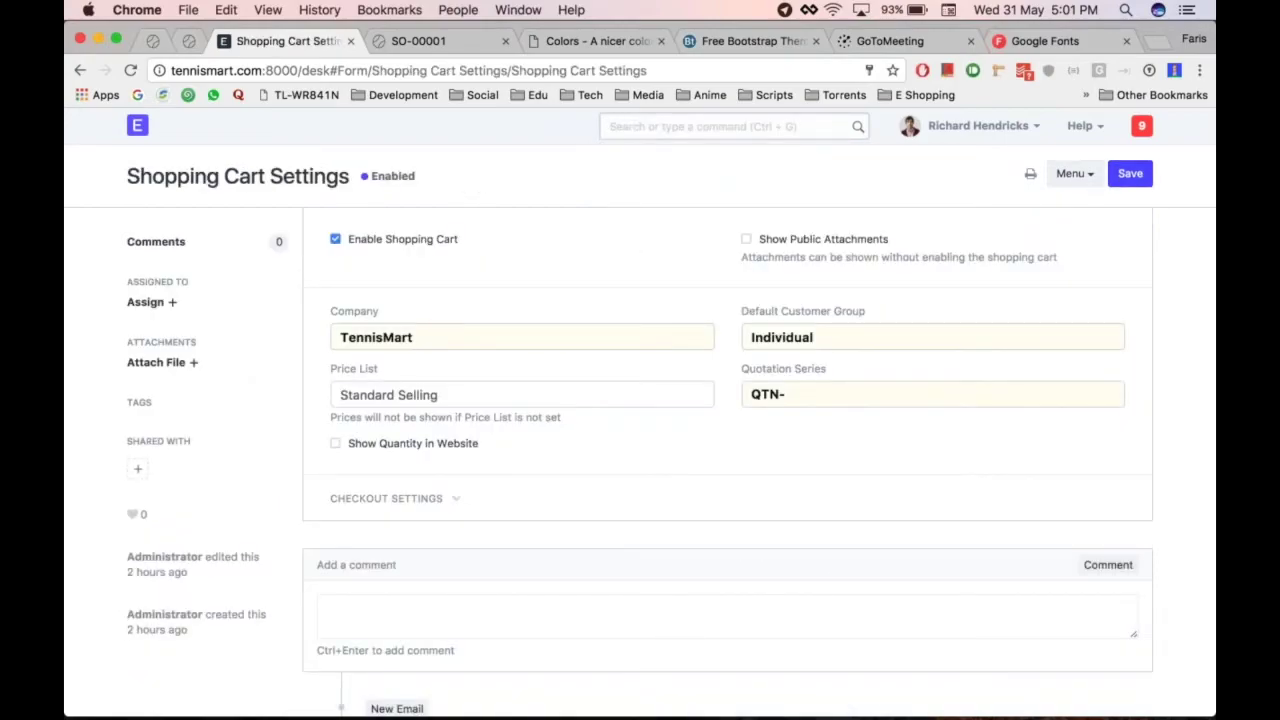
# Enable checkout with Razorpay - INR as payment gateway, save, and return to SO-00001
pyautogui.click(459, 502)
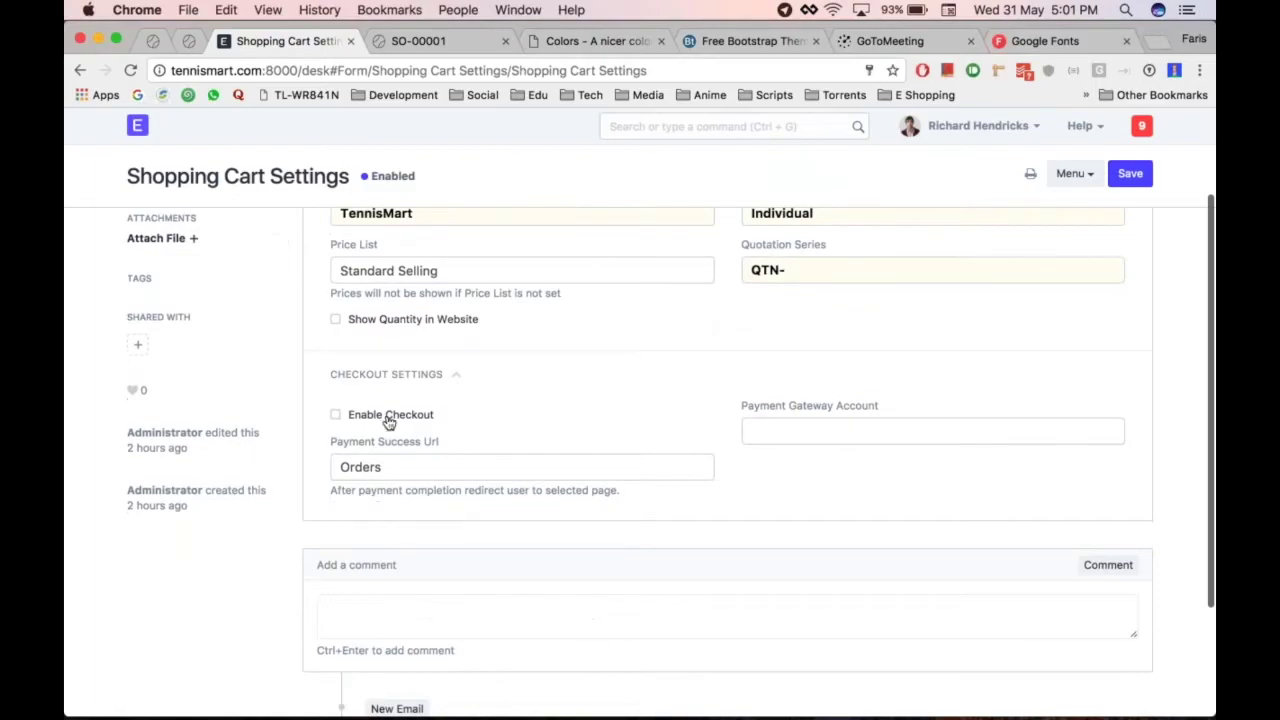
pyautogui.click(389, 418)
pyautogui.click(827, 430)
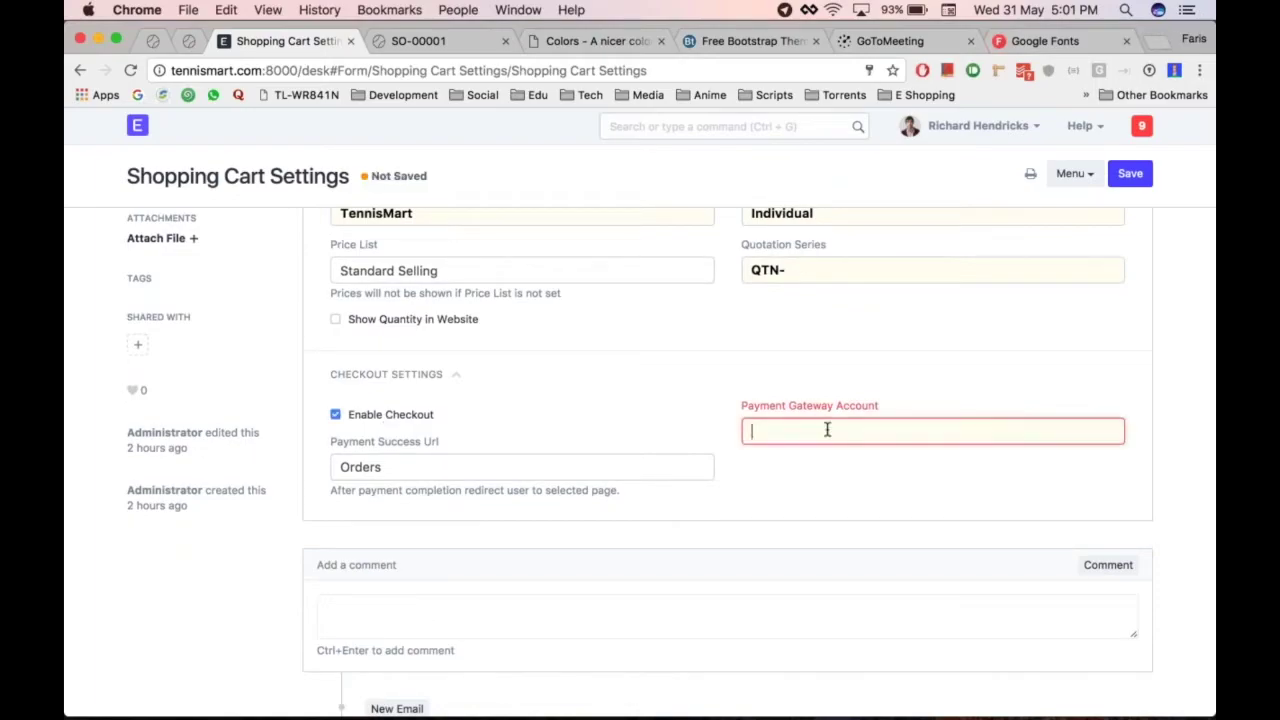
pyautogui.click(820, 466)
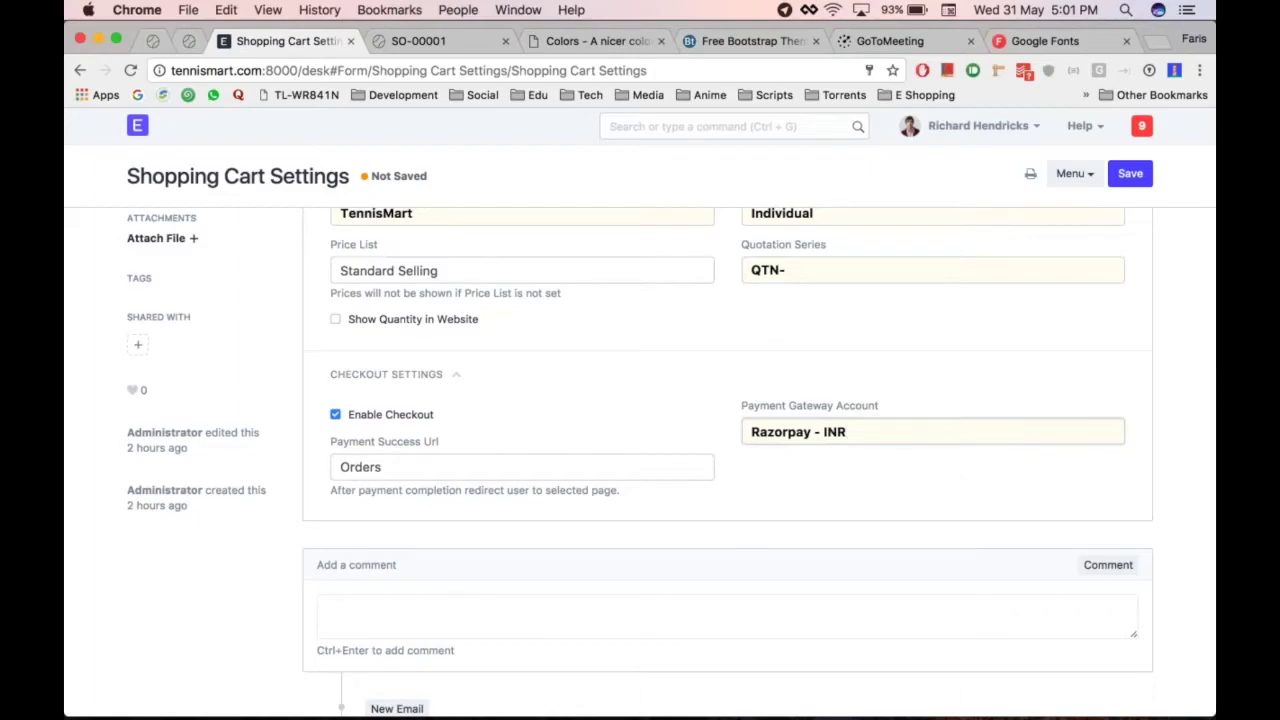
pyautogui.hotkey('ctrl', 's')
pyautogui.press('super+alt+Right')
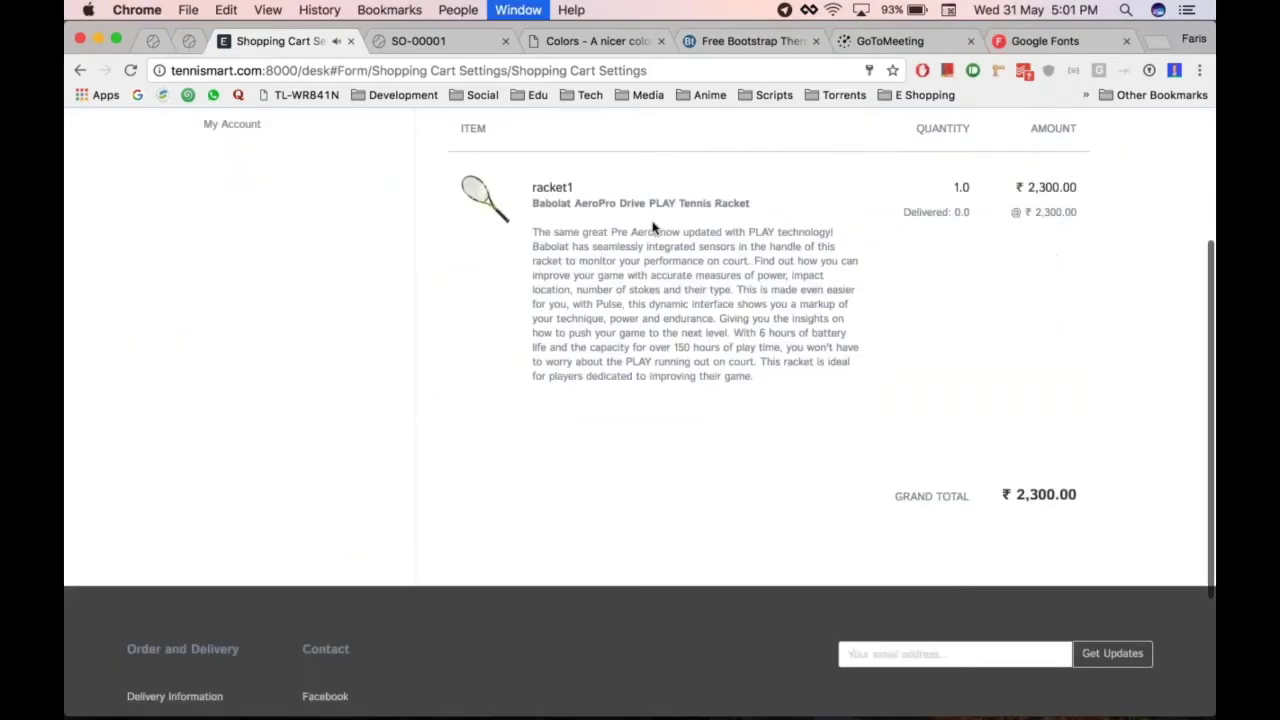
# Browse the store, viewing the Tecnifibre HDX Tour and HEAD Graphene pages, then the full product list
pyautogui.scroll(3, 640, 400)
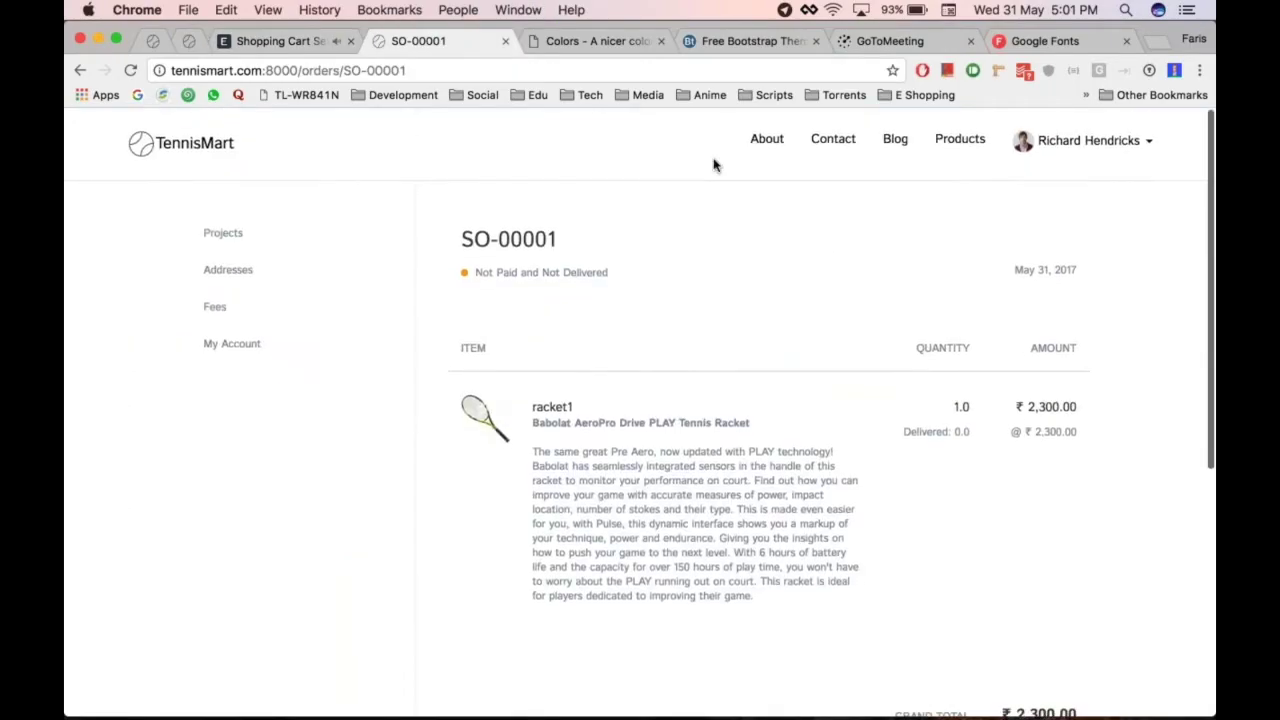
pyautogui.click(962, 142)
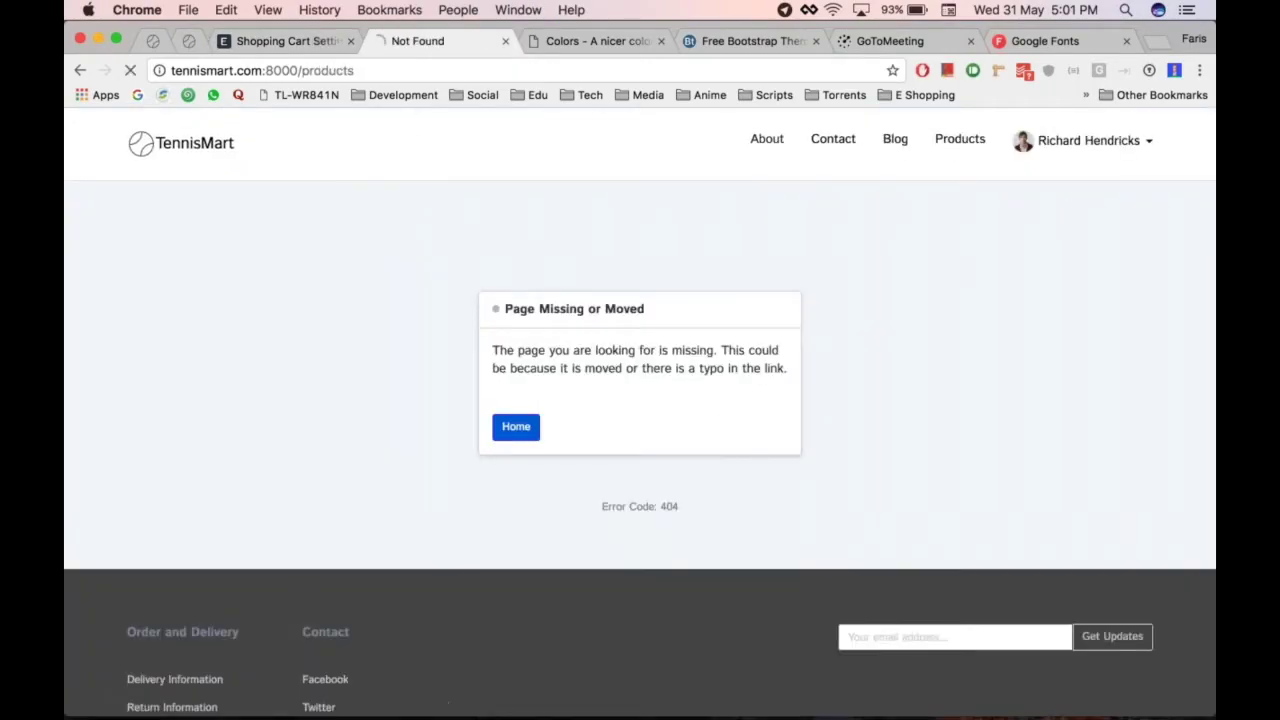
pyautogui.click(766, 139)
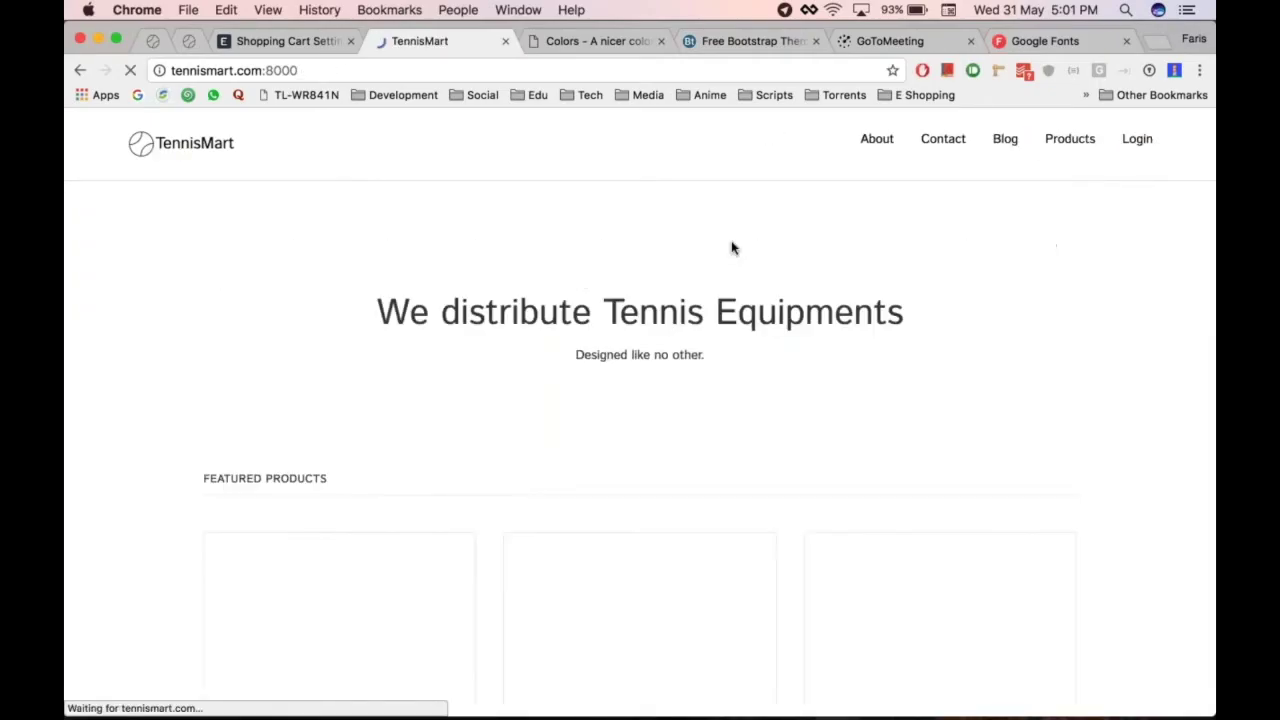
pyautogui.scroll(-3, 731, 246)
pyautogui.scroll(-2, 671, 466)
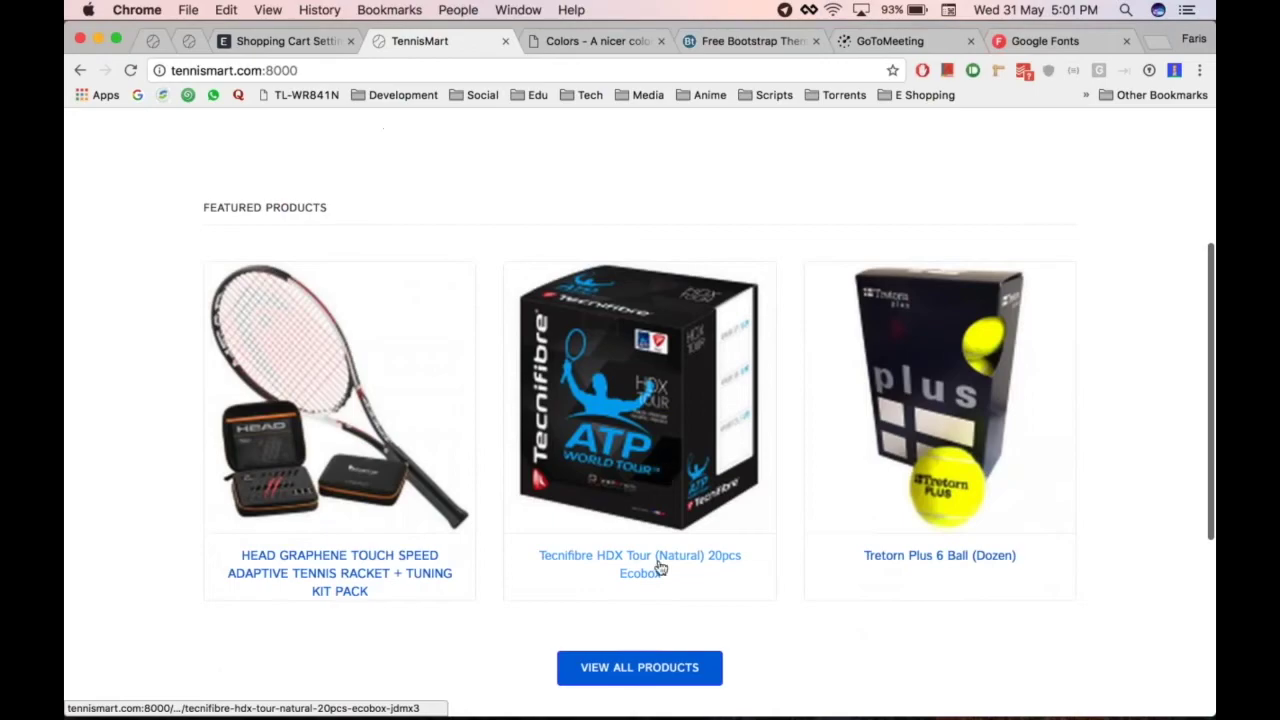
pyautogui.click(676, 380)
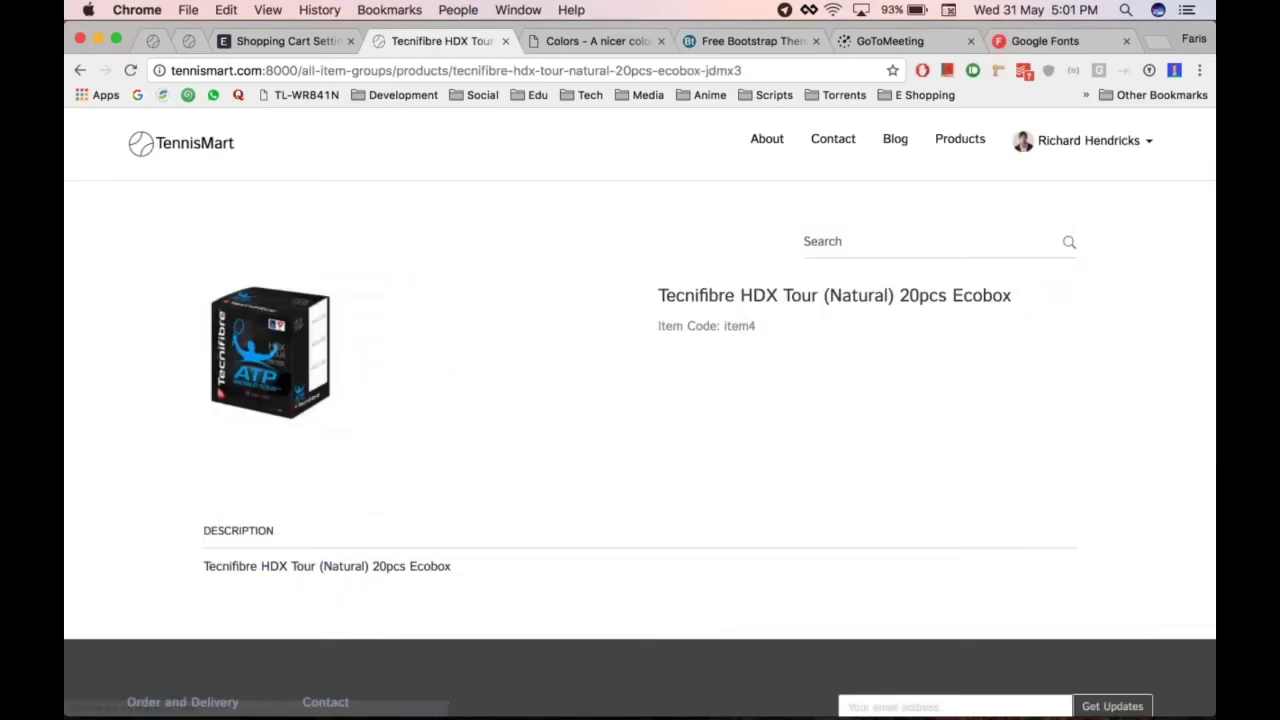
pyautogui.hscroll(-5, 305, 425)
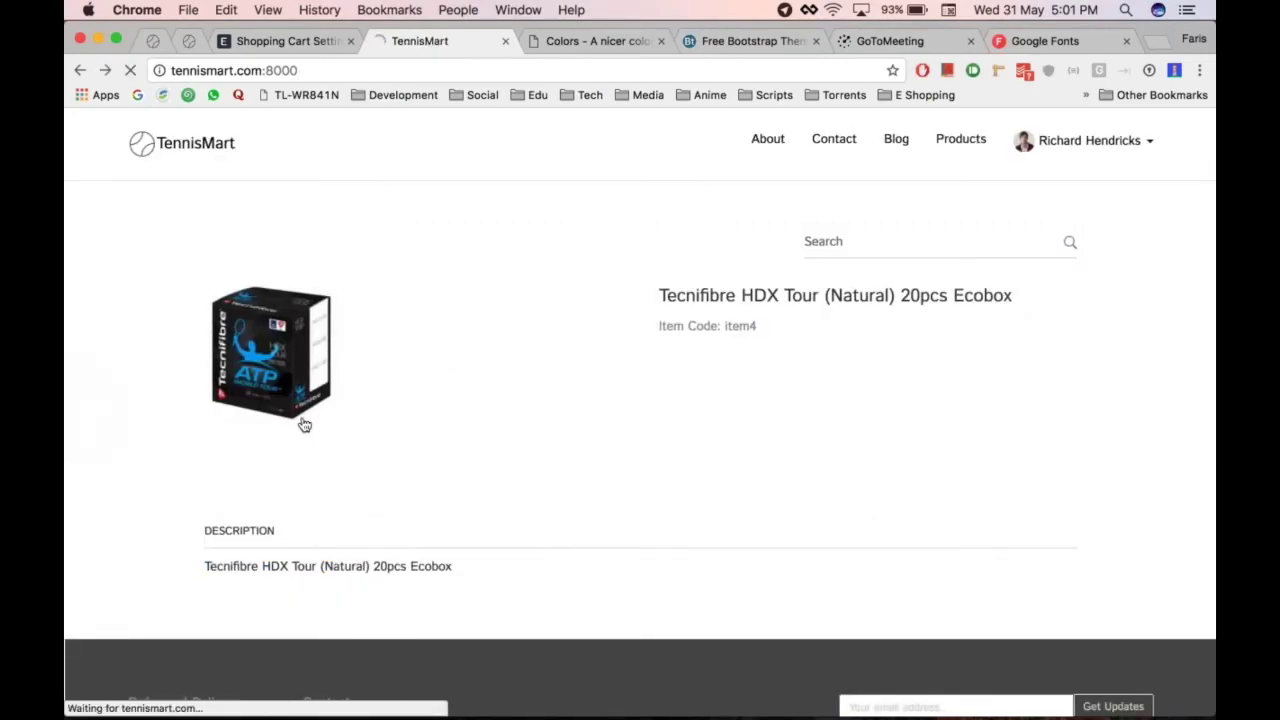
pyautogui.click(305, 425)
pyautogui.hscroll(-5, 808, 452)
pyautogui.click(652, 669)
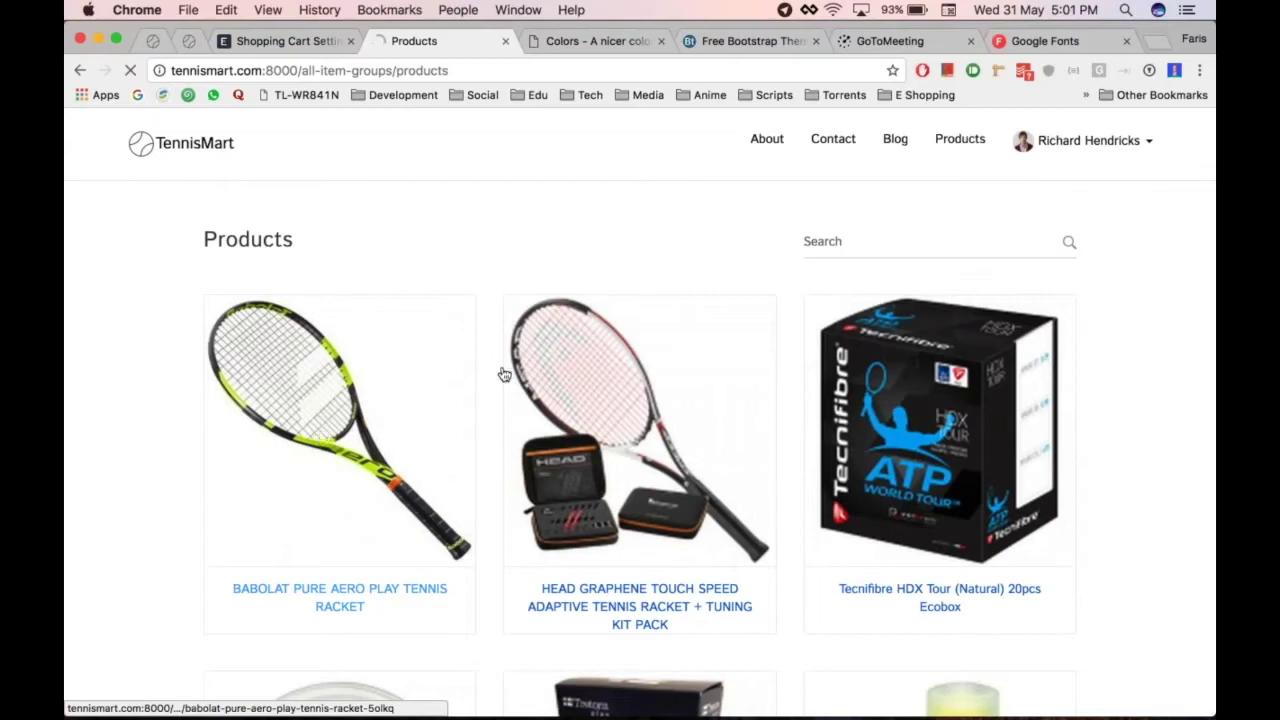
# Add the Babolat Pure Aero Play racket to the cart and proceed to checkout
pyautogui.click(504, 374)
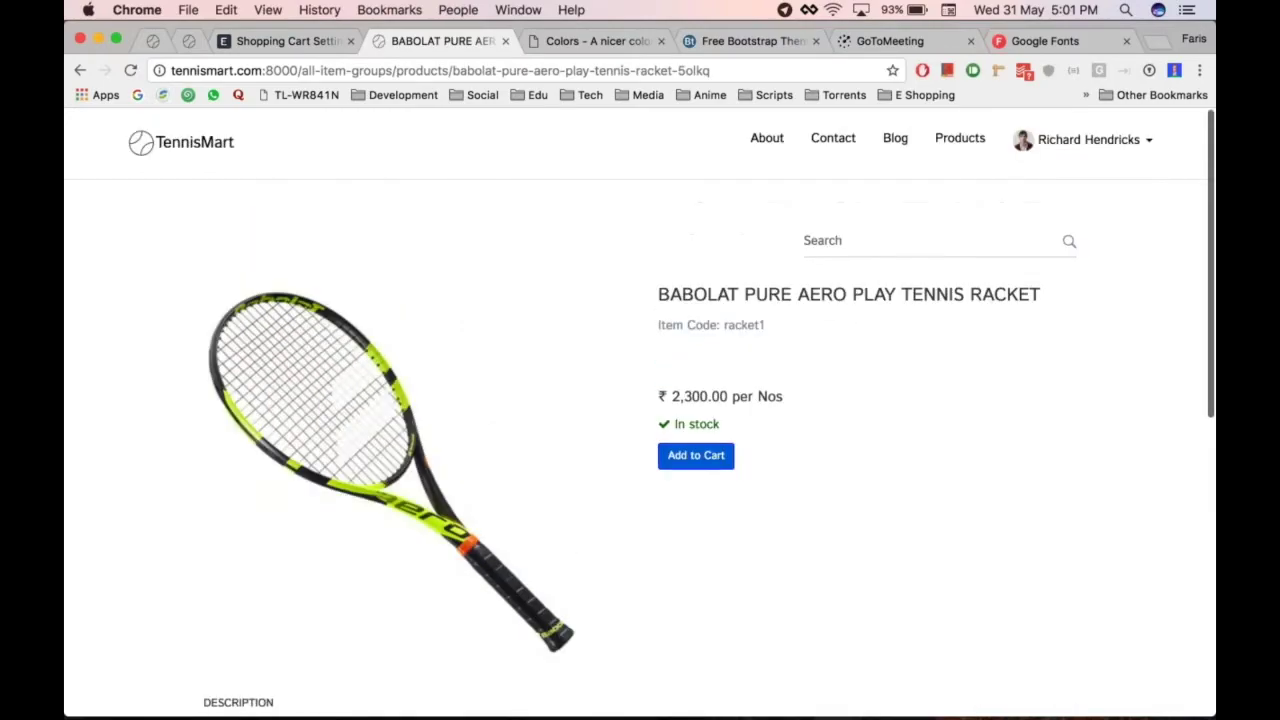
pyautogui.click(709, 456)
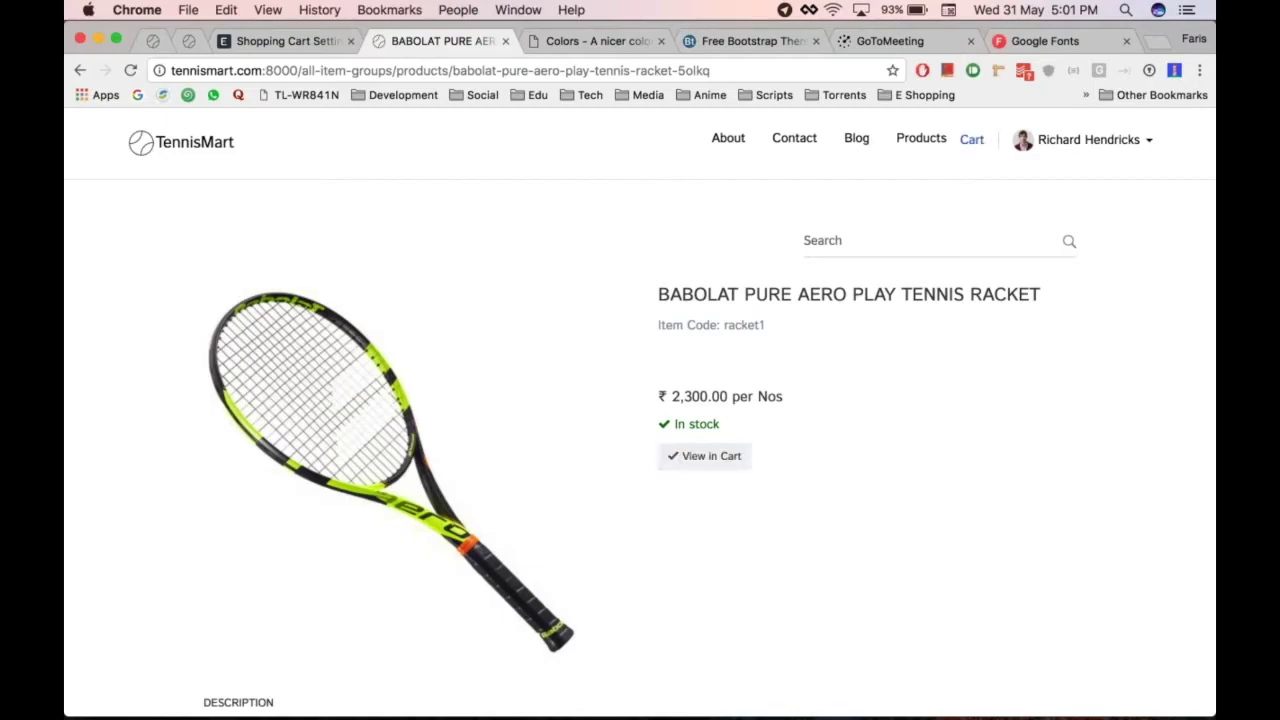
pyautogui.moveTo(972, 148)
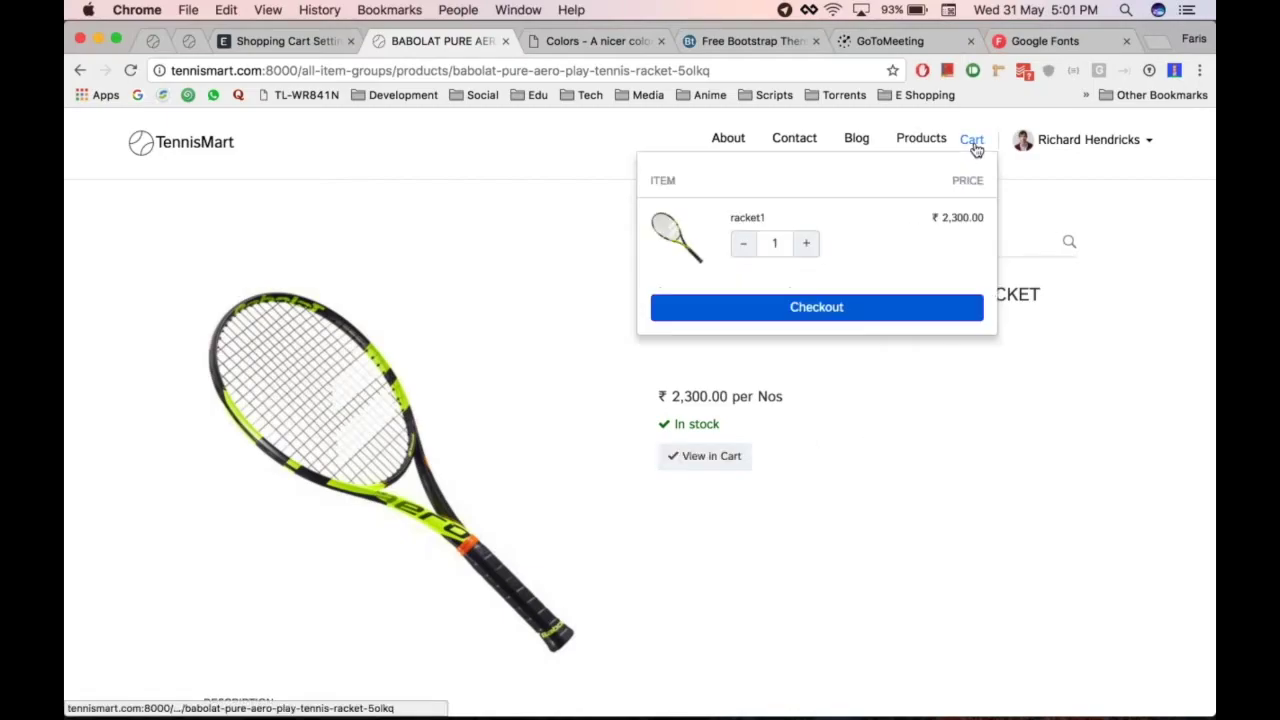
pyautogui.click(823, 317)
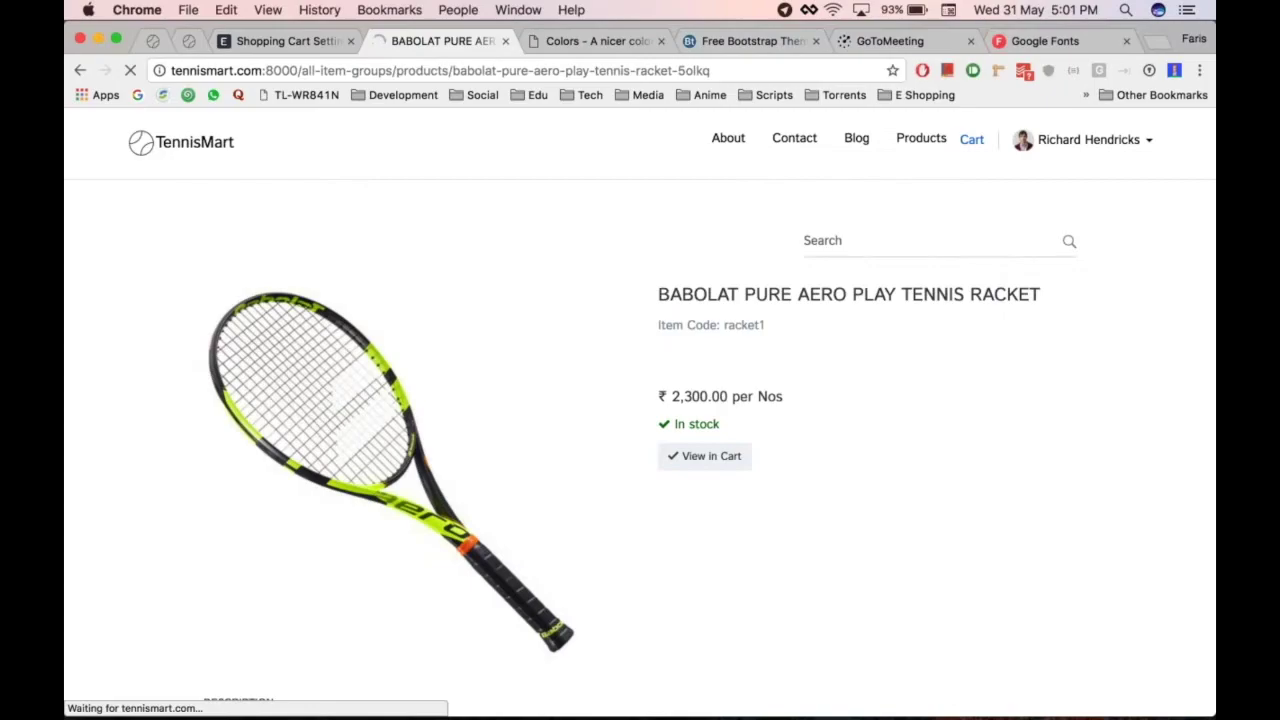
pyautogui.scroll(-2, 868, 471)
pyautogui.scroll(-5, 867, 471)
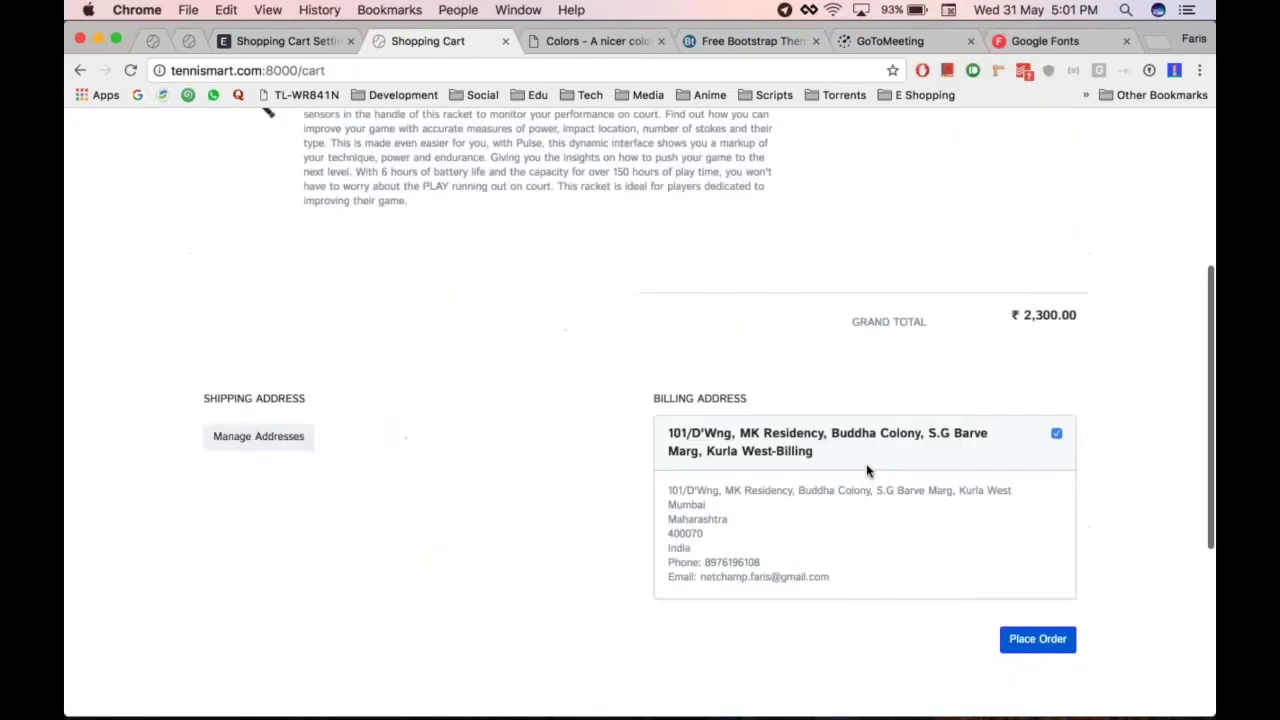
# Place the racket order as SO-00002 and start paying its ₹2,300.00 total
pyautogui.click(1037, 621)
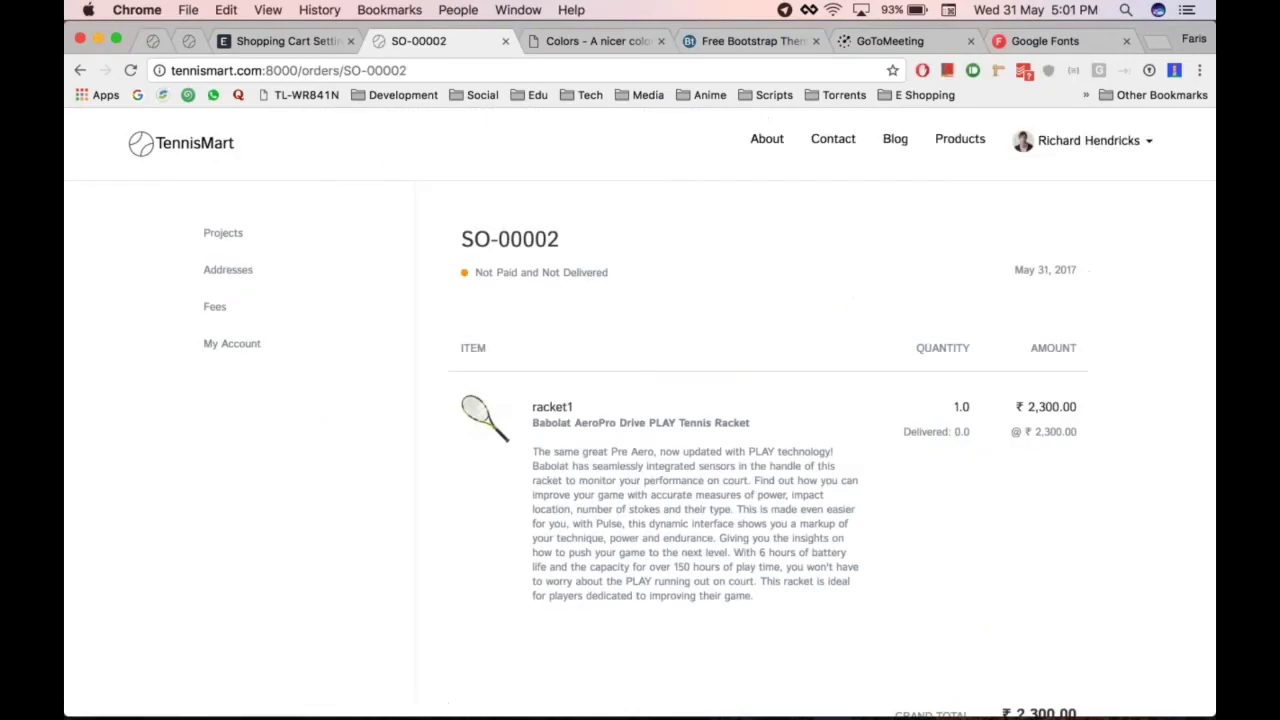
pyautogui.scroll(-5, 888, 367)
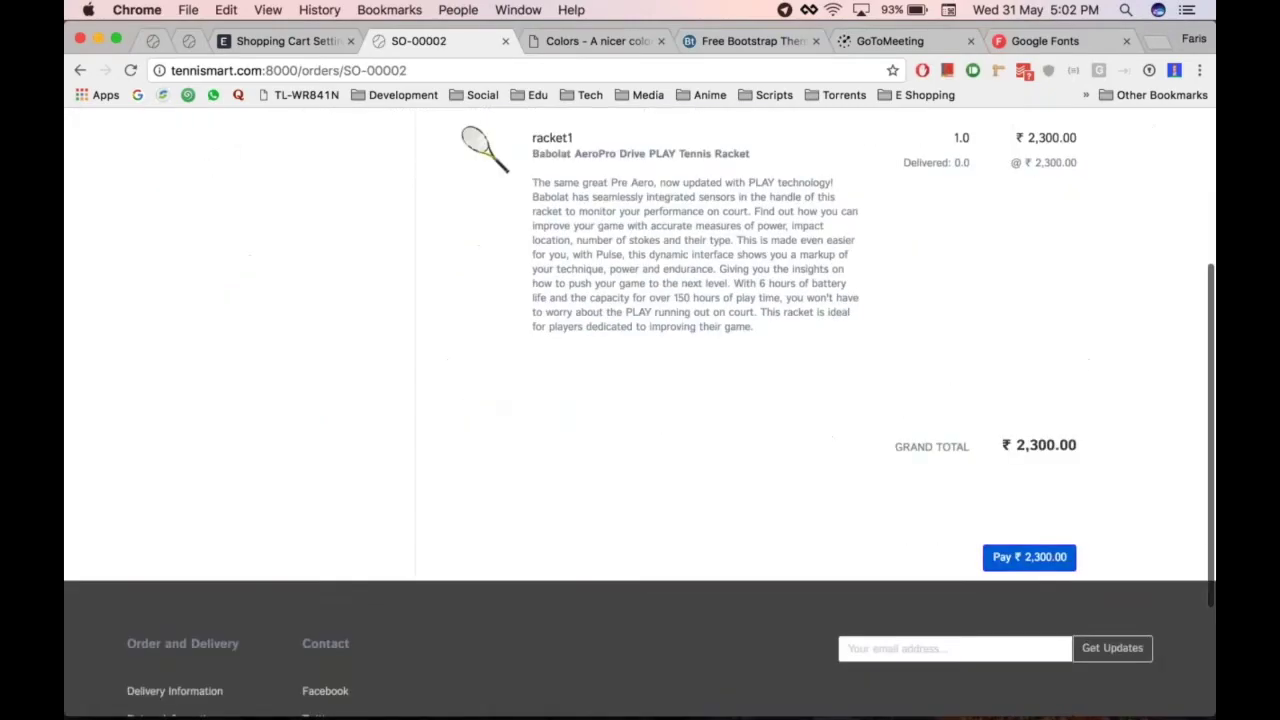
pyautogui.scroll(-1, 1063, 545)
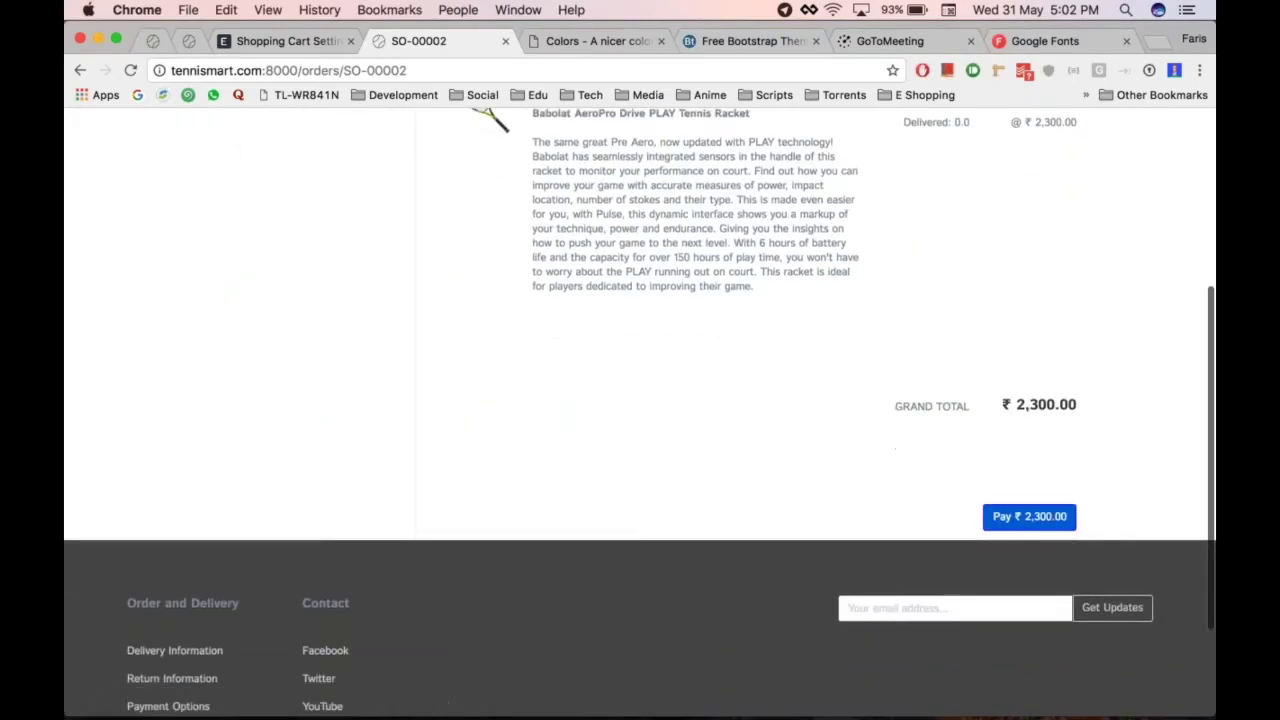
pyautogui.click(1043, 518)
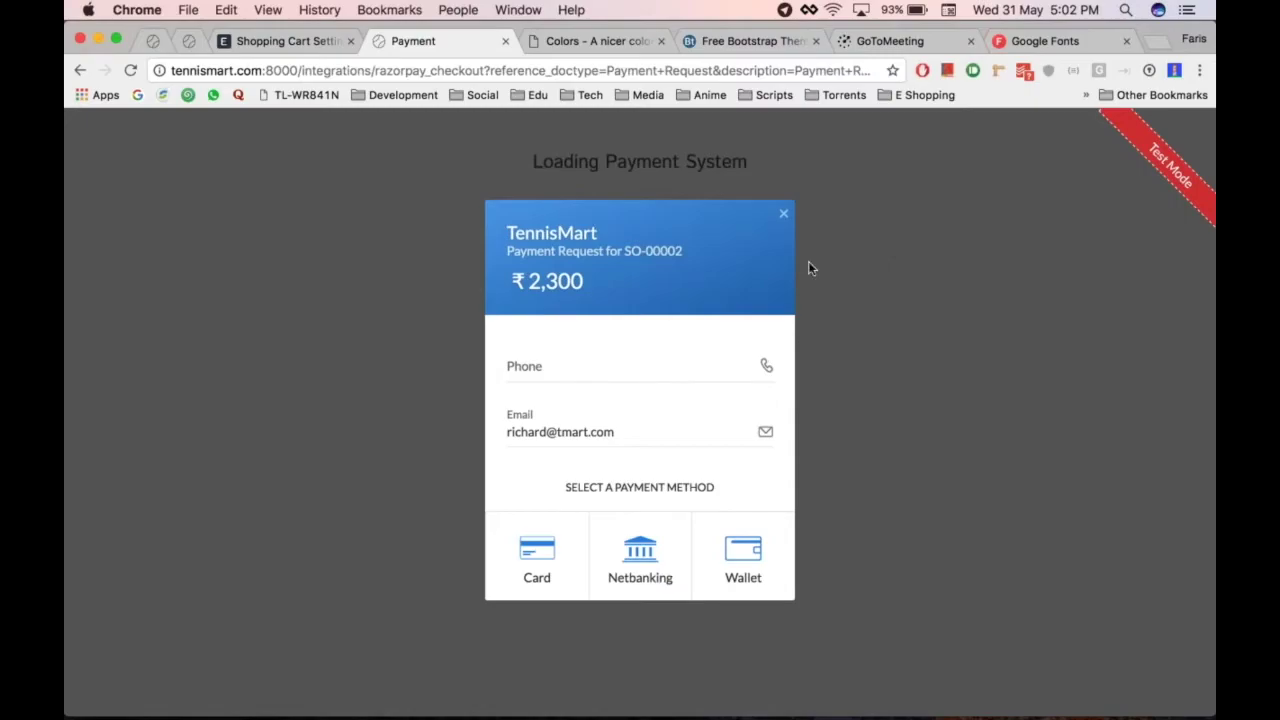
# Enter and then clear a phone number in the Razorpay test checkout, and close the payment tab
pyautogui.click(593, 366)
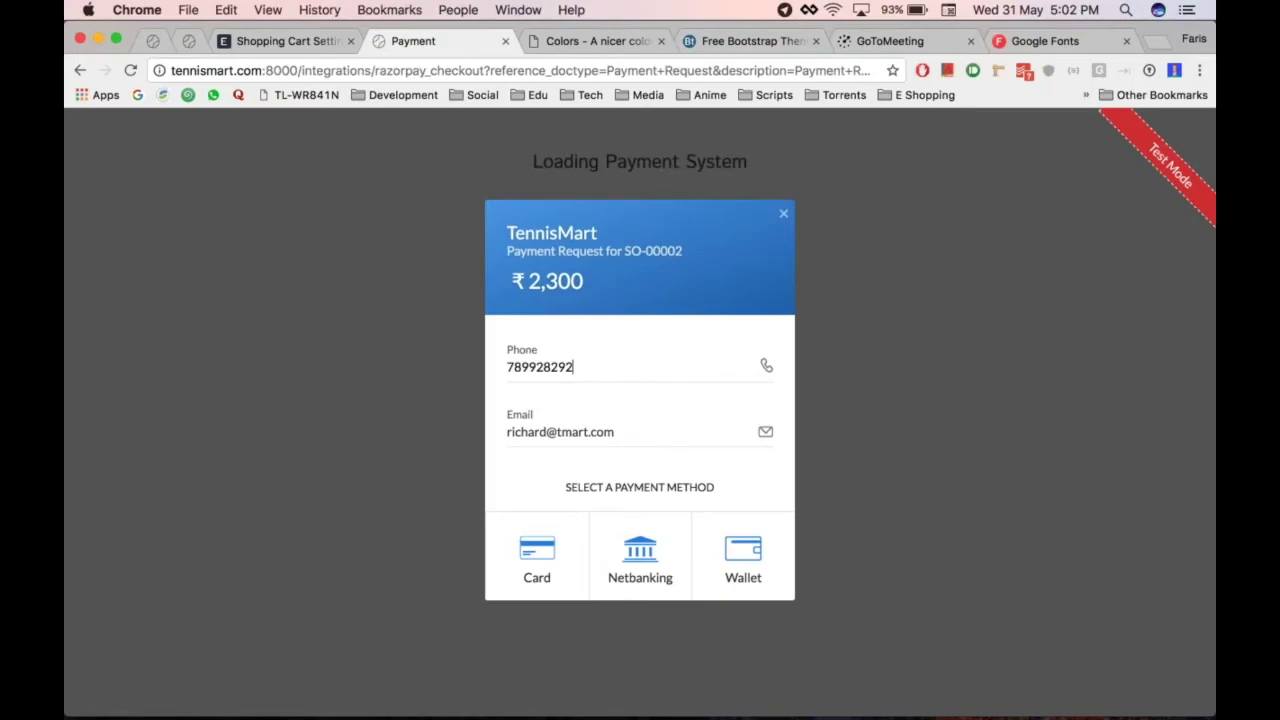
pyautogui.press('super+a')
pyautogui.press('BackSpace')
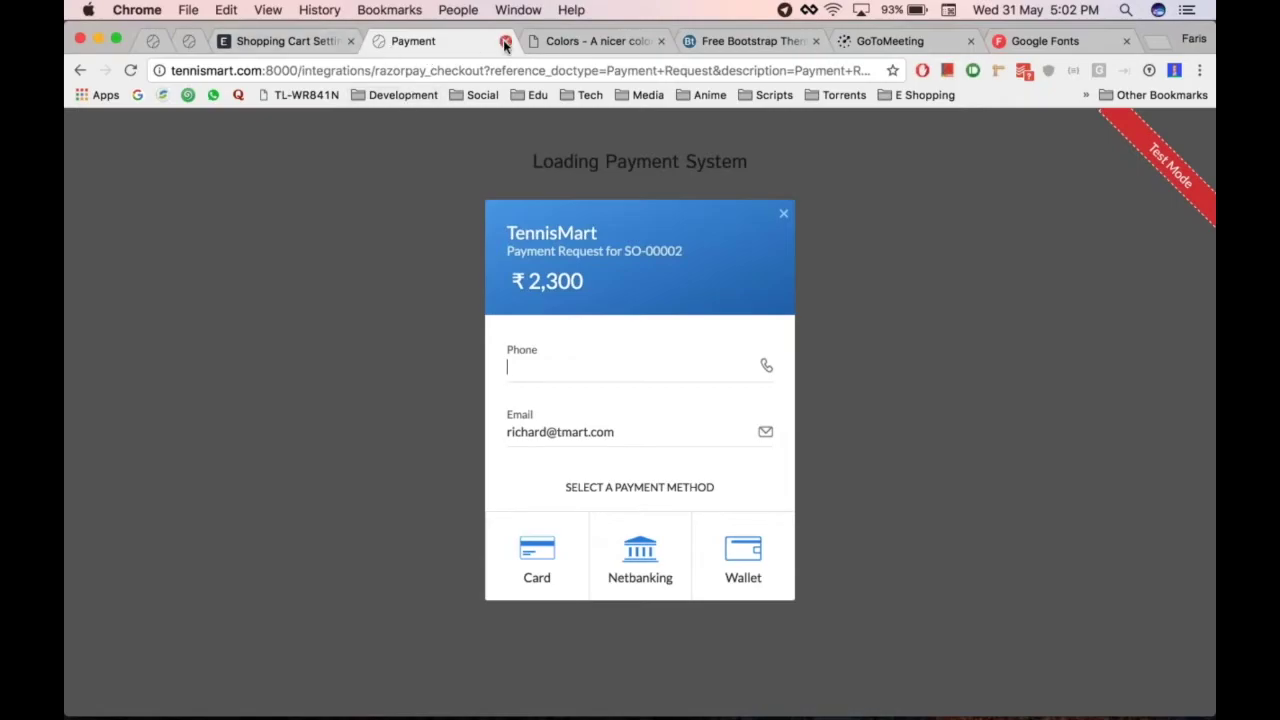
pyautogui.click(505, 43)
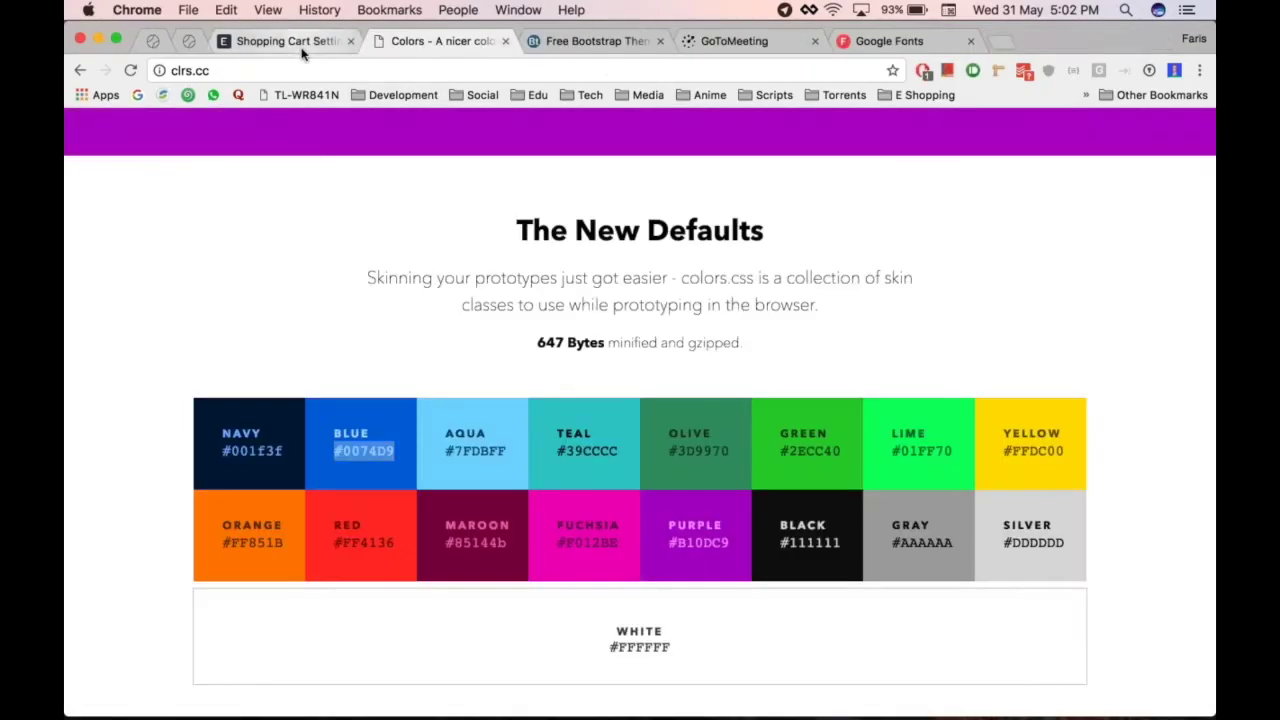
# View the live TennisMart site via the user menu's View Website, then return to the desk's Website module
pyautogui.hotkey('ctrl', 'shift', 'Tab')
pyautogui.click(975, 126)
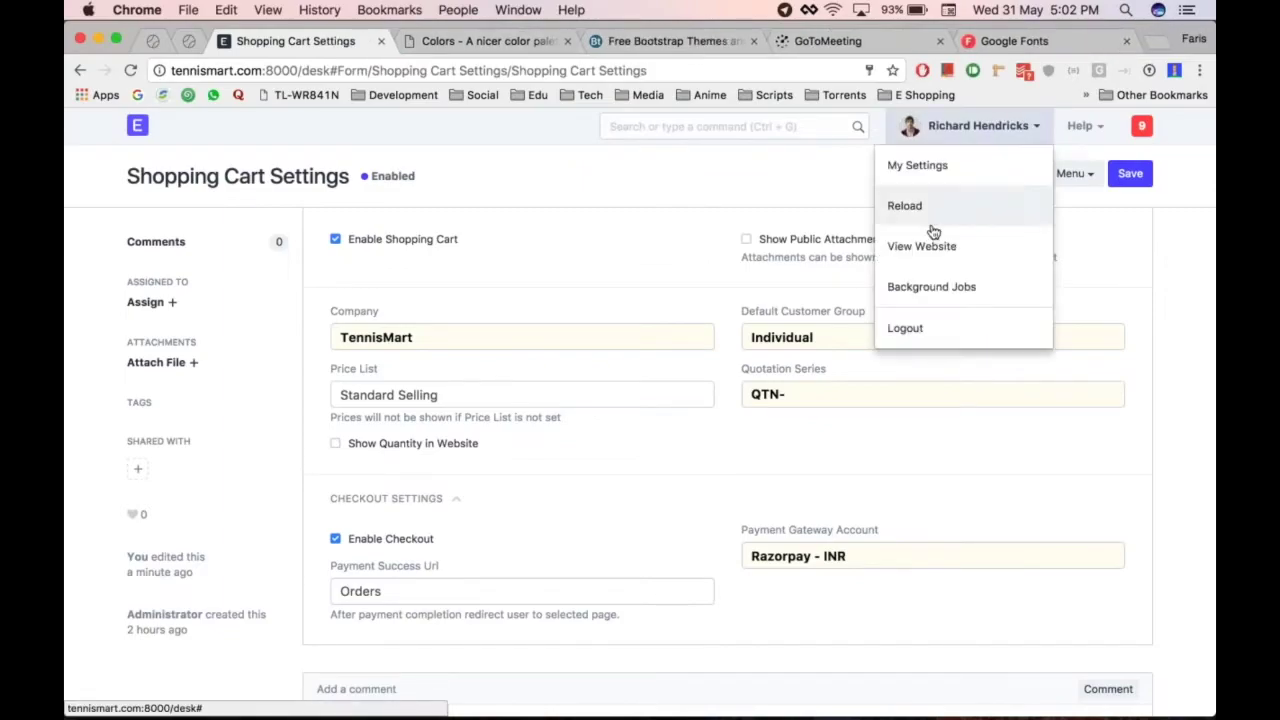
pyautogui.click(921, 246)
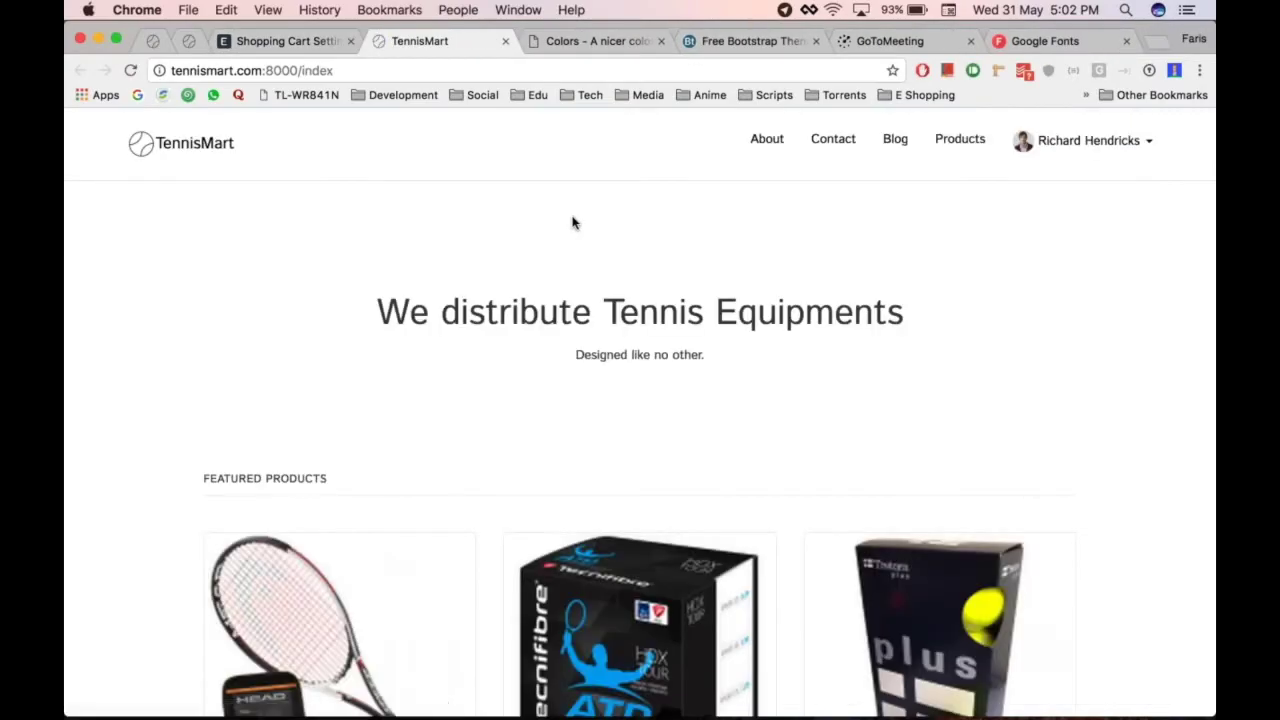
pyautogui.scroll(-10, 835, 390)
pyautogui.scroll(10, 831, 383)
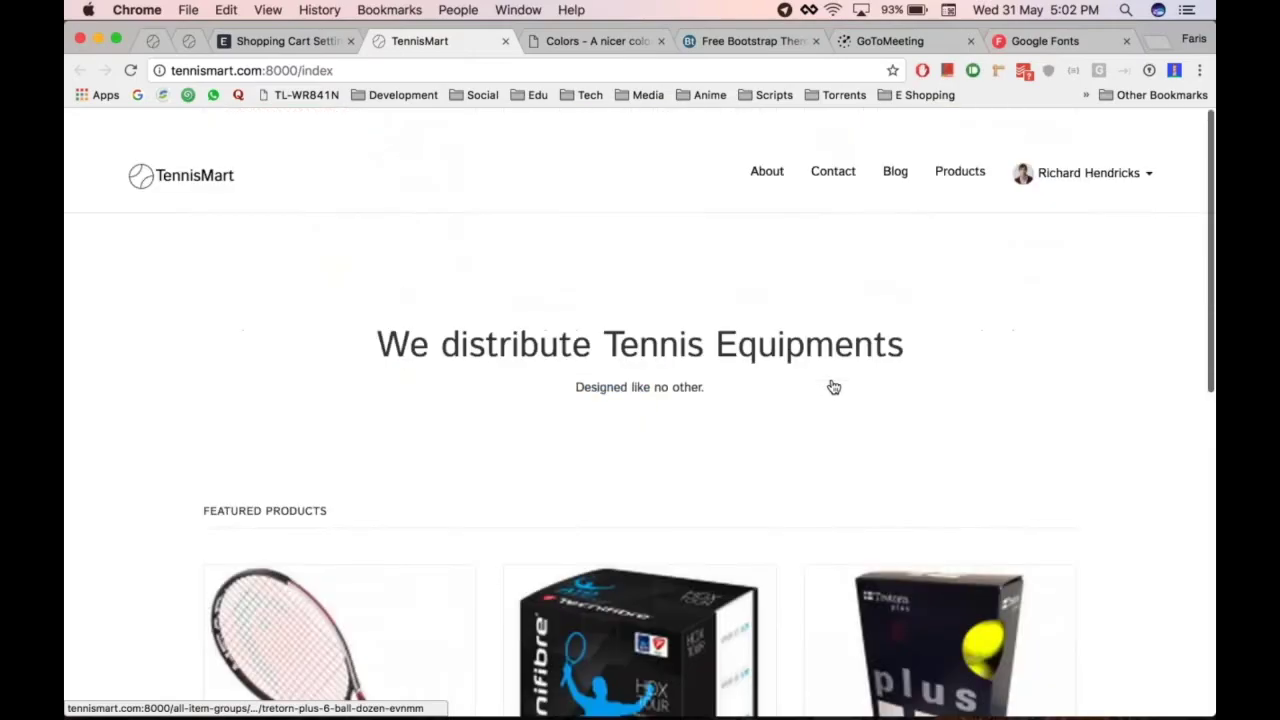
pyautogui.hotkey('ctrl', 'shift', 'Tab')
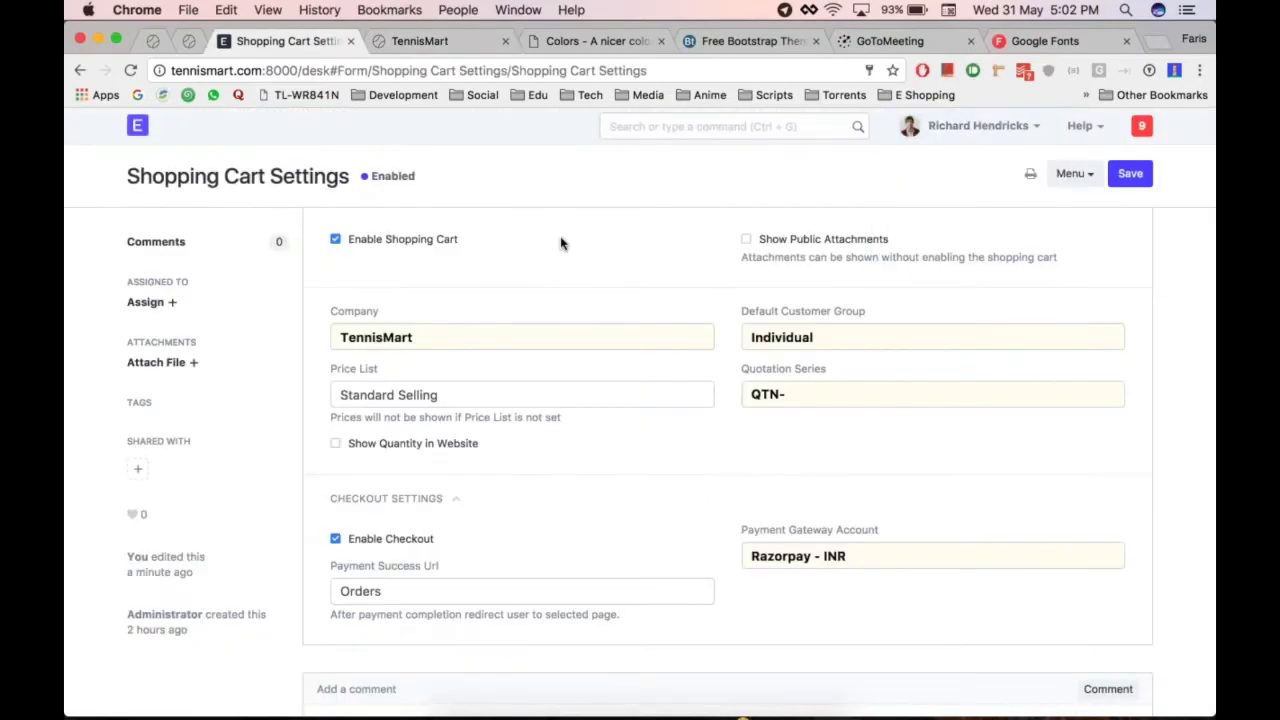
pyautogui.click(138, 125)
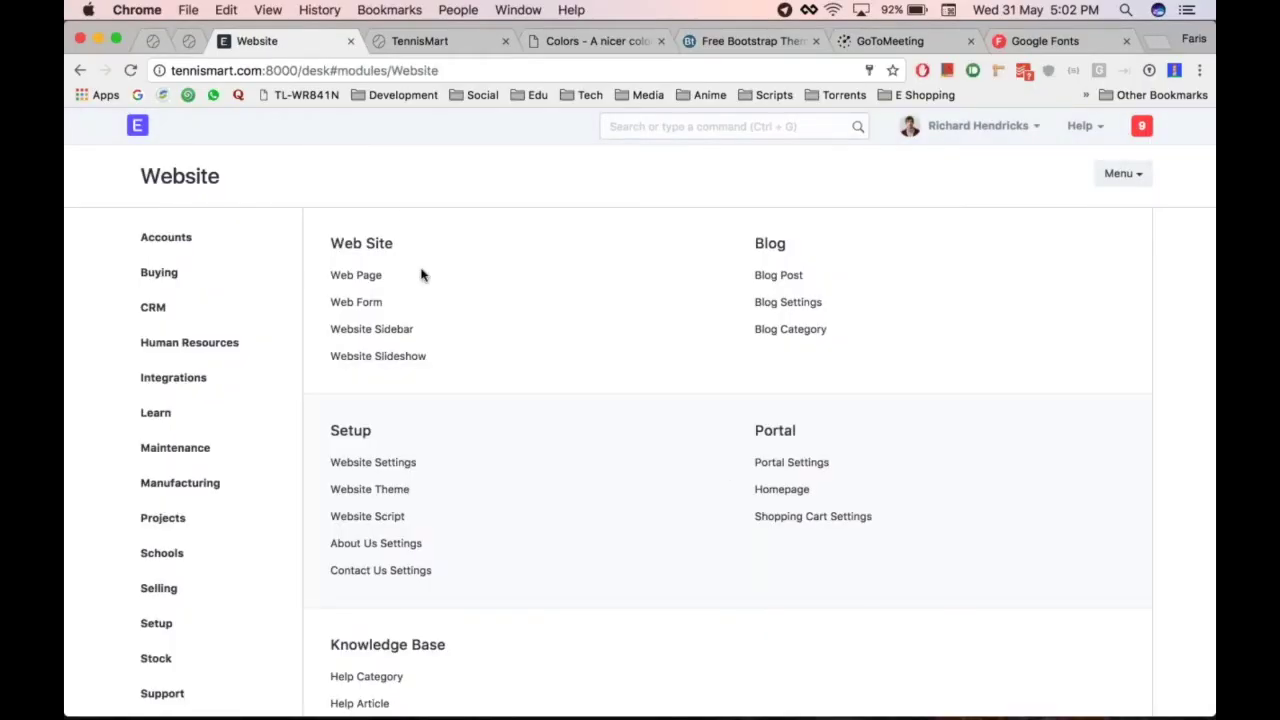
# Create a new Web Page titled 'Privacy Policy', tick Published, and place the cursor in Main Section
pyautogui.click(358, 278)
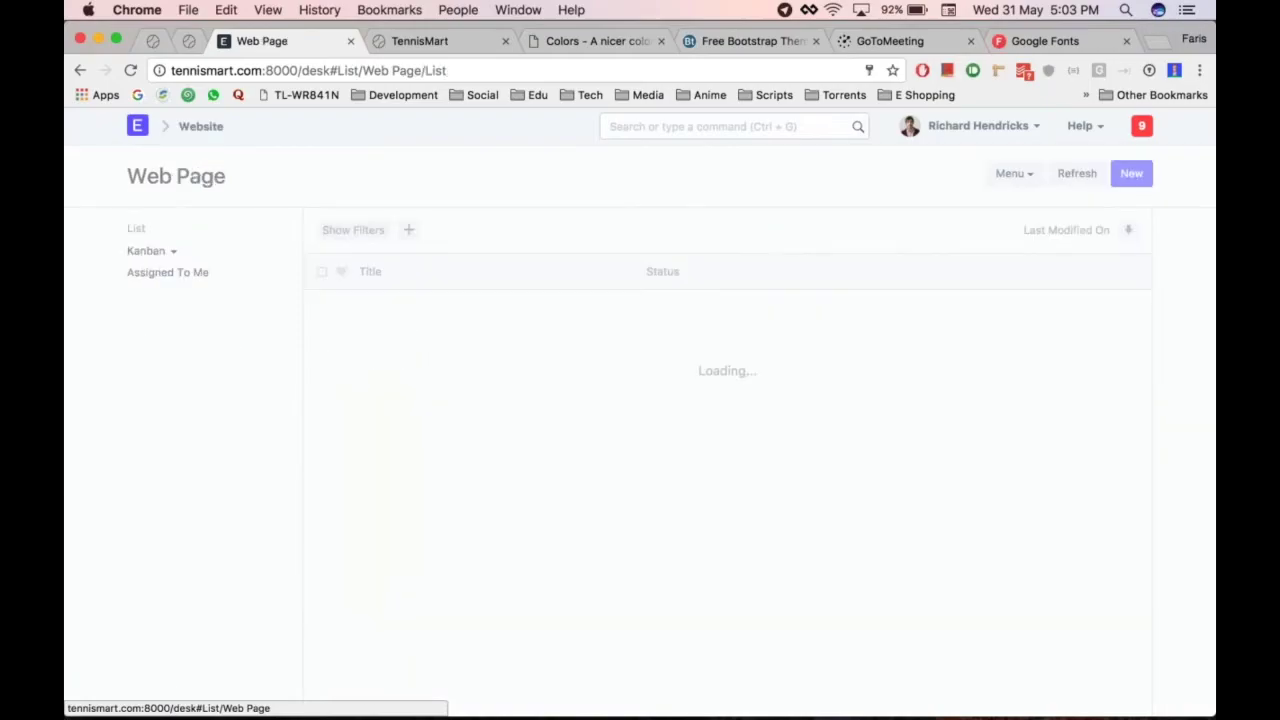
pyautogui.click(739, 474)
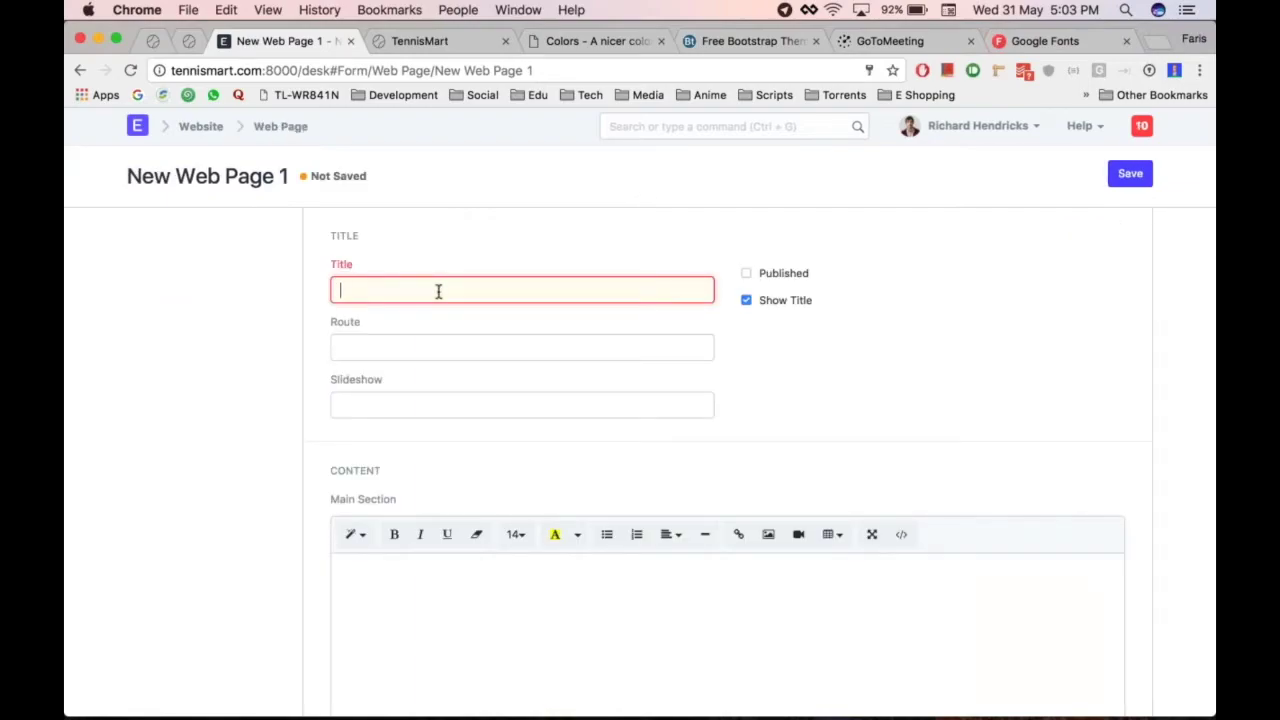
pyautogui.write('Priv')
pyautogui.write('acy')
pyautogui.write(' Info')
pyautogui.press('BackSpace')
pyautogui.press('BackSpace')
pyautogui.press('BackSpace')
pyautogui.write('Policy')
pyautogui.click(782, 278)
pyautogui.scroll(-1, 238, 442)
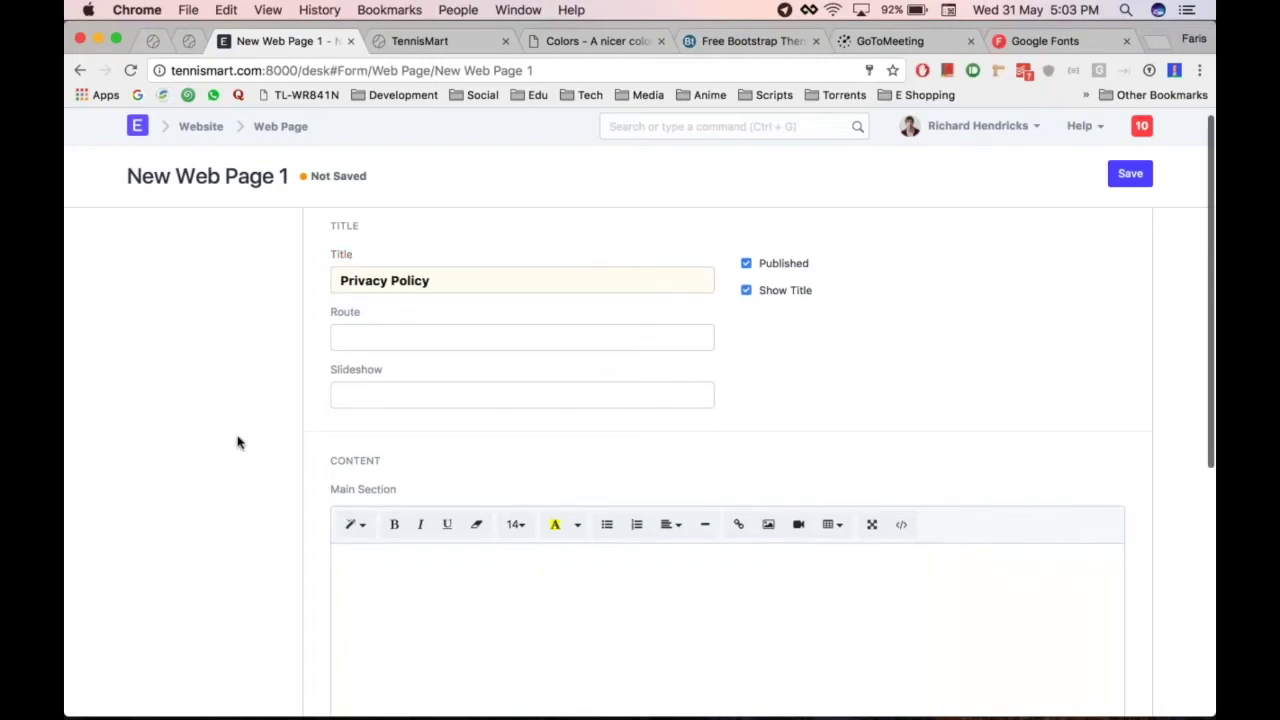
pyautogui.scroll(-5, 238, 442)
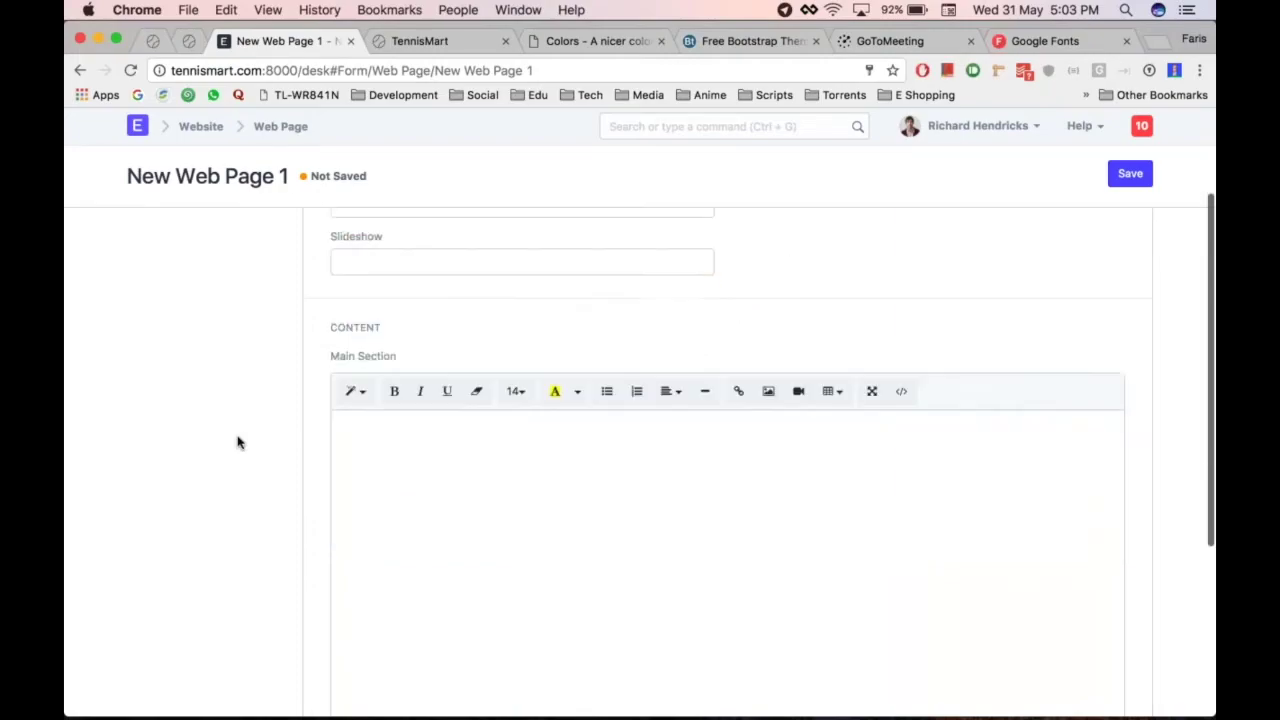
pyautogui.click(500, 449)
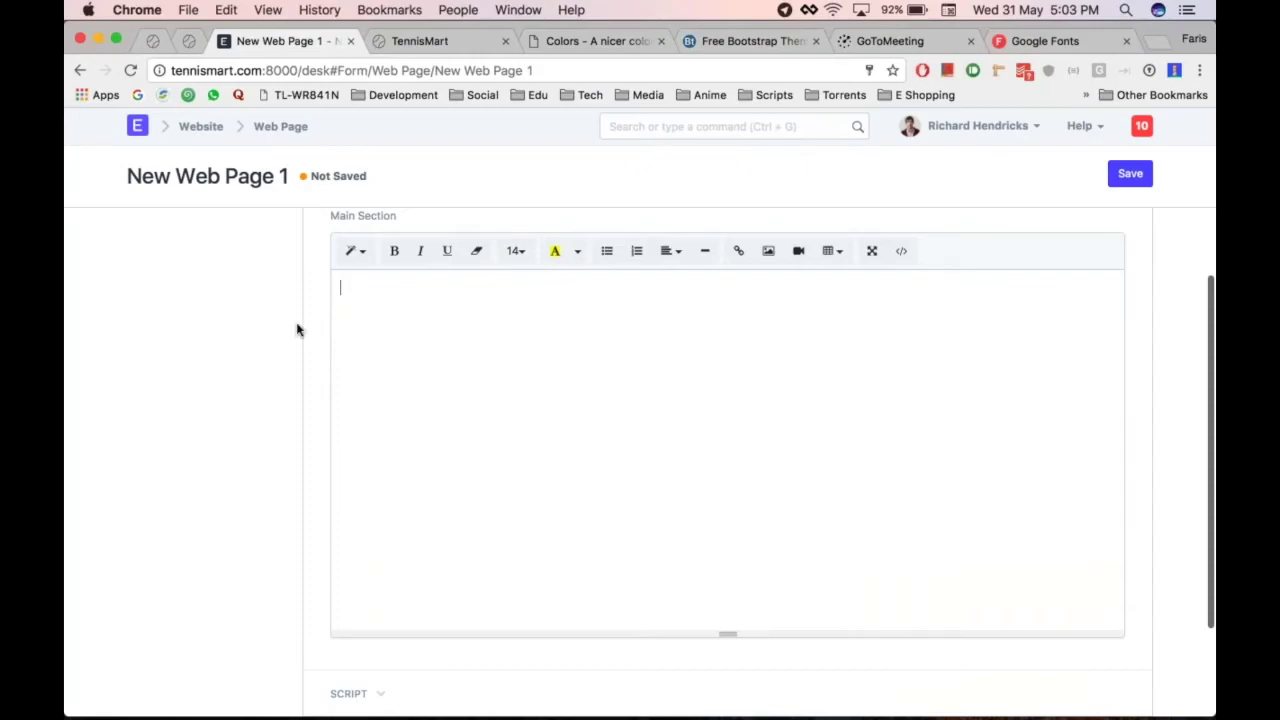
pyautogui.press('super+Tab')
pyautogui.press('super+Tab')
pyautogui.click(568, 345)
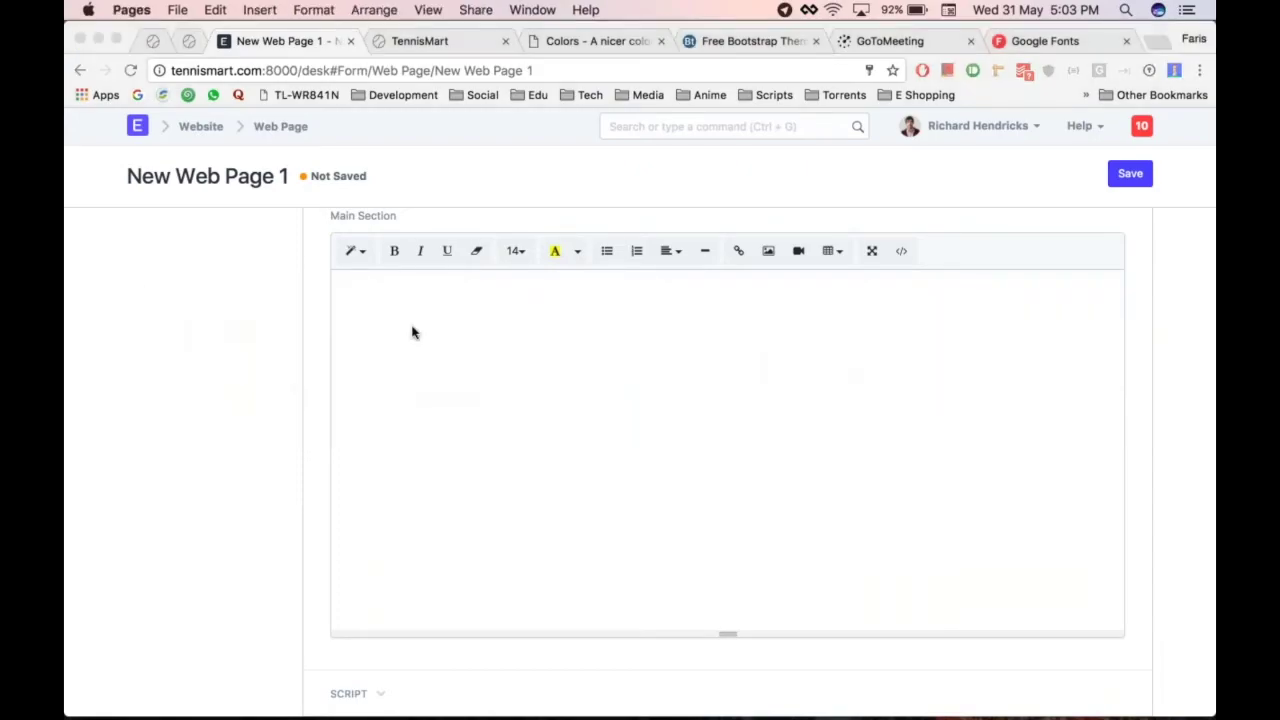
# Copy the PRIVACY POLICY section from the Pages document and paste it into the page's main content
pyautogui.moveTo(706, 692)
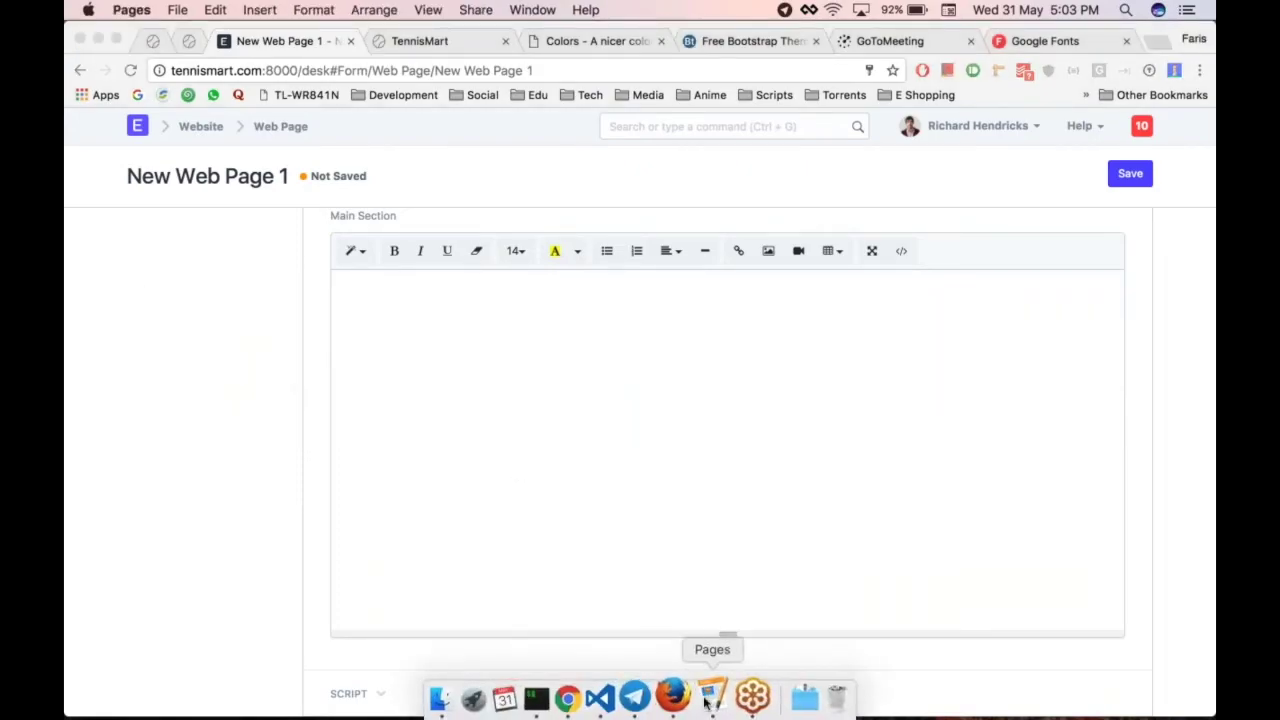
pyautogui.click(714, 697)
pyautogui.scroll(-10, 586, 533)
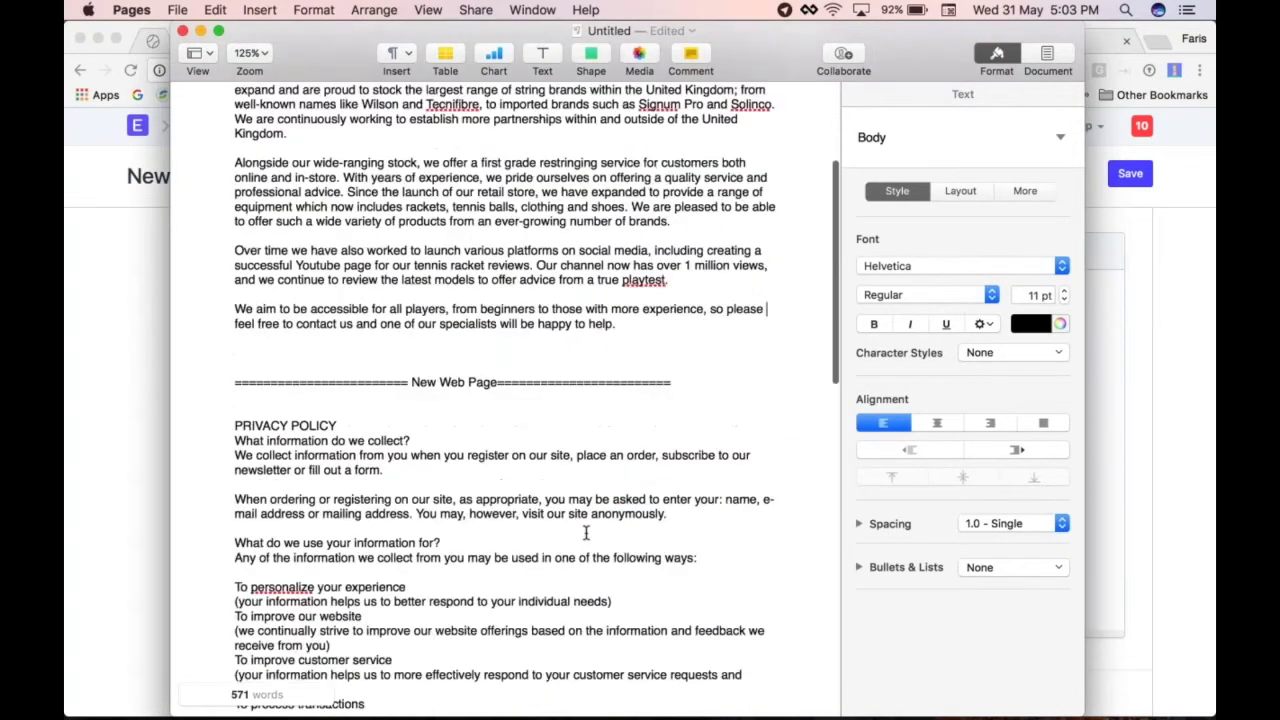
pyautogui.moveTo(234, 141); pyautogui.dragTo(587, 285)
pyautogui.press('super+c')
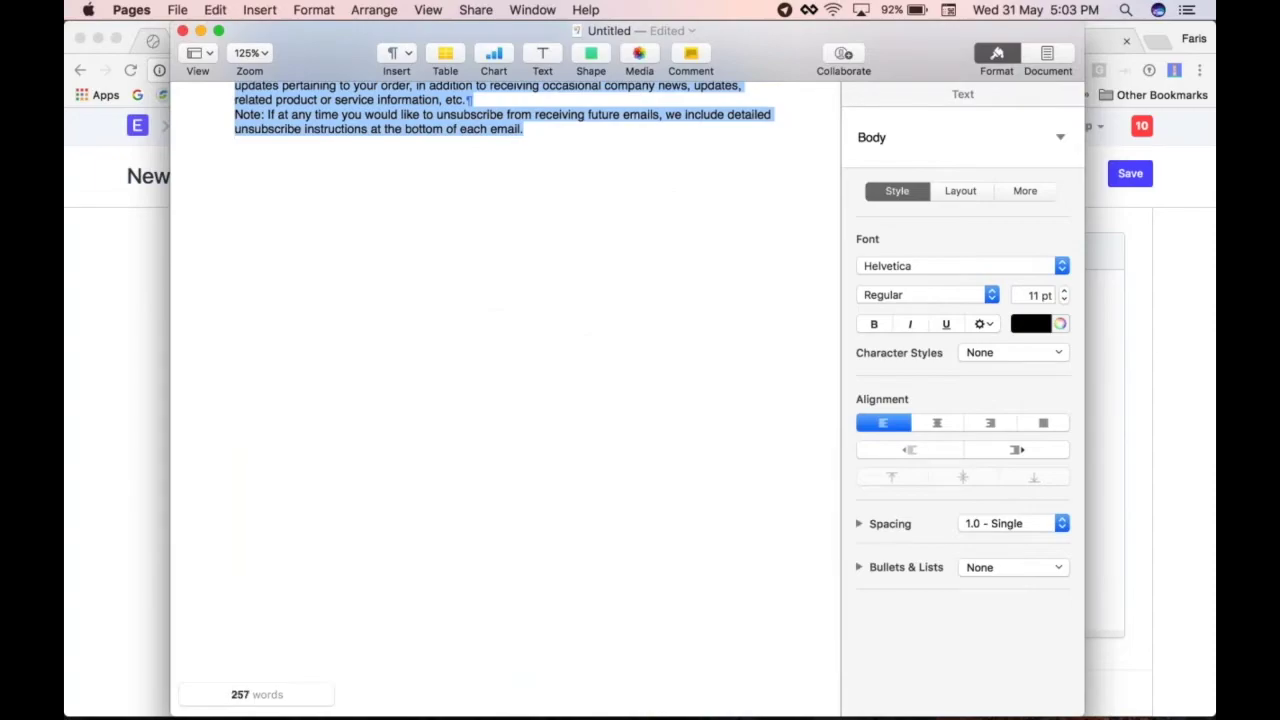
pyautogui.press('super+Tab')
pyautogui.press('super+v')
pyautogui.tripleClick(500, 343)
# Bold the PRIVACY POLICY heading and remove the empty line above it
pyautogui.press('super+b')
pyautogui.press('Up')
pyautogui.press('Delete')
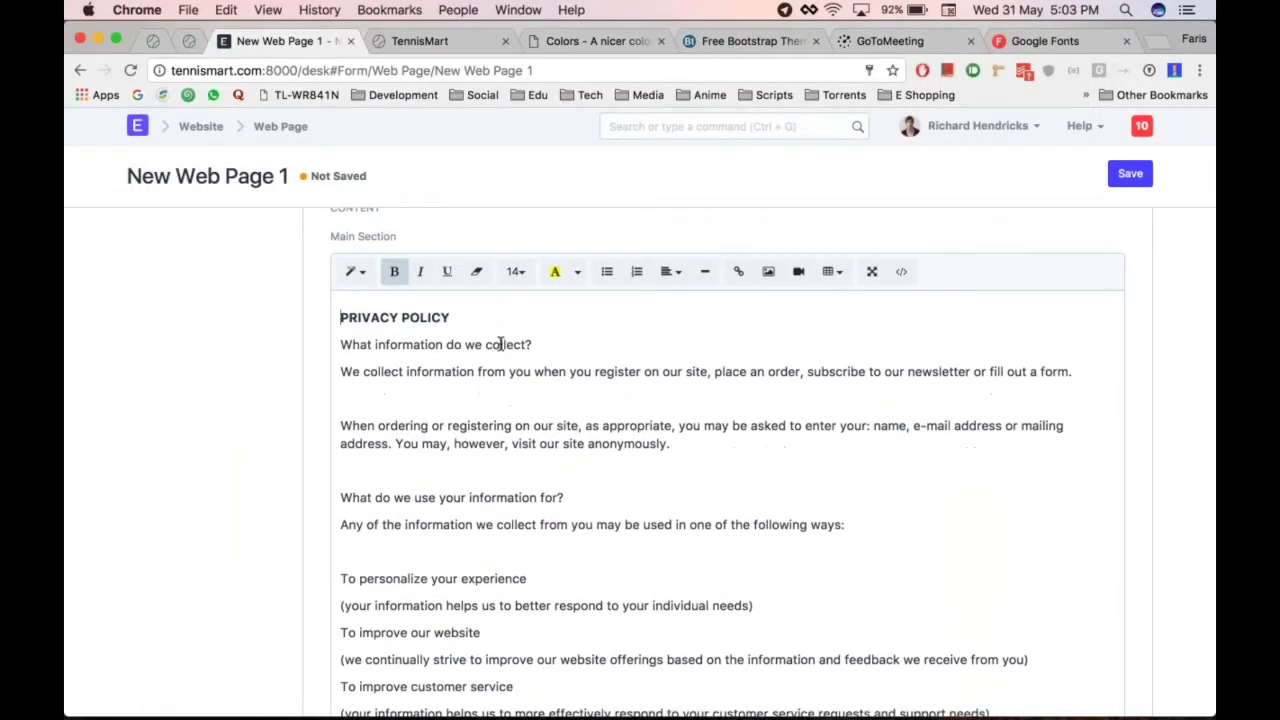
pyautogui.scroll(-5, 626, 463)
pyautogui.scroll(5, 626, 463)
pyautogui.click(644, 410)
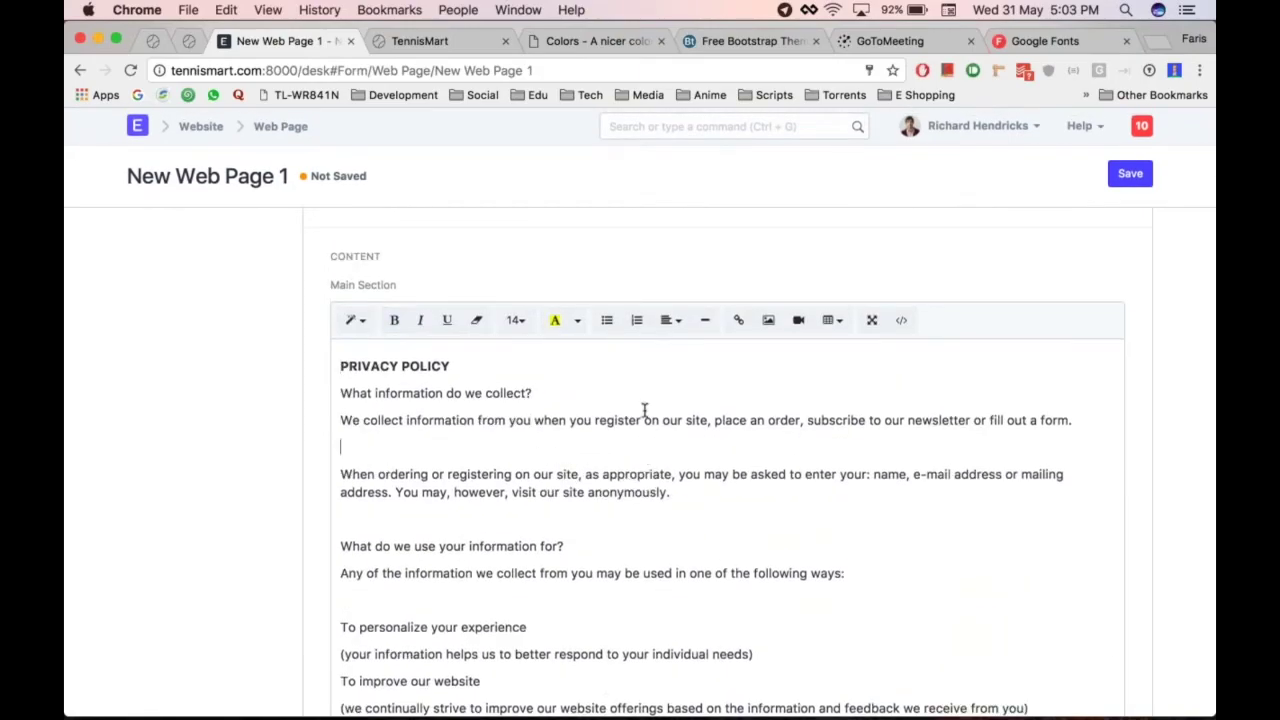
# Save the Privacy Policy page and return to the Web Page list
pyautogui.scroll(-10, 694, 503)
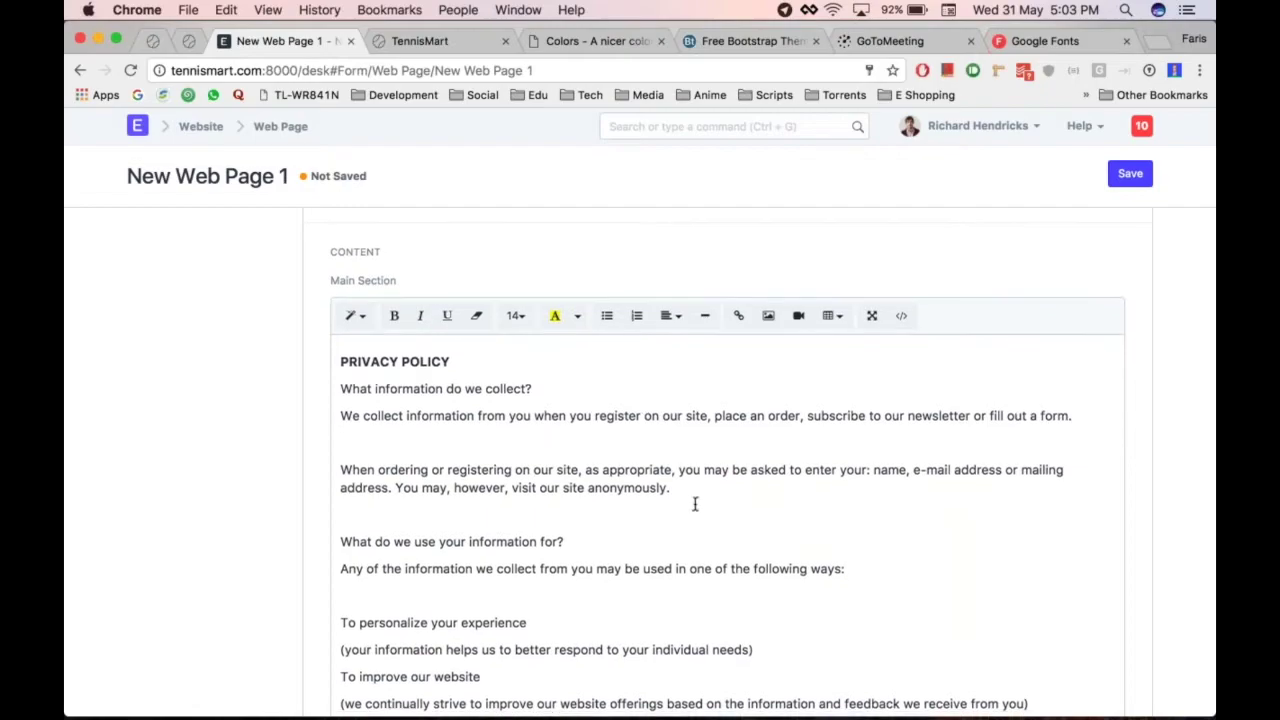
pyautogui.scroll(10, 694, 503)
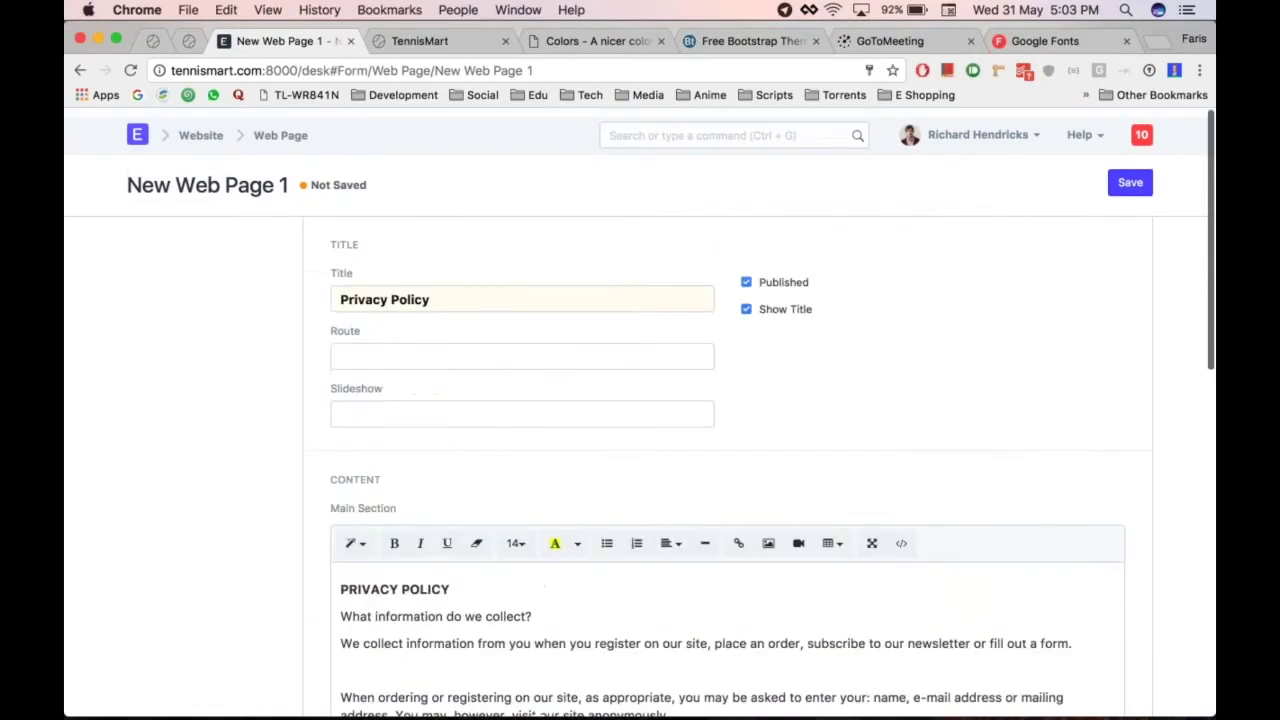
pyautogui.hotkey('ctrl', 's')
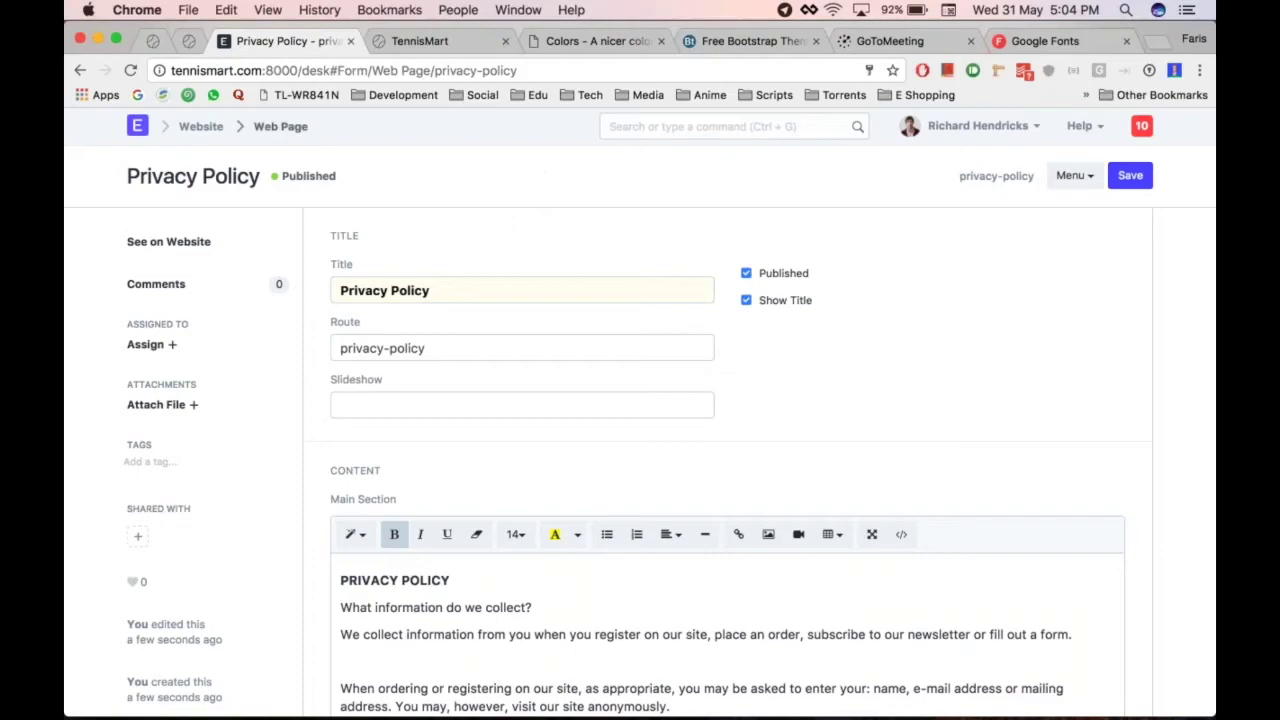
pyautogui.click(280, 126)
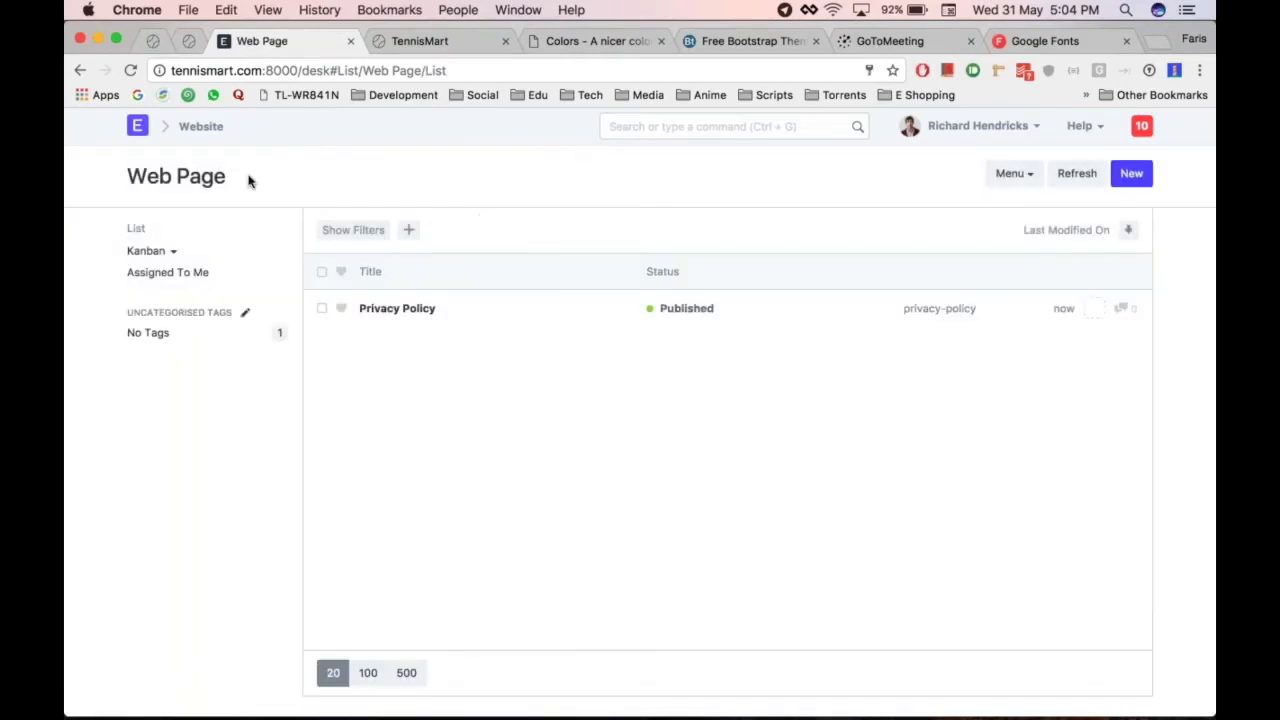
# Open Website Settings and add, then delete, an empty top bar navigation row
pyautogui.click(201, 127)
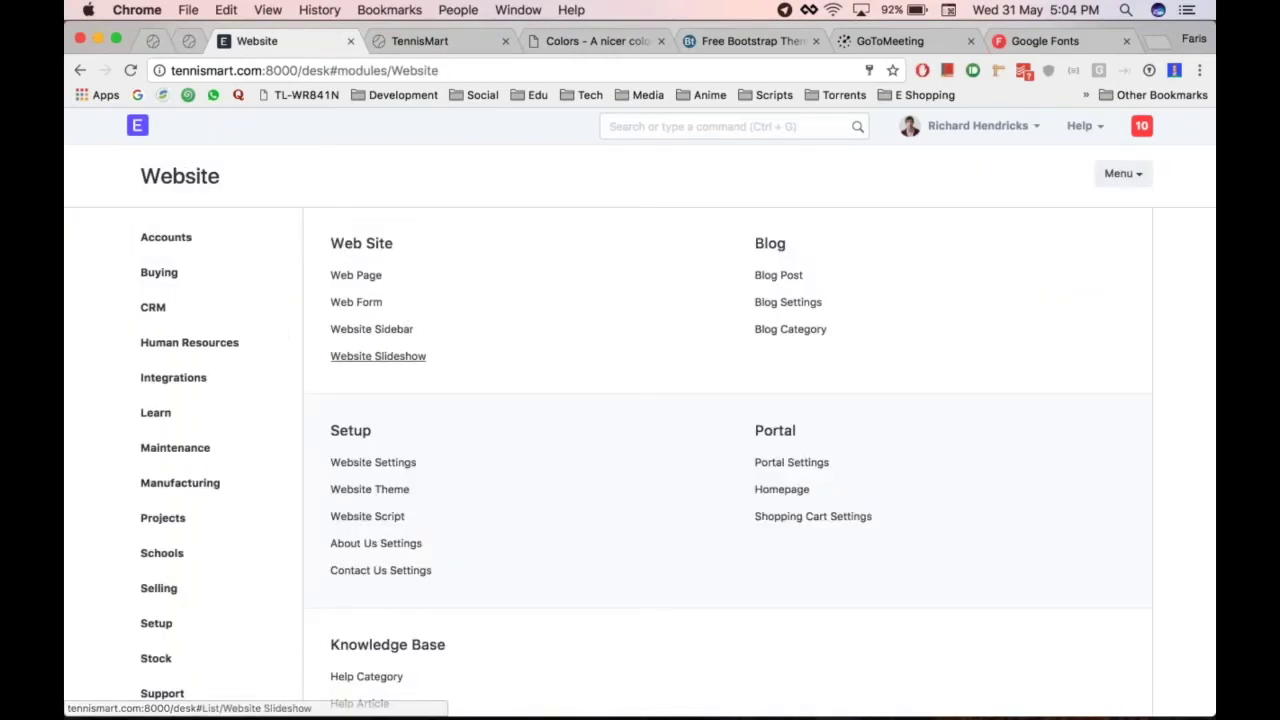
pyautogui.click(389, 474)
pyautogui.scroll(-3, 554, 457)
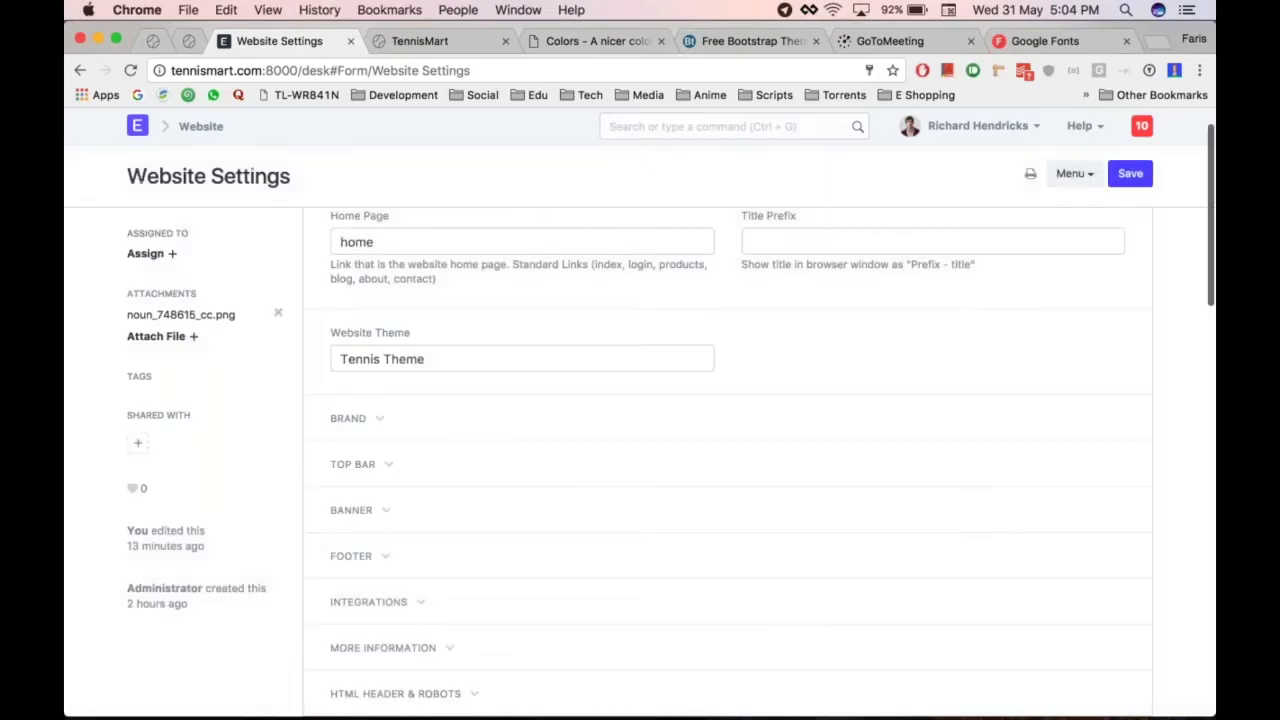
pyautogui.click(389, 431)
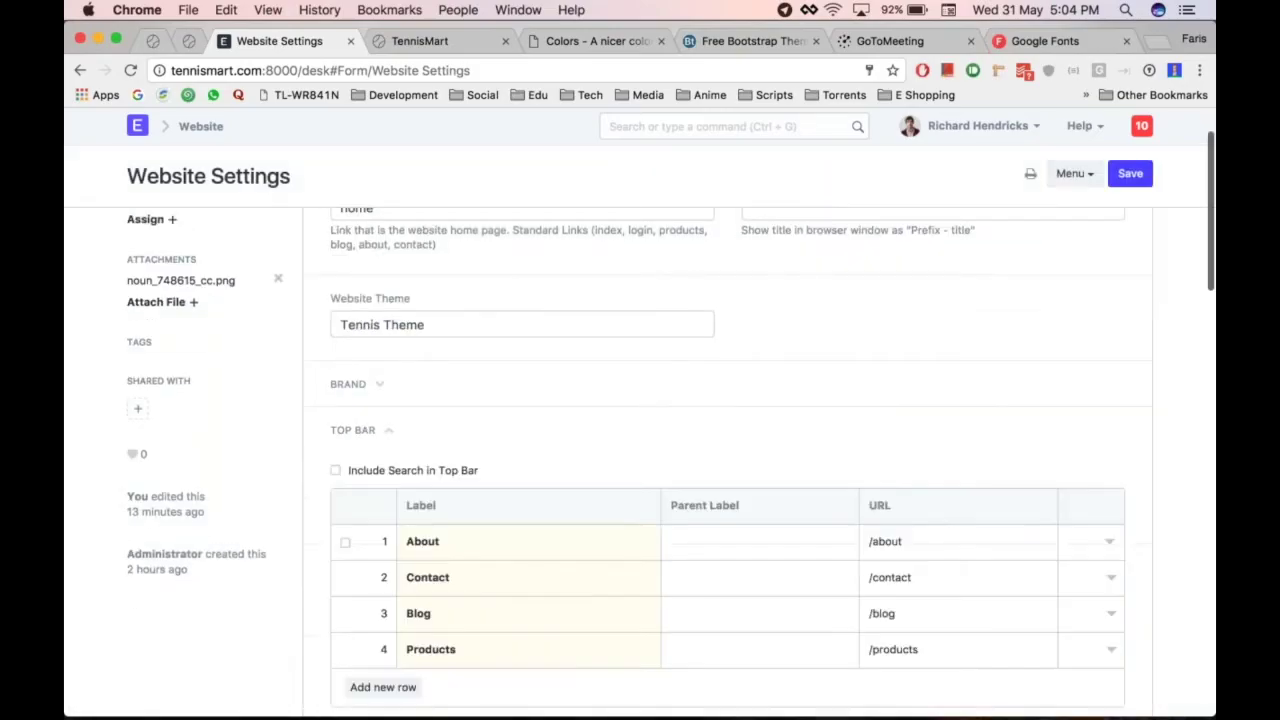
pyautogui.scroll(-2, 389, 431)
pyautogui.click(383, 577)
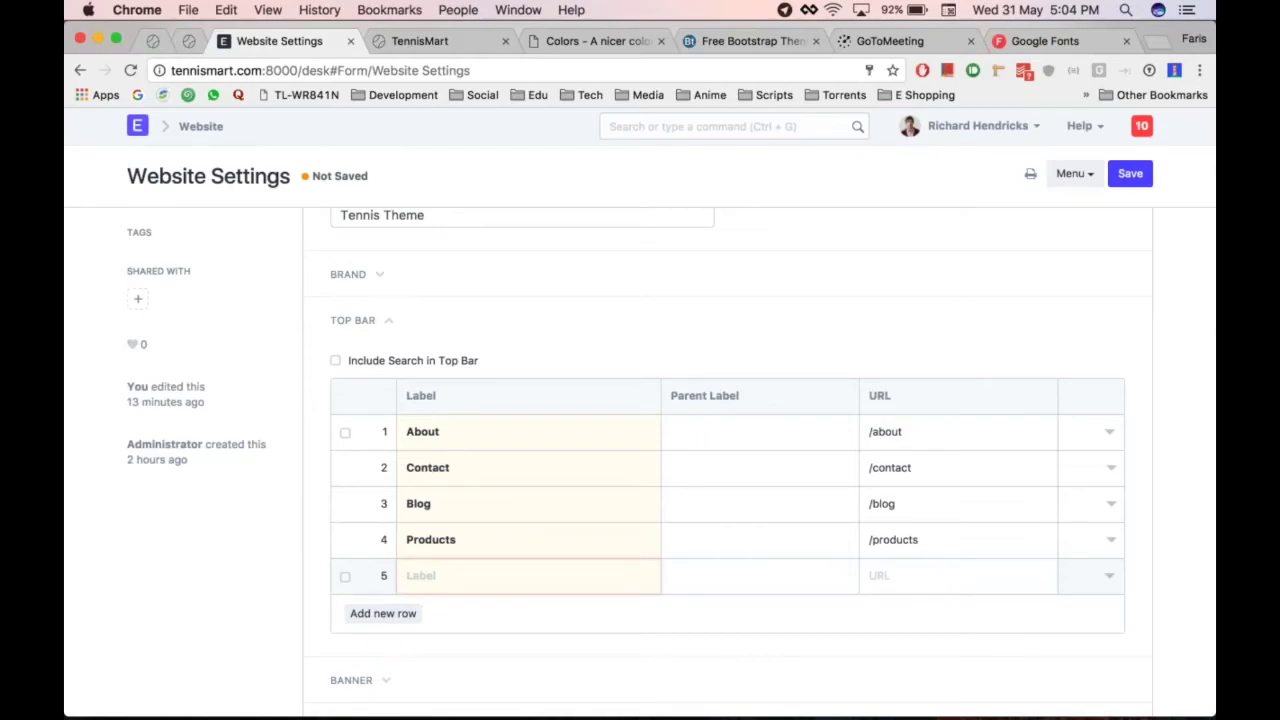
pyautogui.click(345, 576)
pyautogui.click(366, 613)
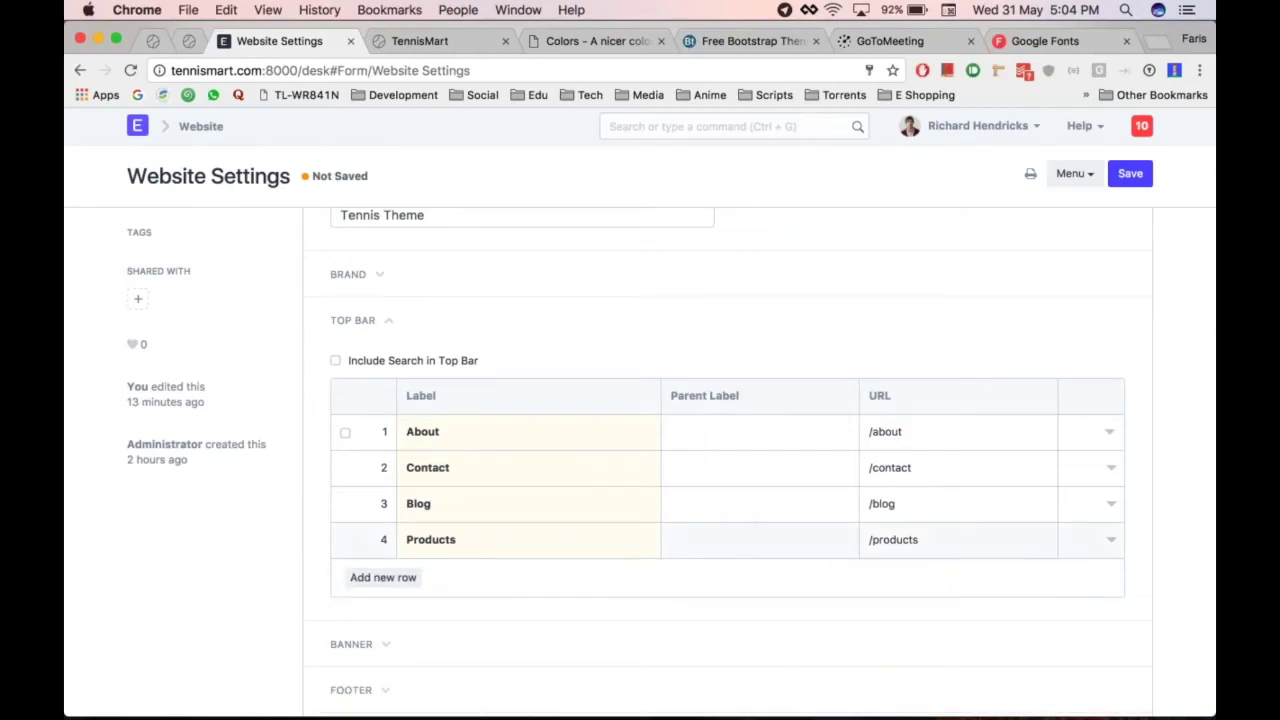
pyautogui.scroll(-5, 728, 456)
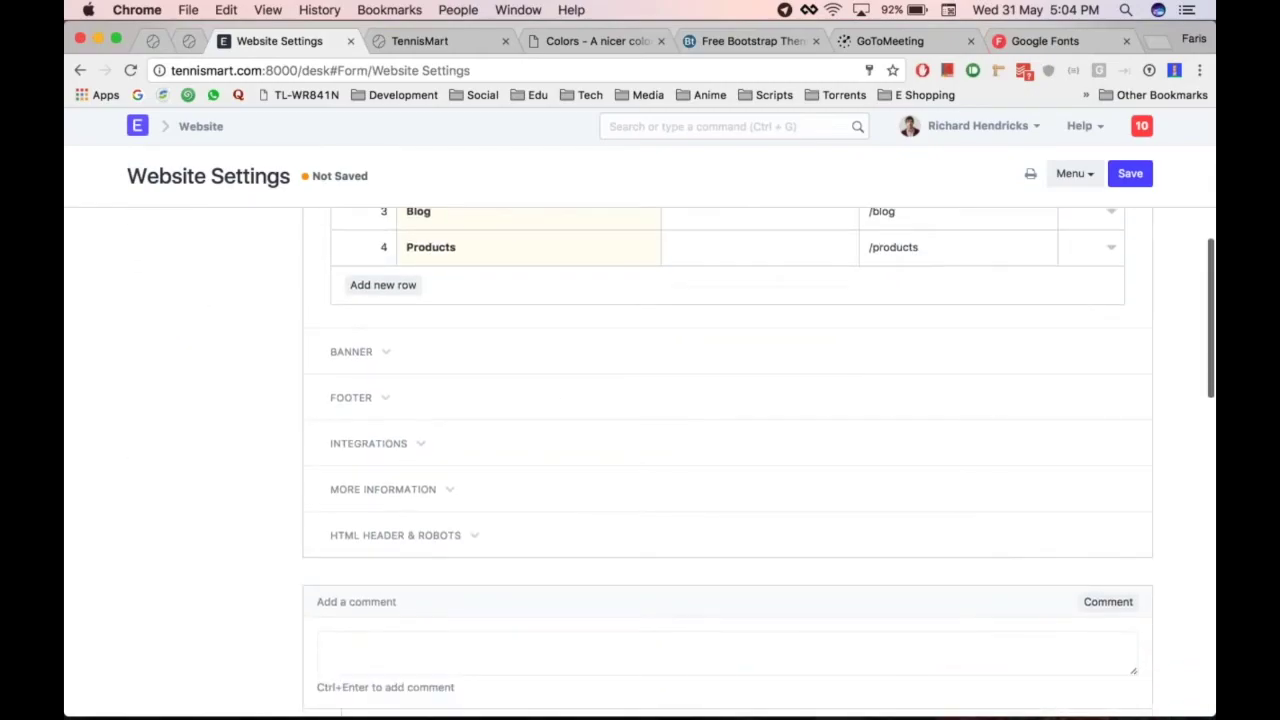
pyautogui.scroll(-1, 390, 403)
# Add a 'Privacy Policy' footer link to /privacy-policy, save, and reload the live site
pyautogui.click(389, 398)
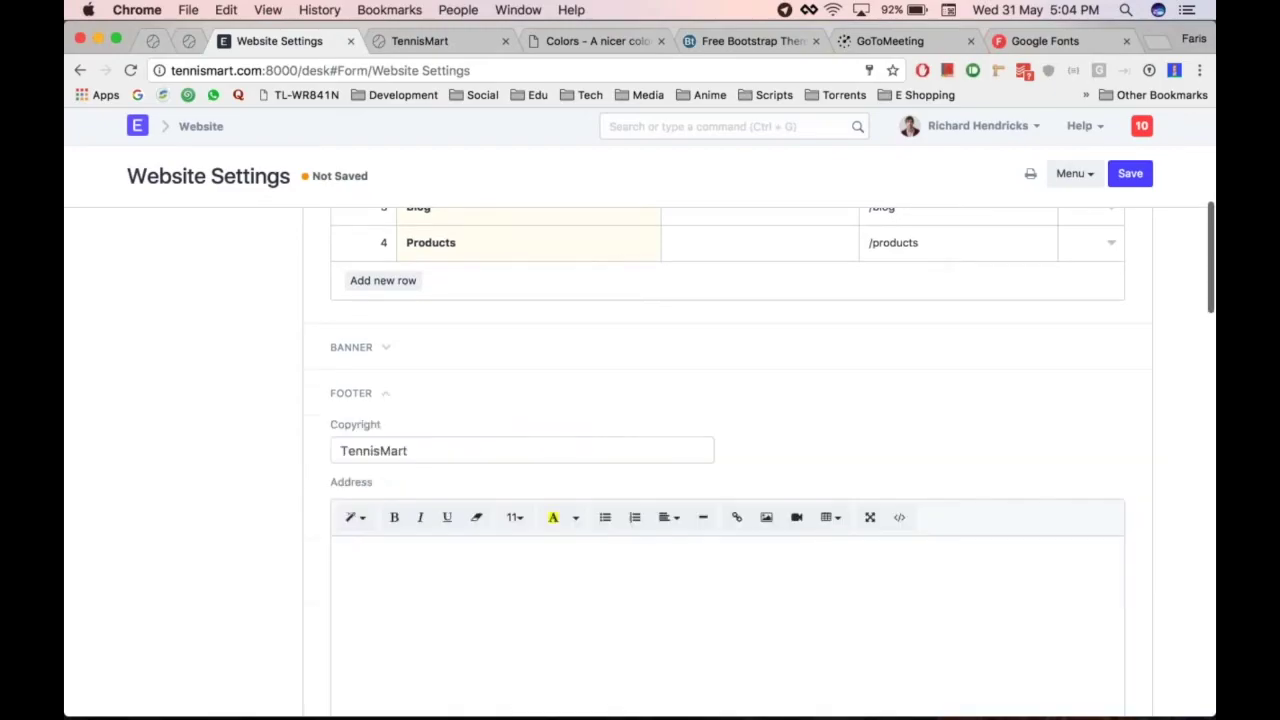
pyautogui.scroll(-10, 390, 403)
pyautogui.click(383, 548)
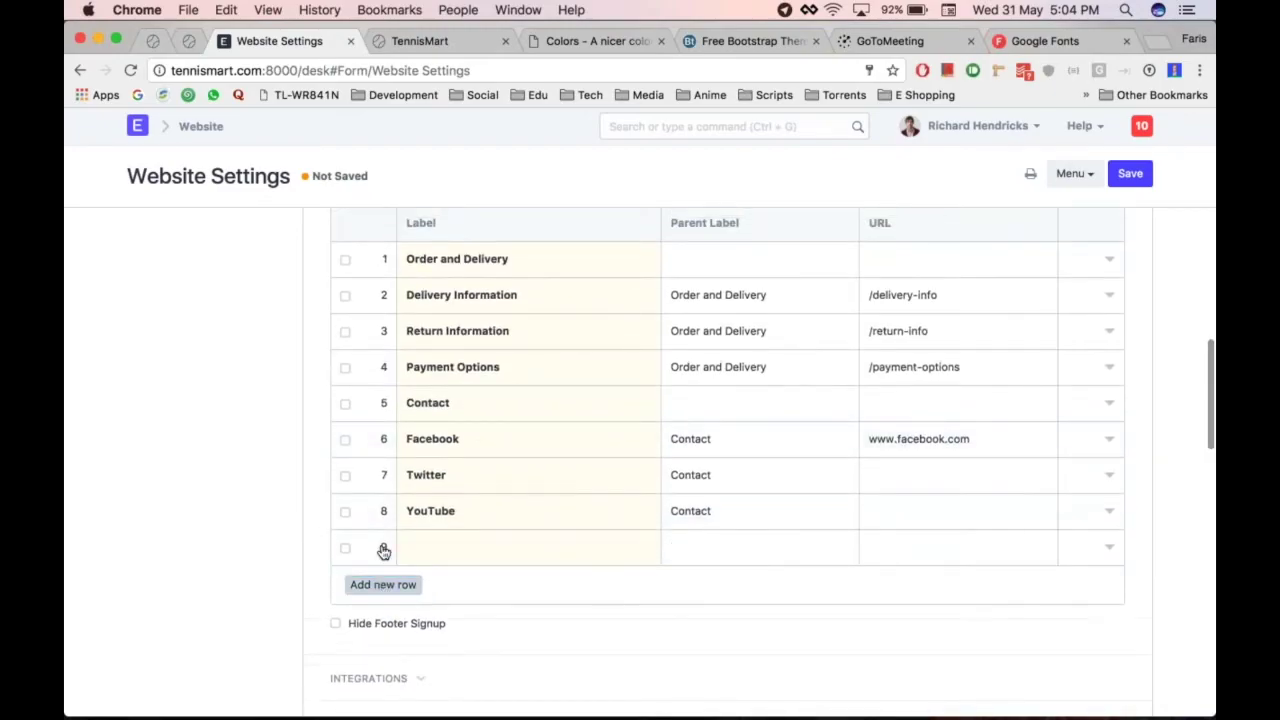
pyautogui.write('Privacy Policy')
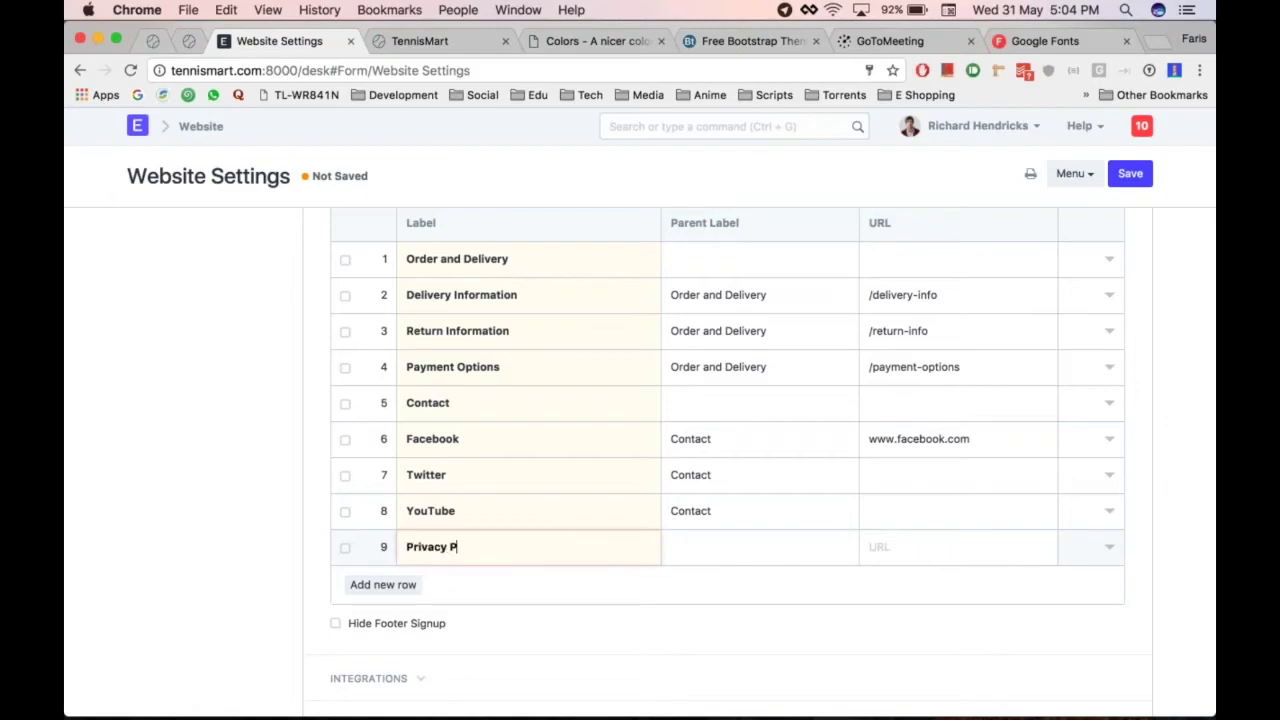
pyautogui.click(933, 542)
pyautogui.write('/')
pyautogui.press('BackSpace')
pyautogui.write('/po')
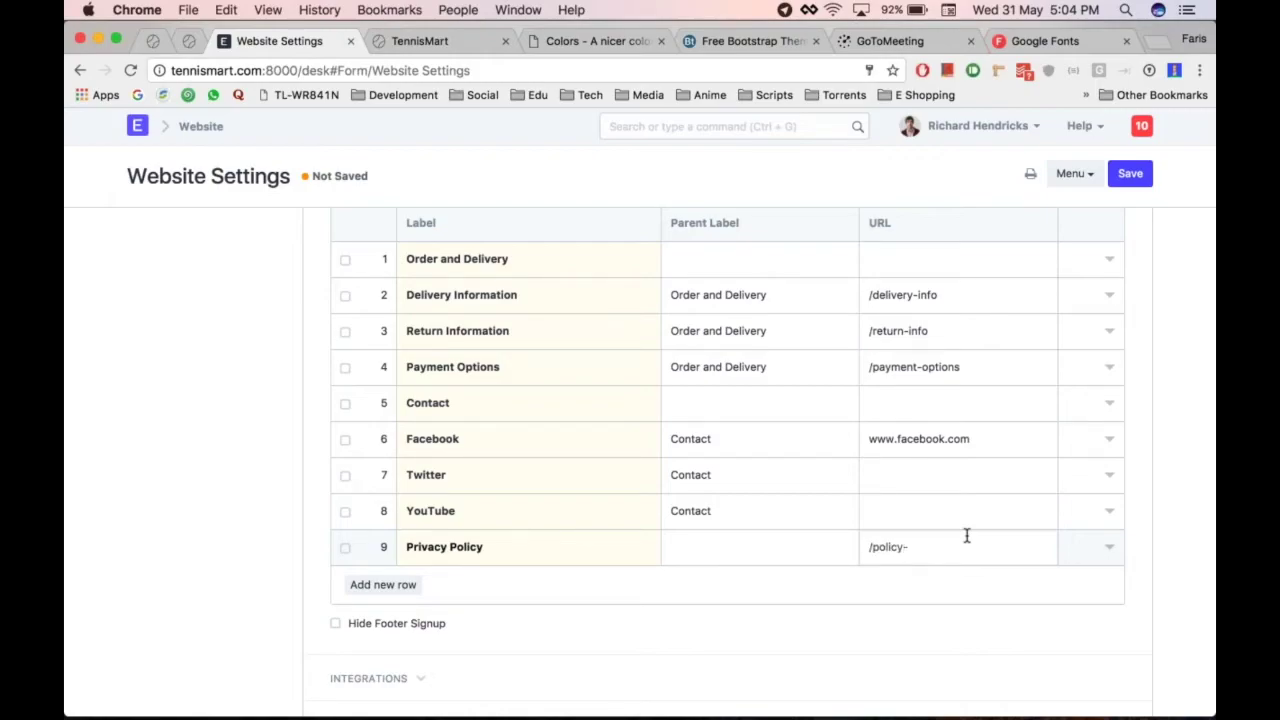
pyautogui.press('BackSpace')
pyautogui.press('BackSpace')
pyautogui.press('BackSpace')
pyautogui.press('BackSpace')
pyautogui.press('BackSpace')
pyautogui.press('BackSpace')
pyautogui.write('priv')
pyautogui.hotkey('ctrl', 's')
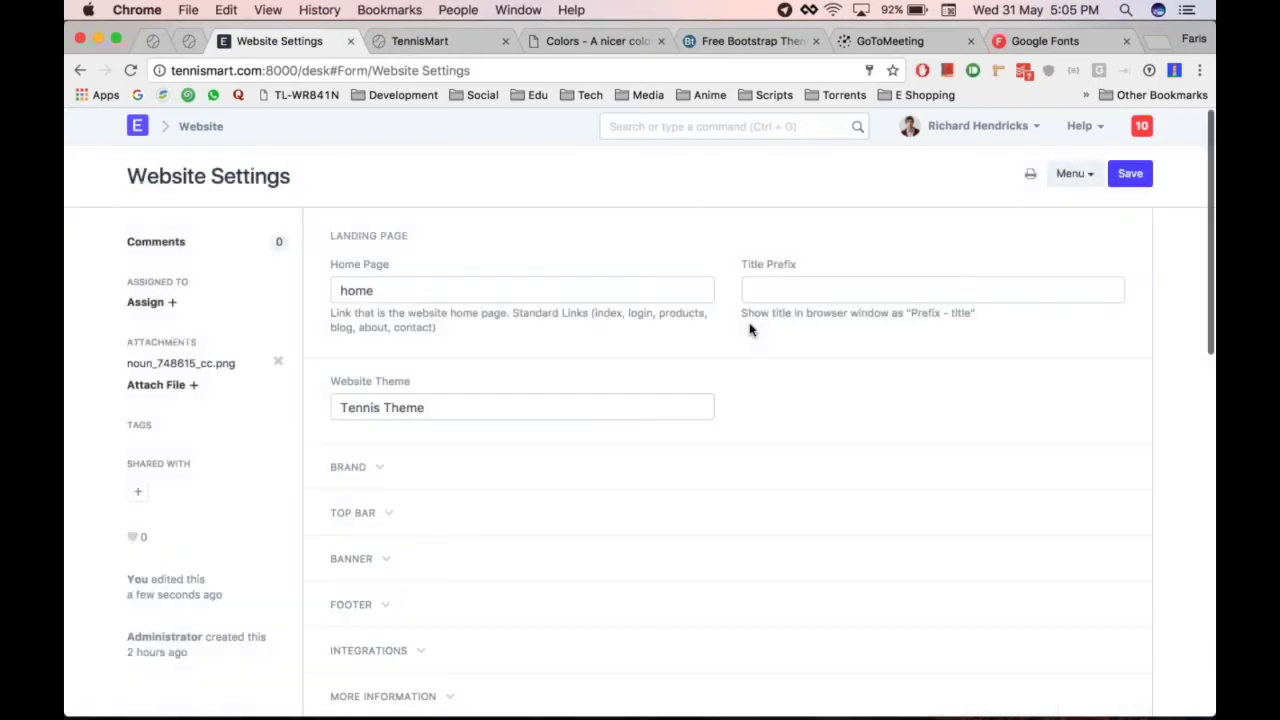
pyautogui.hotkey('ctrl', 'Tab')
pyautogui.press('super+r')
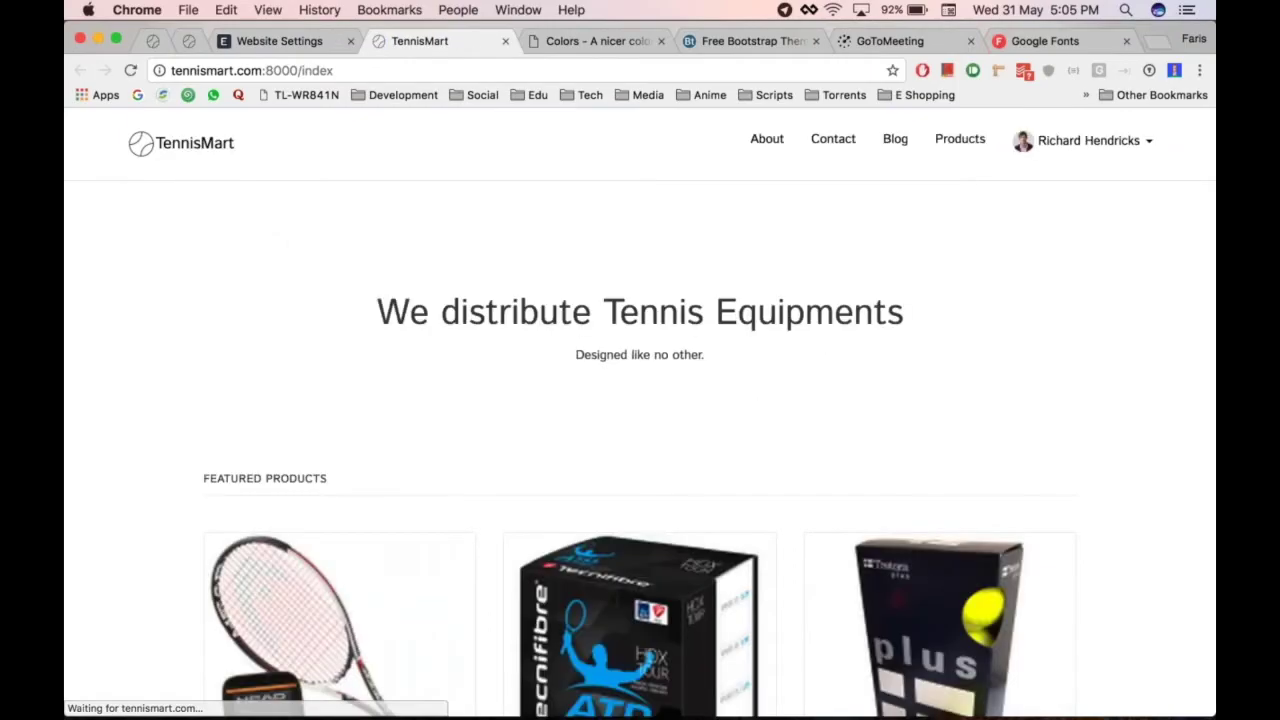
pyautogui.scroll(-10, 832, 348)
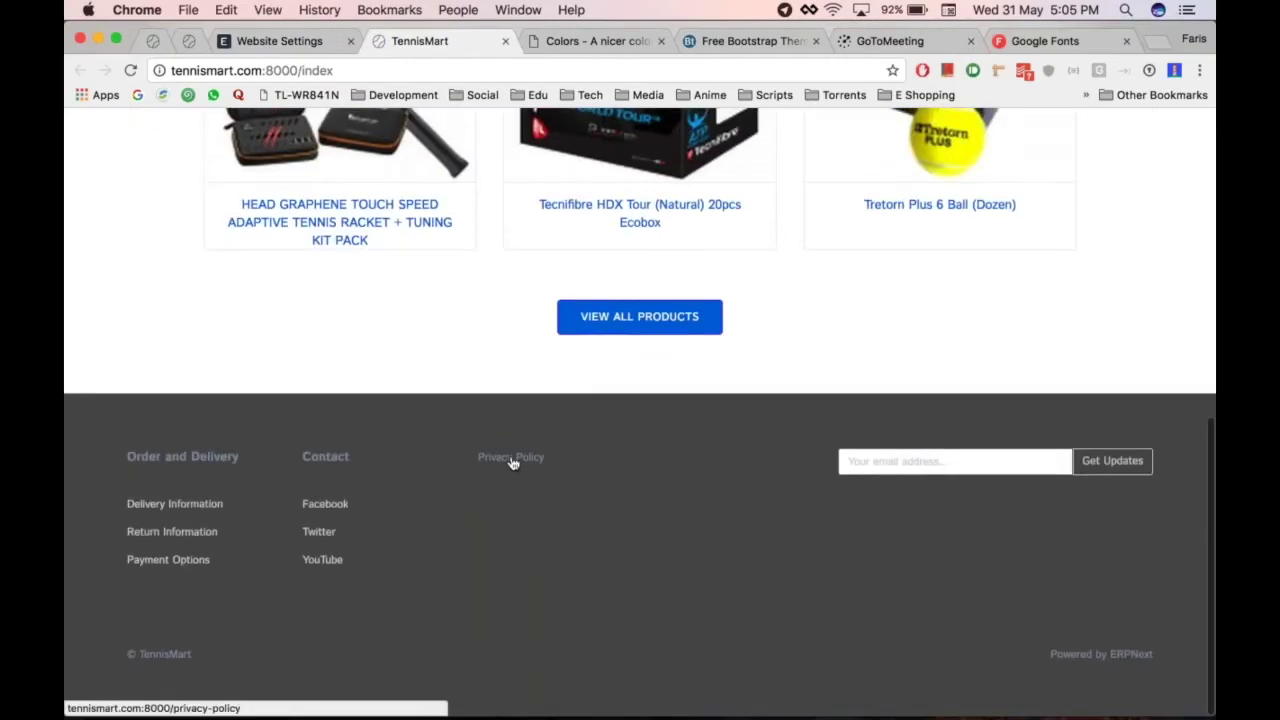
pyautogui.click(511, 462)
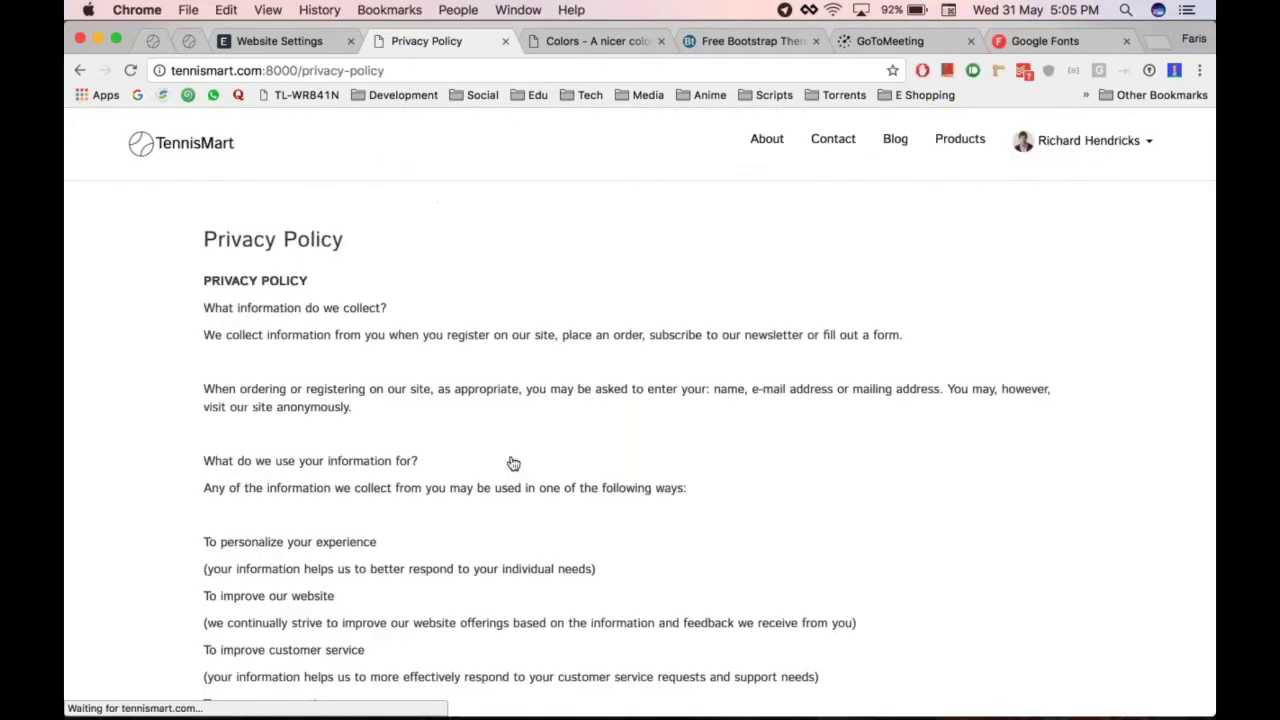
pyautogui.scroll(-10, 626, 251)
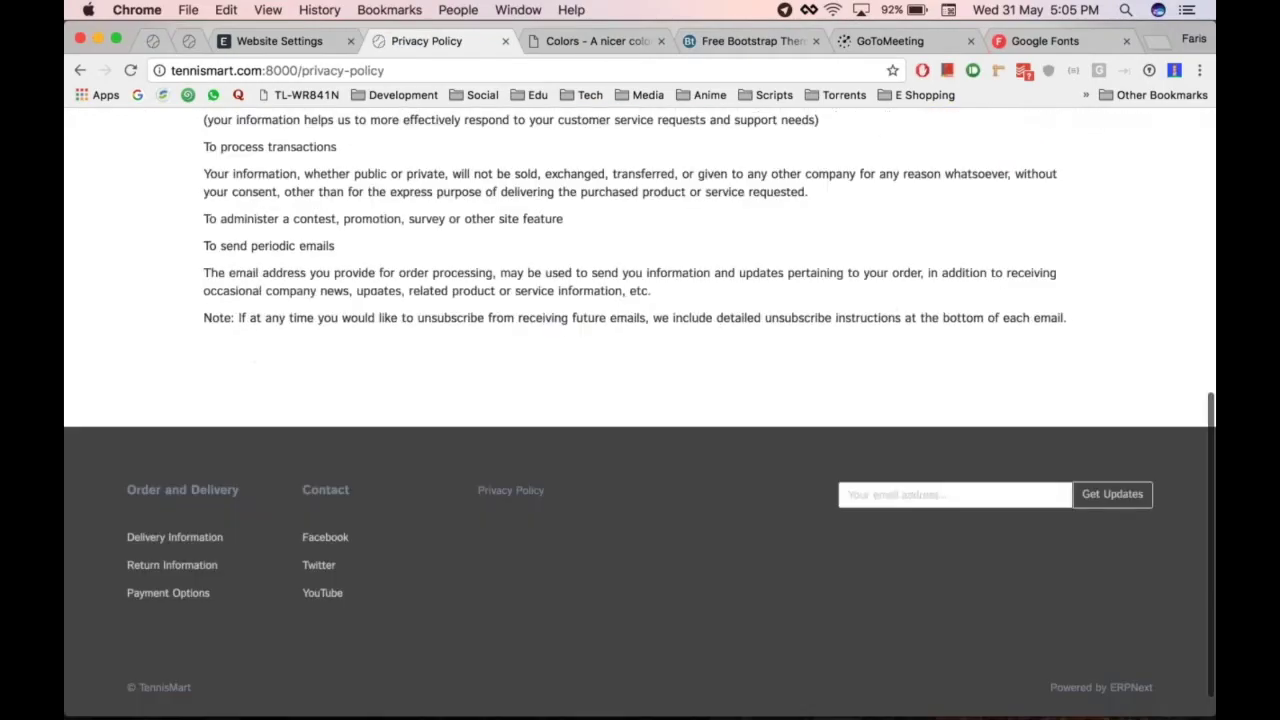
pyautogui.scroll(10, 626, 251)
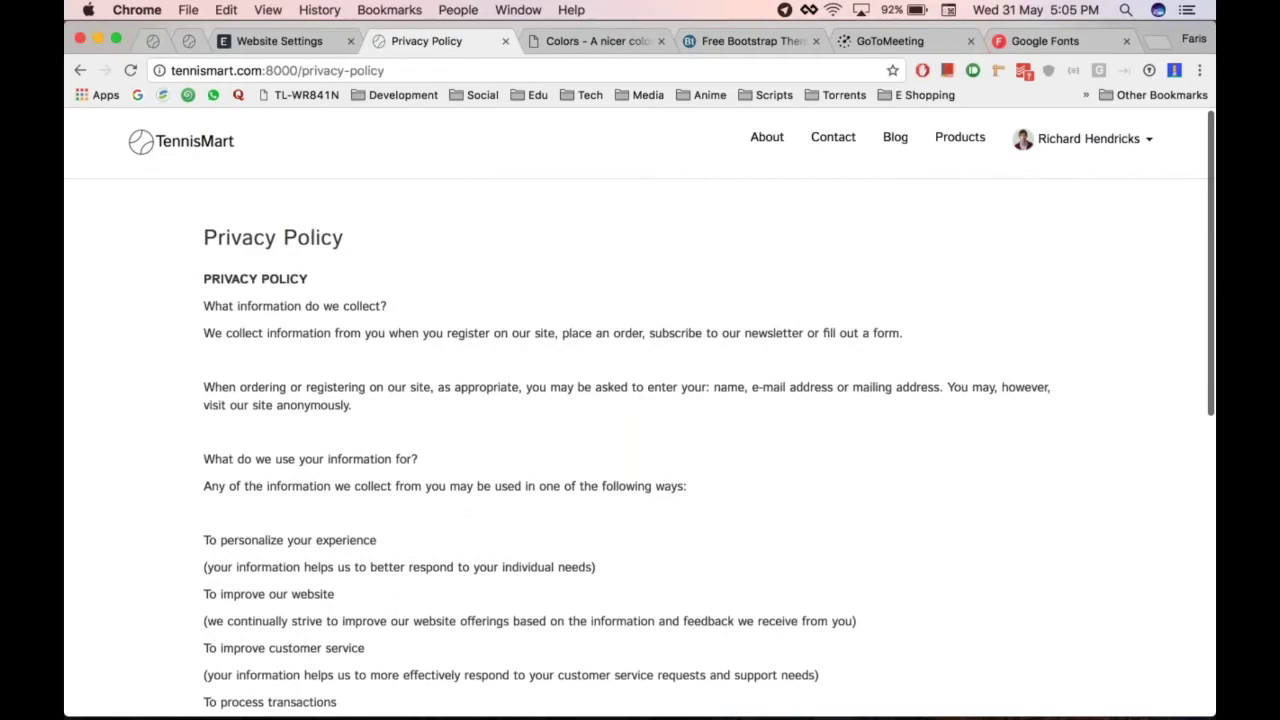
pyautogui.scroll(-10, 640, 415)
pyautogui.scroll(10, 640, 415)
pyautogui.scroll(-10, 640, 415)
pyautogui.scroll(10, 640, 415)
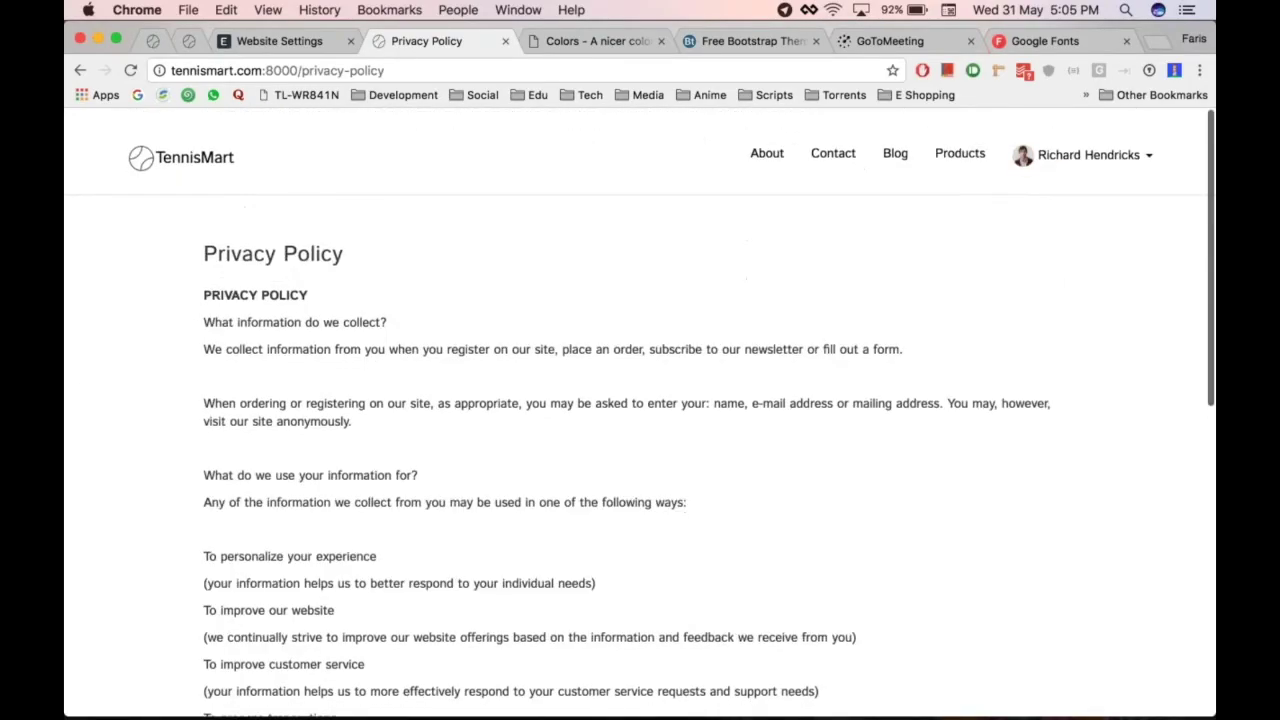
pyautogui.scroll(-1, 640, 425)
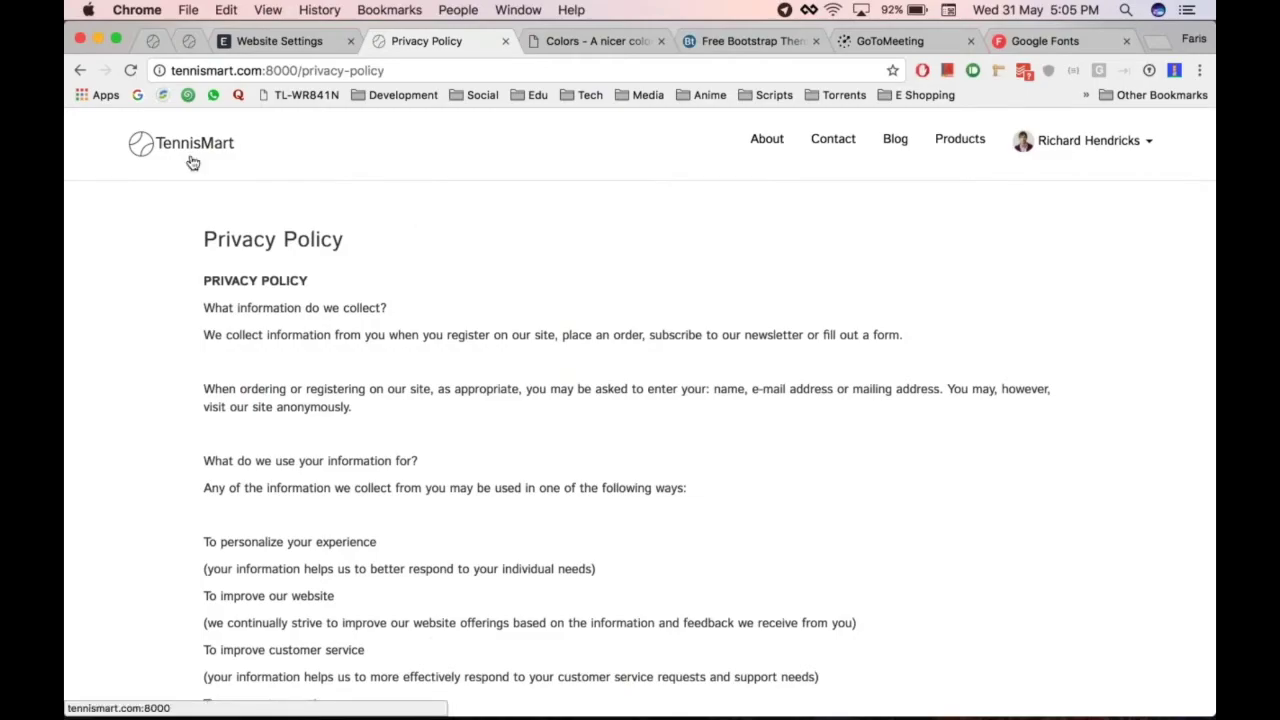
pyautogui.scroll(-6, 540, 465)
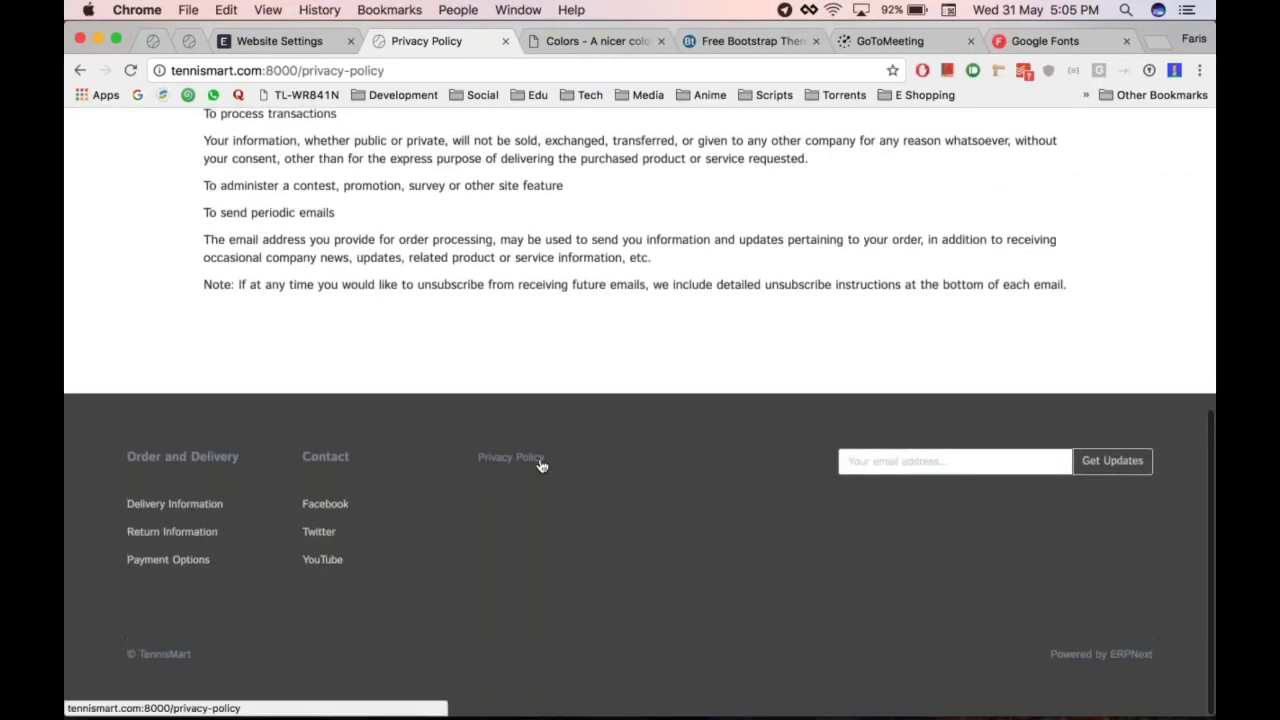
pyautogui.scroll(6, 540, 465)
pyautogui.click(140, 148)
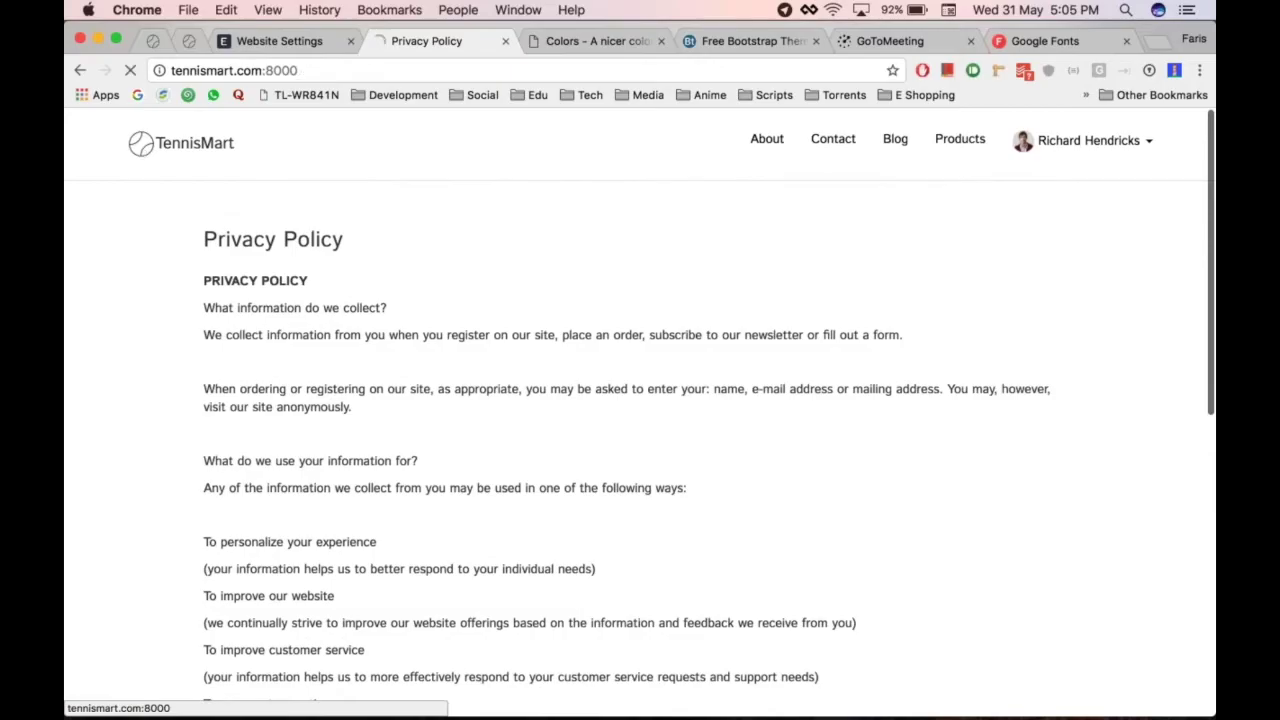
pyautogui.press('super+alt+Left')
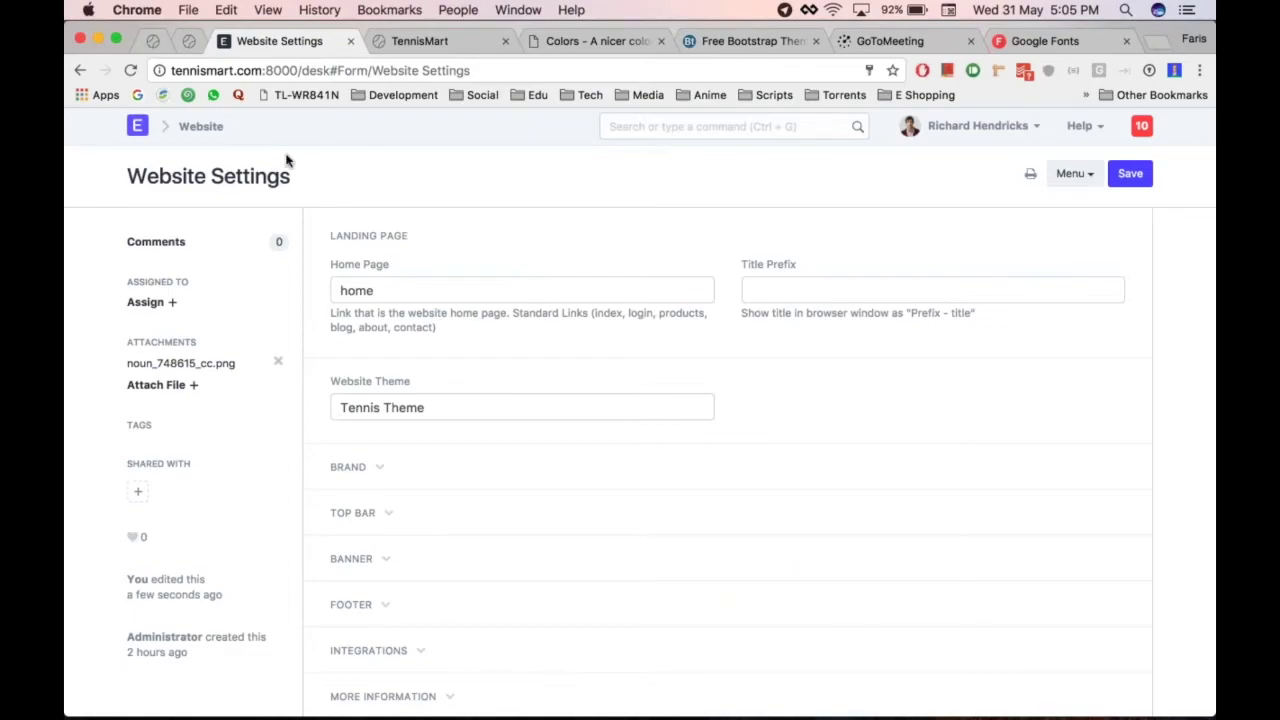
# Create a new Web Page titled 'Featured' and bring up the Slideshow field's suggestions
pyautogui.click(201, 128)
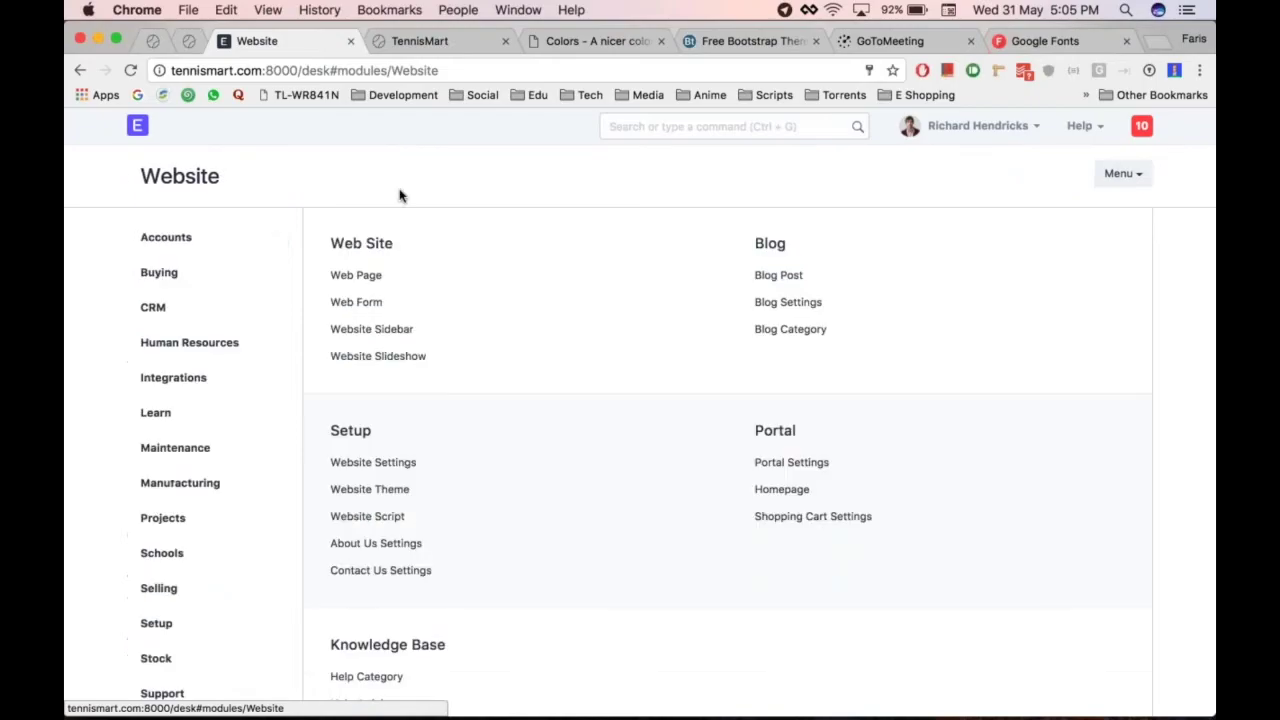
pyautogui.click(344, 285)
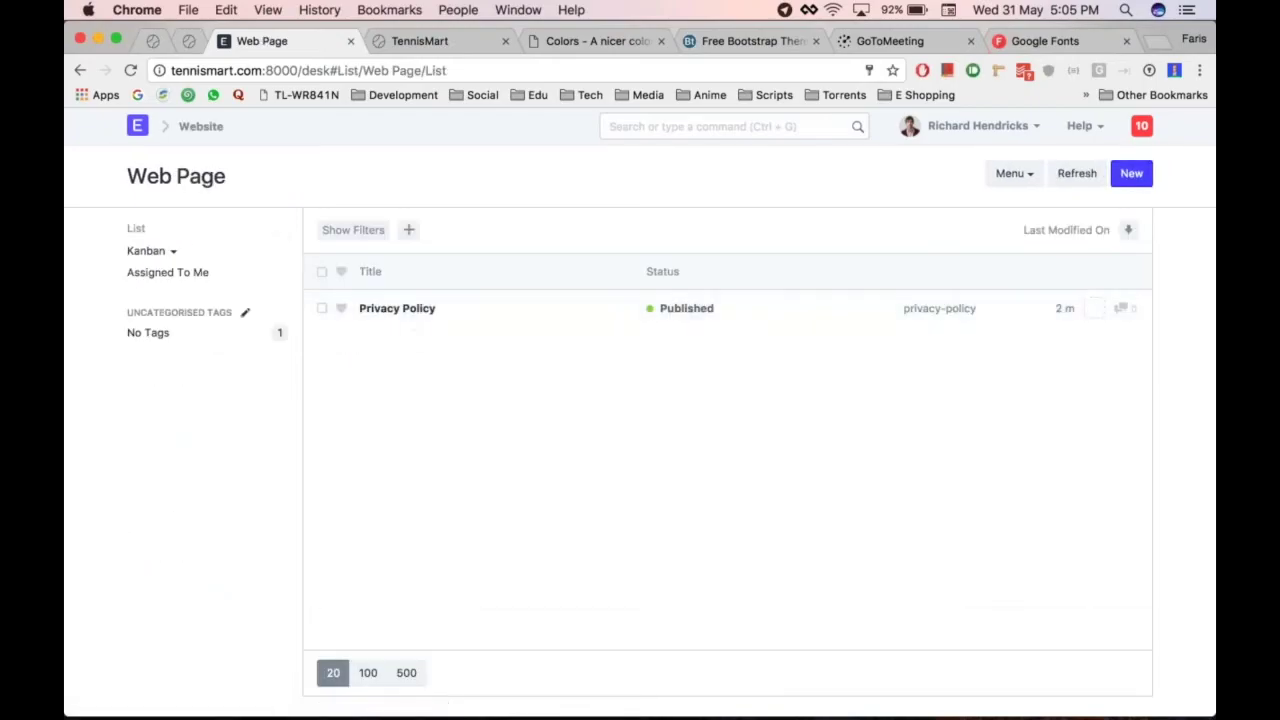
pyautogui.click(1132, 173)
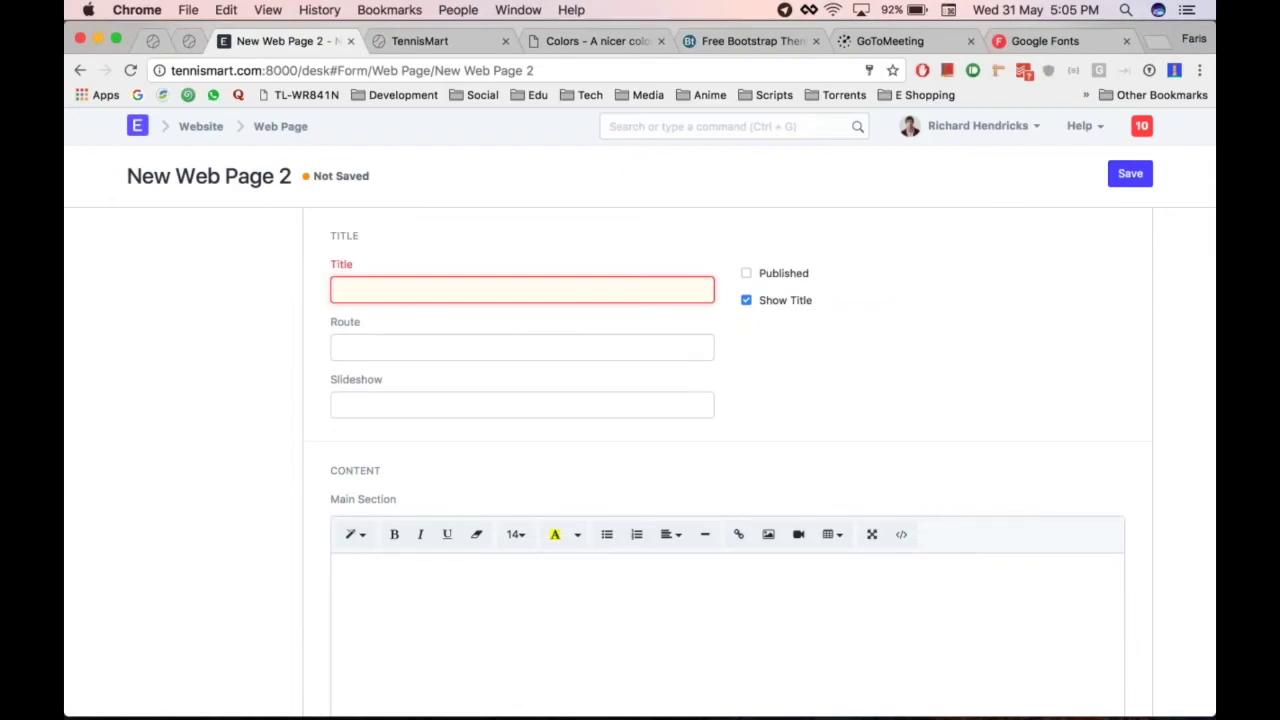
pyautogui.write('Feat')
pyautogui.click(443, 404)
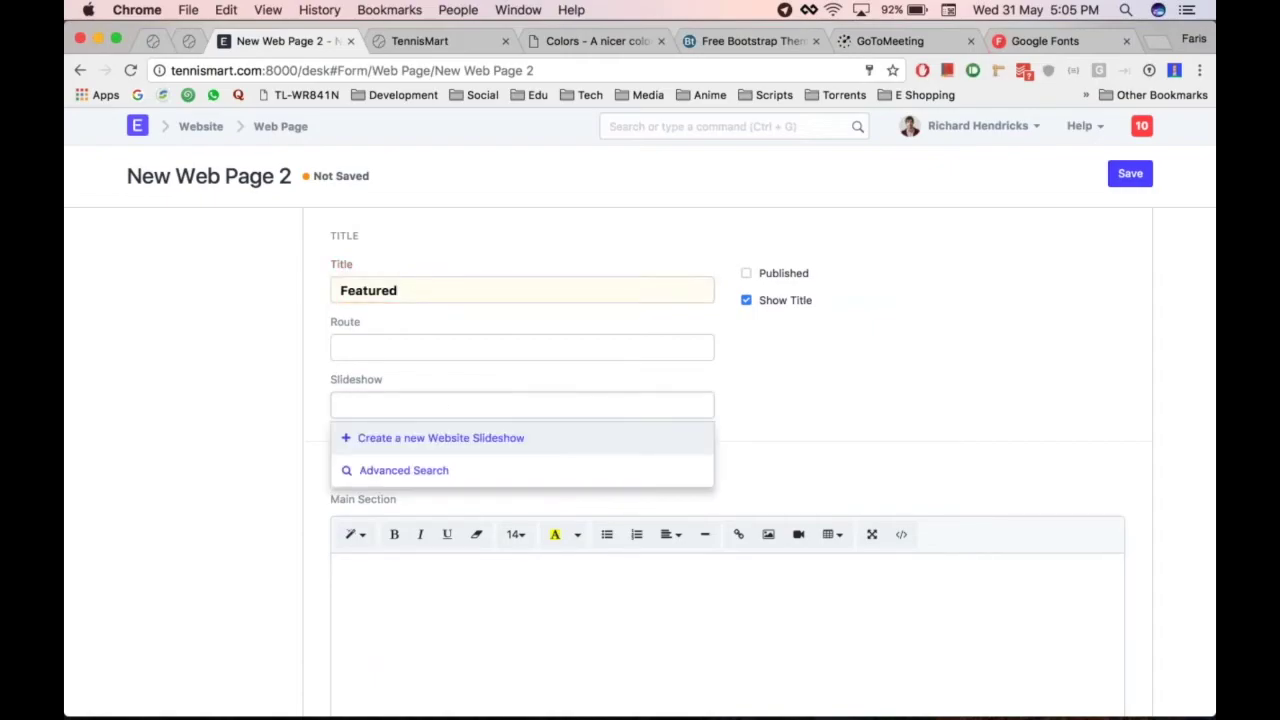
pyautogui.scroll(-1, 443, 404)
pyautogui.press('Escape')
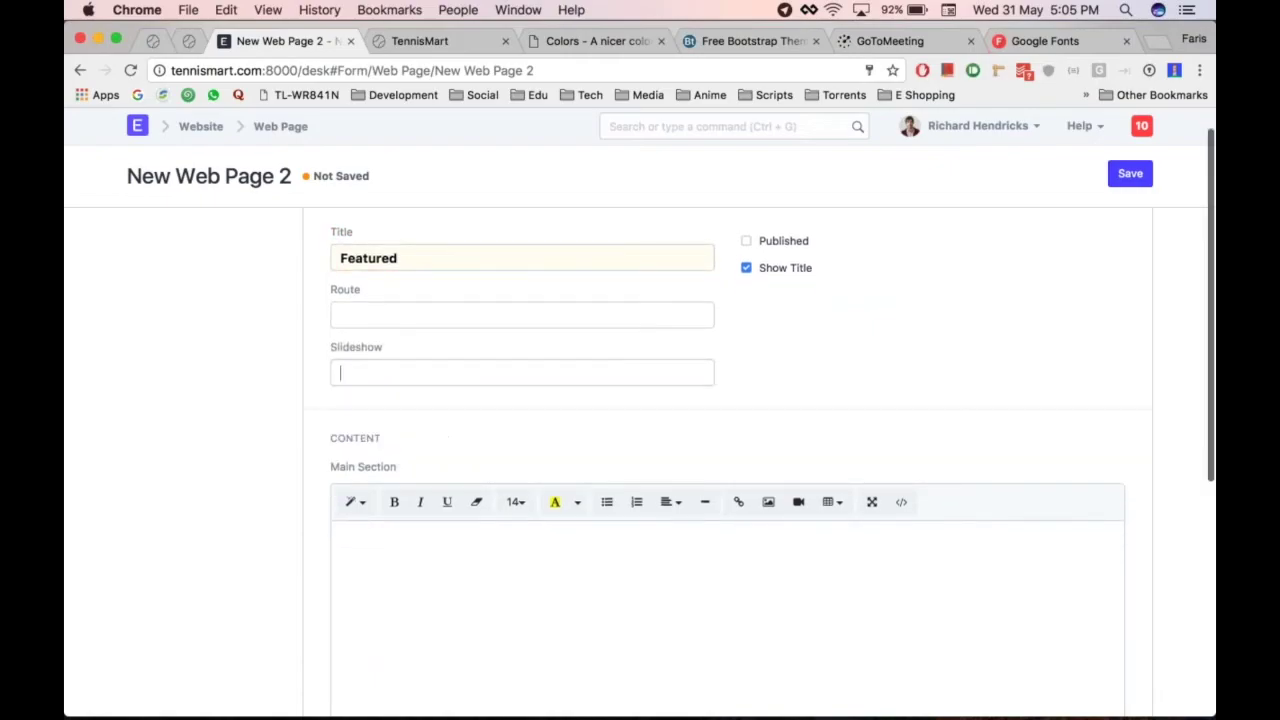
pyautogui.press('Down')
# Create and save a new Website Slideshow named 'Feature slideshow', then open its record
pyautogui.click(445, 407)
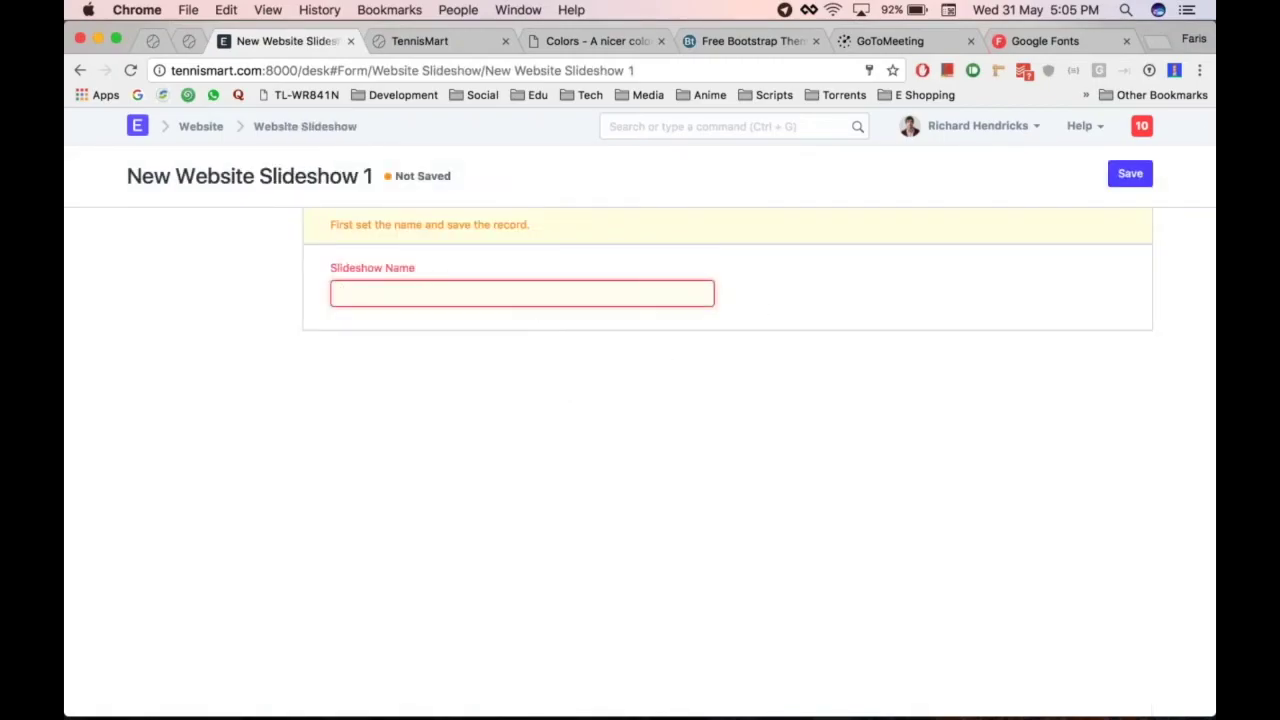
pyautogui.write('Feature slideshow')
pyautogui.hotkey('ctrl', 's')
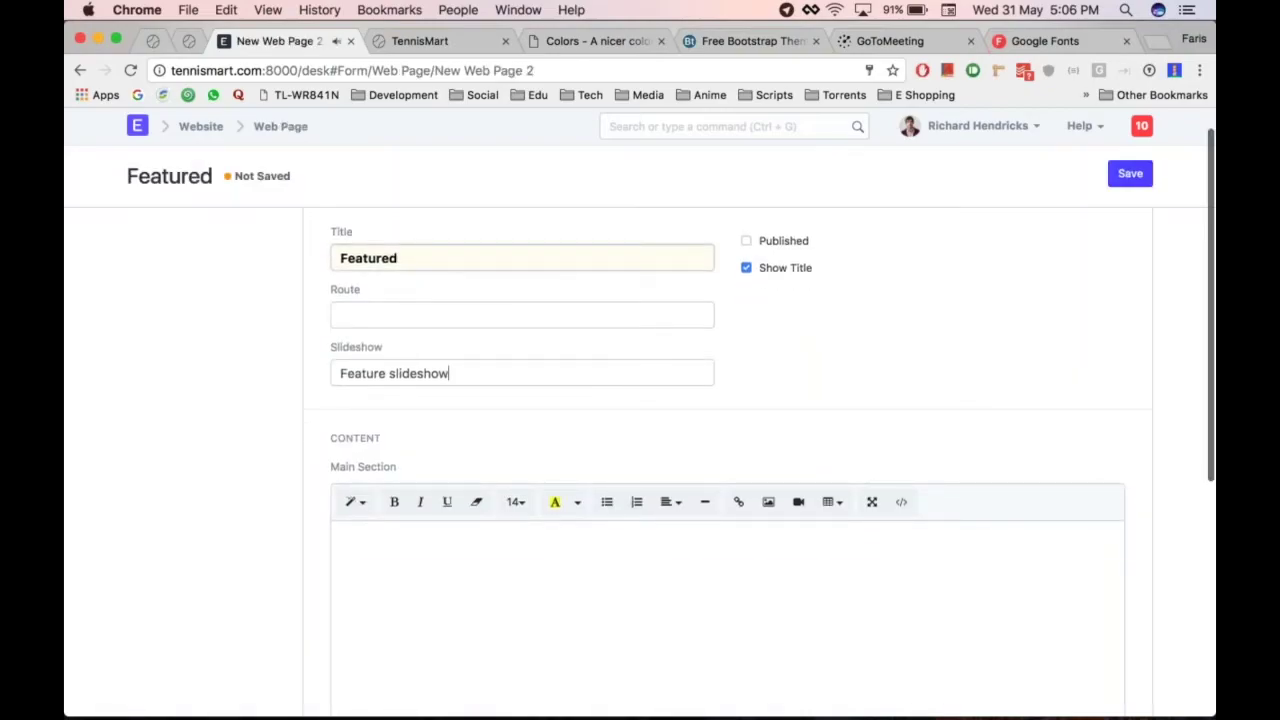
pyautogui.click(707, 375)
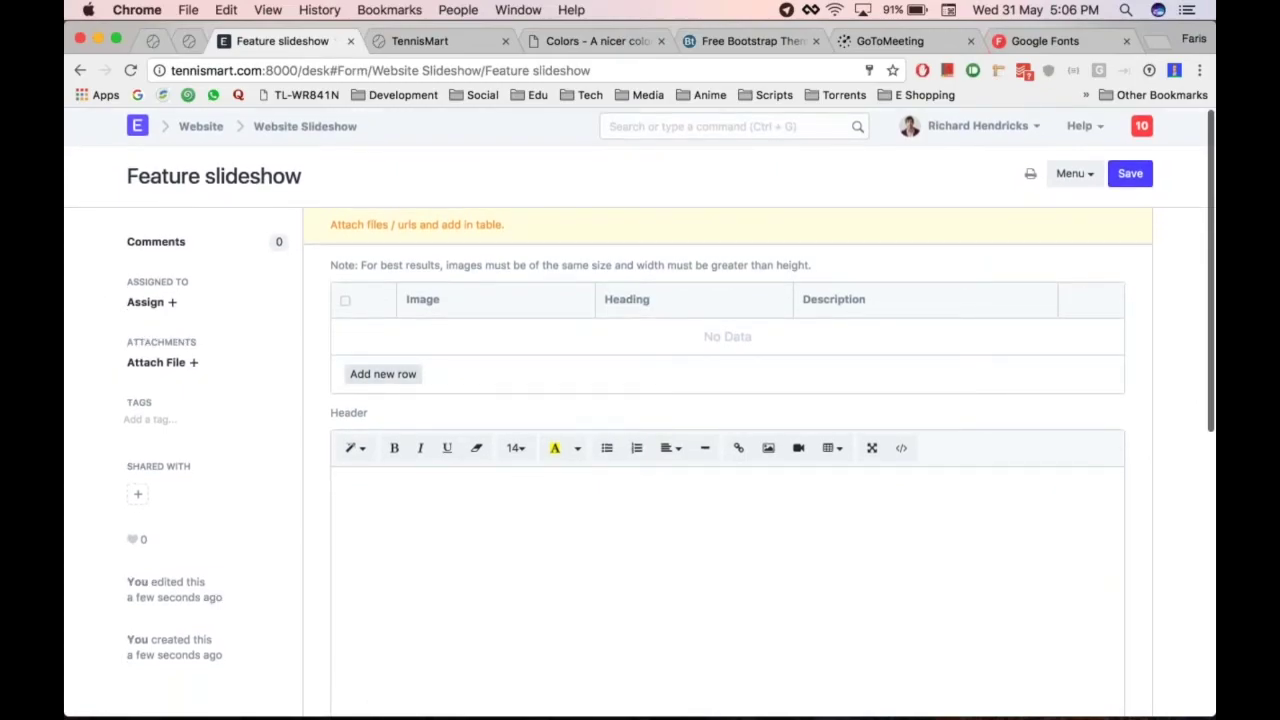
# Add three slide rows and bring up the image upload for slide 1
pyautogui.click(401, 376)
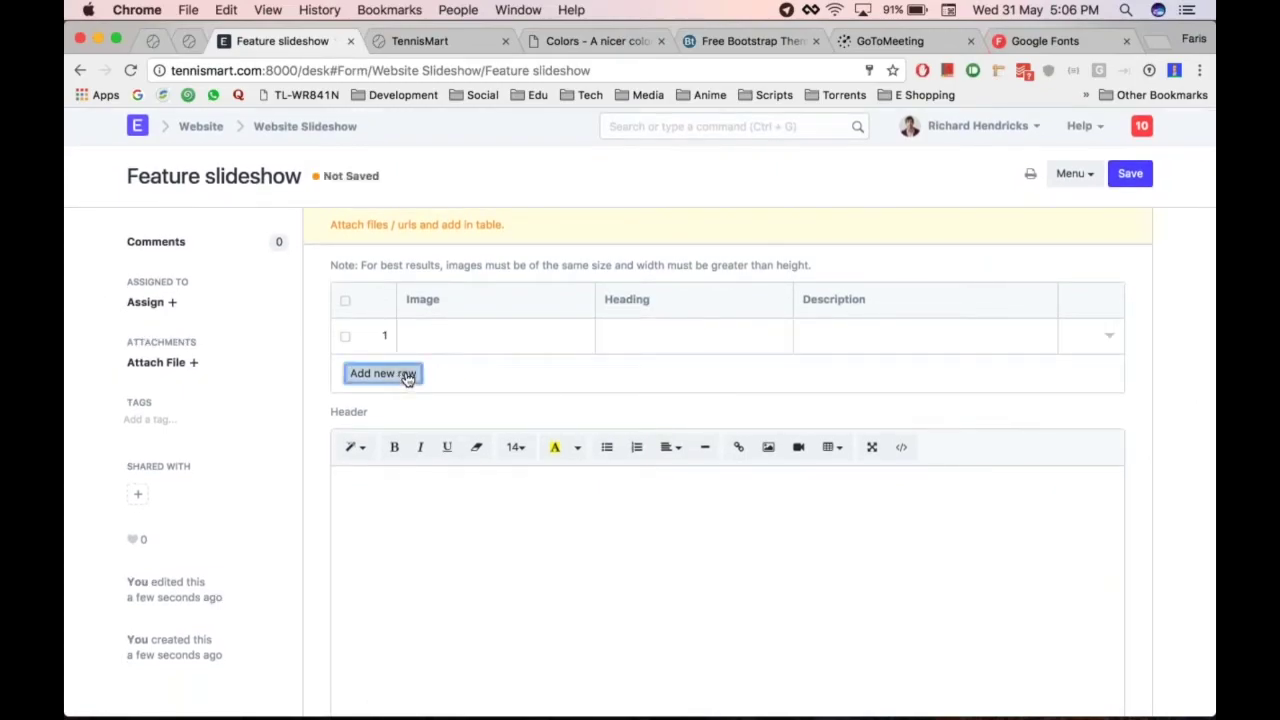
pyautogui.click(408, 376)
pyautogui.click(390, 409)
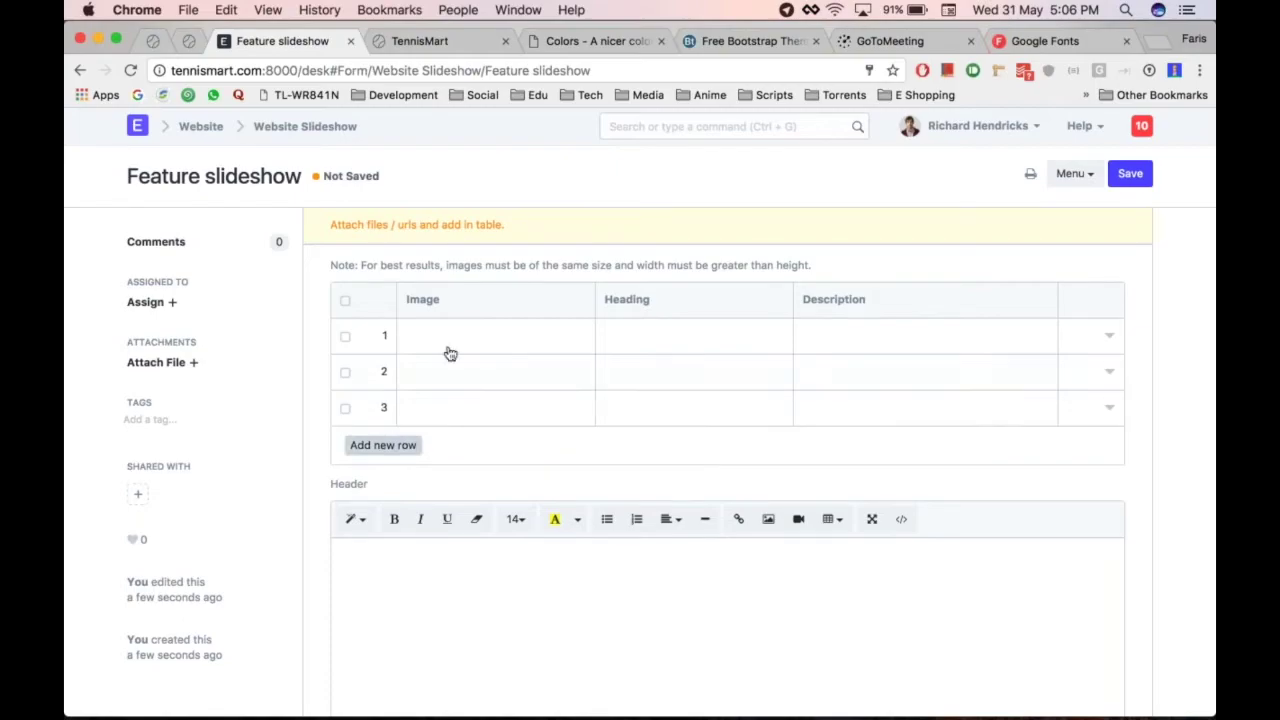
pyautogui.click(471, 334)
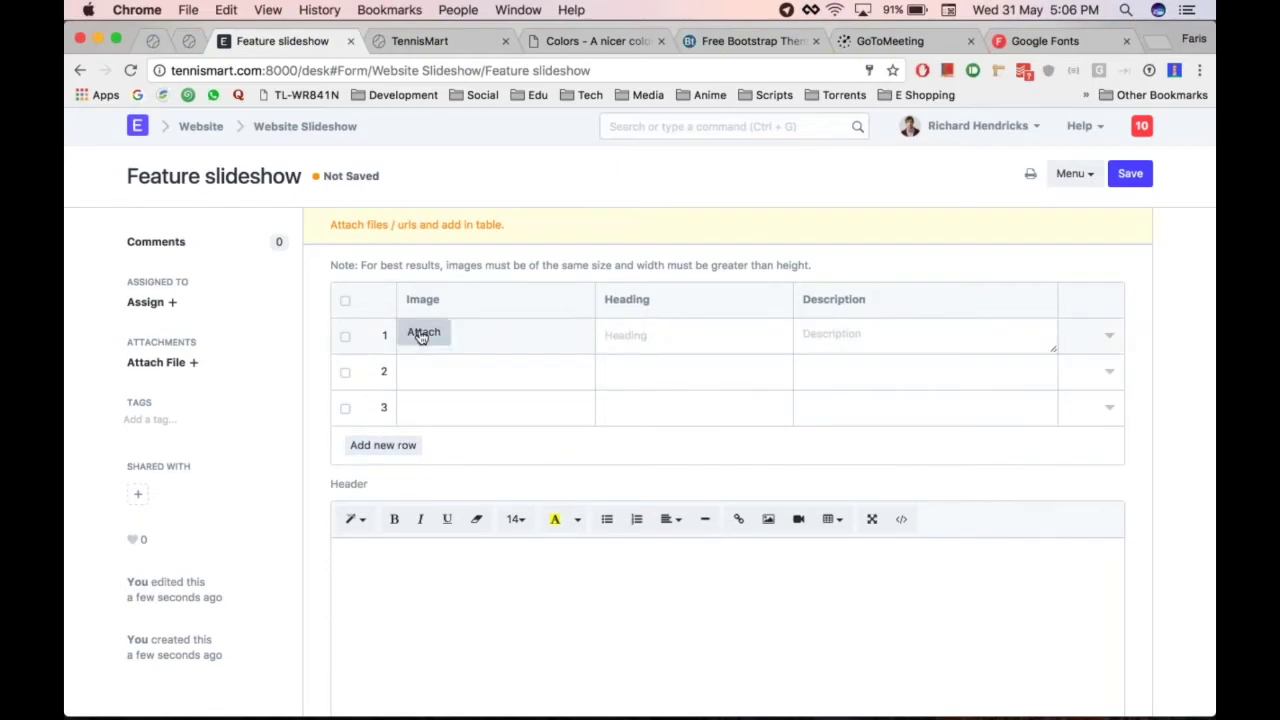
pyautogui.click(1110, 338)
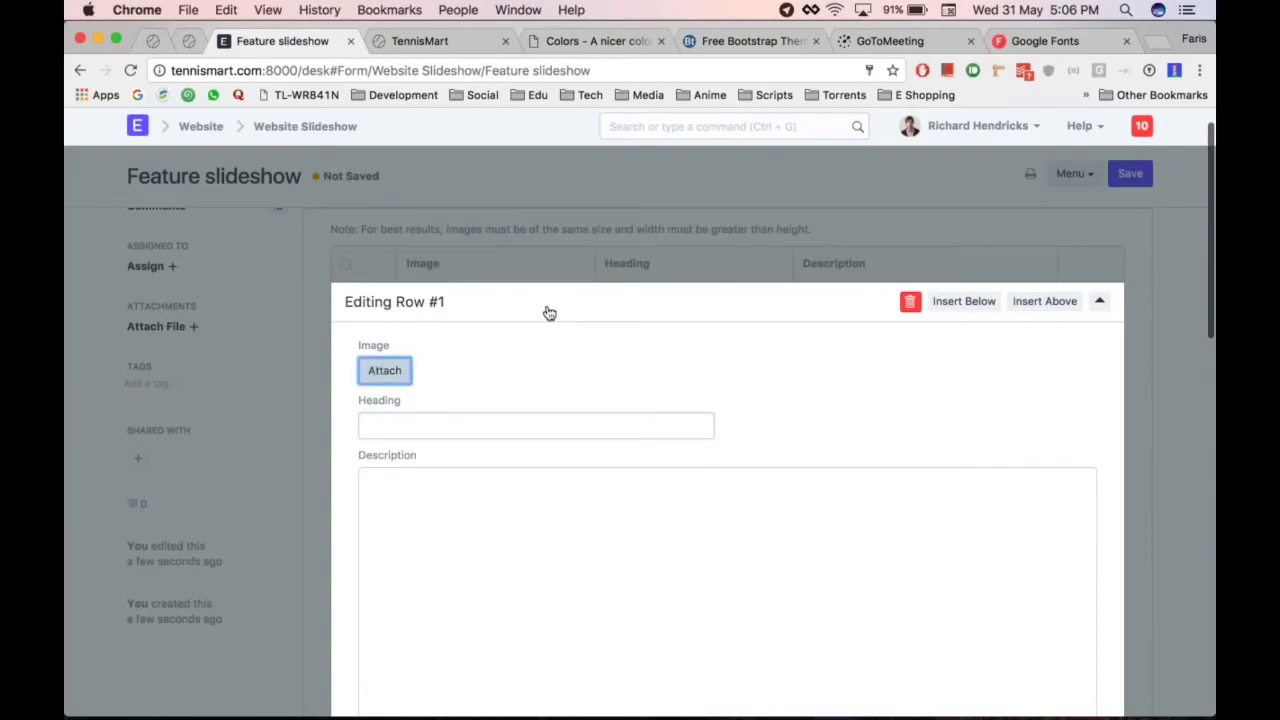
pyautogui.click(384, 370)
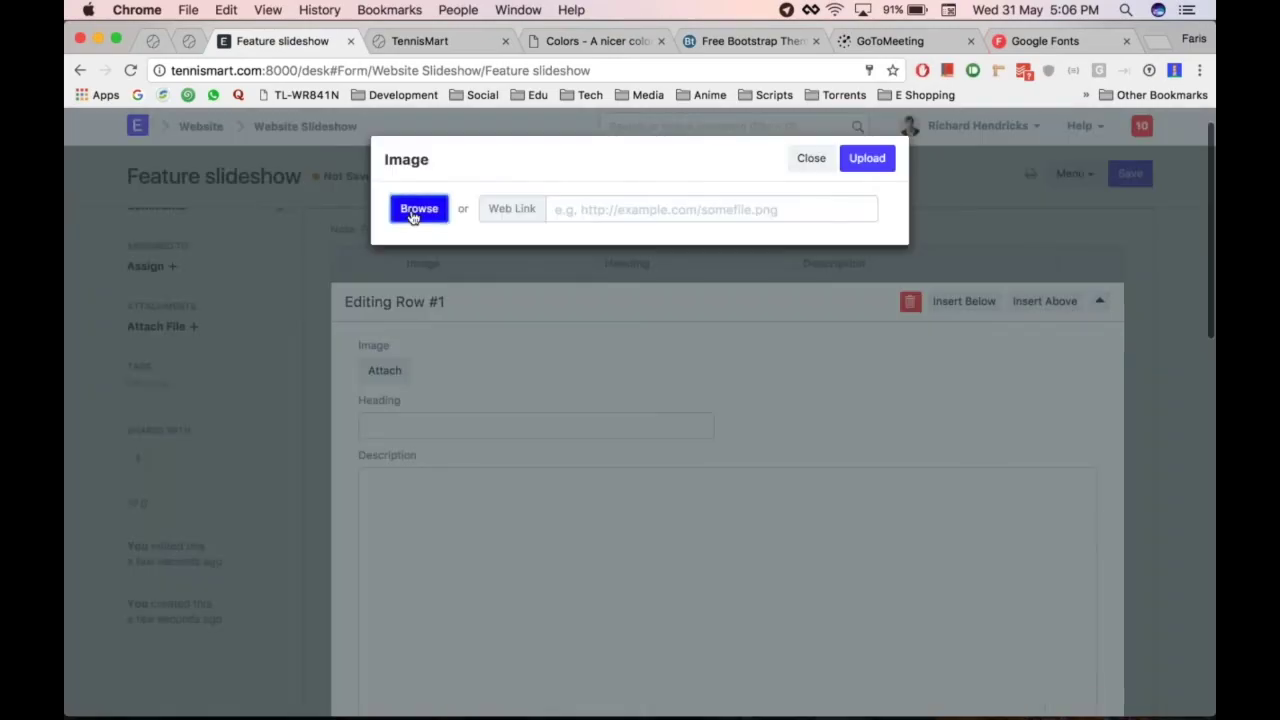
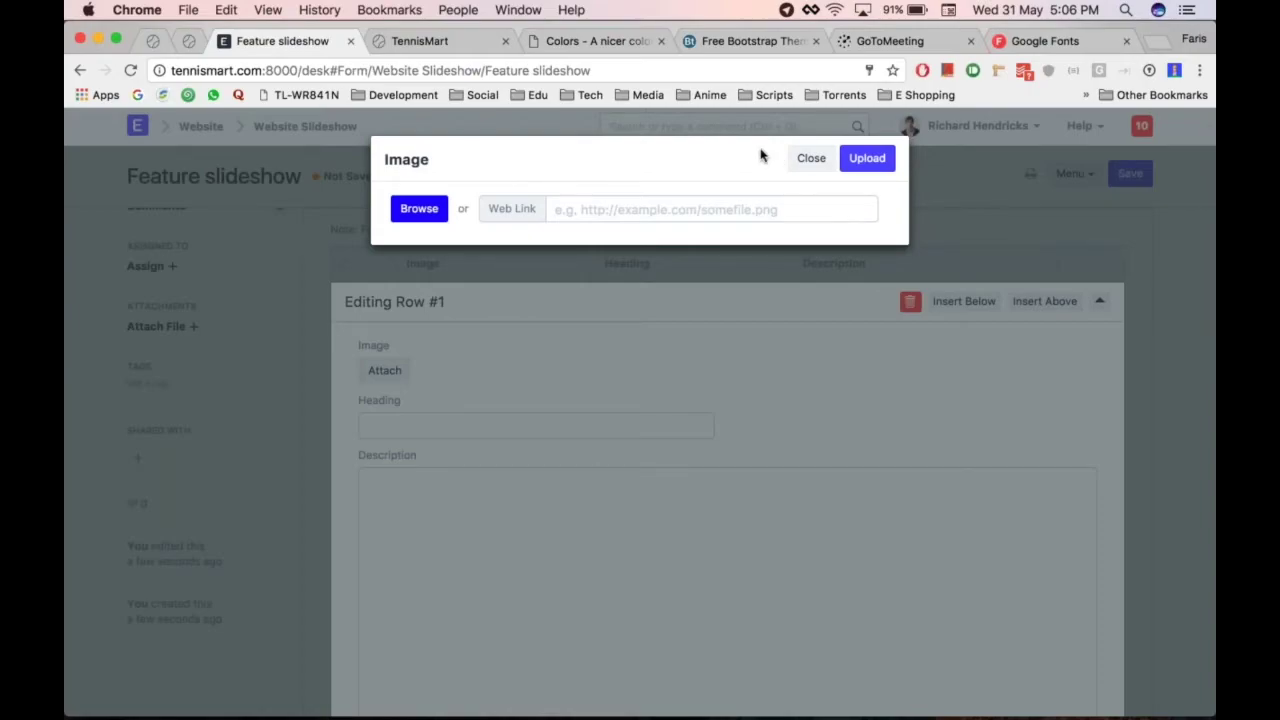
# Upload home_headMXS_copy.jpg from Documents as slide 1's image
pyautogui.click(426, 214)
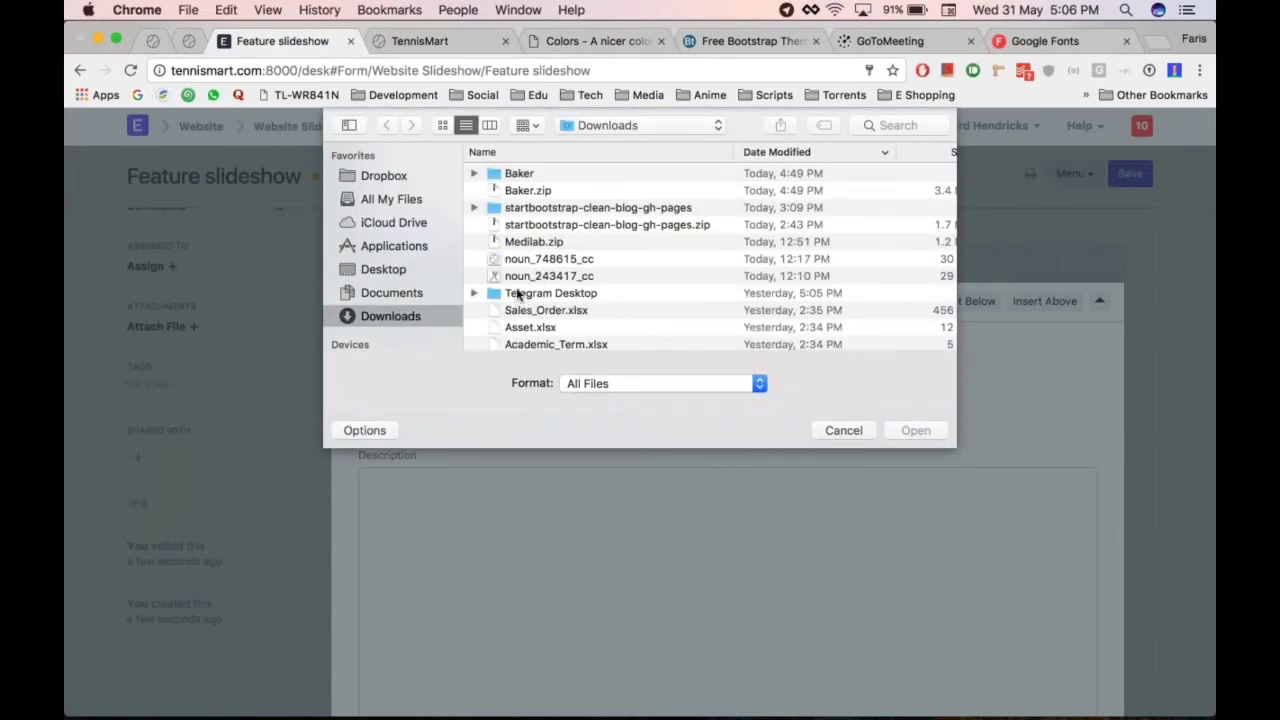
pyautogui.scroll(-2, 517, 292)
pyautogui.click(391, 292)
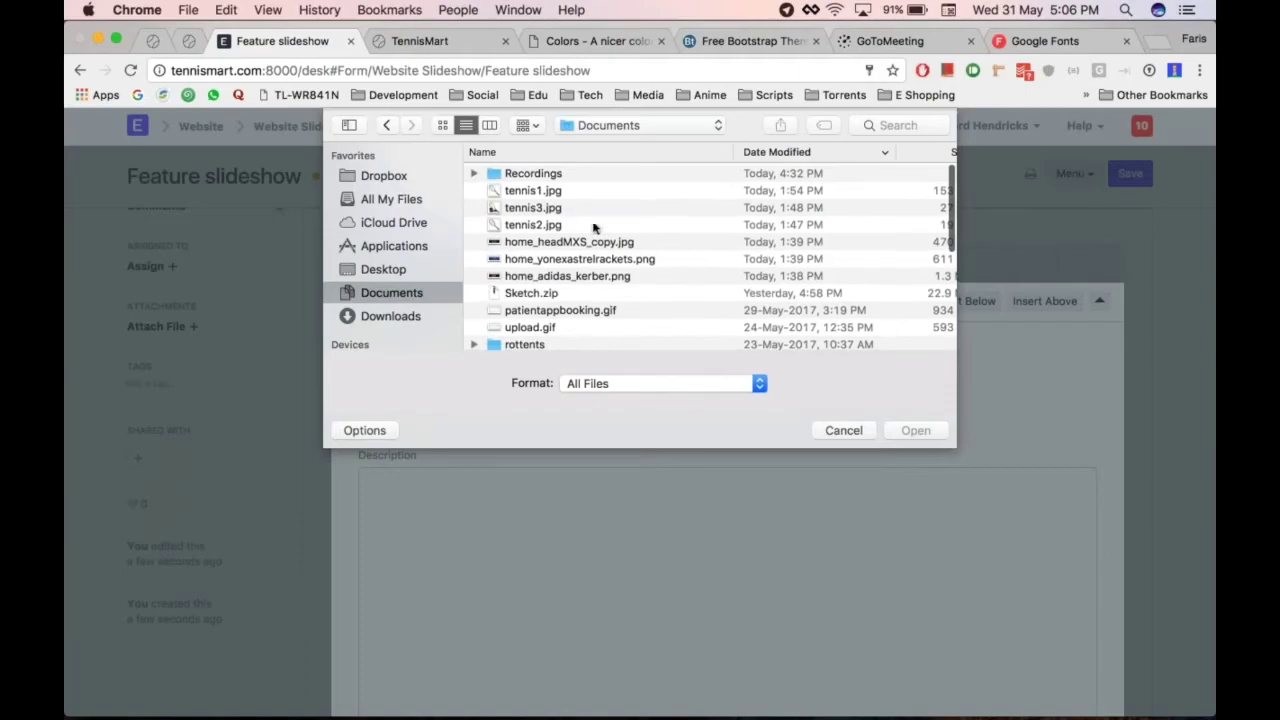
pyautogui.doubleClick(532, 243)
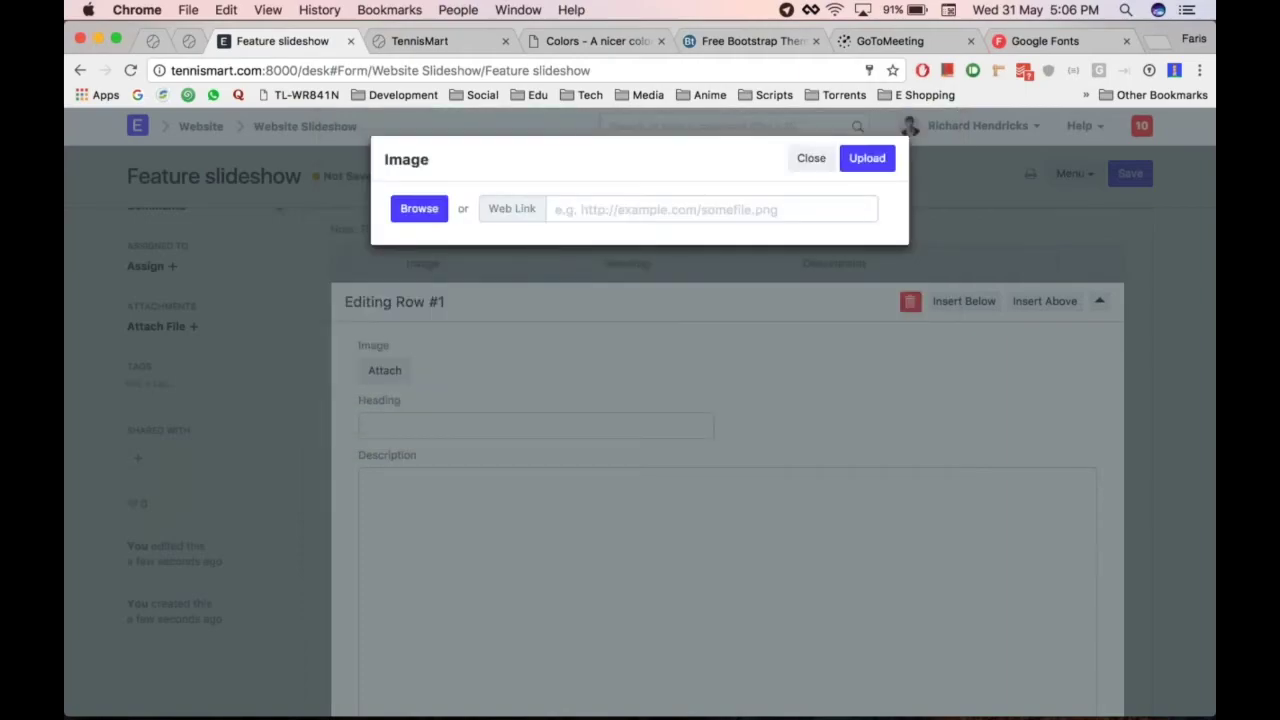
pyautogui.click(886, 160)
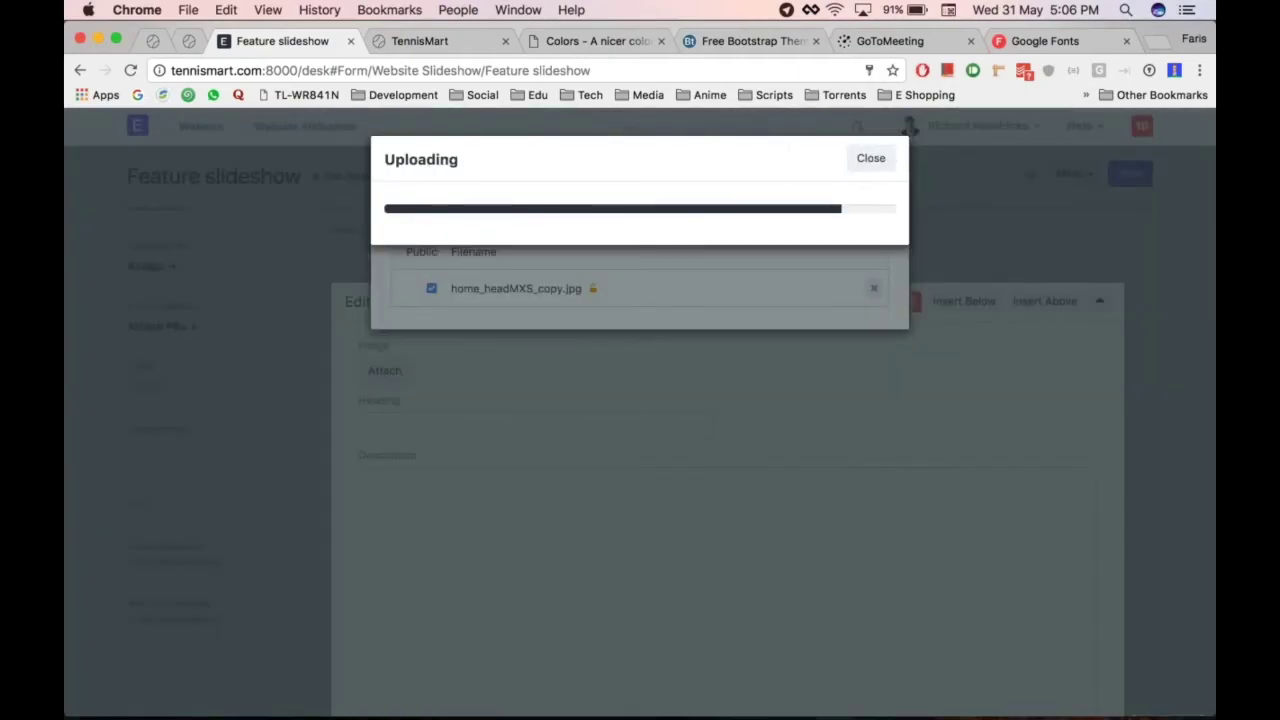
# Upload home_yonexastrelrackets.png as slide 2's image
pyautogui.click(430, 378)
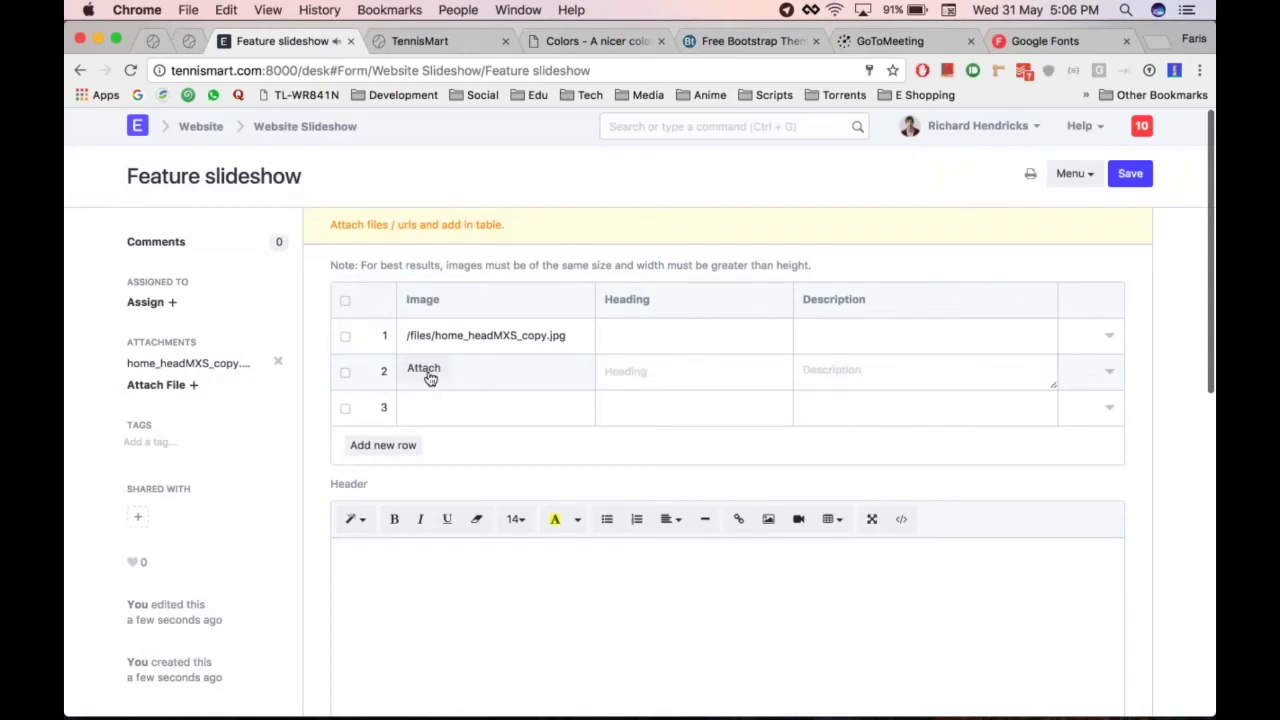
pyautogui.click(430, 378)
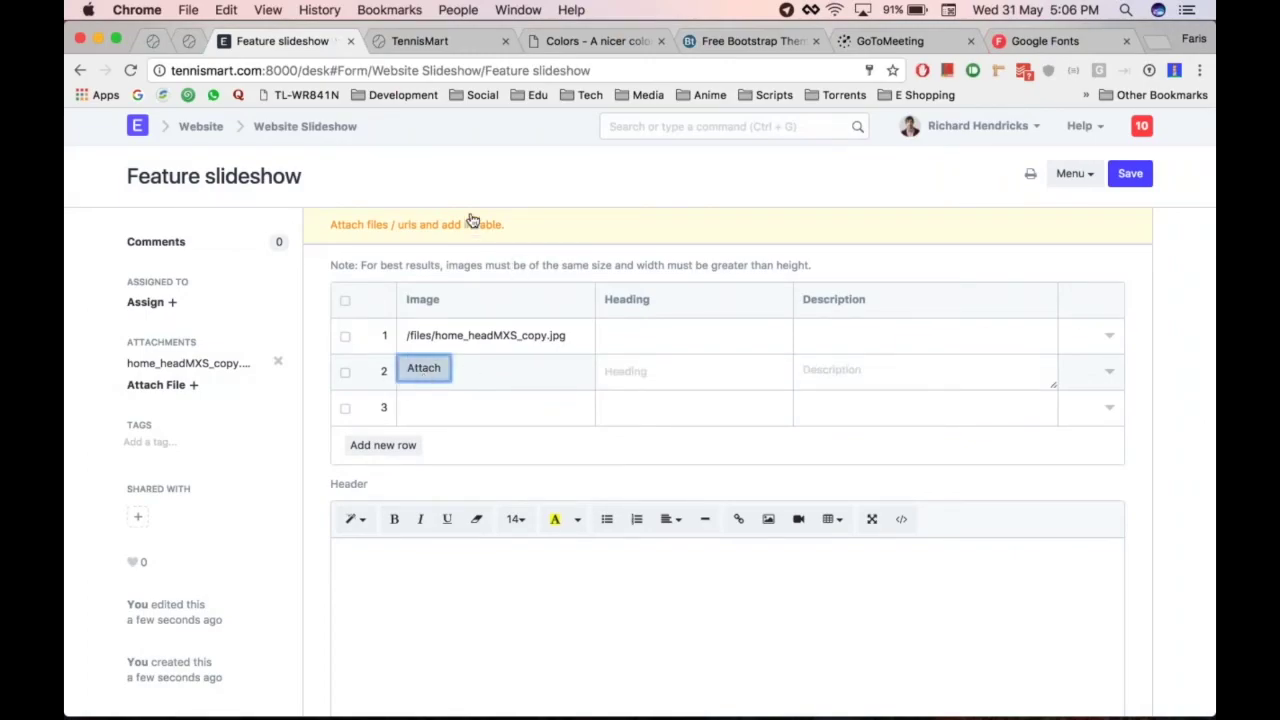
pyautogui.click(424, 368)
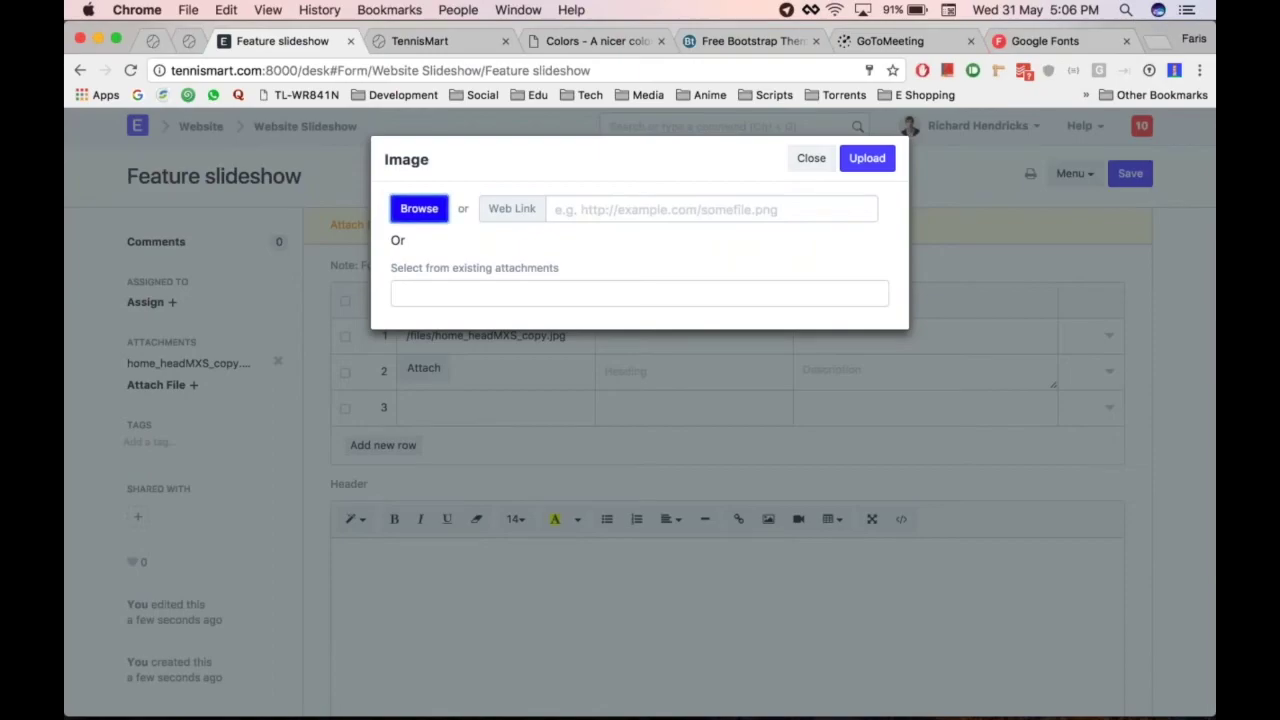
pyautogui.click(543, 297)
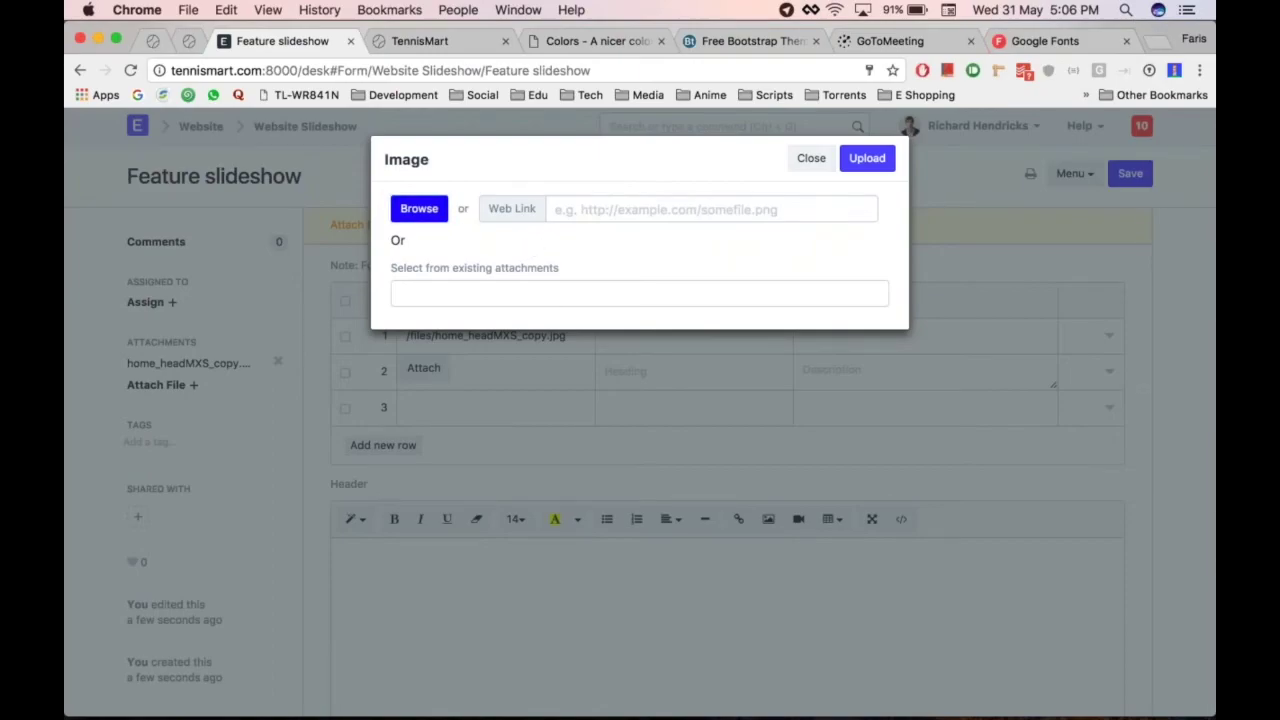
pyautogui.click(417, 214)
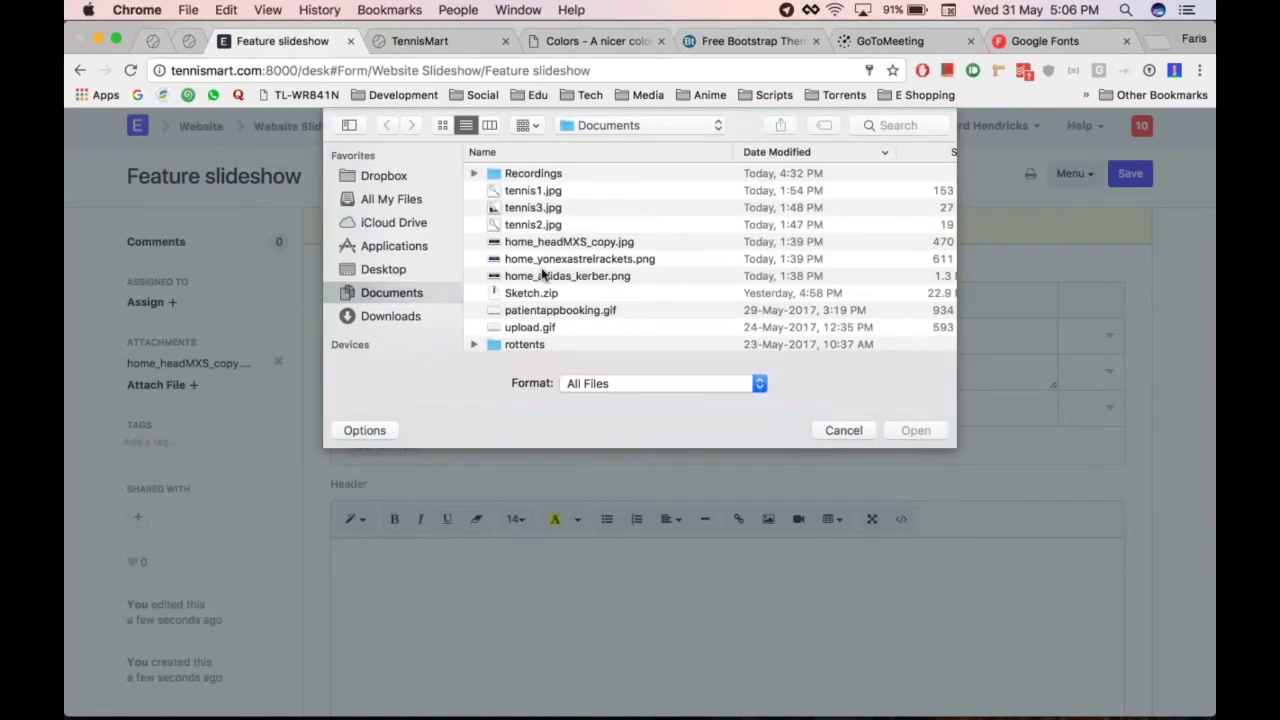
pyautogui.doubleClick(546, 262)
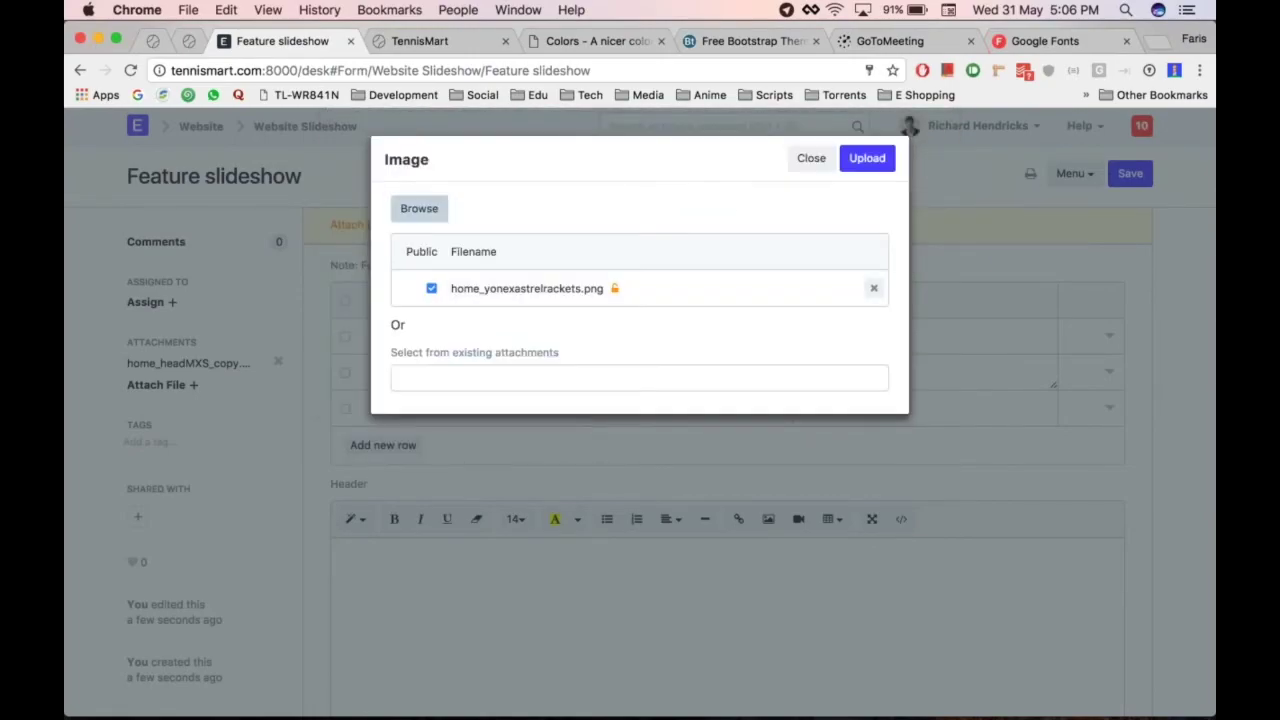
pyautogui.click(870, 165)
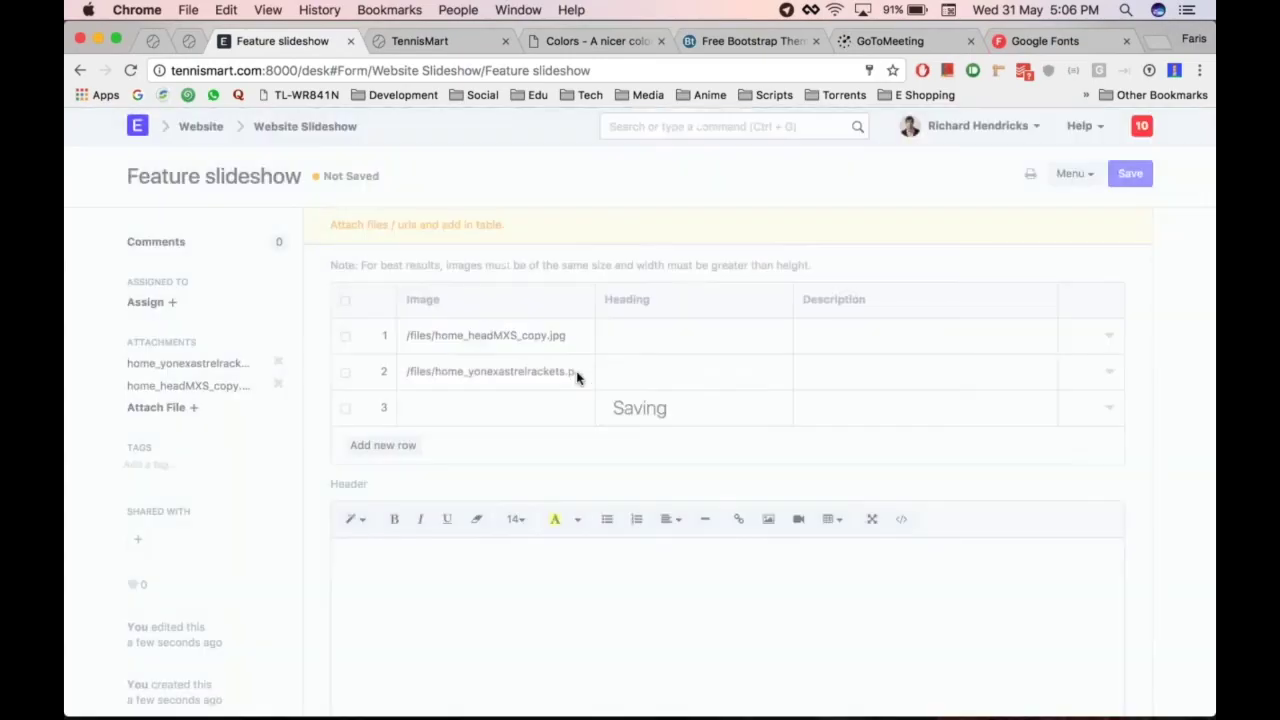
# Upload home_adidas_kerber.png as slide 3's image
pyautogui.click(429, 417)
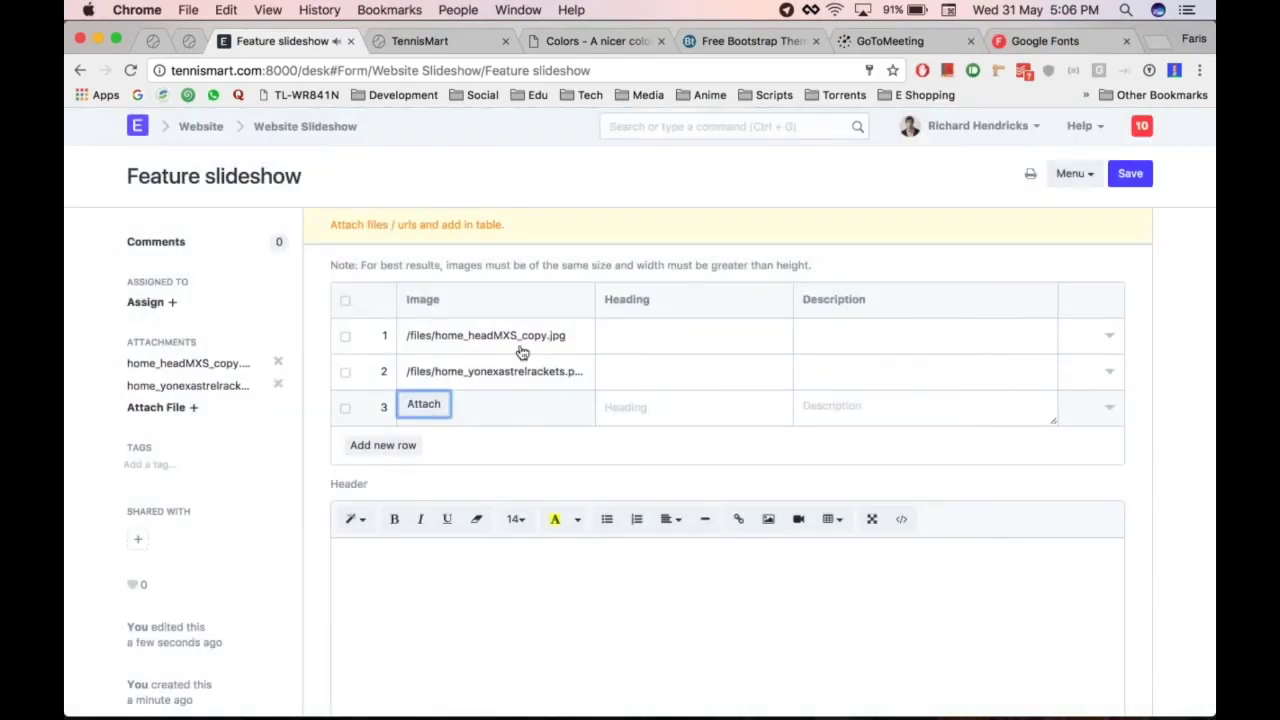
pyautogui.click(430, 404)
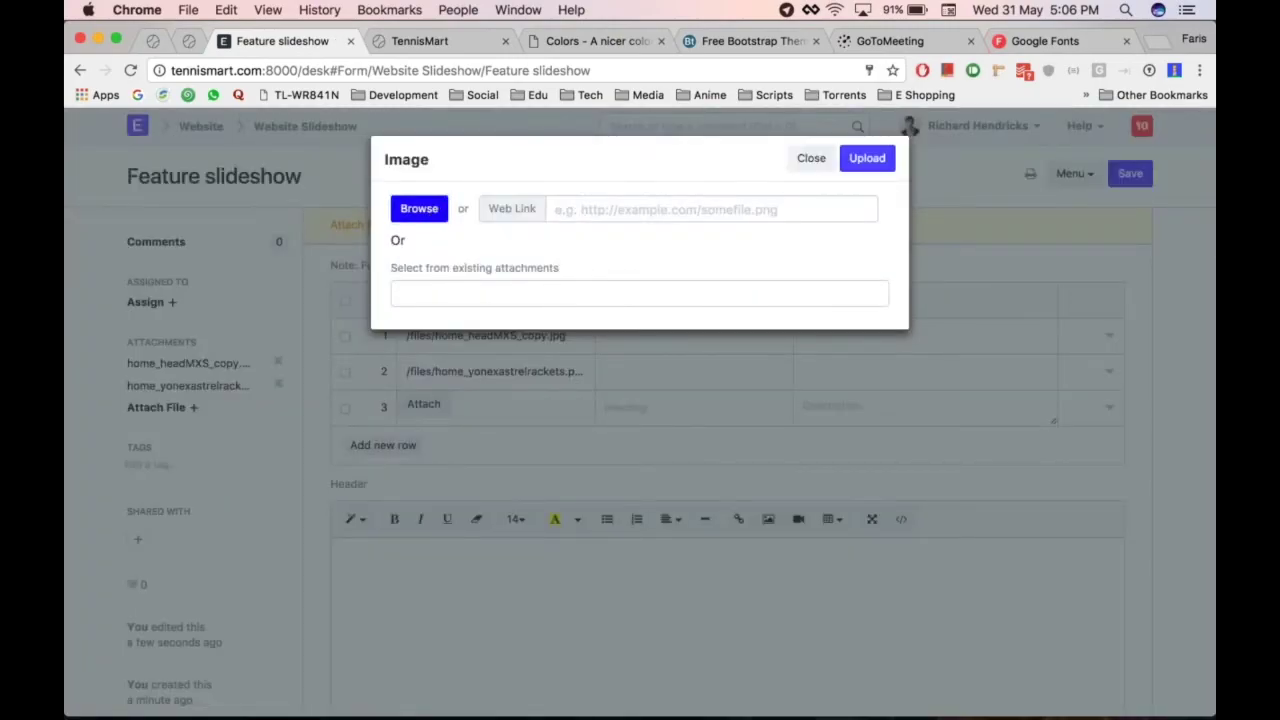
pyautogui.click(410, 212)
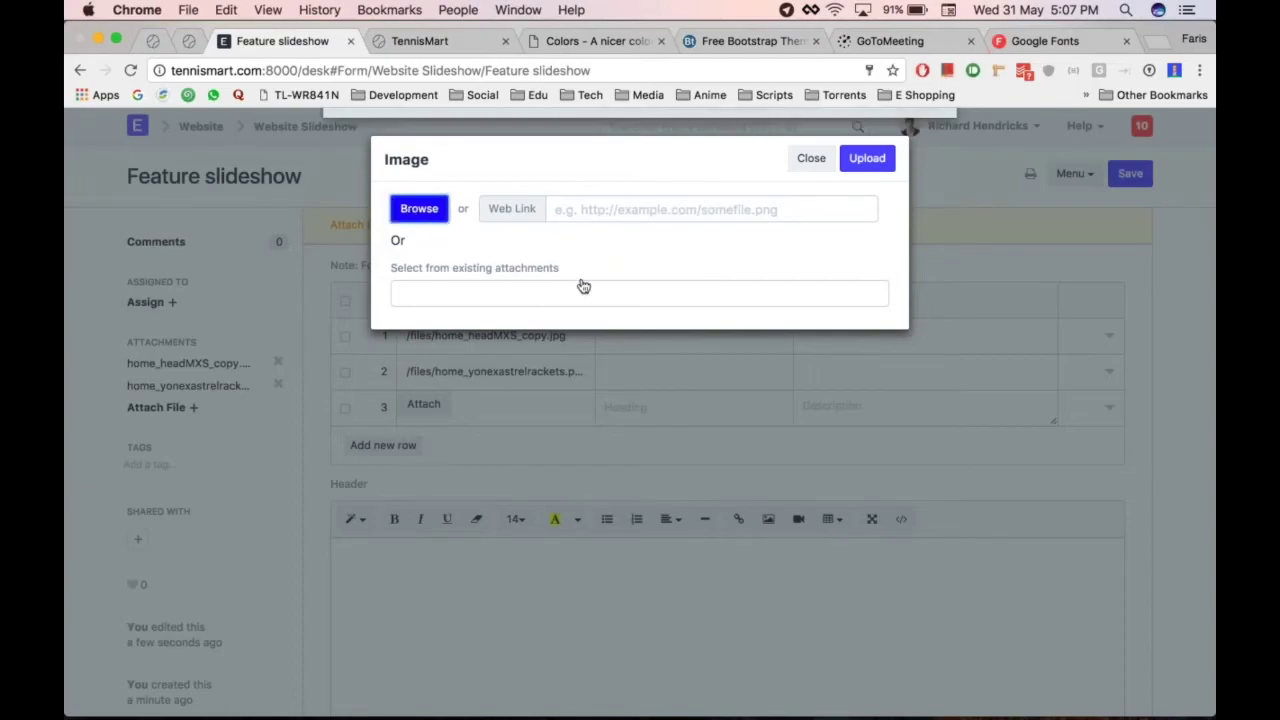
pyautogui.click(530, 283)
pyautogui.press('Return')
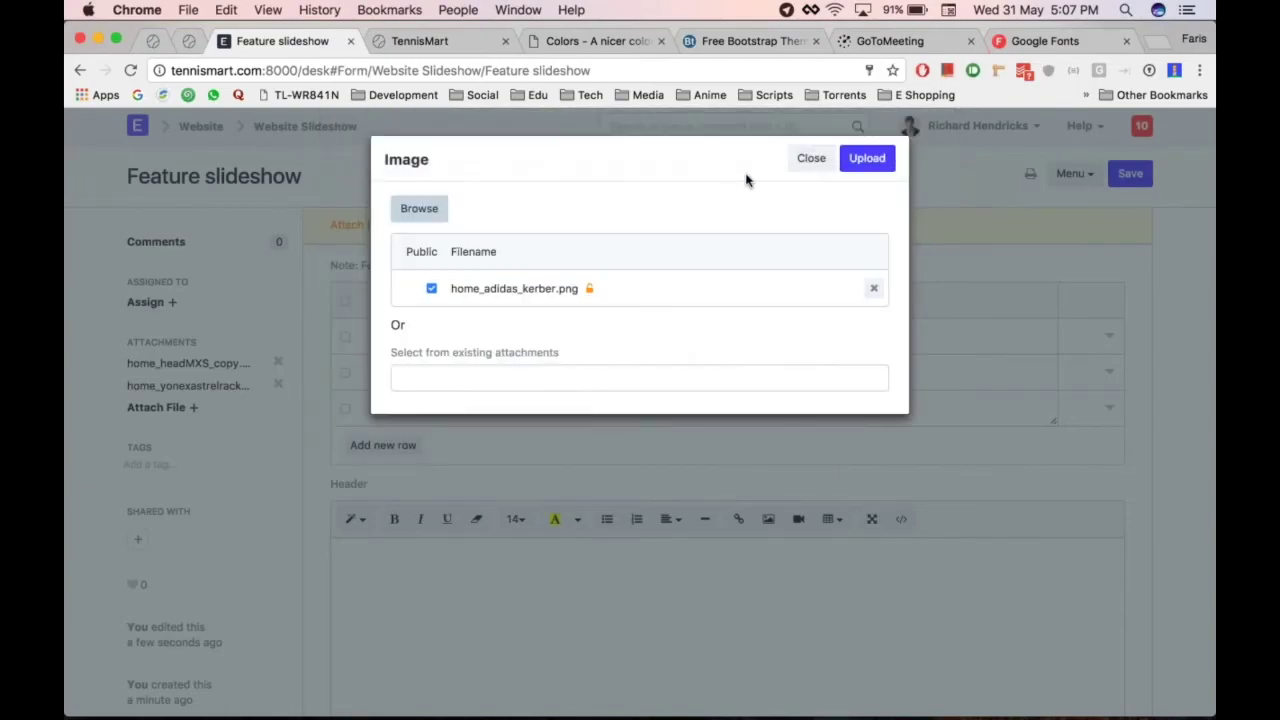
pyautogui.click(867, 158)
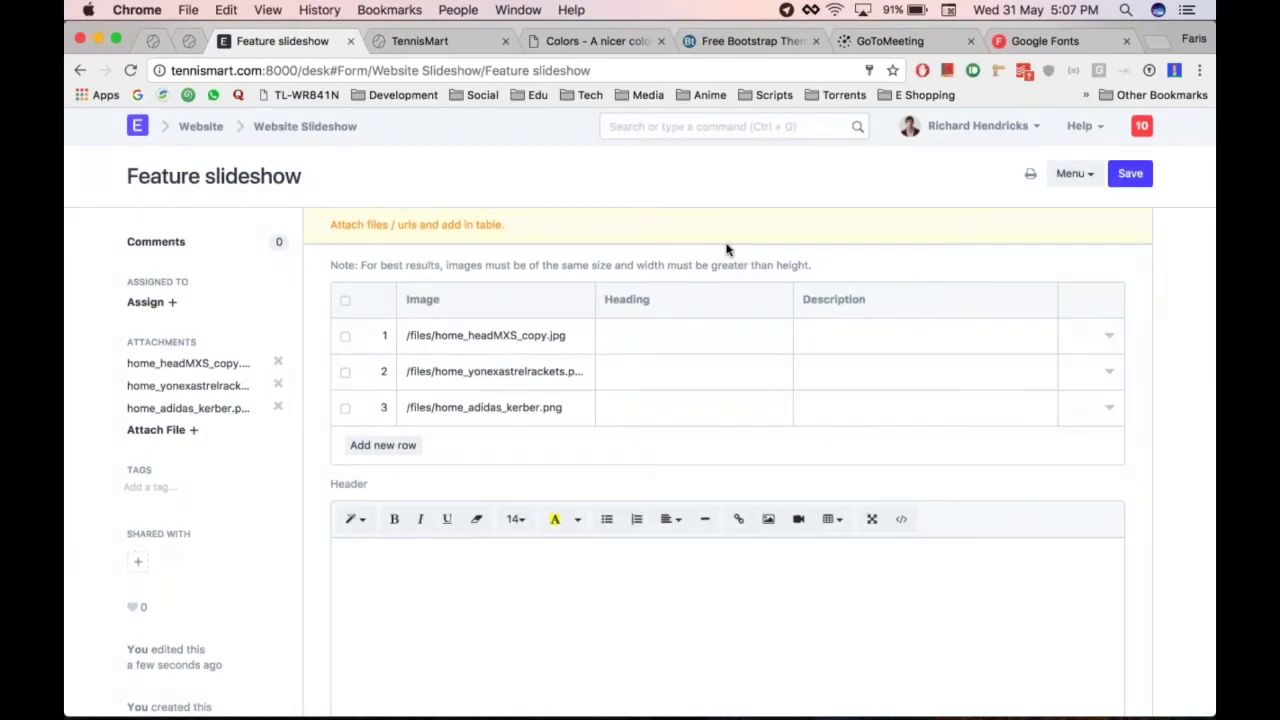
pyautogui.scroll(-1, 729, 249)
# Enter 'Featured Items' as the web page's main section text
pyautogui.scroll(-10, 728, 450)
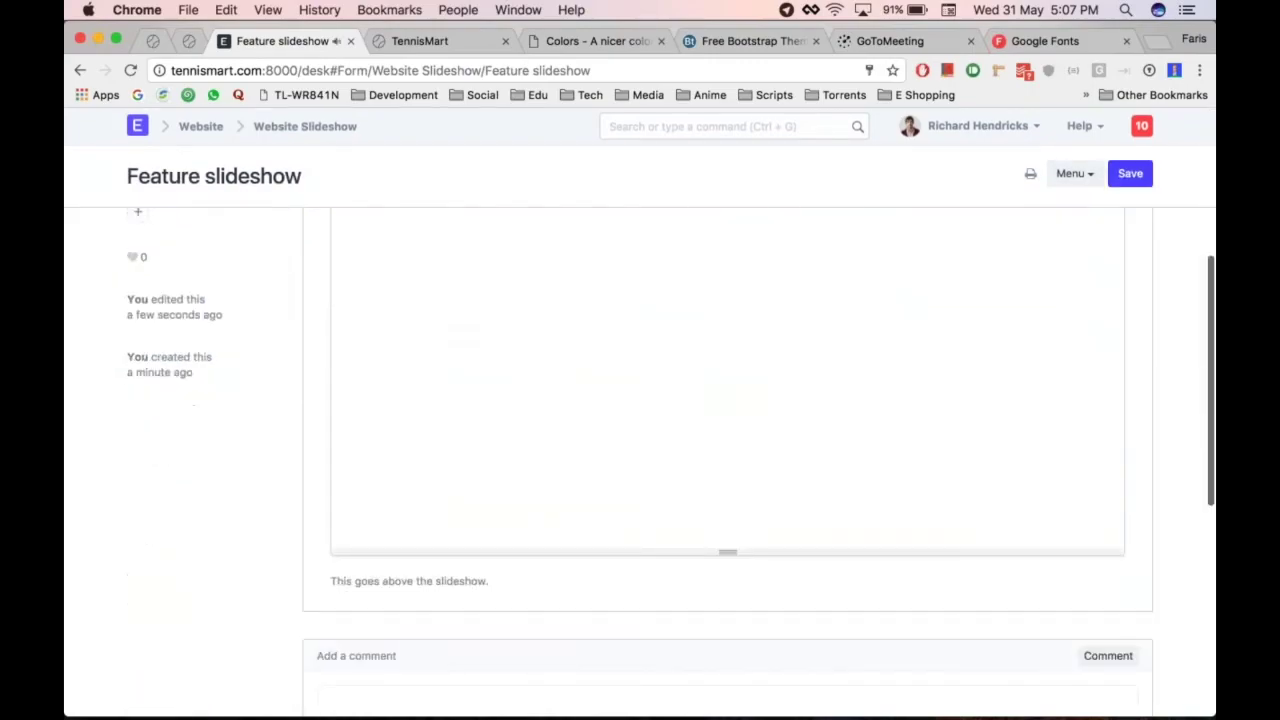
pyautogui.scroll(12, 728, 450)
pyautogui.hscroll(-5, 728, 450)
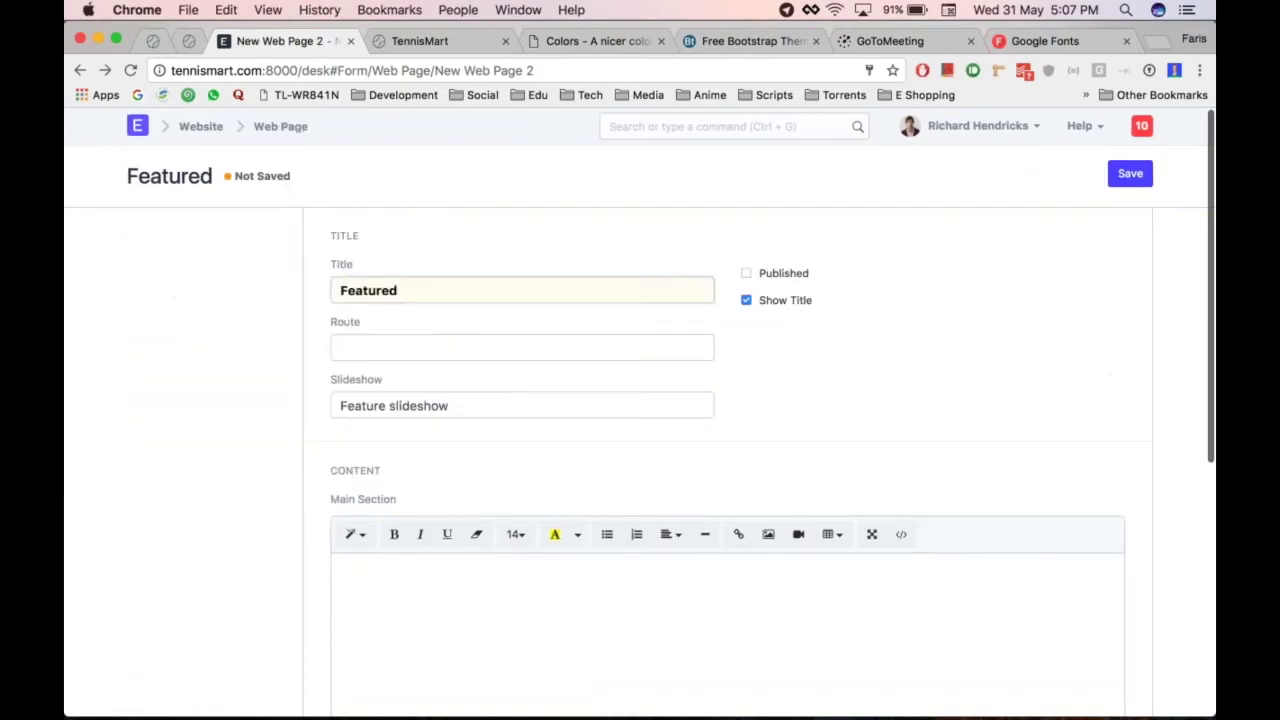
pyautogui.scroll(-5, 728, 450)
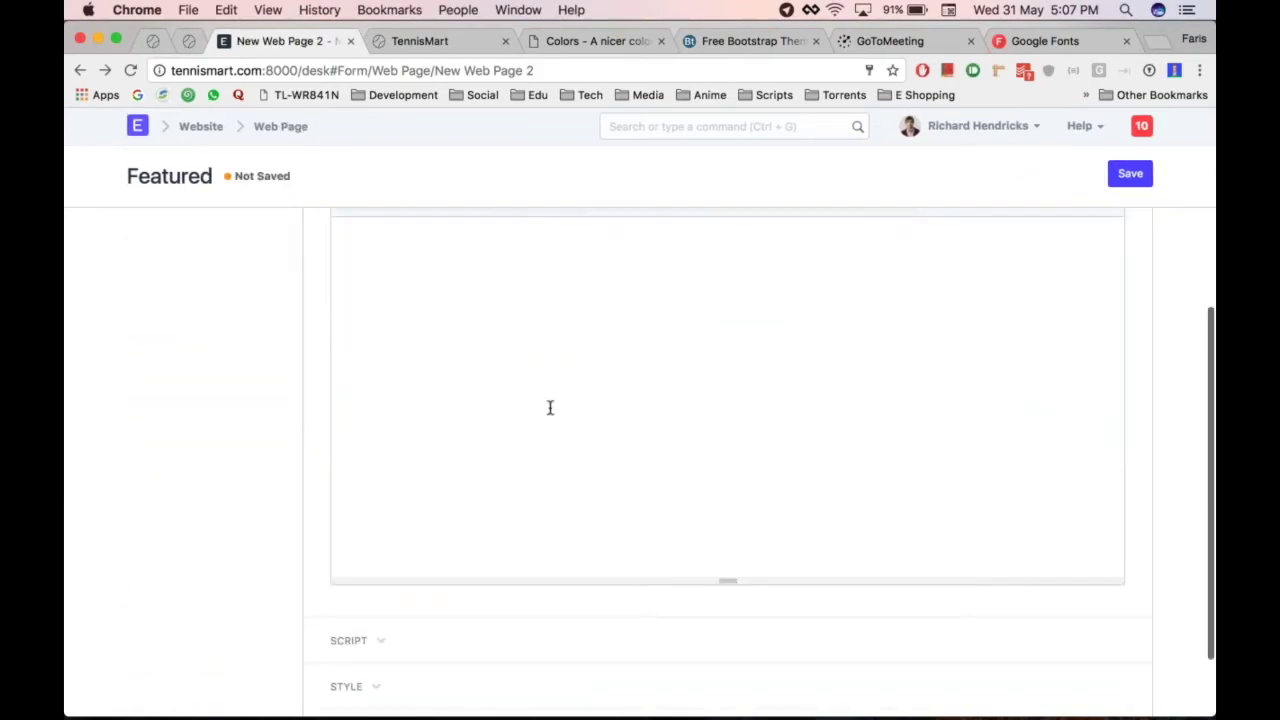
pyautogui.scroll(3, 549, 407)
pyautogui.write('Fa')
pyautogui.write('eatured')
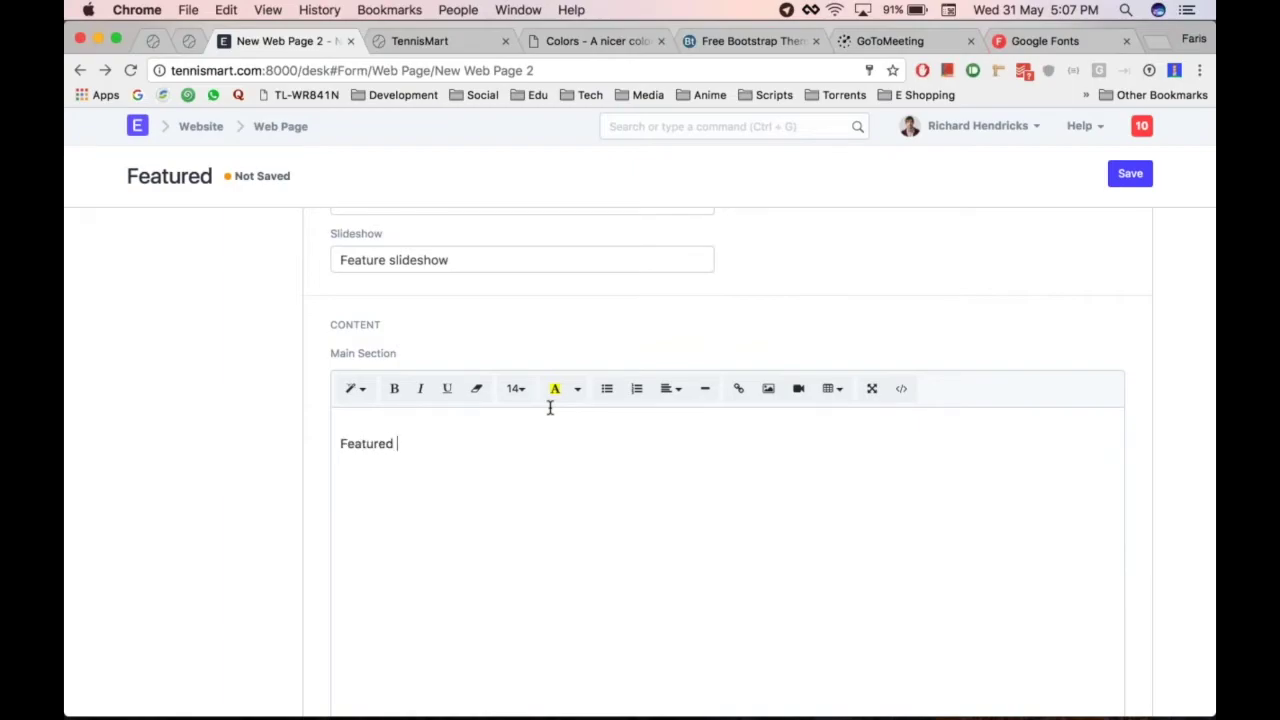
pyautogui.press('BackSpace')
pyautogui.press('BackSpace')
pyautogui.press('BackSpace')
pyautogui.press('BackSpace')
pyautogui.press('BackSpace')
pyautogui.press('BackSpace')
pyautogui.press('BackSpace')
pyautogui.press('BackSpace')
pyautogui.press('BackSpace')
pyautogui.press('BackSpace')
pyautogui.press('BackSpace')
pyautogui.press('BackSpace')
pyautogui.press('BackSpace')
pyautogui.write('Featured Items')
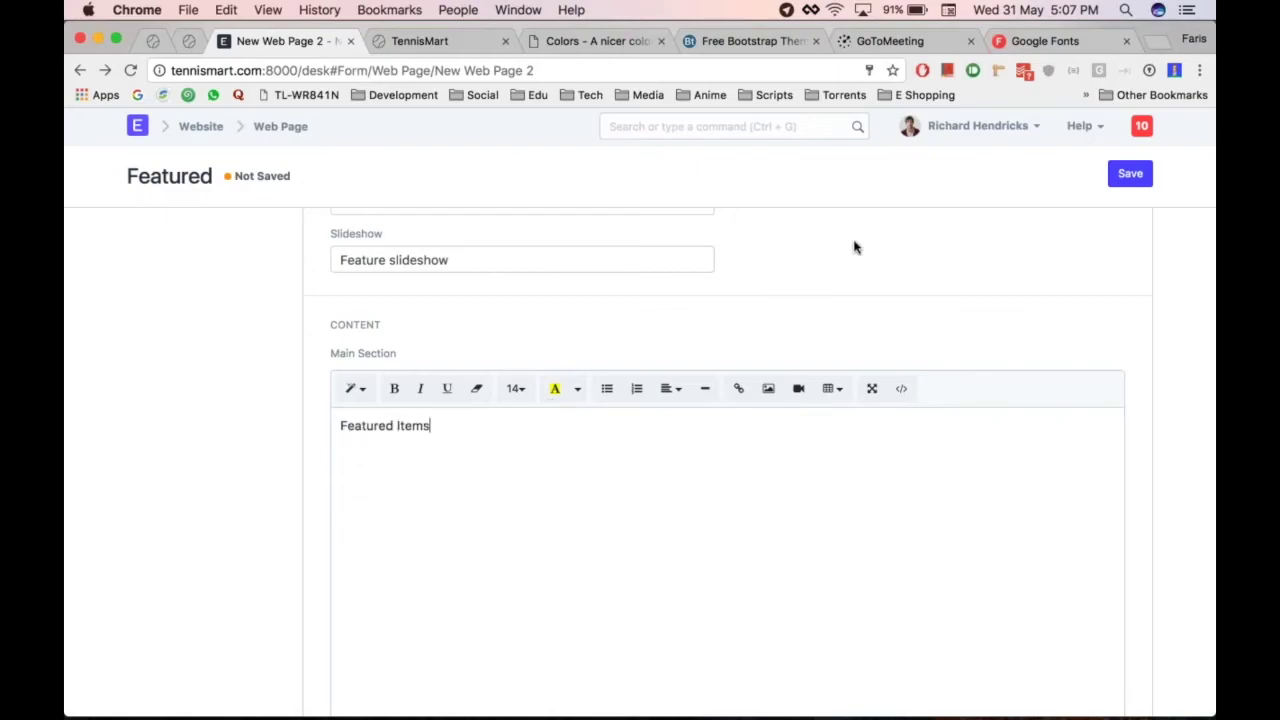
# Style 'Featured Items' as Header 1, save the page, and mark it Published
pyautogui.press('super+a')
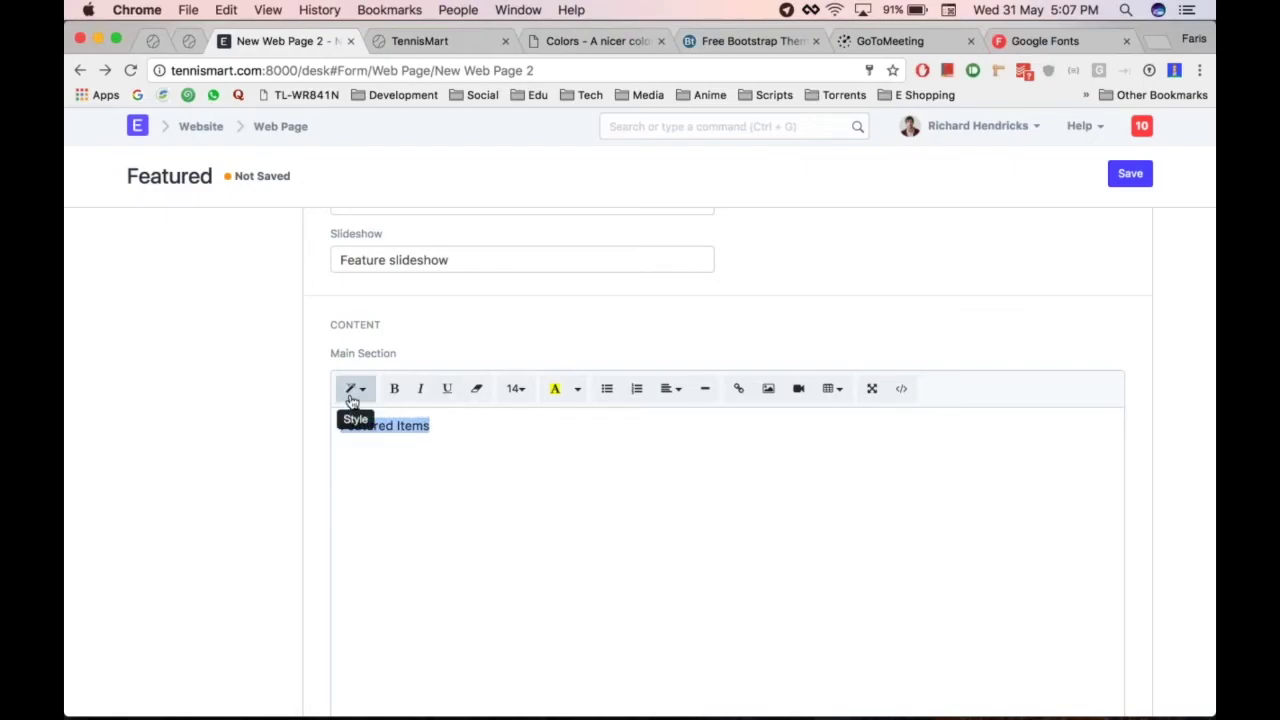
pyautogui.click(354, 391)
pyautogui.click(398, 595)
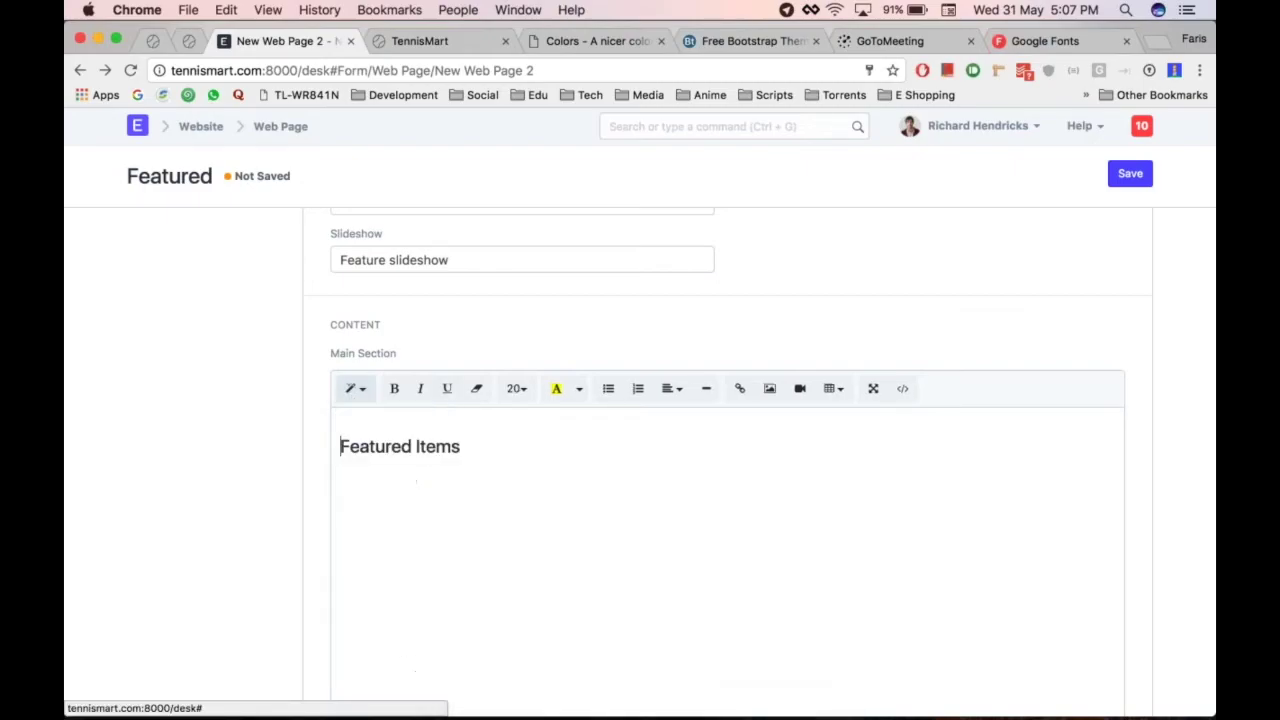
pyautogui.press('super+s')
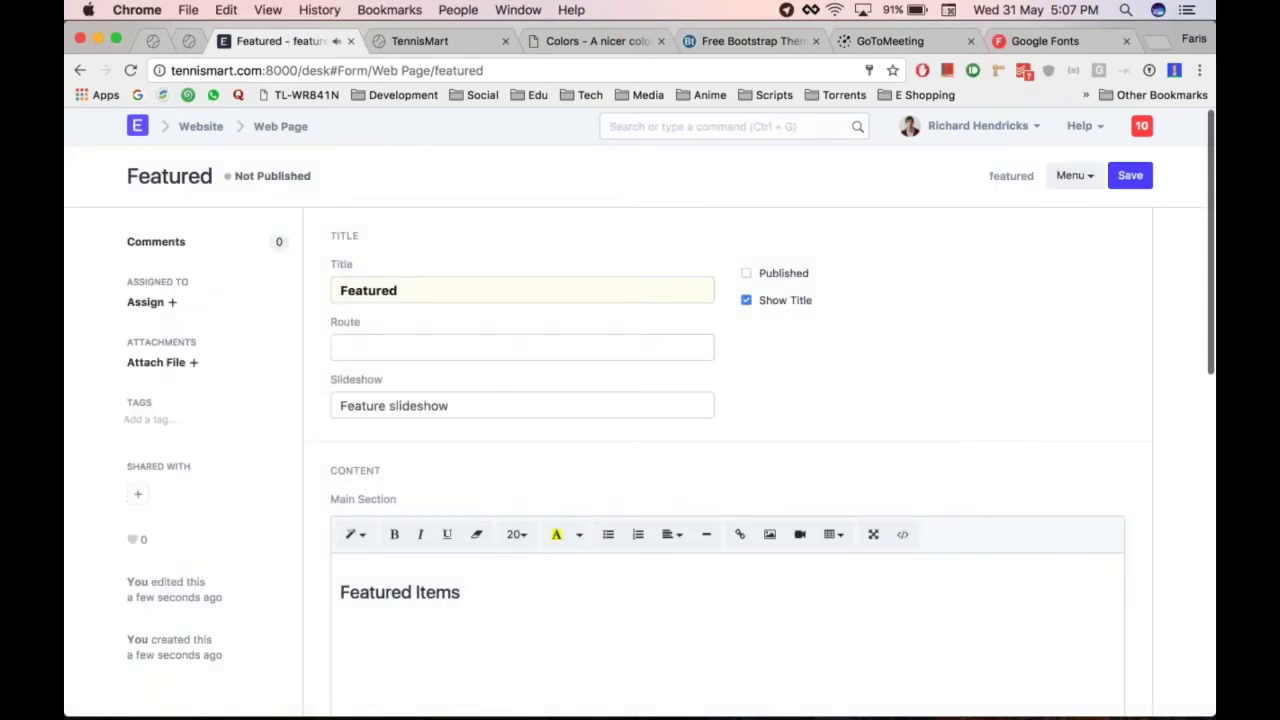
pyautogui.click(784, 273)
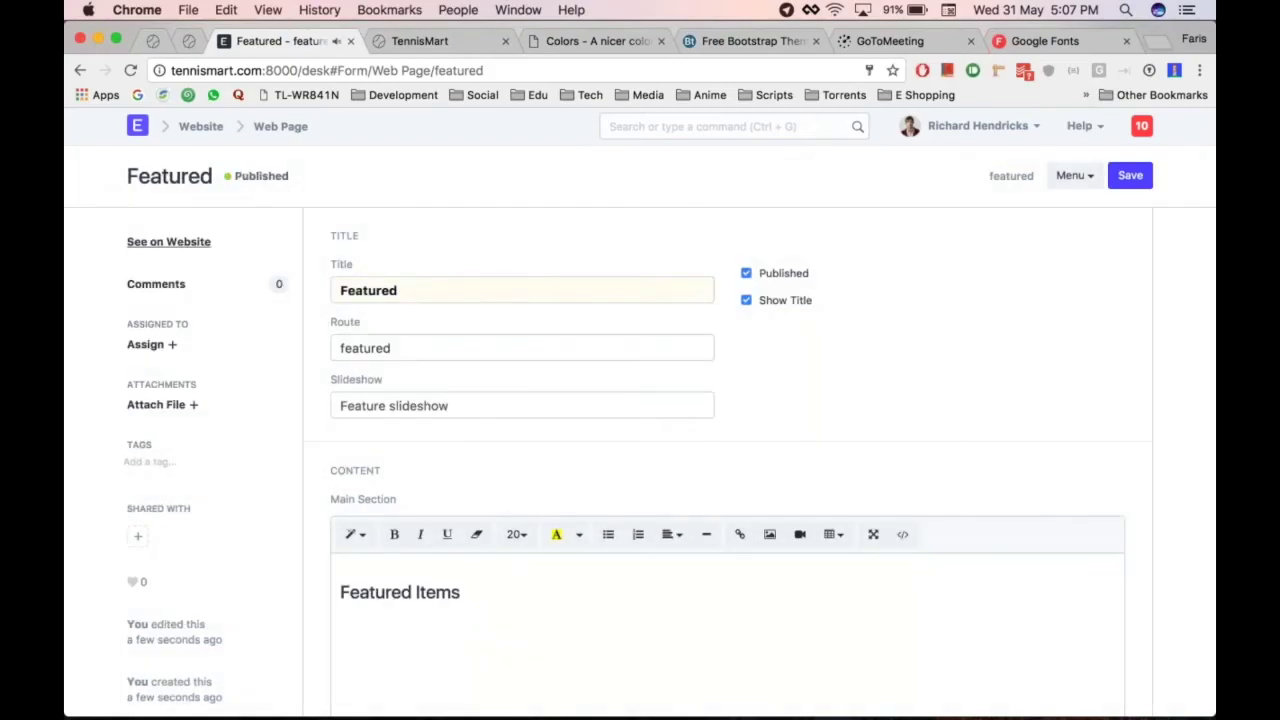
pyautogui.click(182, 243)
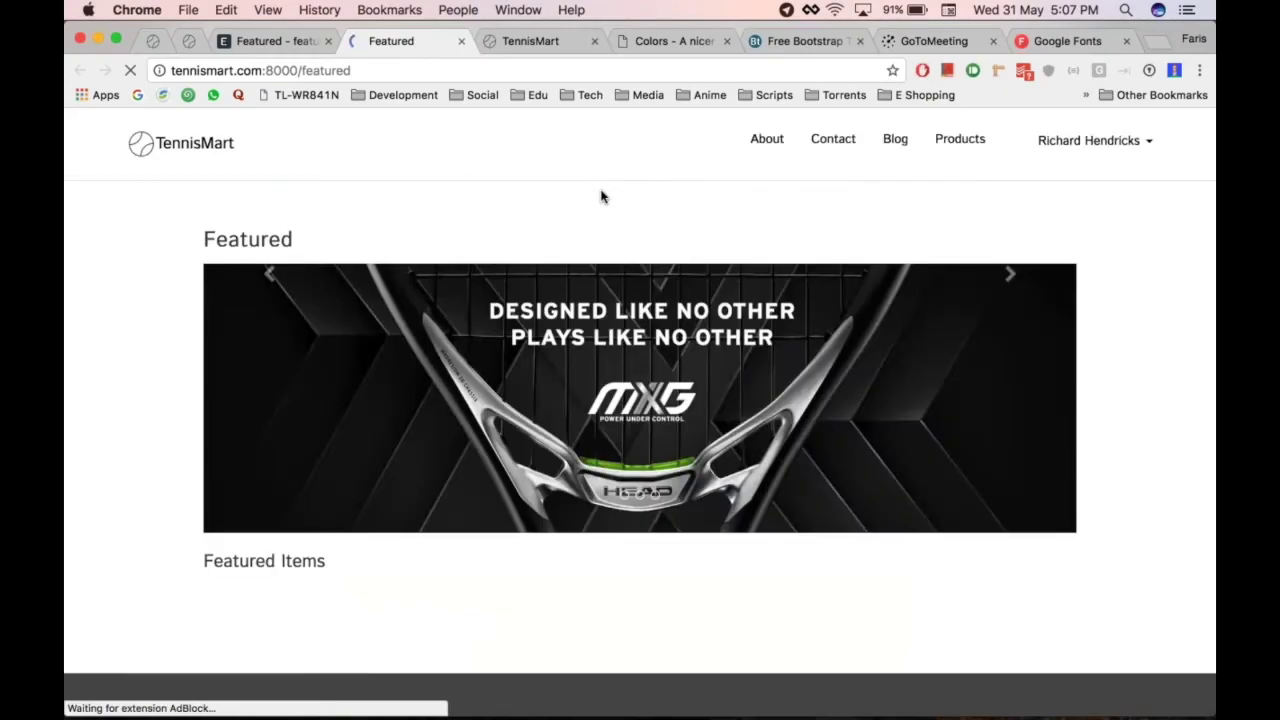
pyautogui.scroll(-1, 688, 380)
pyautogui.scroll(1, 688, 380)
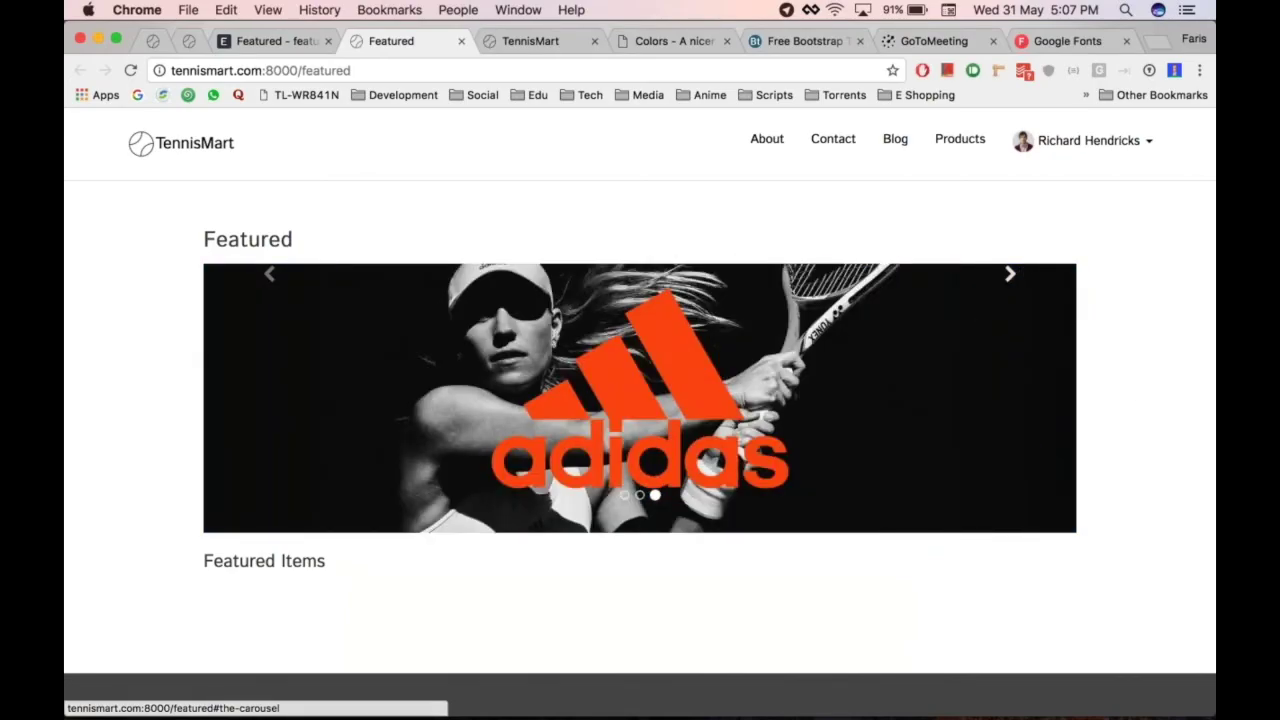
pyautogui.click(241, 350)
pyautogui.click(241, 350)
pyautogui.scroll(-5, 241, 350)
pyautogui.scroll(3, 257, 224)
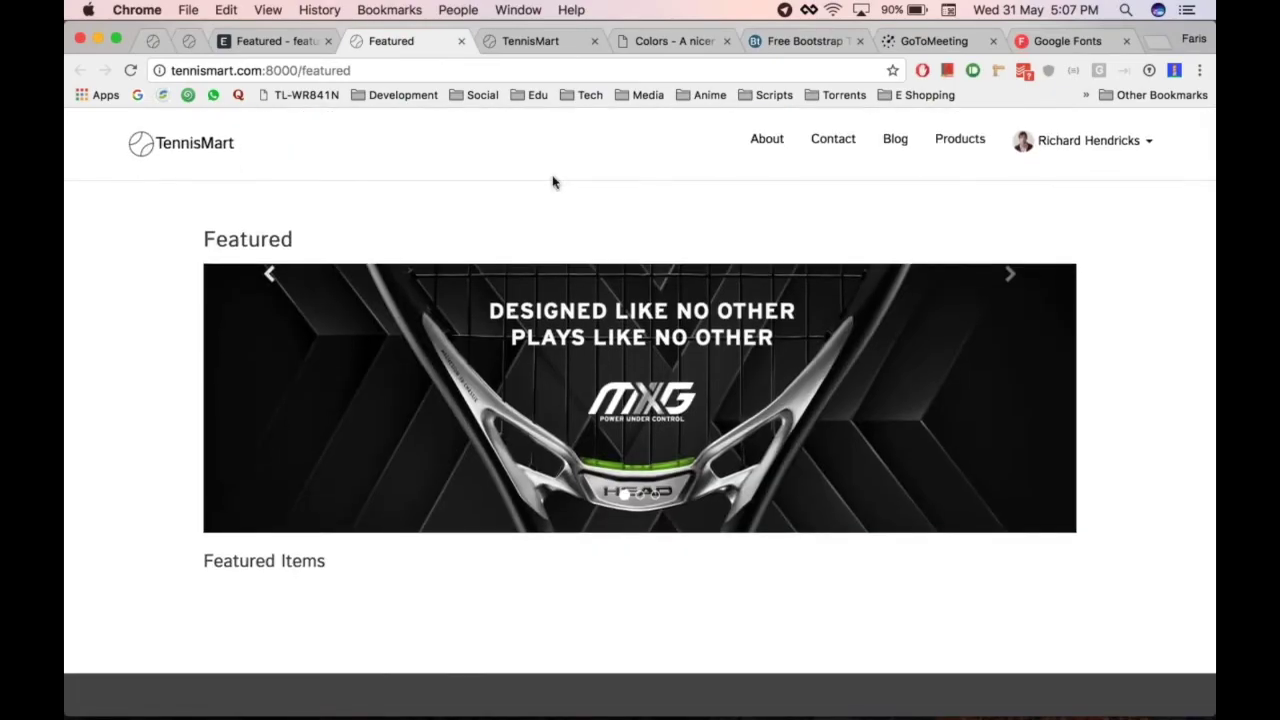
pyautogui.click(518, 10)
# Go from the web page form to Website Settings via the Website module
pyautogui.press('super+alt+Left')
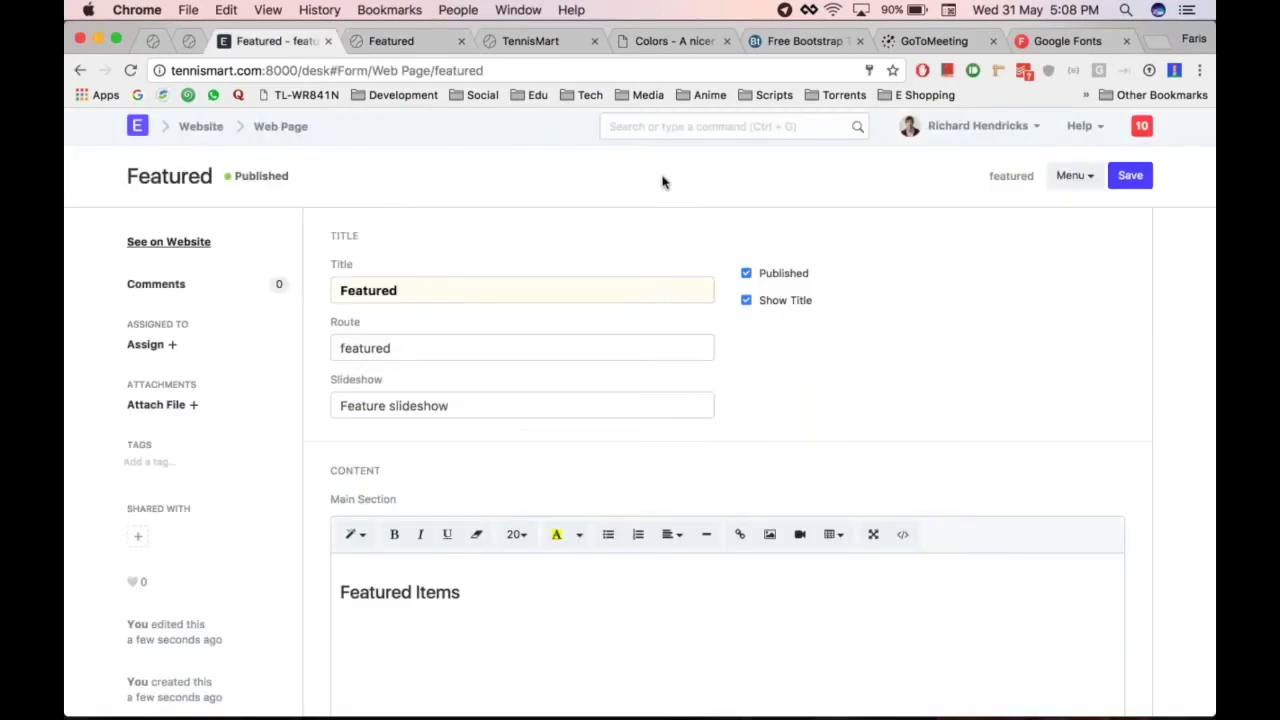
pyautogui.click(657, 127)
pyautogui.click(272, 134)
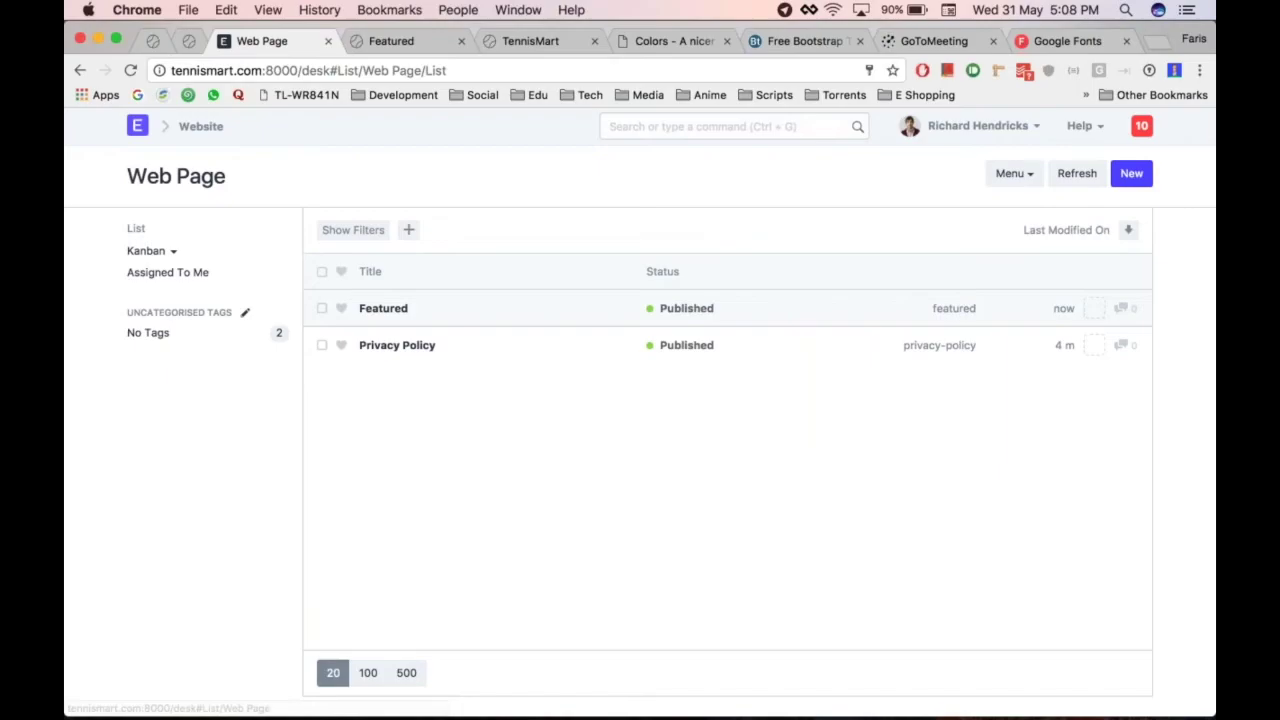
pyautogui.click(238, 128)
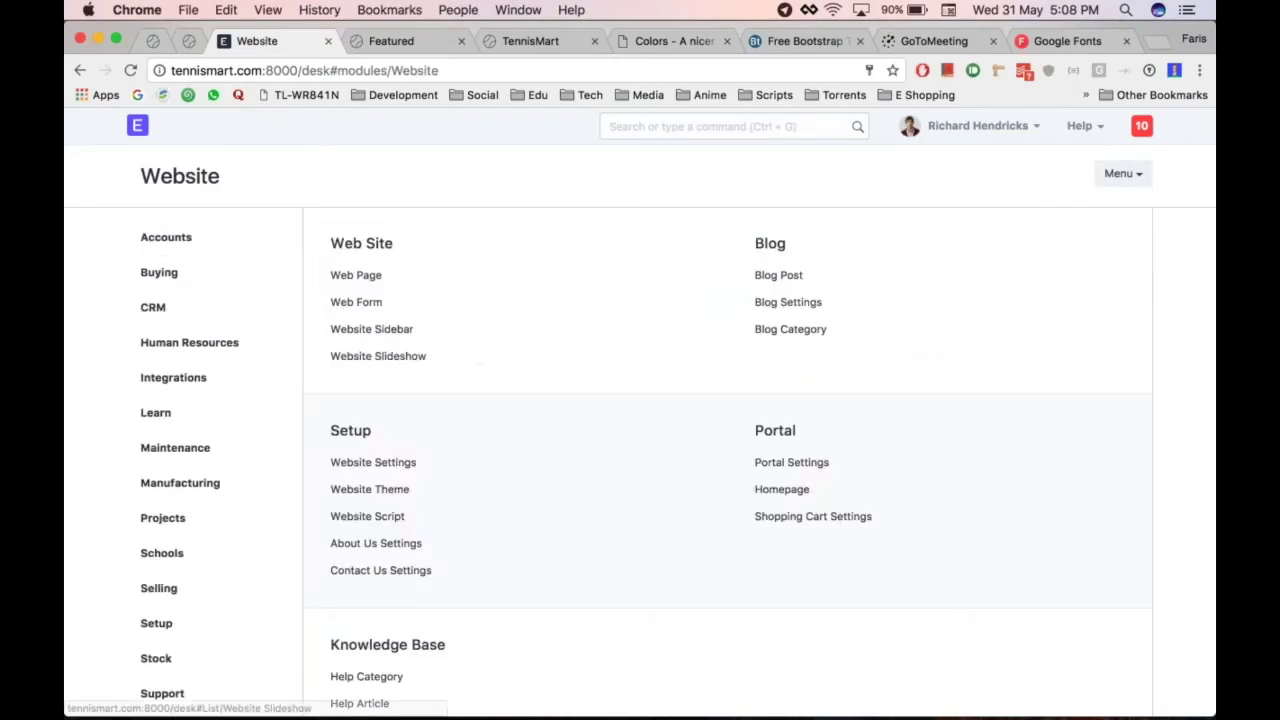
pyautogui.click(372, 463)
# Change the Home Page value, save, and view the site's home page
pyautogui.doubleClick(426, 290)
pyautogui.write('featured')
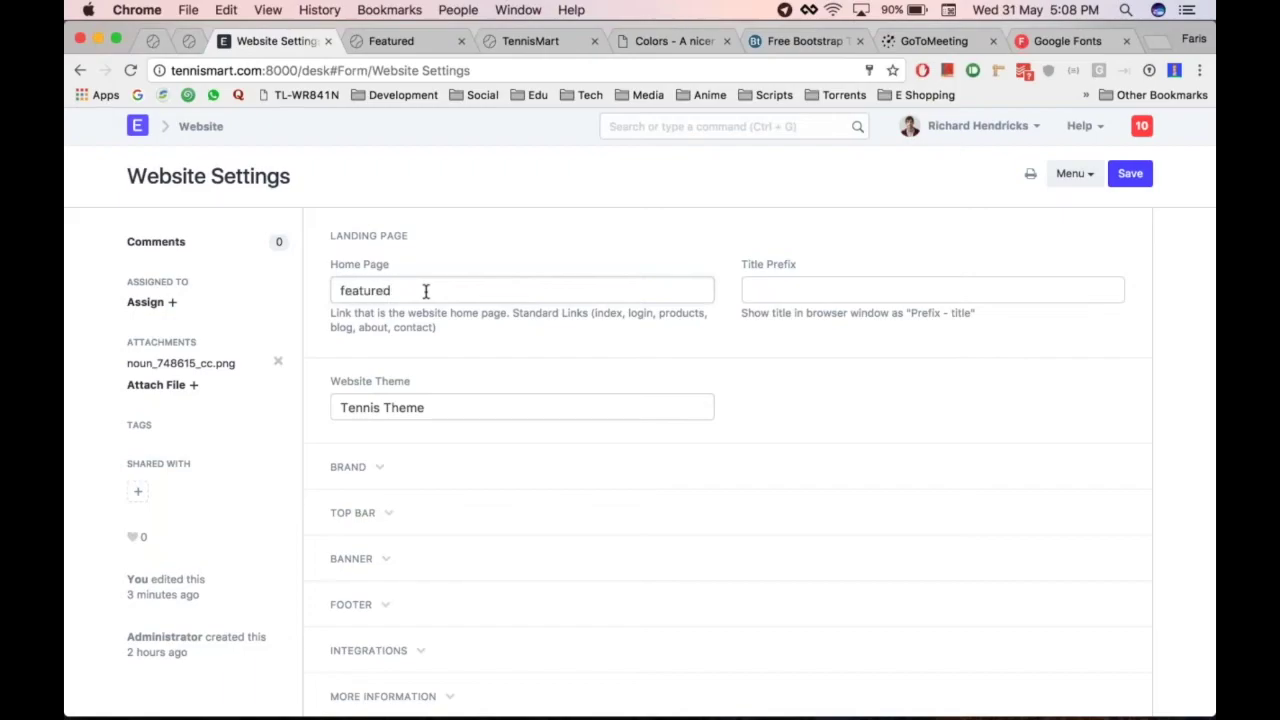
pyautogui.hotkey('ctrl', 's')
pyautogui.hotkey('ctrl', 'Tab')
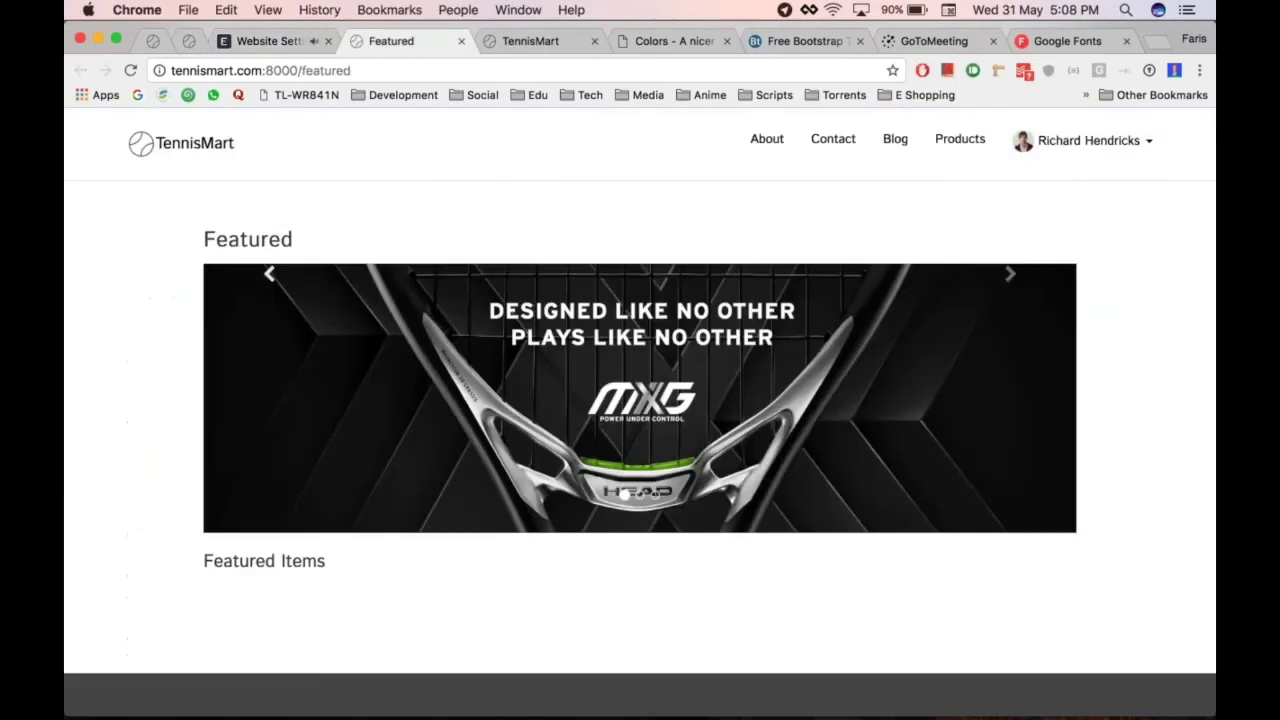
pyautogui.click(158, 144)
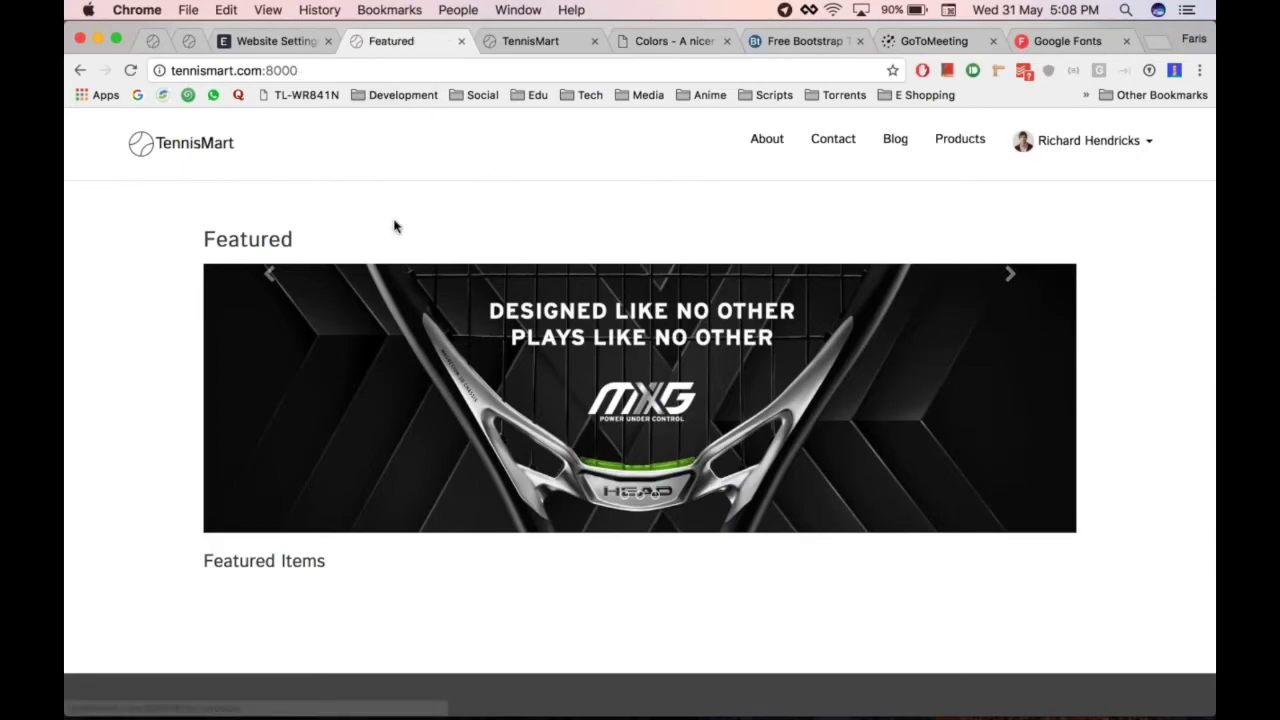
# Set the Home Page back to 'home' and reload the live site to check it
pyautogui.hotkey('ctrl', 'shift', 'Tab')
pyautogui.press('super+a')
pyautogui.write('home')
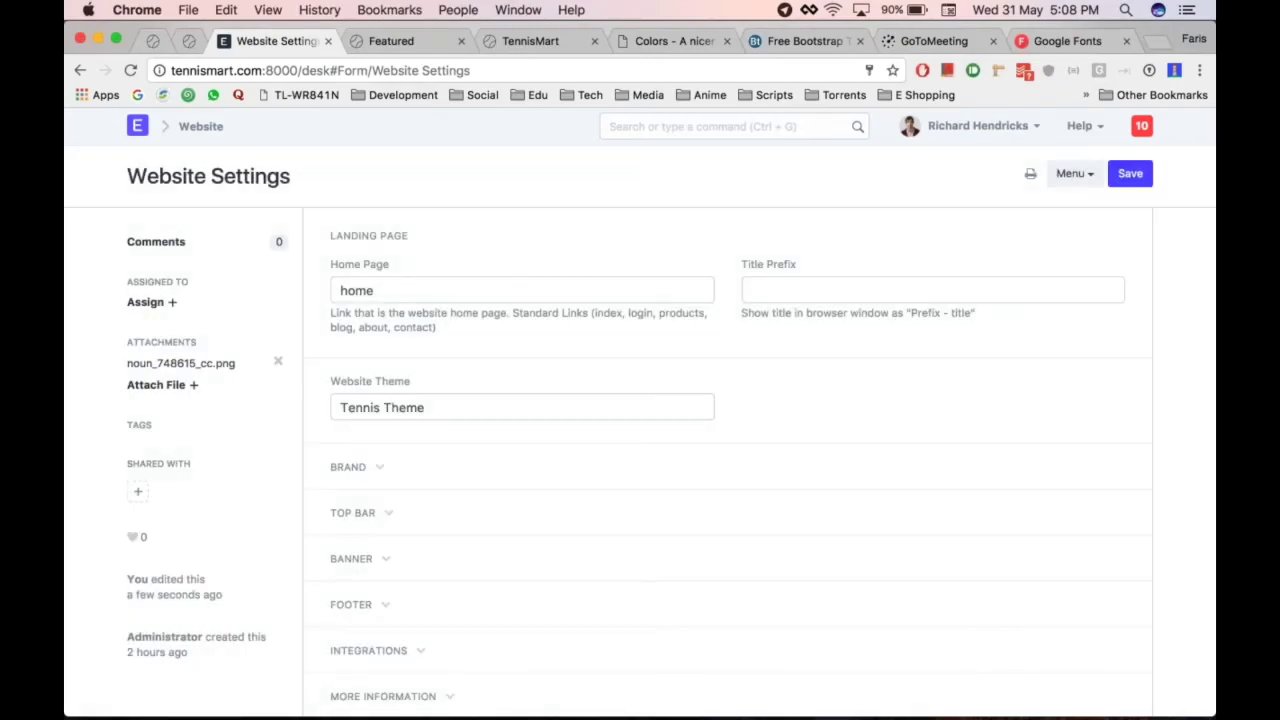
pyautogui.hotkey('ctrl', 'Tab')
pyautogui.press('super+r')
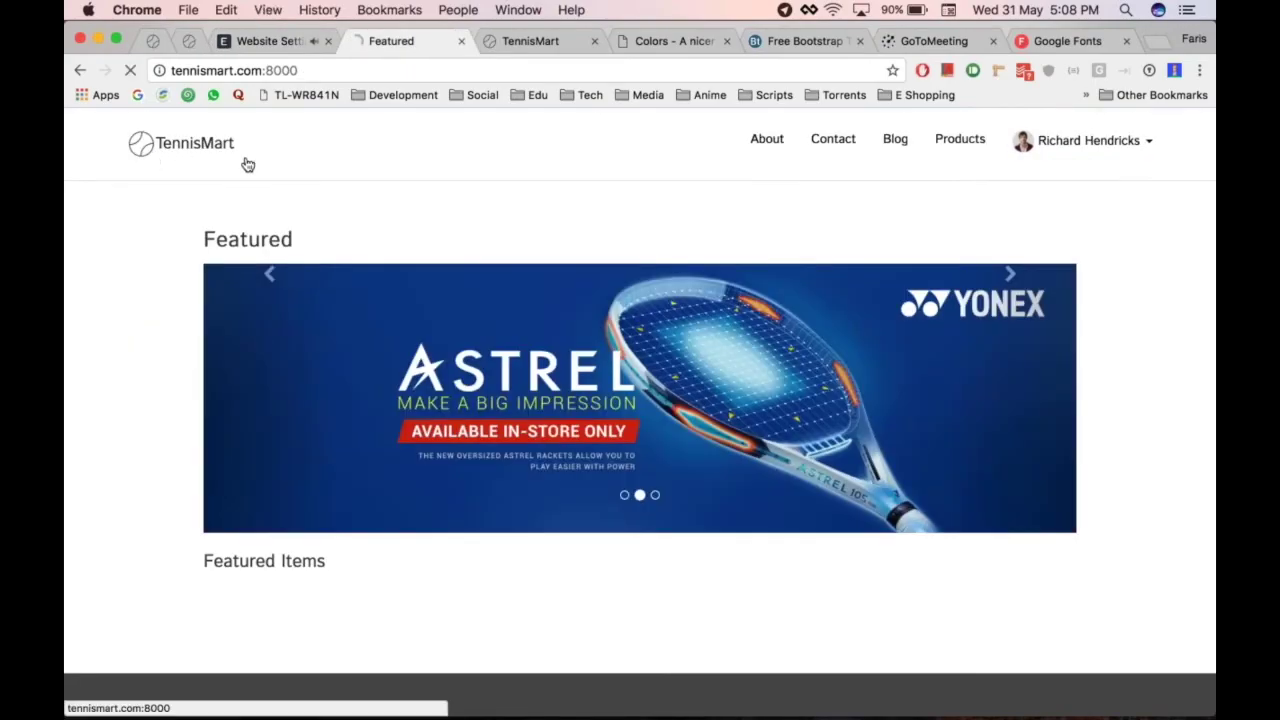
pyautogui.scroll(-1, 552, 214)
pyautogui.scroll(-10, 640, 414)
pyautogui.scroll(10, 640, 414)
# Open the Website Sidebar list from the Website module overview
pyautogui.press('super+alt+Left')
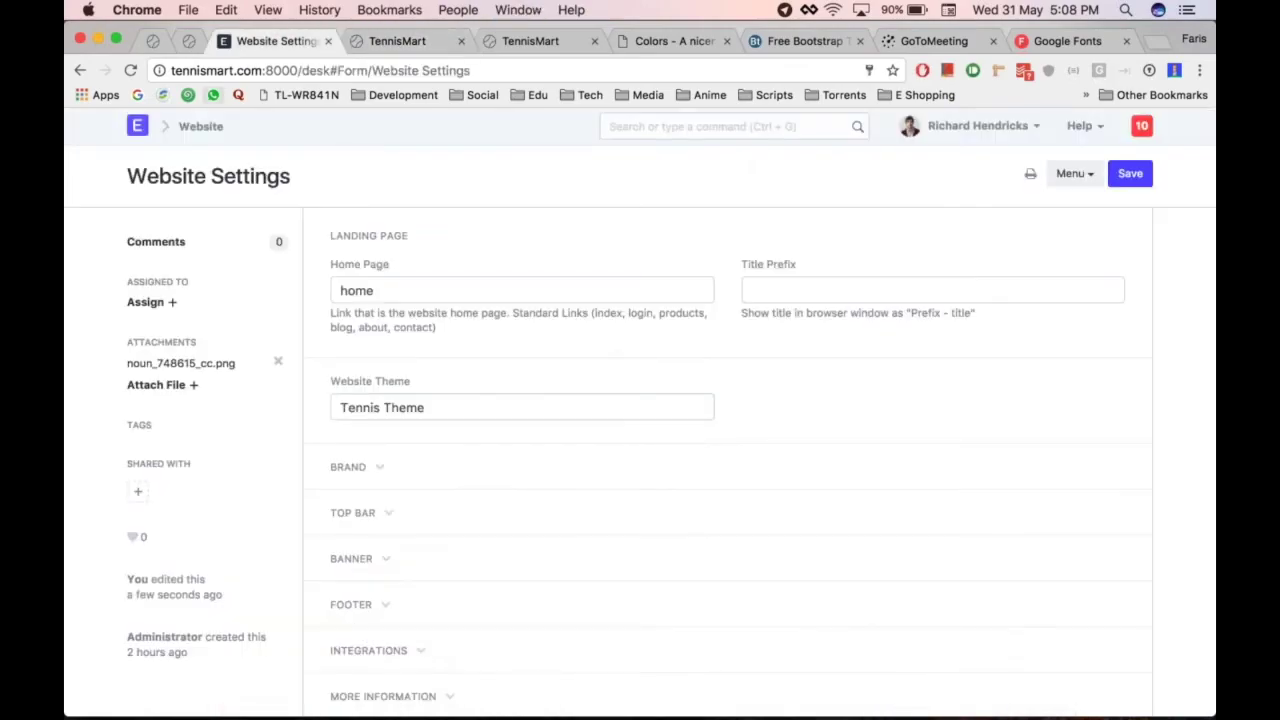
pyautogui.click(200, 126)
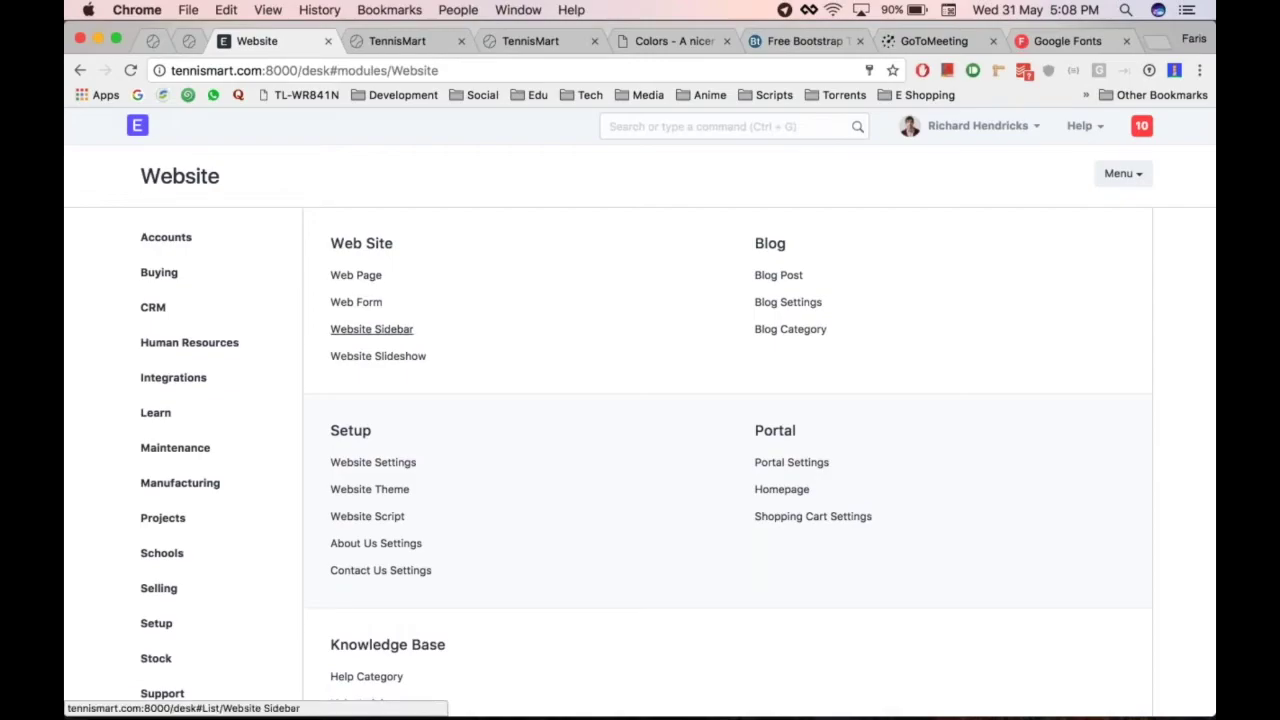
pyautogui.click(400, 330)
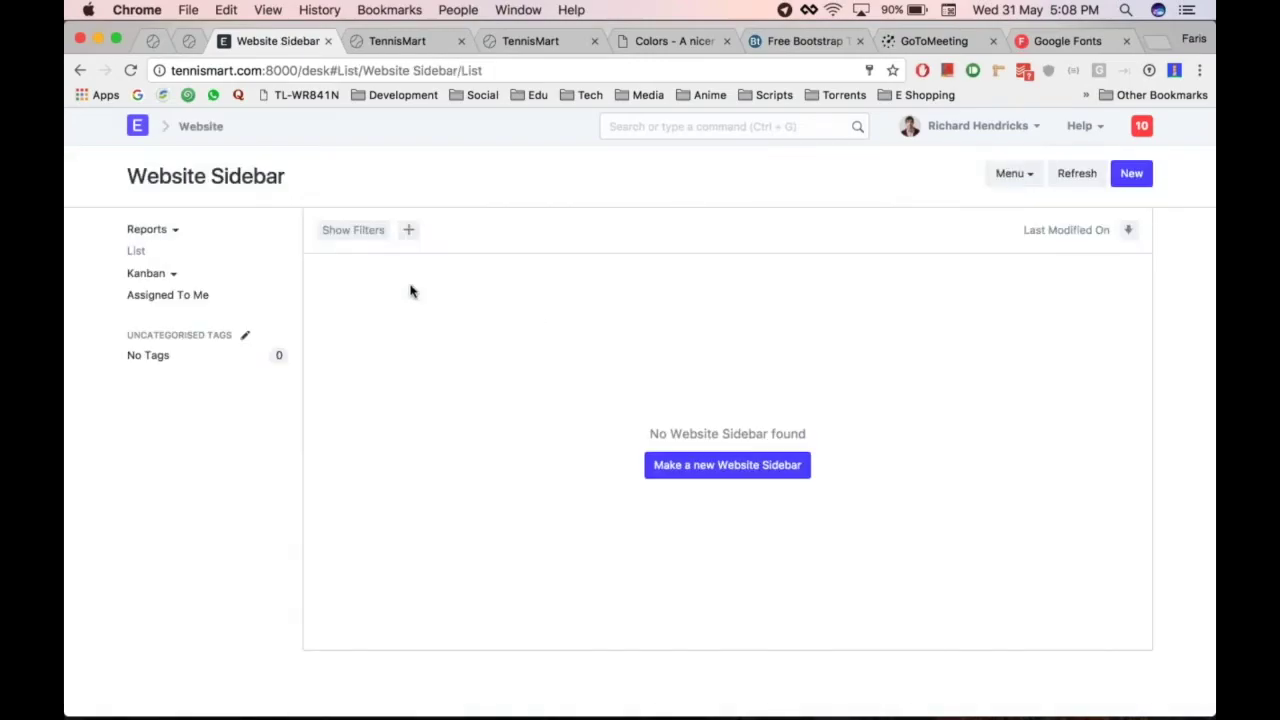
pyautogui.hscroll(-5, 410, 287)
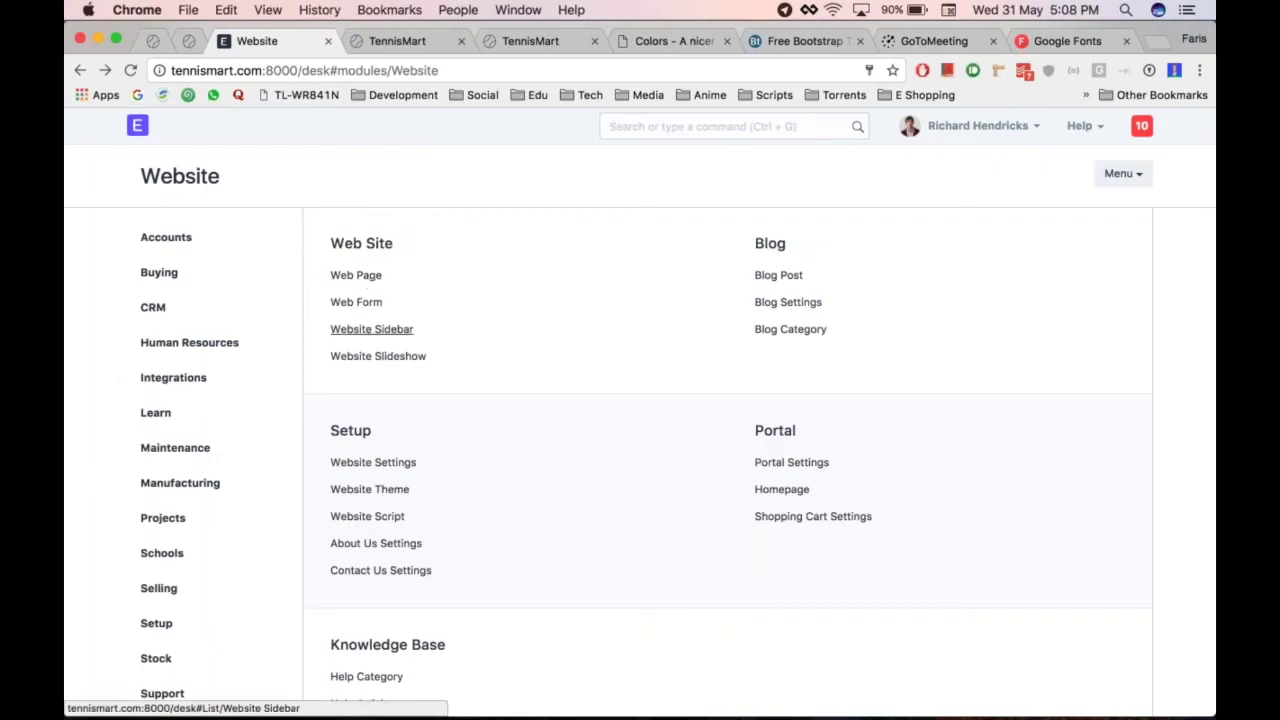
# On the Featured web page, turn on Show Sidebar and start a new Website Sidebar
pyautogui.click(358, 277)
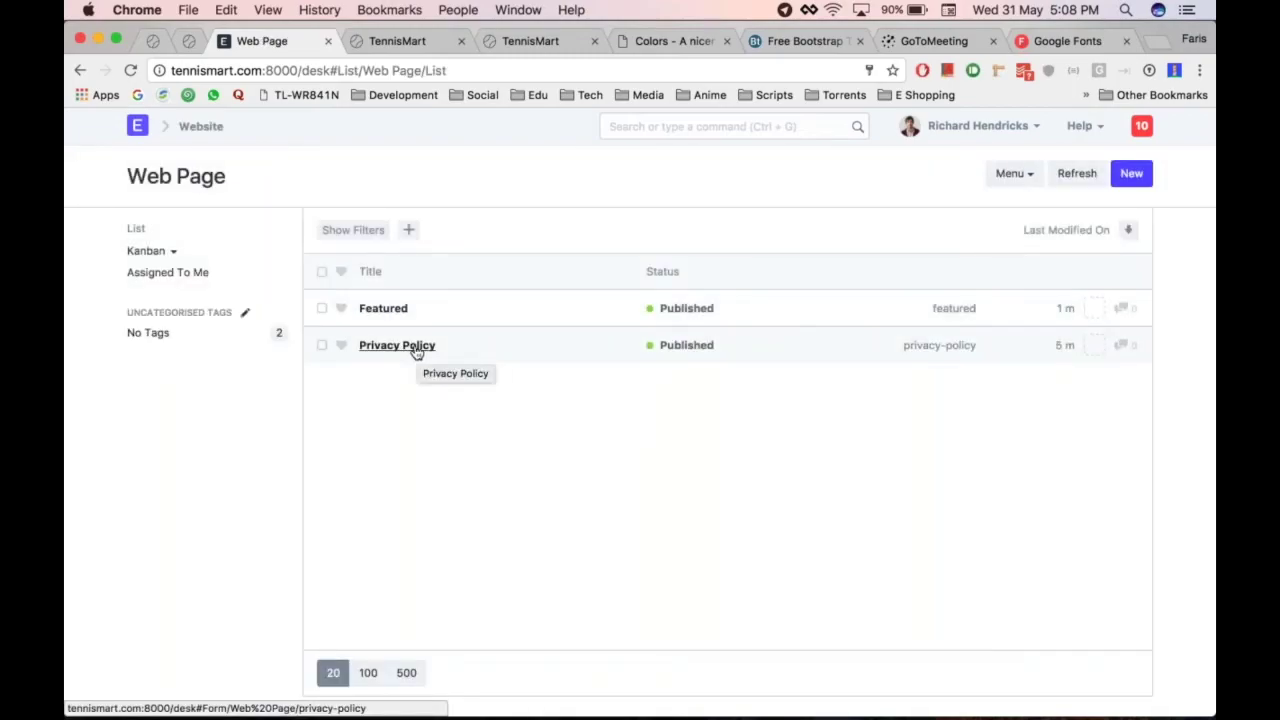
pyautogui.click(381, 310)
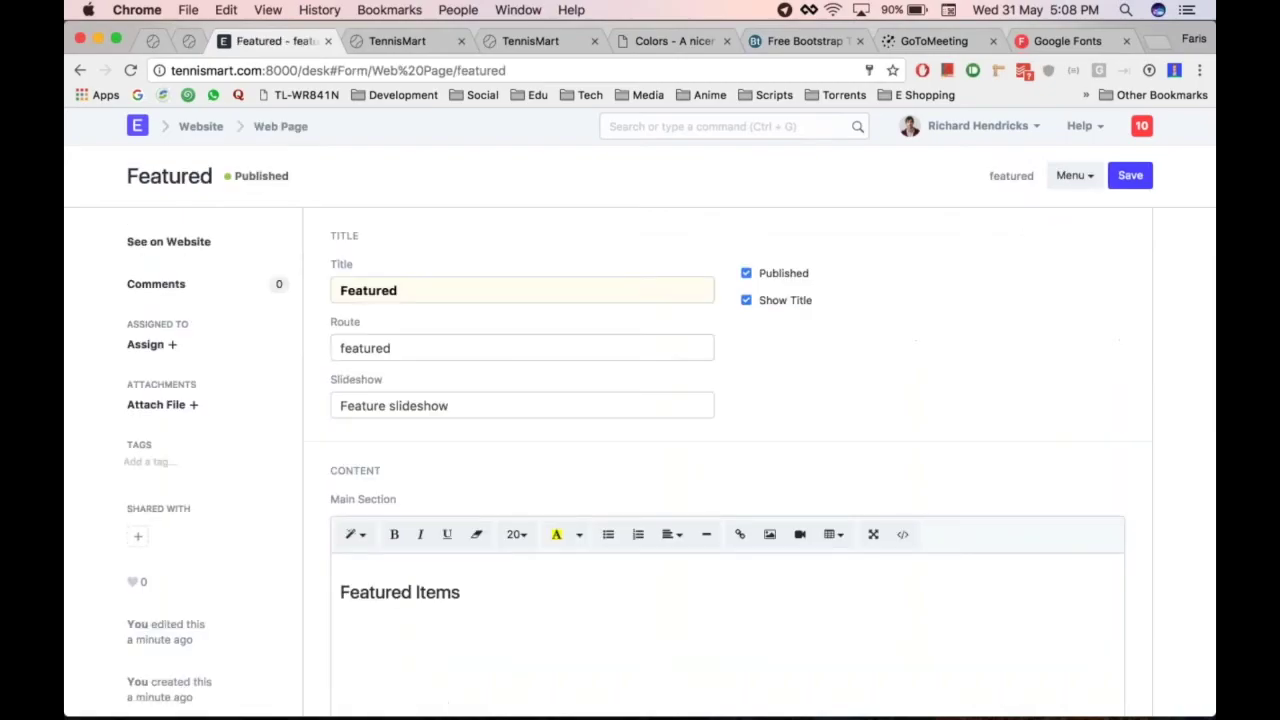
pyautogui.scroll(-10, 728, 450)
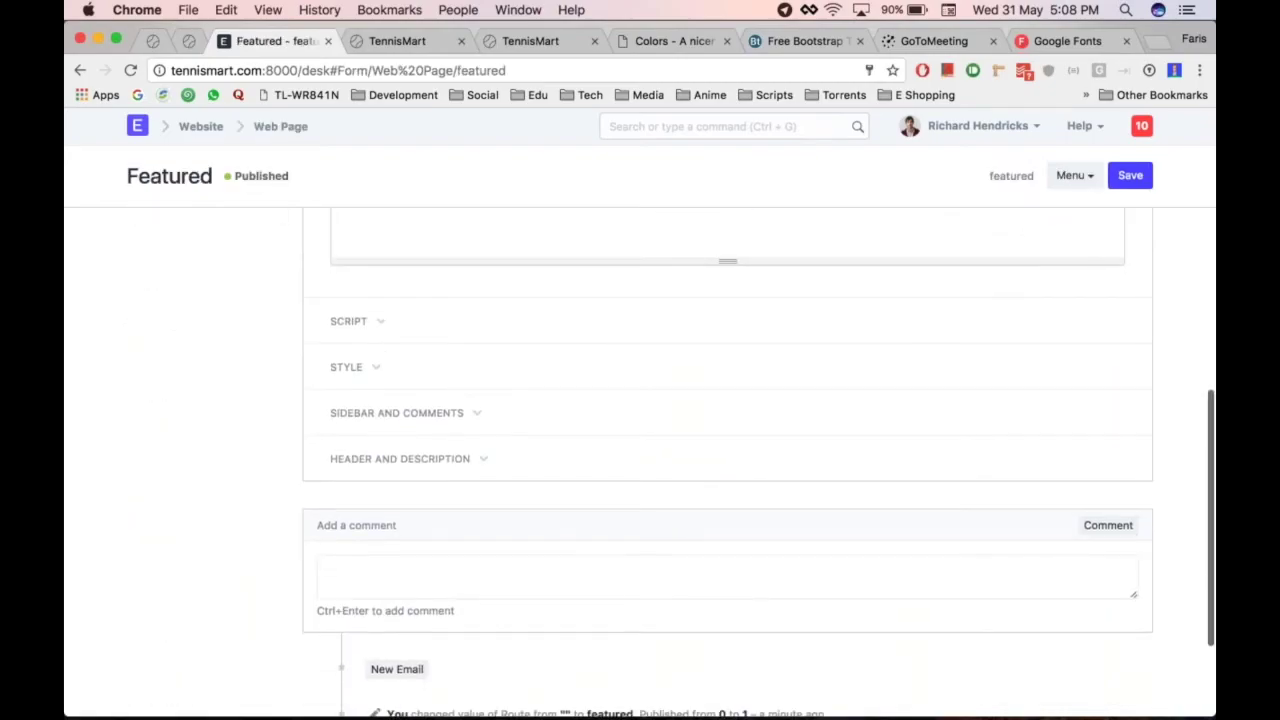
pyautogui.click(511, 411)
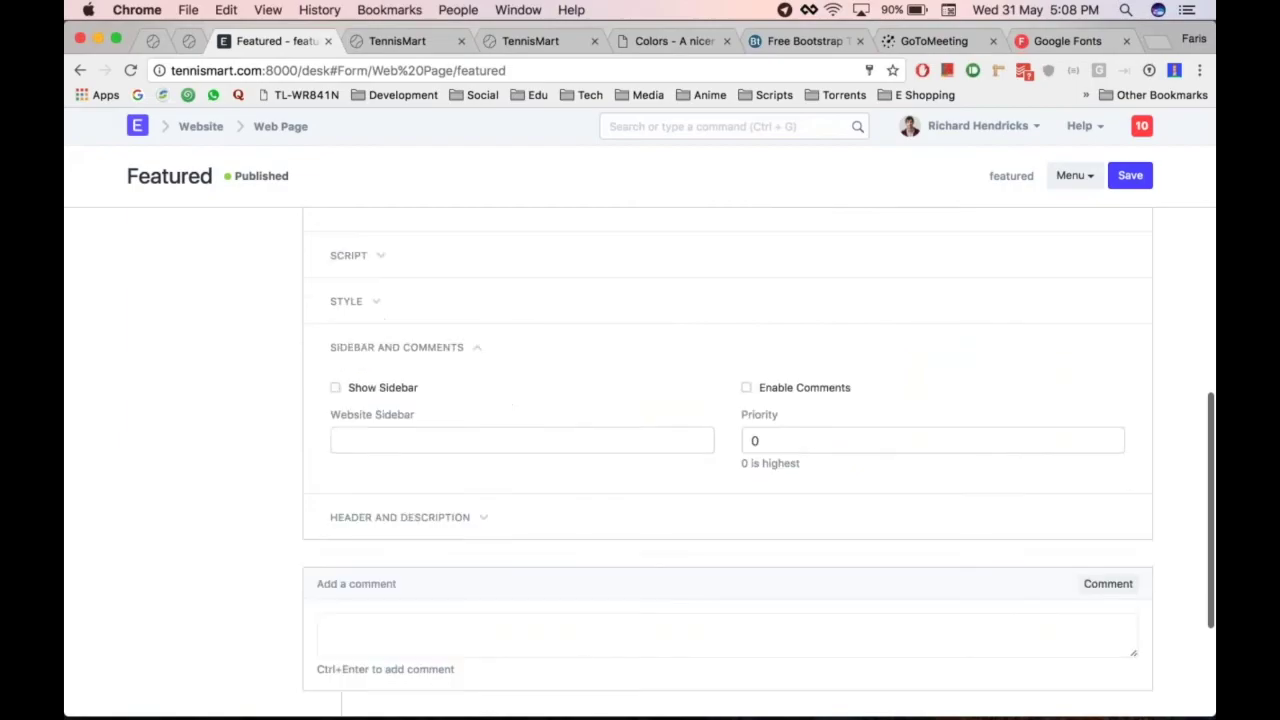
pyautogui.click(335, 387)
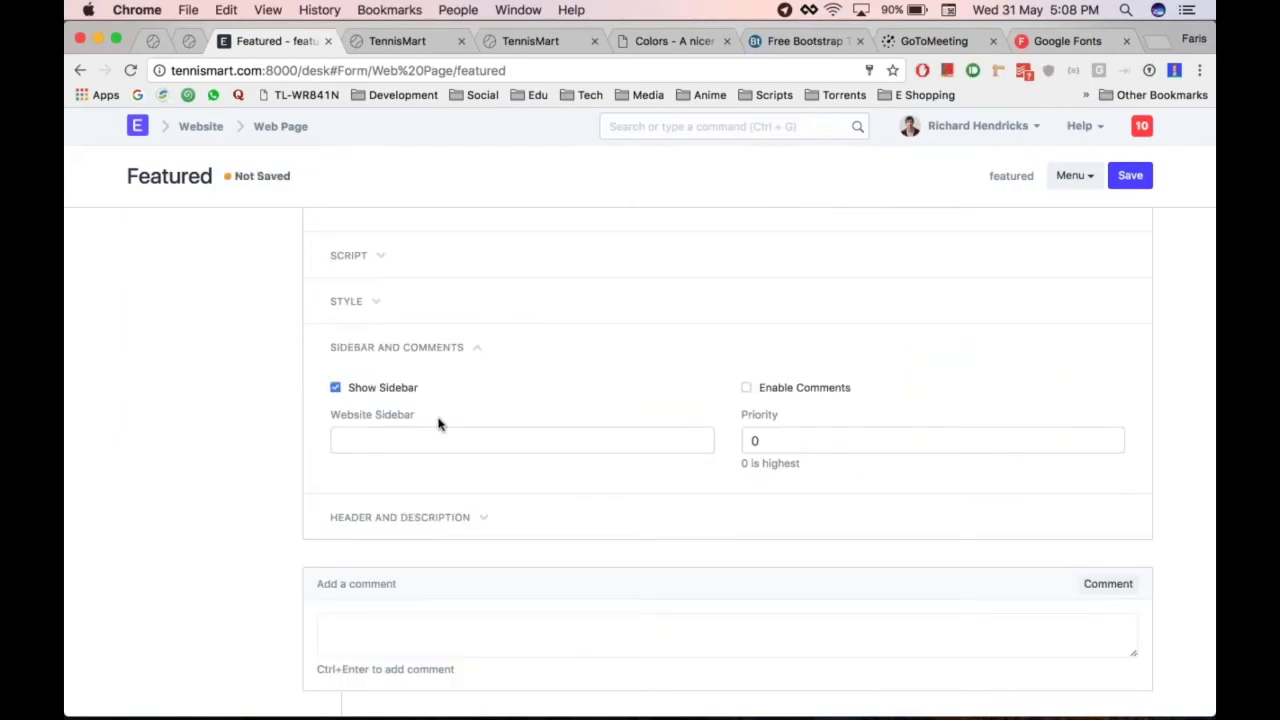
pyautogui.click(447, 436)
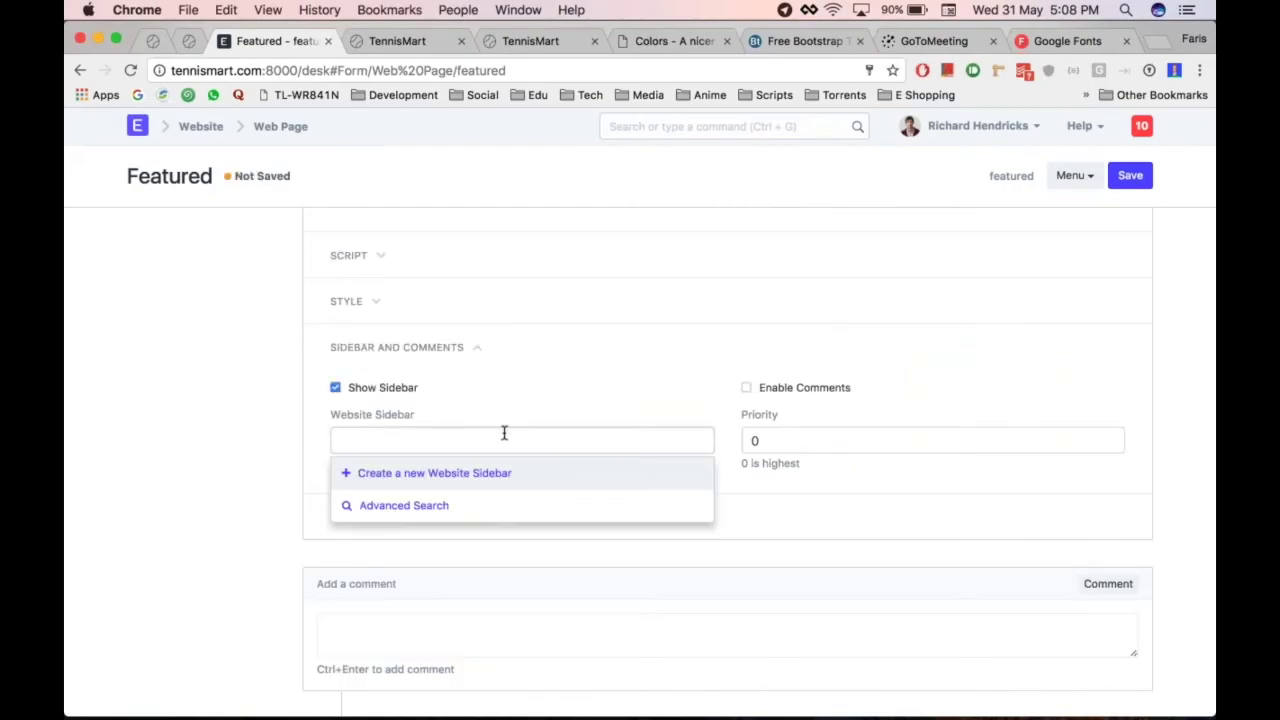
pyautogui.click(434, 473)
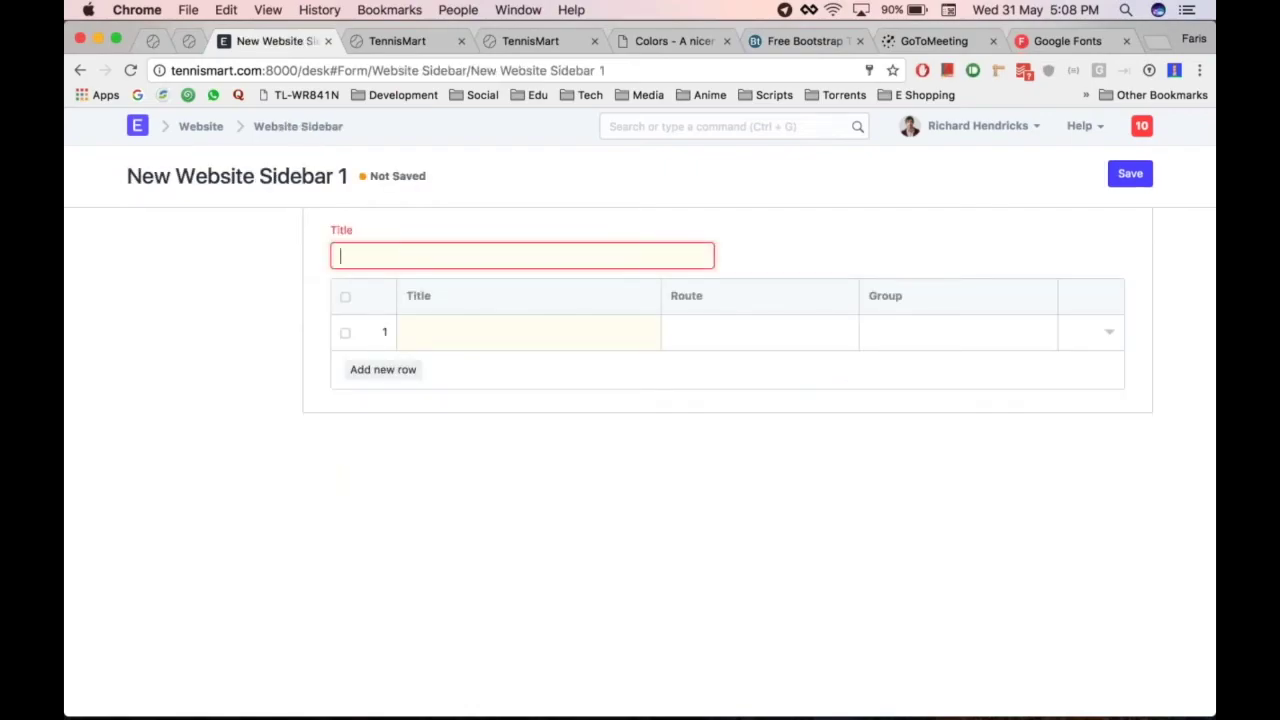
# Title the sidebar Featured, add About (/about) and Contact link rows, and save
pyautogui.write('Feau')
pyautogui.write('ured')
pyautogui.click(429, 331)
pyautogui.press('Tab')
pyautogui.press('Tab')
pyautogui.write('/abou')
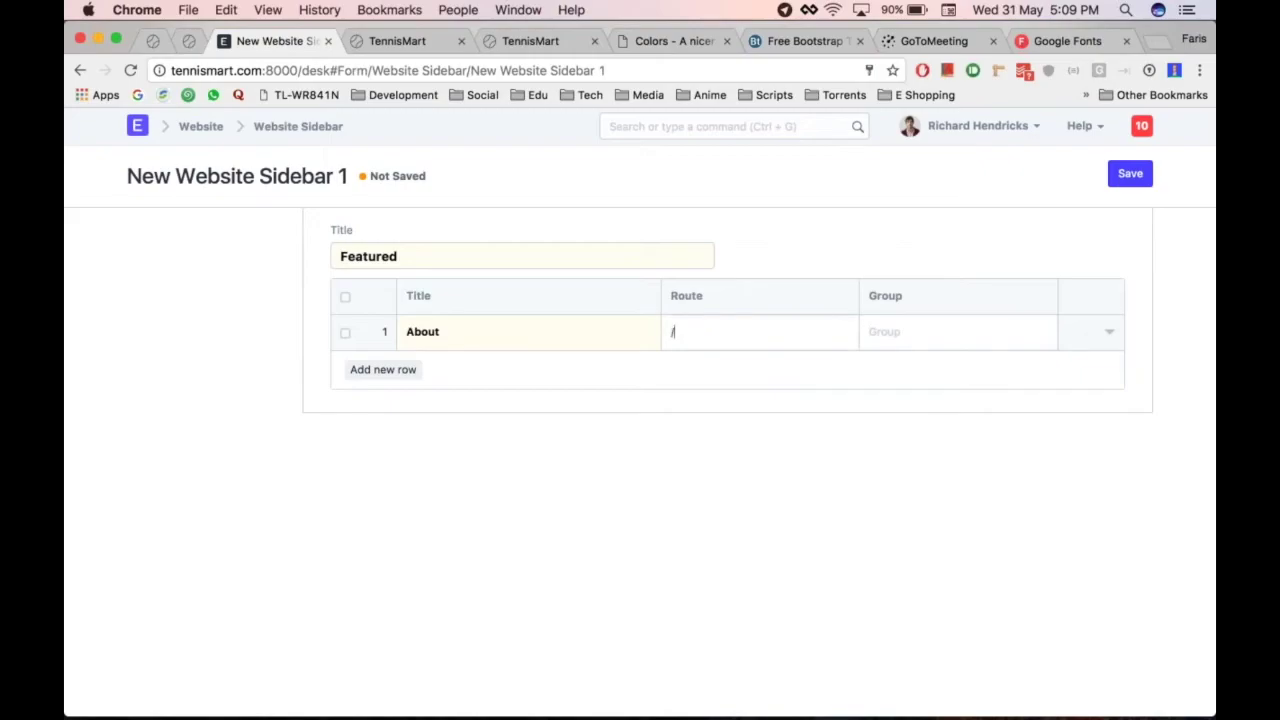
pyautogui.press('Tab')
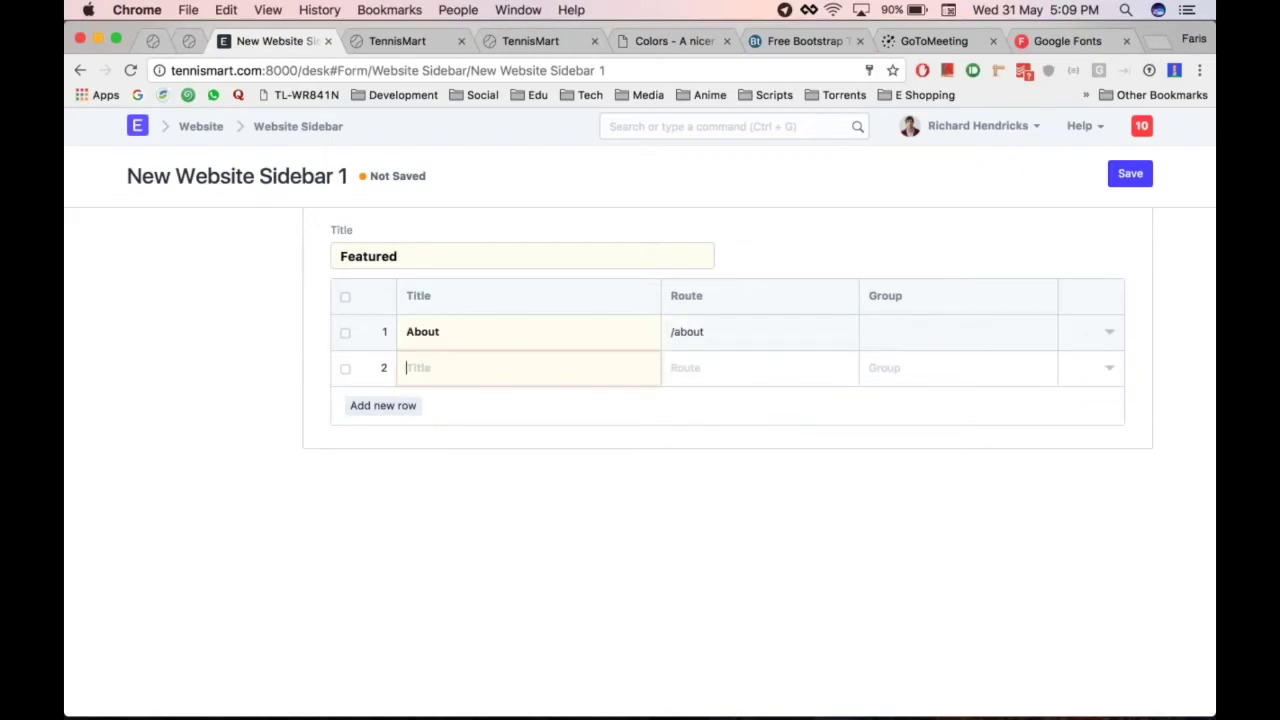
pyautogui.write('Contact')
pyautogui.press('Tab')
pyautogui.write('/')
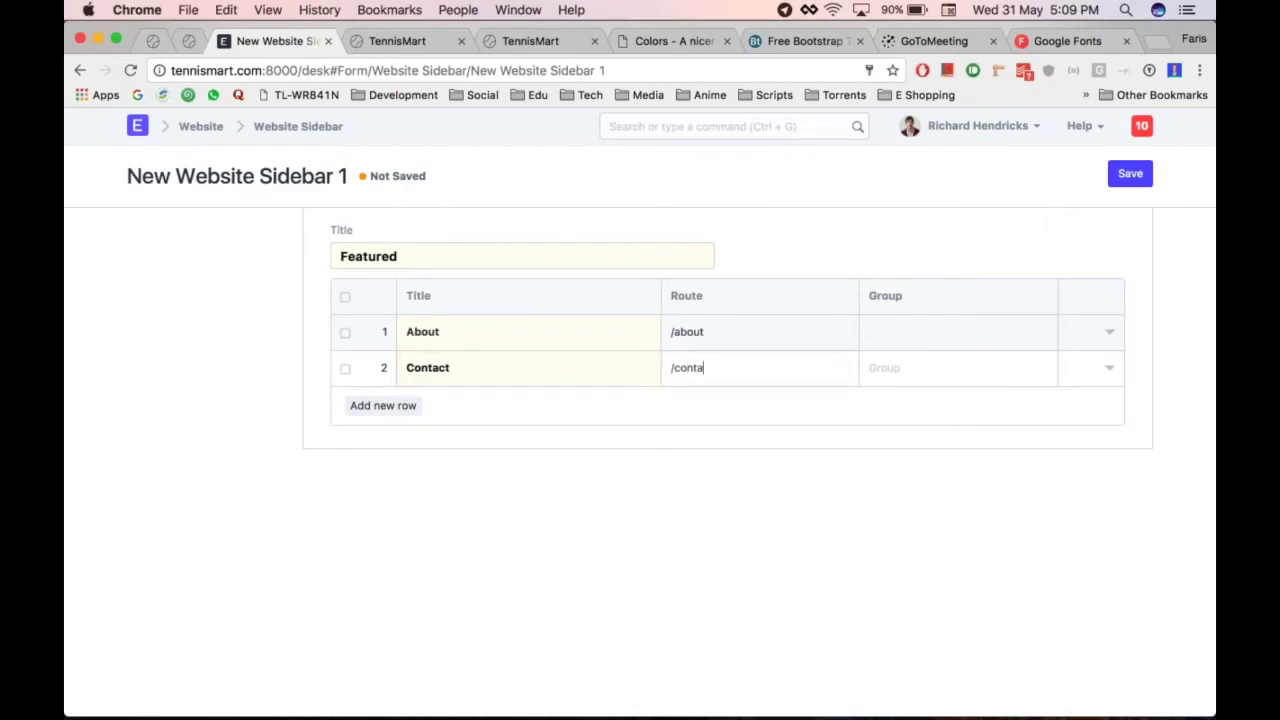
pyautogui.hotkey('ctrl', 's')
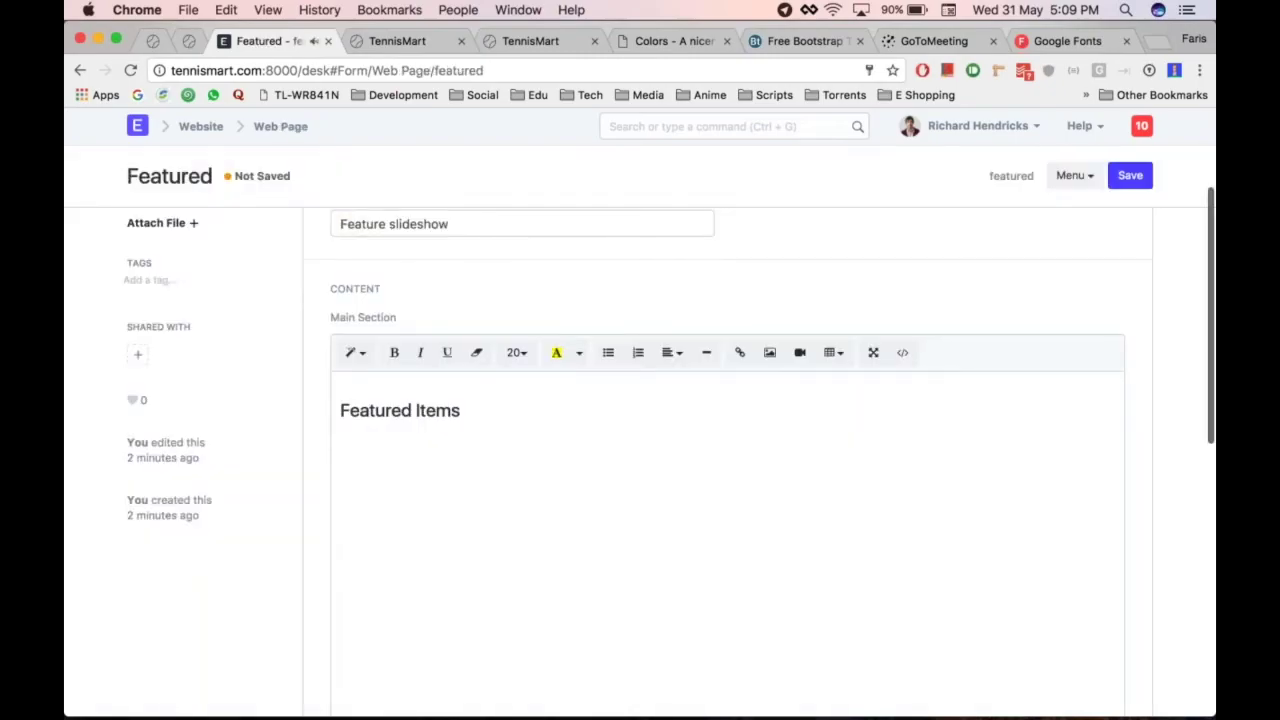
# Open the live Featured page and reload it
pyautogui.scroll(-10, 563, 289)
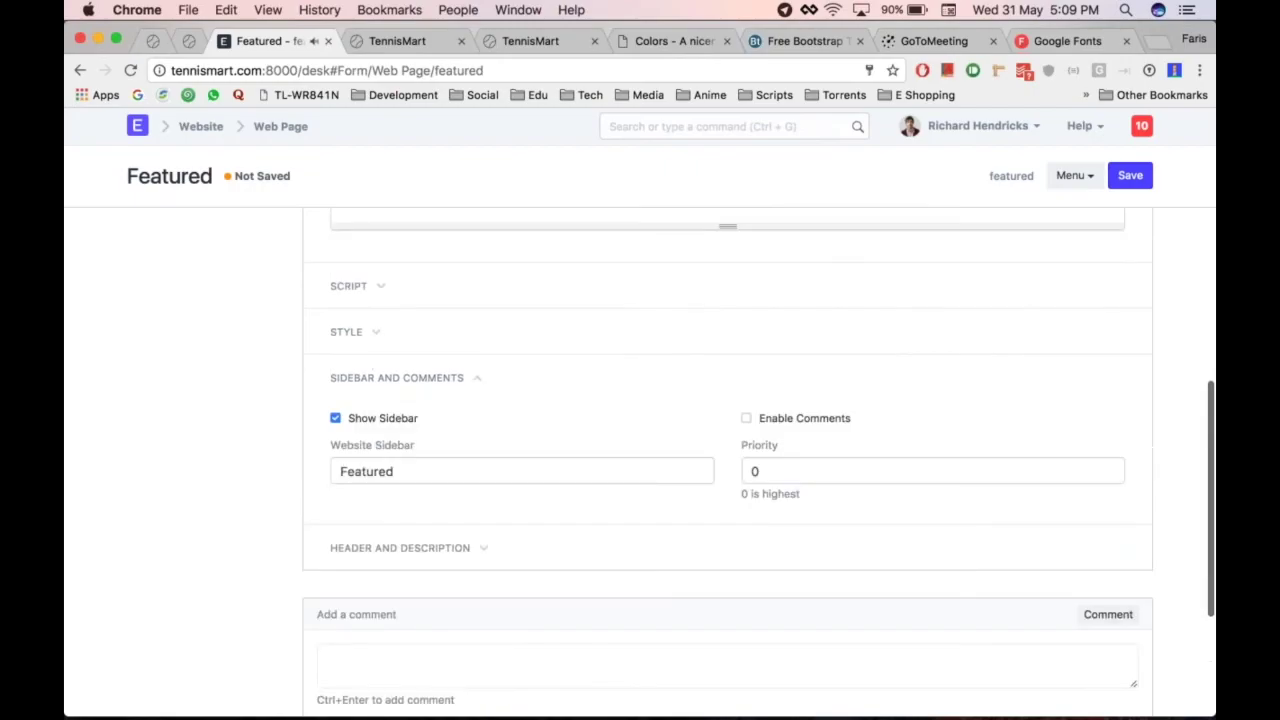
pyautogui.scroll(10, 549, 377)
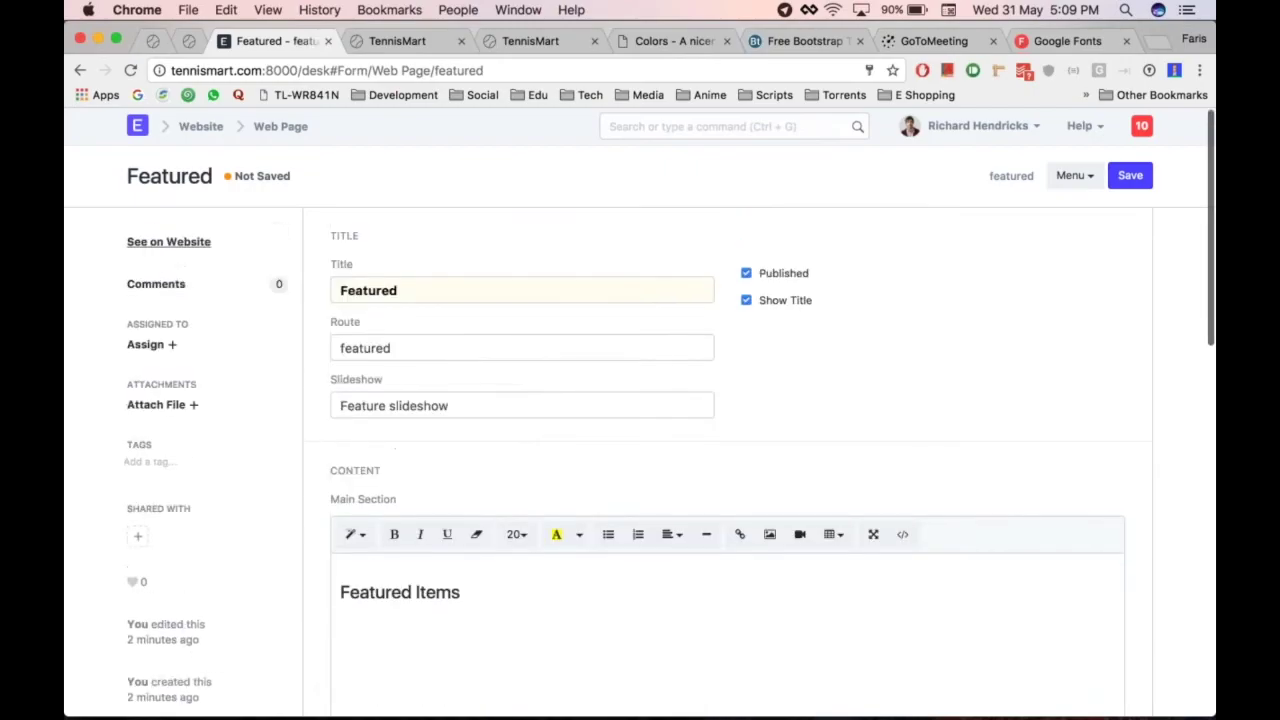
pyautogui.click(168, 241)
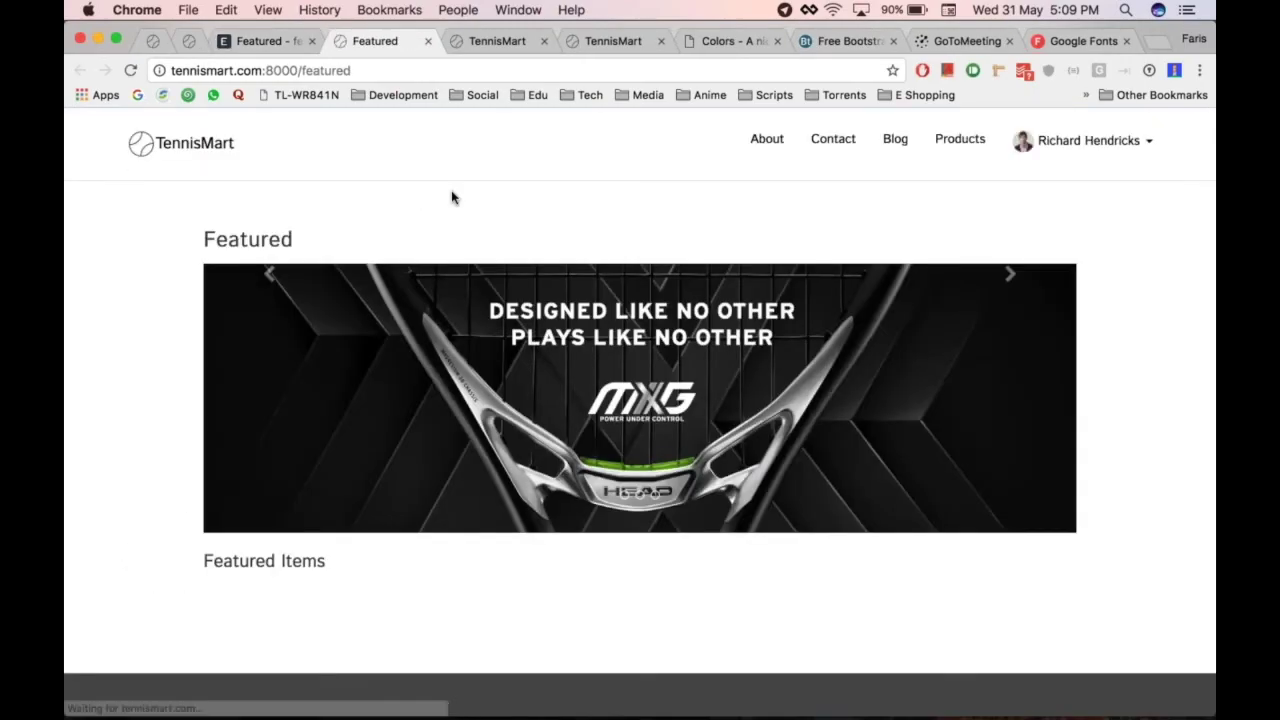
pyautogui.press('super+alt+Left')
pyautogui.press('super+alt+Right')
pyautogui.press('super+r')
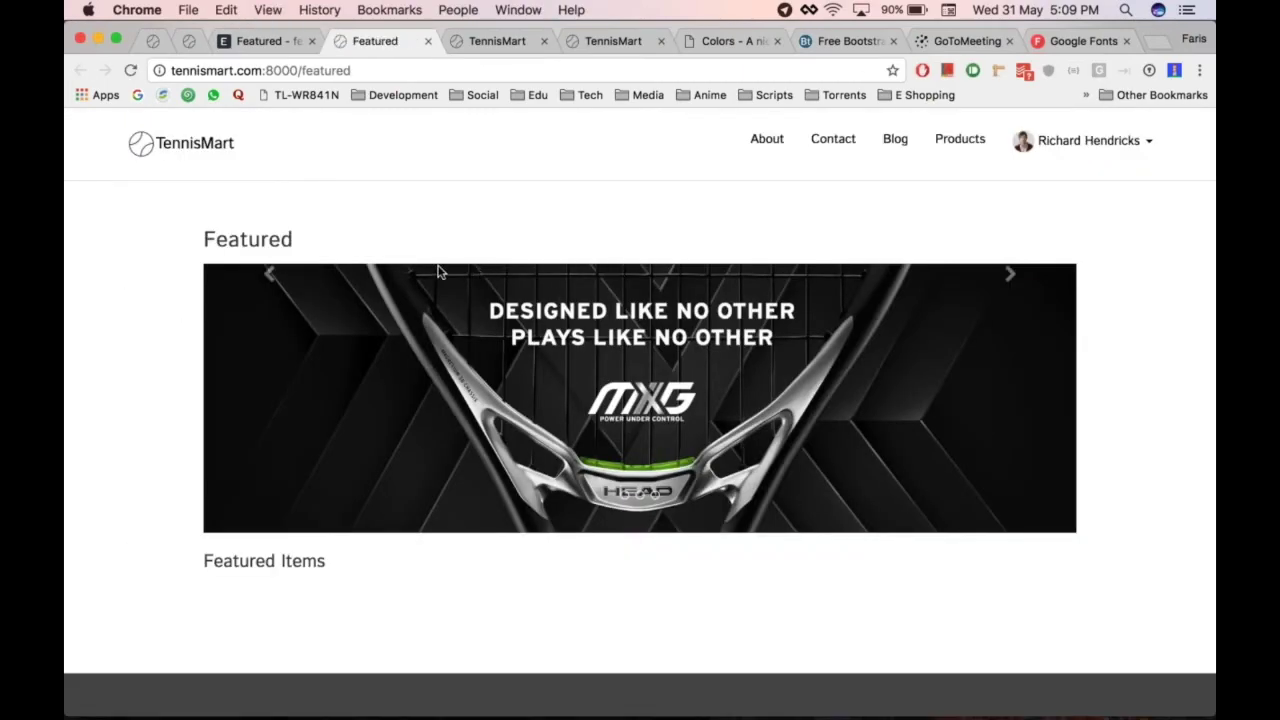
pyautogui.press('super+alt+Left')
# Save the Featured web page and reload the live page to show the sidebar
pyautogui.scroll(-2, 516, 322)
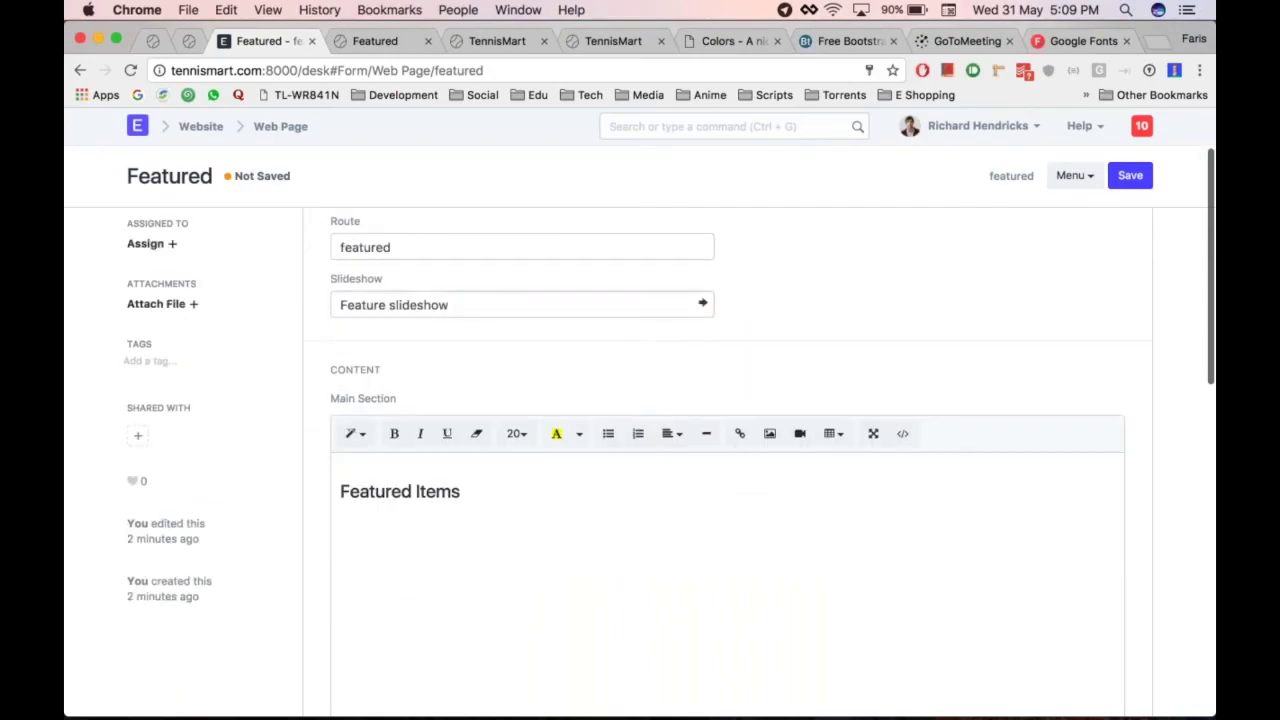
pyautogui.scroll(-10, 594, 462)
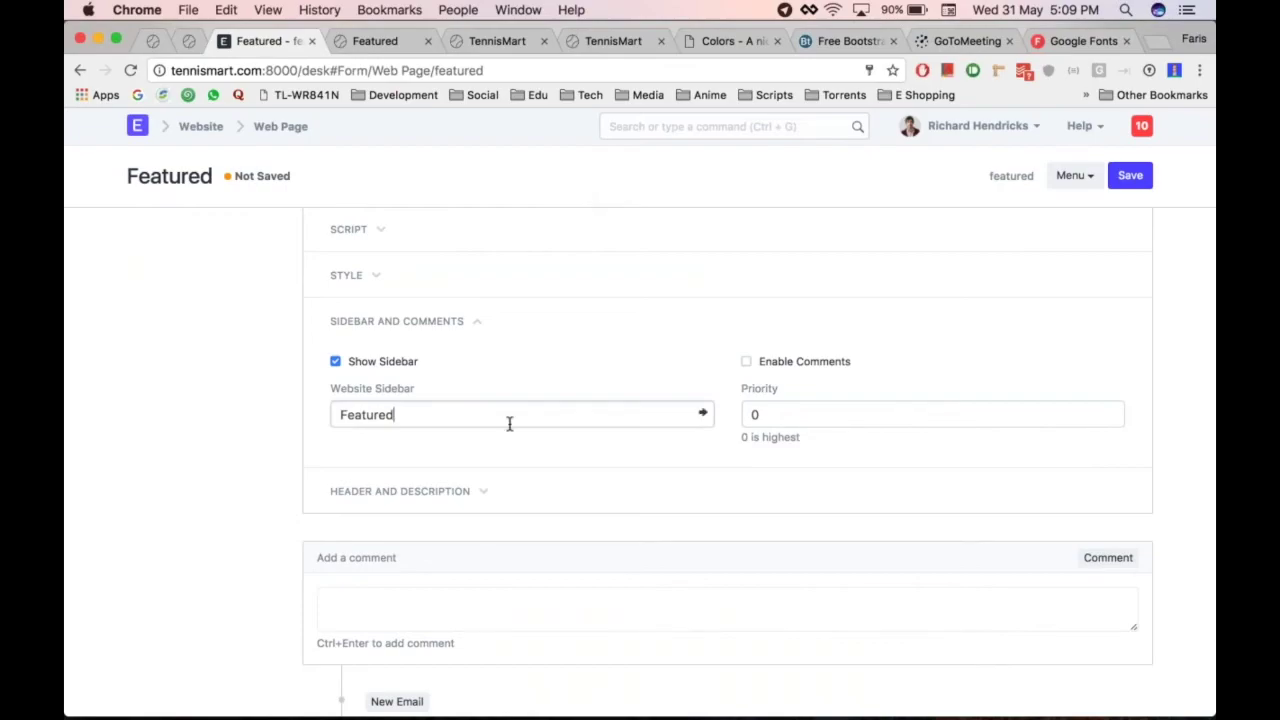
pyautogui.press('super+s')
pyautogui.hotkey('ctrl', 'Tab')
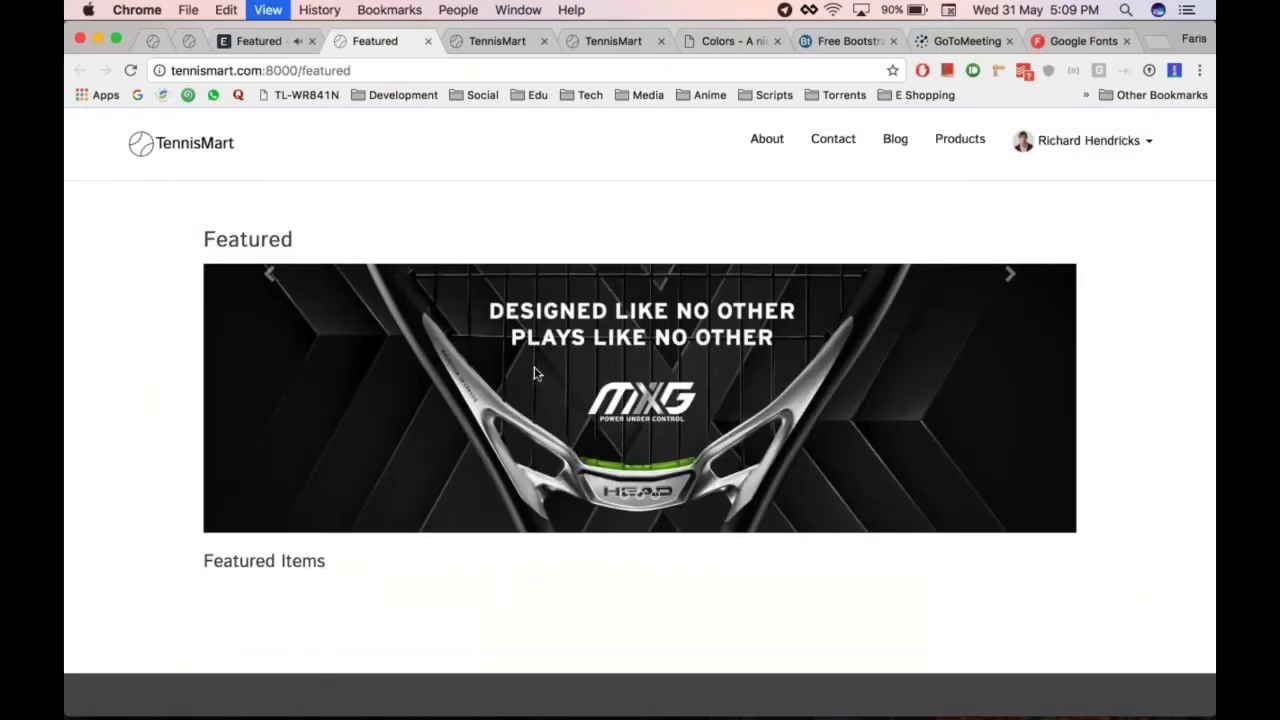
pyautogui.press('super+r')
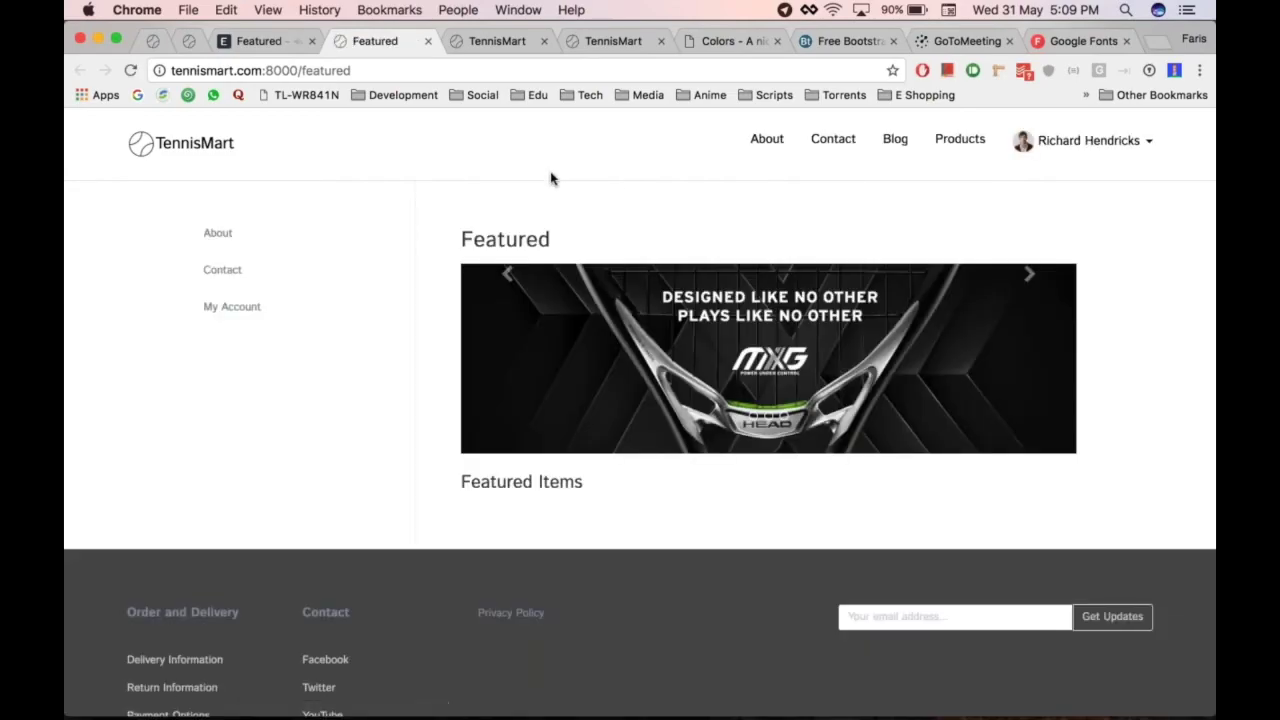
# Test the sidebar's About and Contact links, then return to the Web Page list
pyautogui.click(217, 238)
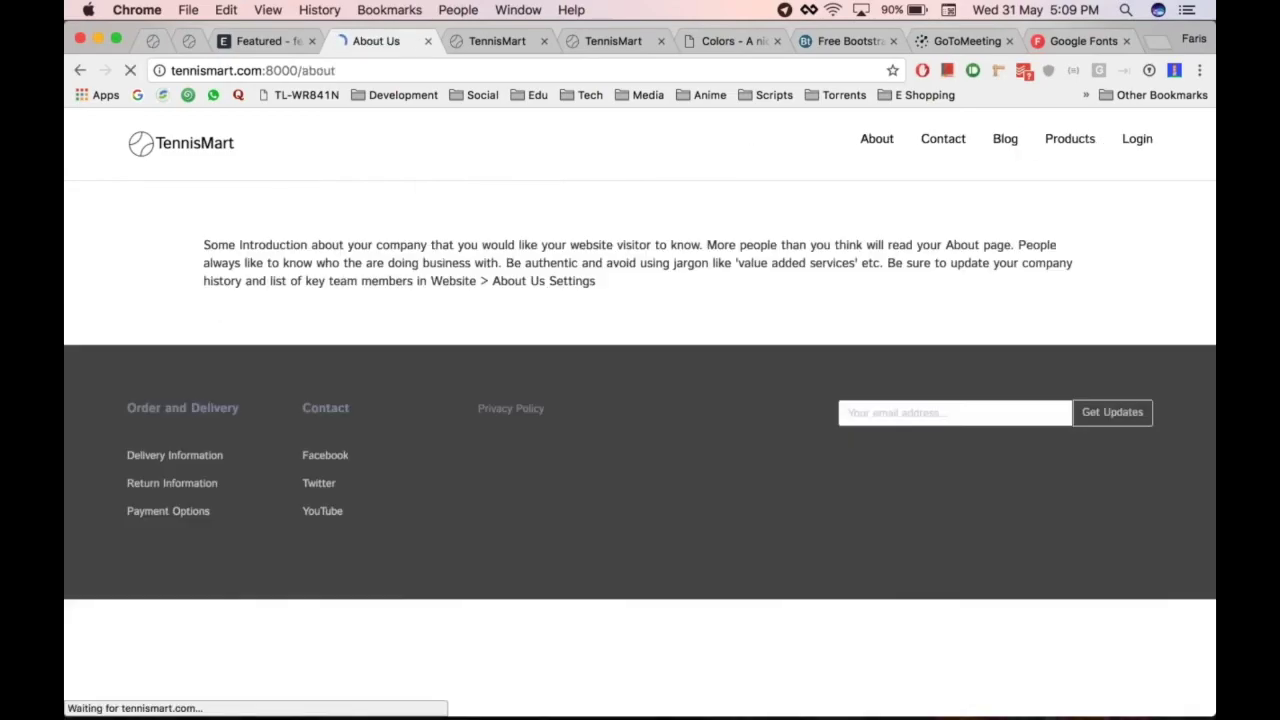
pyautogui.press('super+bracketleft')
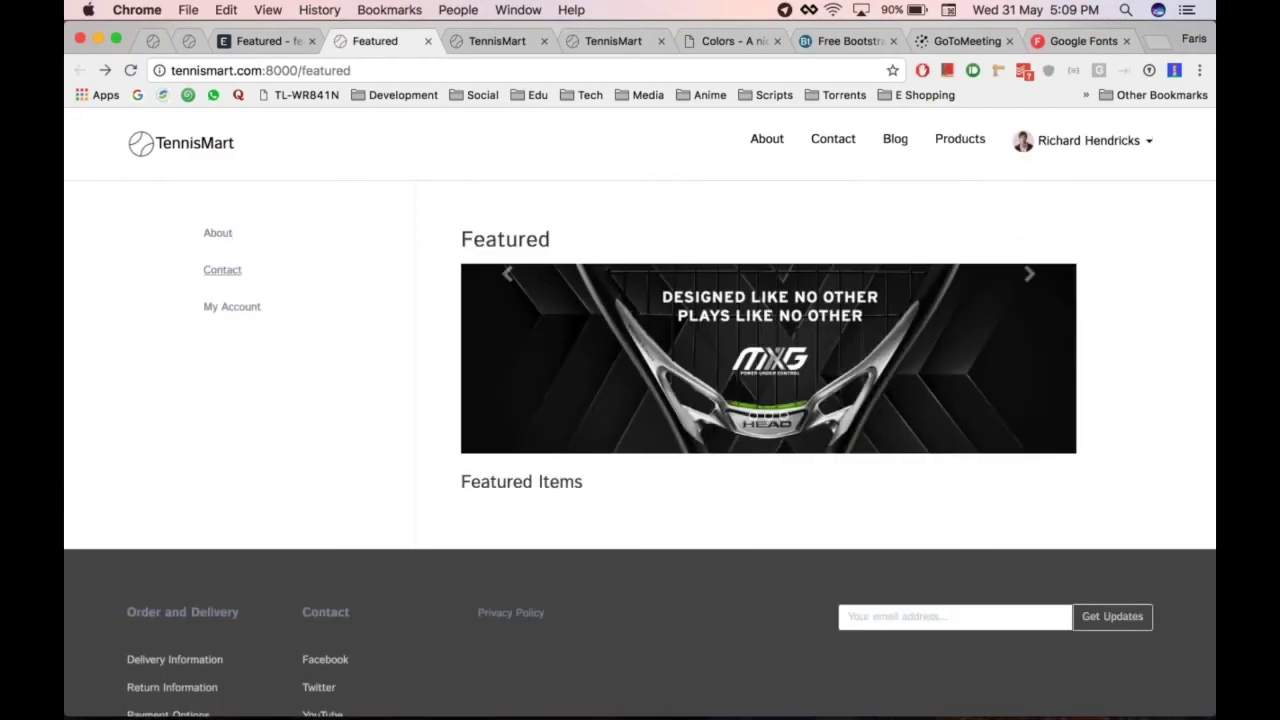
pyautogui.click(221, 270)
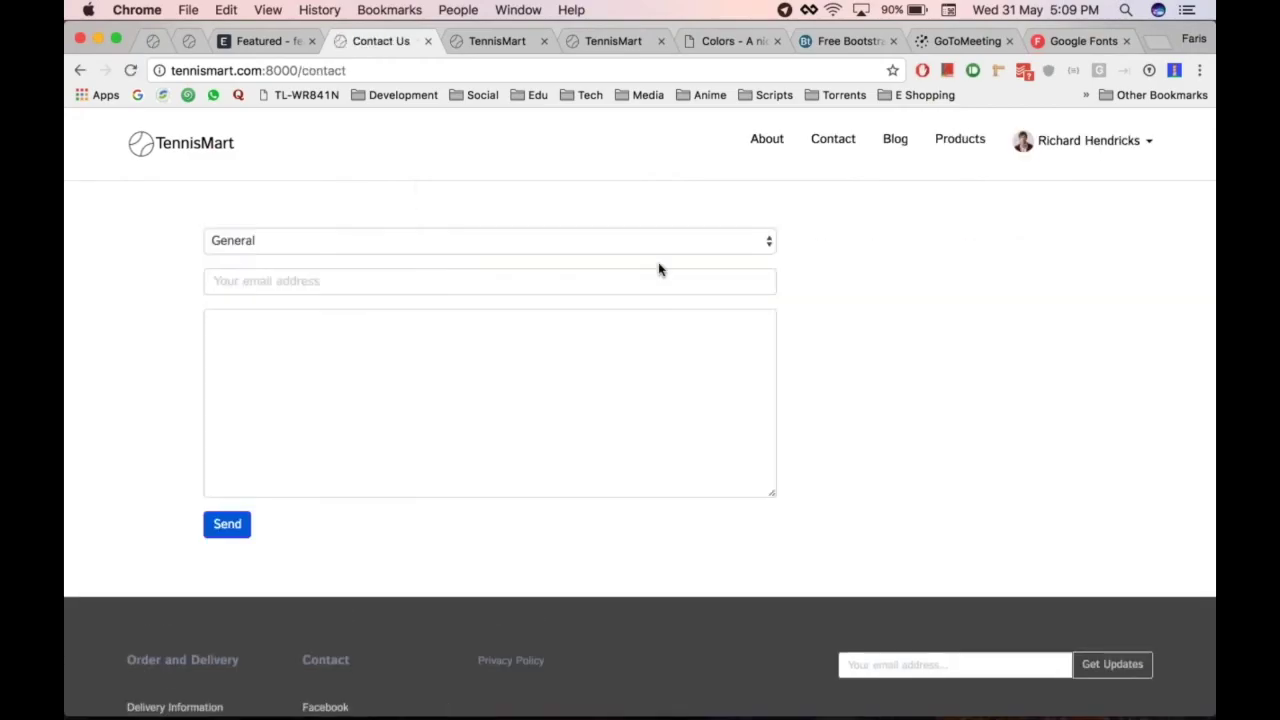
pyautogui.hscroll(-5, 657, 269)
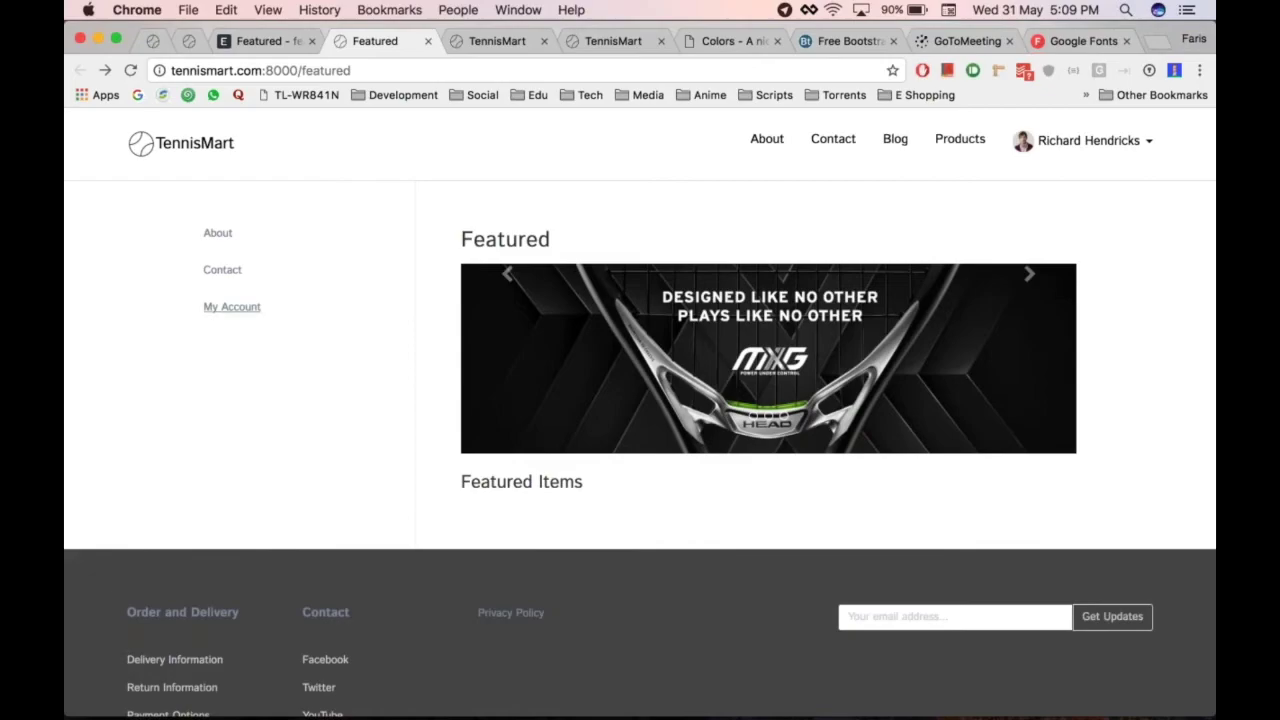
pyautogui.hotkey('ctrl', 'Tab')
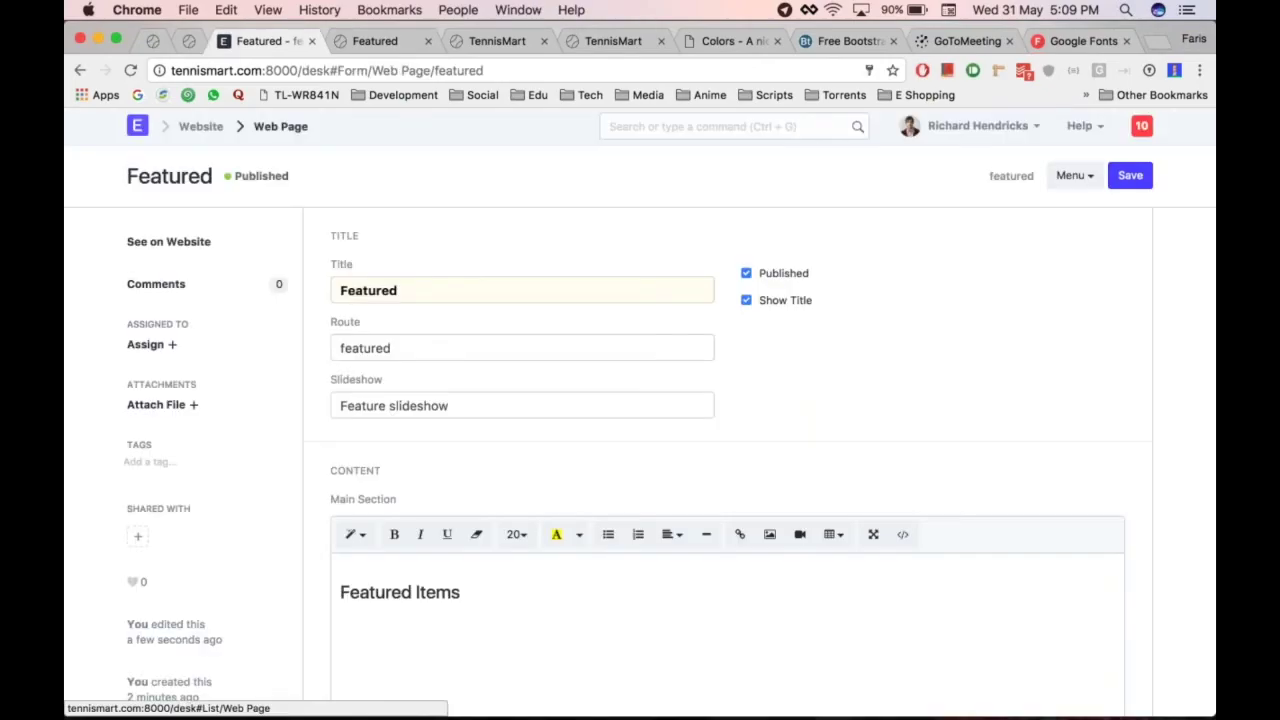
pyautogui.click(280, 126)
# Go to the Website module page and scroll down to About Us Settings
pyautogui.click(206, 132)
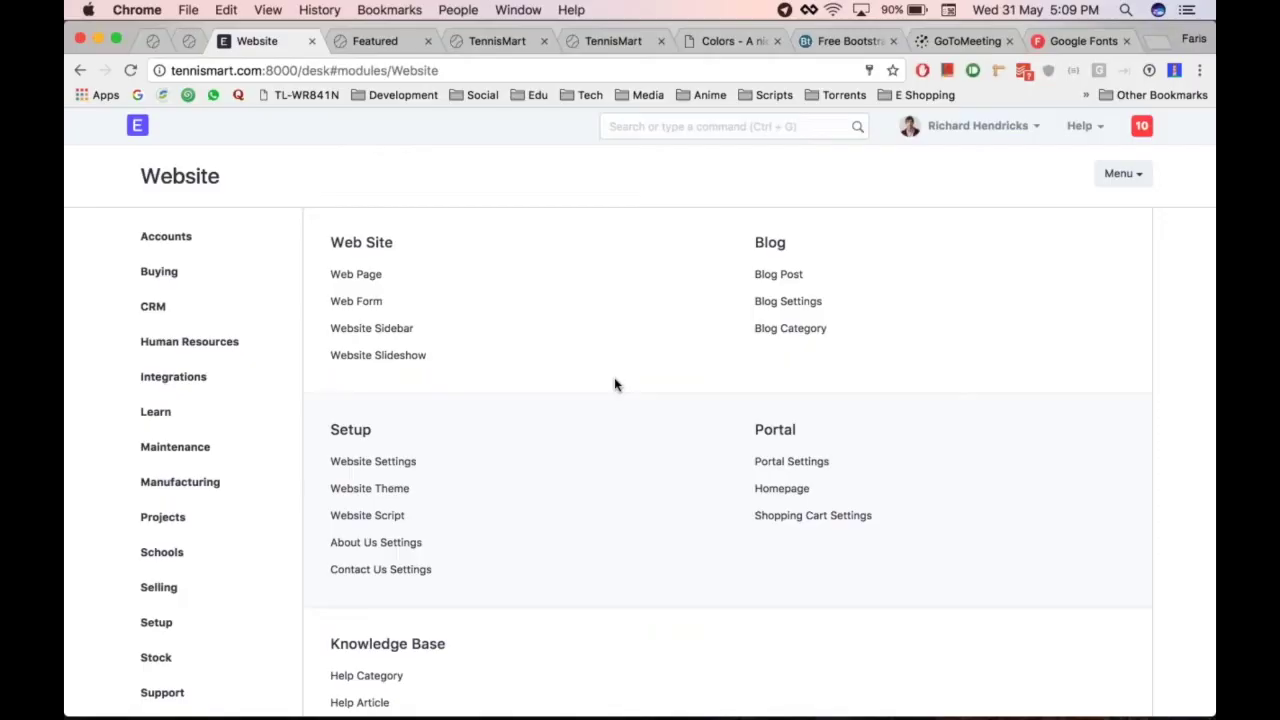
pyautogui.scroll(-3, 614, 380)
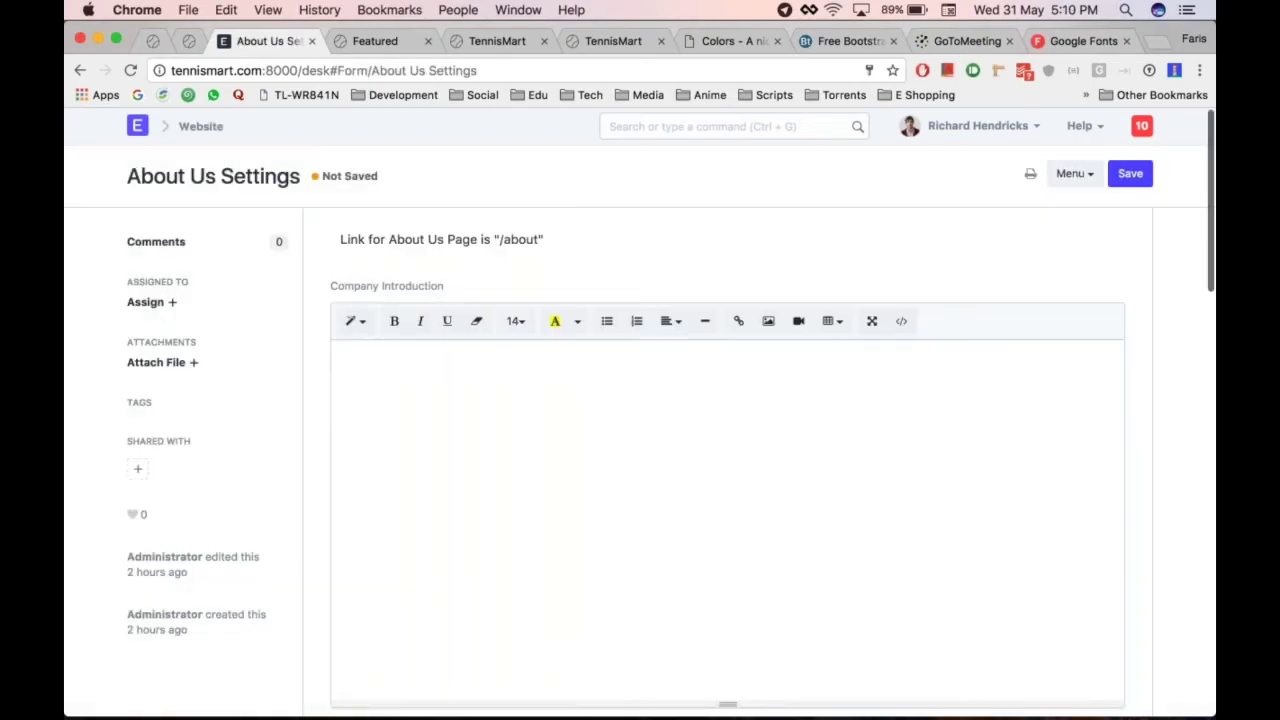
pyautogui.scroll(-5, 640, 414)
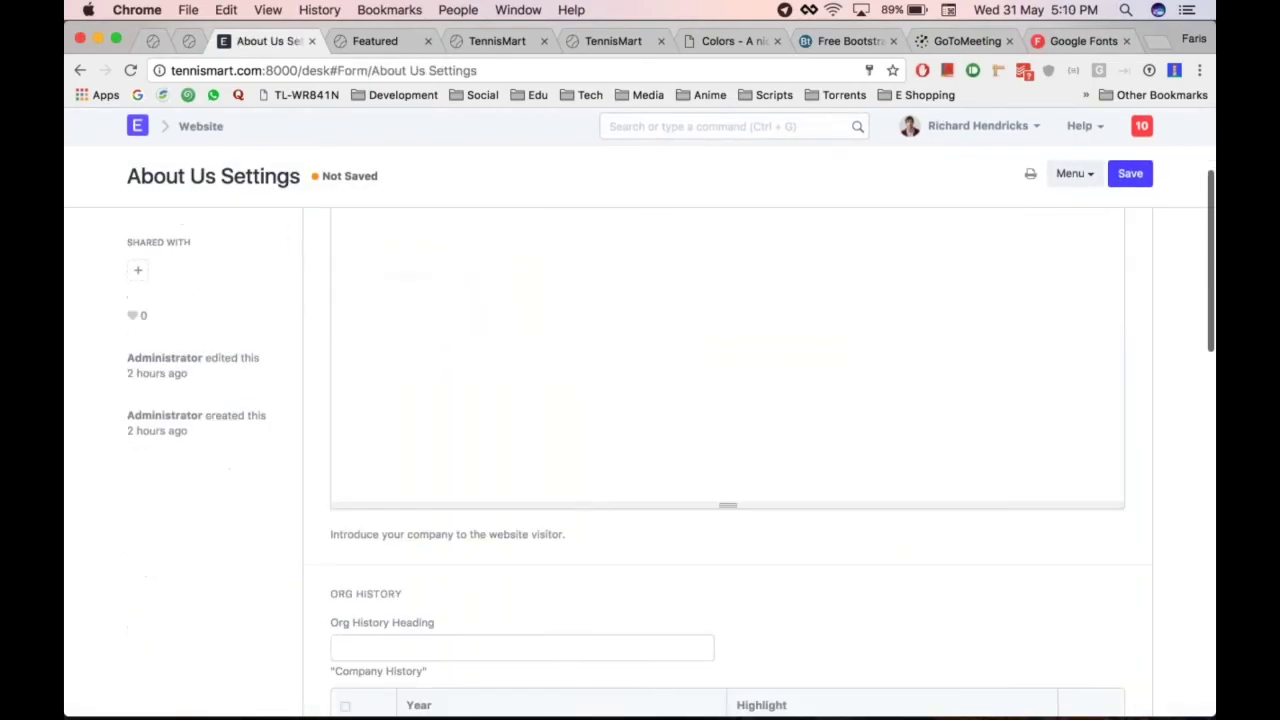
pyautogui.scroll(5, 640, 414)
pyautogui.hotkey('ctrl', 'Tab')
pyautogui.click(767, 142)
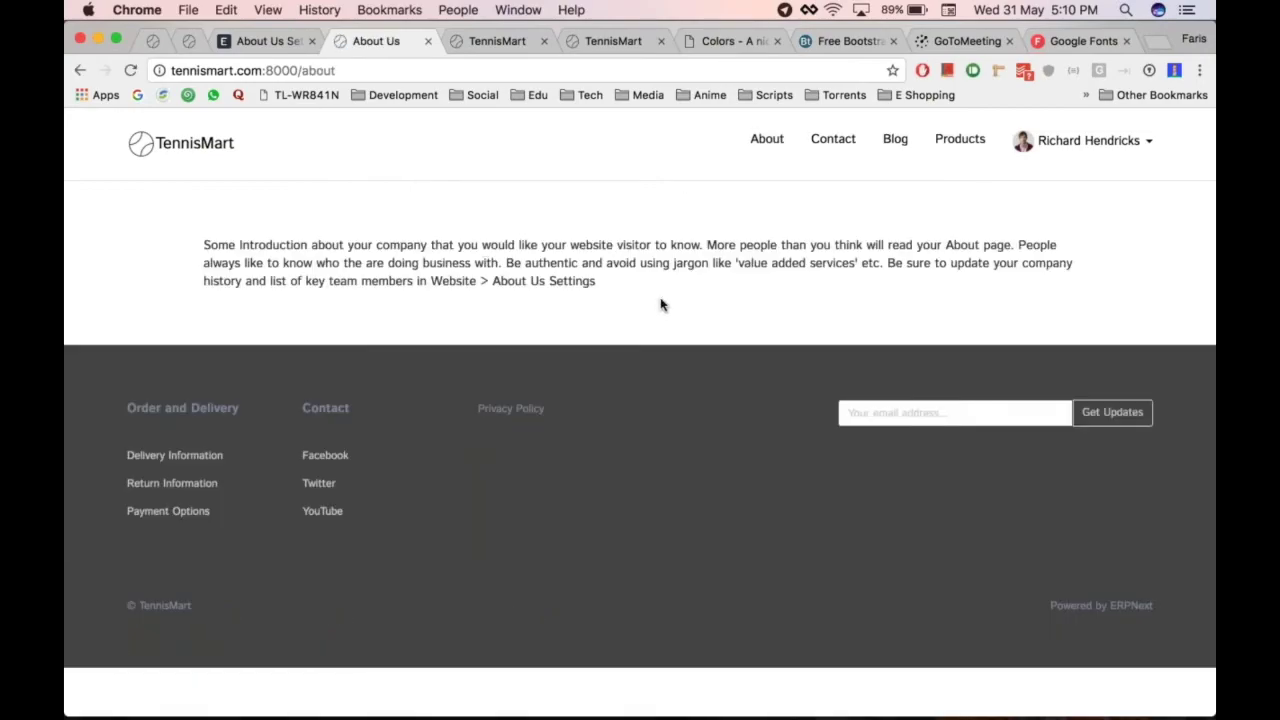
pyautogui.hotkey('ctrl', 'shift', 'Tab')
pyautogui.scroll(-1, 651, 282)
pyautogui.scroll(-5, 650, 413)
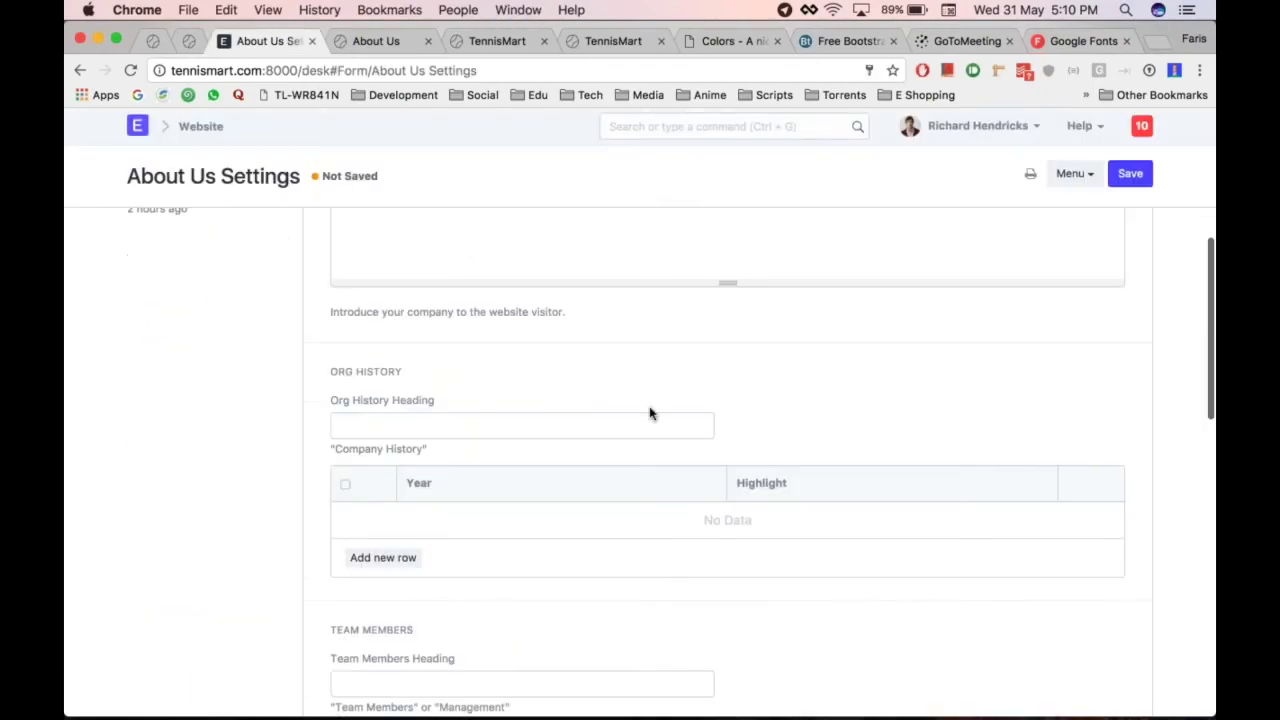
pyautogui.scroll(5, 650, 413)
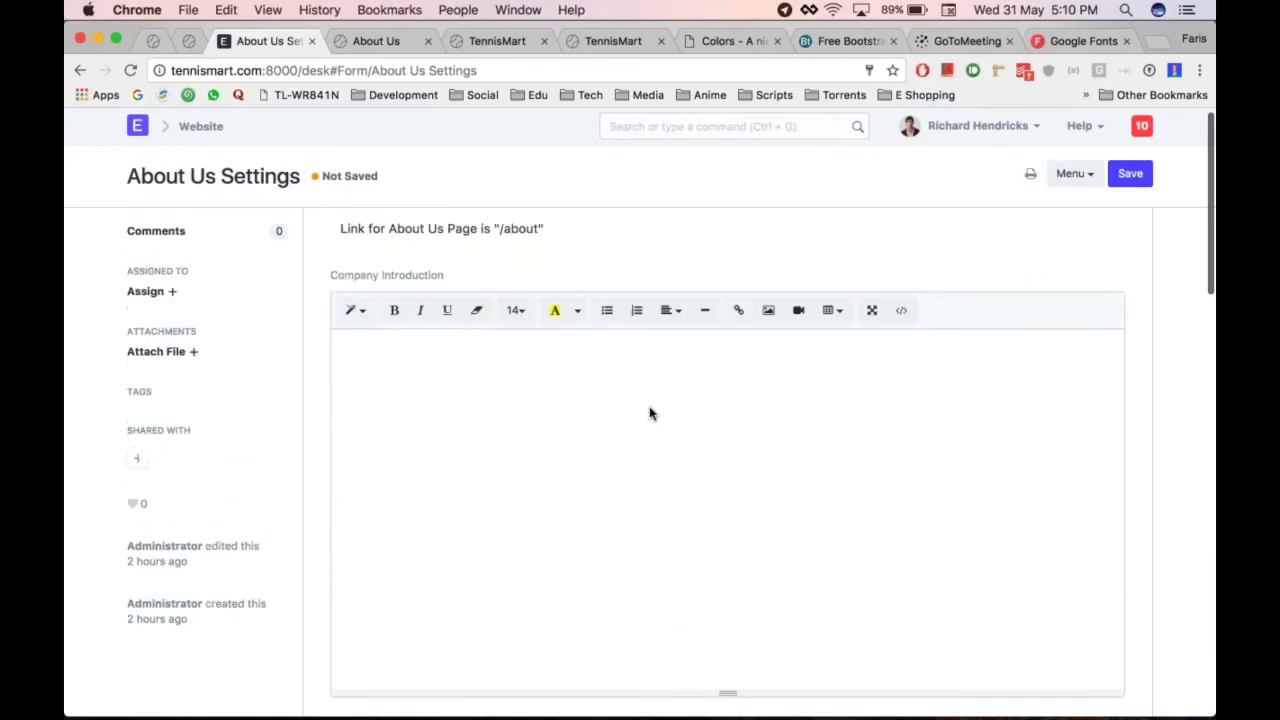
pyautogui.scroll(-2, 650, 413)
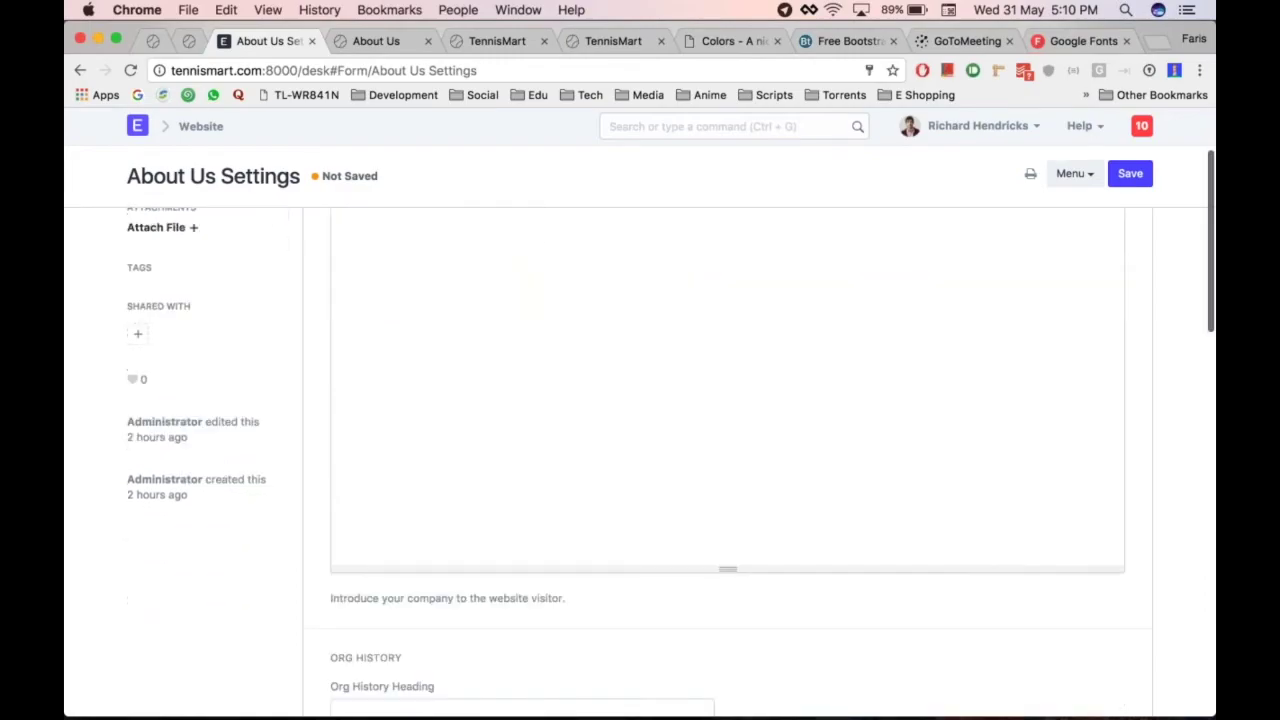
pyautogui.scroll(-4, 650, 413)
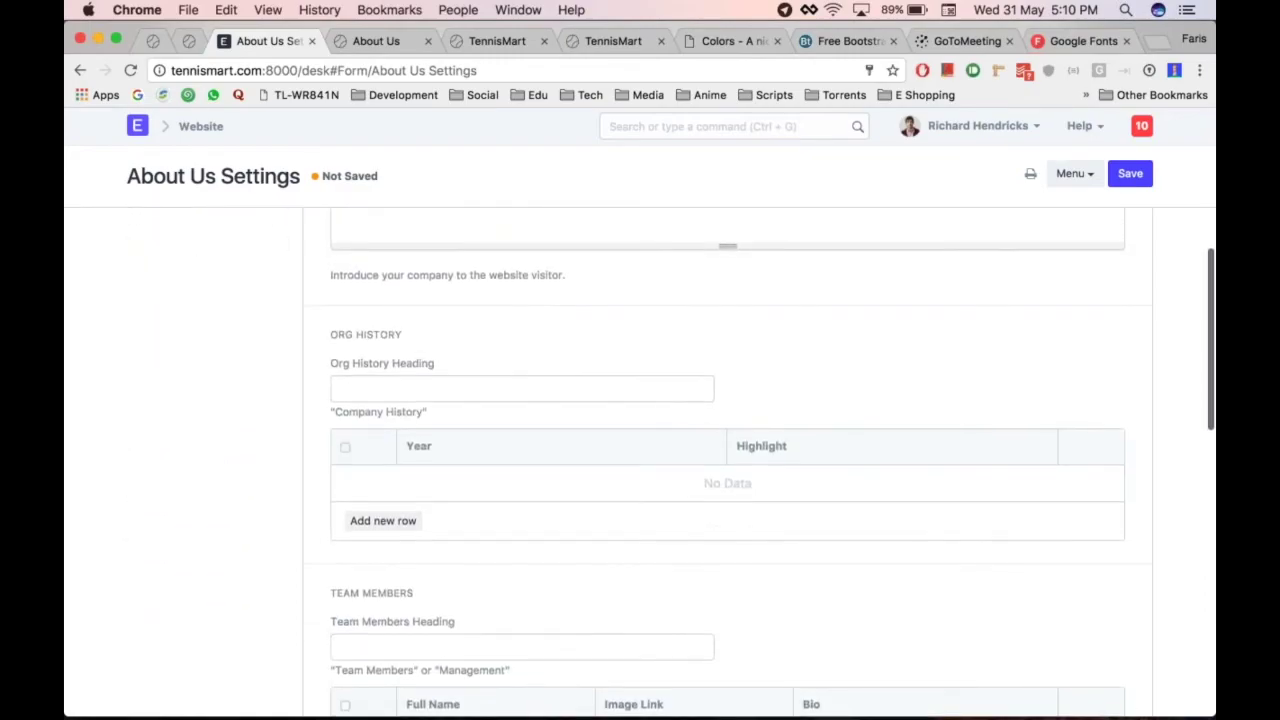
pyautogui.scroll(6, 650, 413)
pyautogui.click(640, 418)
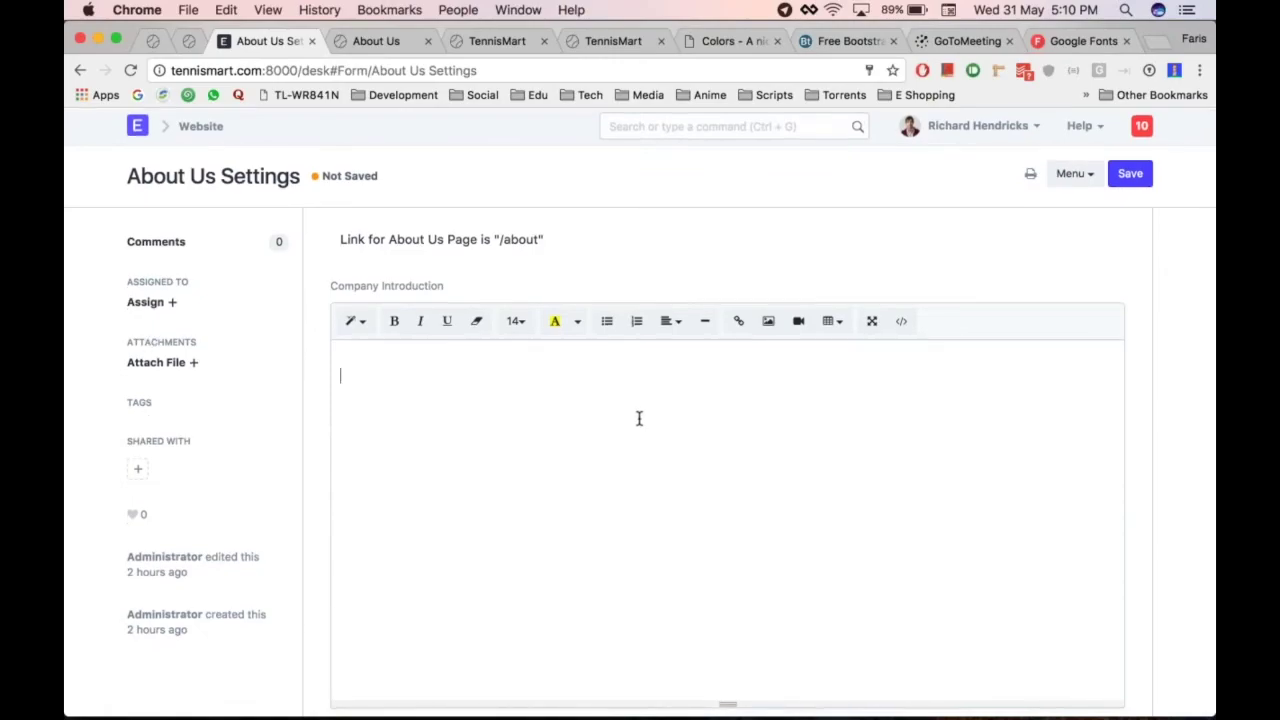
pyautogui.press('super+Tab')
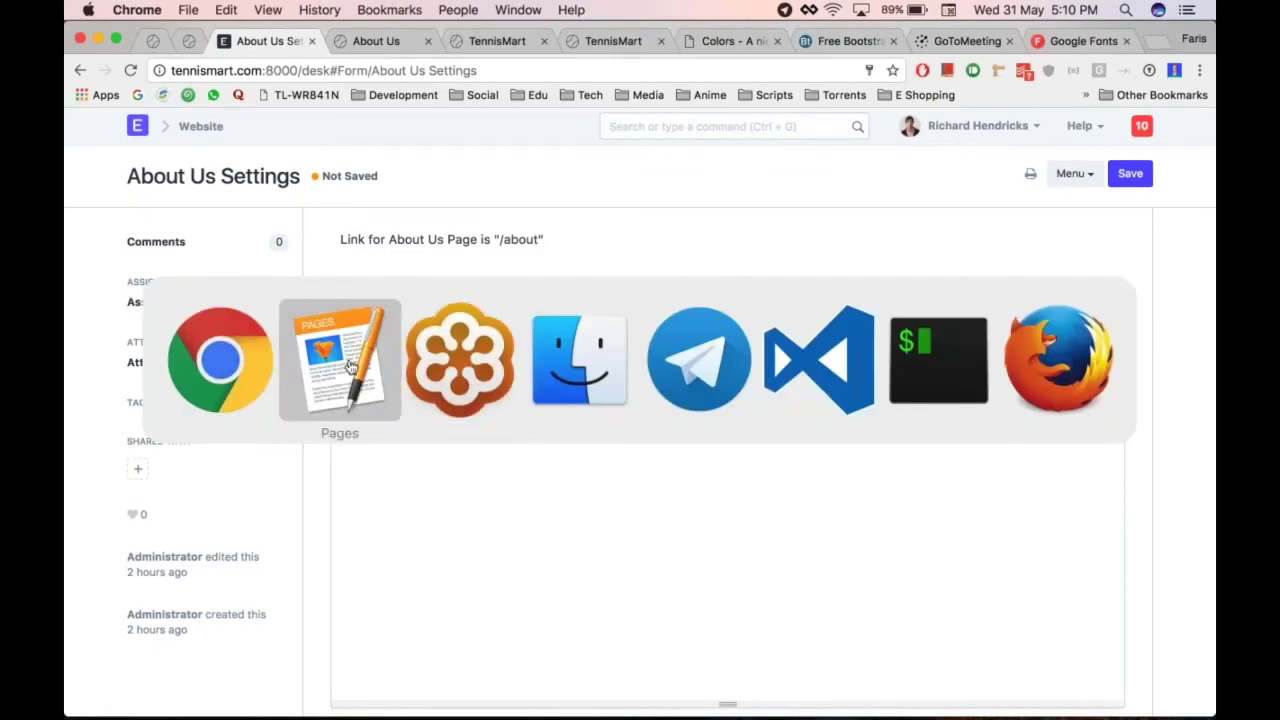
# Copy the About Us text from Pages and paste it into Company Introduction
pyautogui.click(350, 367)
pyautogui.scroll(10, 487, 238)
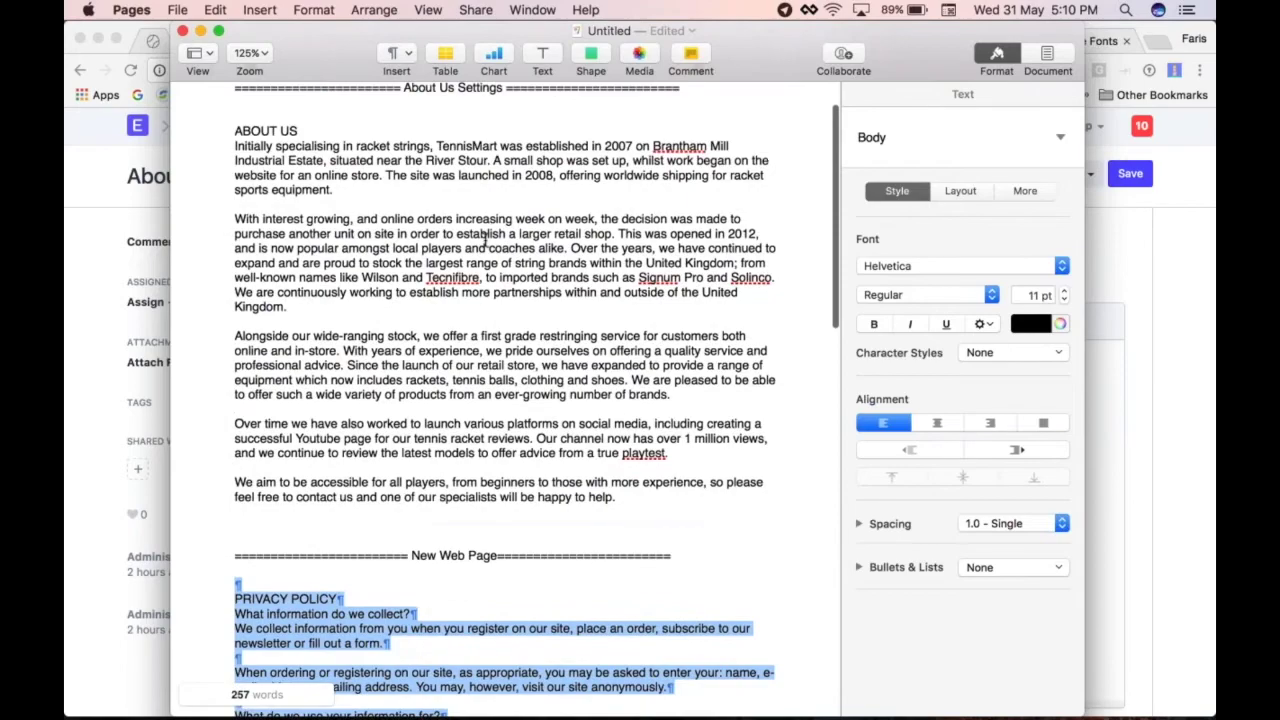
pyautogui.moveTo(629, 494); pyautogui.dragTo(216, 128)
pyautogui.press('super+c')
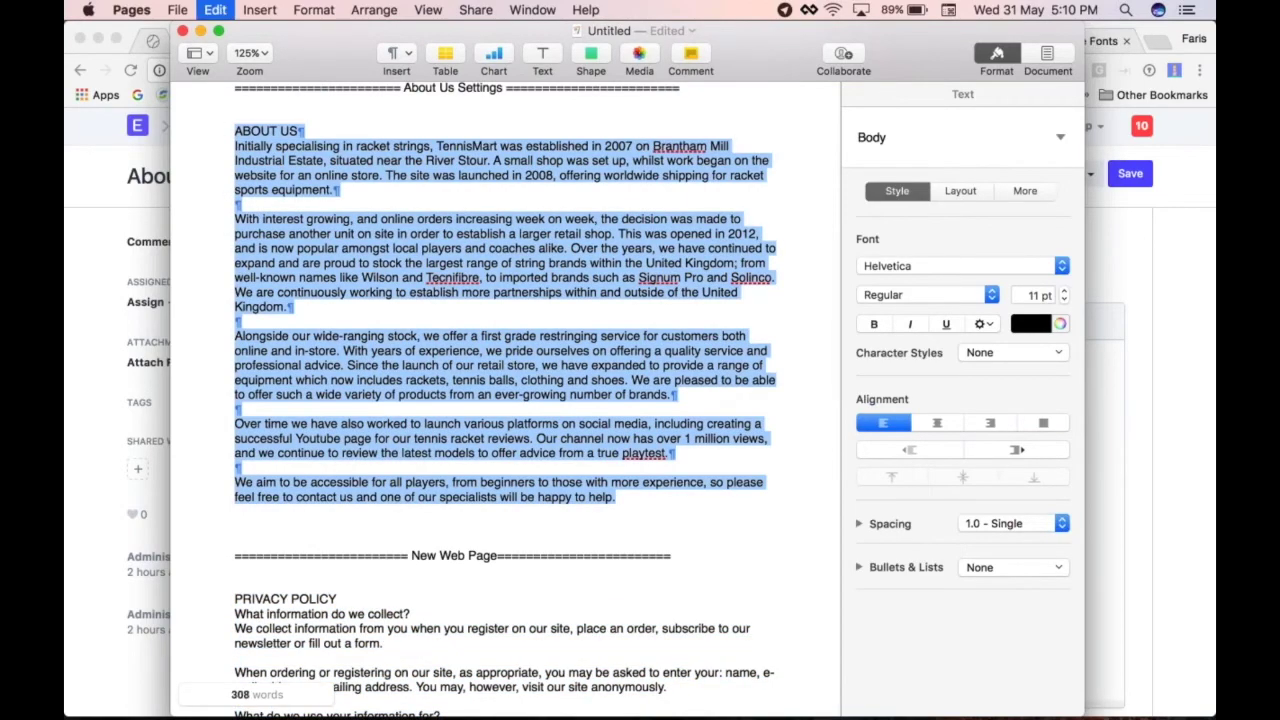
pyautogui.press('super+Tab')
pyautogui.click(521, 393)
pyautogui.press('super+v')
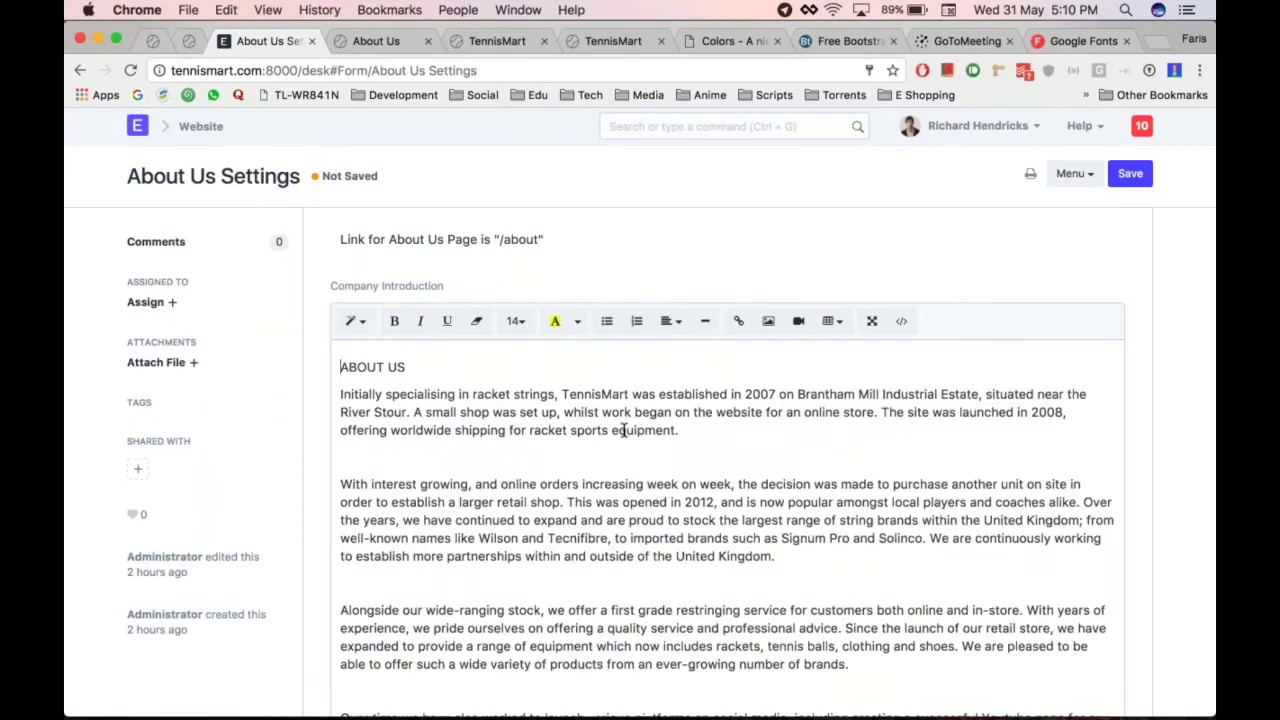
# Make the ABOUT US heading bold and save the About Us Settings
pyautogui.tripleClick(463, 366)
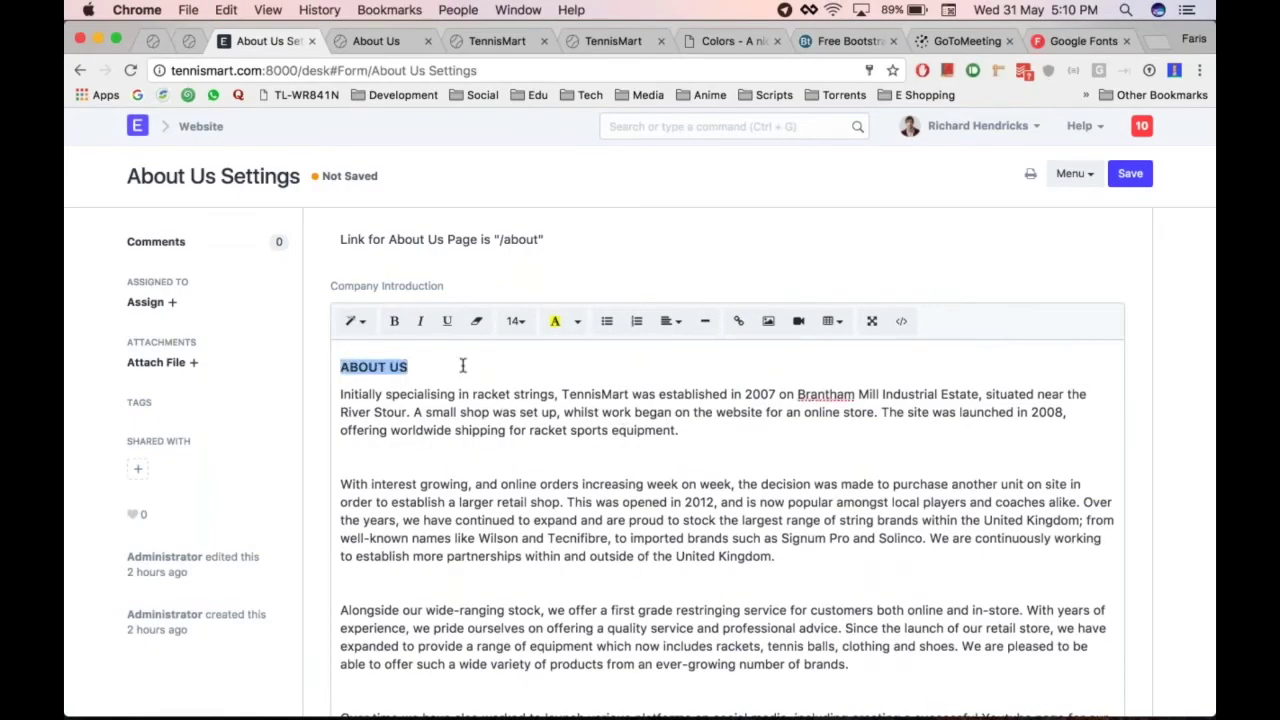
pyautogui.press('super+b')
pyautogui.scroll(-4, 699, 489)
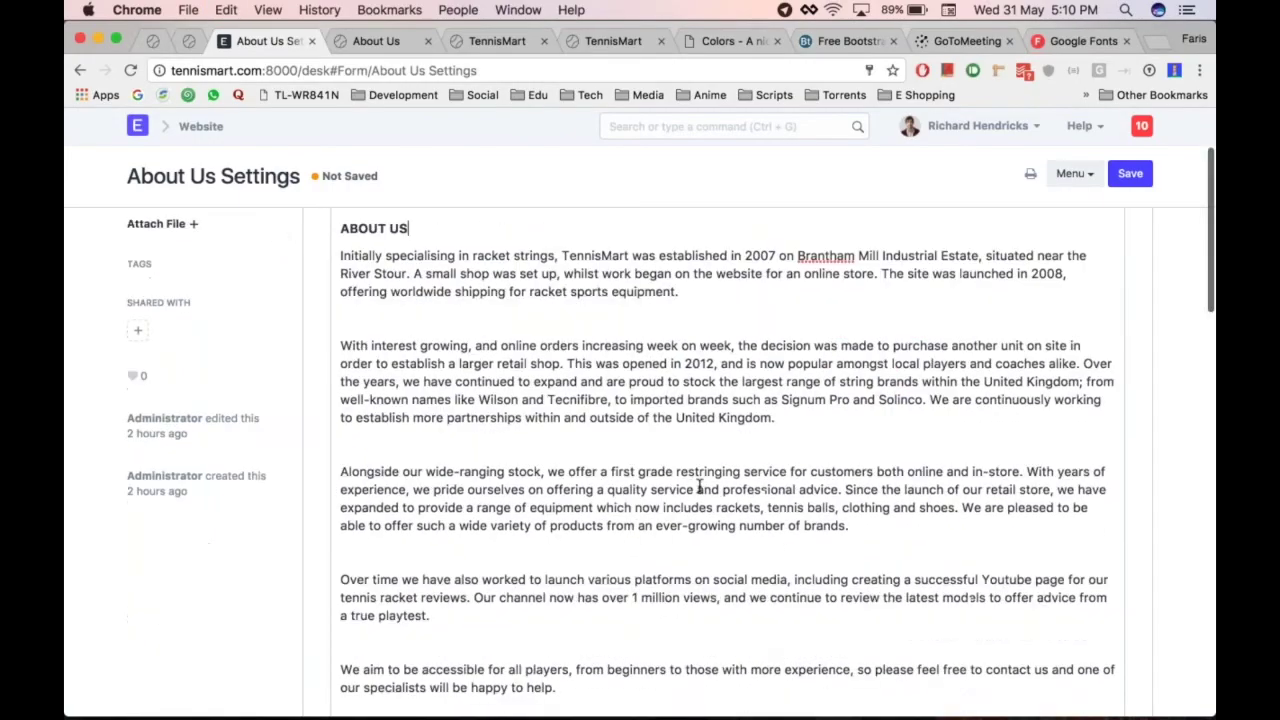
pyautogui.scroll(4, 900, 470)
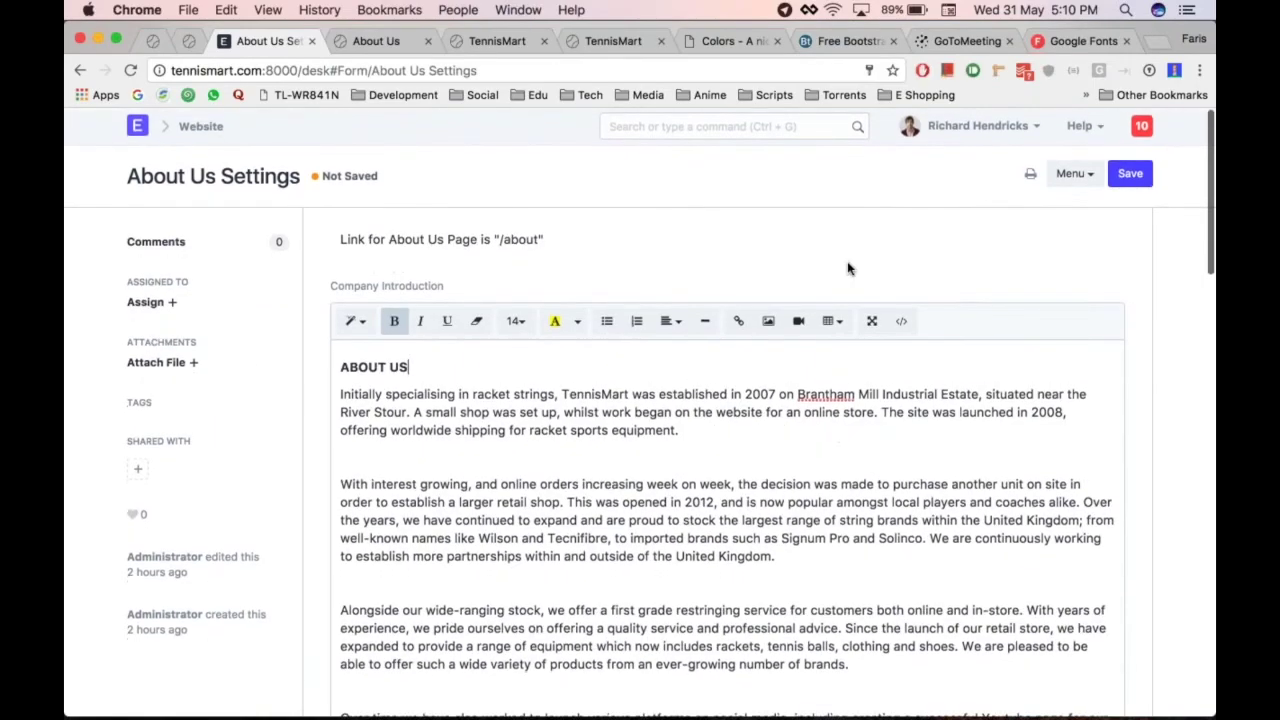
pyautogui.press('super+s')
pyautogui.scroll(-8, 848, 268)
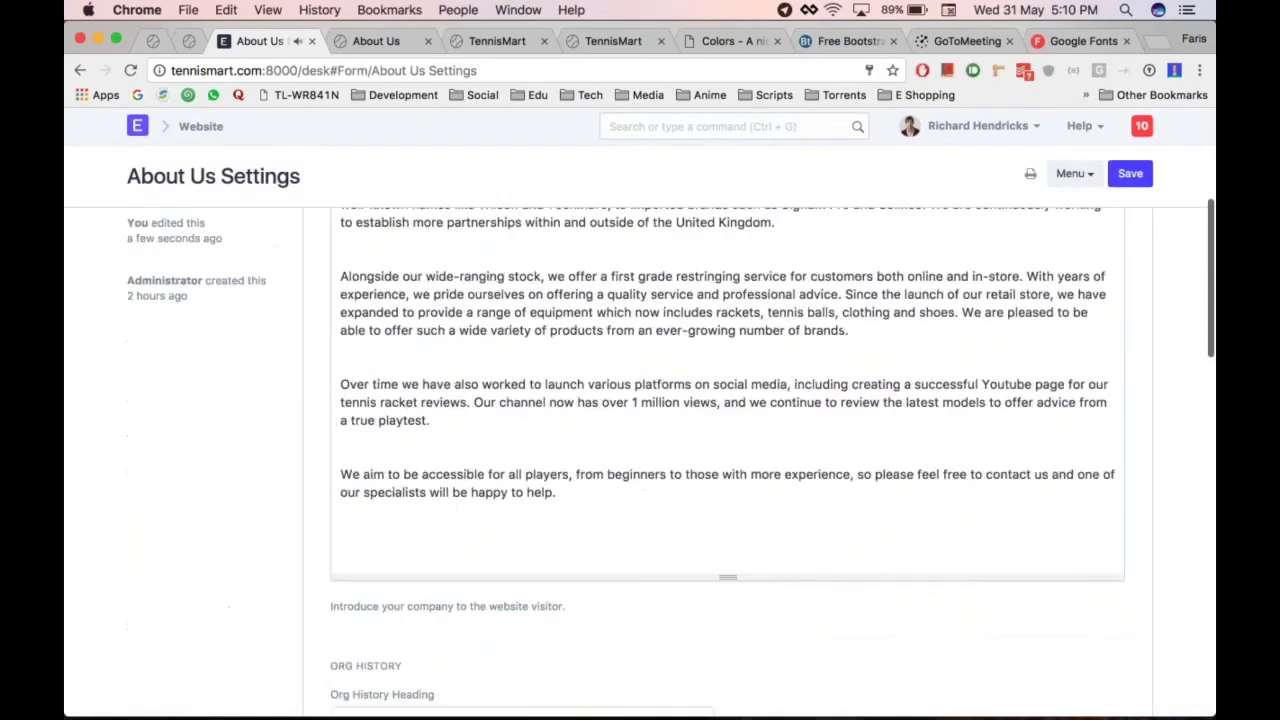
pyautogui.scroll(-4, 500, 451)
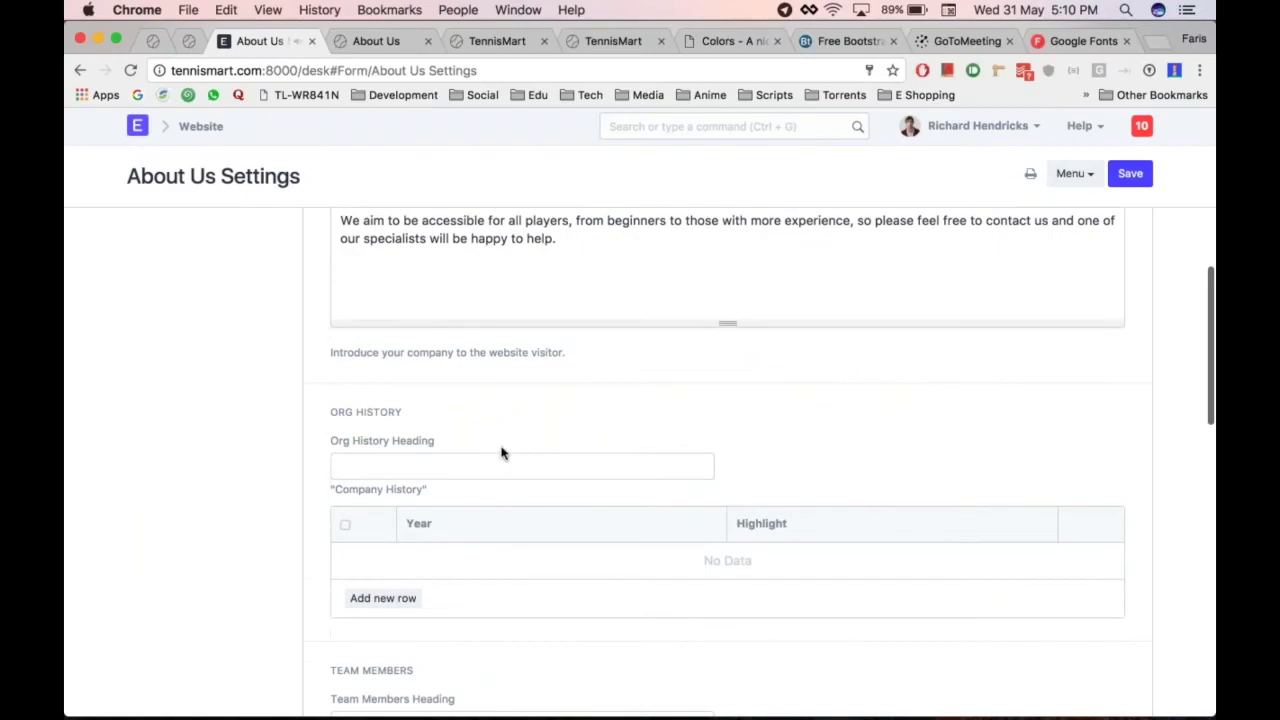
pyautogui.scroll(-4, 500, 451)
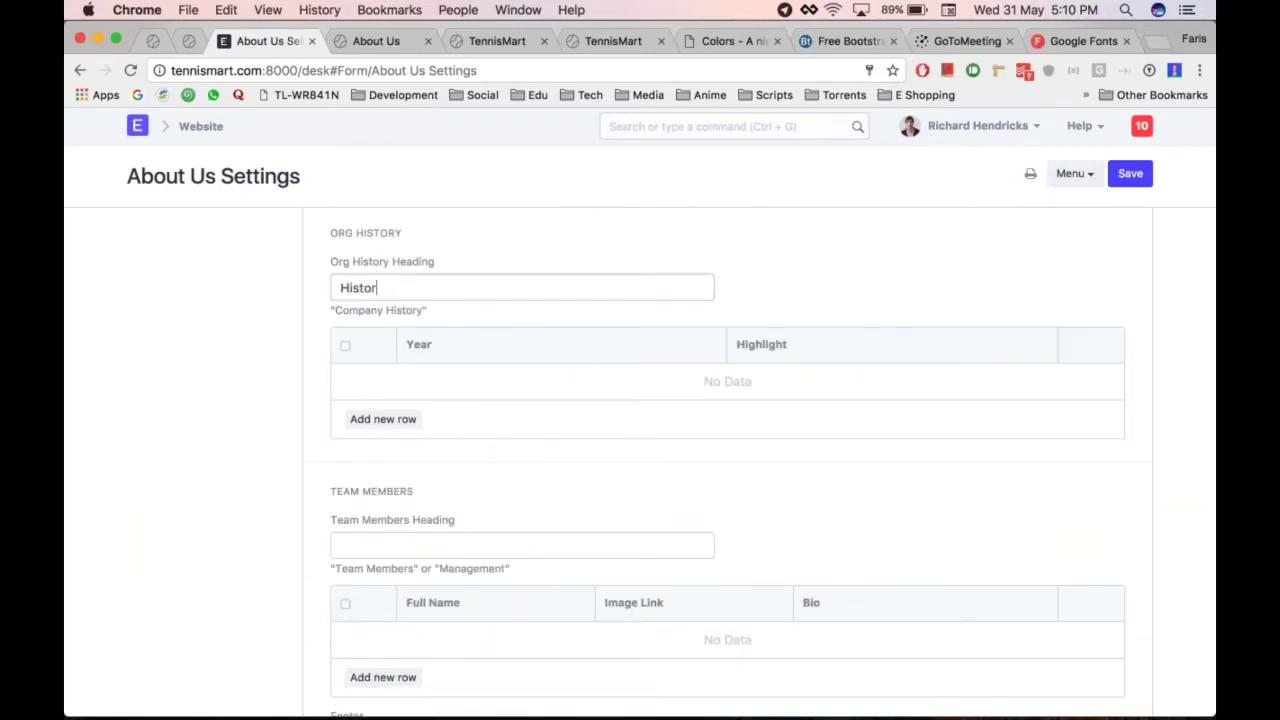
# Add Org History rows '2007 Established' and '2008 Renamed to TennisMart', then save
pyautogui.click(363, 424)
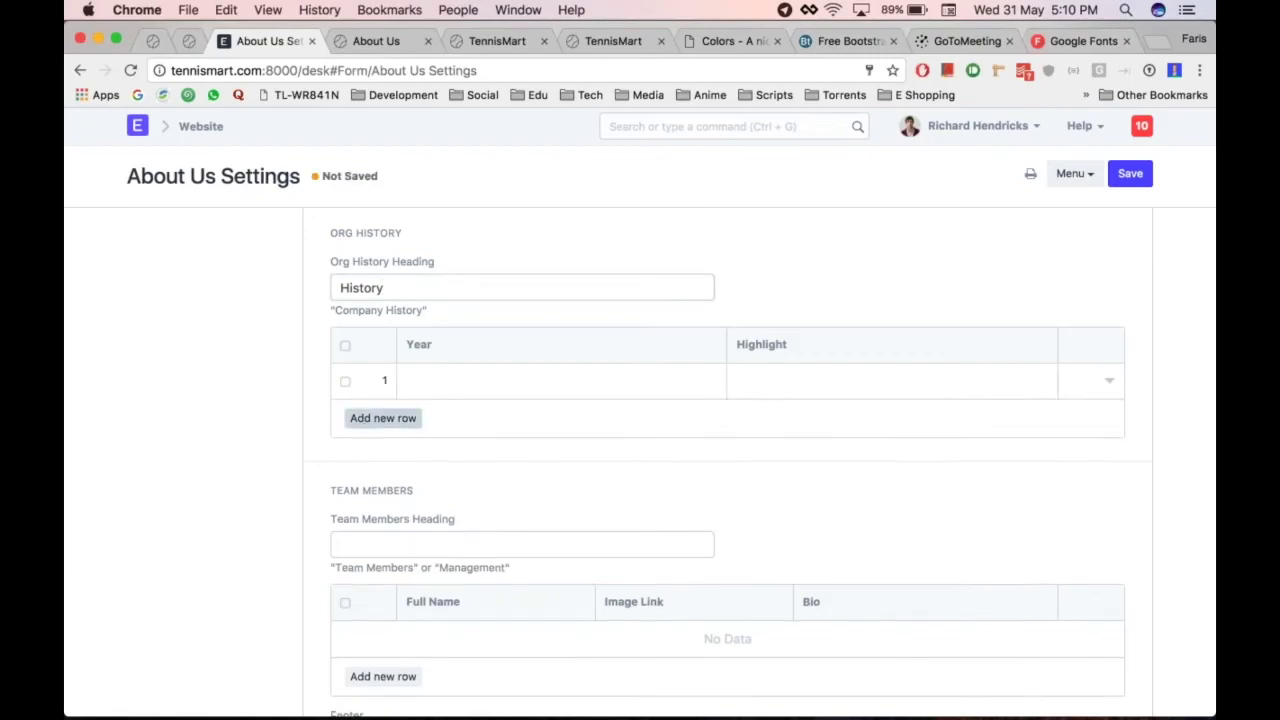
pyautogui.click(449, 383)
pyautogui.write('2007')
pyautogui.click(790, 380)
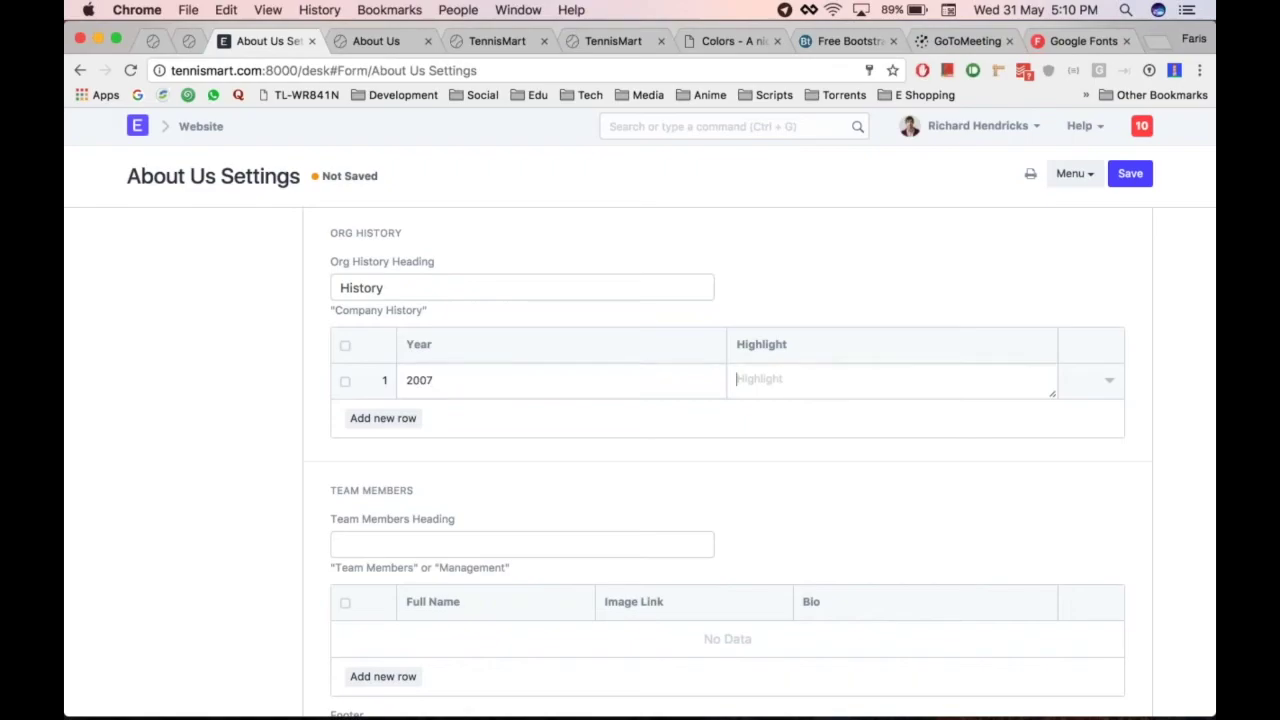
pyautogui.write('Established')
pyautogui.press('Tab')
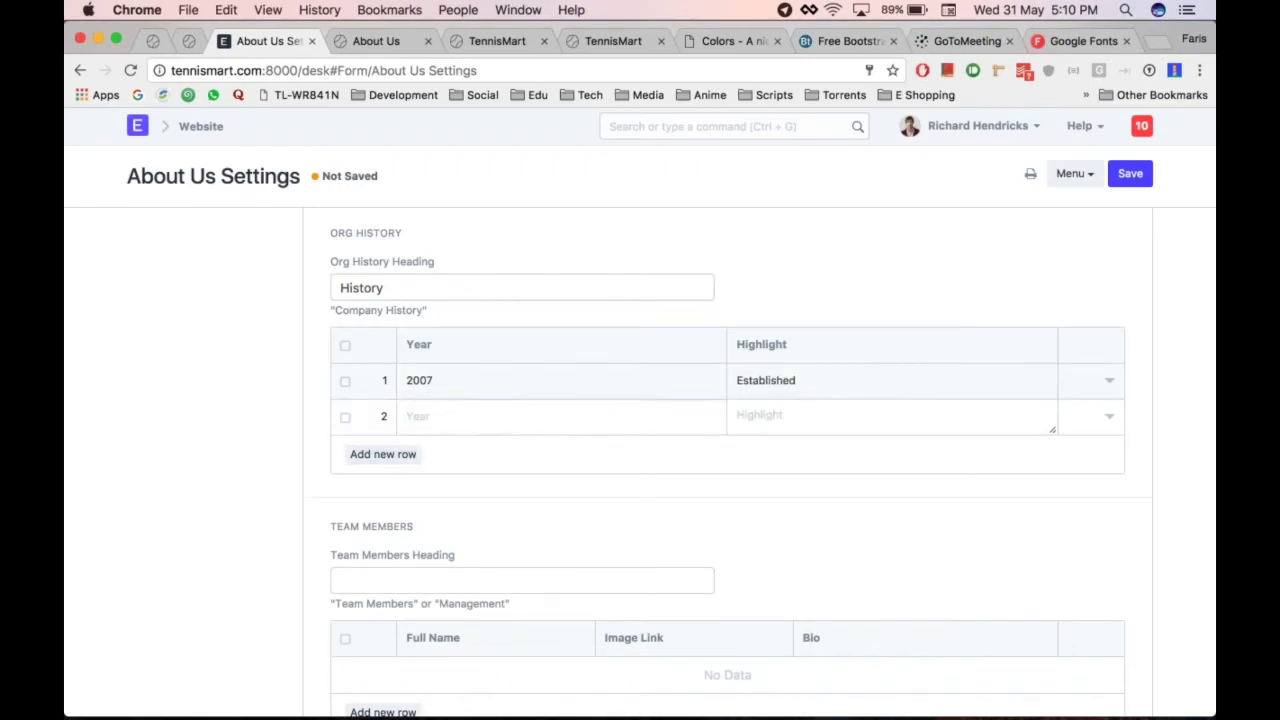
pyautogui.write('Renamed to')
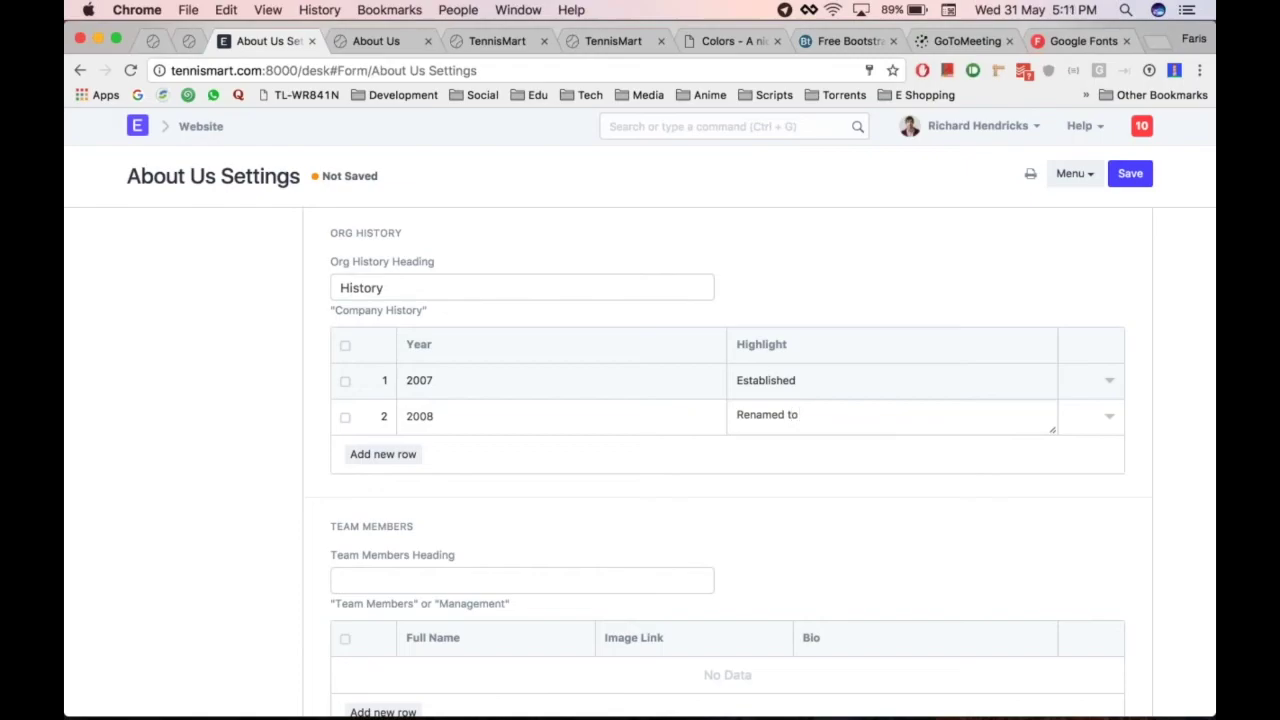
pyautogui.write(' TennisMart')
pyautogui.hotkey('ctrl', 's')
pyautogui.scroll(-5, 323, 505)
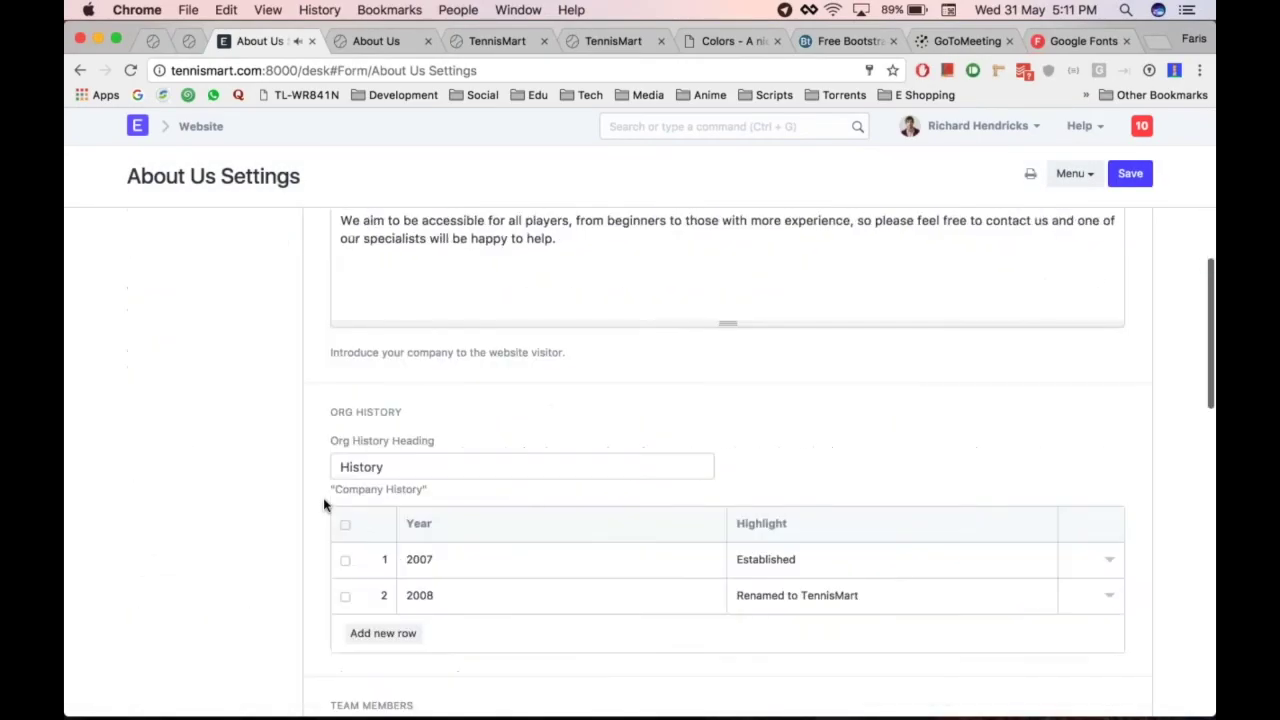
pyautogui.scroll(-10, 323, 505)
# Enter the Team Members heading and add a first team member row with their name
pyautogui.click(410, 355)
pyautogui.write('Team')
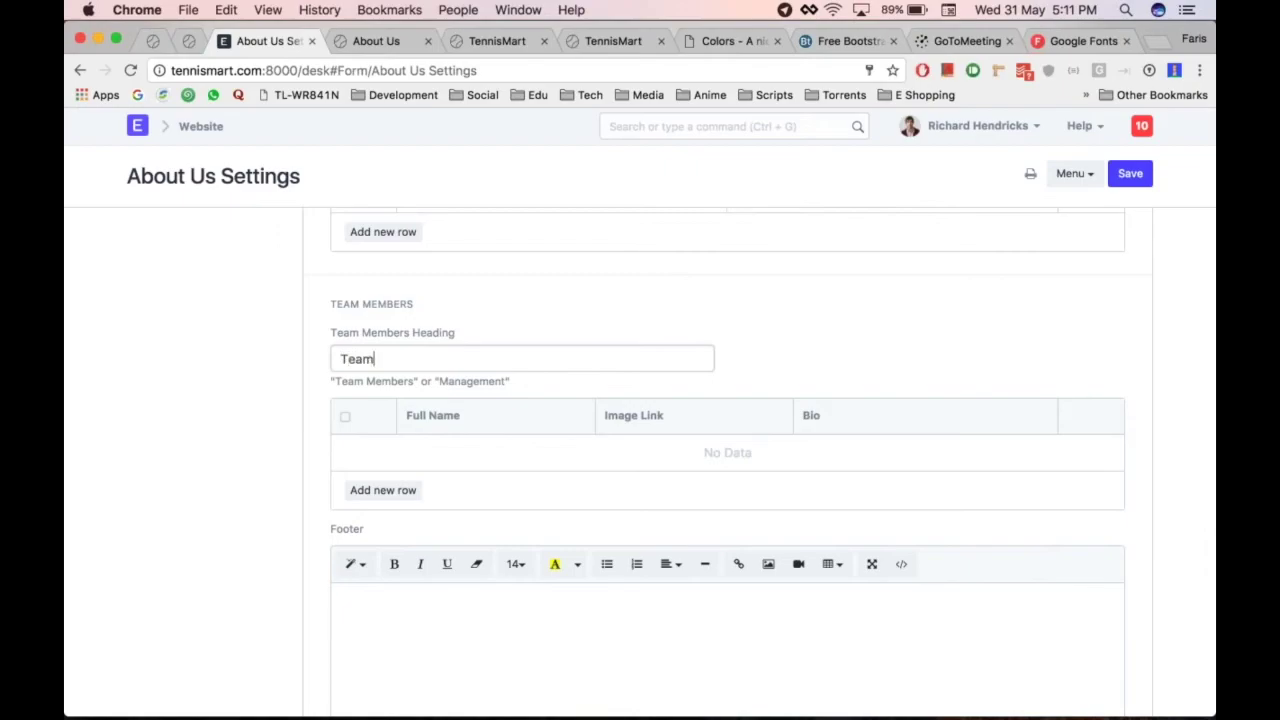
pyautogui.write(' Members')
pyautogui.scroll(-3, 445, 317)
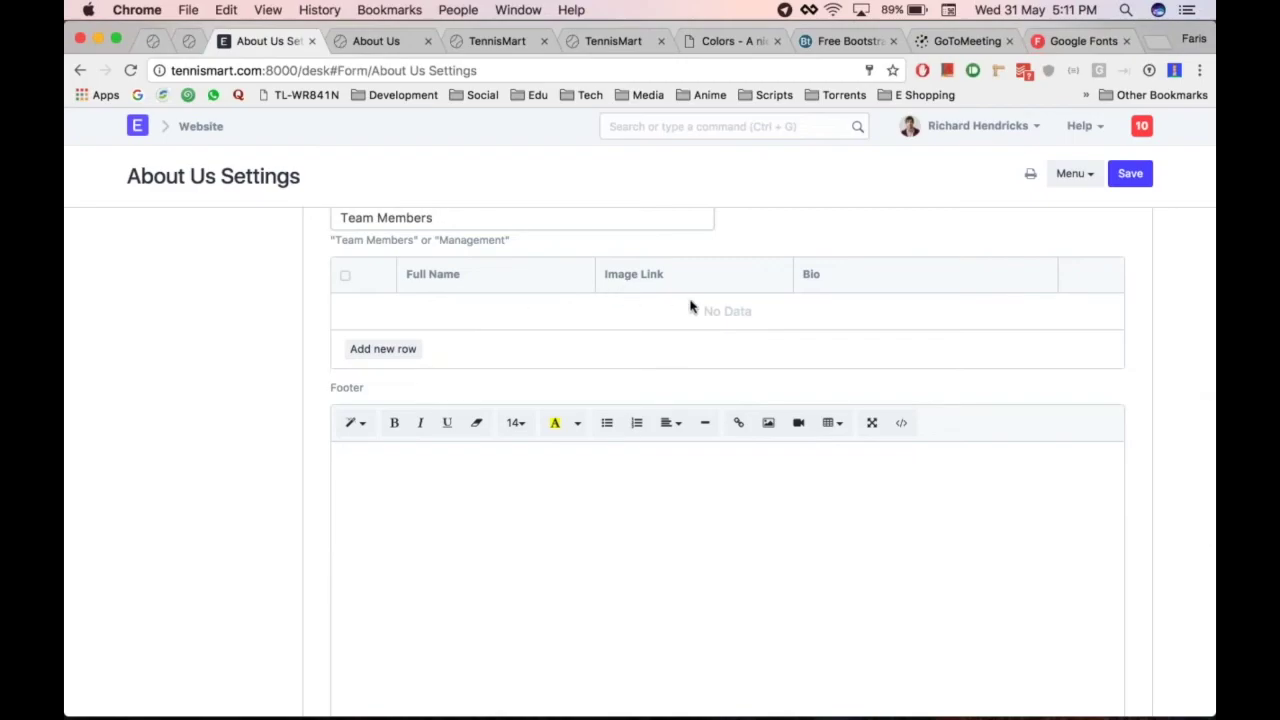
pyautogui.click(383, 349)
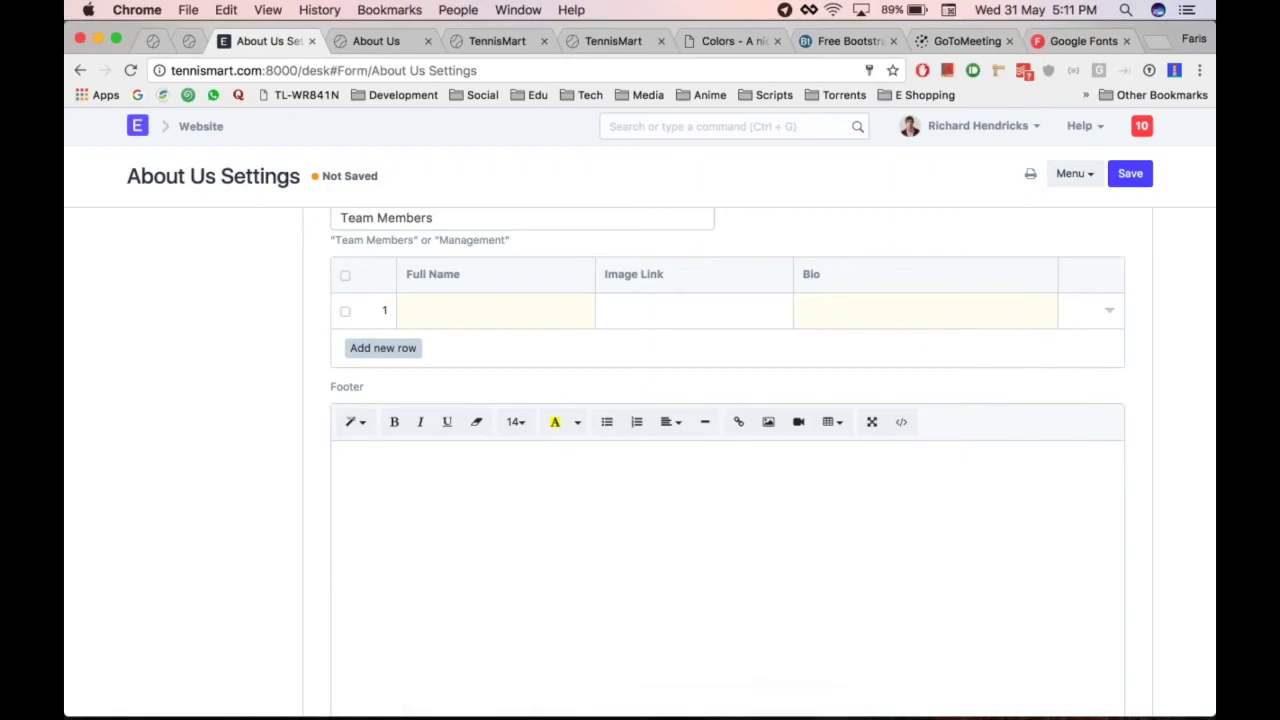
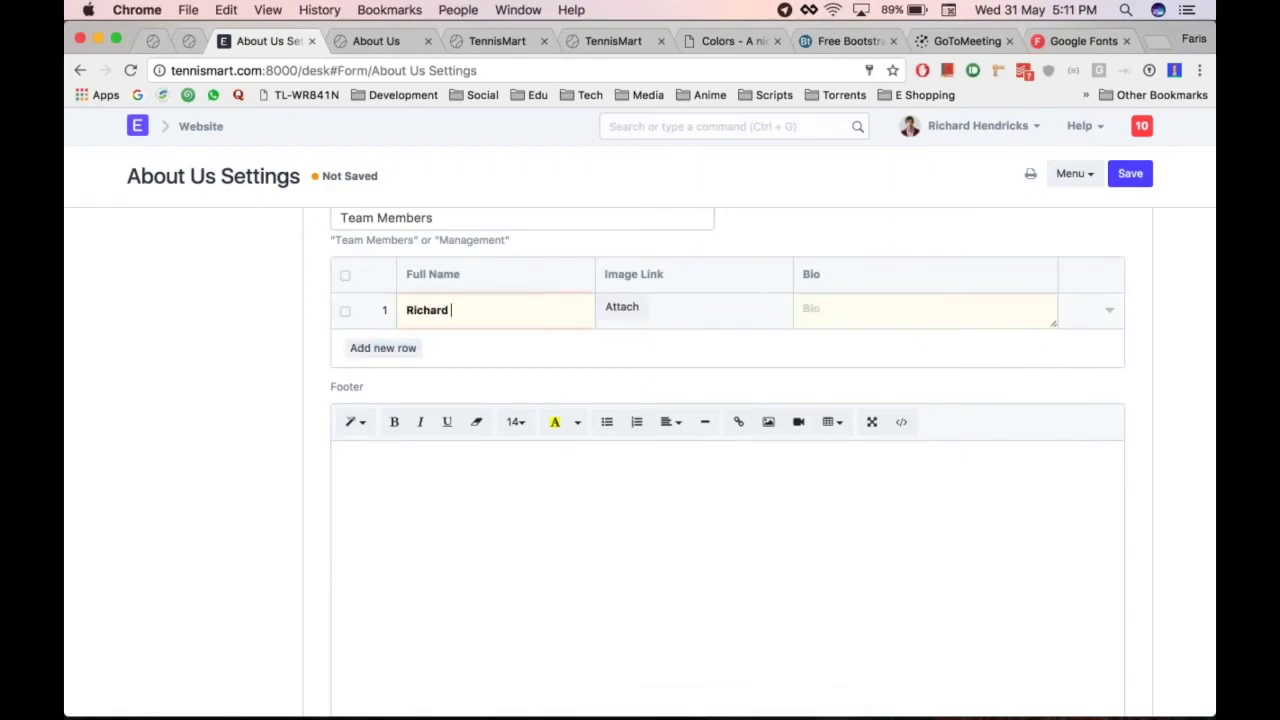
# Upload a photo from the Documents folder as the first team member's image
pyautogui.click(629, 312)
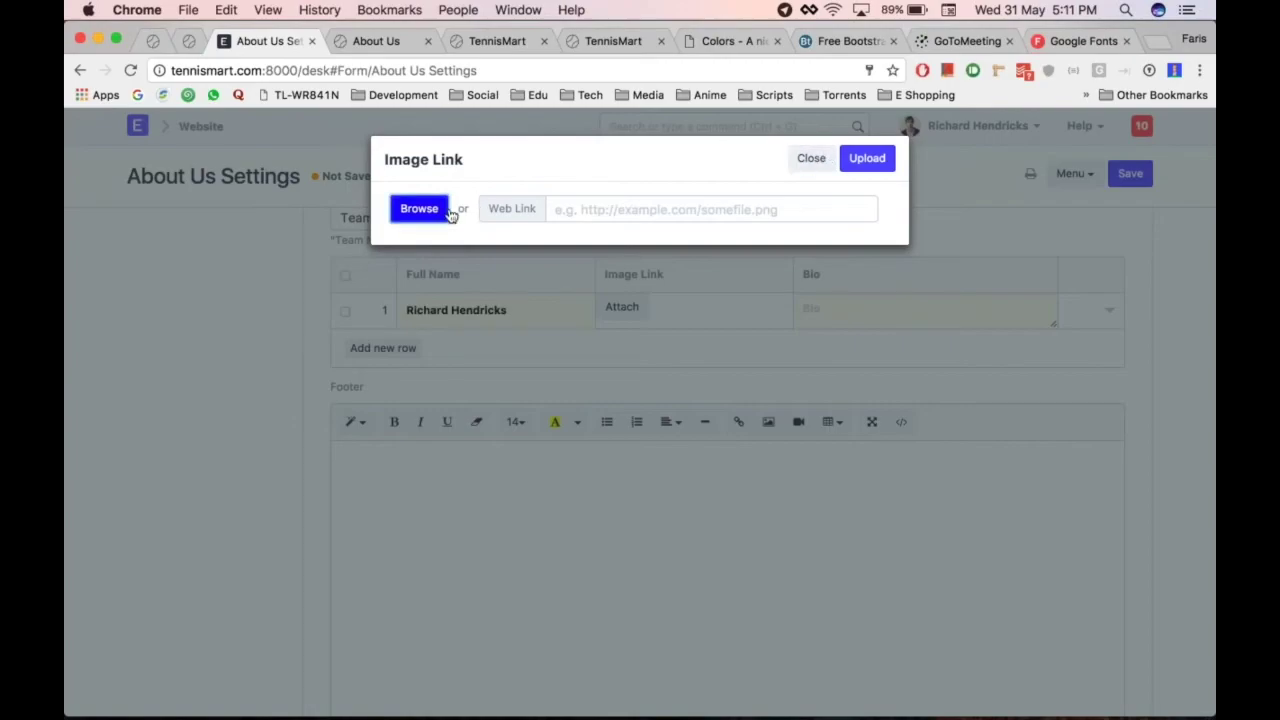
pyautogui.click(557, 306)
pyautogui.click(616, 312)
pyautogui.click(433, 212)
pyautogui.click(529, 290)
pyautogui.click(390, 316)
pyautogui.scroll(-5, 620, 227)
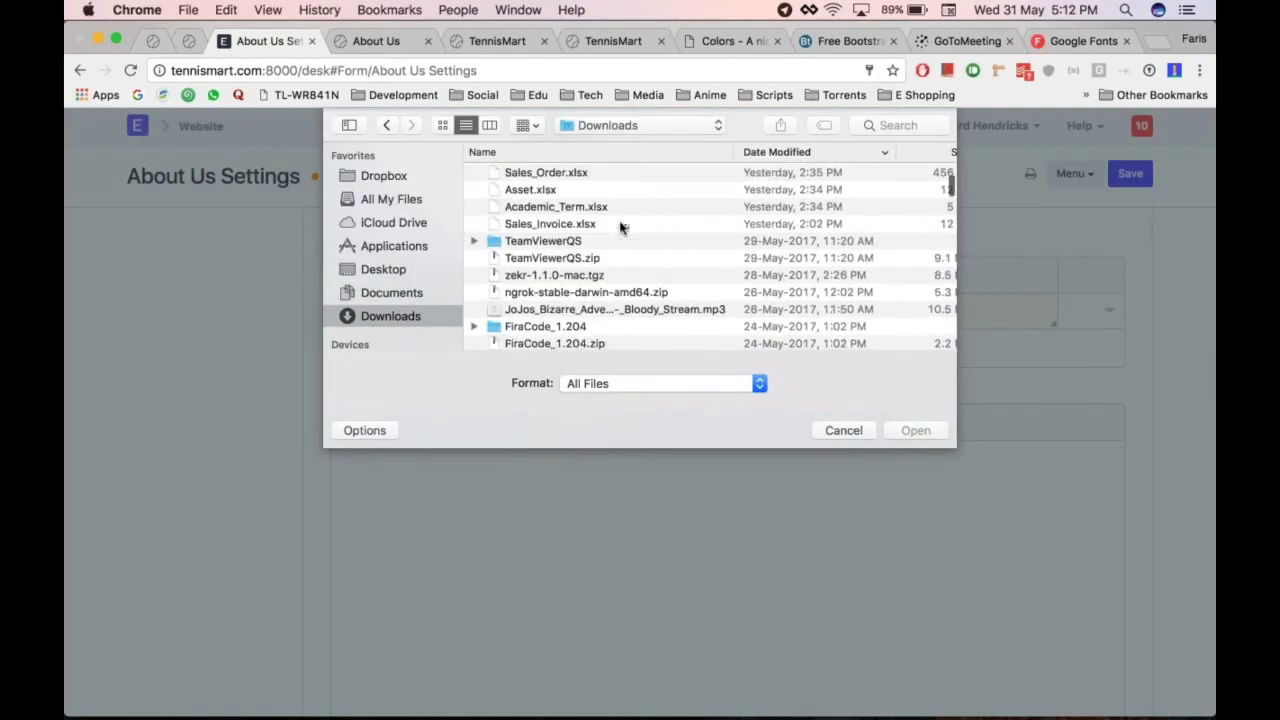
pyautogui.click(391, 292)
pyautogui.scroll(-3, 620, 263)
pyautogui.click(520, 269)
pyautogui.click(915, 430)
pyautogui.click(866, 146)
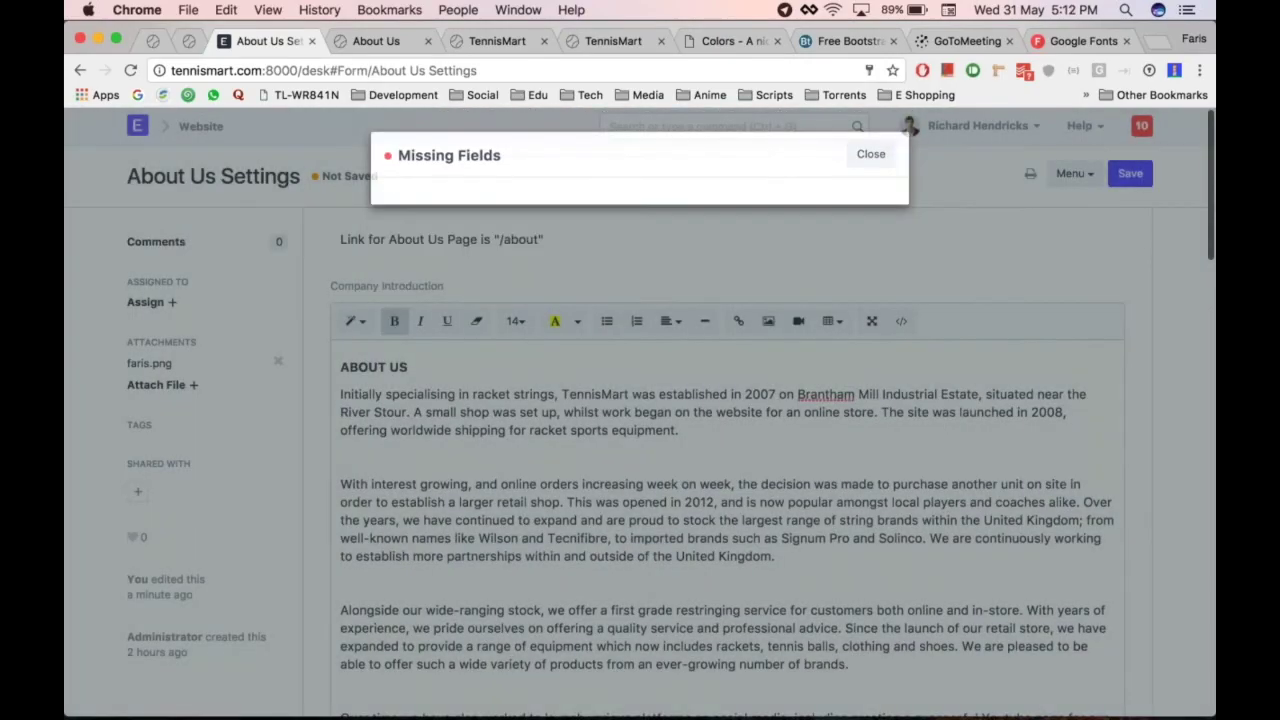
# Fill in the first member's name and the bio 'Owner and CEO'
pyautogui.scroll(-10, 640, 460)
pyautogui.click(470, 472)
pyautogui.click(847, 467)
pyautogui.write('Owner and CEO')
pyautogui.hotkey('ctrl', 'Down')
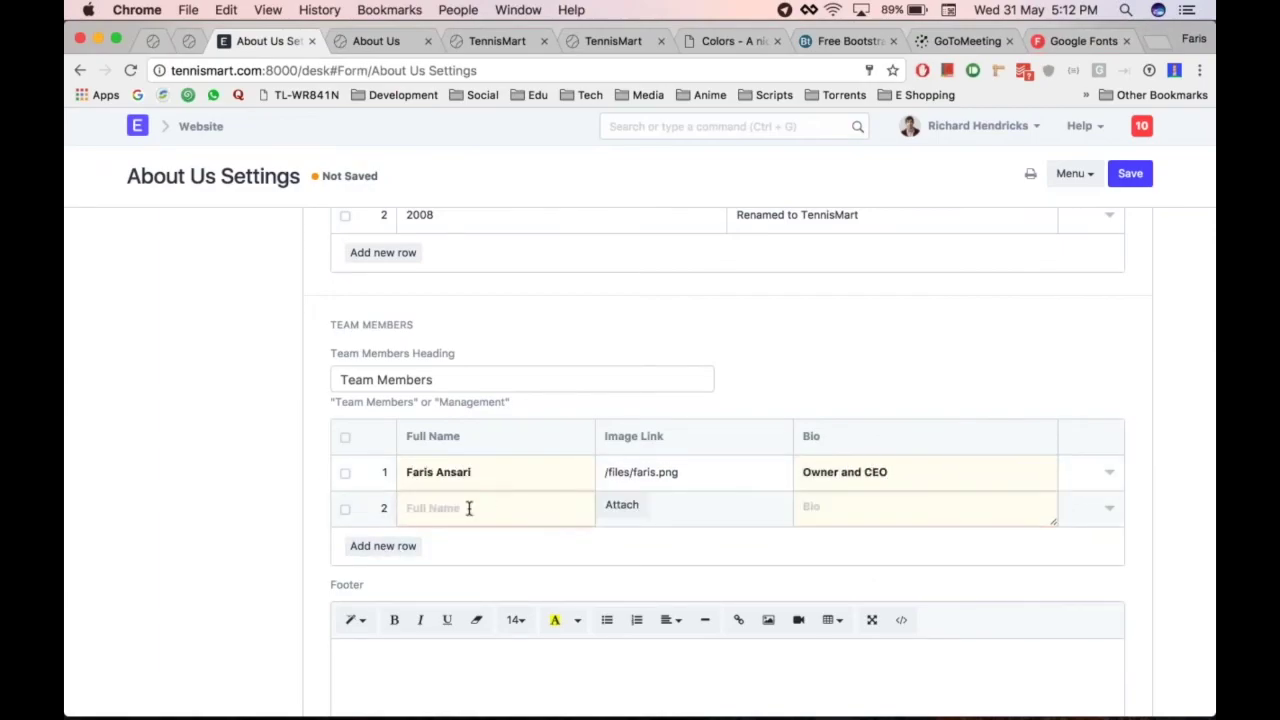
# Add a second team member's name and upload their photo
pyautogui.click(621, 505)
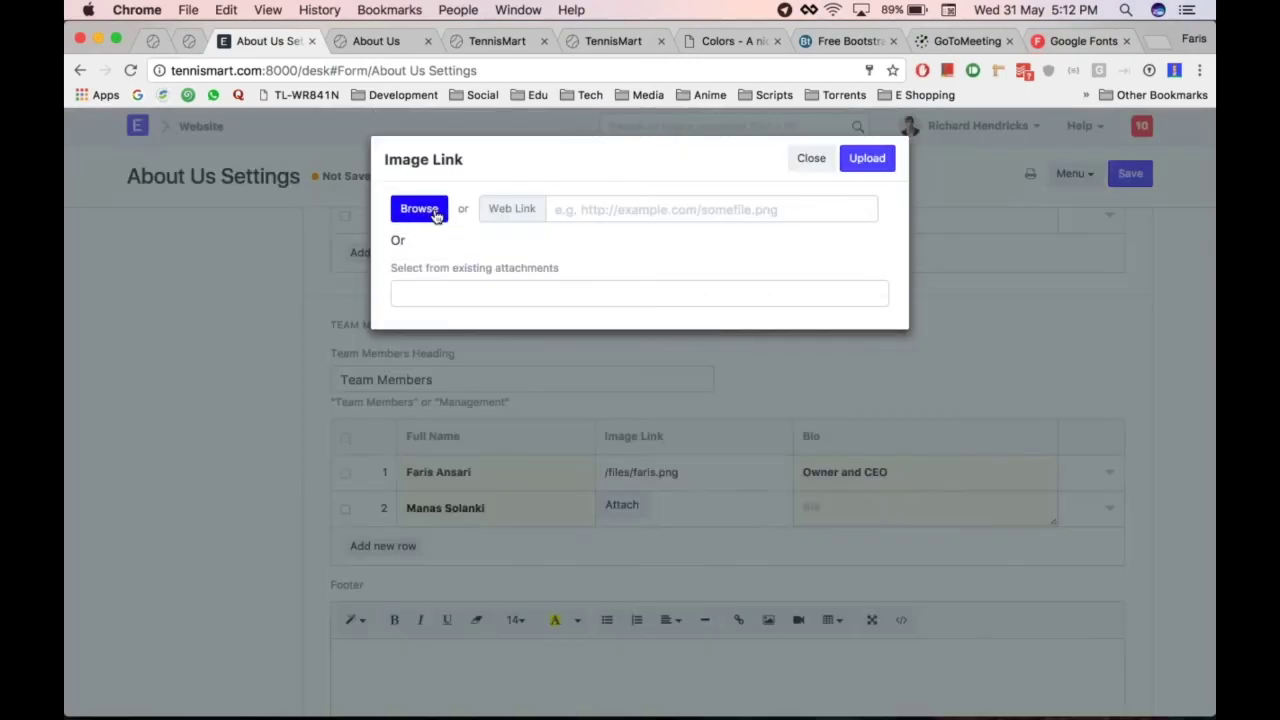
pyautogui.click(497, 294)
pyautogui.click(431, 211)
pyautogui.scroll(-5, 563, 239)
pyautogui.scroll(3, 563, 239)
pyautogui.doubleClick(540, 207)
pyautogui.click(866, 157)
# Give the second member the bio 'Loves trekking' and save the About Us settings
pyautogui.scroll(-10, 919, 497)
pyautogui.scroll(-5, 919, 497)
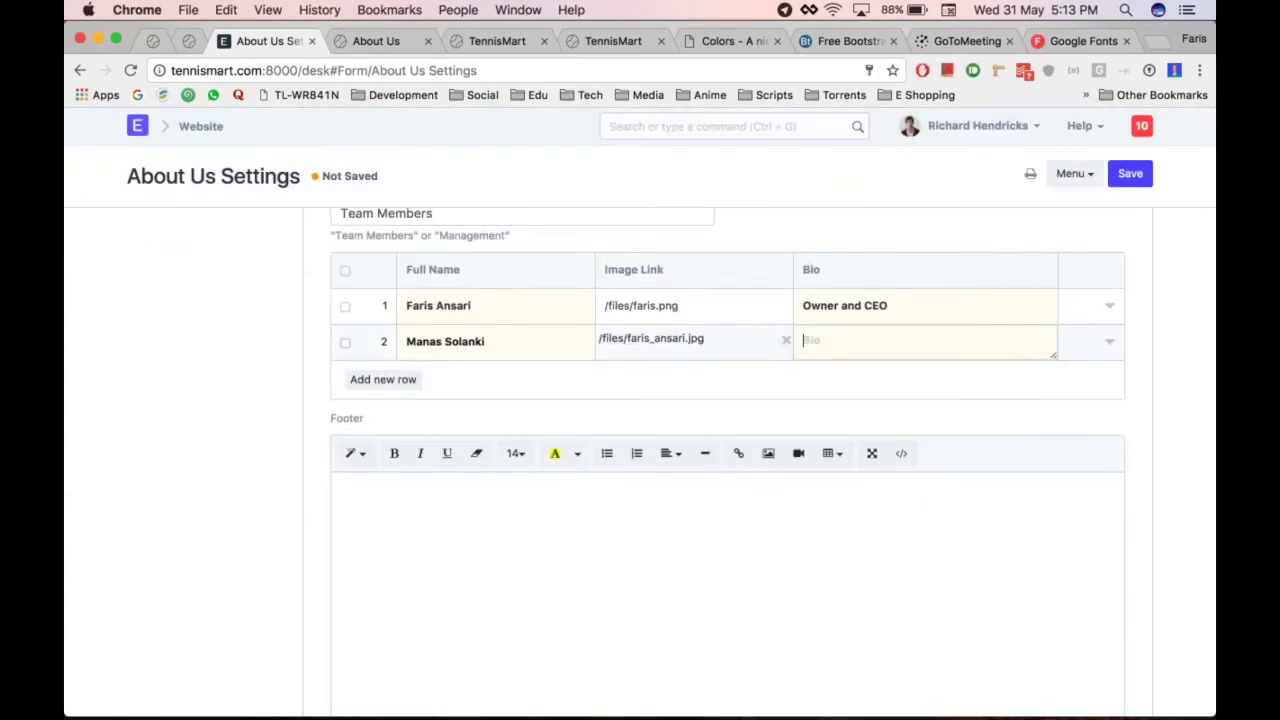
pyautogui.click(863, 347)
pyautogui.write('Loves trekking')
pyautogui.scroll(10, 1131, 397)
pyautogui.hotkey('ctrl', 'Tab')
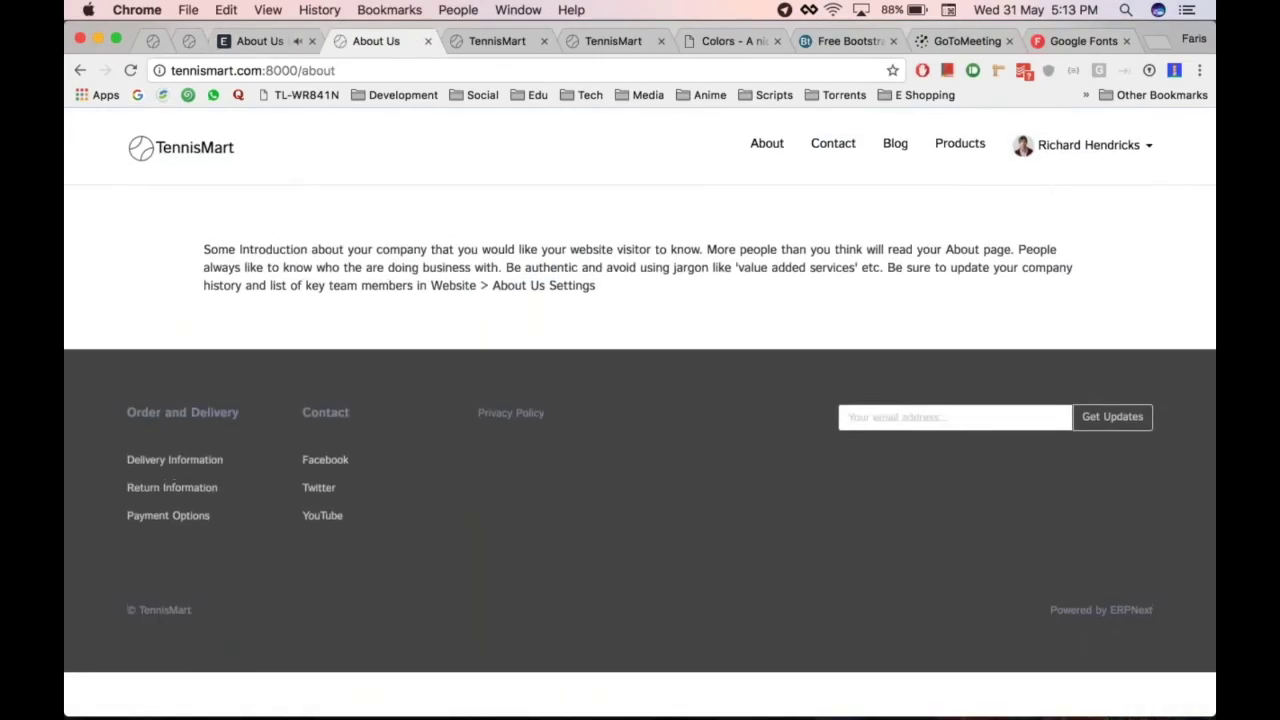
# Reload the live About Us page and scroll through its introduction, history and two team members
pyautogui.press('super+r')
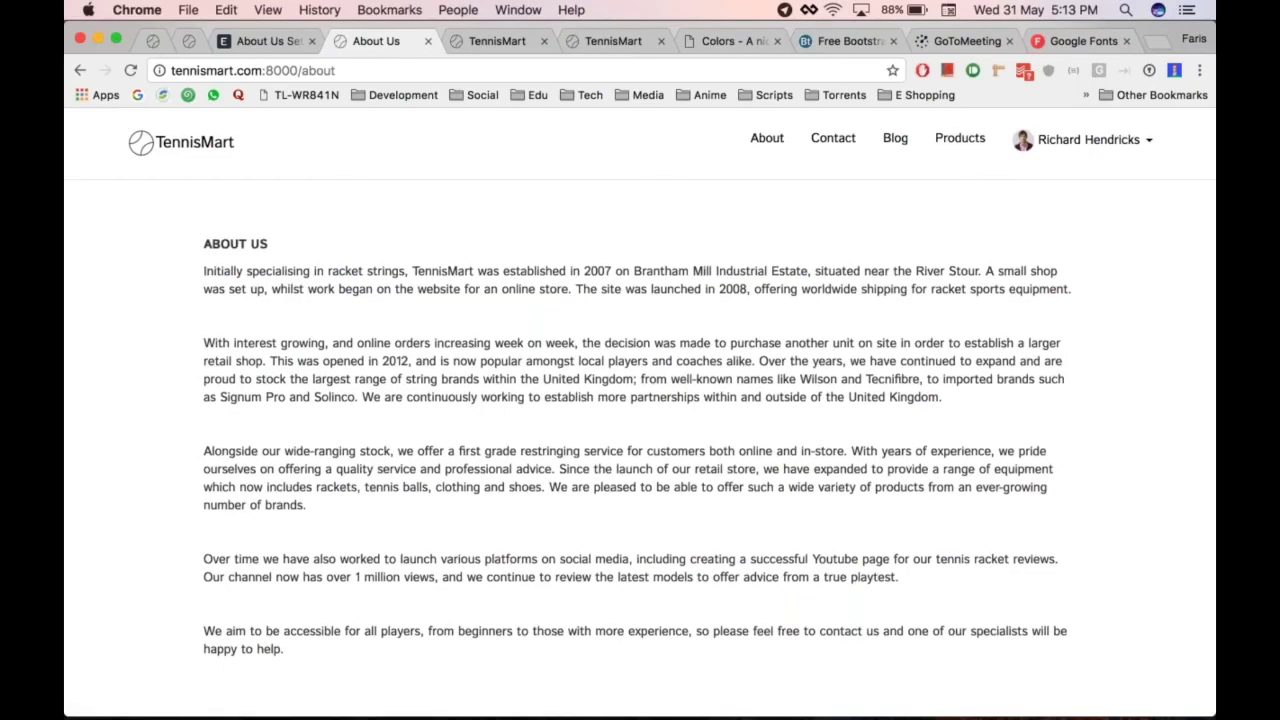
pyautogui.scroll(-1, 585, 264)
pyautogui.scroll(1, 640, 410)
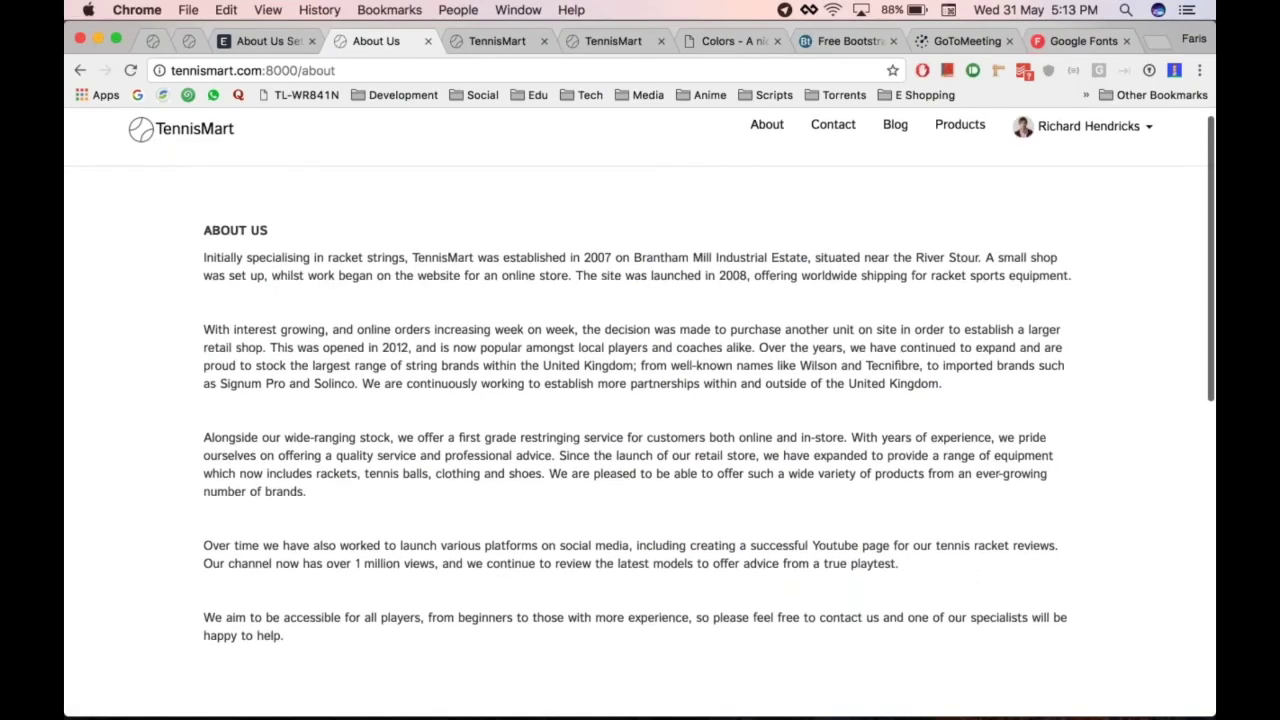
pyautogui.scroll(-8, 585, 274)
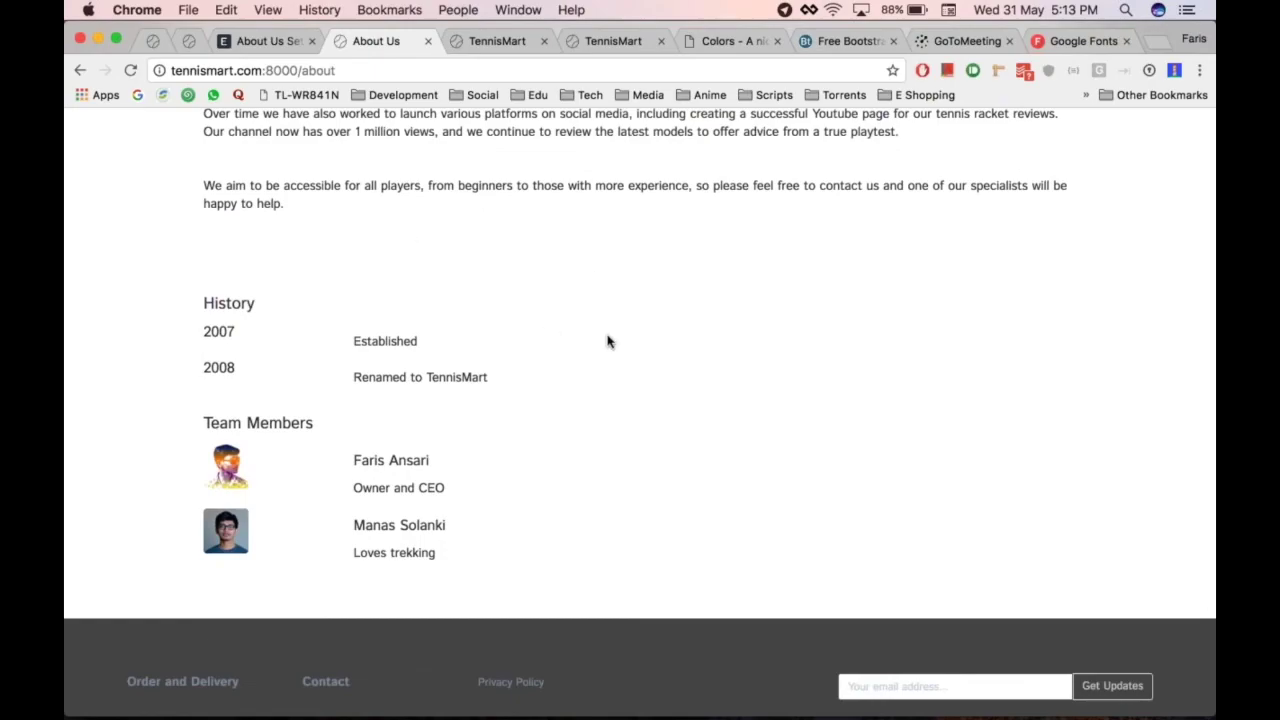
pyautogui.scroll(9, 634, 314)
pyautogui.scroll(-12, 634, 314)
pyautogui.scroll(12, 634, 314)
pyautogui.scroll(1, 588, 274)
pyautogui.scroll(-10, 589, 274)
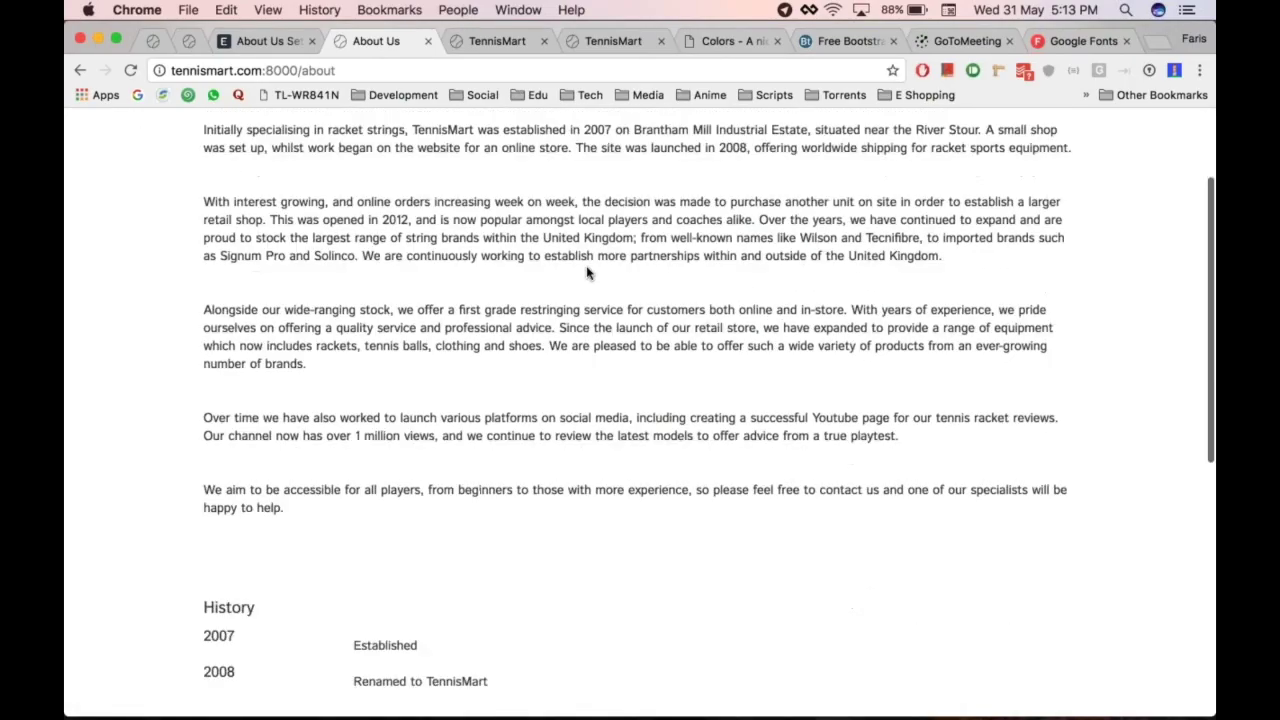
pyautogui.scroll(10, 588, 272)
# Open Contact Us Settings from the Website module overview
pyautogui.hotkey('ctrl', 'shift', 'Tab')
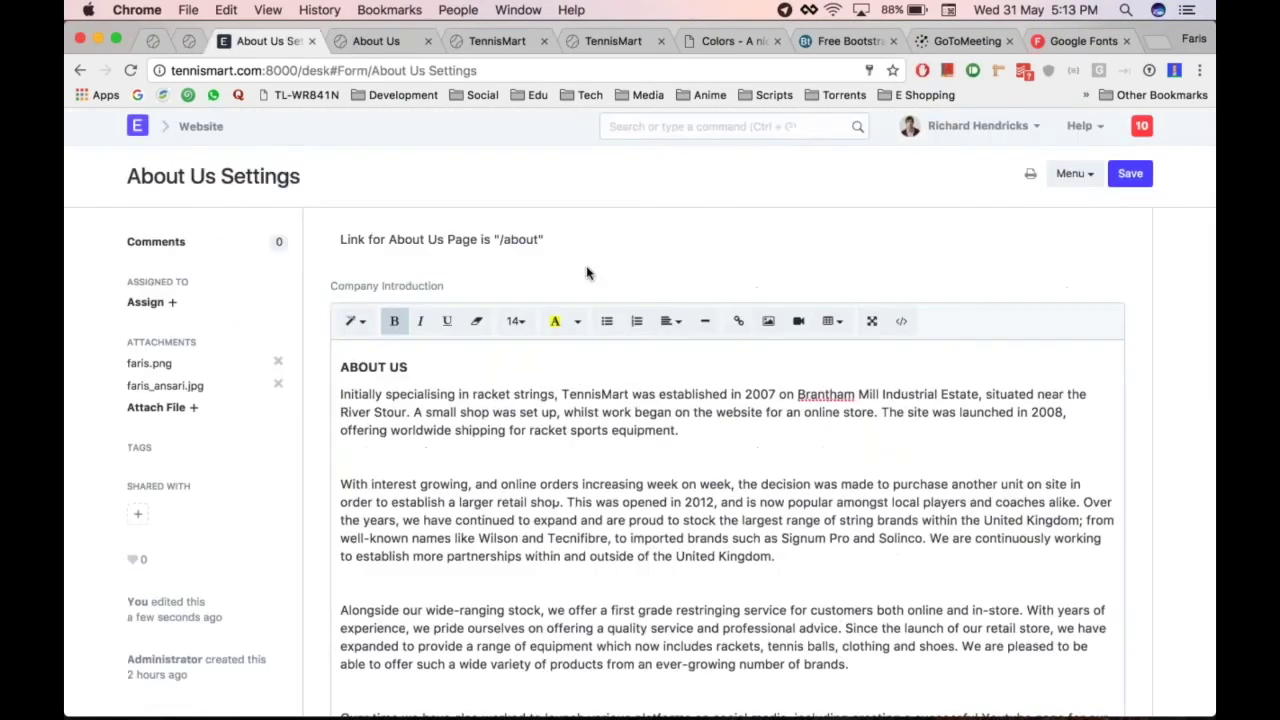
pyautogui.click(201, 126)
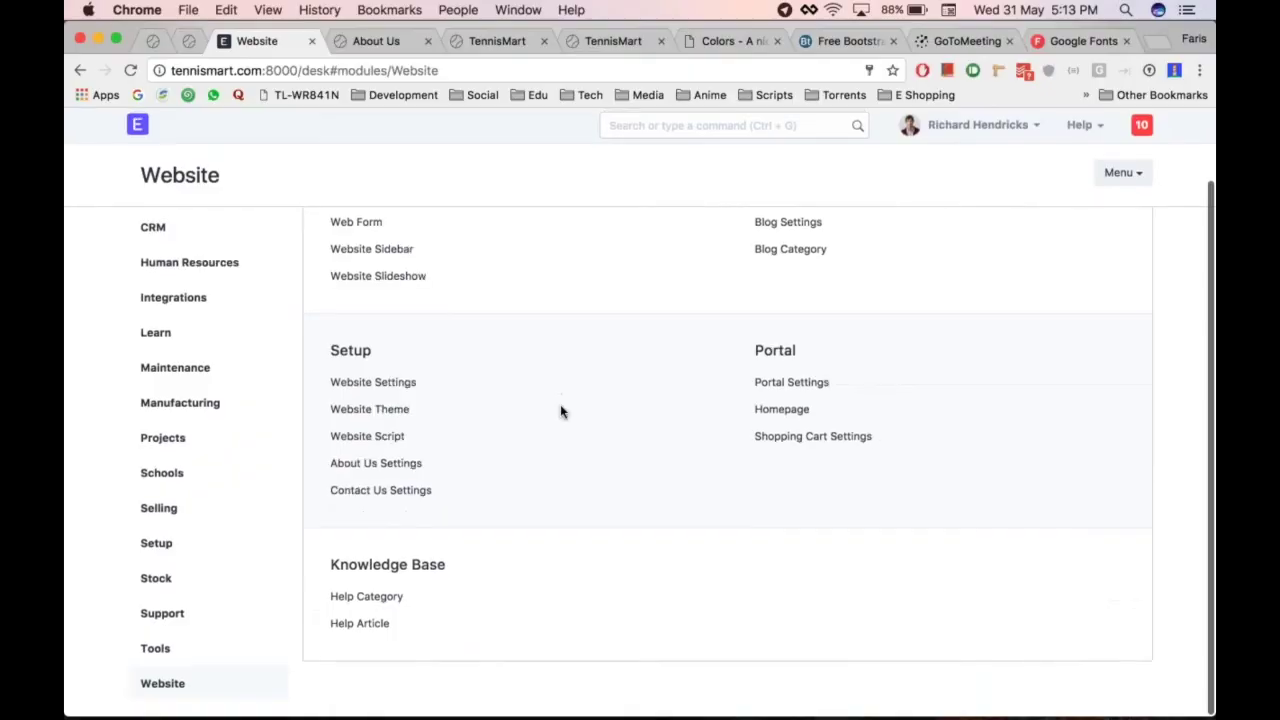
pyautogui.click(380, 491)
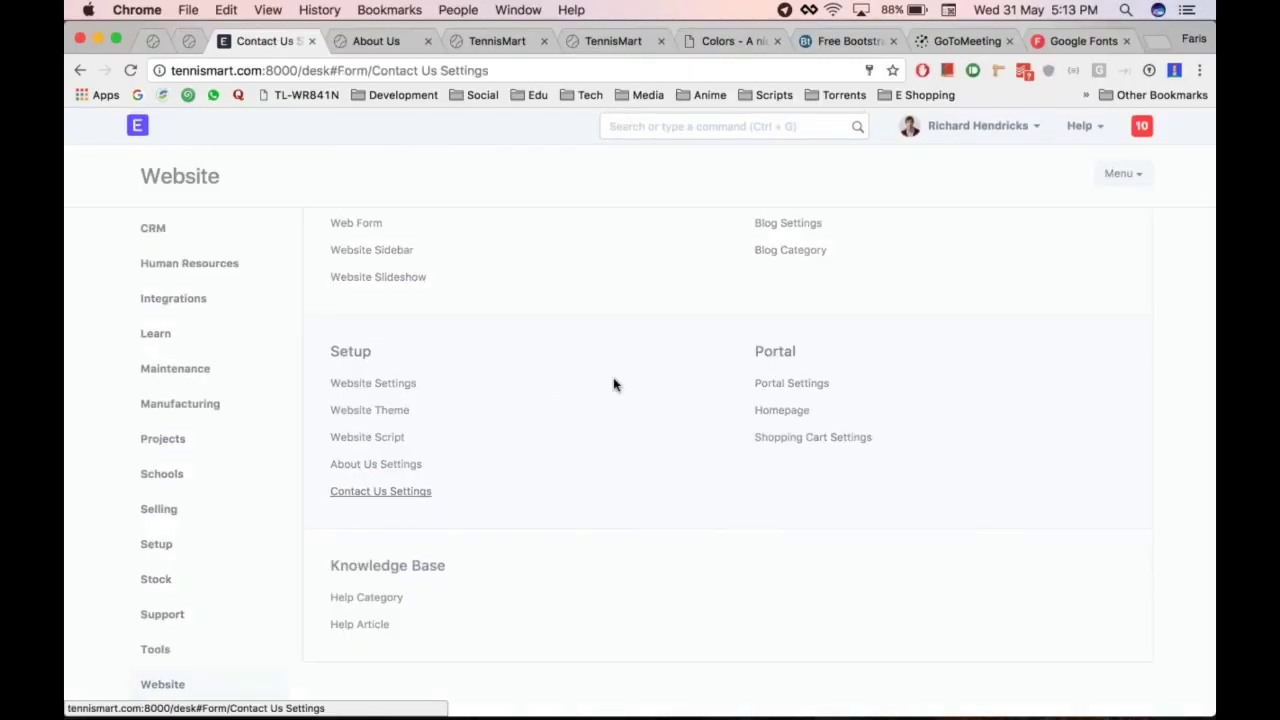
# Load the site's live Contact page in the other tab for comparison
pyautogui.press('super+alt+Right')
pyautogui.press('super+alt+Left')
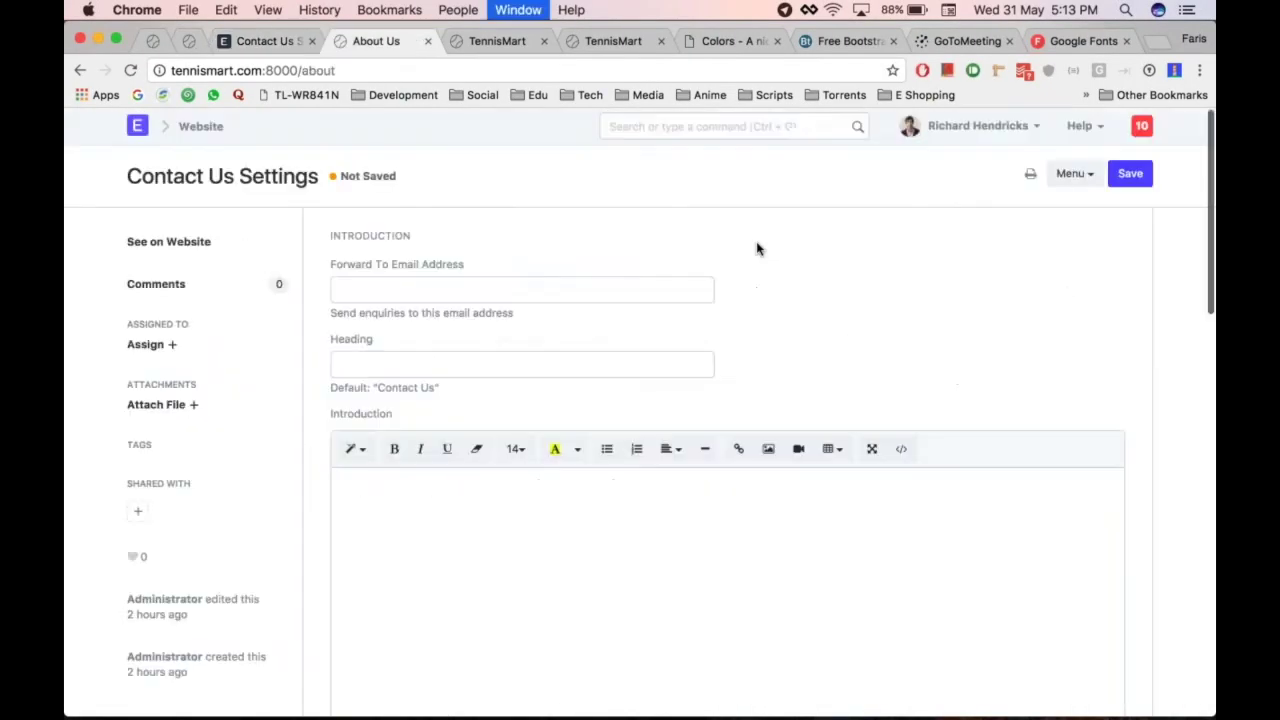
pyautogui.press('super+alt+Right')
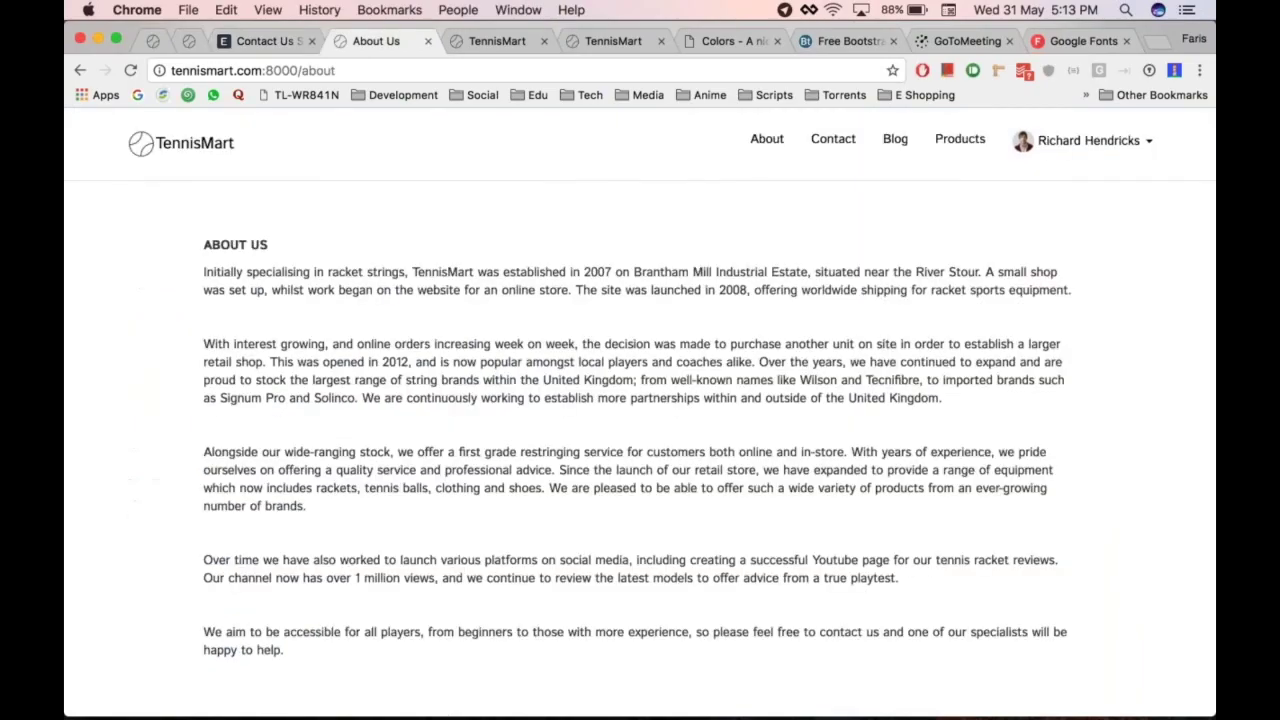
pyautogui.click(838, 143)
pyautogui.press('super+alt+Left')
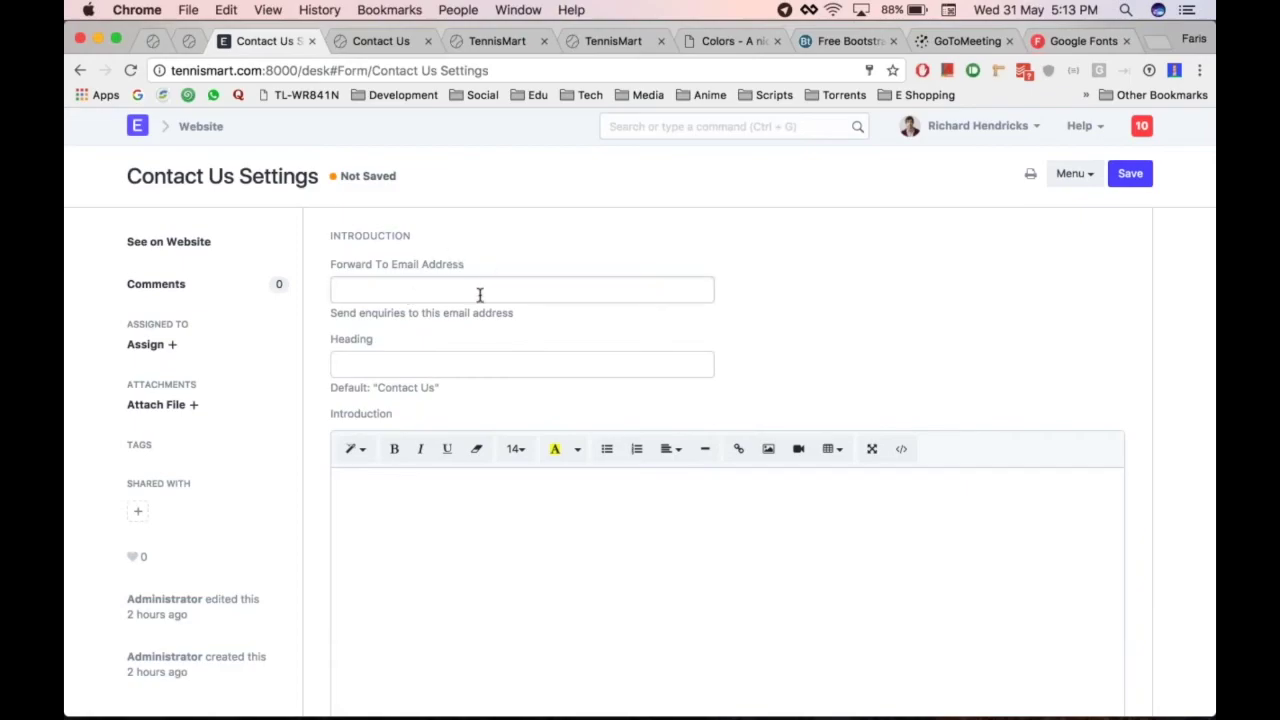
pyautogui.press('super+alt+Right')
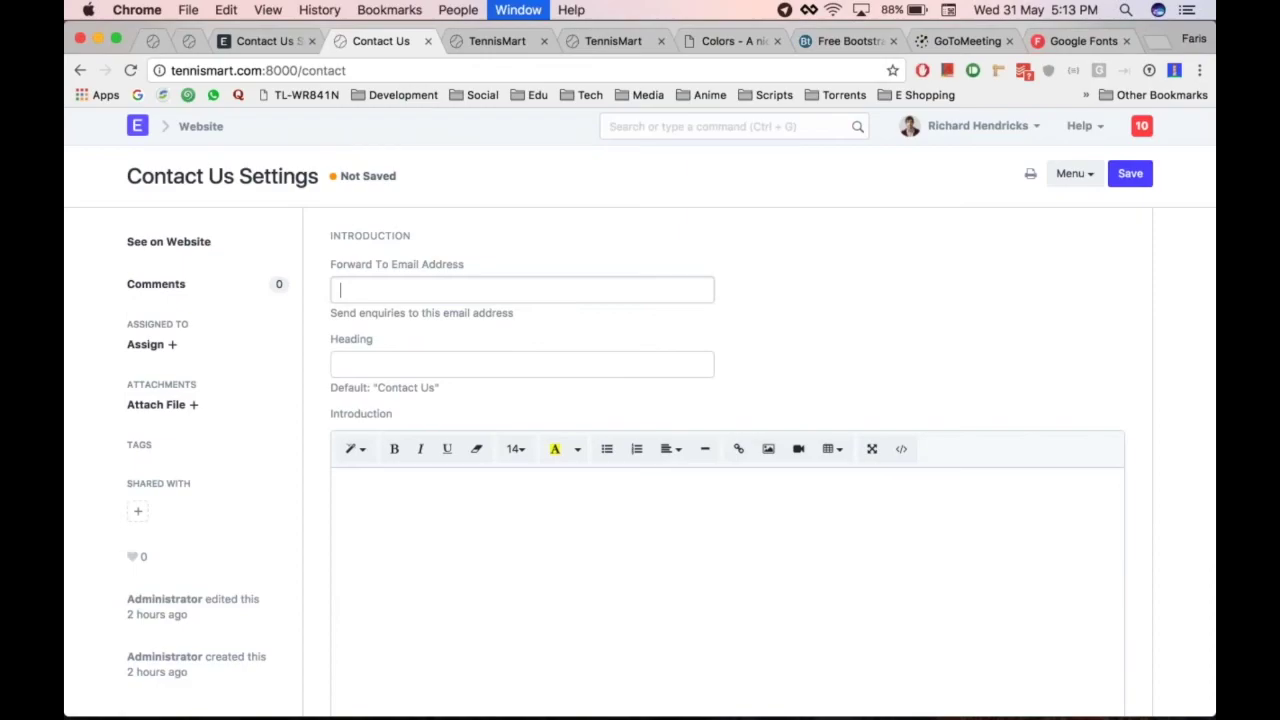
# Type the Contact Us introduction 'Please fill the form and get in touch.'
pyautogui.press('super+alt+Left')
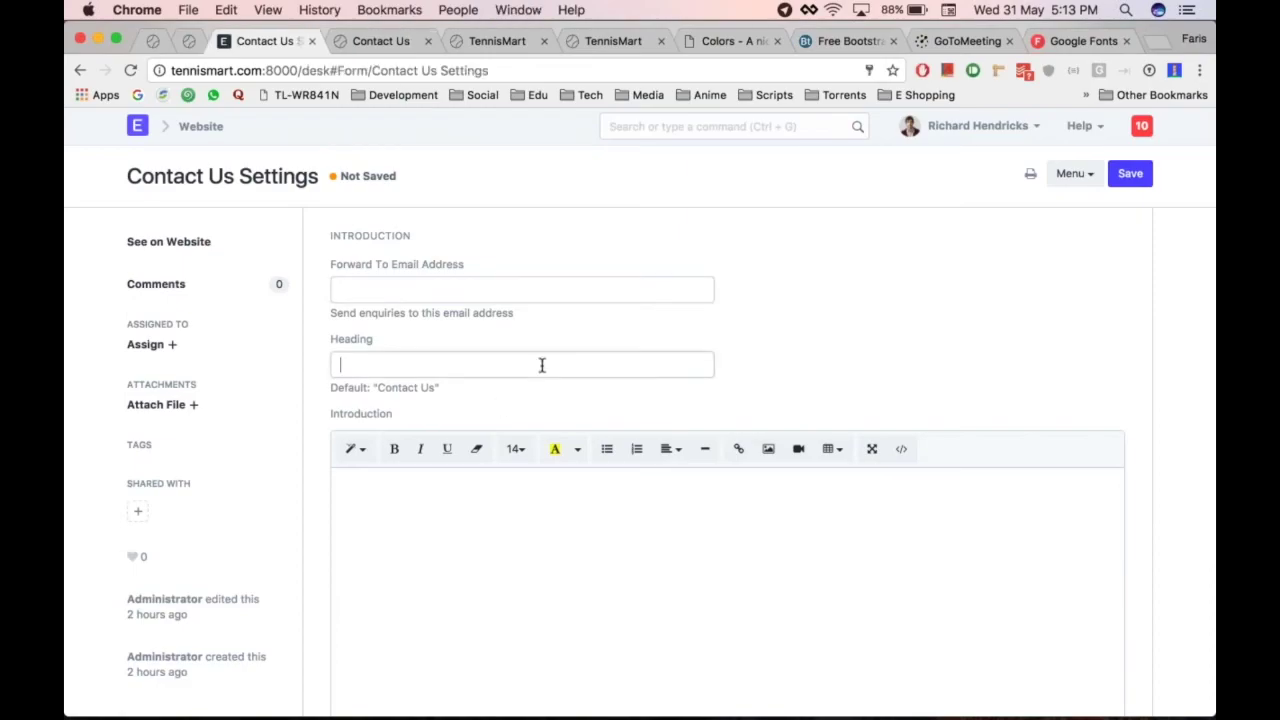
pyautogui.scroll(-3, 505, 400)
pyautogui.click(469, 432)
pyautogui.write('Please fi')
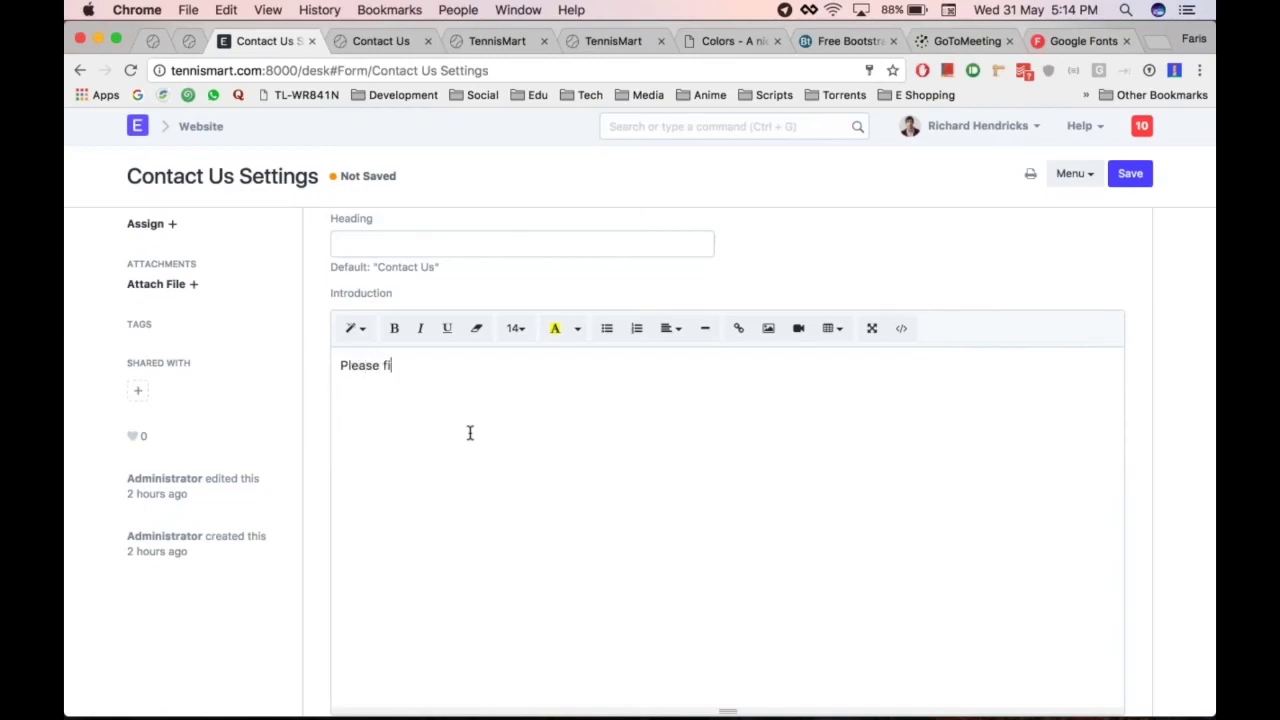
pyautogui.write('ll the formand get in t')
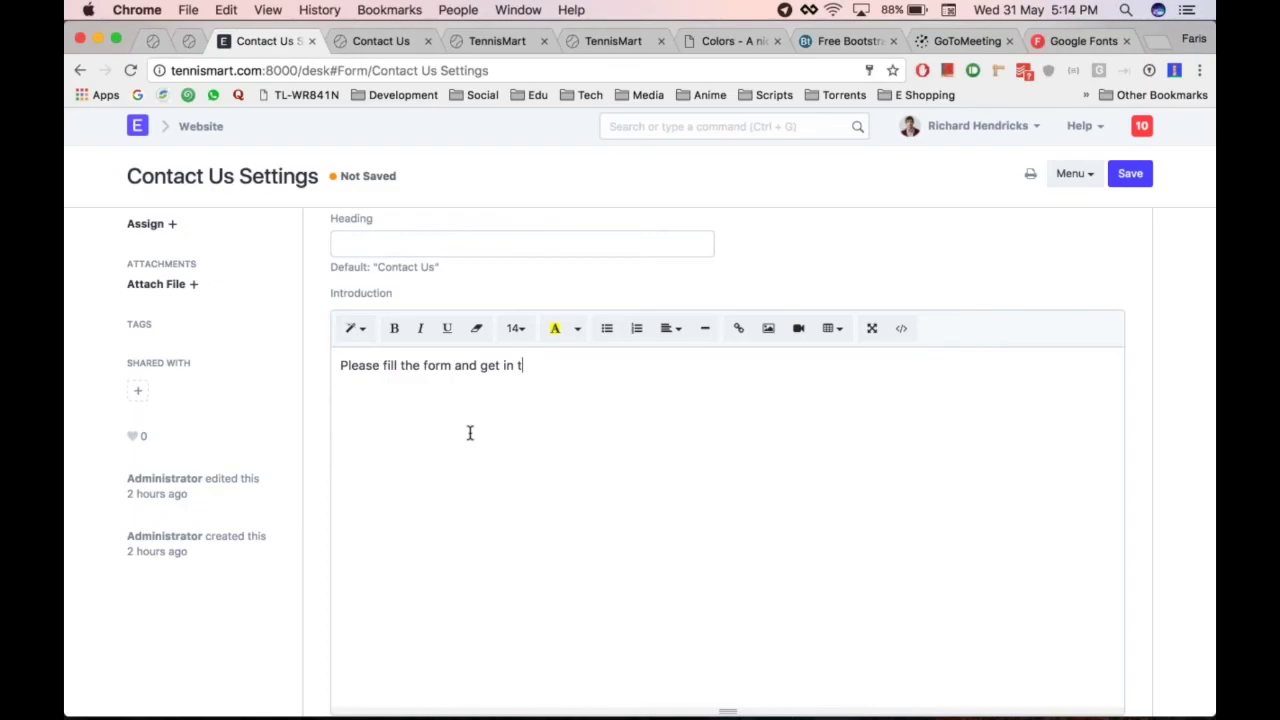
pyautogui.write('ouch.')
pyautogui.scroll(-6, 471, 543)
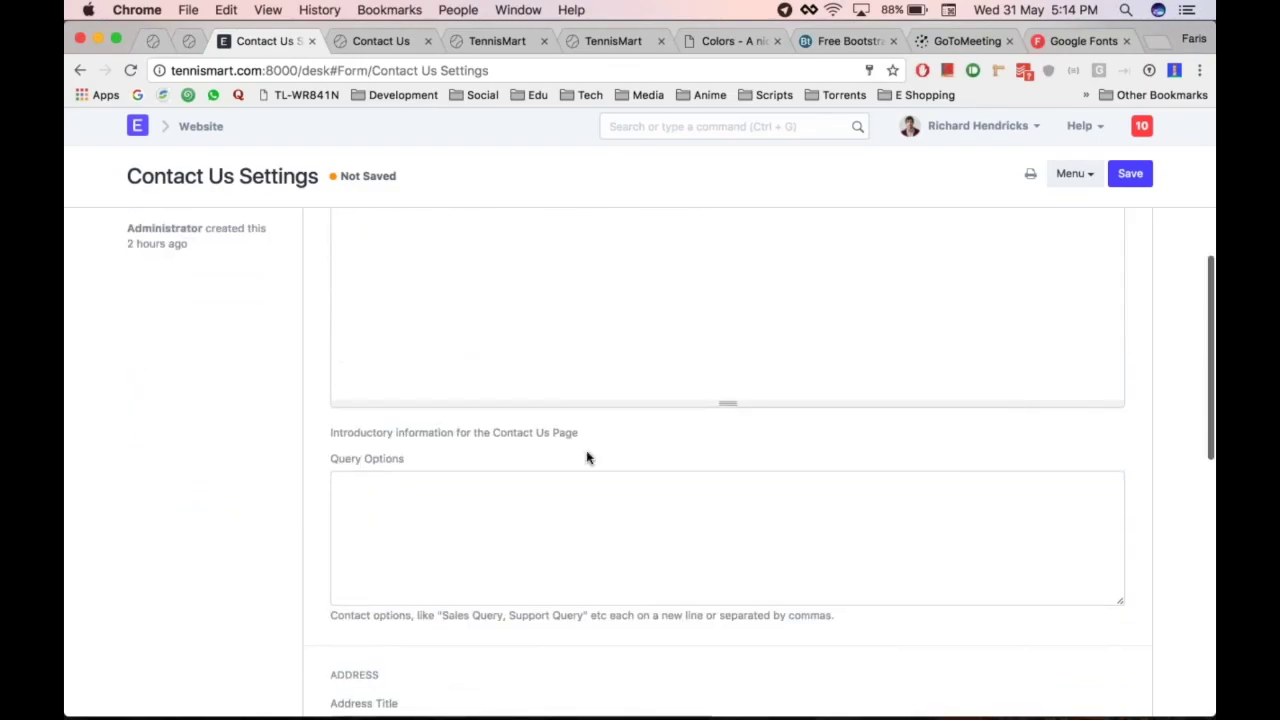
# Enter Sales Query, Support Query and HR Query as the query options
pyautogui.click(517, 446)
pyautogui.scroll(-1, 517, 446)
pyautogui.scroll(-1, 517, 446)
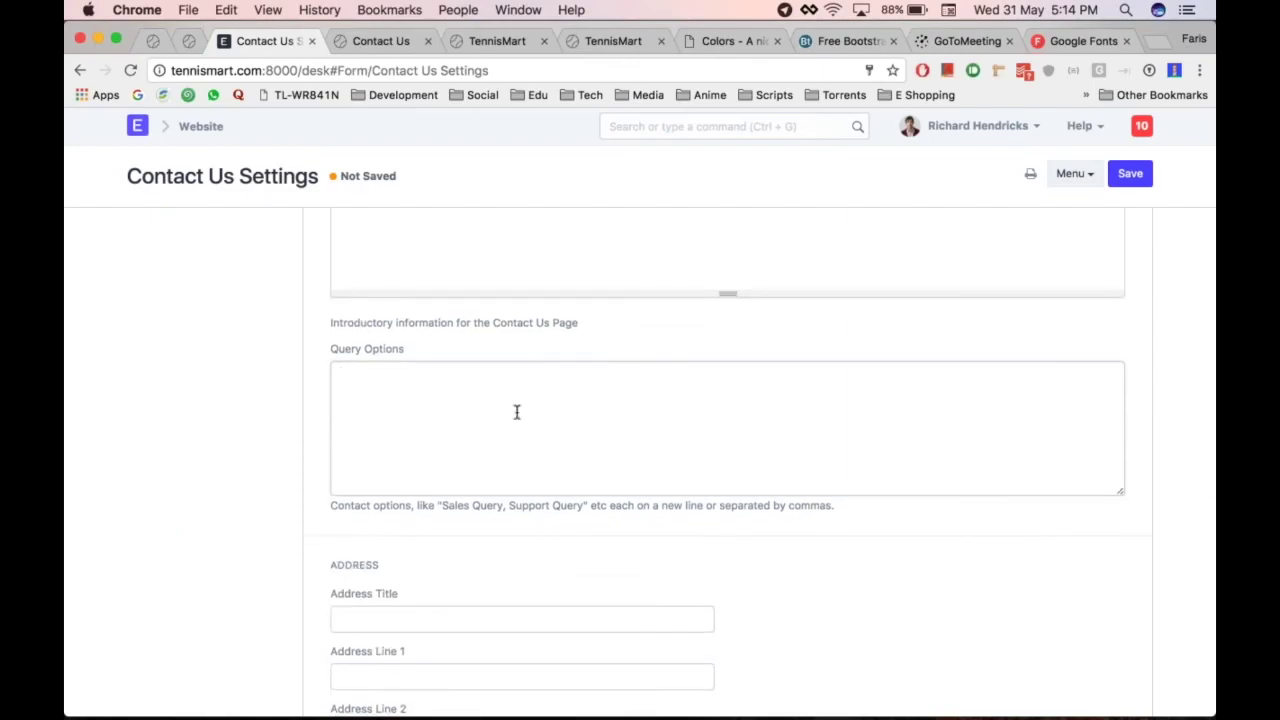
pyautogui.write('Sales Query Support')
pyautogui.write(' Query ')
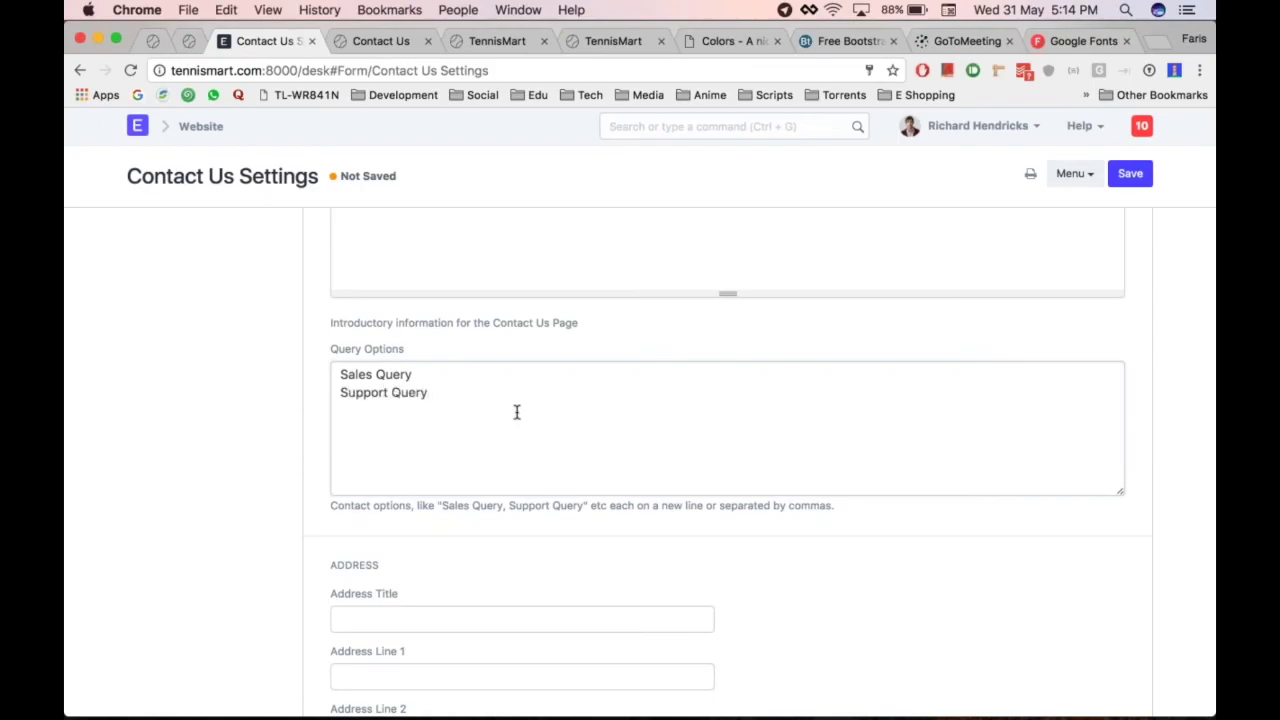
pyautogui.write('HR Query')
# Save the Contact Us settings and reload the live Contact page
pyautogui.scroll(-1, 357, 466)
pyautogui.hotkey('ctrl', 's')
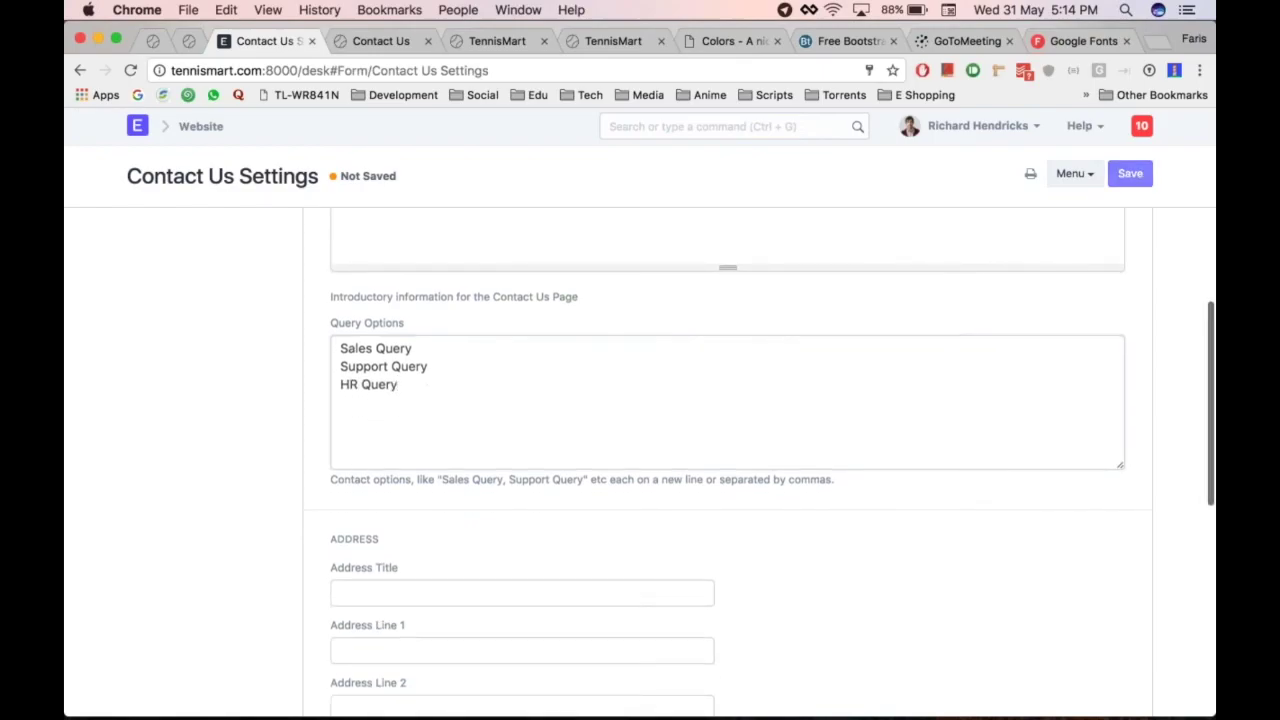
pyautogui.press('super+alt+Right')
pyautogui.press('super+r')
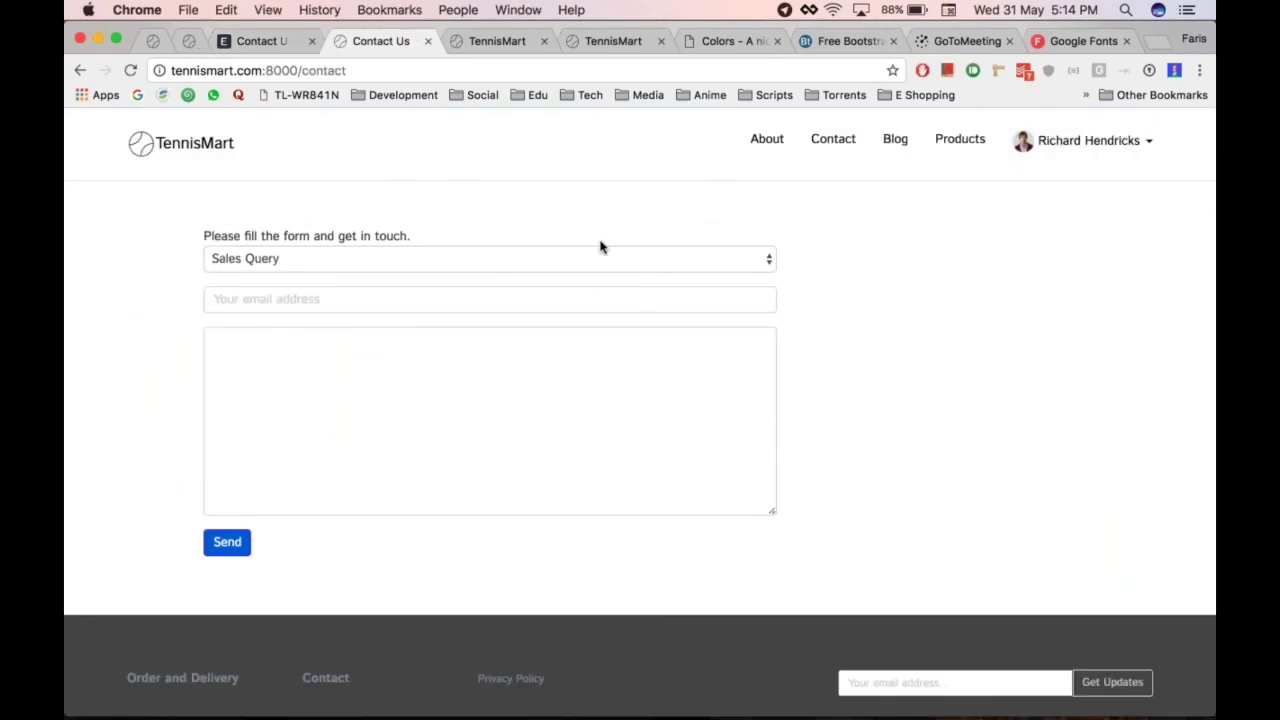
# Check that the Contact page dropdown lists Sales, Support and HR Query
pyautogui.click(413, 263)
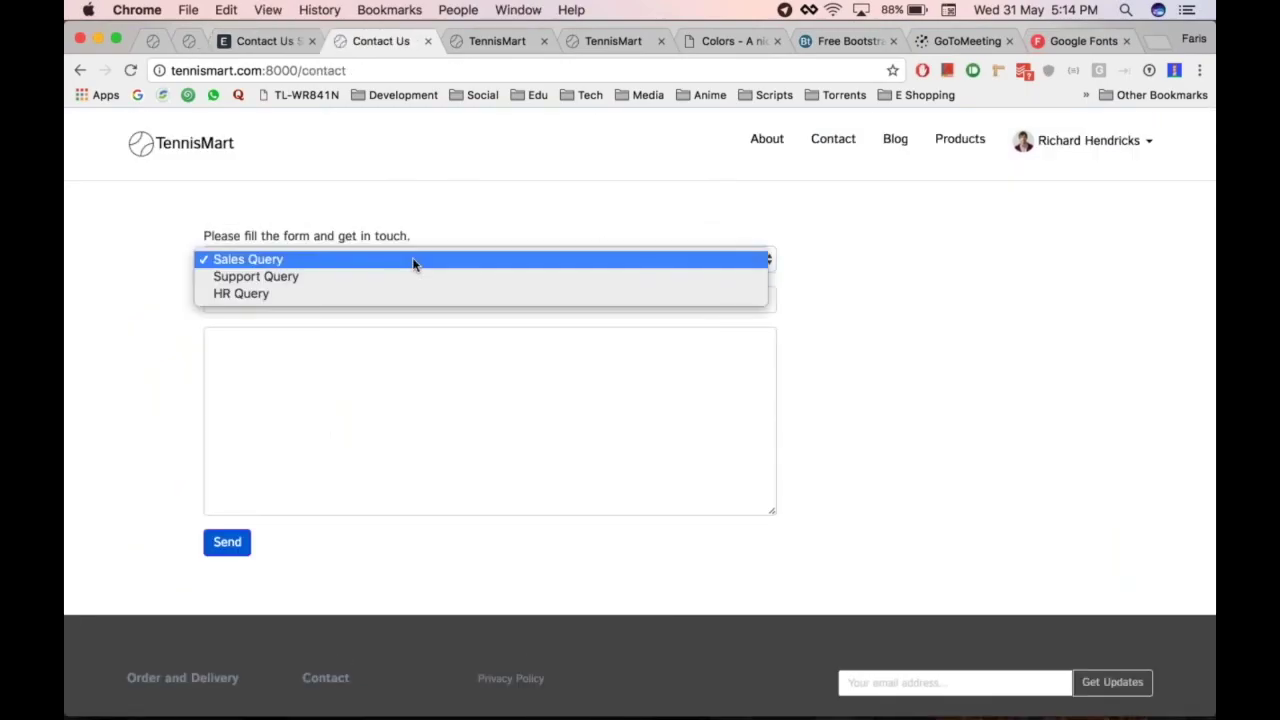
pyautogui.click(803, 250)
pyautogui.click(520, 256)
pyautogui.click(530, 190)
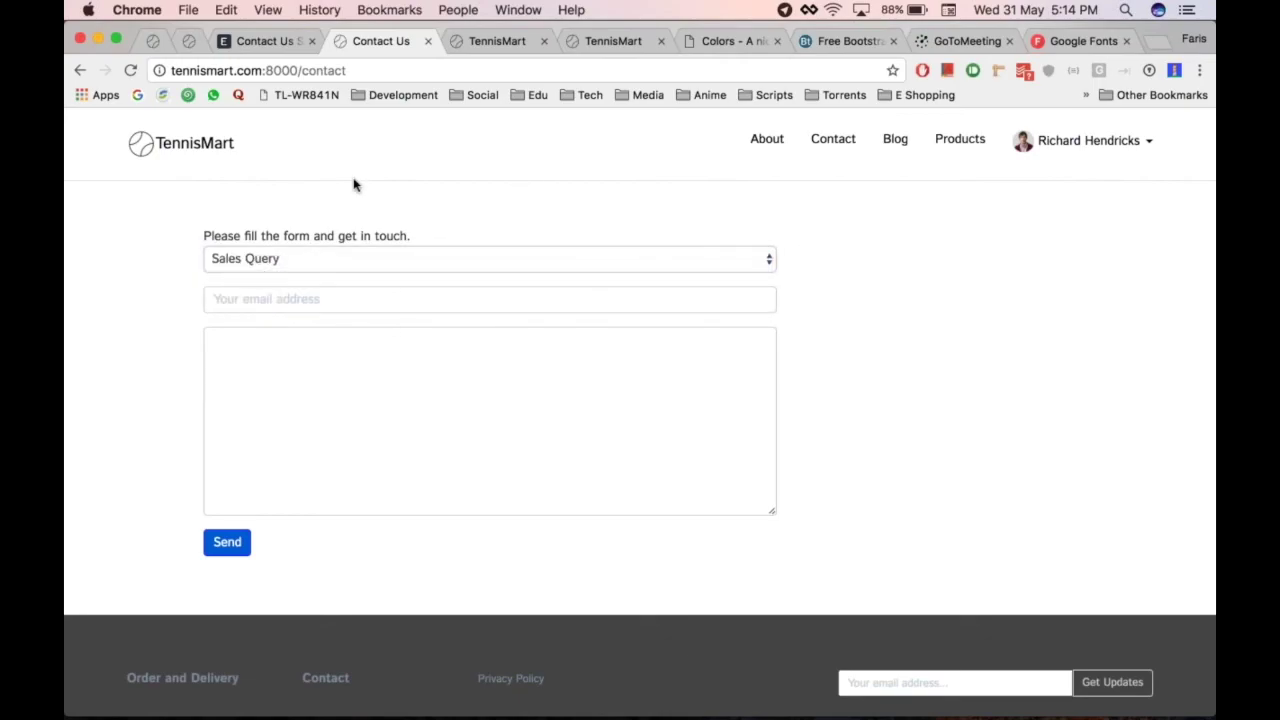
# Go to the TennisMart homepage and scroll over it
pyautogui.click(140, 147)
pyautogui.press('super+alt+Left')
pyautogui.press('super+alt+Right')
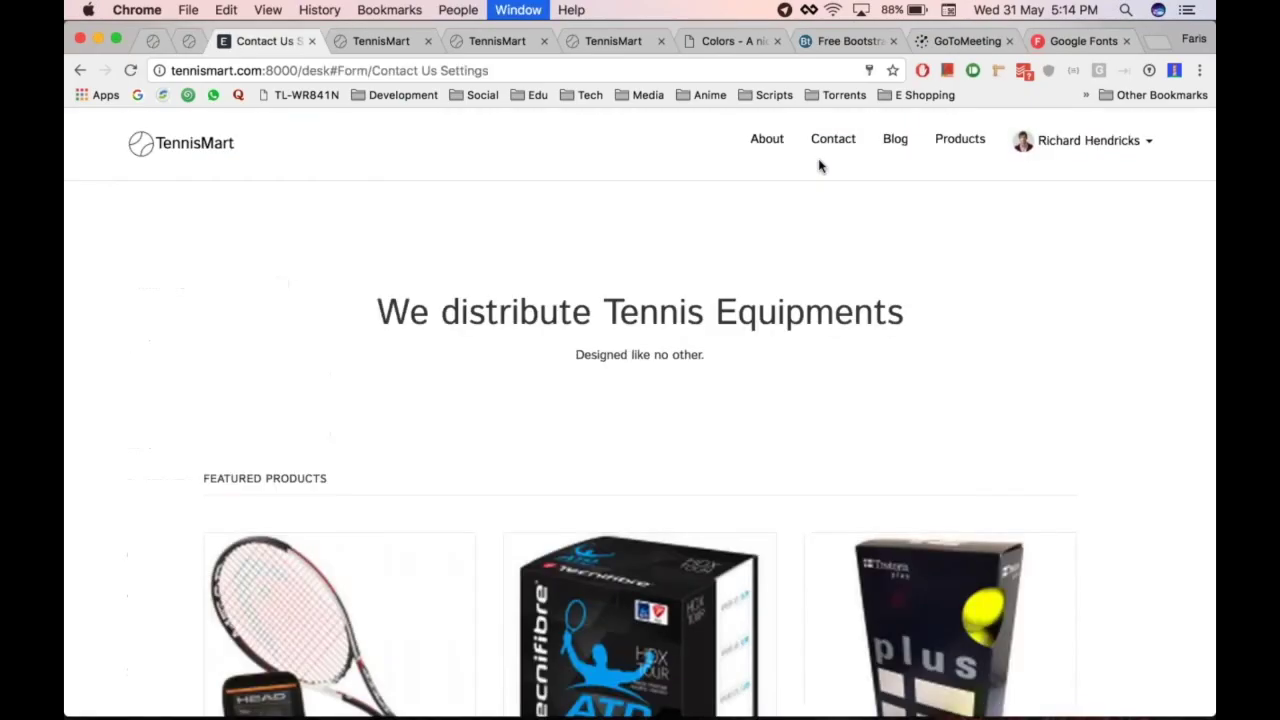
pyautogui.scroll(-10, 1106, 360)
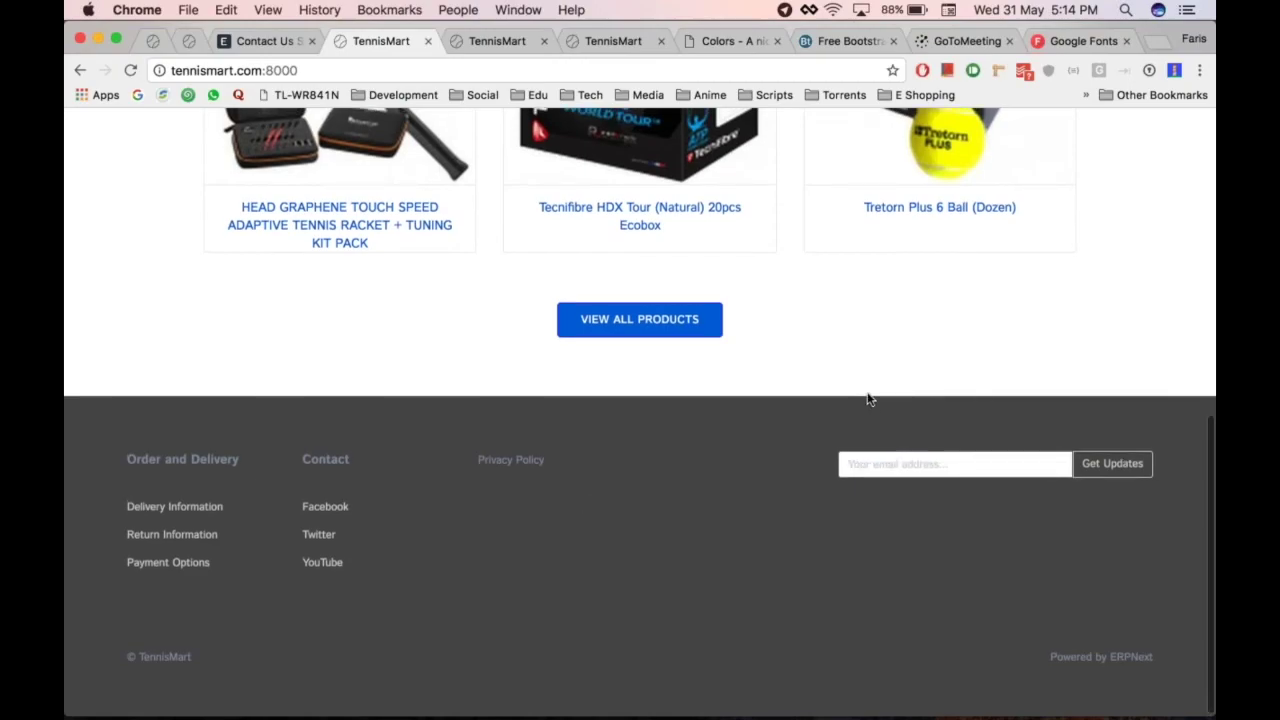
pyautogui.scroll(10, 869, 400)
# Return to Contact Us Settings and go back to the Website module overview
pyautogui.press('super+alt+Left')
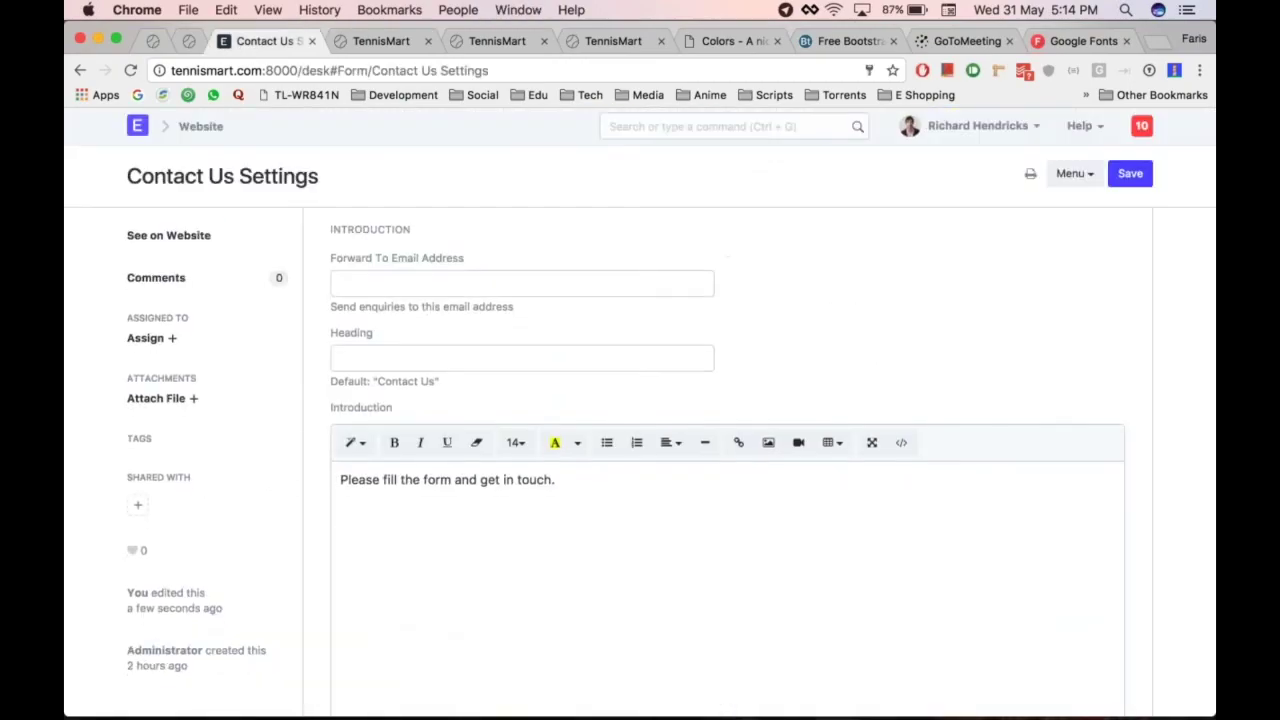
pyautogui.scroll(-5, 700, 450)
pyautogui.scroll(5, 700, 450)
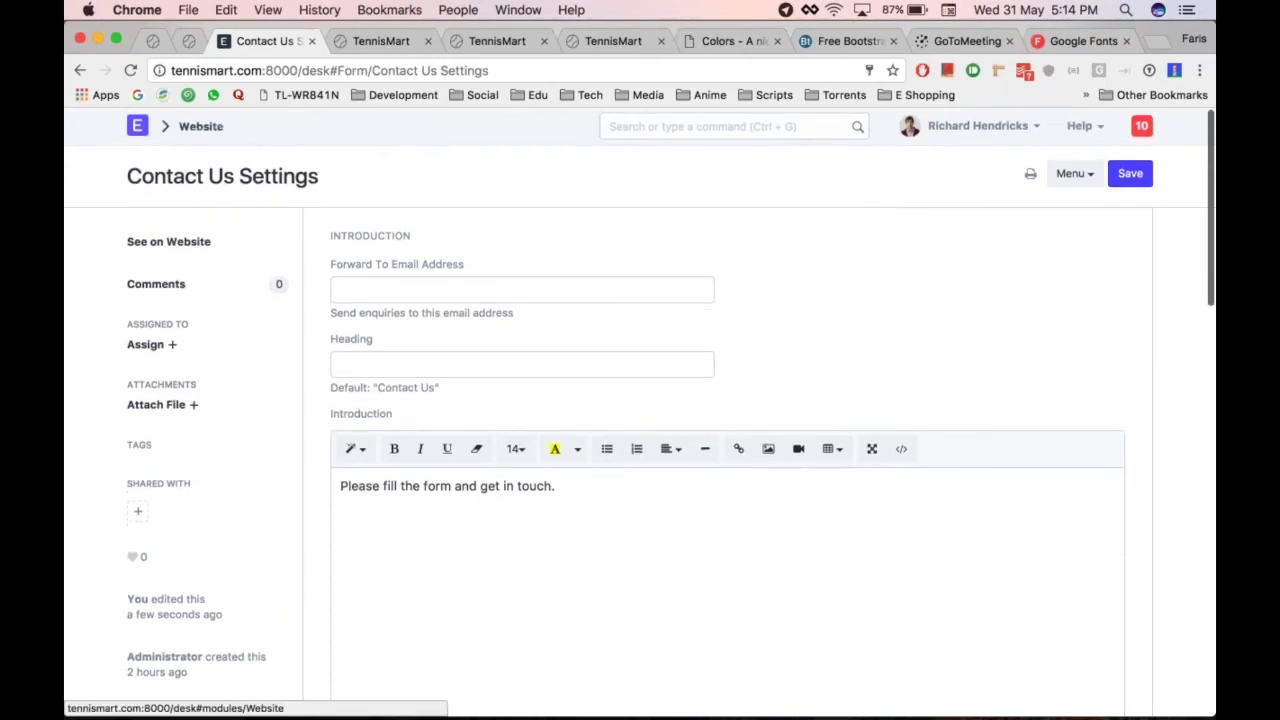
pyautogui.click(200, 126)
pyautogui.scroll(-1, 552, 406)
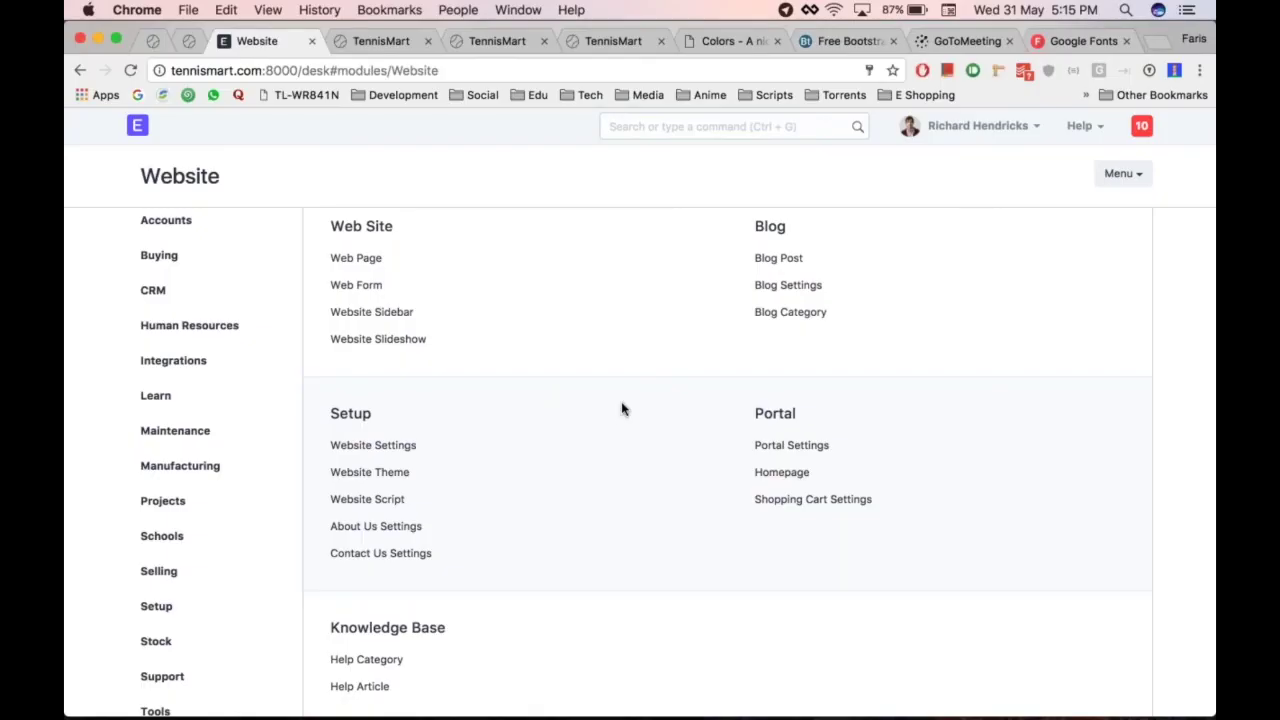
pyautogui.scroll(1, 622, 408)
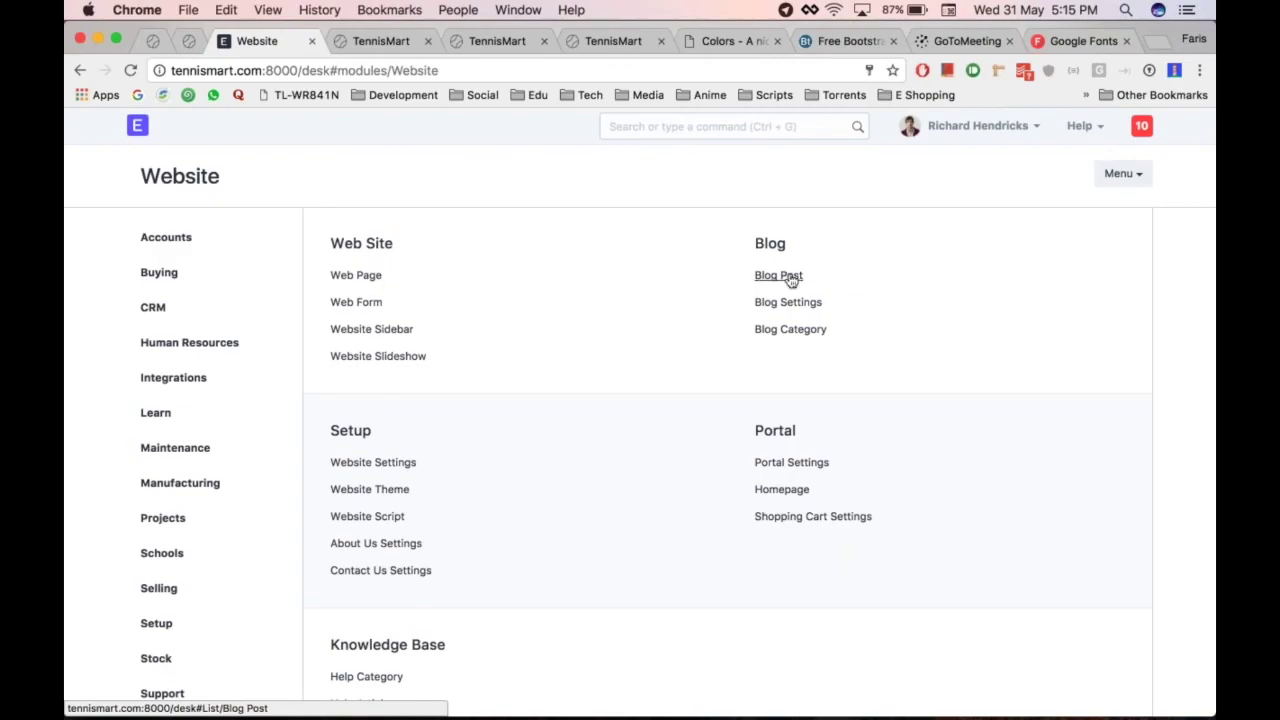
pyautogui.click(786, 277)
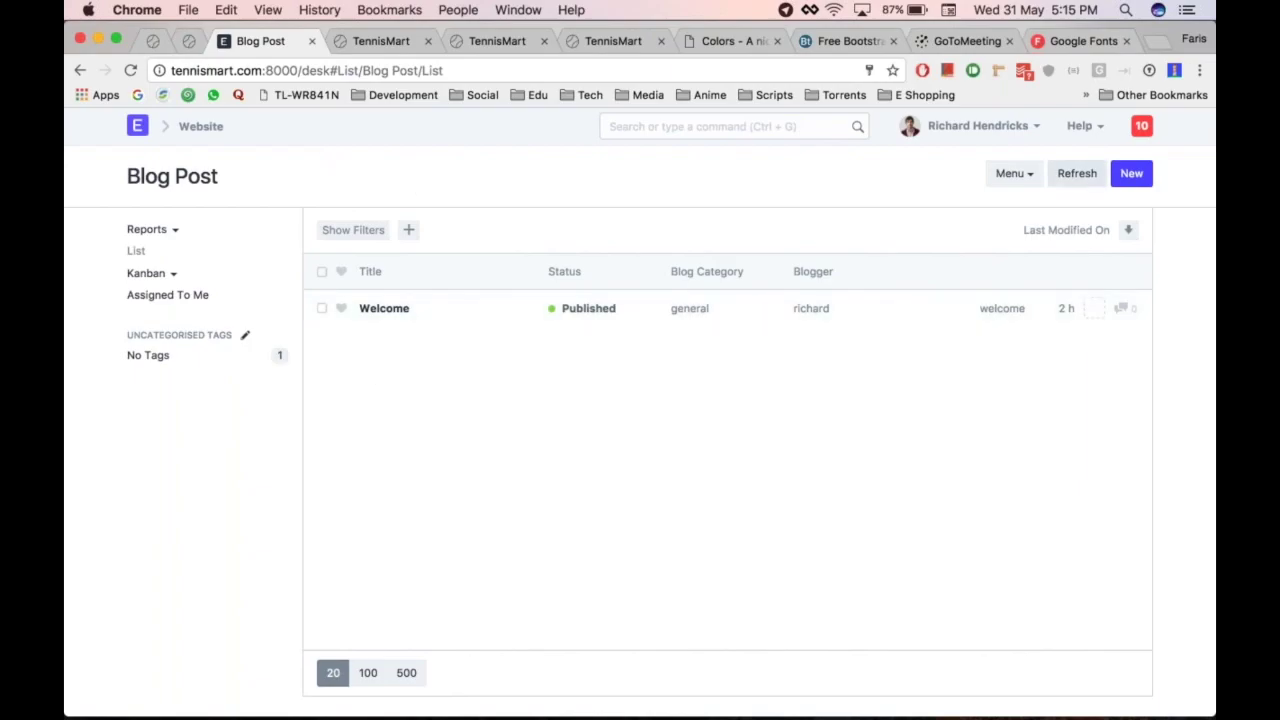
pyautogui.click(1131, 173)
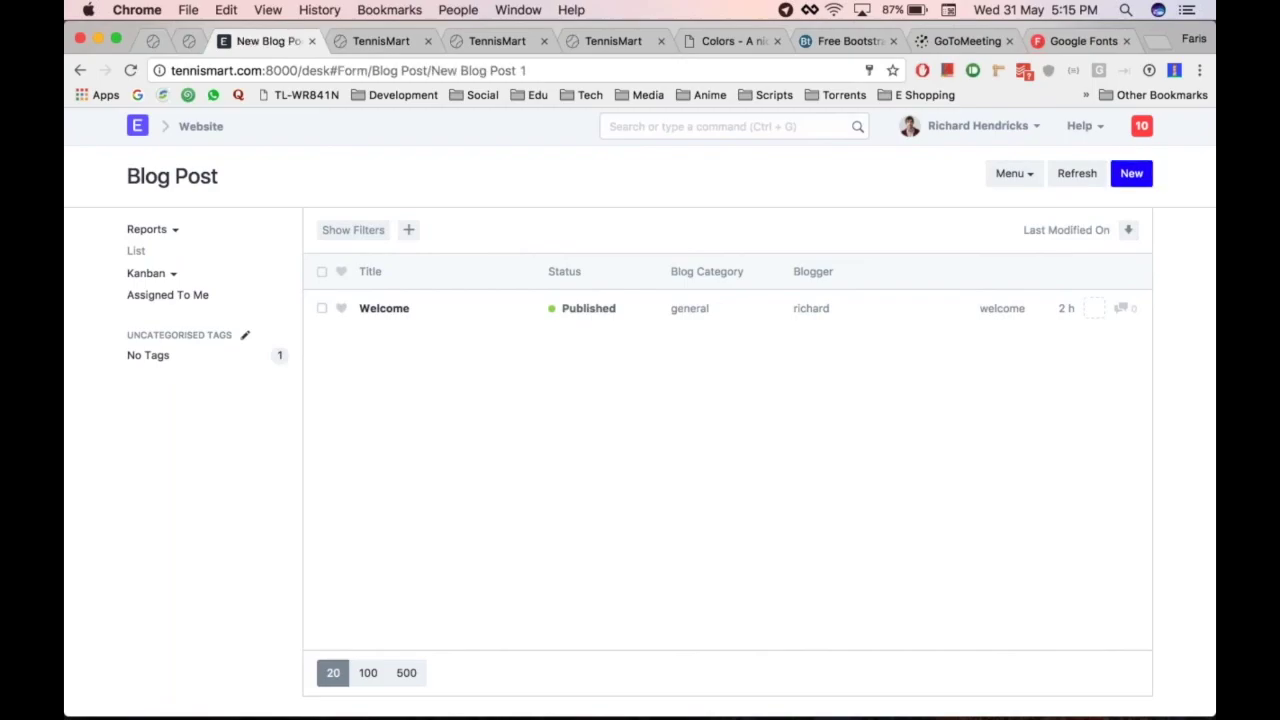
pyautogui.click(203, 126)
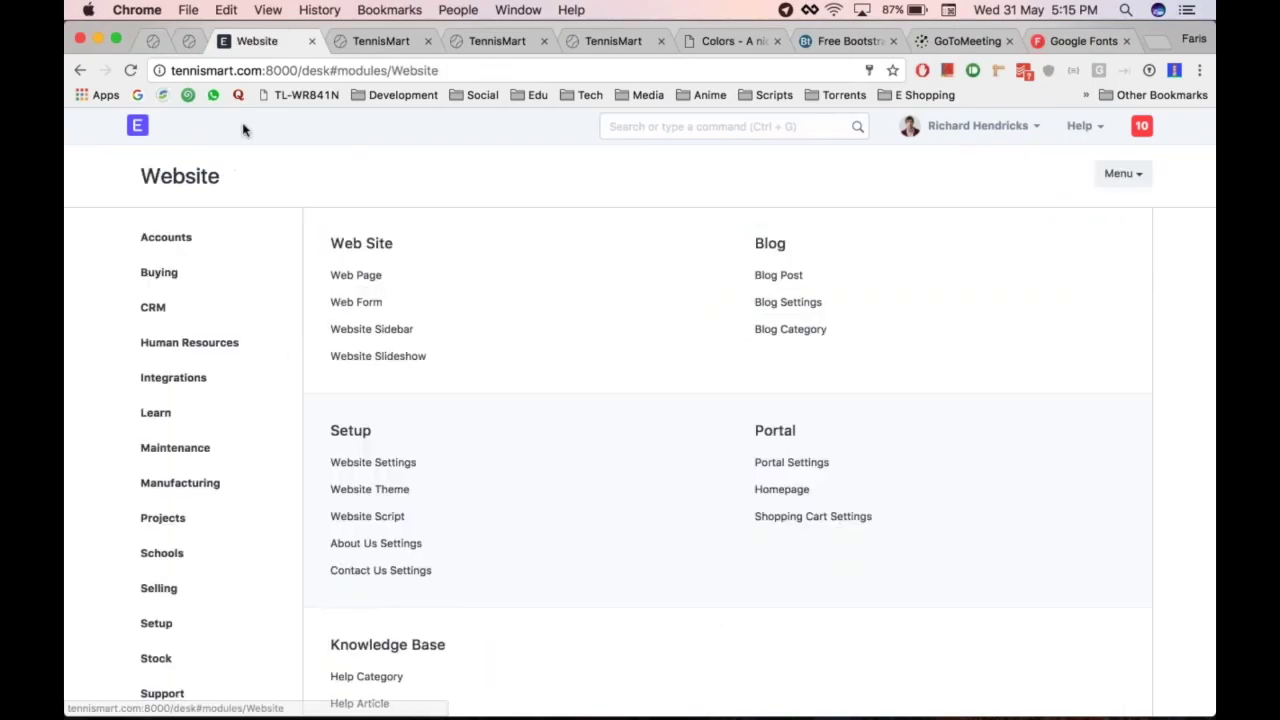
pyautogui.click(778, 275)
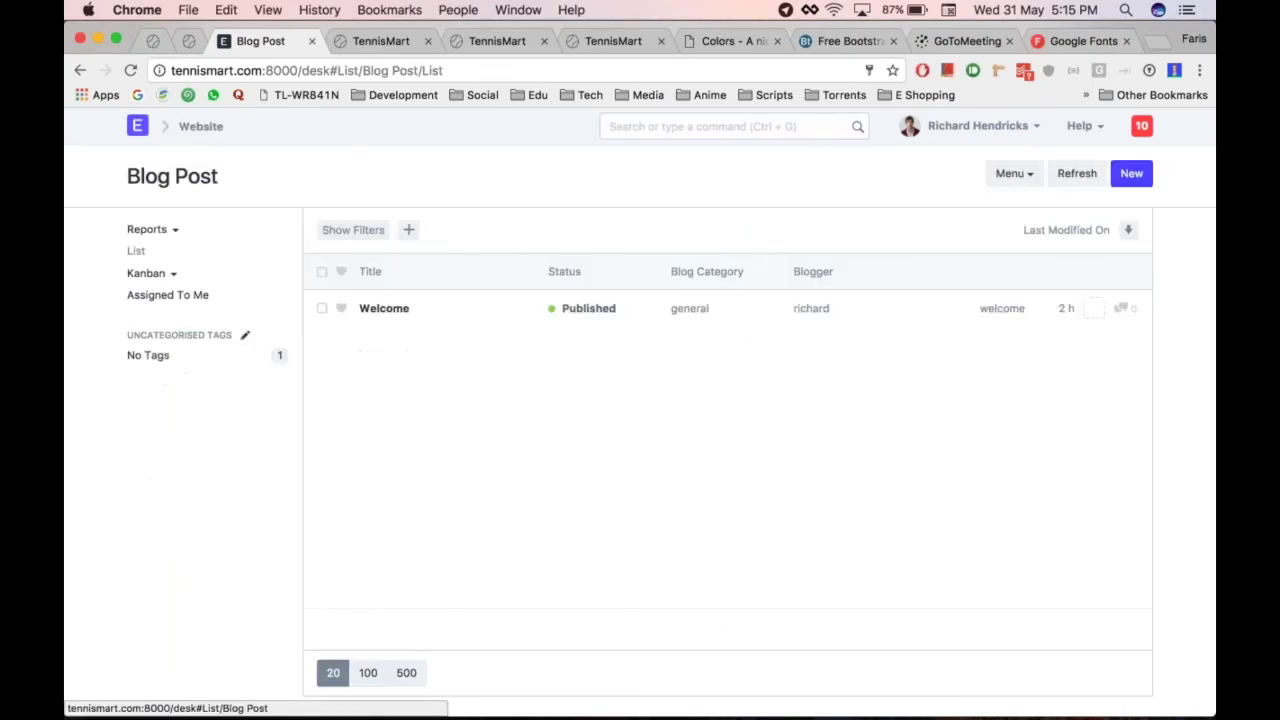
pyautogui.press('alt+super+Right')
pyautogui.click(901, 148)
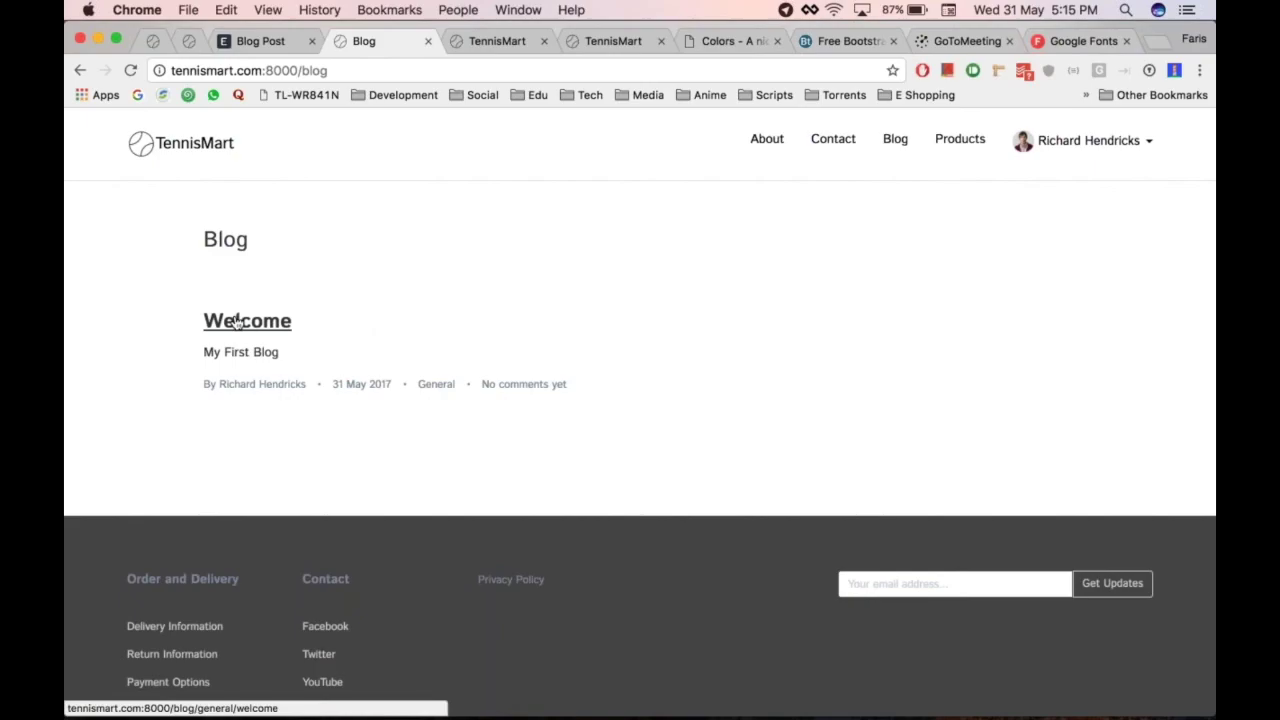
pyautogui.click(236, 321)
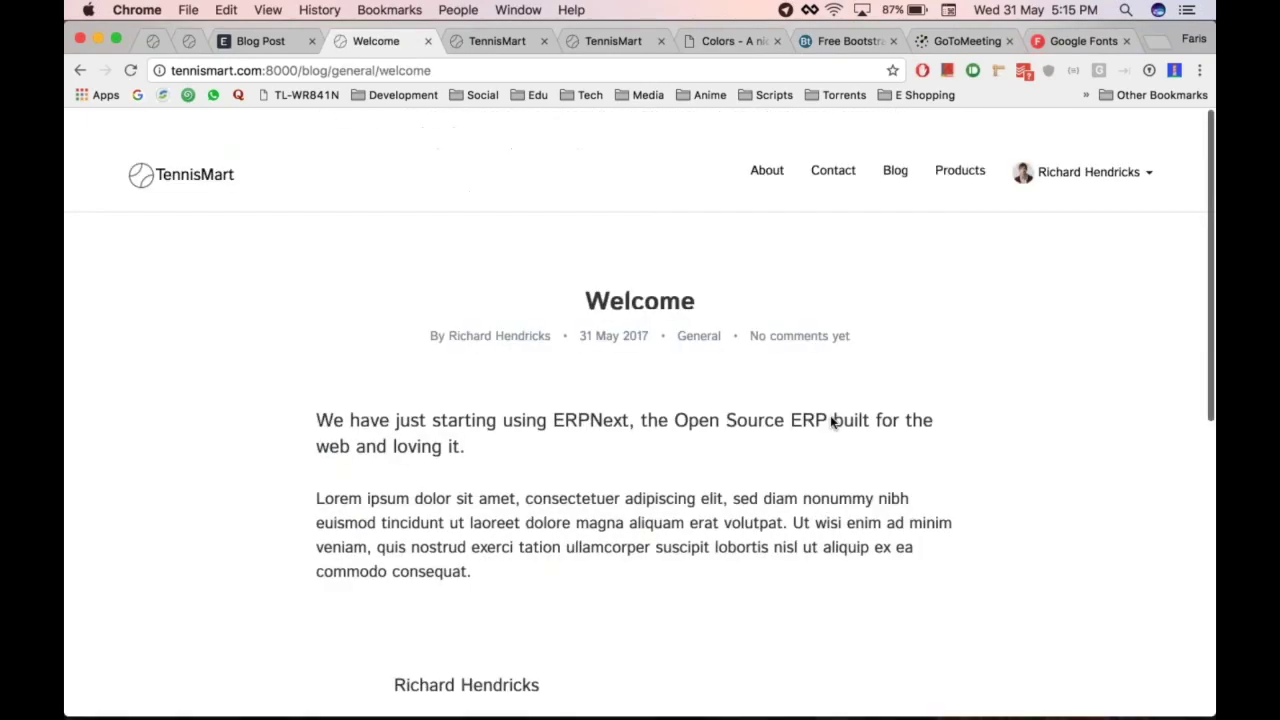
pyautogui.hscroll(-5, 830, 418)
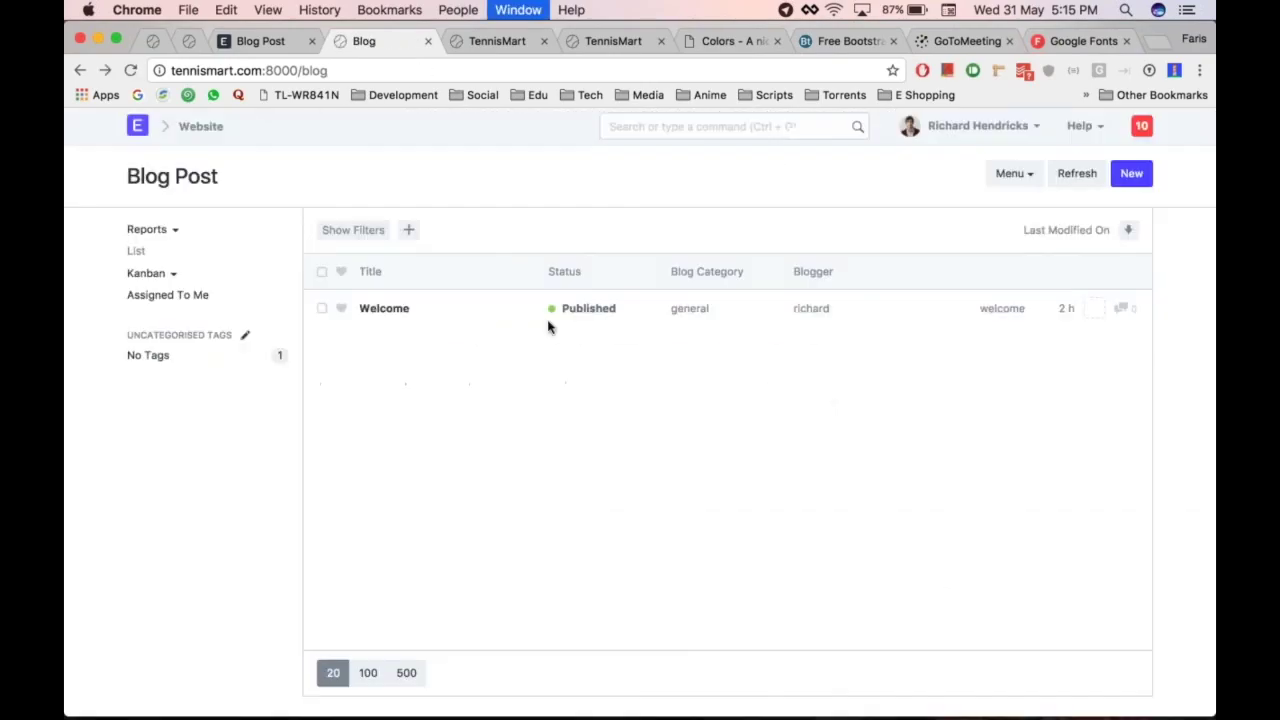
pyautogui.press('super+alt+Left')
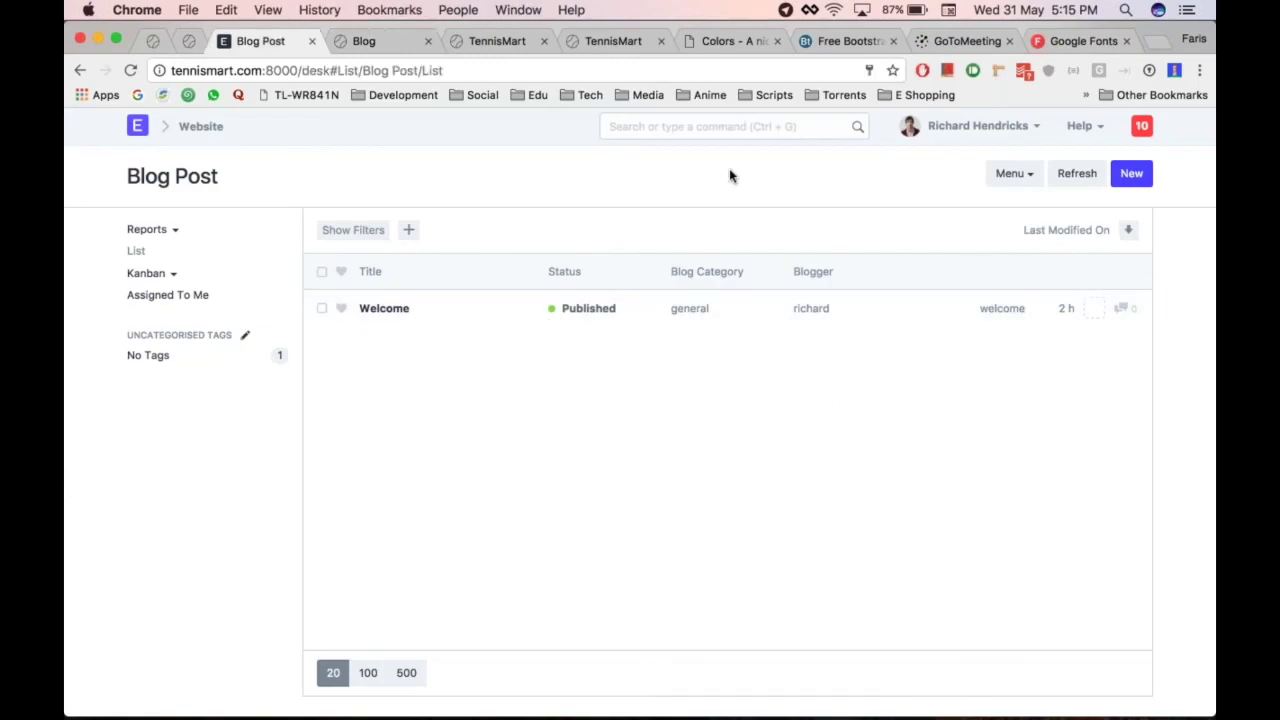
# Create a blog post titled 'Managing Tennis Equipments for 10 years' in category general
pyautogui.click(1125, 175)
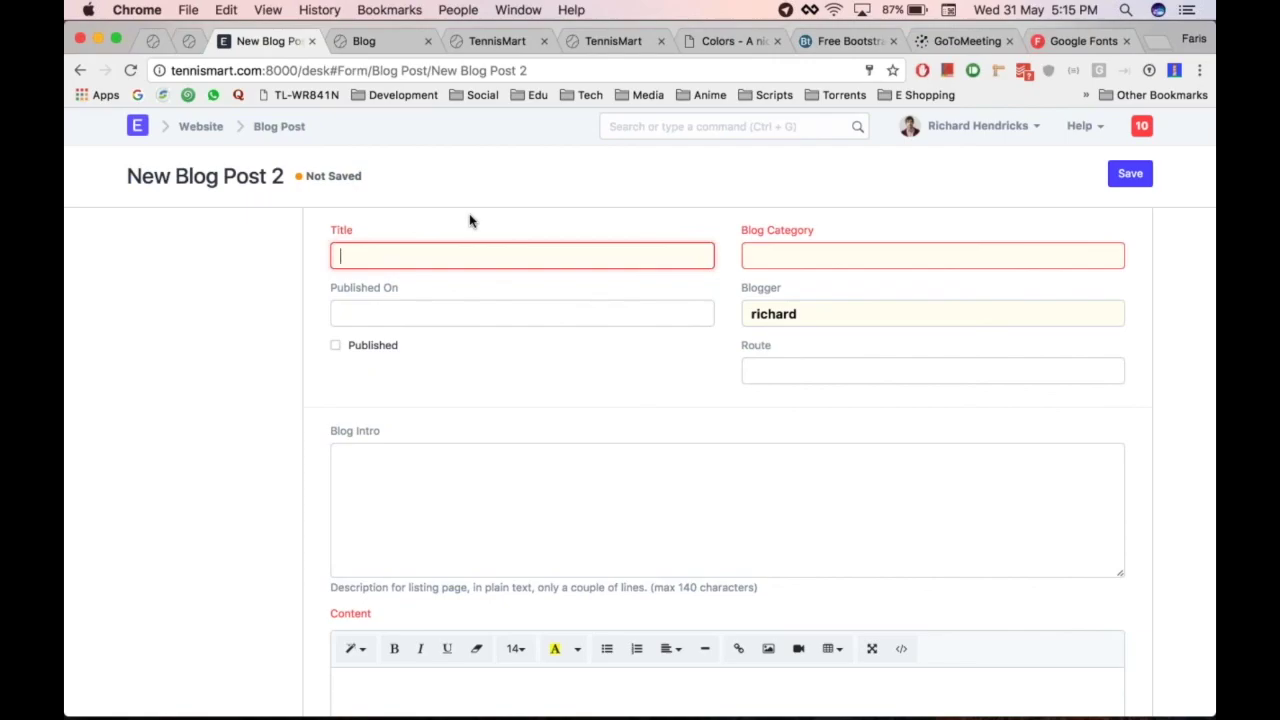
pyautogui.write('aging Tennis Equipments for 10years')
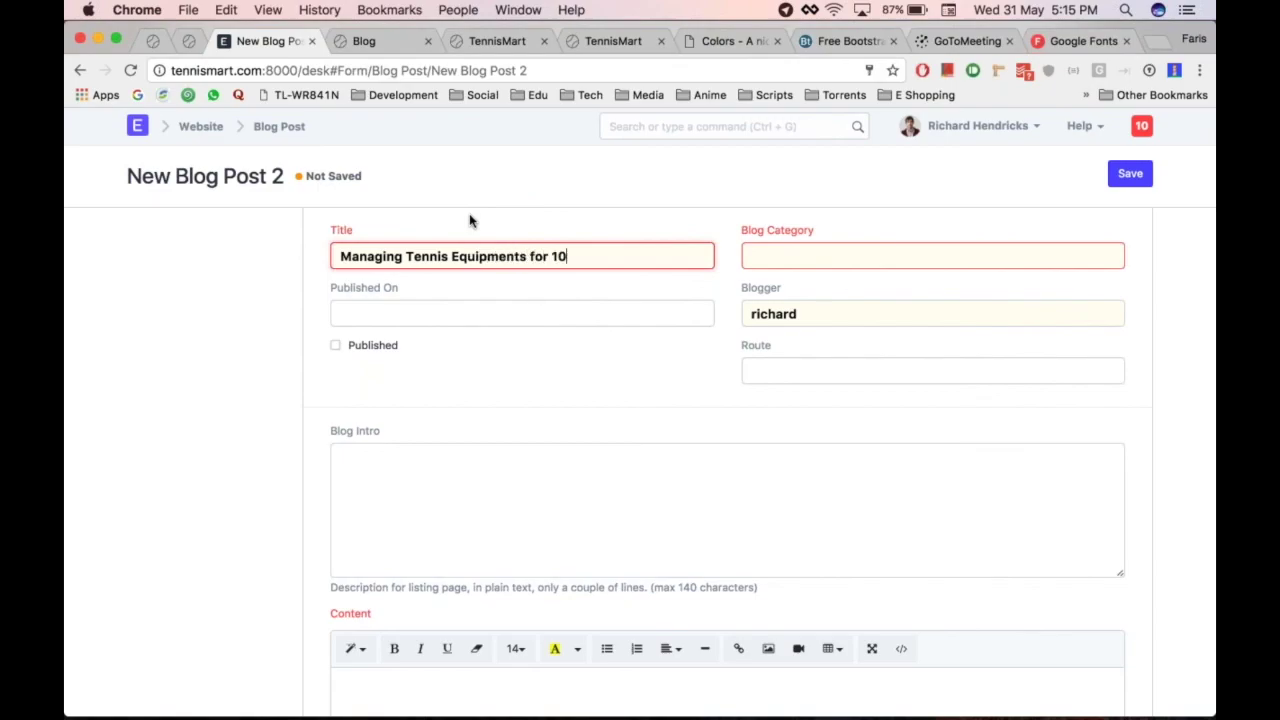
pyautogui.press('Left')
pyautogui.press('Left')
pyautogui.press('Left')
pyautogui.press('Left')
pyautogui.press('Left')
pyautogui.press('Tab')
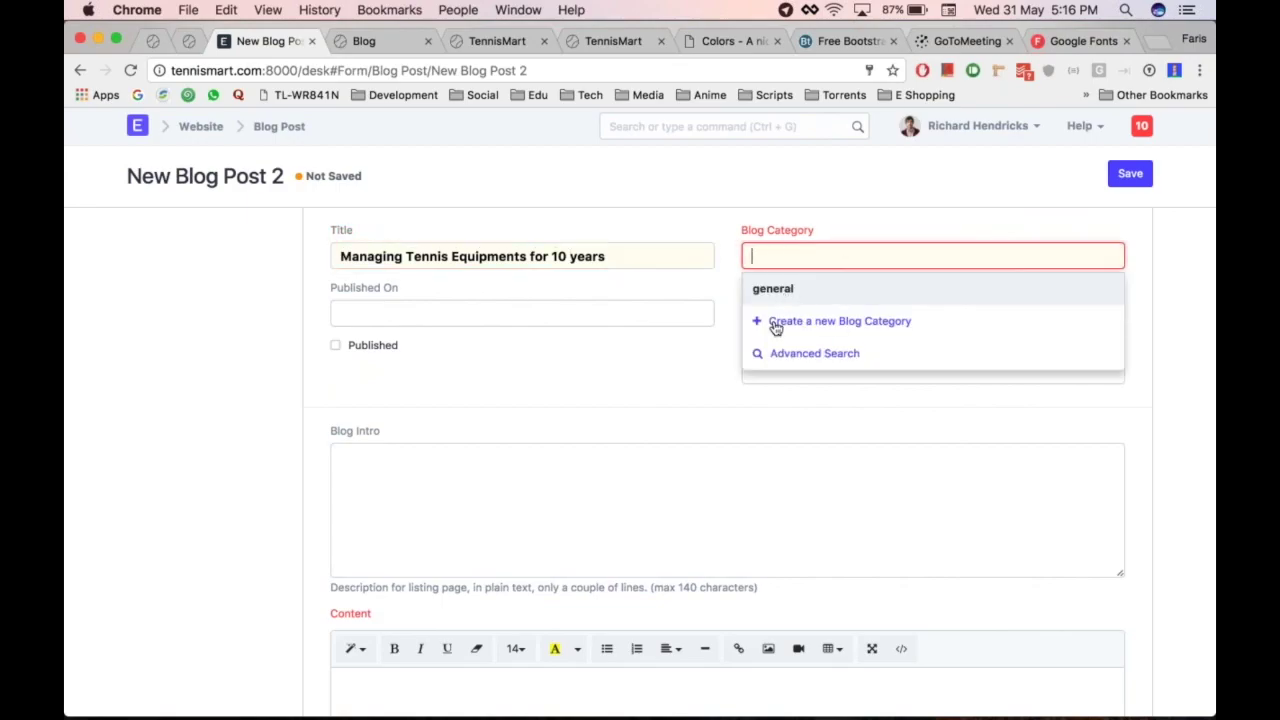
pyautogui.click(806, 295)
# Write the blog intro beginning 'Learn how we manage our...'
pyautogui.scroll(-1, 577, 444)
pyautogui.click(491, 363)
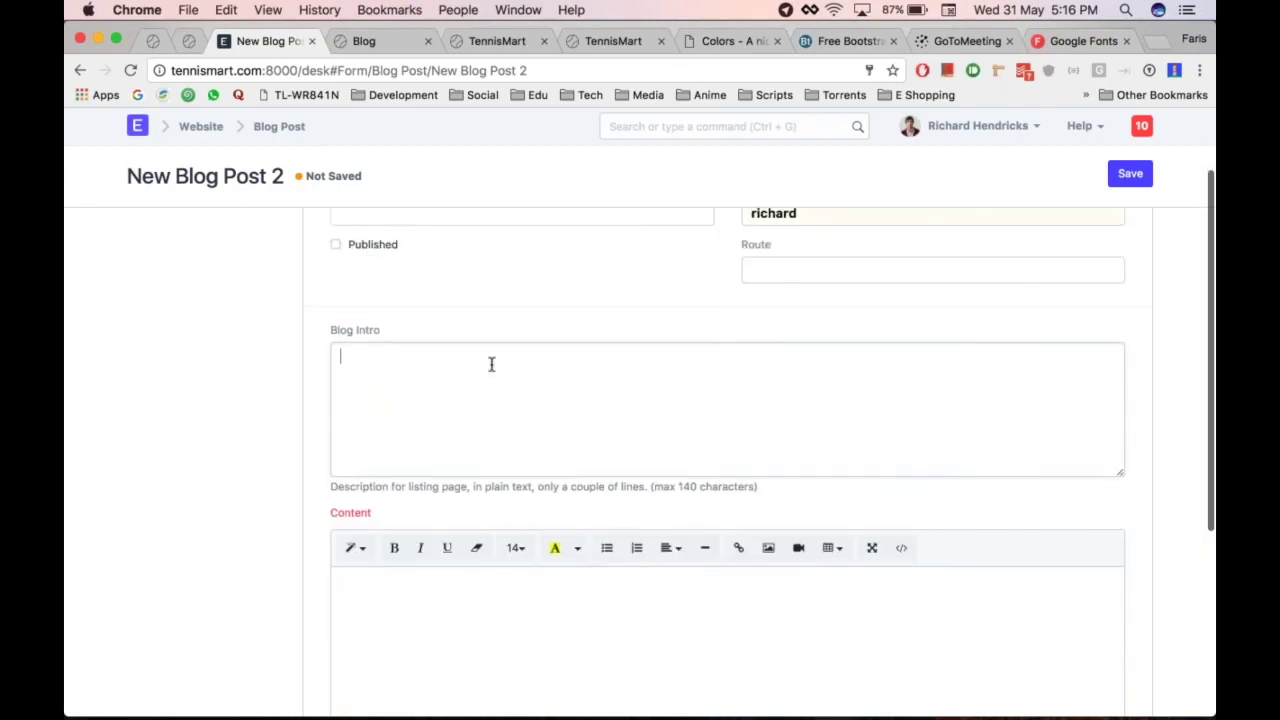
pyautogui.write('Learn how we')
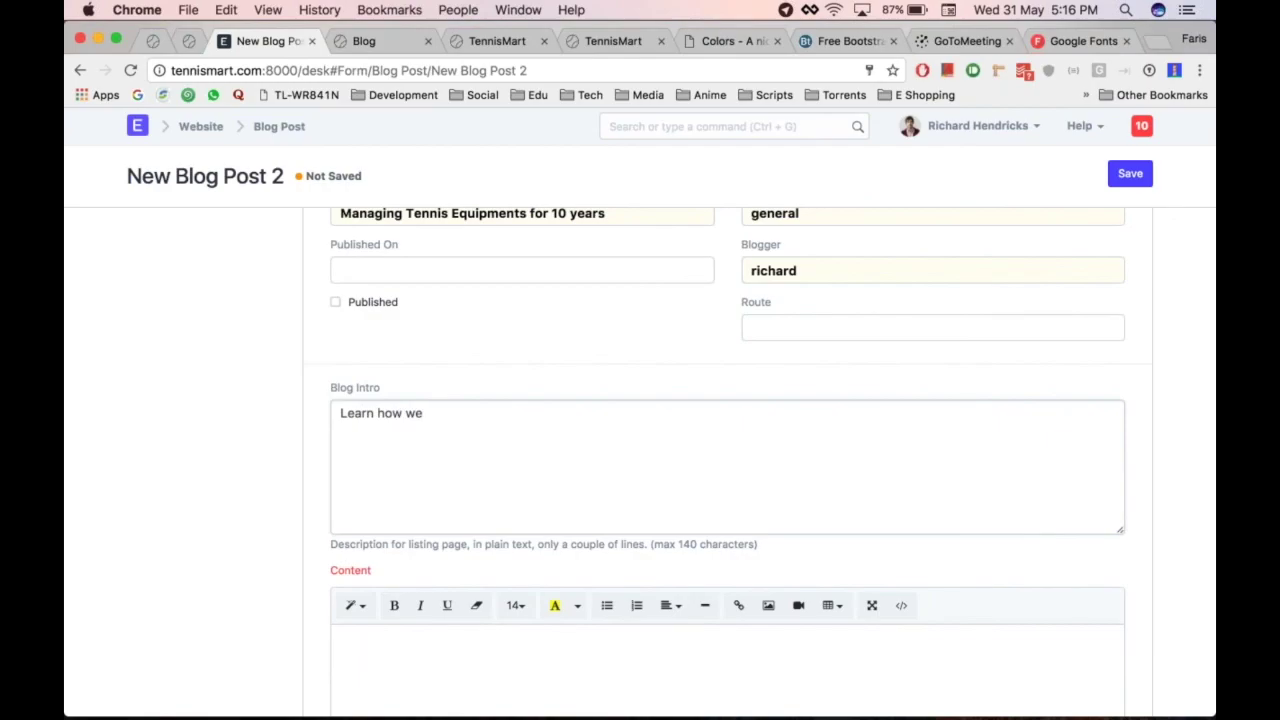
pyautogui.scroll(1, 727, 450)
pyautogui.write('manage')
pyautogui.write(' te')
pyautogui.press('BackSpace')
pyautogui.press('BackSpace')
pyautogui.write('our busn')
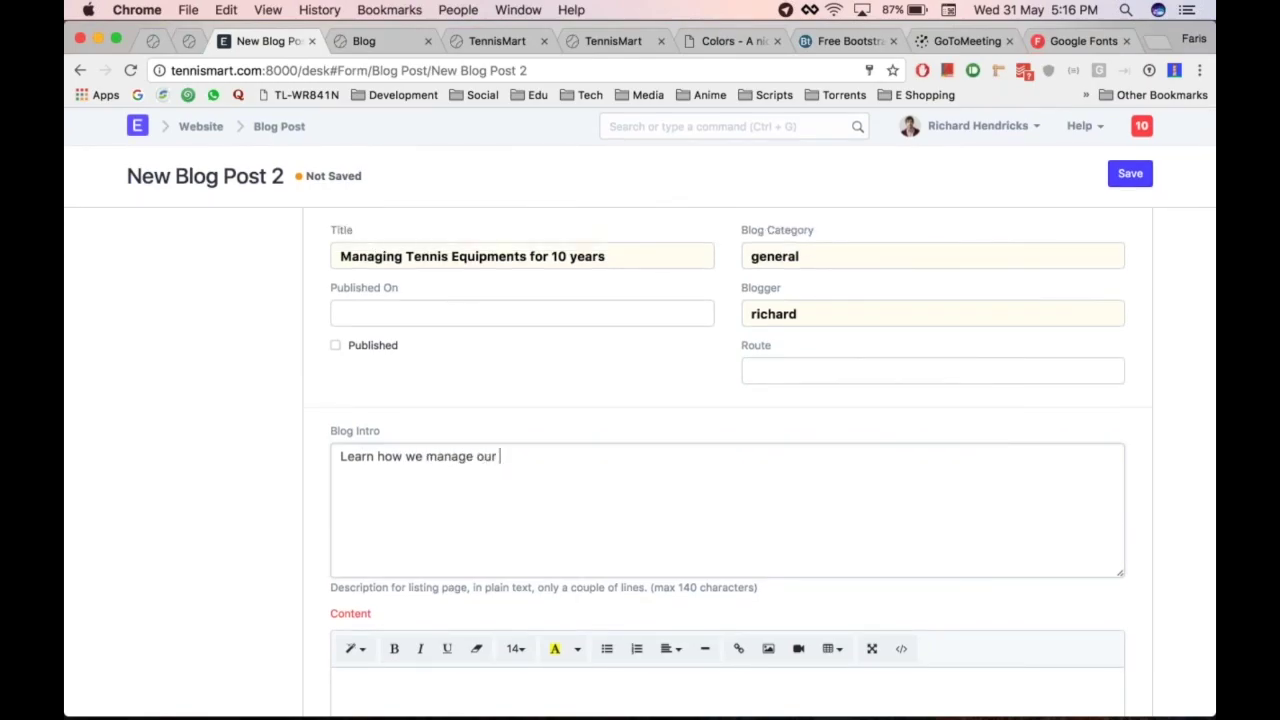
pyautogui.scroll(-5, 391, 497)
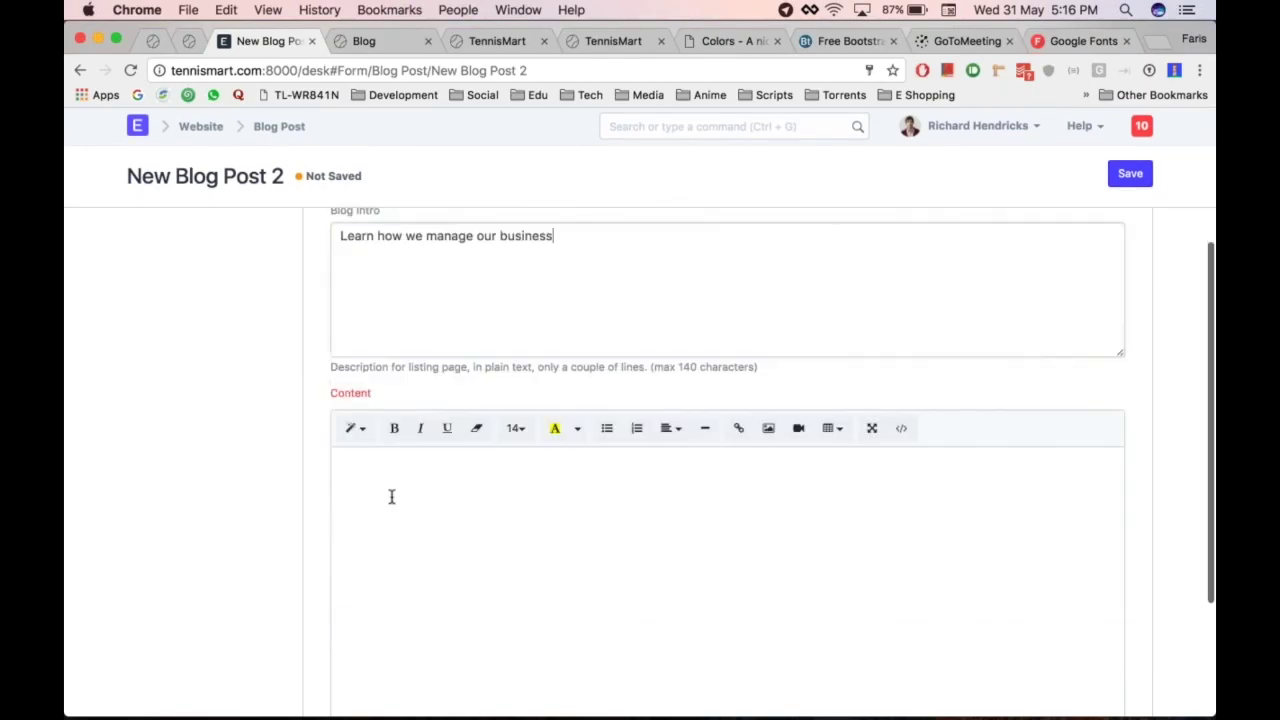
pyautogui.scroll(-2, 471, 519)
# Copy the four paragraphs from the Pages notes and paste them into the post Content
pyautogui.click(471, 517)
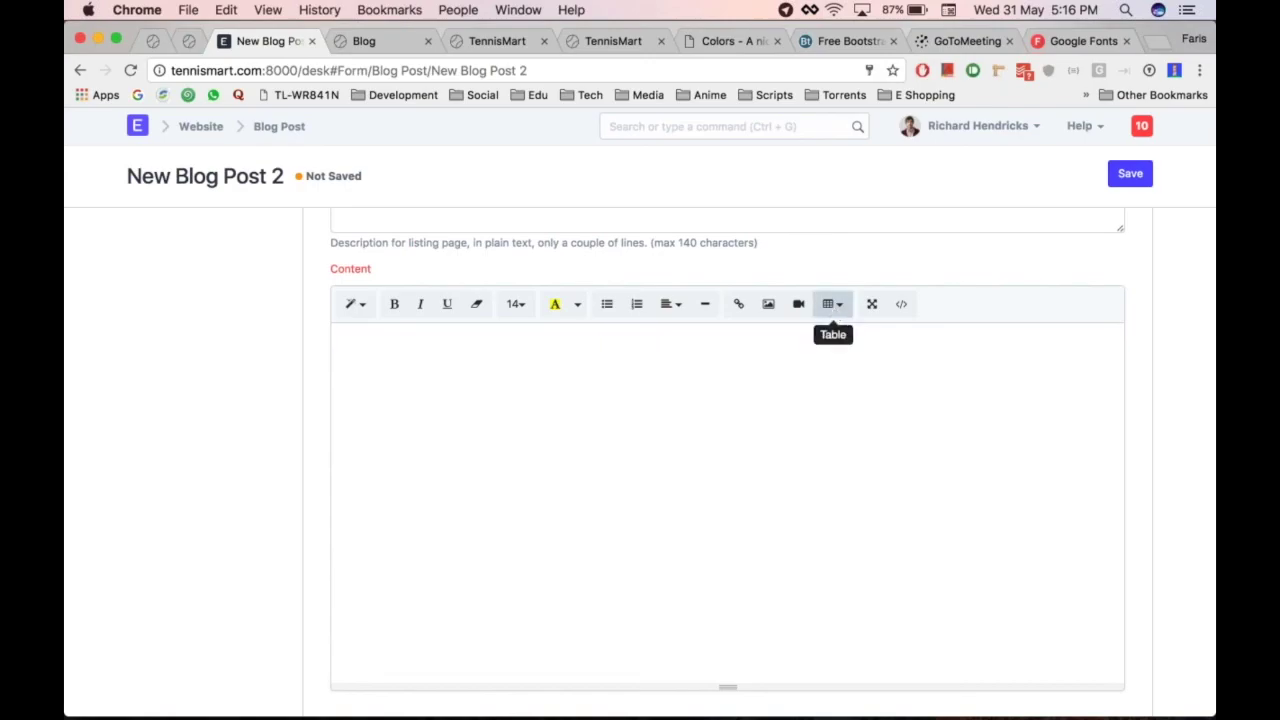
pyautogui.press('super+Tab')
pyautogui.press('super+Tab')
pyautogui.press('super+shift+Tab')
pyautogui.click(416, 393)
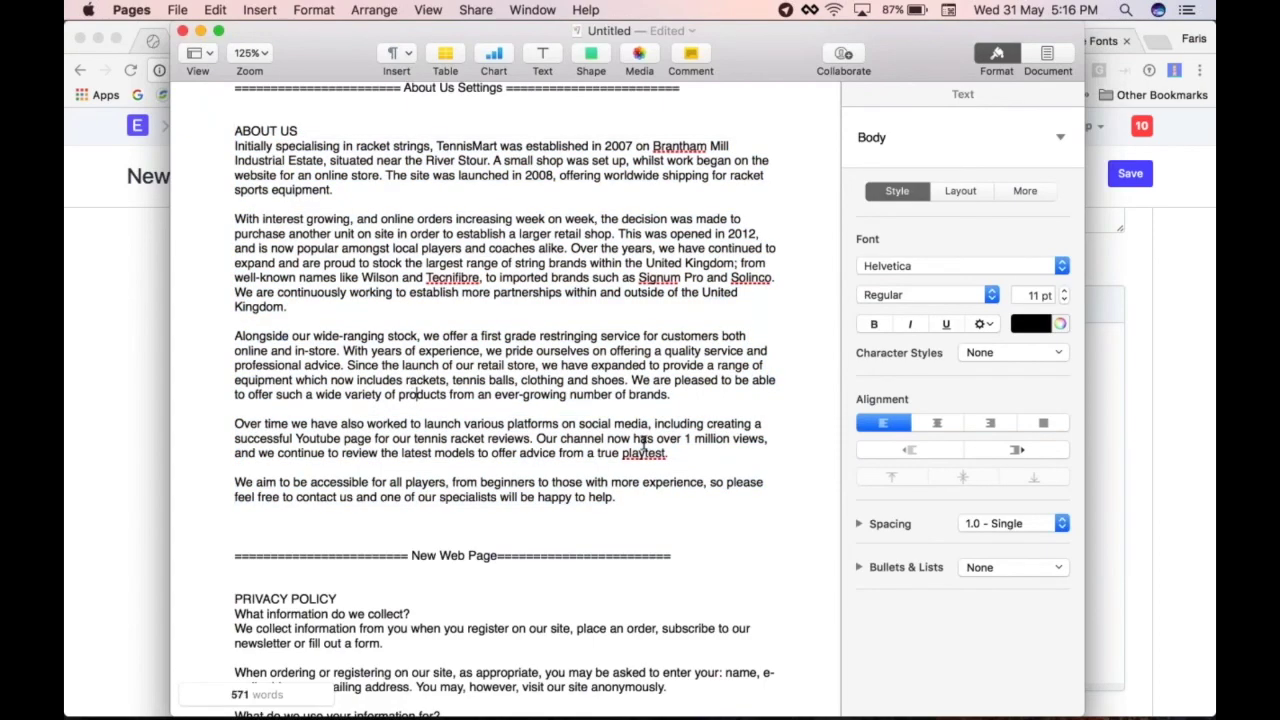
pyautogui.moveTo(625, 498); pyautogui.dragTo(231, 220)
pyautogui.press('super+c')
pyautogui.press('super+Tab')
pyautogui.press('super+v')
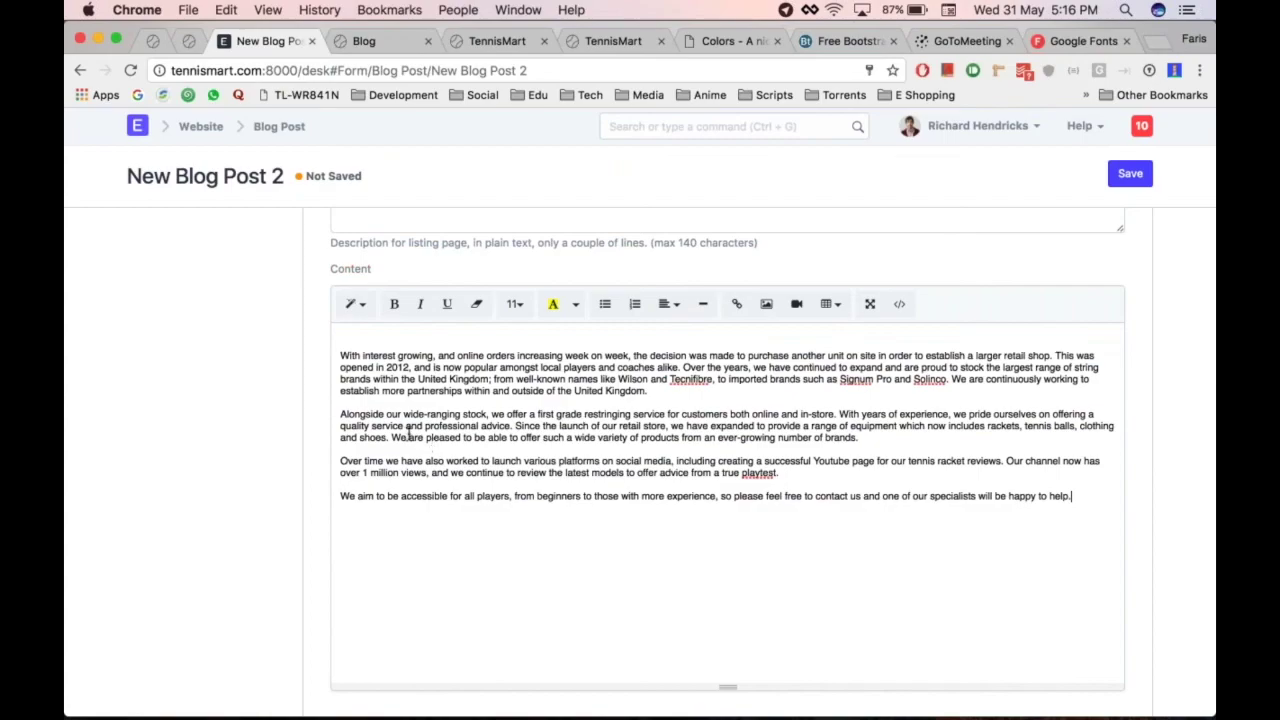
# Remove the blank first content line, mark the post Published, save, and view it on the website
pyautogui.press('BackSpace')
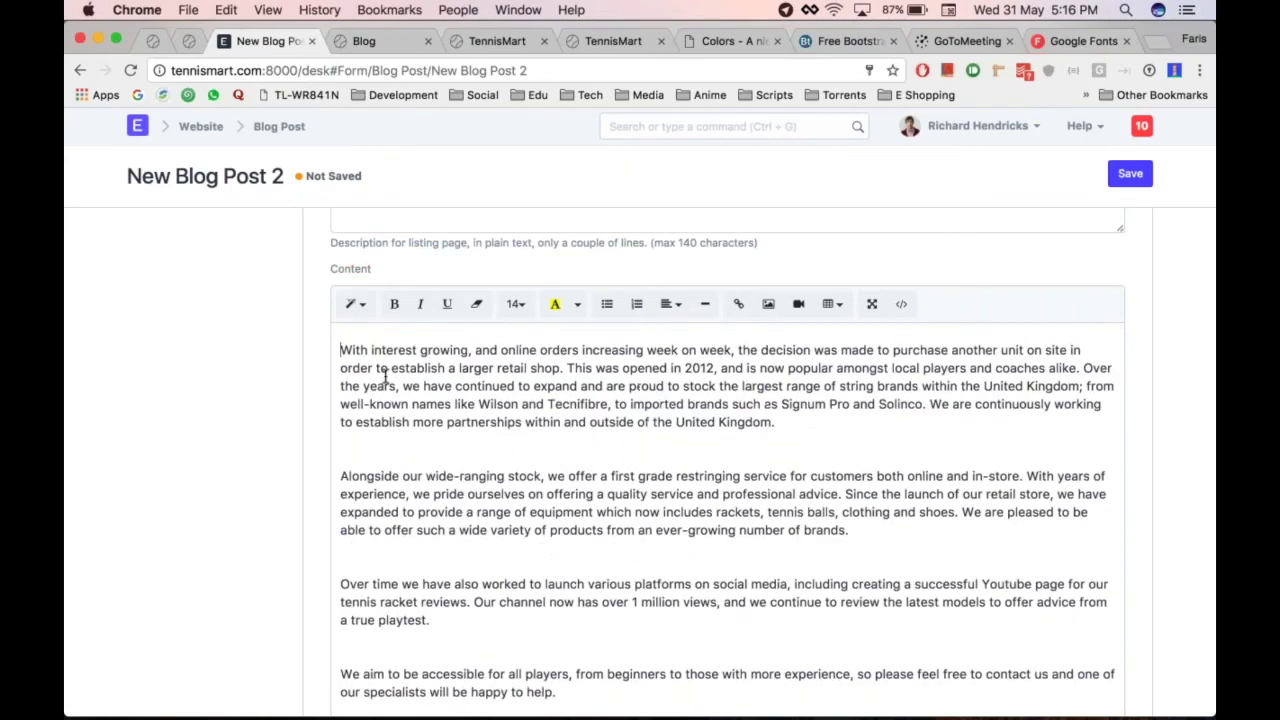
pyautogui.scroll(5, 260, 486)
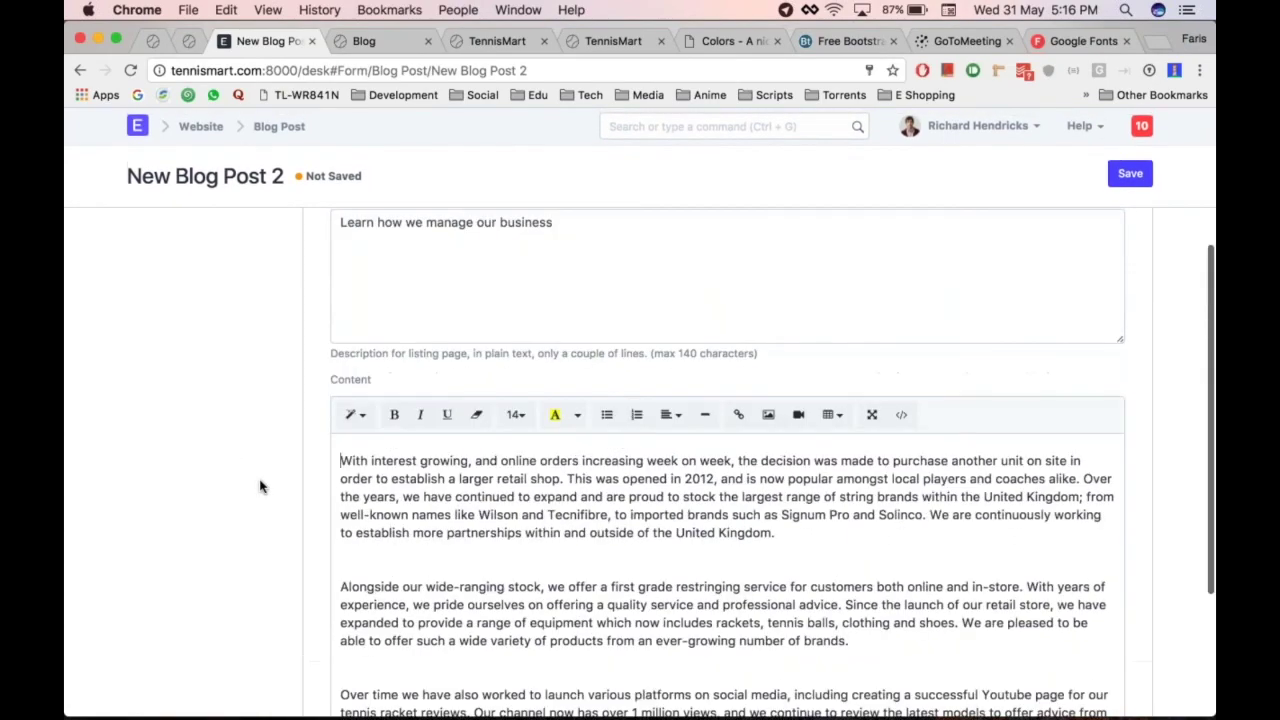
pyautogui.scroll(1, 479, 311)
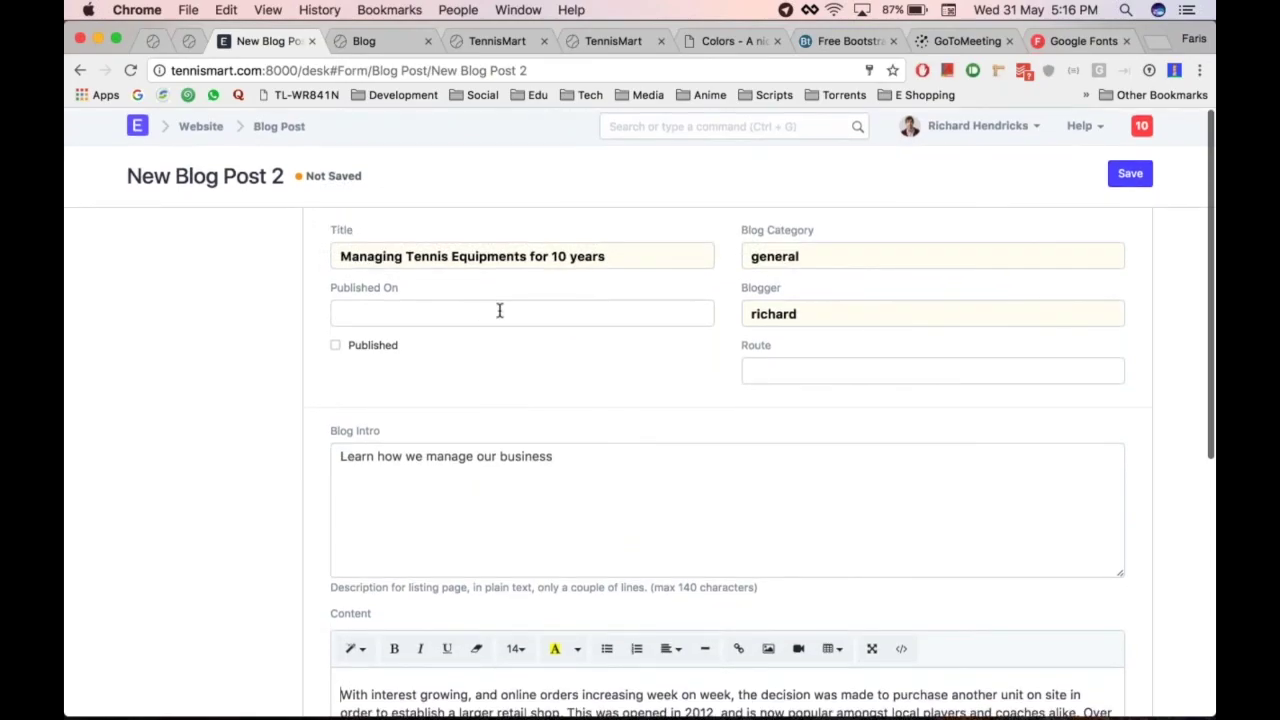
pyautogui.click(375, 349)
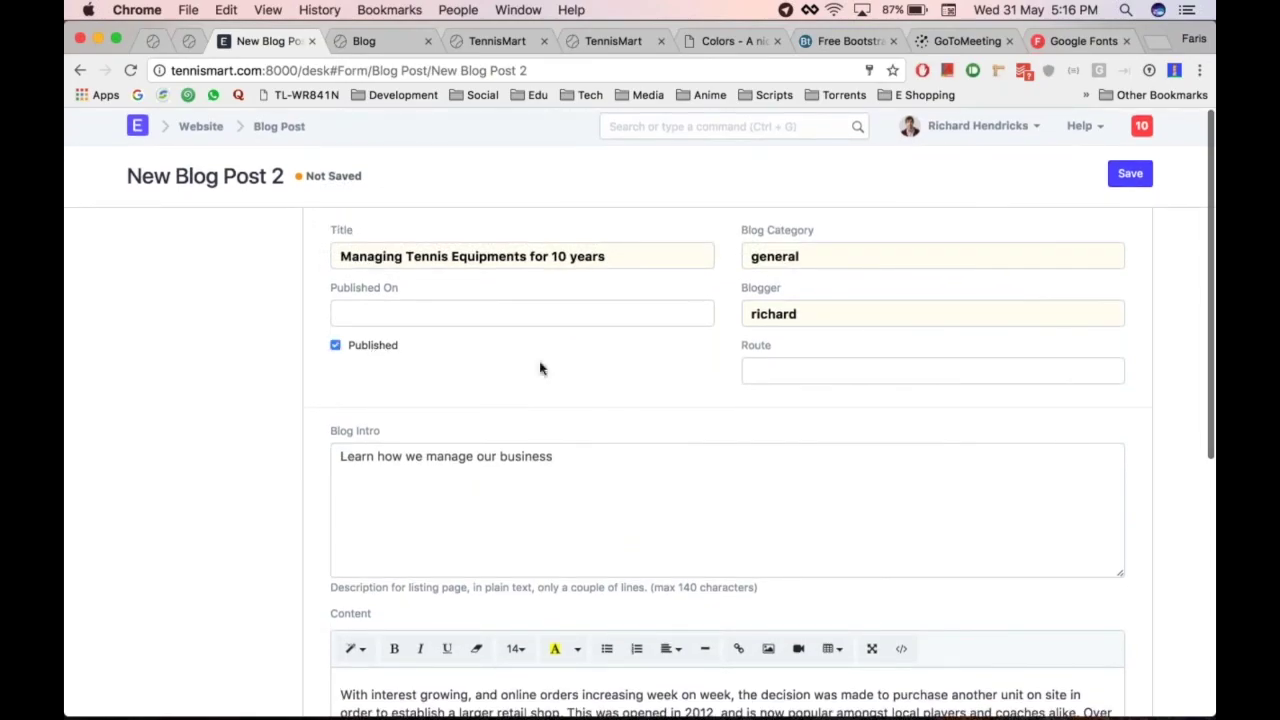
pyautogui.hotkey('ctrl', 's')
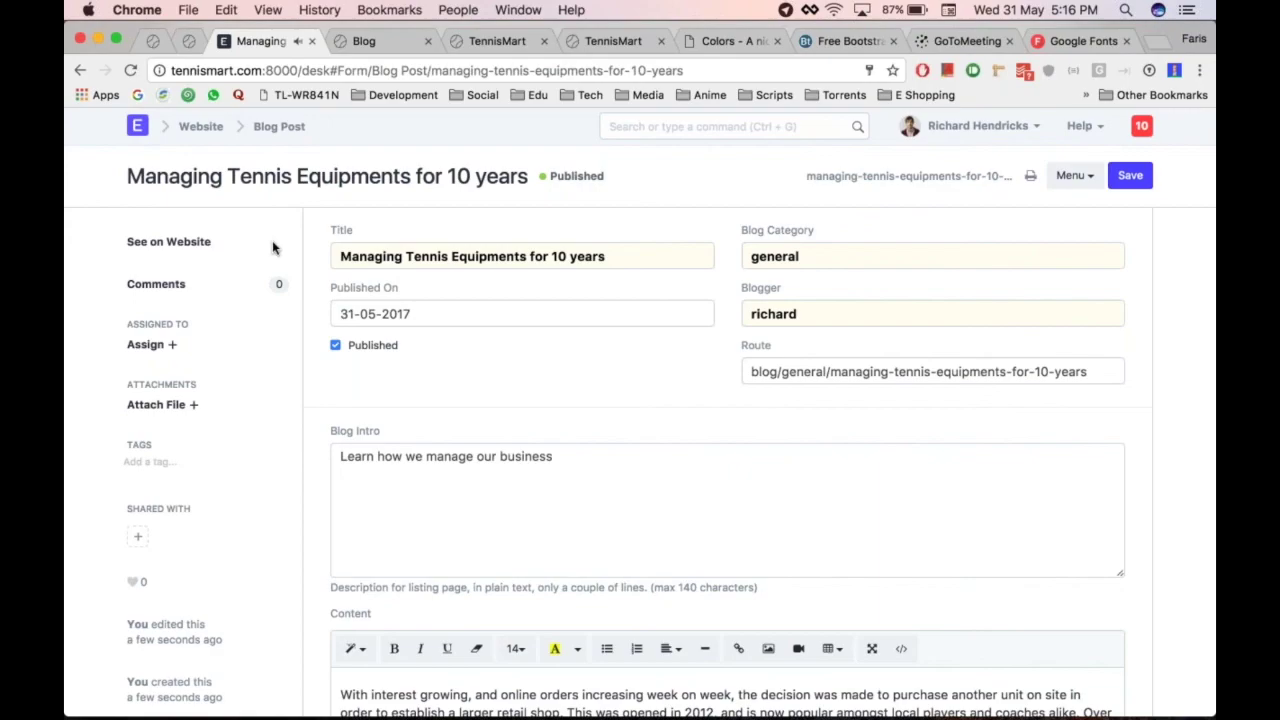
pyautogui.click(200, 242)
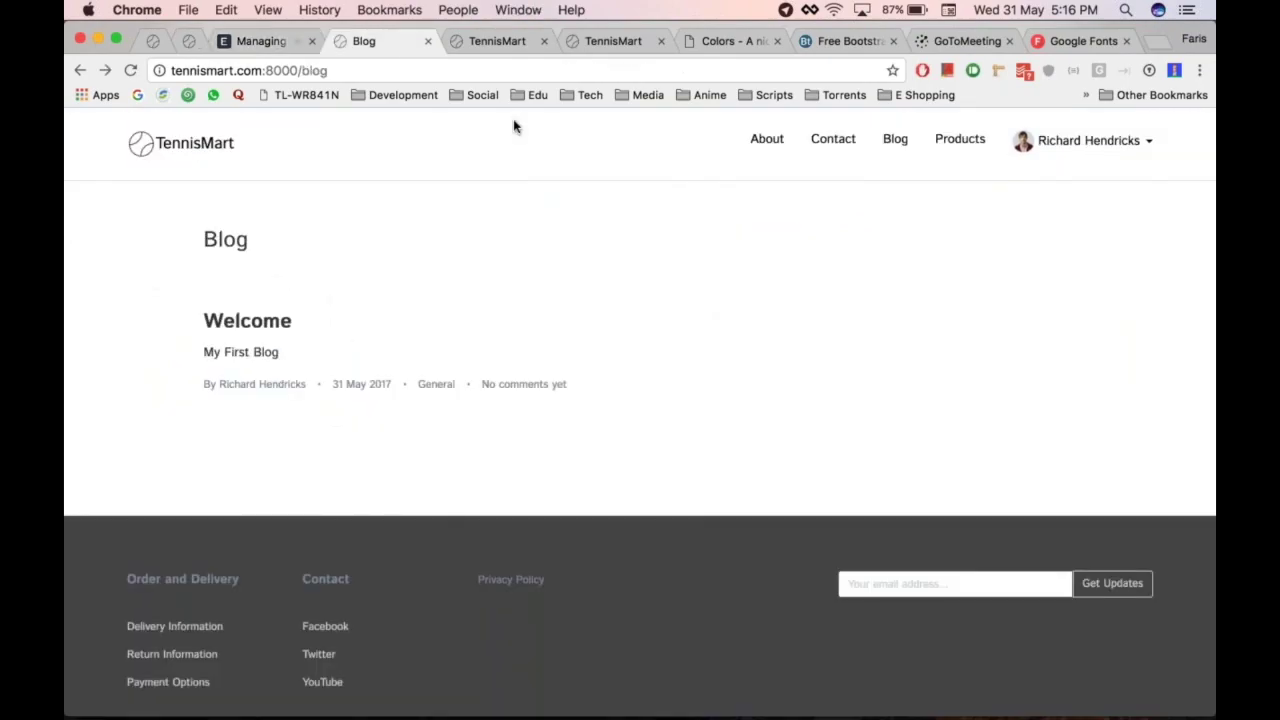
# Reload the blog, read 'Managing Tennis Equipments for 10 years', then return to the homepage
pyautogui.press('super+r')
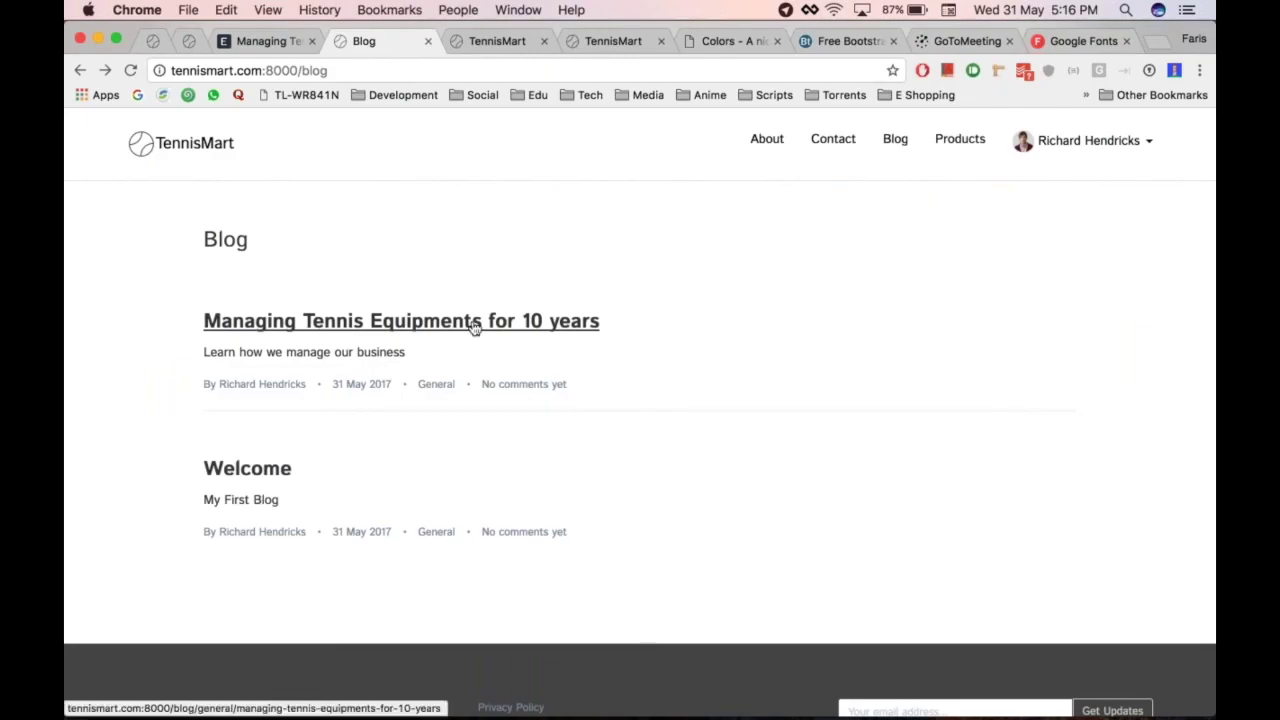
pyautogui.click(318, 320)
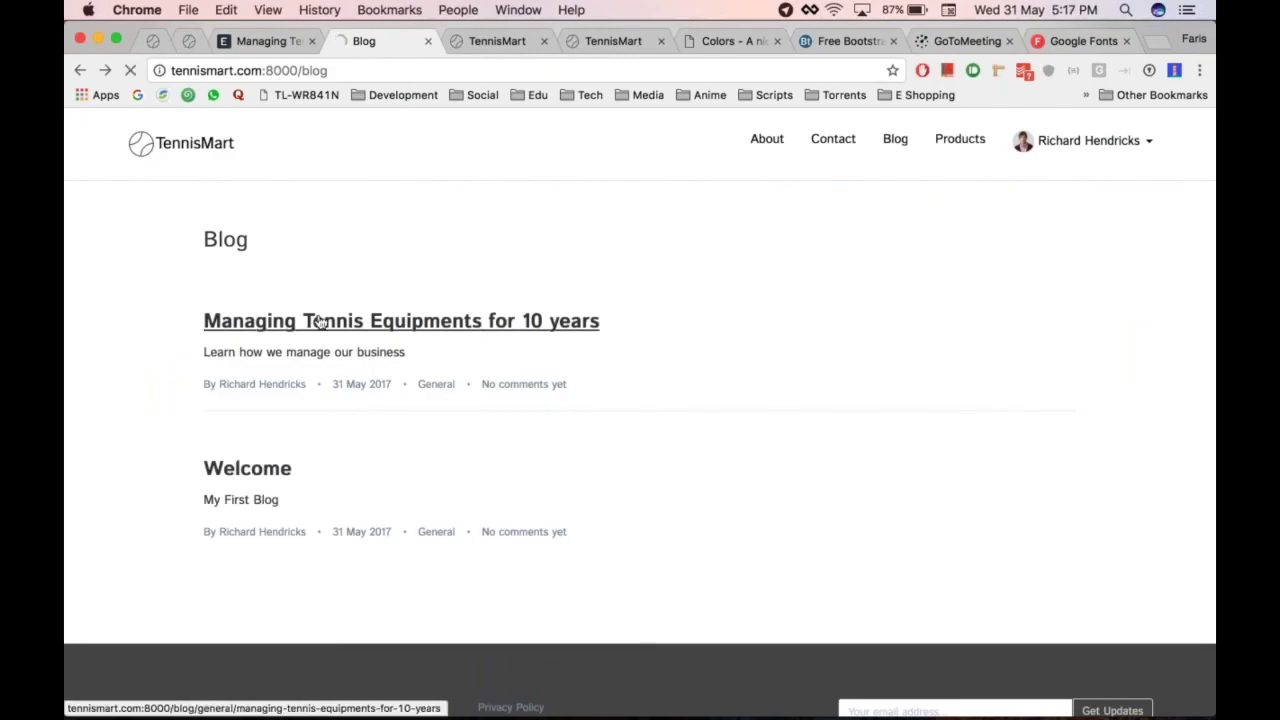
pyautogui.scroll(-15, 318, 320)
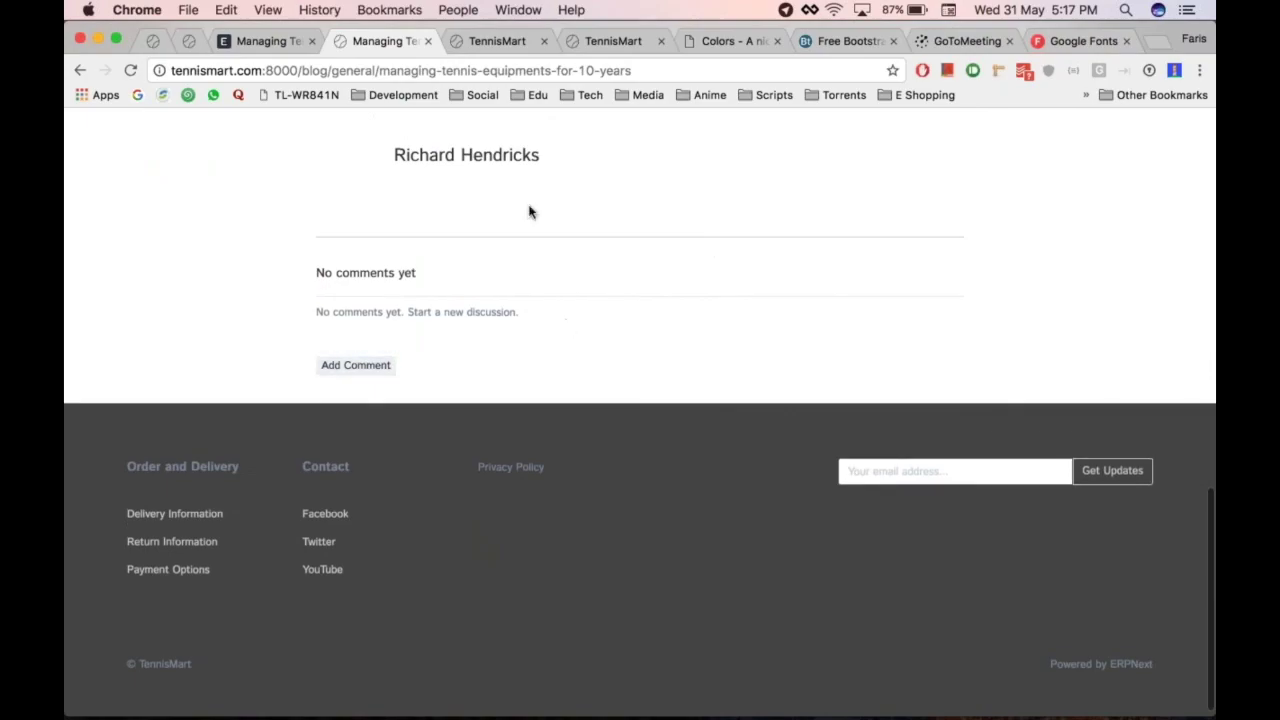
pyautogui.scroll(10, 529, 209)
pyautogui.scroll(5, 529, 209)
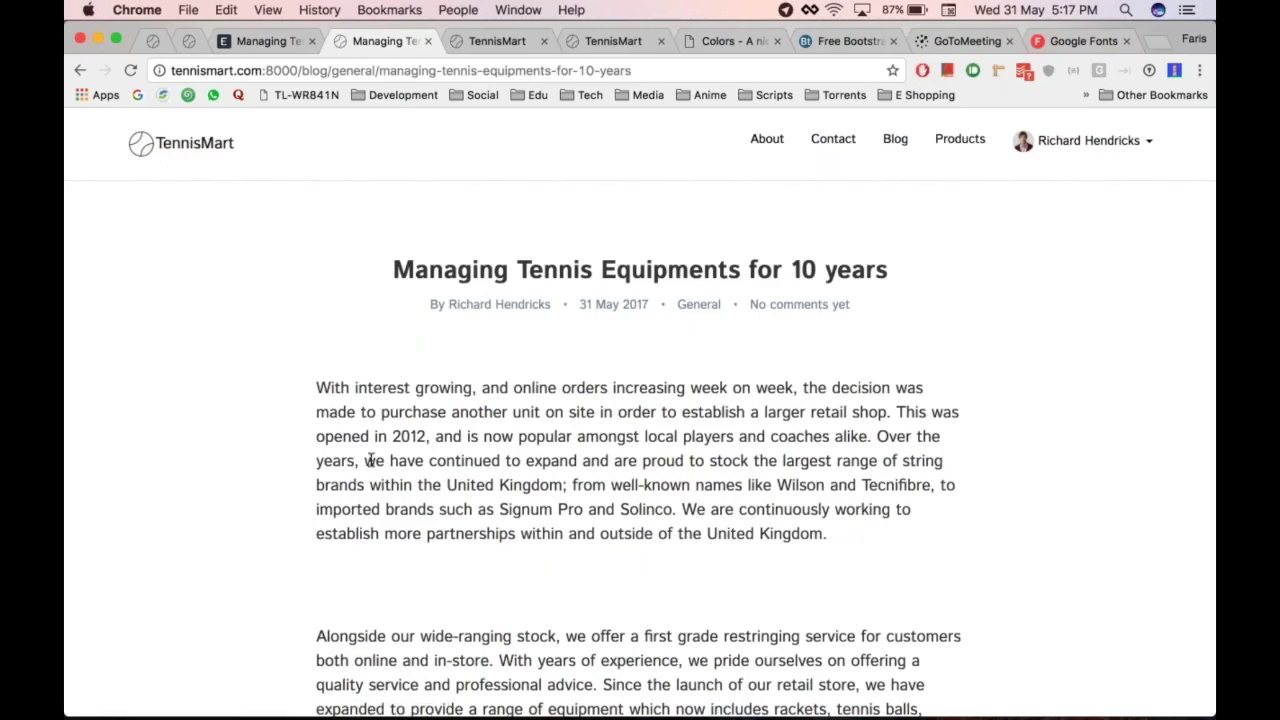
pyautogui.scroll(-5, 371, 457)
pyautogui.scroll(6, 371, 457)
pyautogui.click(138, 161)
pyautogui.press('alt+super+Left')
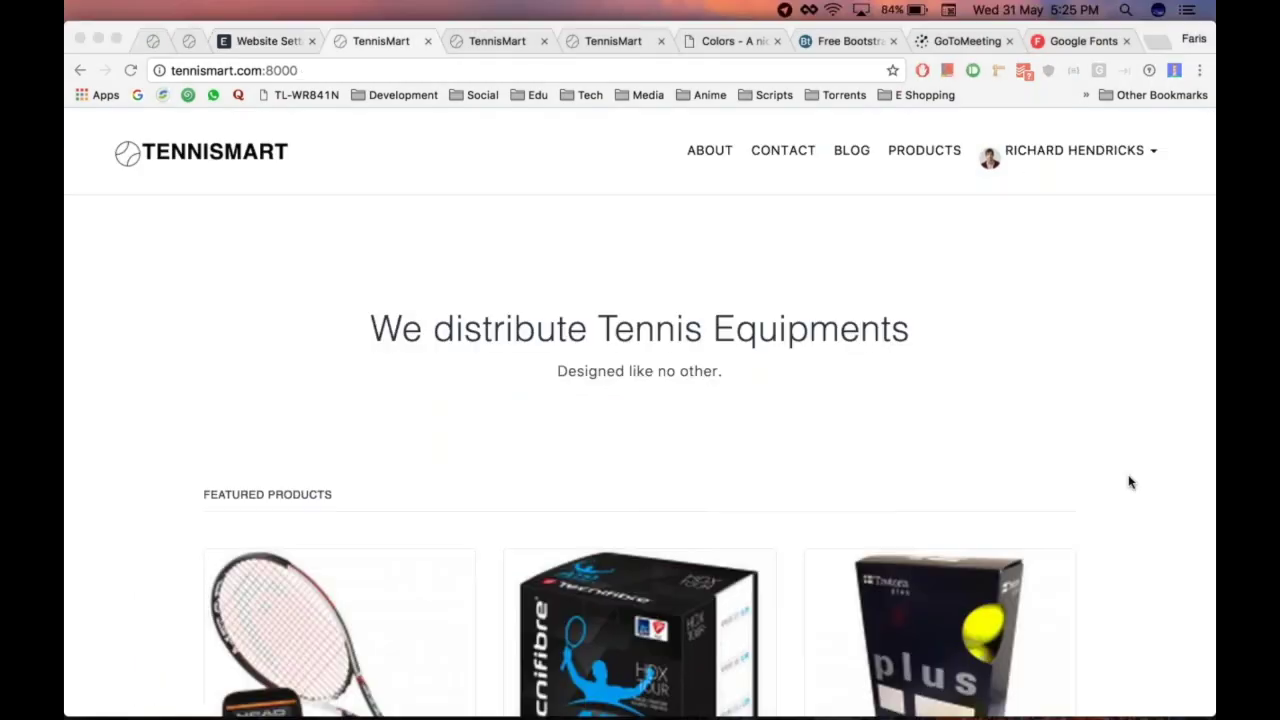